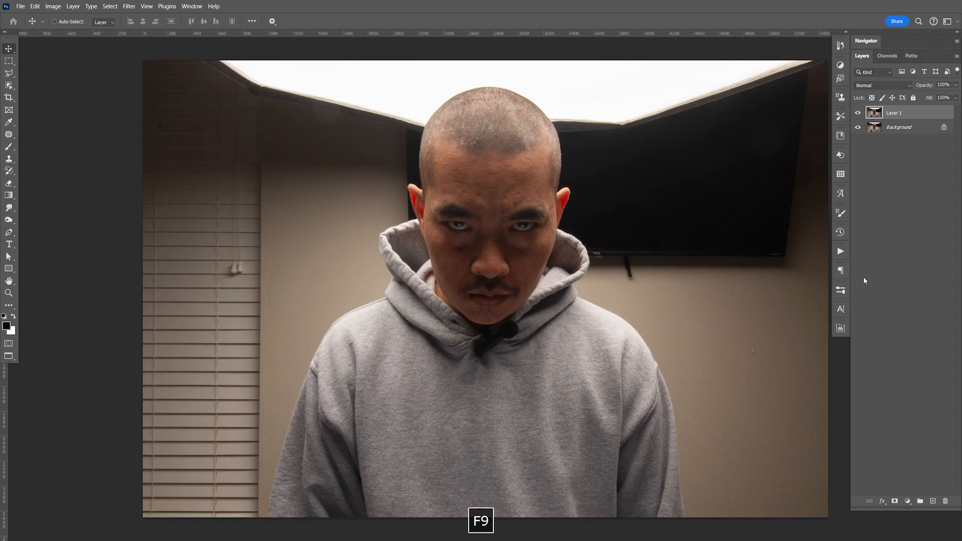
Step: Run the Sharpen Low action from the Noyse PS Actions set on Layer 1
click(926, 253)
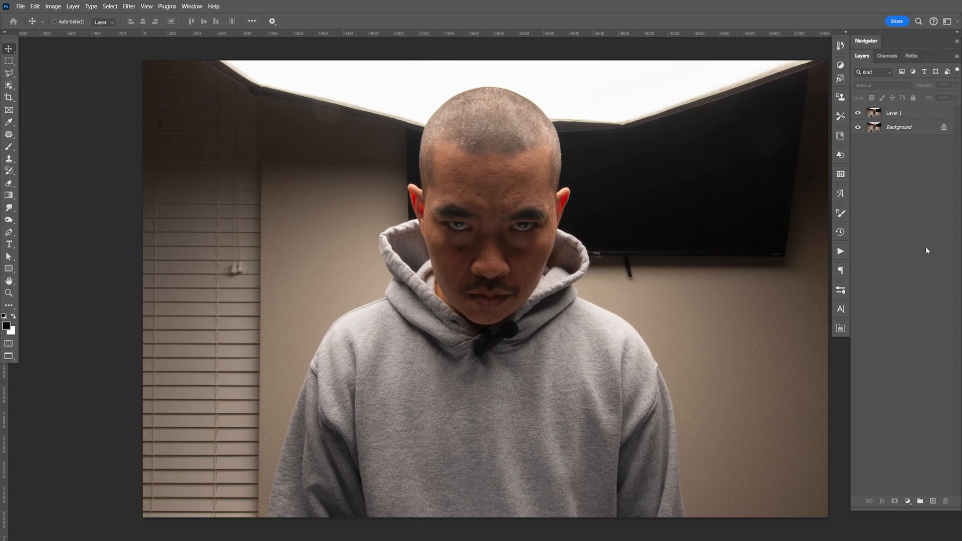
click(904, 113)
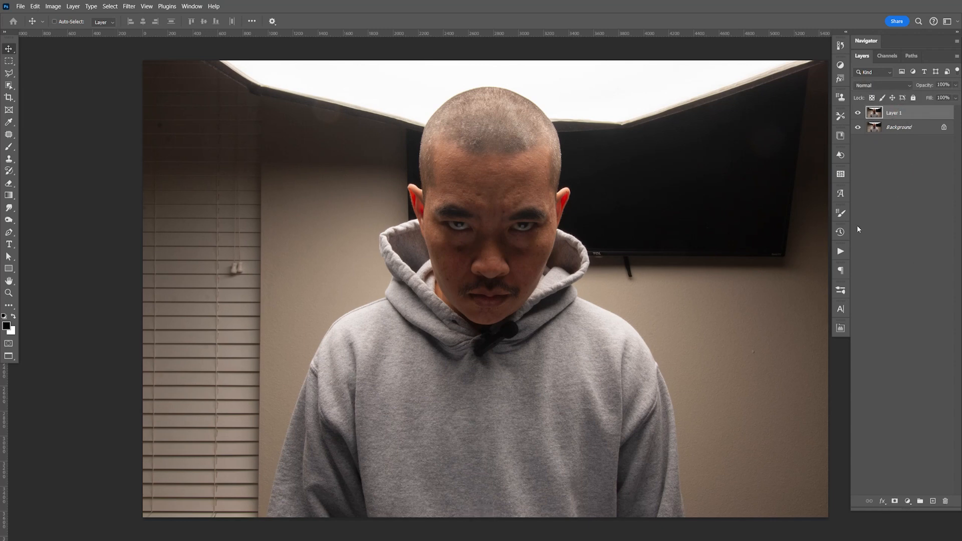
click(842, 252)
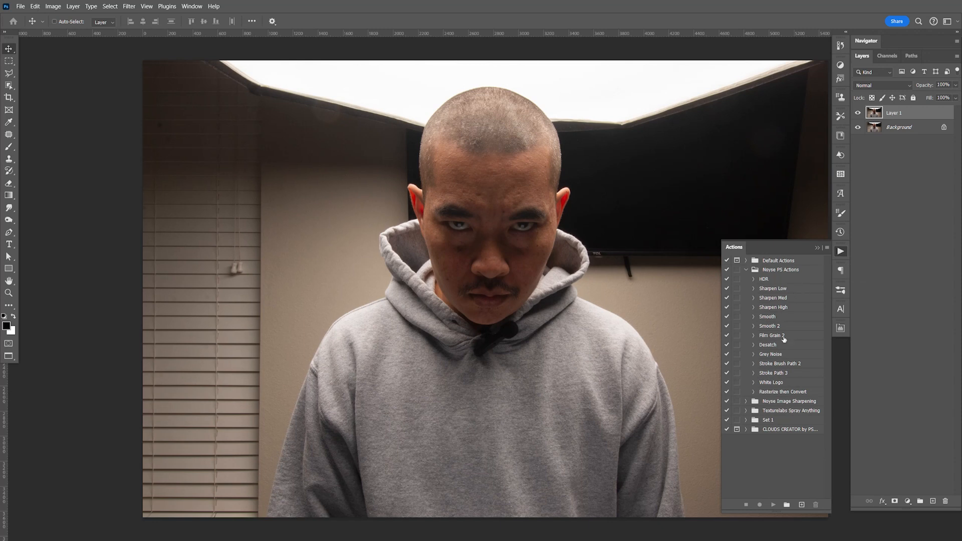
click(796, 290)
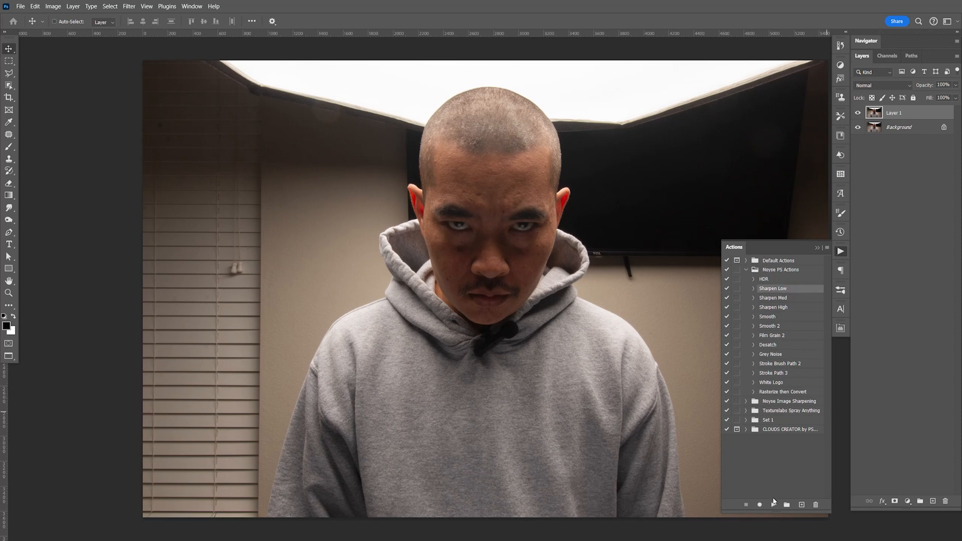
click(773, 503)
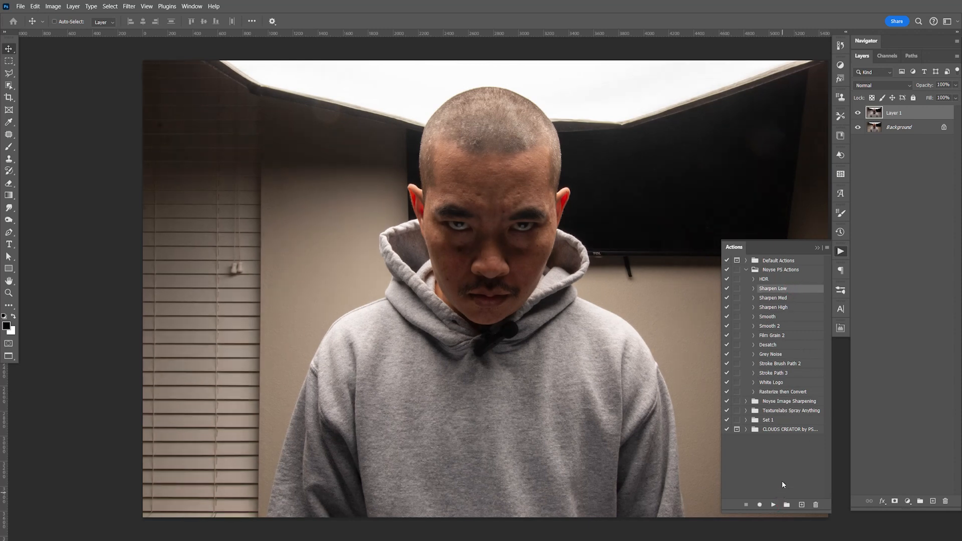
click(841, 253)
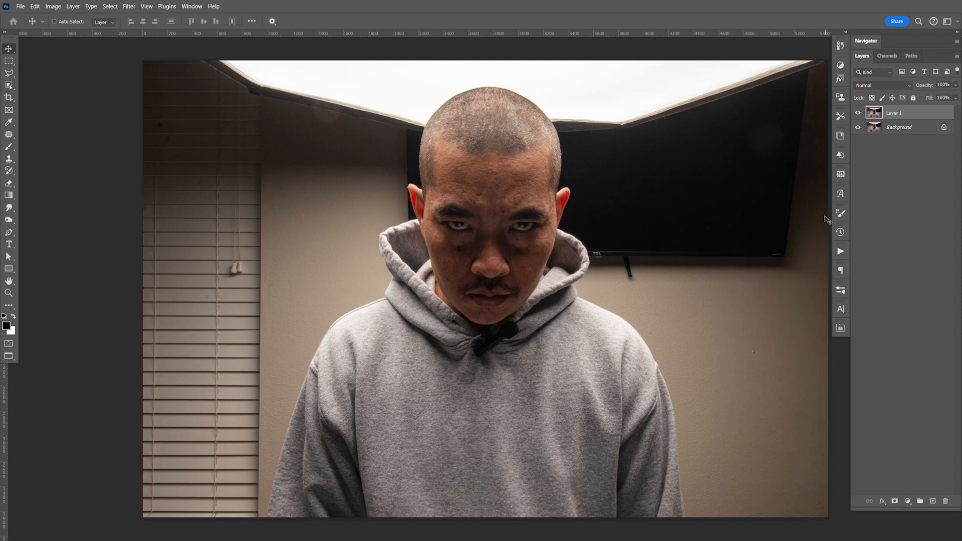
Step: Examine the sharpened skin, mouth and hoodie detail around the face up close
key(ctrl+equal)
key(ctrl+equal)
key(ctrl+equal)
key(ctrl+equal)
key(ctrl+equal)
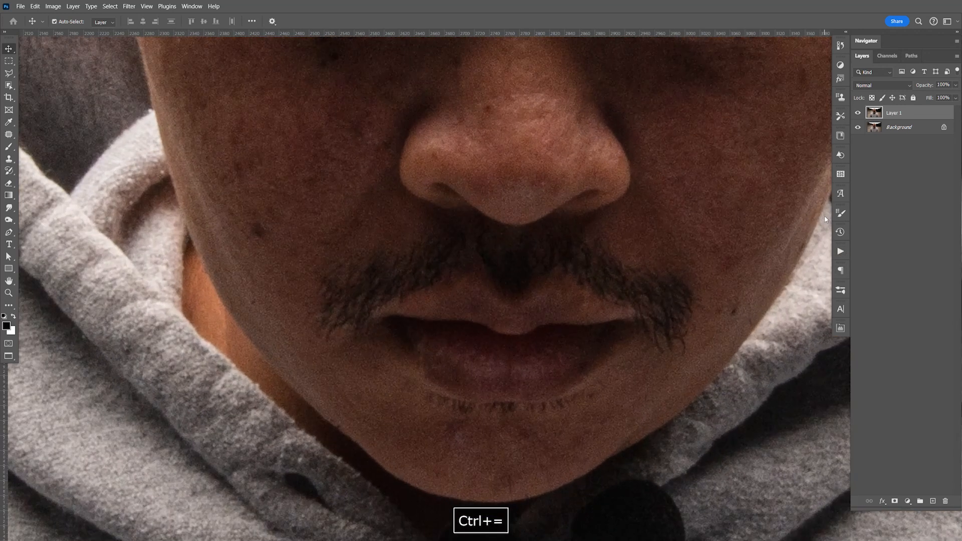
key(ctrl+equal)
key(space)
drag(419, 378, 483, 376)
key(ctrl+minus)
key(ctrl+minus)
key(ctrl+minus)
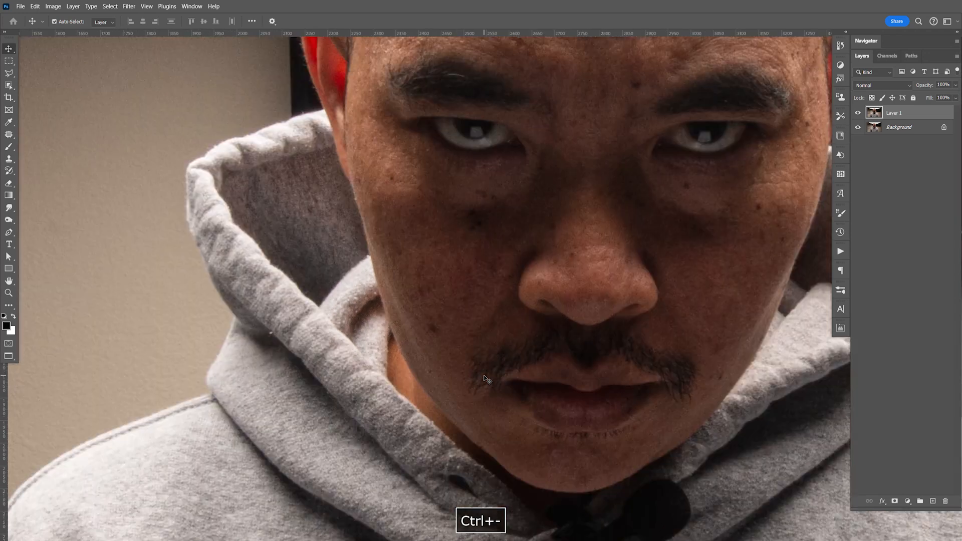
Step: Remove the dark spots on the image-left cheek and temple with the Patch tool, sampling clean skin nearby
key(ctrl+equal)
key(space)
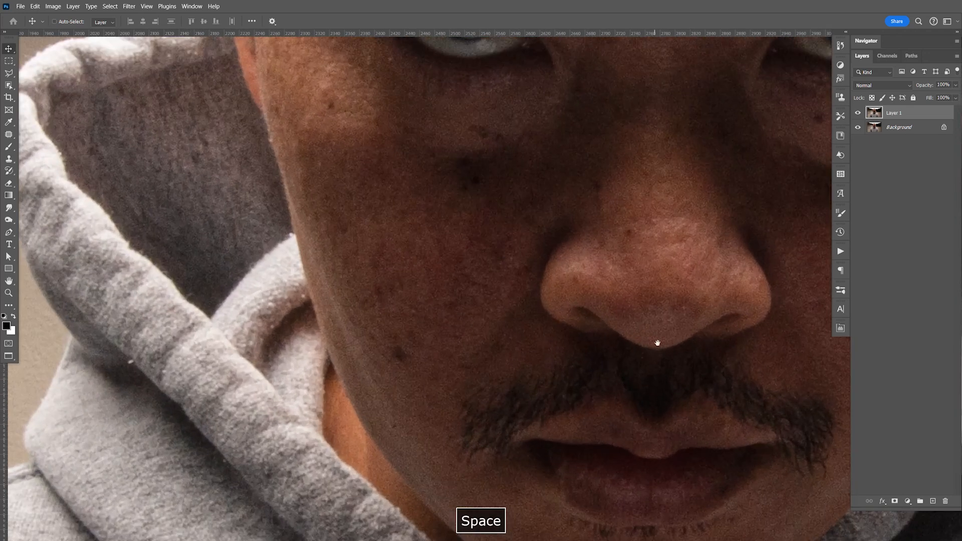
drag(655, 340, 608, 344)
click(10, 136)
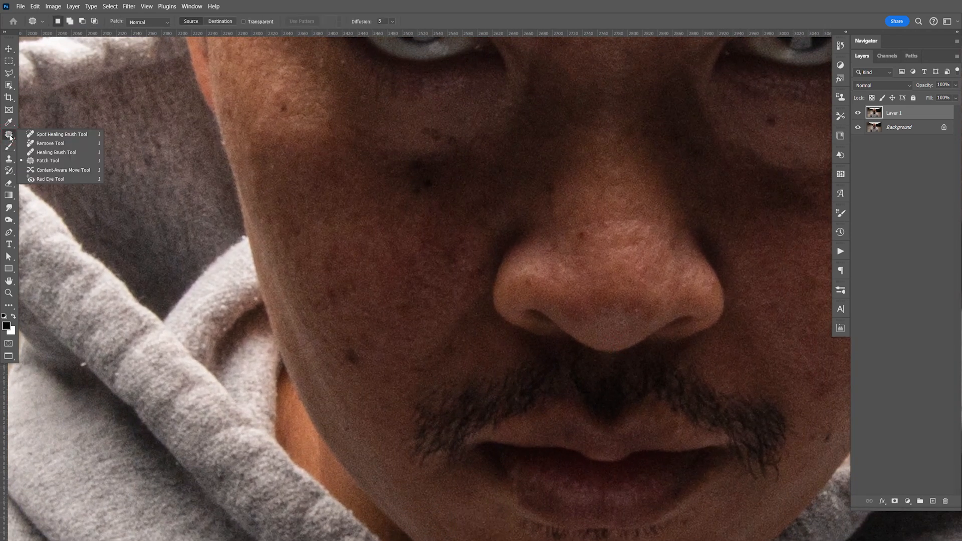
click(50, 163)
mouse_move(343, 339)
mouse_down()
mouse_move(333, 350)
mouse_move(349, 338)
mouse_move(348, 302)
mouse_move(374, 307)
mouse_move(370, 296)
mouse_move(334, 284)
mouse_move(327, 298)
mouse_up()
click(372, 320)
click(372, 292)
drag(329, 291, 324, 270)
click(314, 266)
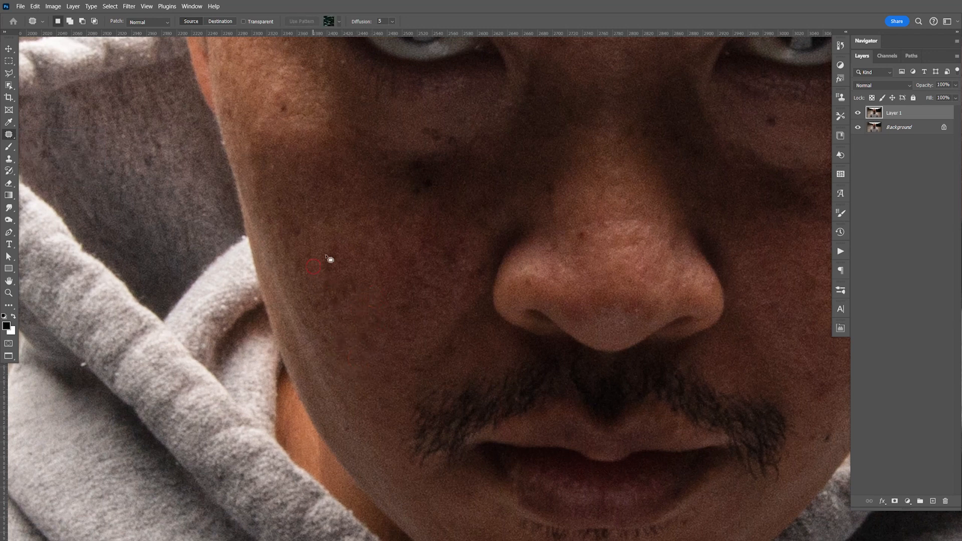
mouse_move(284, 105)
mouse_down()
mouse_move(295, 113)
mouse_move(290, 103)
mouse_up()
drag(286, 108, 297, 118)
click(318, 140)
Step: Patch the moles and blemishes beneath the image-right eye and on the adjoining upper cheek
key(space)
drag(352, 281, 271, 354)
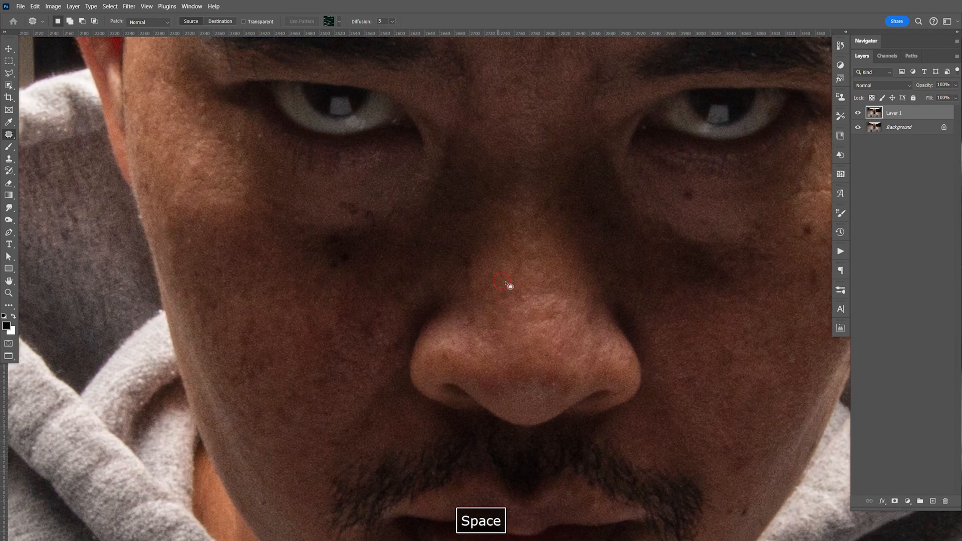
drag(695, 215, 706, 198)
click(677, 236)
key(space)
drag(672, 244, 510, 208)
mouse_move(647, 181)
mouse_down()
mouse_move(662, 198)
mouse_move(659, 185)
mouse_up()
click(680, 226)
mouse_move(650, 191)
mouse_down()
mouse_move(692, 239)
mouse_move(689, 231)
mouse_up()
mouse_move(685, 239)
mouse_down()
mouse_move(681, 224)
mouse_move(664, 229)
mouse_up()
drag(653, 234, 672, 212)
click(668, 232)
Step: Patch the remaining spots on the lower face, beside the mouth and on the chin
key(space)
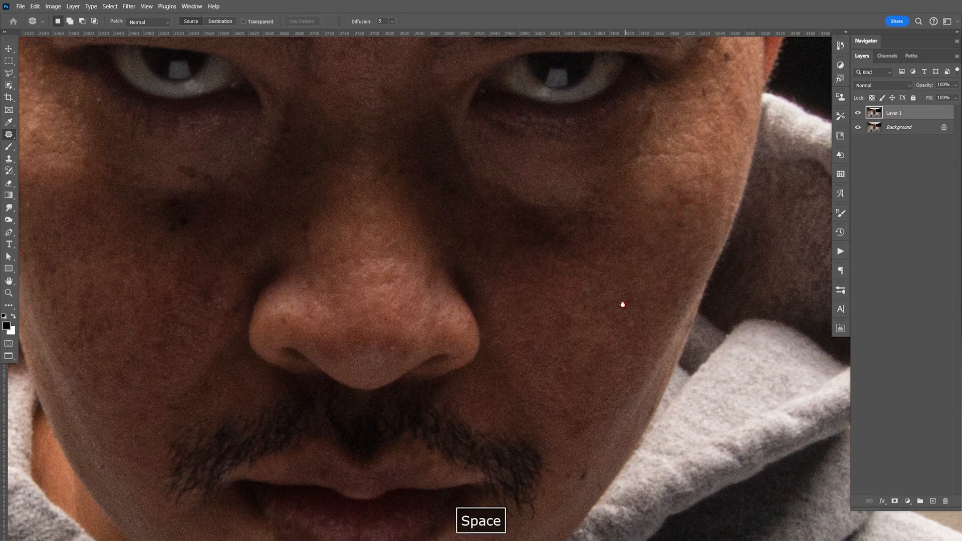
drag(589, 404, 612, 268)
drag(598, 325, 595, 327)
drag(601, 333, 614, 301)
click(618, 282)
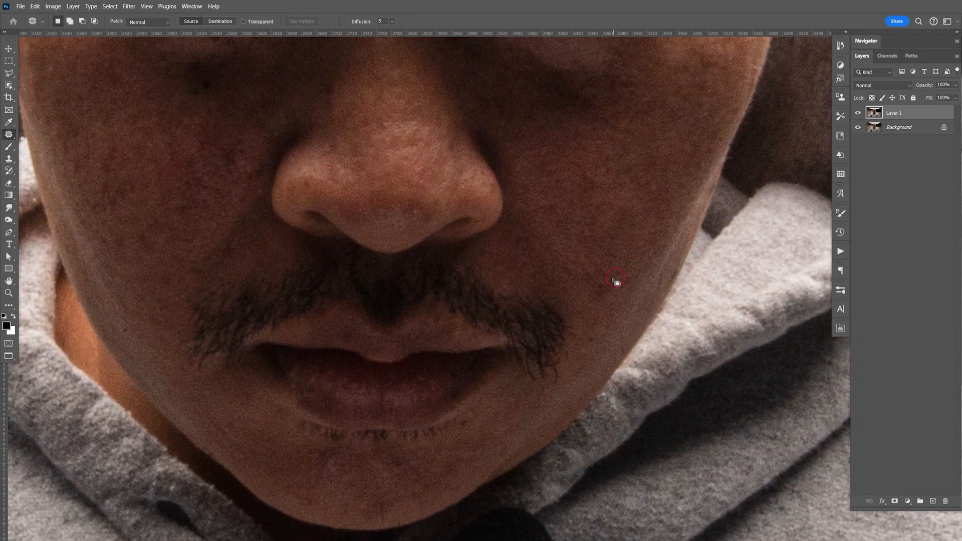
mouse_move(318, 451)
mouse_down()
mouse_move(351, 477)
mouse_move(341, 468)
mouse_move(388, 446)
mouse_up()
click(387, 458)
click(386, 430)
key(space)
mouse_move(383, 338)
mouse_down()
mouse_move(391, 404)
mouse_move(408, 441)
mouse_move(458, 430)
mouse_move(439, 425)
mouse_up()
drag(447, 426, 441, 407)
click(441, 403)
Step: Patch the dark spots on the forehead above the image-left eyebrow
key(space)
drag(381, 226, 447, 389)
drag(458, 261, 439, 380)
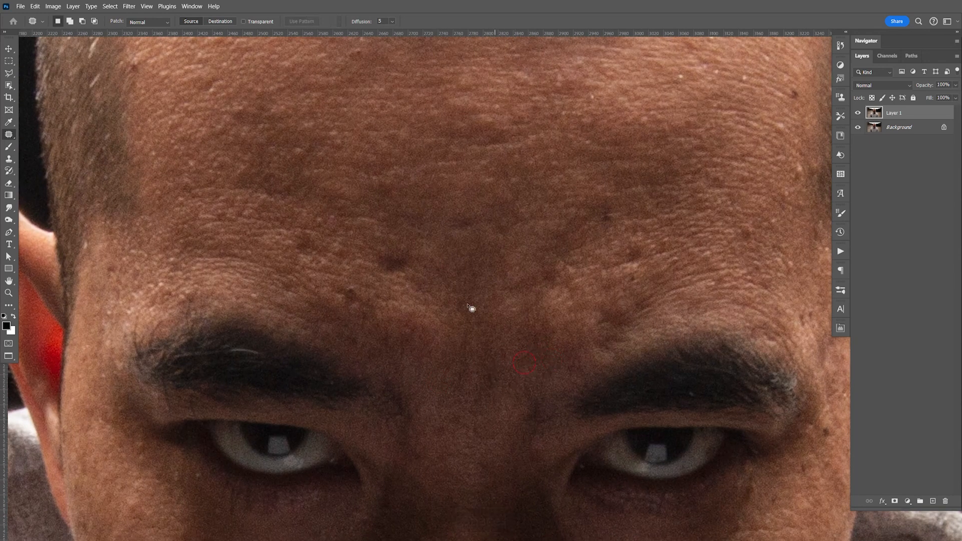
mouse_move(379, 258)
mouse_down()
mouse_move(420, 259)
mouse_move(418, 202)
mouse_up()
click(373, 233)
drag(426, 215, 408, 183)
click(407, 183)
mouse_move(299, 239)
mouse_down()
mouse_move(296, 252)
mouse_move(307, 236)
mouse_up()
drag(301, 237, 346, 248)
click(346, 248)
Step: Patch the blemishes on the forehead above the image-right eyebrow
drag(597, 208, 628, 195)
click(629, 194)
drag(630, 237, 634, 237)
mouse_move(632, 247)
mouse_down()
mouse_move(653, 240)
mouse_move(502, 334)
mouse_up()
click(652, 241)
Step: Patch the spots at the edge of the forehead near the image-right hairline and temple
key(space)
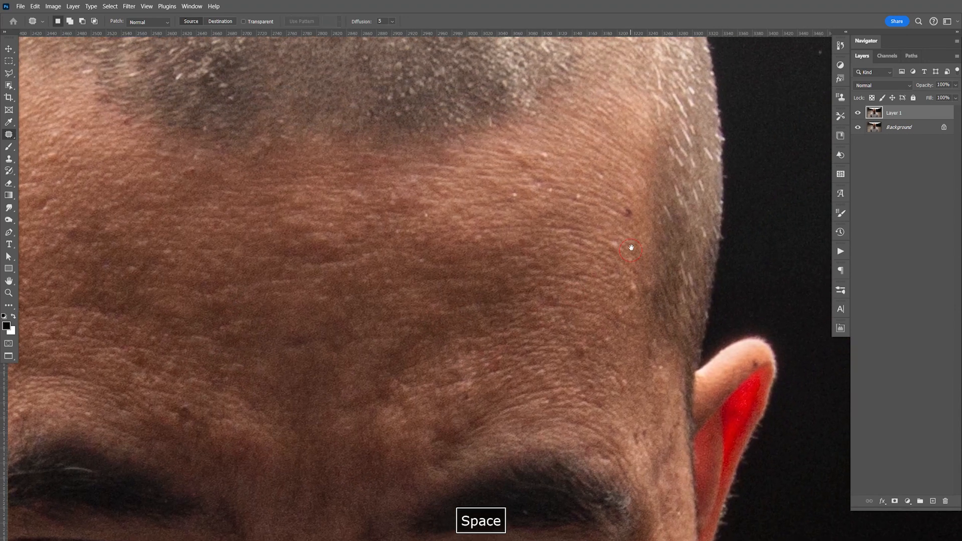
mouse_move(629, 207)
mouse_down()
mouse_move(610, 219)
mouse_move(625, 211)
mouse_move(600, 208)
mouse_move(617, 231)
mouse_up()
click(600, 208)
drag(615, 242, 619, 215)
click(585, 241)
key(space)
drag(530, 355, 600, 198)
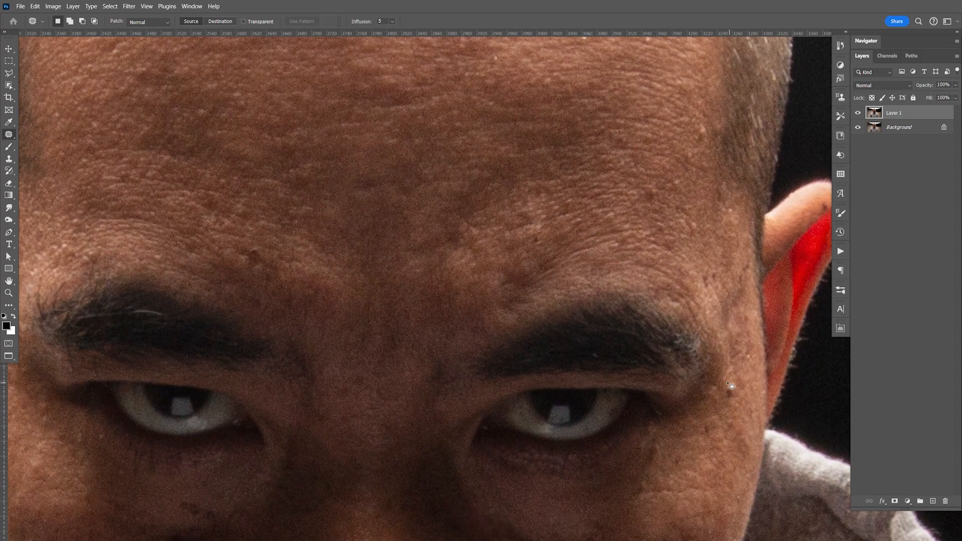
Step: Patch the cluster of dark moles beneath the image-left eye using clean neighbouring skin
key(ctrl+minus)
key(ctrl+minus)
key(ctrl+minus)
key(ctrl+minus)
key(ctrl+minus)
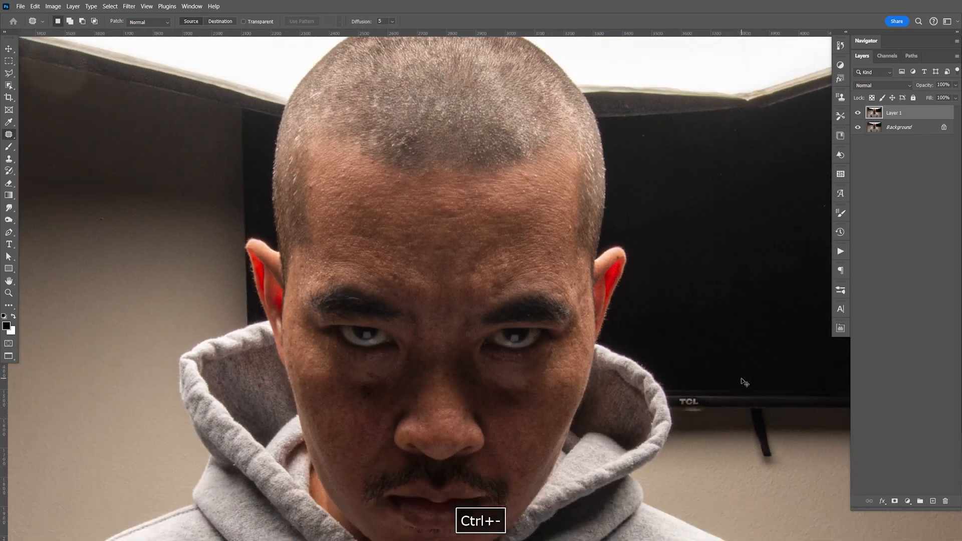
key(ctrl+equal)
key(ctrl+equal)
key(ctrl+equal)
key(ctrl+equal)
key(ctrl+equal)
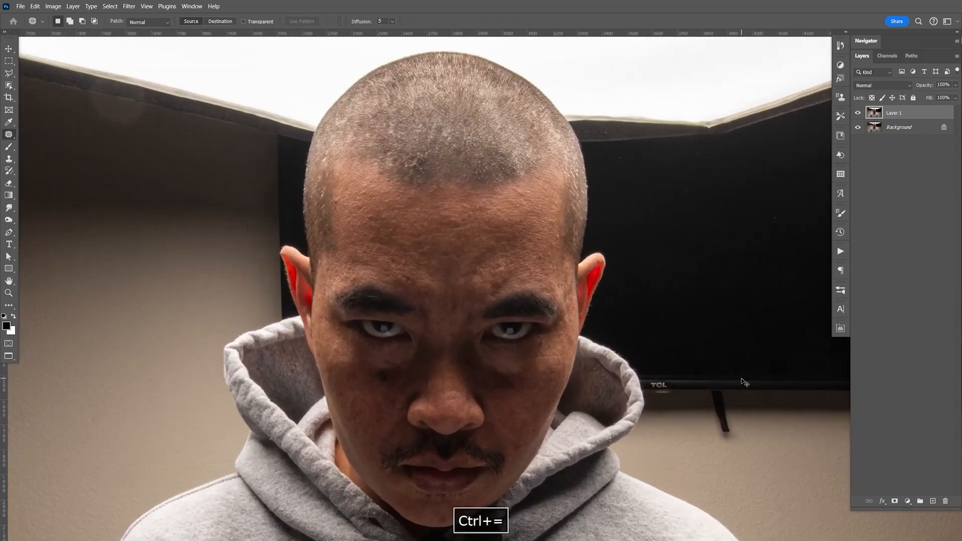
key(space)
drag(406, 348, 652, 202)
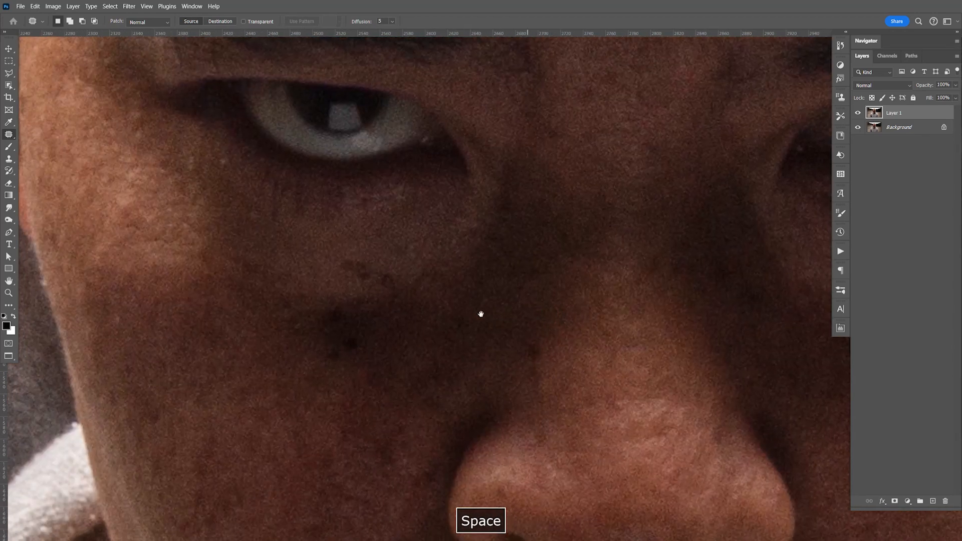
mouse_move(331, 305)
mouse_down()
mouse_move(327, 376)
mouse_move(326, 301)
mouse_up()
mouse_move(348, 332)
mouse_down()
mouse_move(411, 329)
mouse_move(425, 318)
mouse_up()
click(432, 319)
mouse_move(340, 254)
mouse_down()
mouse_move(372, 301)
mouse_move(346, 253)
mouse_up()
drag(384, 284, 336, 304)
click(388, 329)
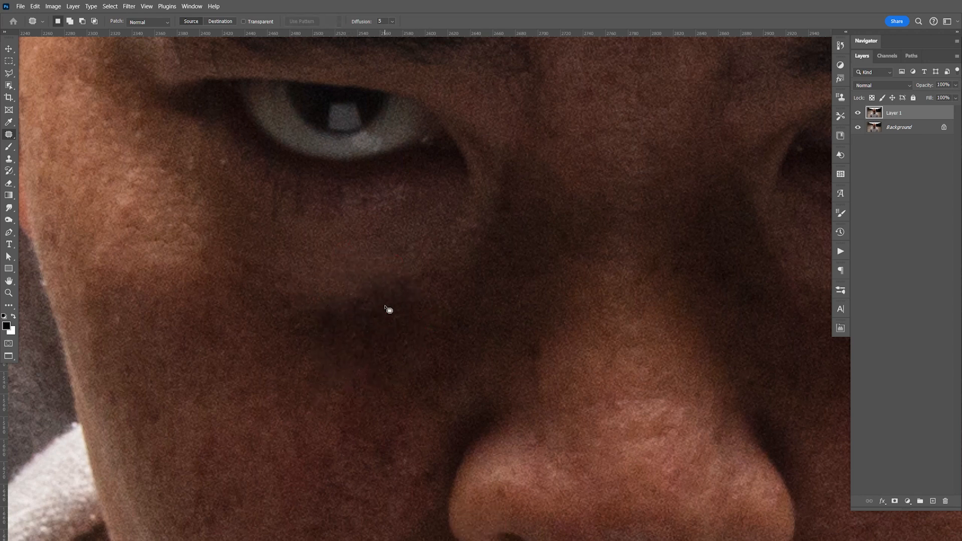
key(F9)
key(ctrl+1)
key(space)
drag(616, 442, 640, 392)
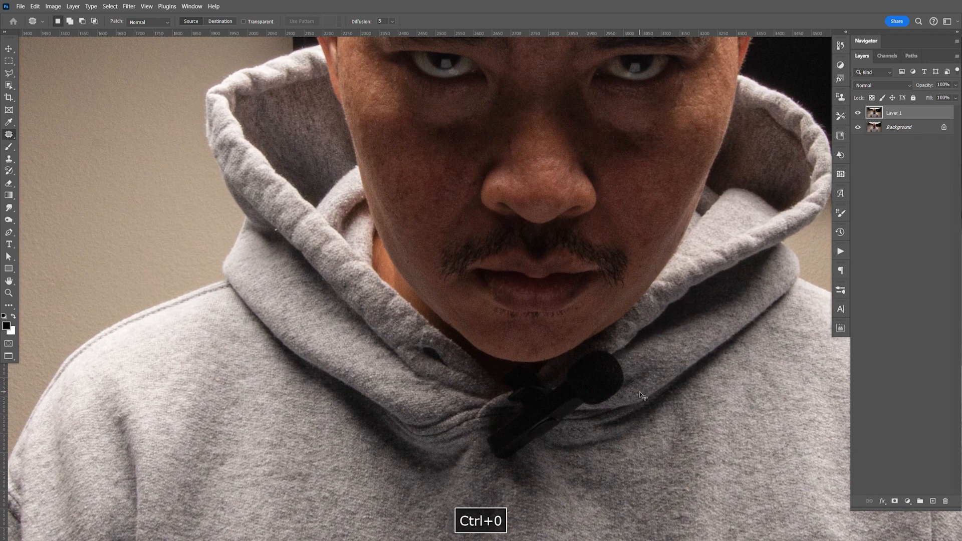
key(ctrl+0)
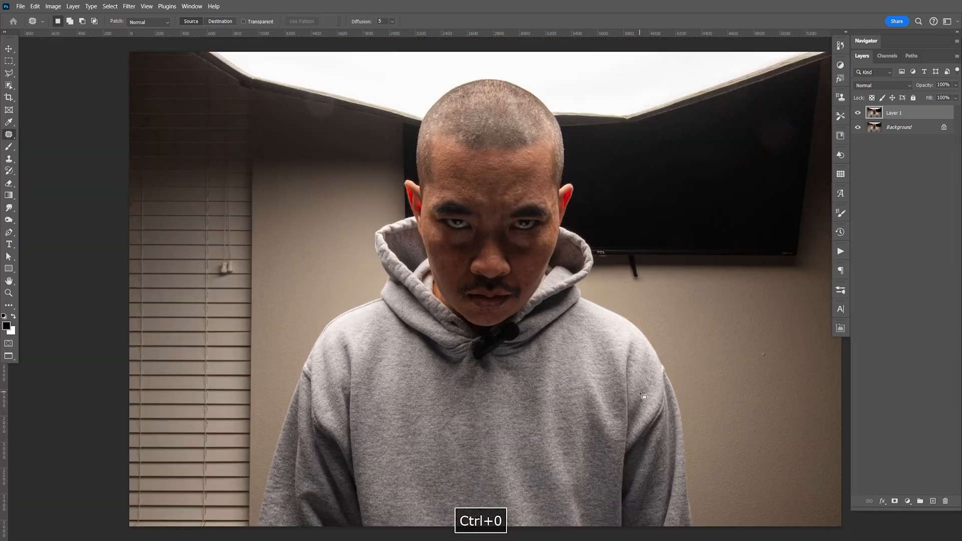
Step: Start a Pen tool path where the image-left sleeve meets the bottom edge of the photo
click(10, 235)
click(19, 241)
click(10, 234)
click(38, 231)
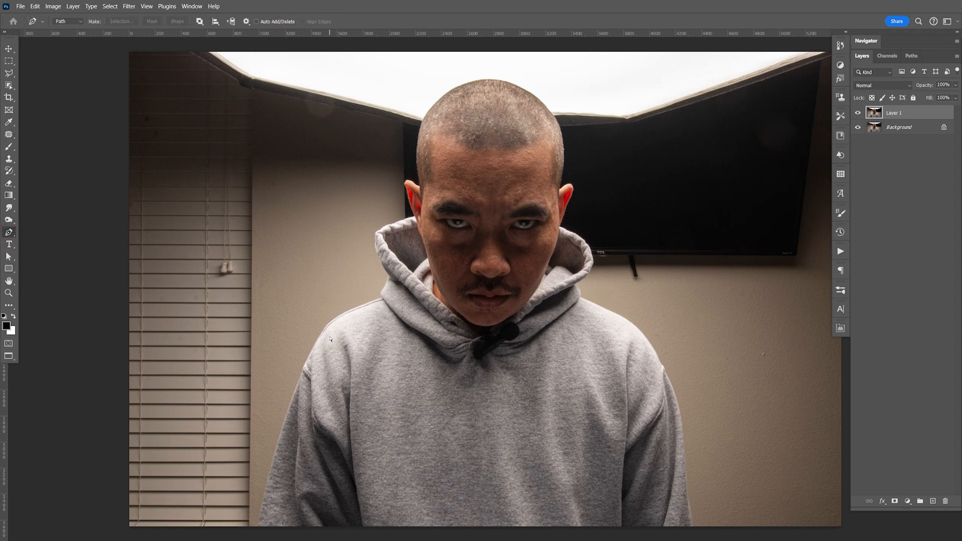
key(ctrl+equal)
key(ctrl+equal)
key(ctrl+equal)
key(ctrl+equal)
key(ctrl+equal)
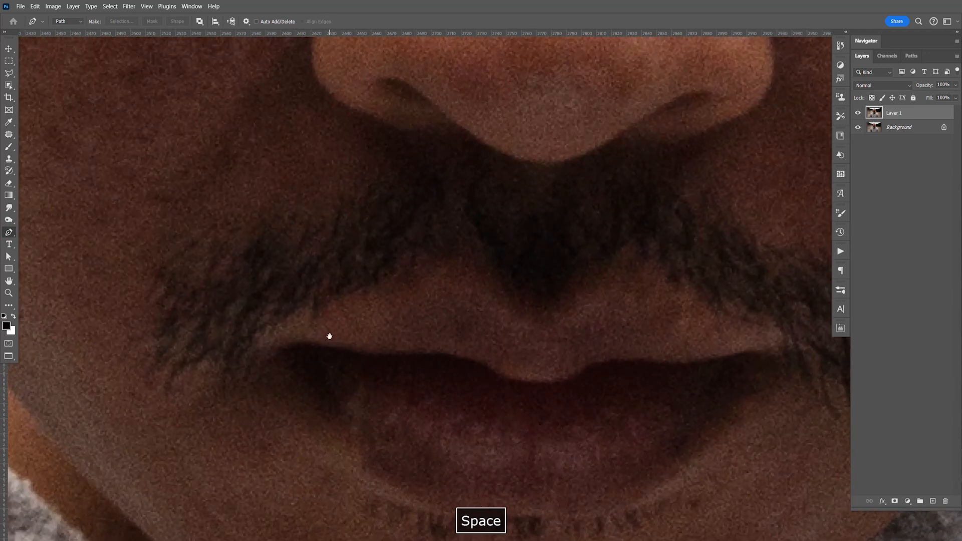
drag(329, 338, 458, 305)
drag(406, 353, 539, 215)
drag(450, 352, 539, 230)
drag(446, 358, 534, 251)
drag(485, 277, 524, 343)
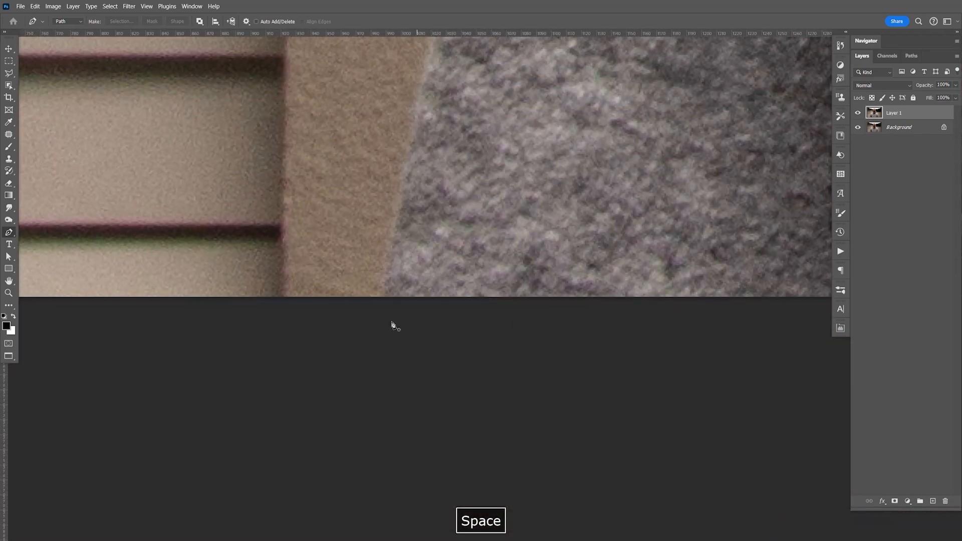
click(420, 369)
click(382, 295)
Step: Trace the path upward along the outer edge of the image-left sleeve with smooth anchor points
drag(438, 251, 419, 345)
drag(348, 237, 369, 149)
drag(554, 208, 541, 272)
drag(386, 260, 393, 235)
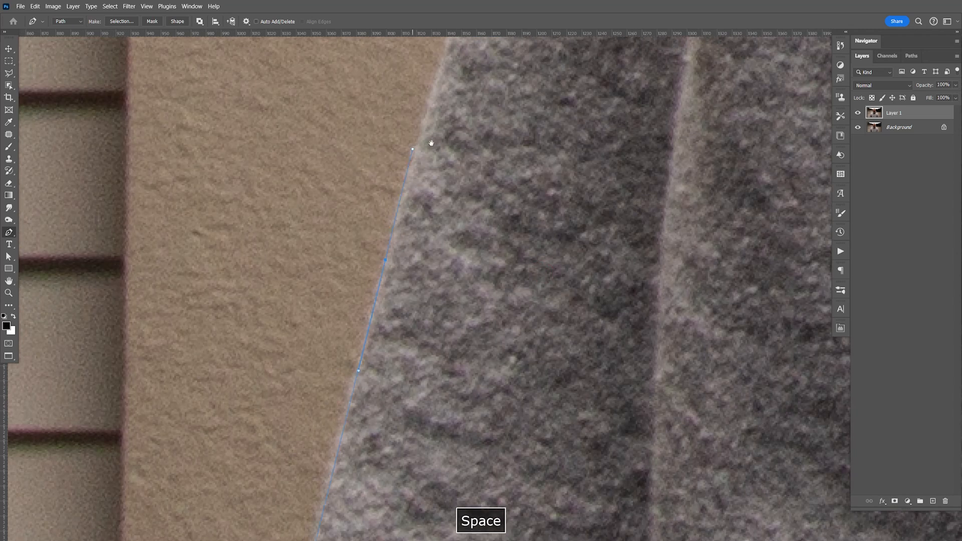
drag(449, 211, 335, 229)
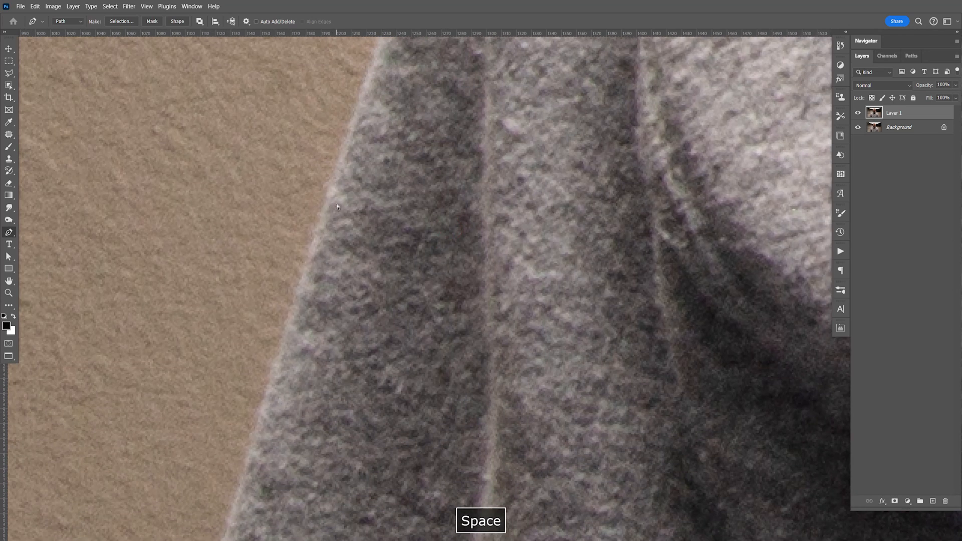
key(ctrl+minus)
drag(418, 233, 410, 273)
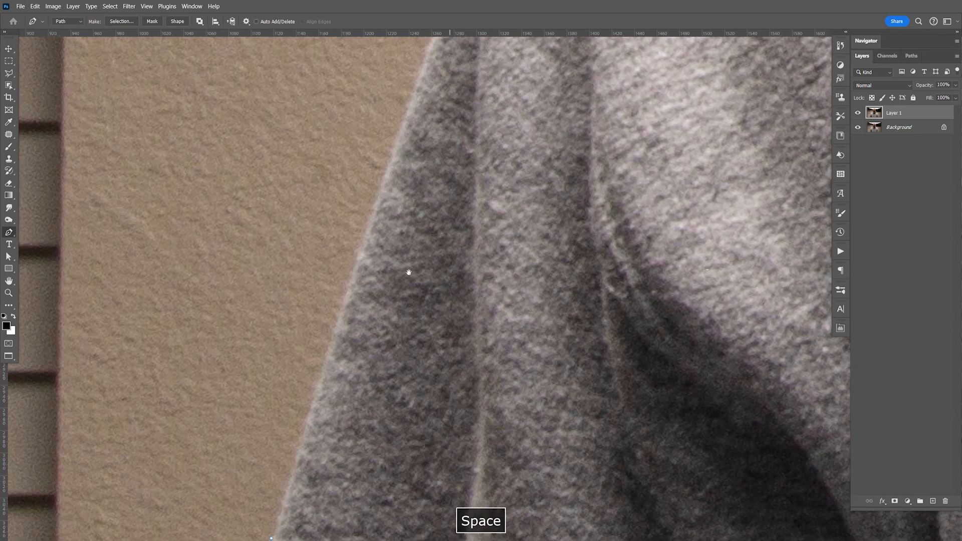
drag(345, 296, 372, 215)
drag(427, 200, 416, 286)
drag(378, 207, 377, 174)
Step: Continue the path around the upper arm and along the shoulder seam to the base of the hood
key(space)
drag(414, 85, 385, 205)
key(space)
drag(482, 127, 381, 251)
drag(441, 96, 391, 186)
key(space)
drag(562, 89, 439, 169)
key(space)
drag(669, 203, 595, 260)
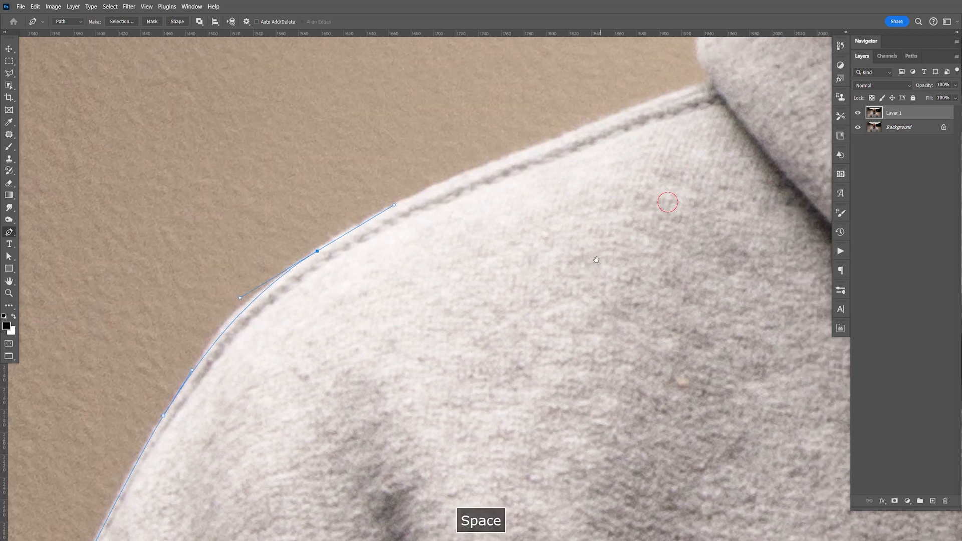
drag(744, 113, 549, 263)
drag(412, 265, 488, 238)
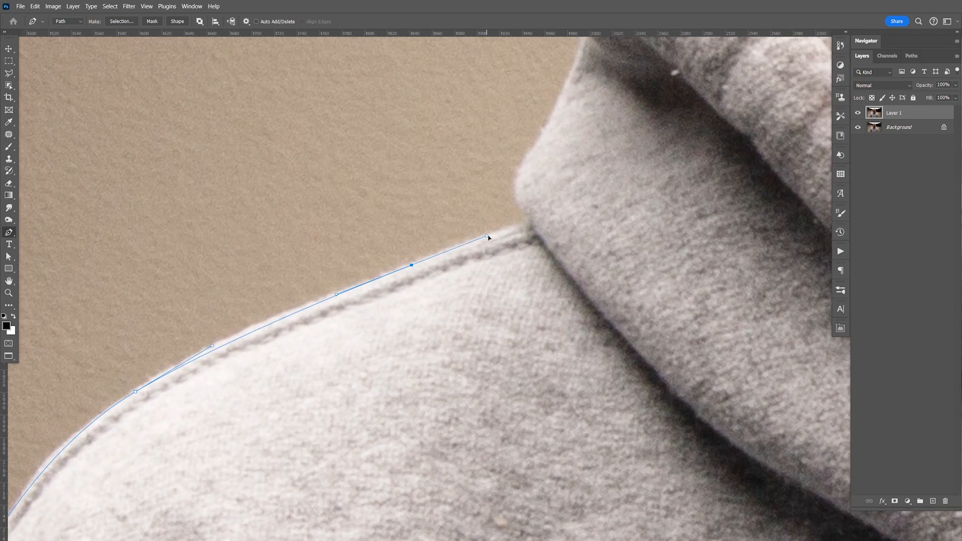
click(530, 223)
Step: Undo the misplaced hood anchor and retrace the path around the lower fold of the hood
drag(525, 162, 539, 141)
key(ctrl+z)
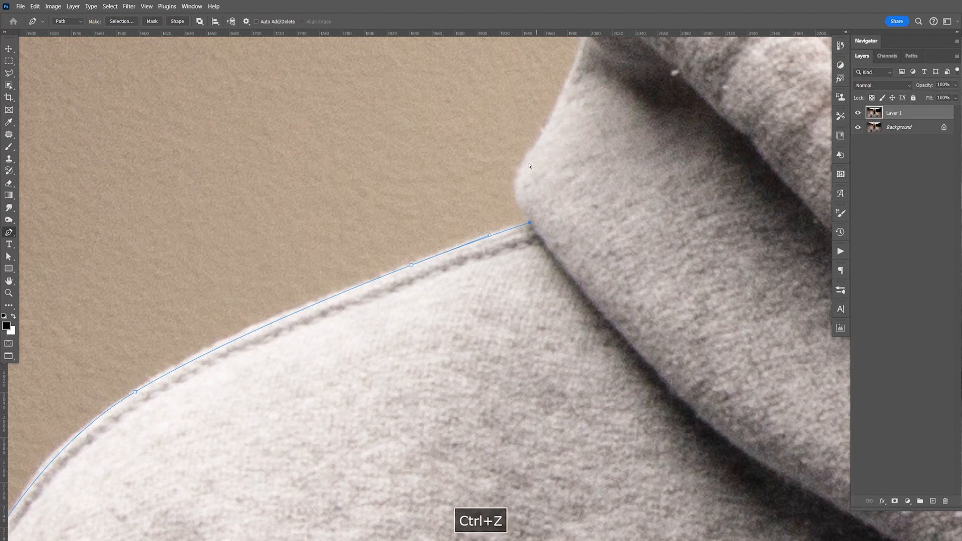
mouse_move(525, 165)
mouse_down()
mouse_move(545, 136)
mouse_move(550, 208)
mouse_move(538, 238)
mouse_up()
key(space)
drag(477, 304, 482, 270)
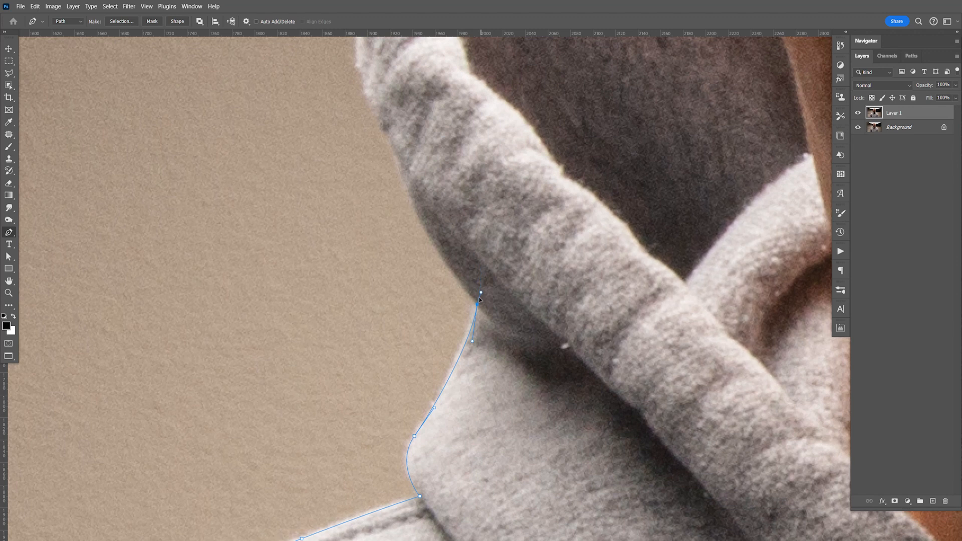
Step: Continue the Pen tool path upward along the outer edge of the hood on the image-left side
key(space)
drag(488, 234, 511, 398)
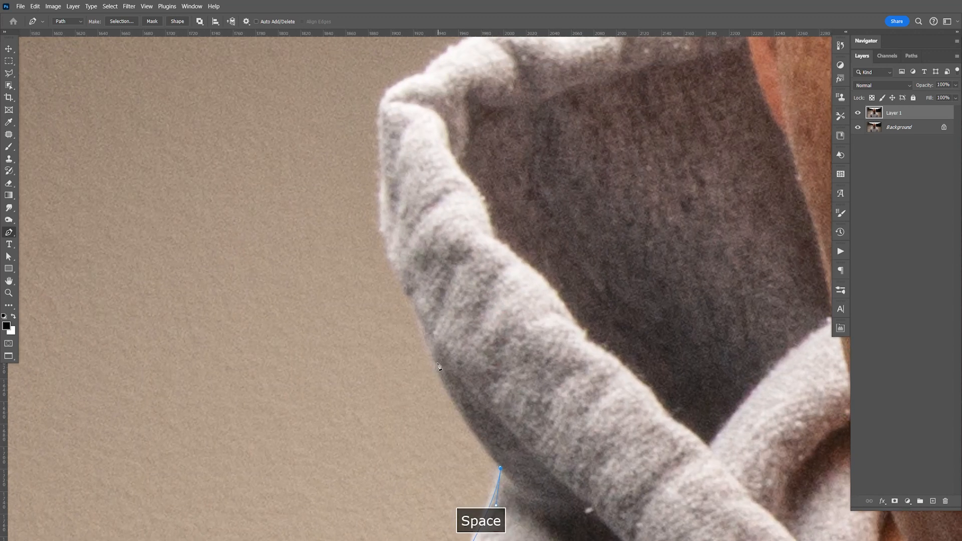
drag(417, 314, 417, 293)
drag(385, 229, 381, 199)
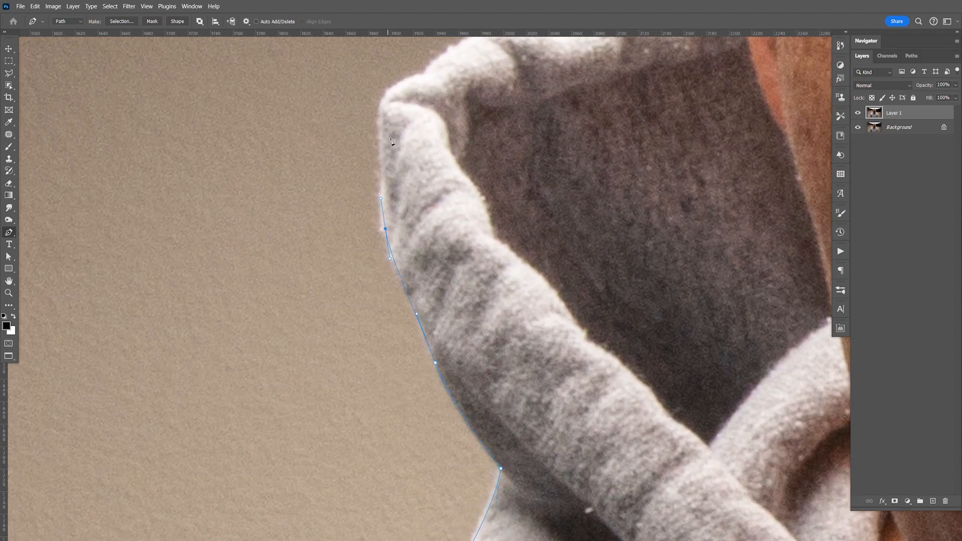
Step: Trace the path around the hood's image-left upper corner and along its top rim to the ear
key(space)
drag(394, 54, 400, 185)
drag(387, 241, 447, 201)
drag(503, 159, 642, 118)
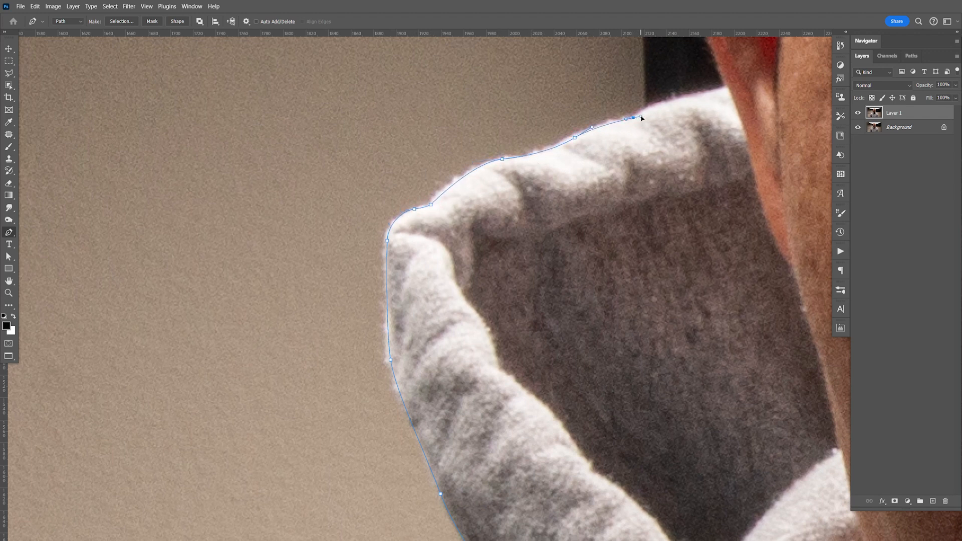
drag(690, 98, 601, 318)
click(729, 89)
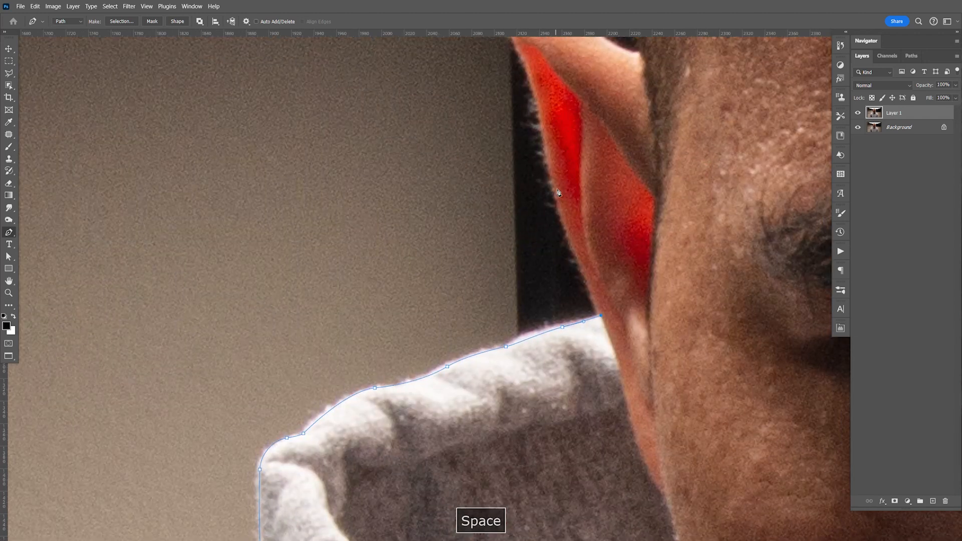
Step: Outline the image-left ear along its outer edge, around the tip and back to the side of the head
click(548, 150)
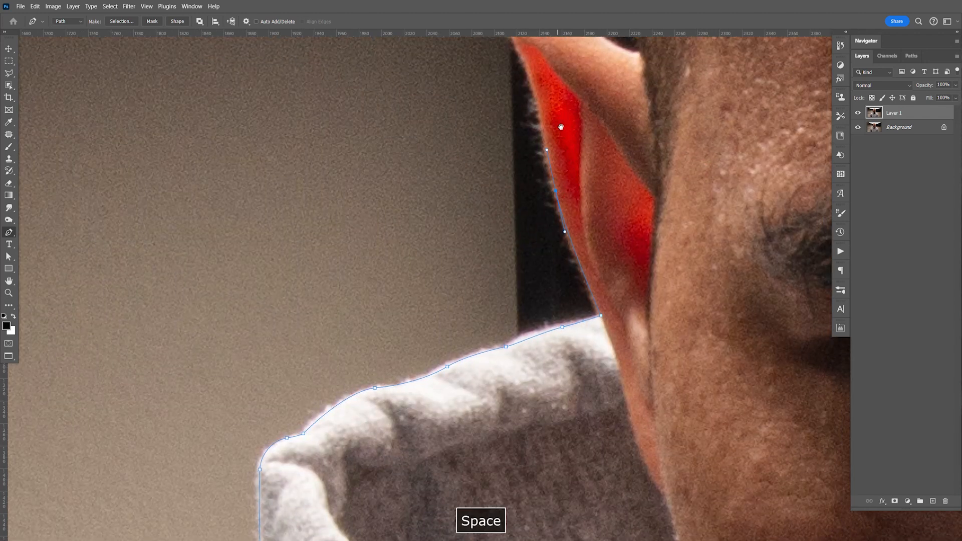
drag(551, 38, 528, 198)
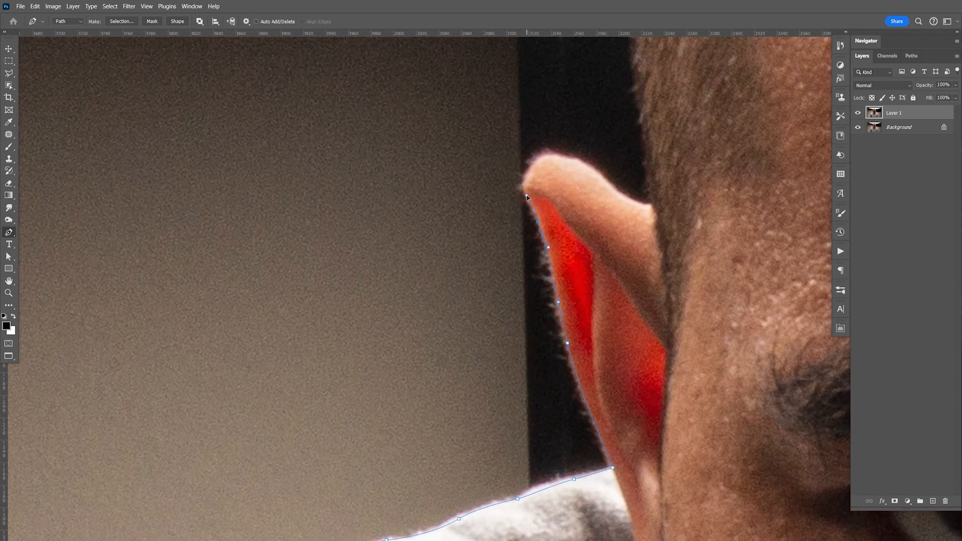
drag(534, 164, 545, 156)
drag(599, 175, 620, 198)
drag(669, 208, 636, 266)
Step: Trace the path from the image-left ear up the side of the head and over the crown
drag(478, 229, 475, 158)
drag(525, 138, 428, 462)
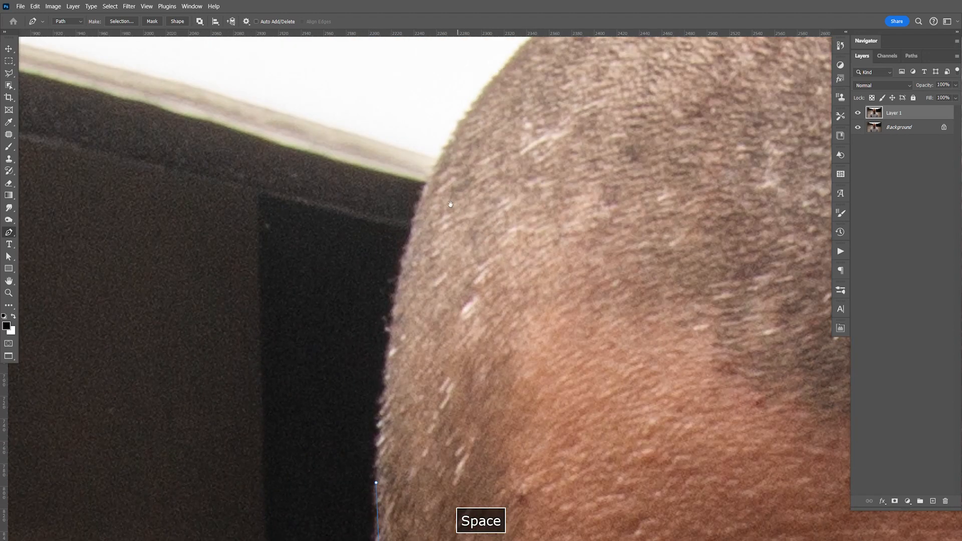
drag(420, 206, 447, 134)
drag(613, 168, 553, 235)
drag(692, 110, 561, 226)
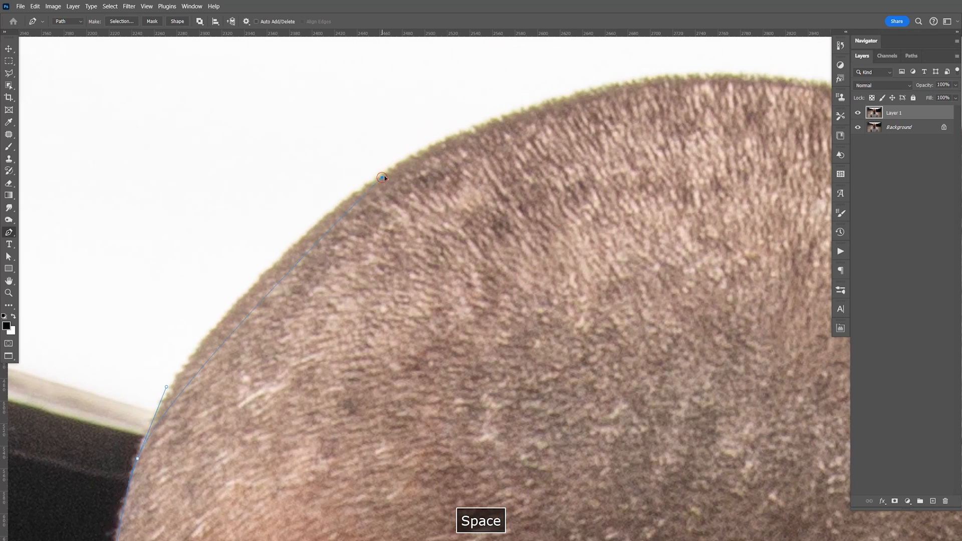
drag(382, 179, 484, 119)
drag(802, 216, 587, 268)
drag(508, 157, 647, 188)
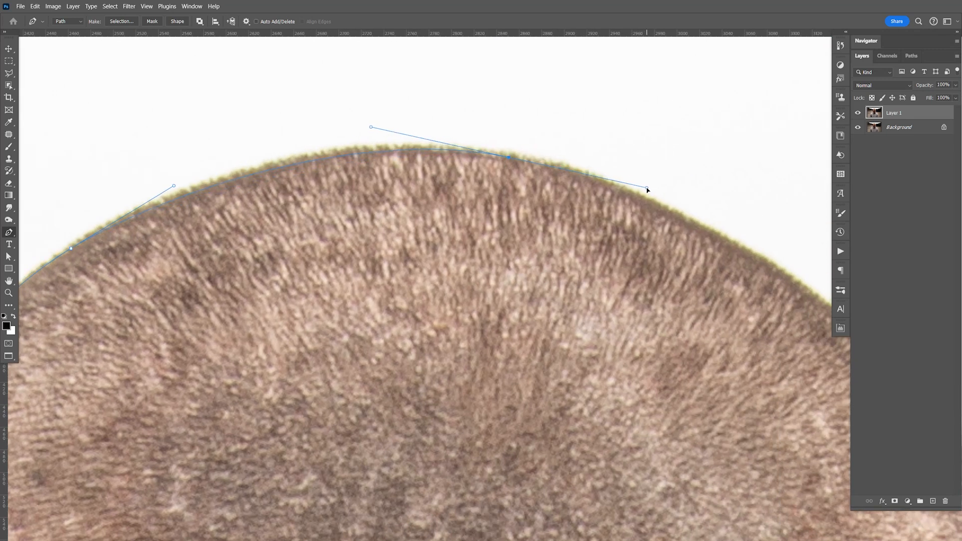
Step: Undo the misplaced anchor past the crown and retrace the image-right curve of the head with closer anchor points
drag(751, 325, 571, 281)
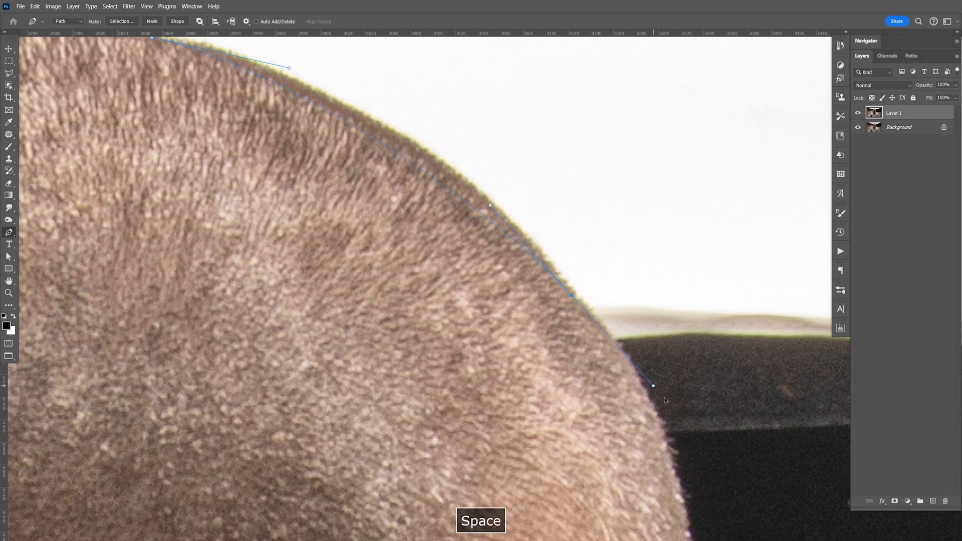
key(ctrl+z)
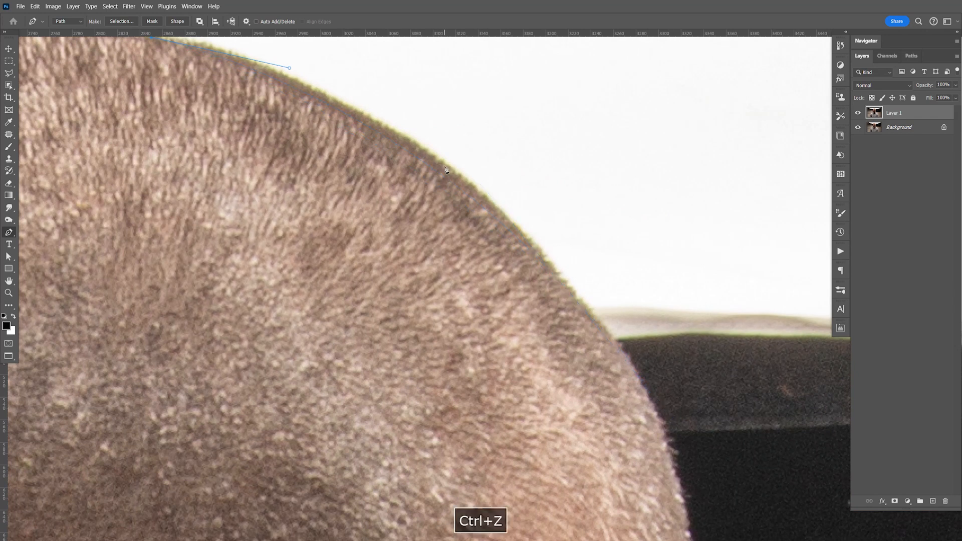
drag(445, 167, 465, 181)
click(494, 207)
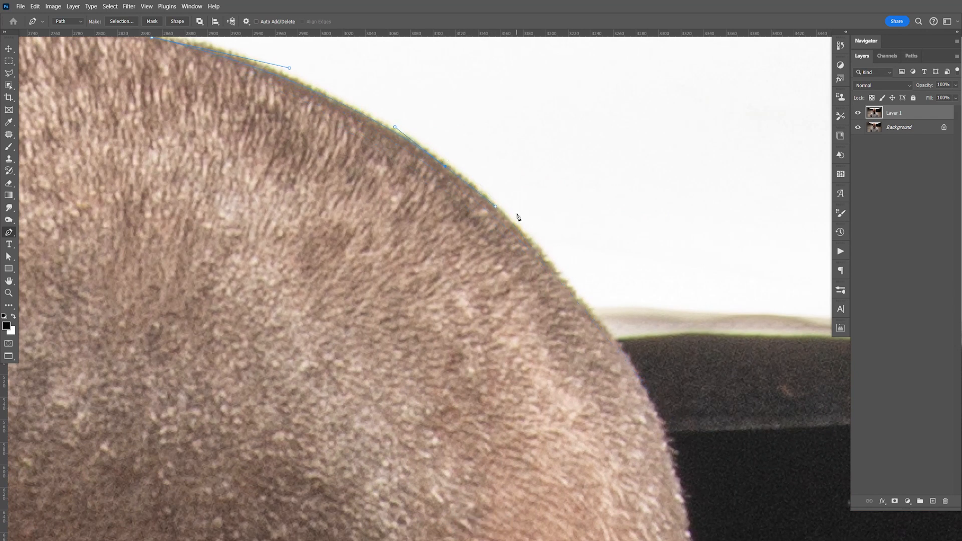
key(space)
drag(610, 343, 494, 184)
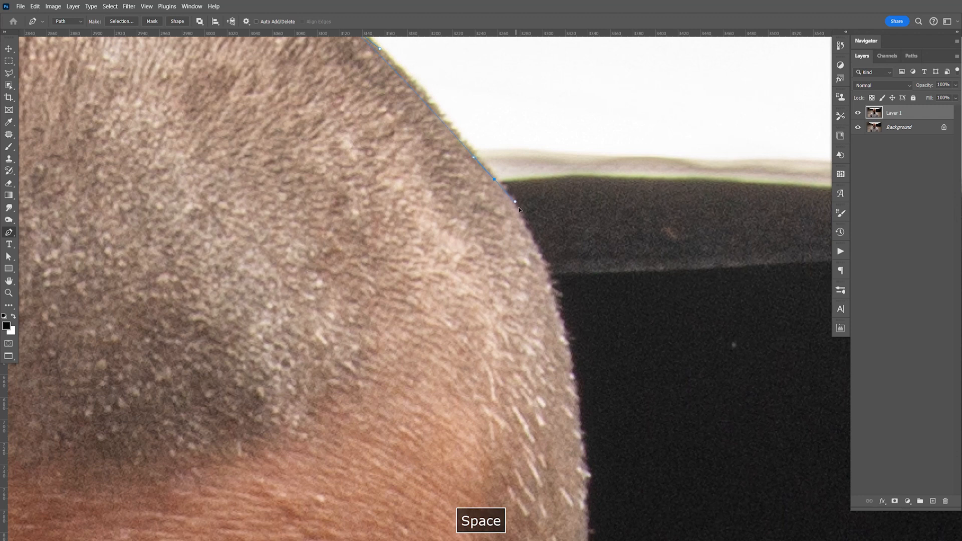
Step: Continue the path down the image-right side of the head to where the ear joins it
key(space)
drag(564, 256, 496, 94)
drag(514, 269, 516, 280)
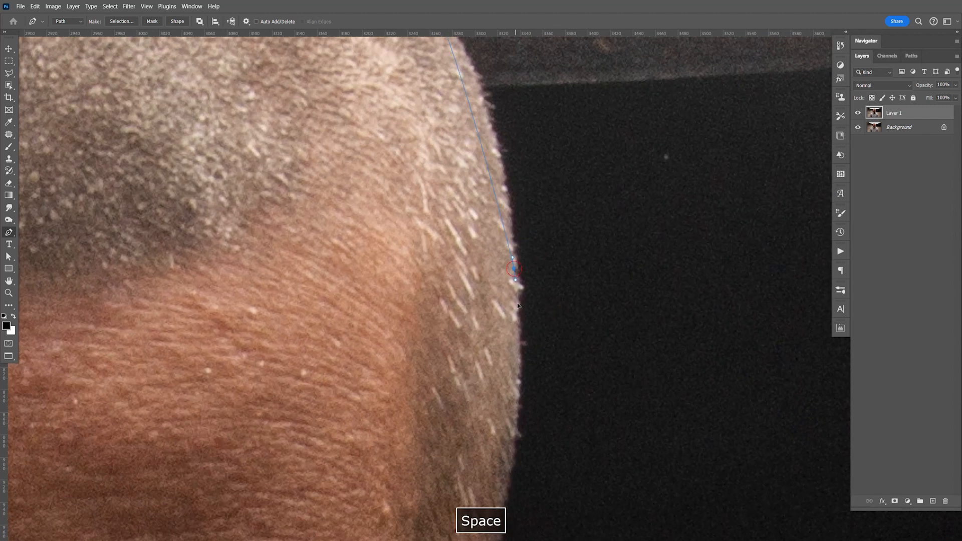
key(space)
drag(519, 429, 540, 305)
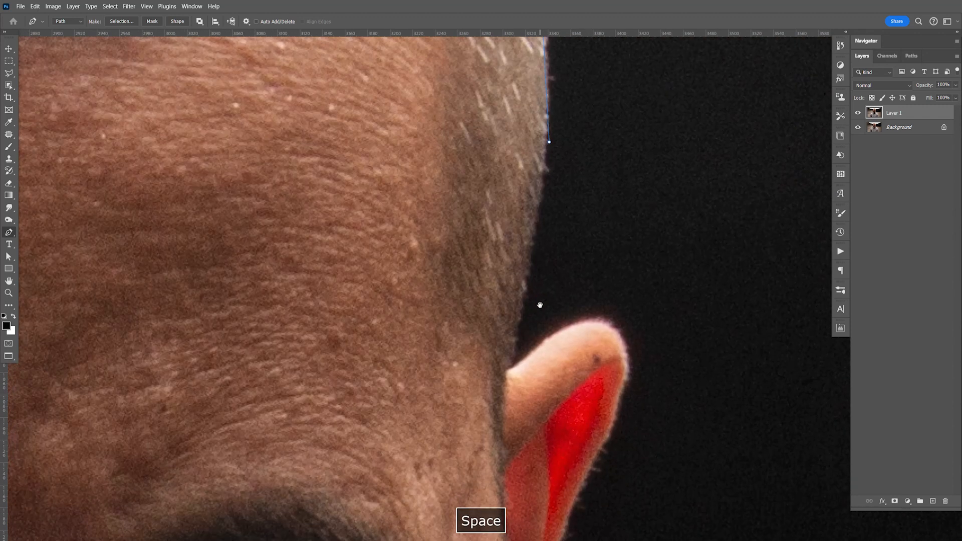
drag(527, 264, 519, 332)
click(512, 367)
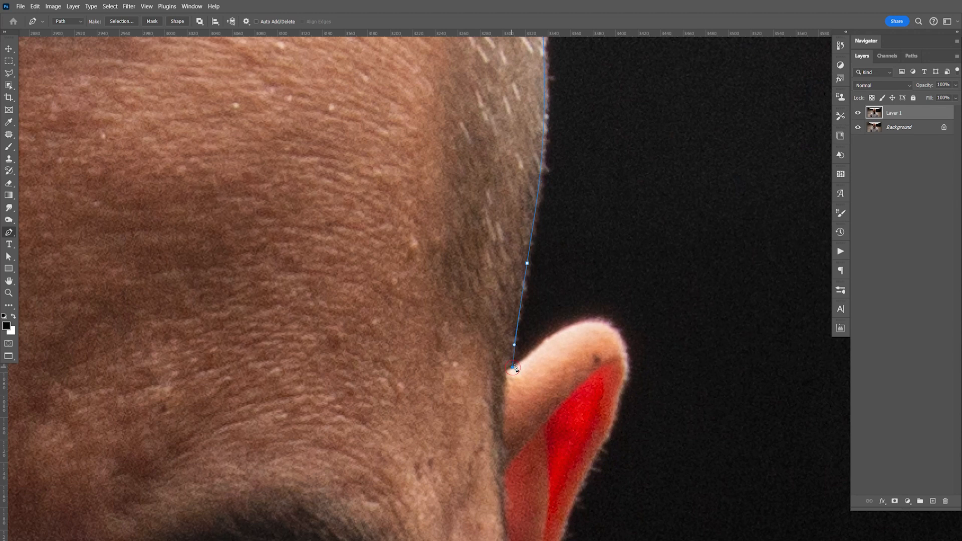
Step: Refine the anchor at the image-right ear joint and trace around the ear down to the hood rim
drag(568, 328, 587, 317)
drag(515, 369, 512, 372)
drag(625, 357, 625, 318)
key(space)
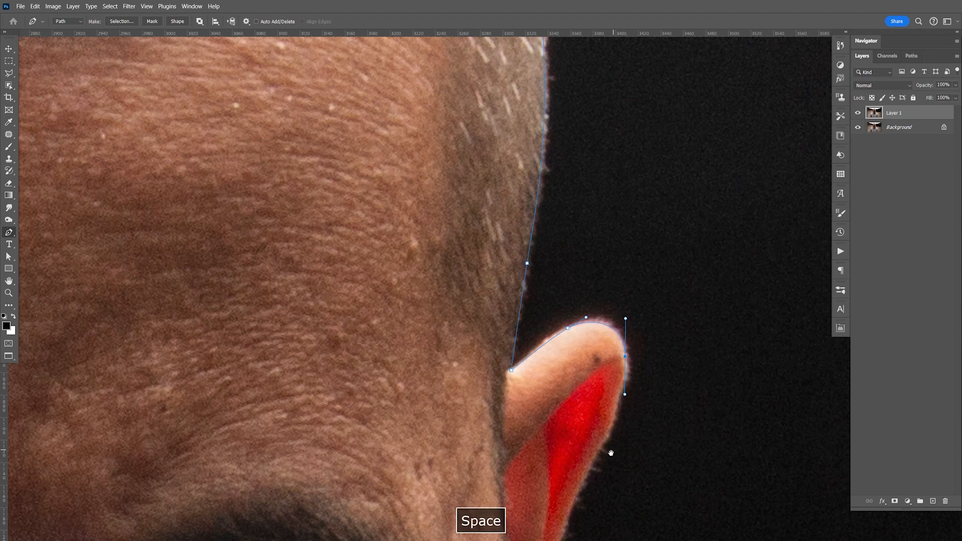
drag(608, 458, 611, 359)
drag(620, 215, 616, 224)
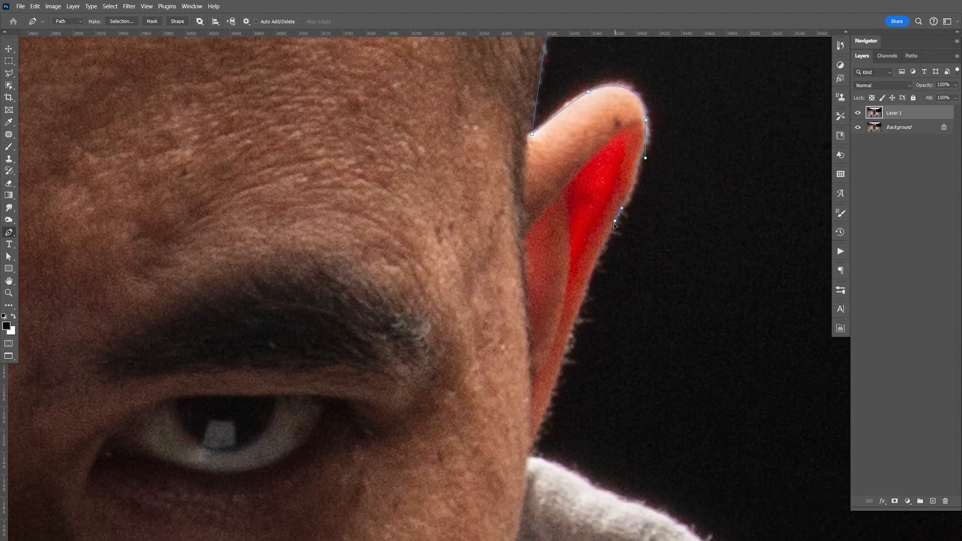
drag(572, 330, 556, 388)
click(530, 444)
click(528, 456)
Step: Trace the path along the upper rim of the hood on the image-right side with closely spaced anchors
key(space)
drag(564, 531, 478, 278)
click(427, 152)
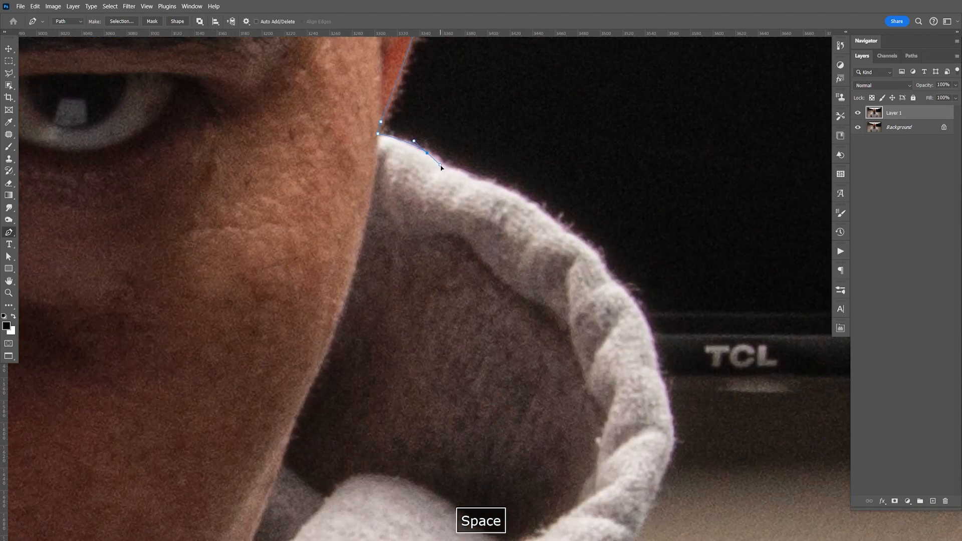
click(441, 166)
click(465, 177)
click(485, 184)
click(503, 189)
drag(576, 238, 620, 289)
Step: Continue the path around the outer bulge of the hood beside the TCL logo and along its underside
click(656, 354)
click(659, 379)
drag(667, 401, 668, 411)
key(space)
drag(671, 520, 660, 322)
drag(652, 271, 641, 303)
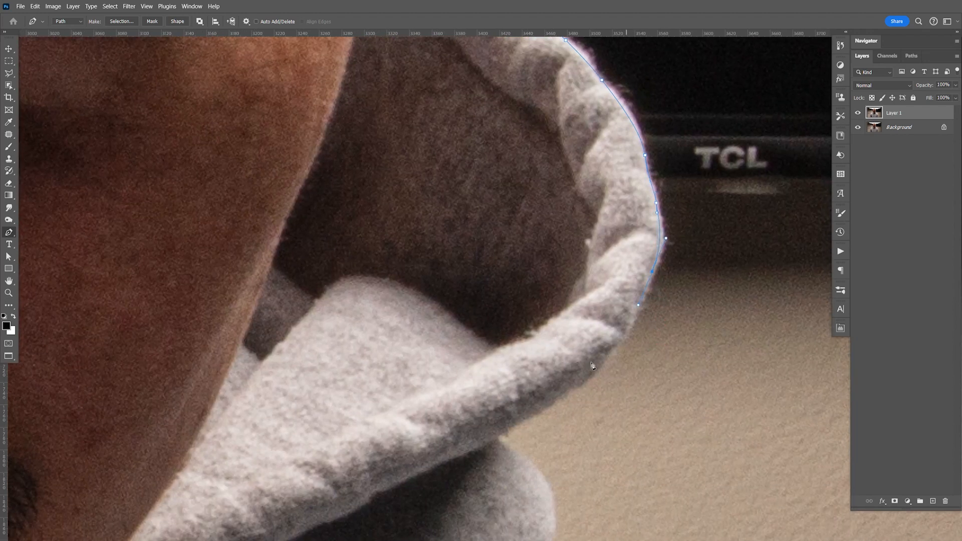
click(497, 437)
Step: Trace around the hood's lower back fold and along the top of the image-right shoulder
key(space)
drag(560, 538, 512, 352)
key(space)
drag(493, 307, 144, 120)
click(451, 264)
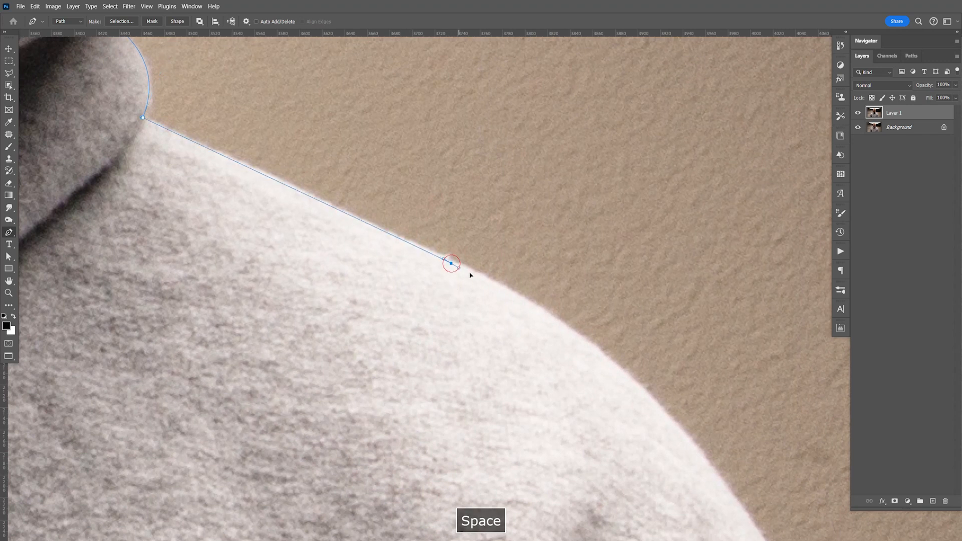
click(523, 303)
Step: Continue the path around the curve of the image-right shoulder and down the upper arm
key(space)
drag(749, 522, 481, 186)
key(space)
drag(632, 496, 556, 327)
drag(413, 62, 424, 79)
drag(444, 111, 454, 144)
drag(526, 302, 548, 367)
key(space)
drag(592, 507, 526, 242)
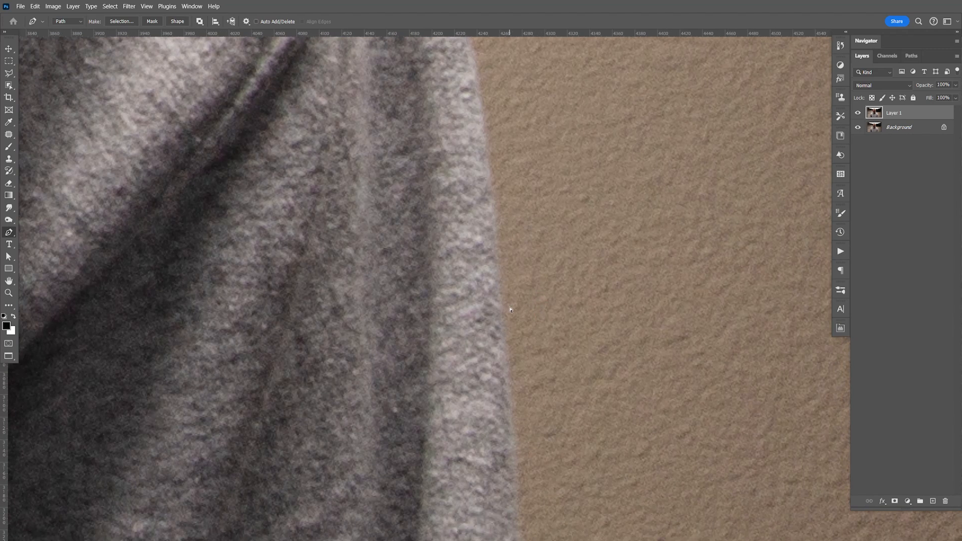
Step: Extend the path down the outer edge of the image-right sleeve to just below the bottom of the photo
key(ctrl+minus)
key(ctrl+minus)
key(ctrl+minus)
key(ctrl+plus)
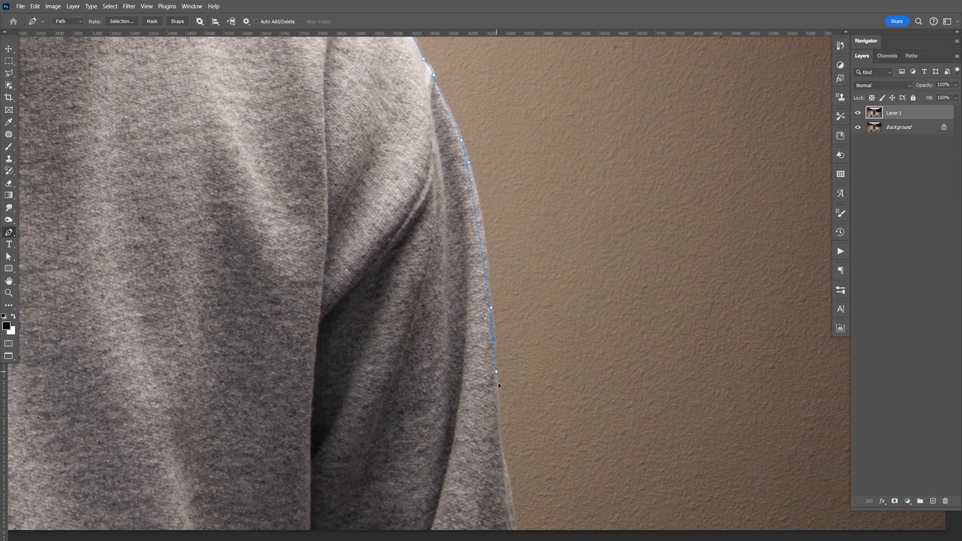
key(space)
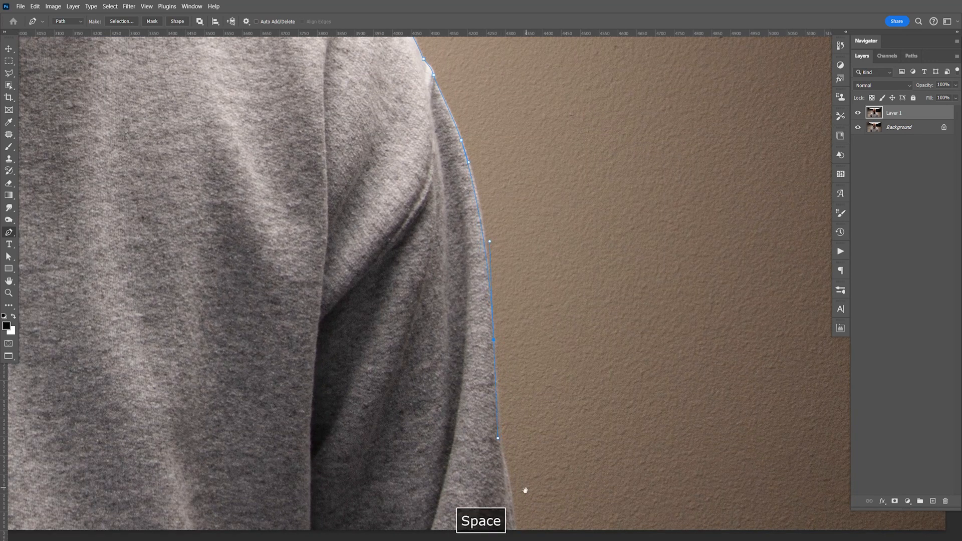
drag(524, 490, 498, 320)
key(F9)
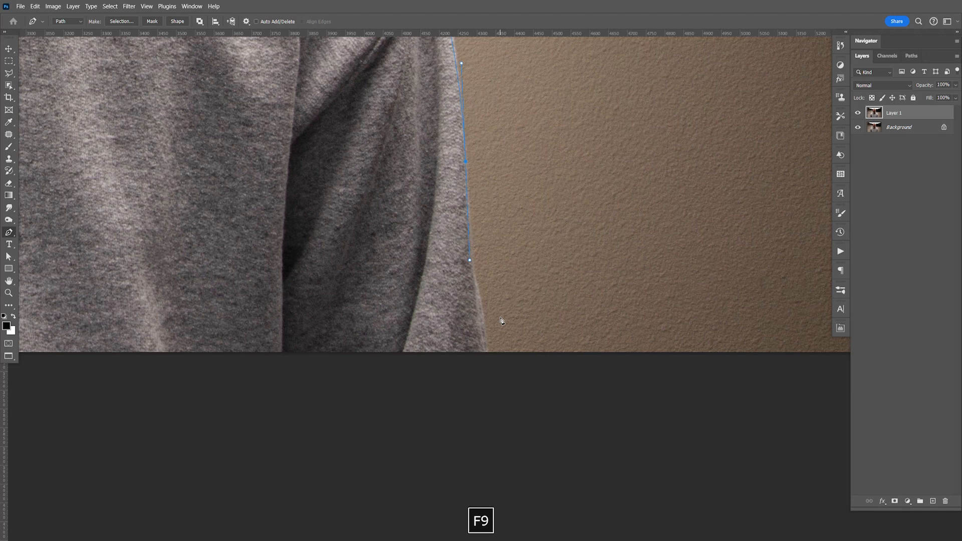
drag(488, 367, 486, 384)
Step: Run the path below the bottom edge of the photo and close it at the starting anchor on the image-left sleeve
key(space)
drag(227, 400, 702, 341)
drag(225, 384, 604, 348)
drag(435, 344, 571, 343)
click(250, 309)
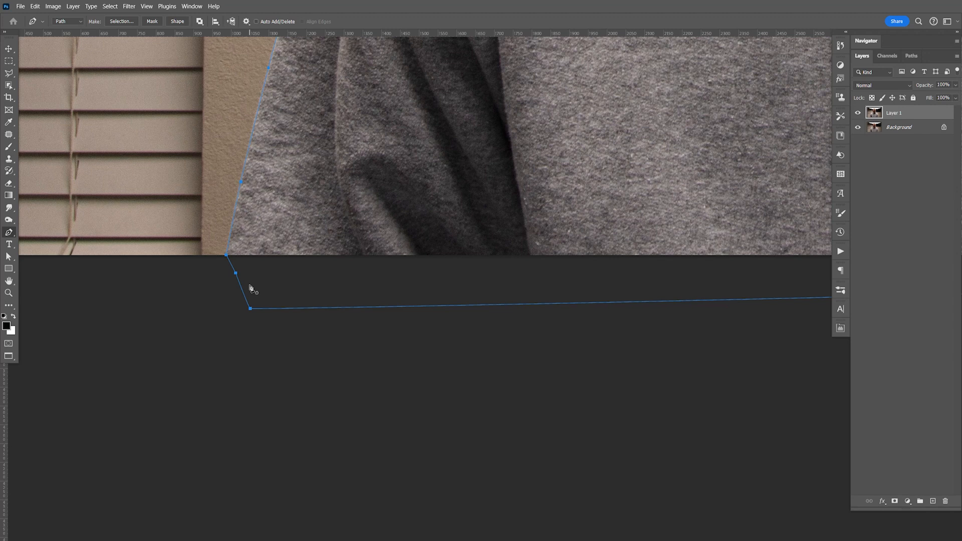
key(F9)
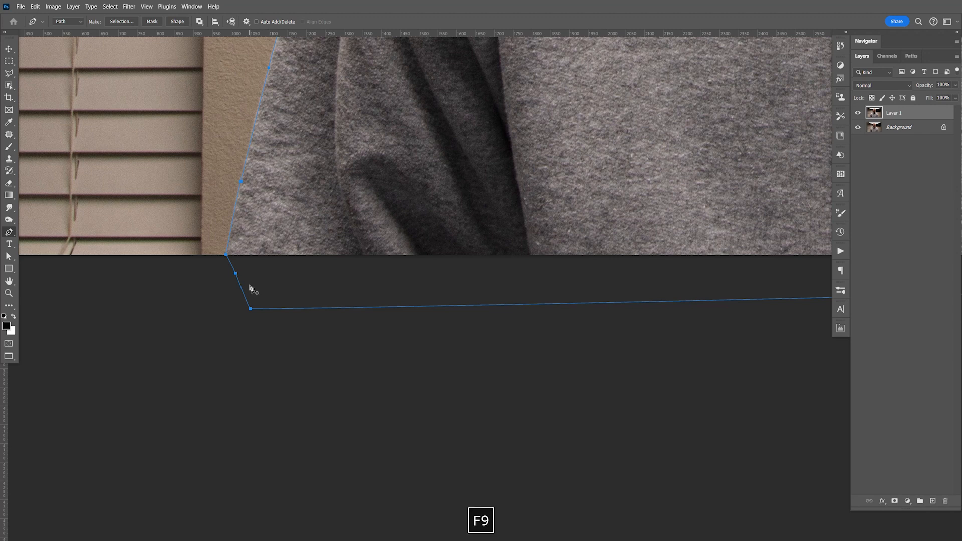
Step: Convert the closed path around the man into a new anti-aliased selection with a feather radius of 0 pixels
key(ctrl+0)
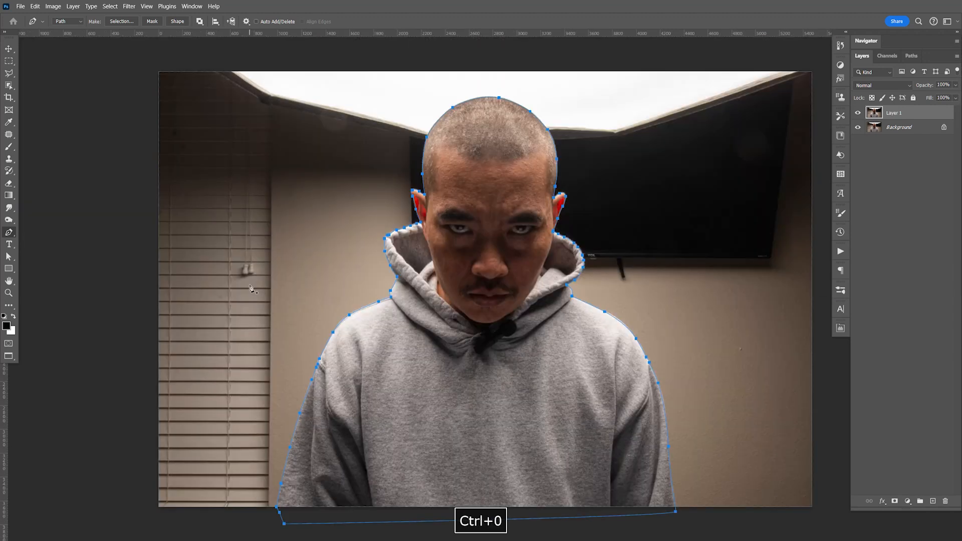
right_click(488, 333)
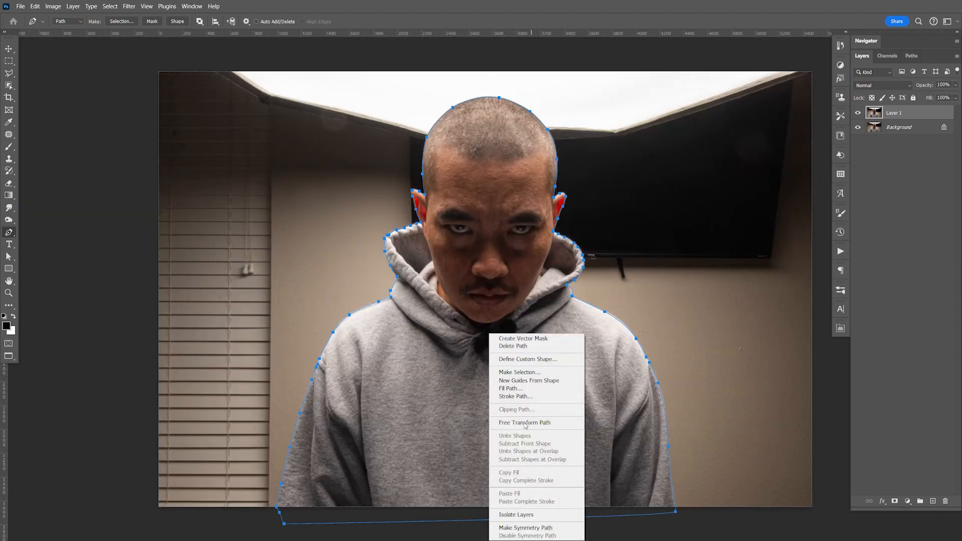
click(520, 372)
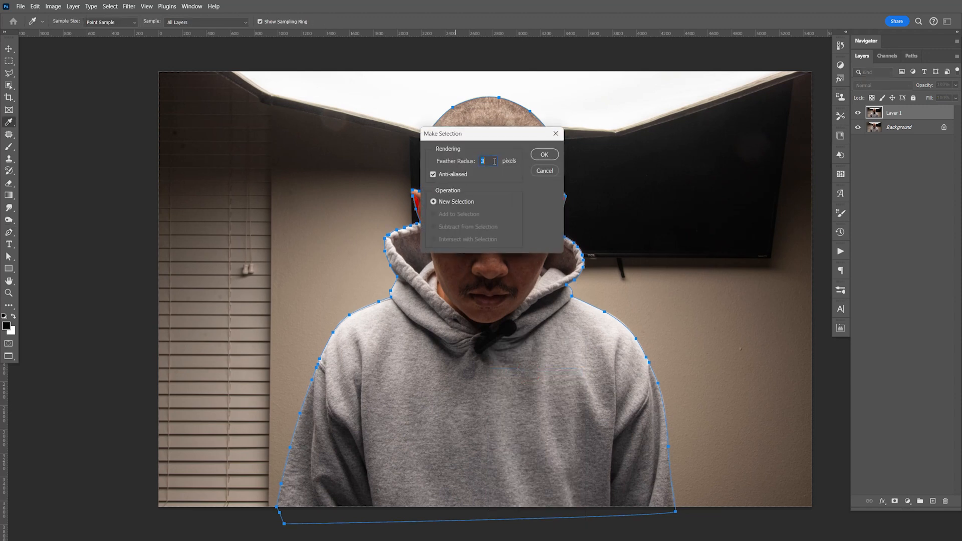
click(545, 155)
Step: Copy the selected man onto a new layer and hide Layer 1 and the Background layer
key(ctrl+j)
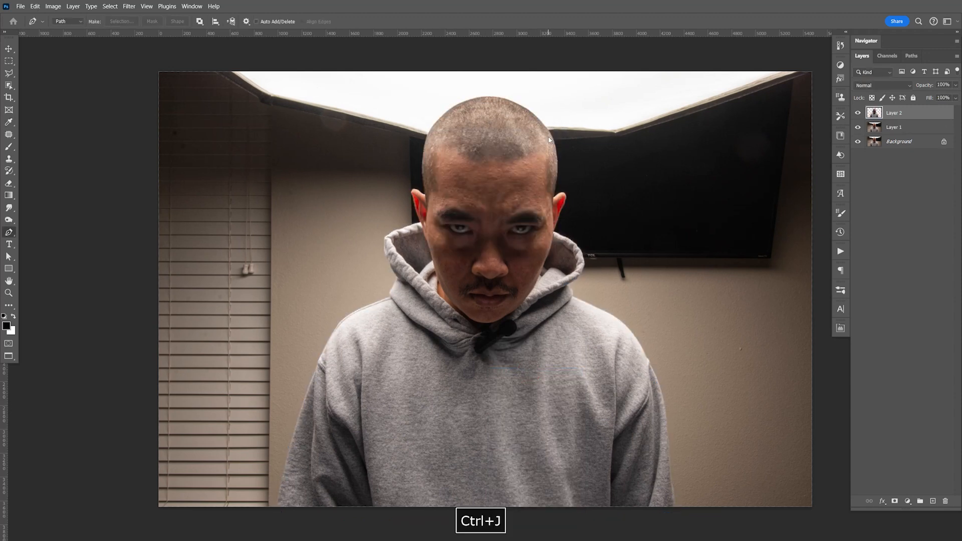
click(858, 127)
click(858, 141)
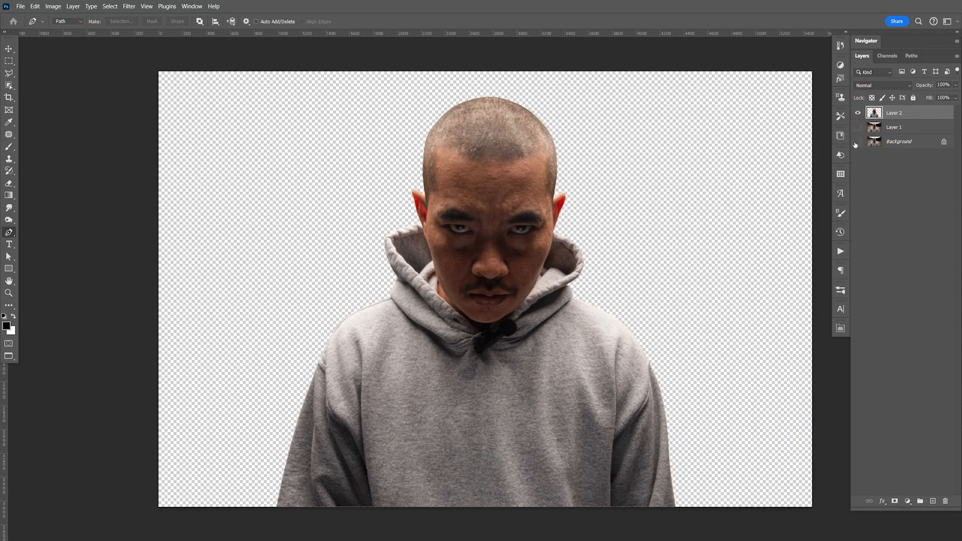
Step: Save the cut-out document IMG_6683.psd
key(ctrl+s)
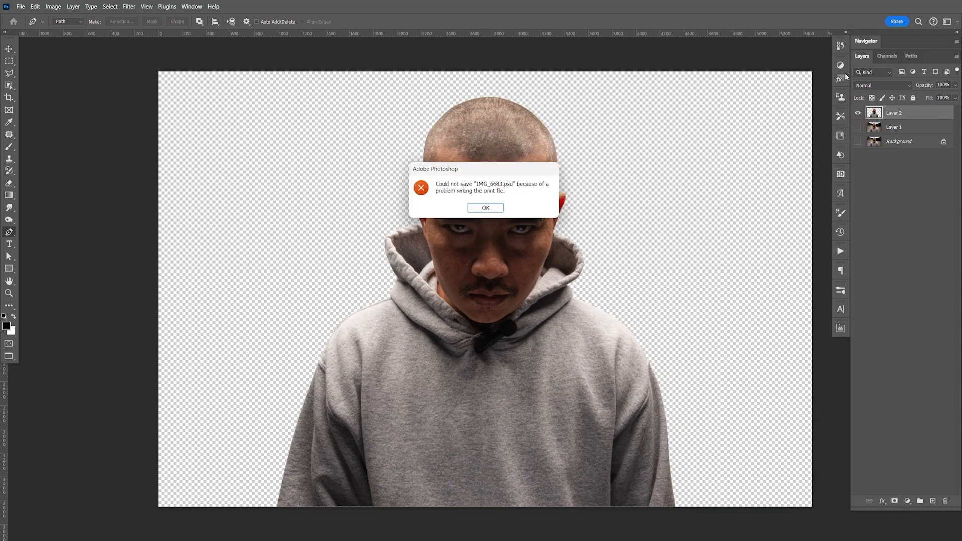
click(486, 208)
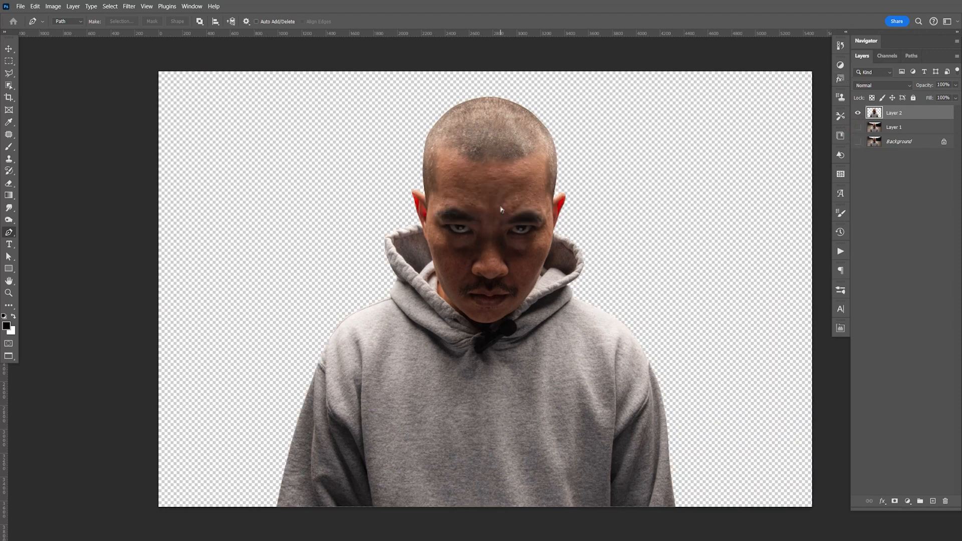
key(ctrl+s)
key(F9)
Step: Create a new white 1920 x 1080 px RGB document at 72 ppi and return to the cut-out document
key(ctrl+n)
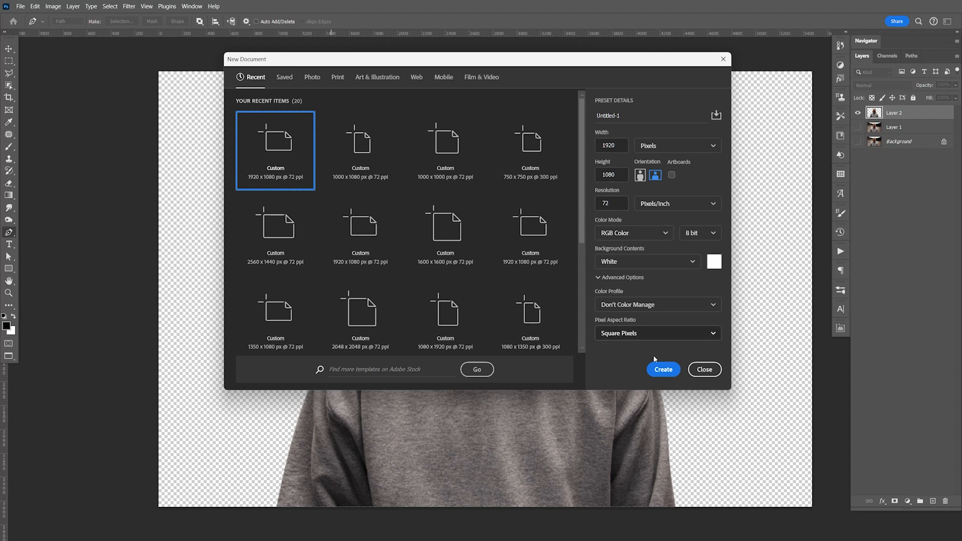
click(666, 372)
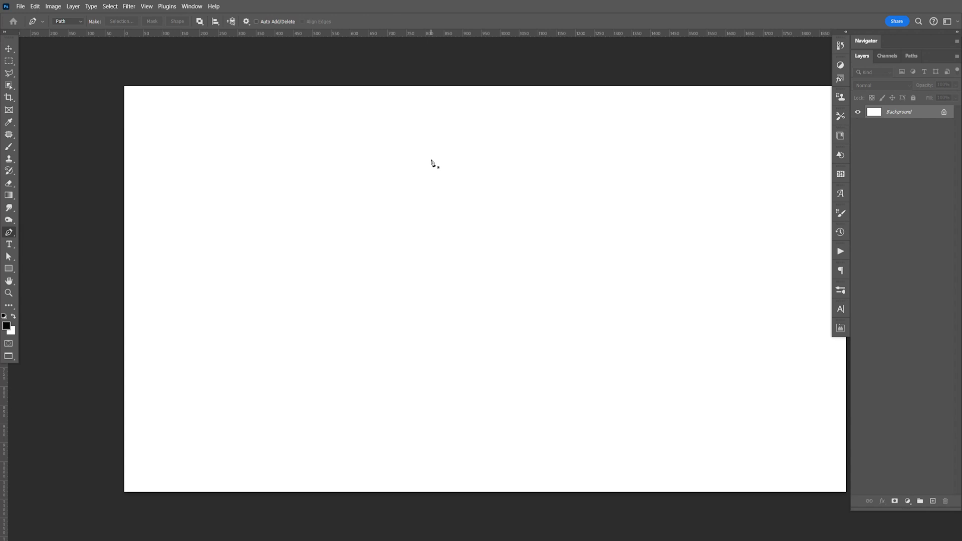
key(ctrl+Tab)
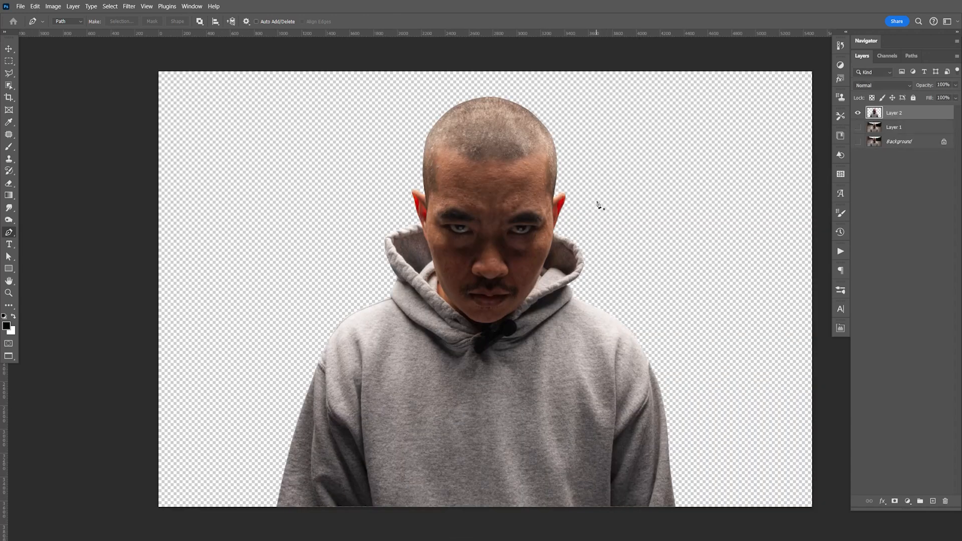
key(ctrl+Tab)
key(ctrl+Tab)
key(ctrl+Tab)
key(ctrl+Tab)
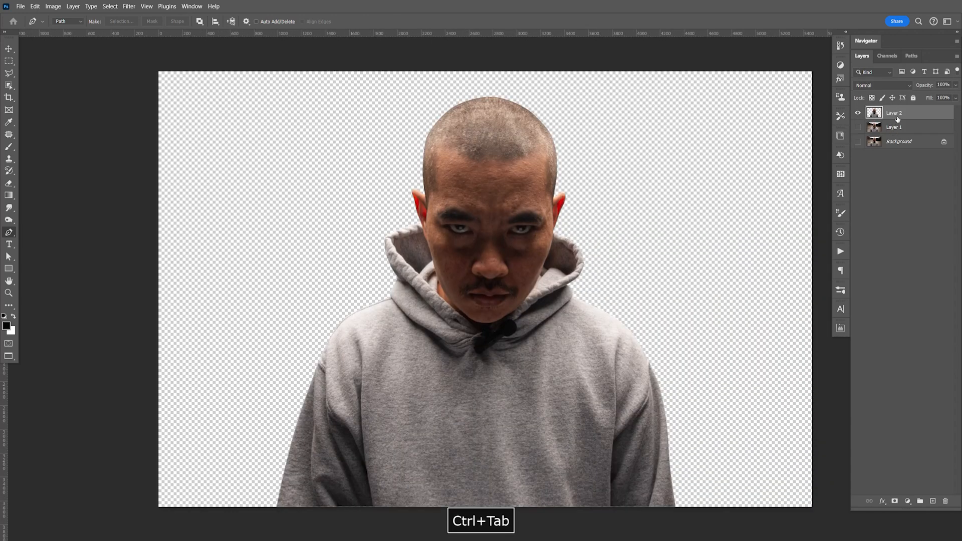
Step: Duplicate the cut-out Layer 2 into the Untitled-1 document, then save and close IMG_6683.psd
right_click(898, 119)
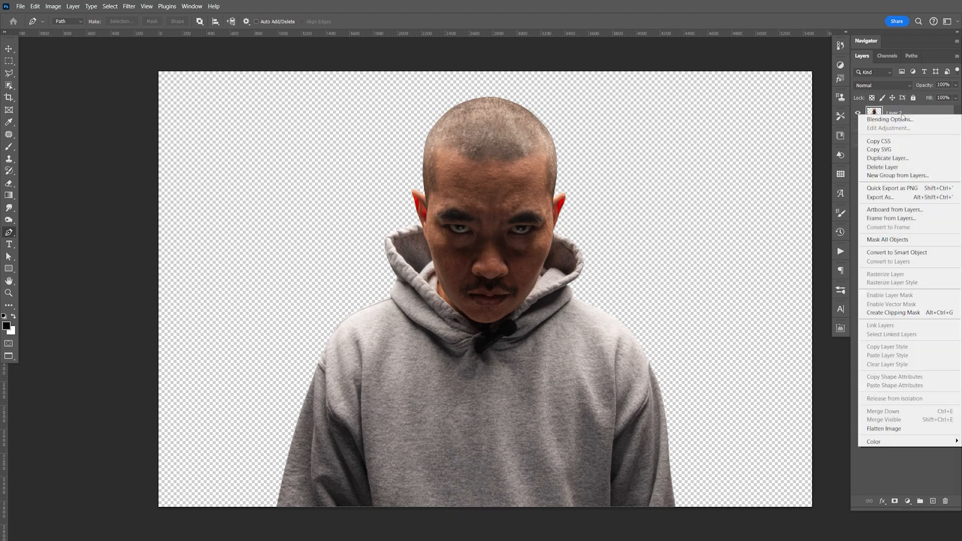
click(898, 159)
click(544, 271)
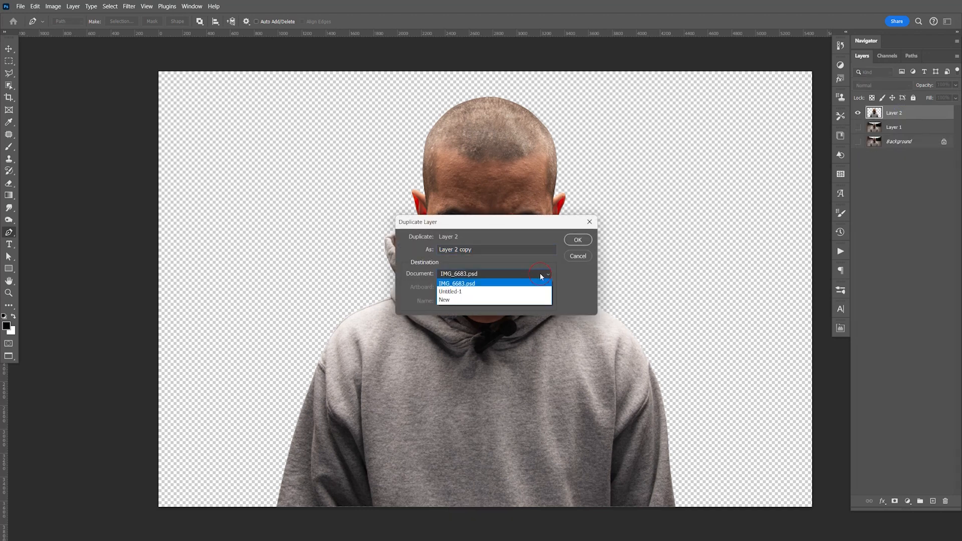
click(502, 287)
click(577, 241)
key(ctrl+s)
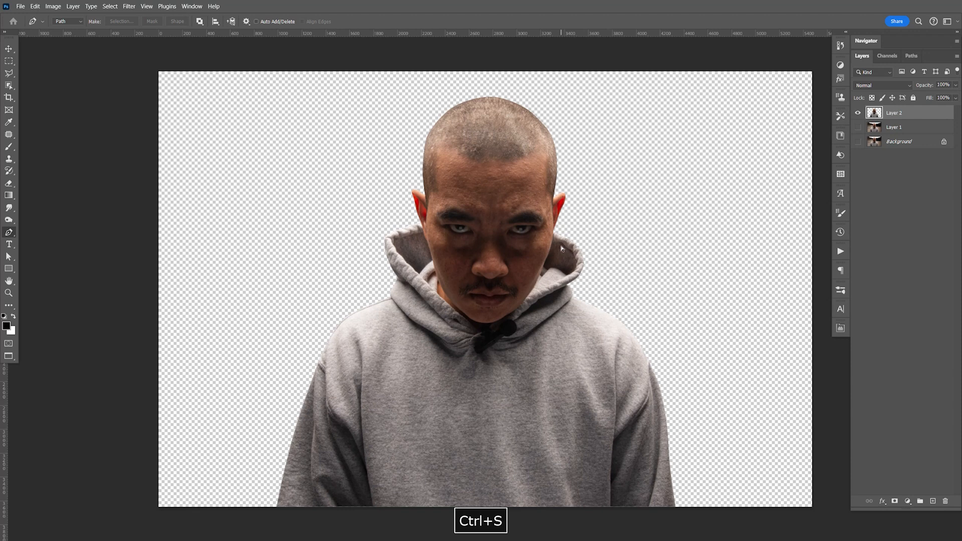
key(ctrl+w)
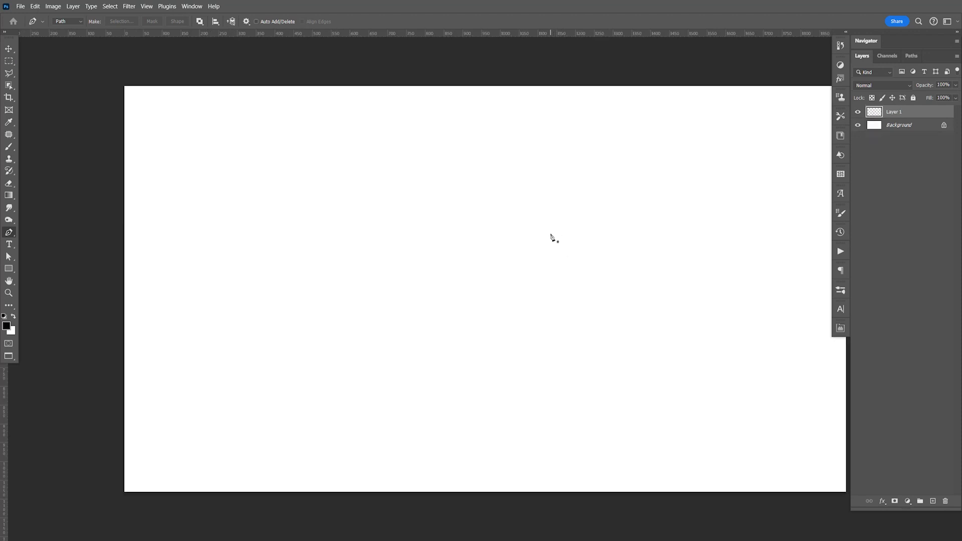
Step: Put the cut-out man's layer in a new group and name the group main
key(v)
key(ctrl+minus)
key(ctrl+minus)
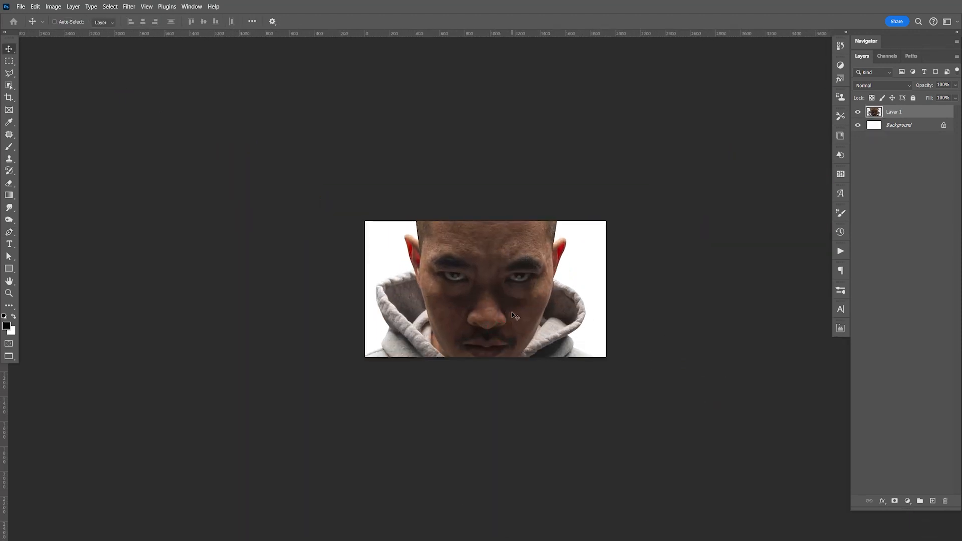
scroll(563, 293, up, 1)
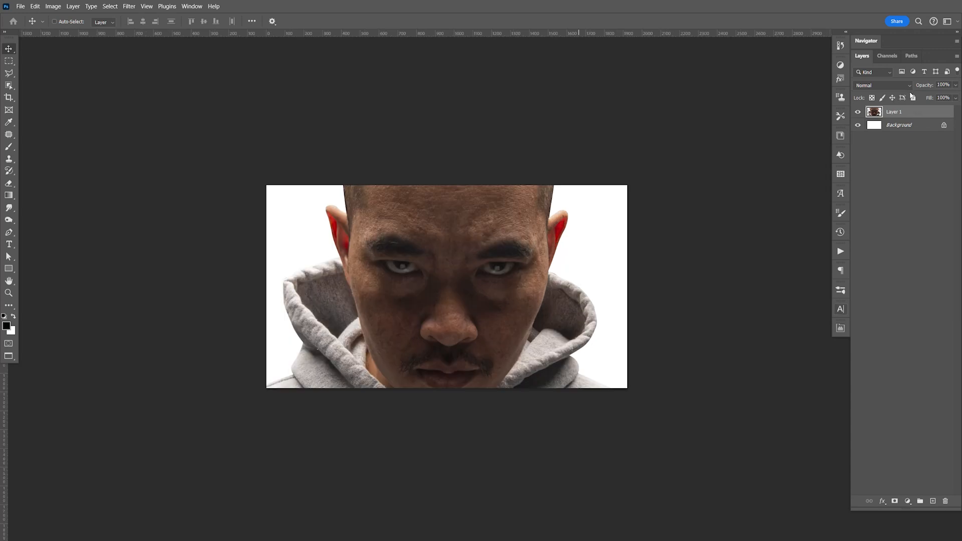
key(ctrl+g)
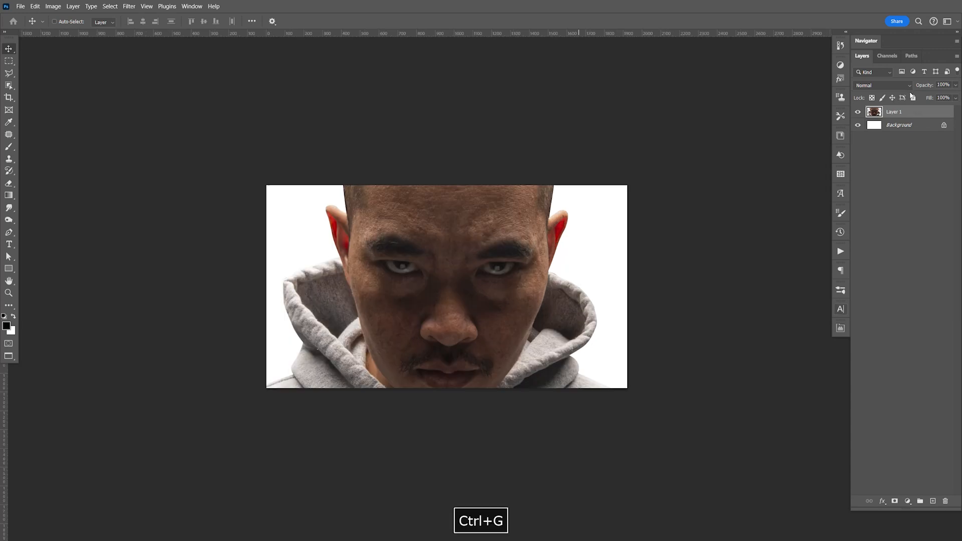
key(ctrl+g)
double_click(891, 112)
text(main)
key(Return)
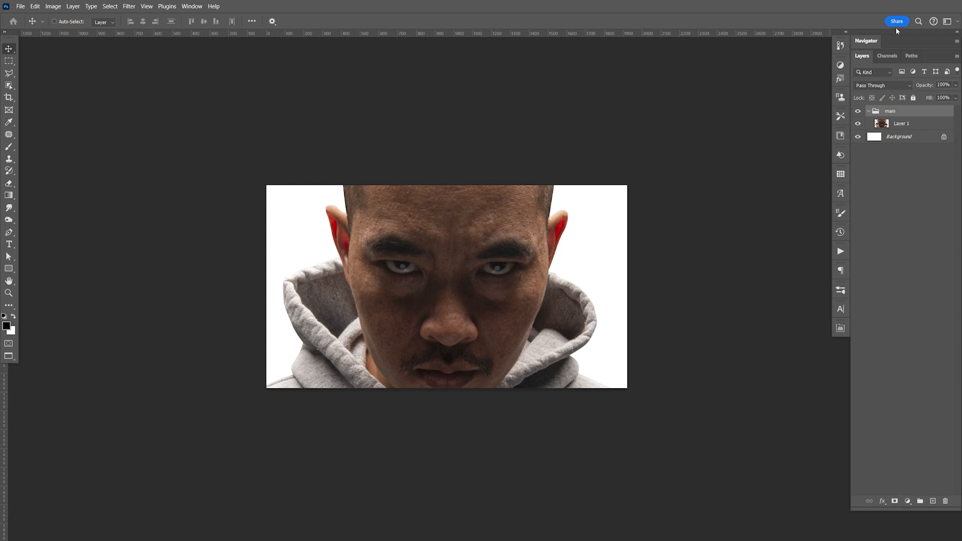
Step: Scale the man's layer to about 35% and position it so the head sits just below the canvas's upper edge
click(918, 123)
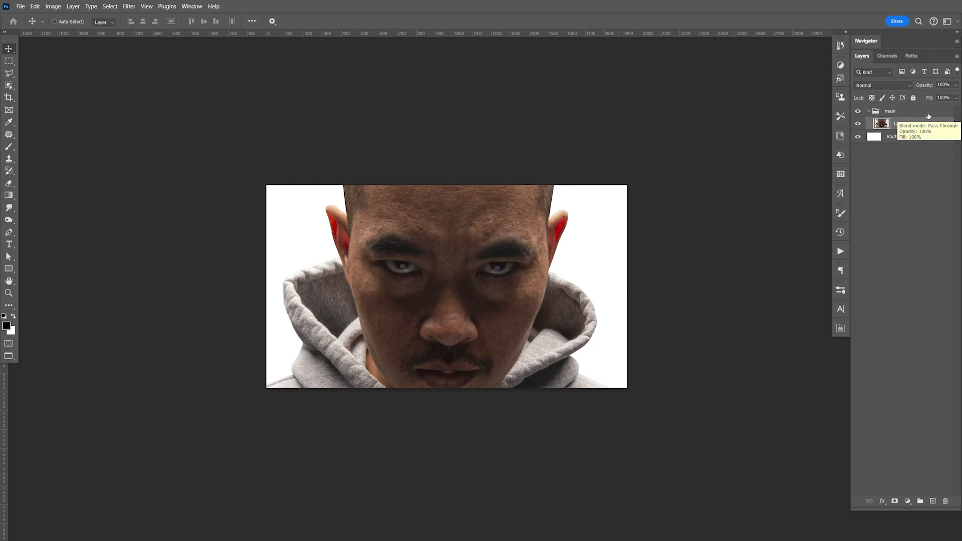
key(ctrl+t)
drag(742, 60, 555, 343)
key(space)
drag(512, 449, 530, 252)
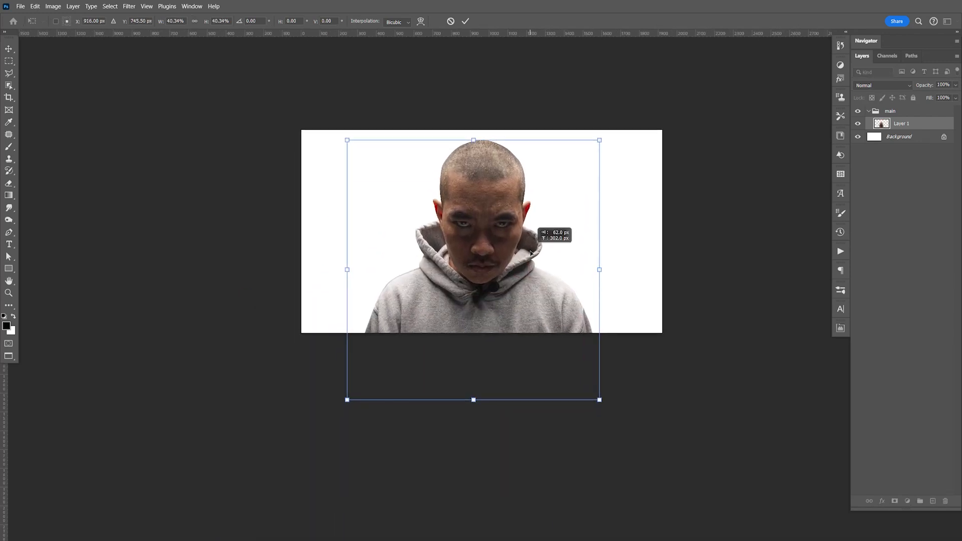
drag(473, 401, 475, 367)
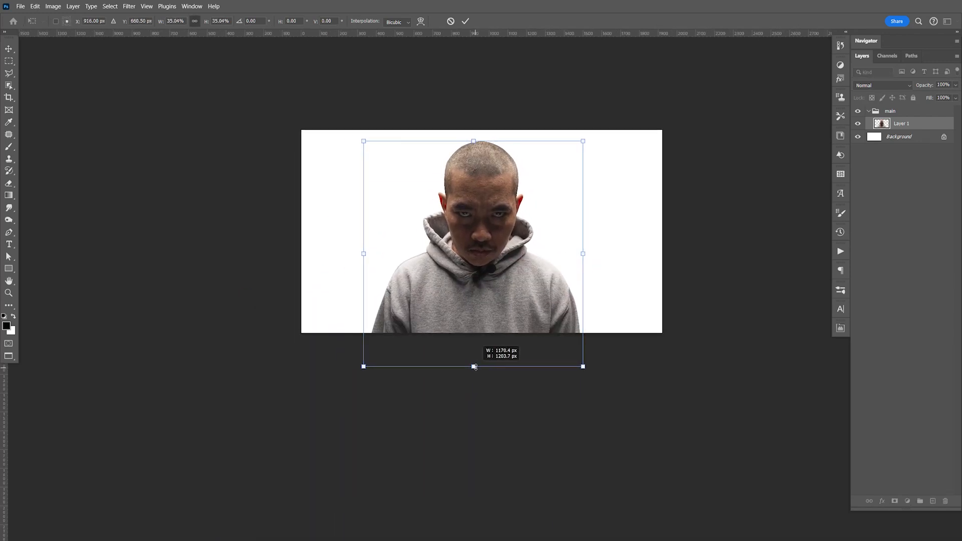
key(Return)
key(Right)
key(Left)
Step: Duplicate the man's layer inside the main group and rename the lower copy master
click(924, 123)
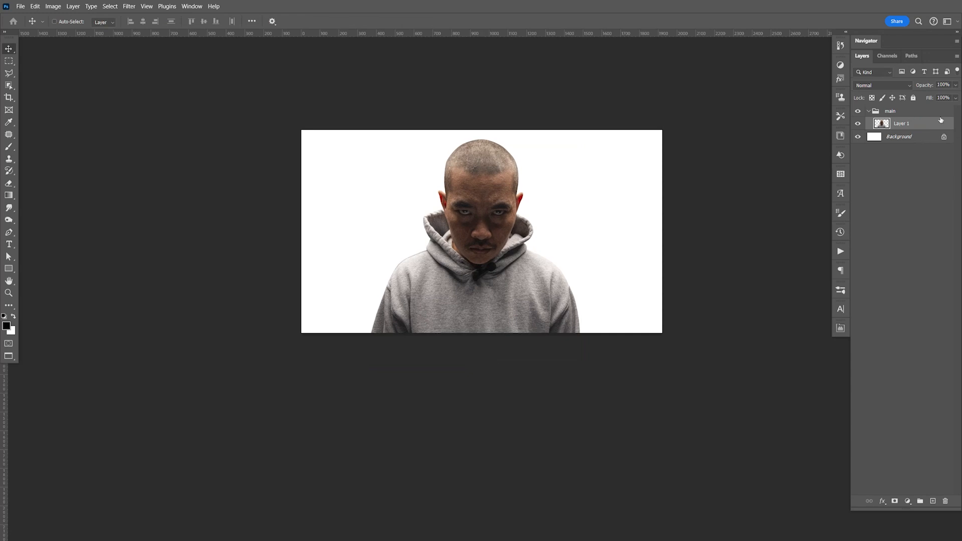
key(ctrl+j)
double_click(902, 137)
text(master)
key(Return)
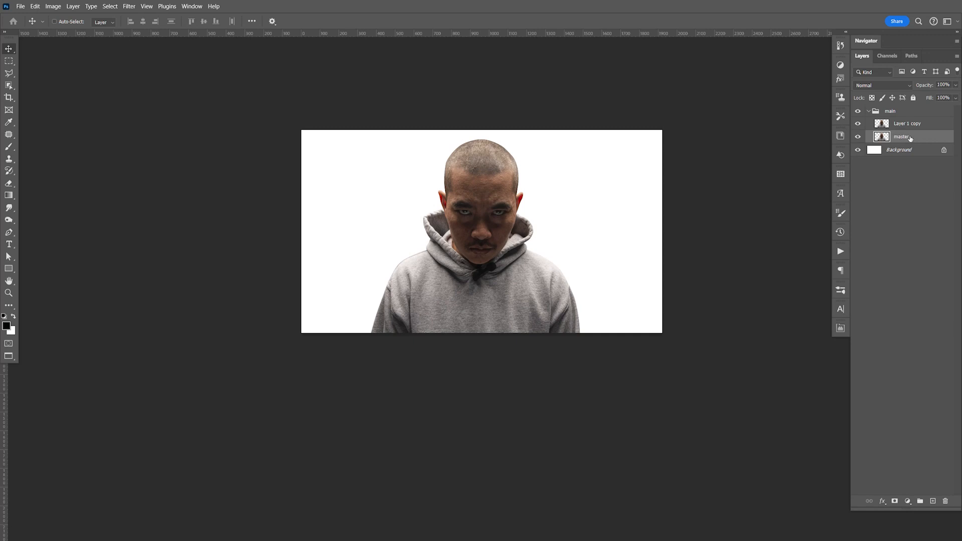
Step: Hide the master layer, select the Layer 1 copy above it, and save the document
click(859, 136)
click(907, 124)
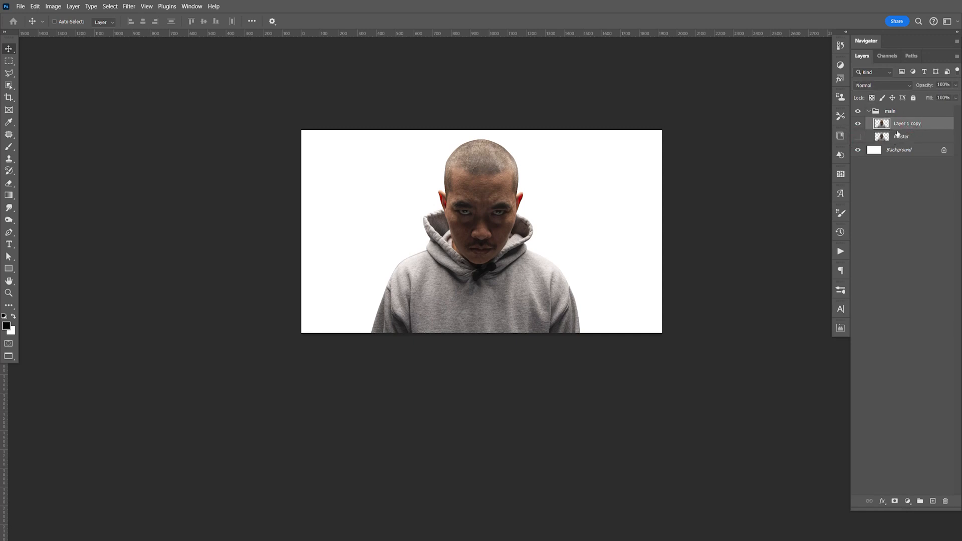
key(ctrl+s)
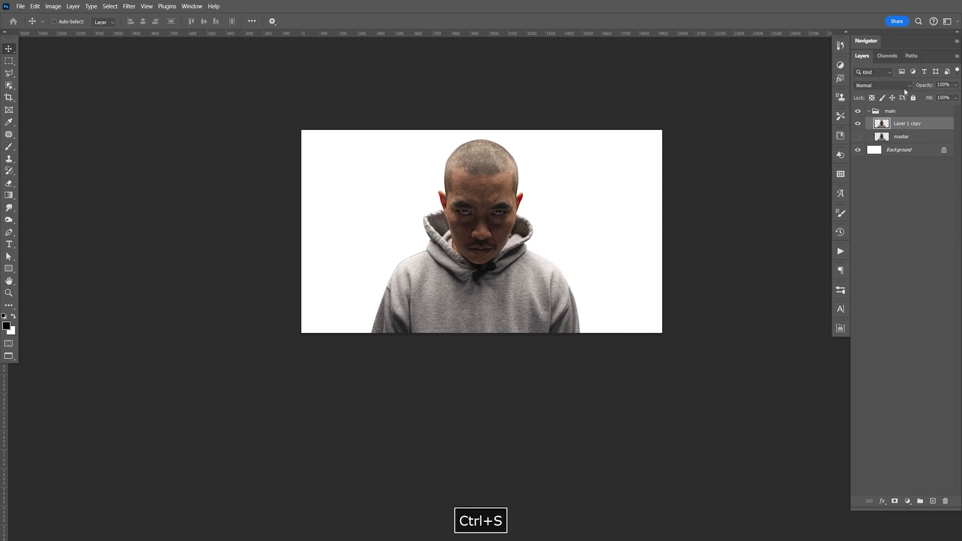
Step: Open the maxresdefault image from the Desktop, copy its entire canvas, and close it
key(ctrl+o)
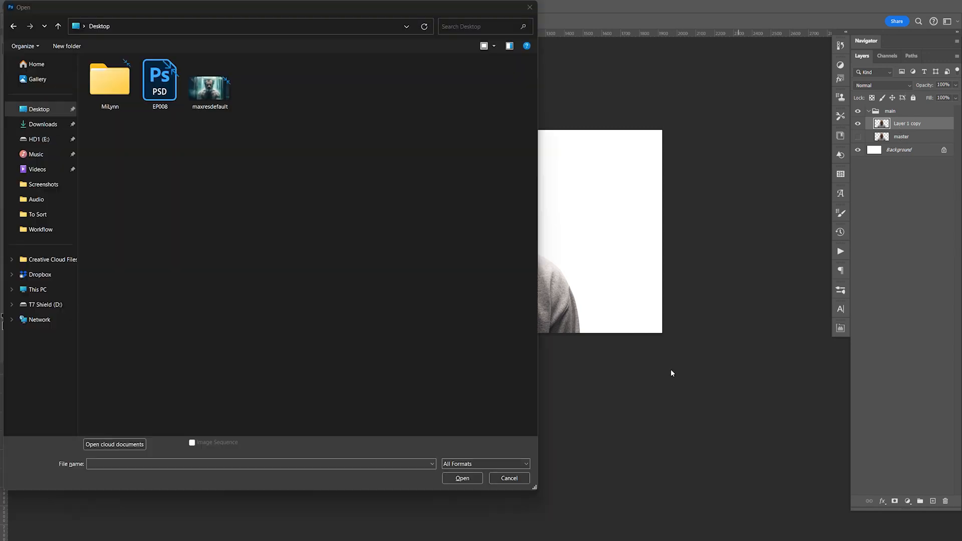
click(210, 88)
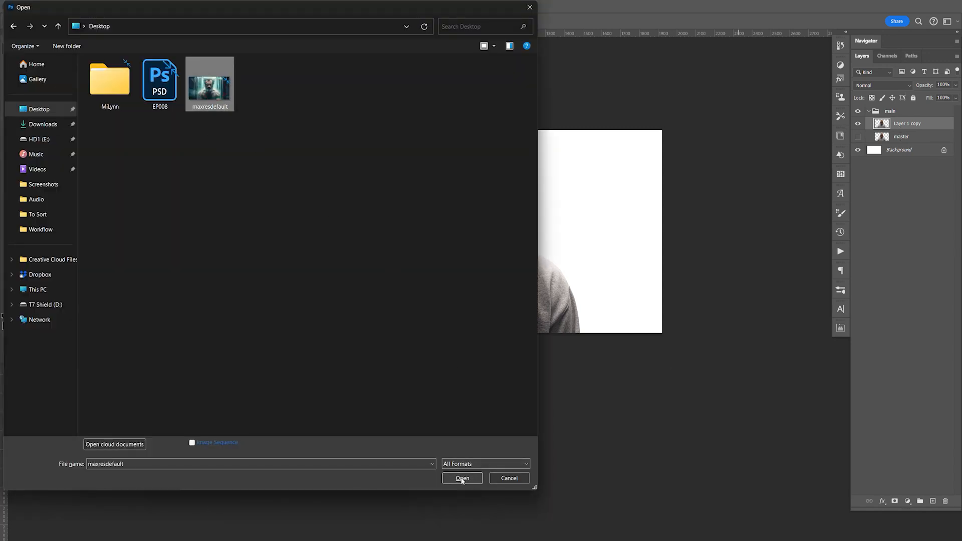
click(463, 478)
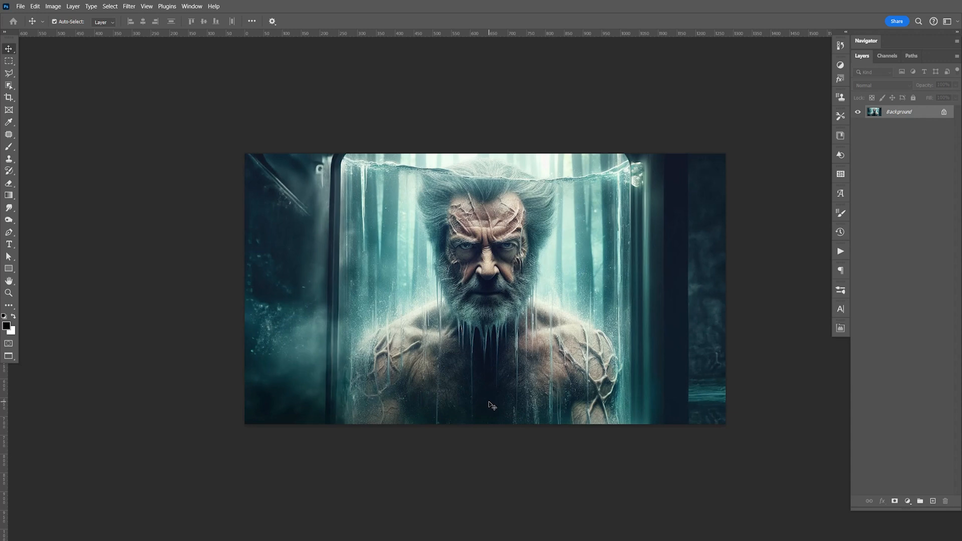
key(ctrl+a)
key(ctrl+c)
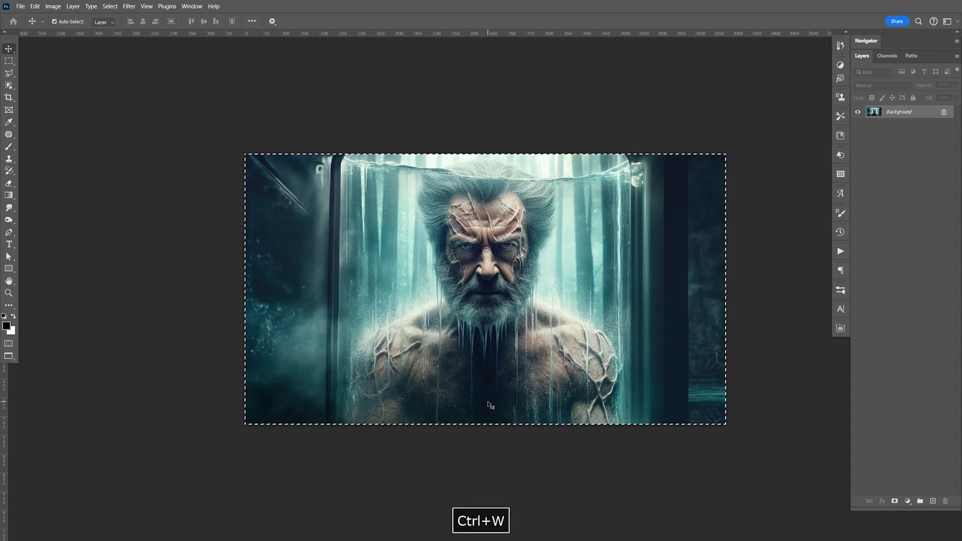
key(ctrl+w)
Step: Paste the copied image between the main group and the Background layer, and scale it to fill the canvas
click(869, 111)
click(904, 126)
key(ctrl+v)
key(ctrl+t)
drag(602, 232, 662, 235)
key(Return)
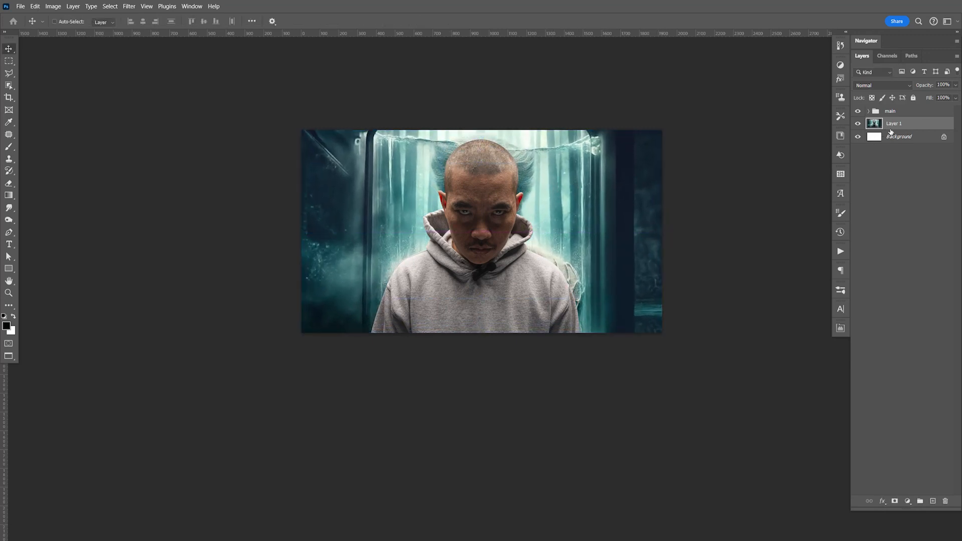
Step: Apply a Gaussian Blur with a radius of 64.0 pixels to the pasted background image
click(129, 6)
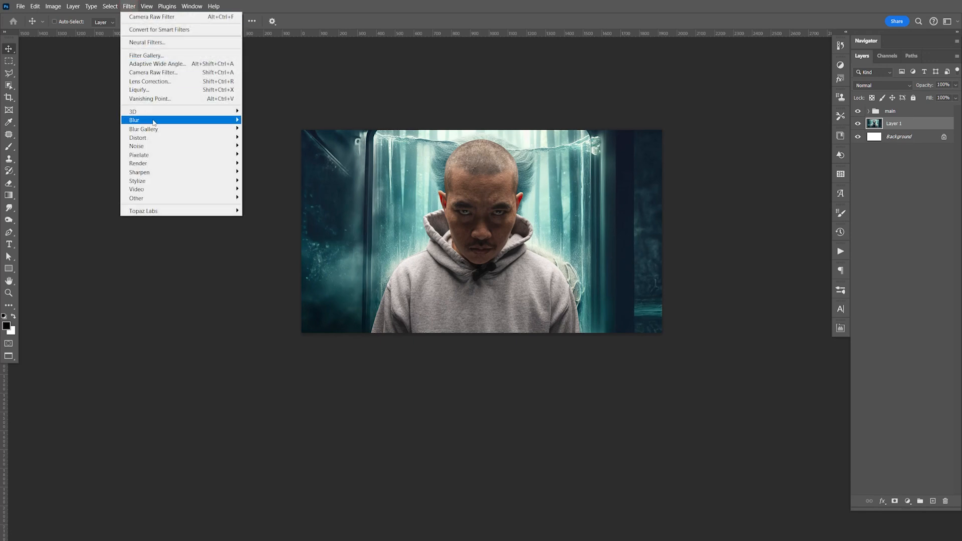
mouse_move(153, 122)
click(266, 155)
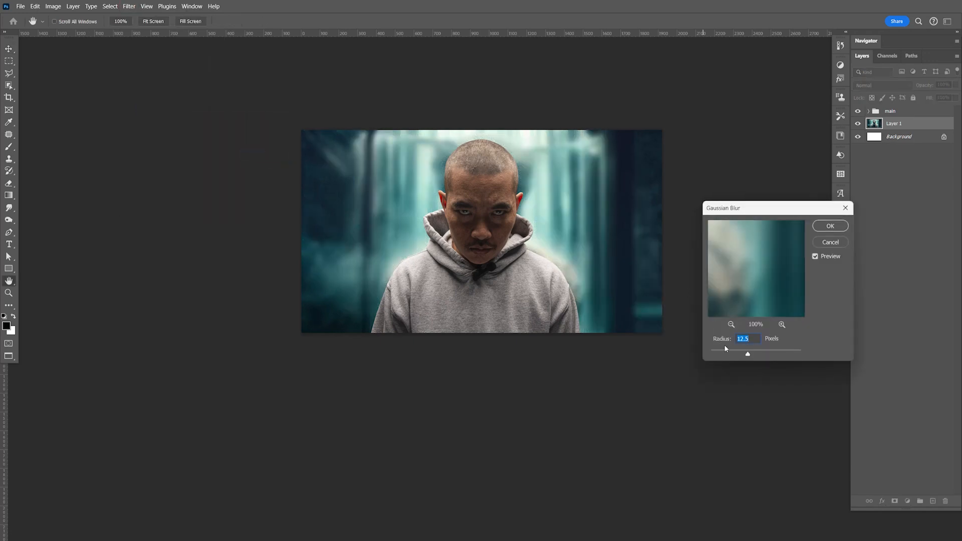
drag(752, 355, 763, 356)
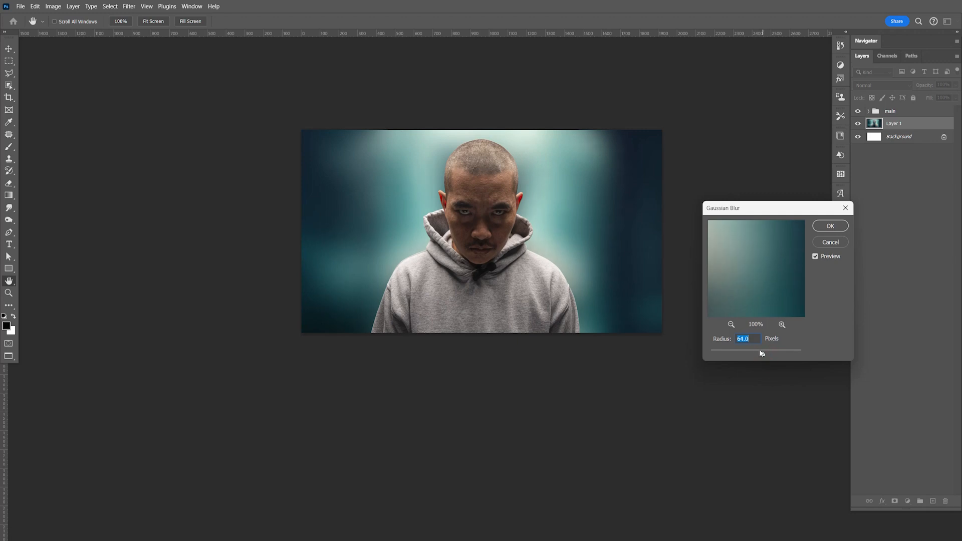
click(826, 228)
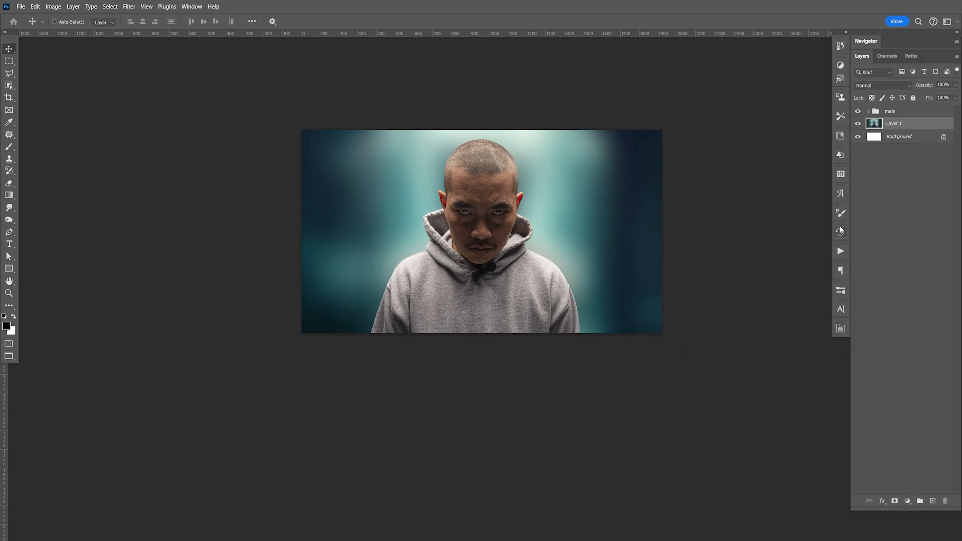
Step: Duplicate the blurred layer, move the copy above the main group, and put it in a new group named adj
key(ctrl+j)
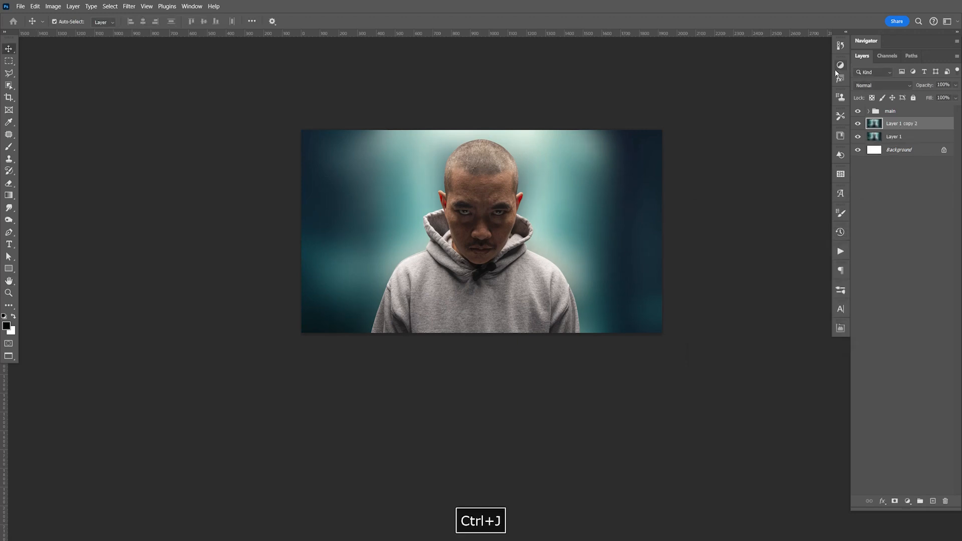
drag(898, 124, 900, 107)
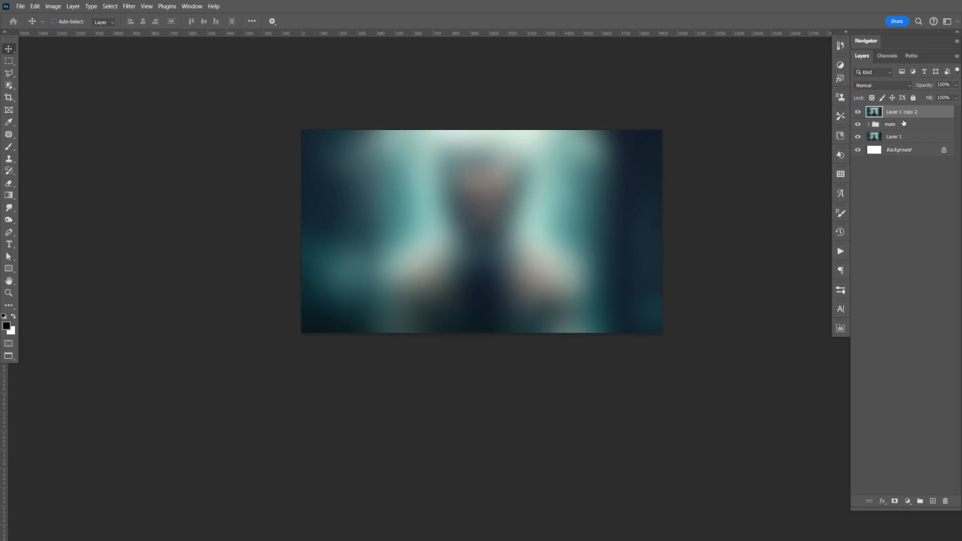
key(ctrl+g)
double_click(902, 108)
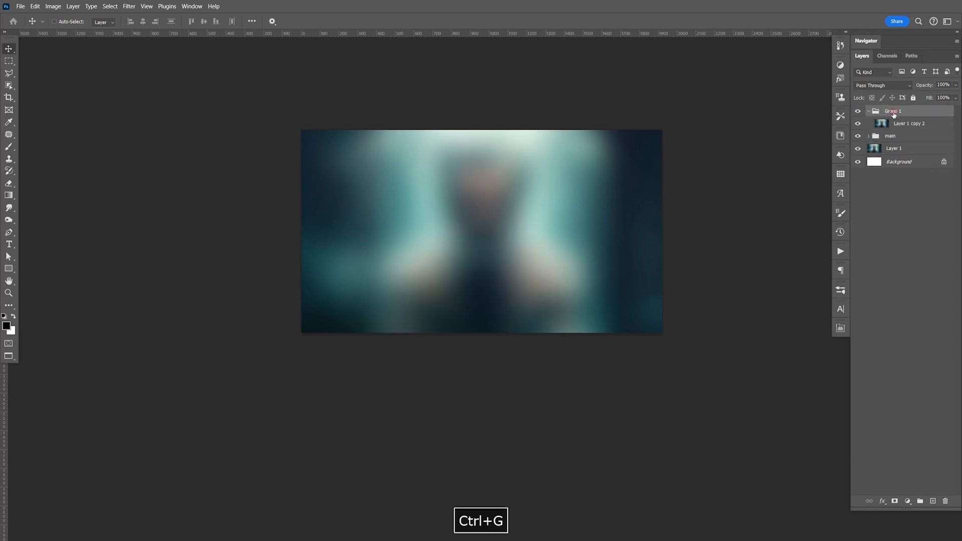
Step: Try the Soft Light blend mode on the blurred copy in the adj group, and undo it
click(929, 124)
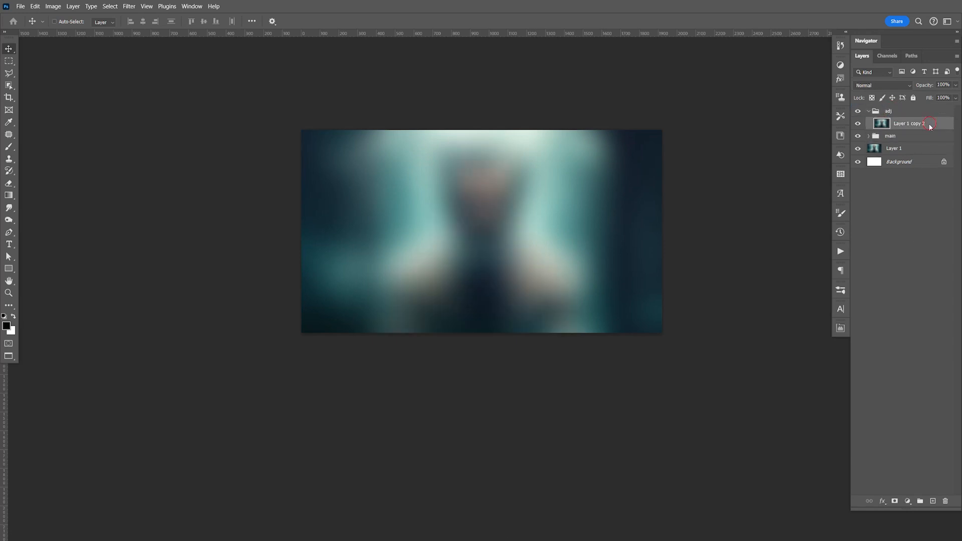
click(881, 86)
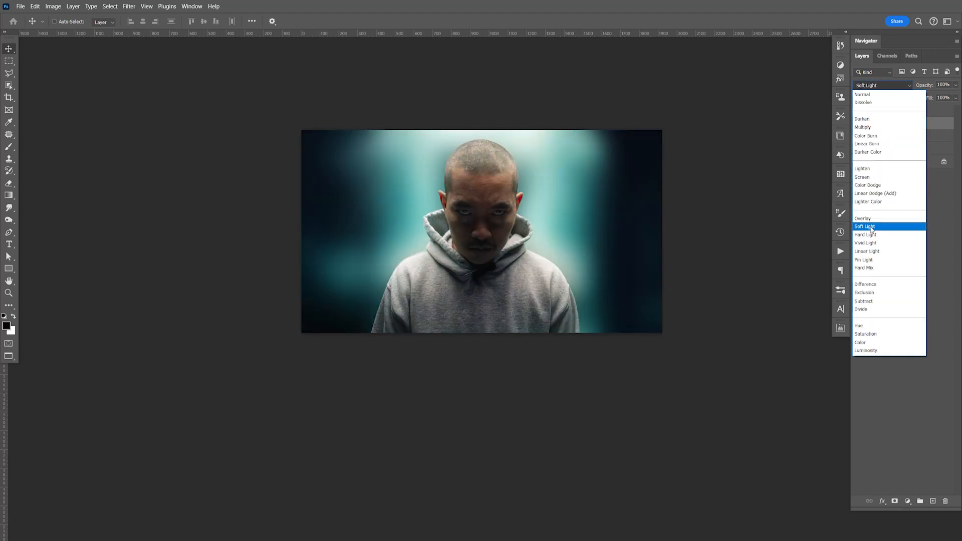
click(872, 229)
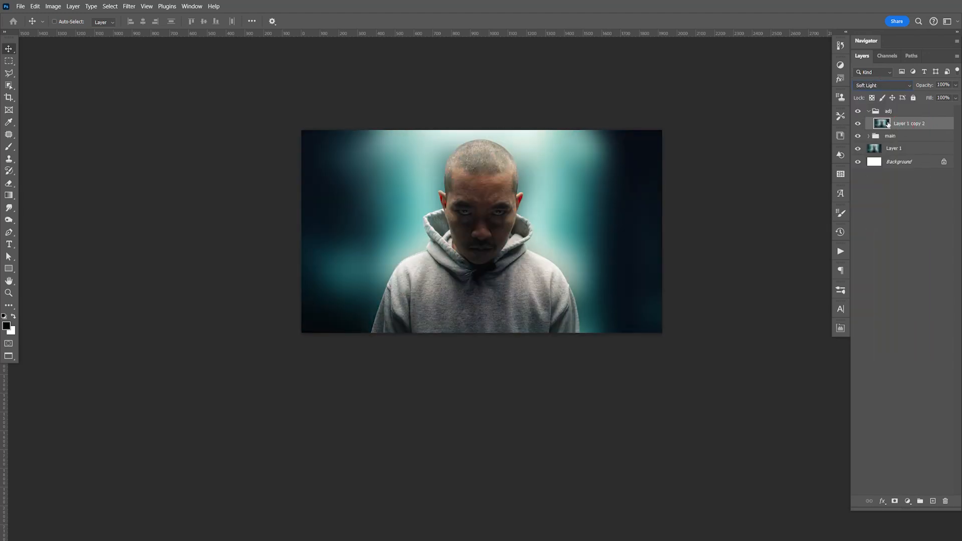
key(ctrl+z)
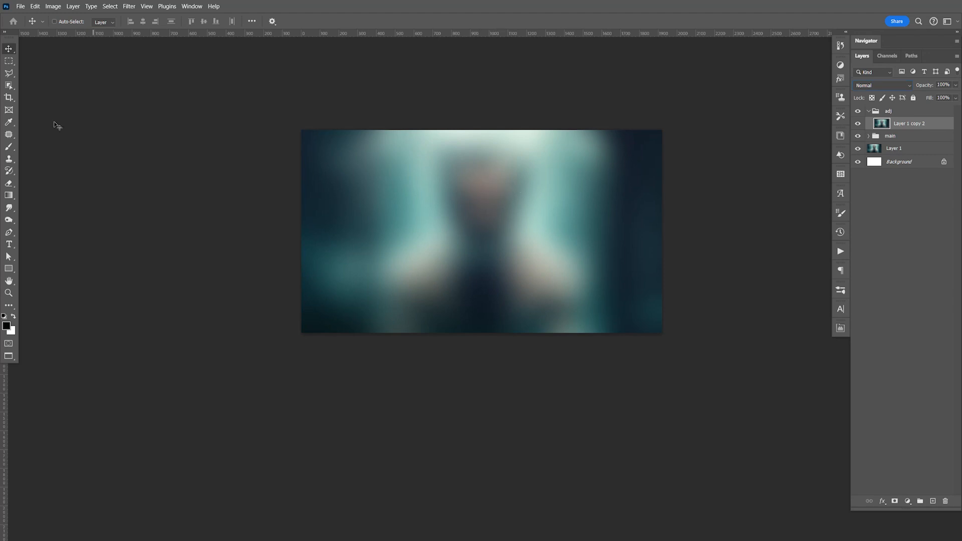
Step: Patch out the blurred man's head and shoulders on the copy in the adj group using the teal background areas around him
click(8, 73)
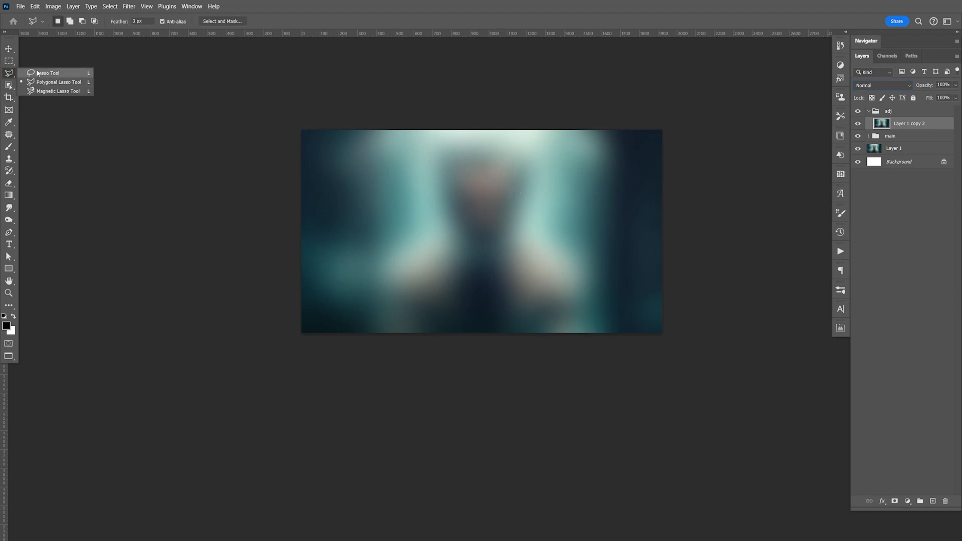
click(37, 73)
click(8, 134)
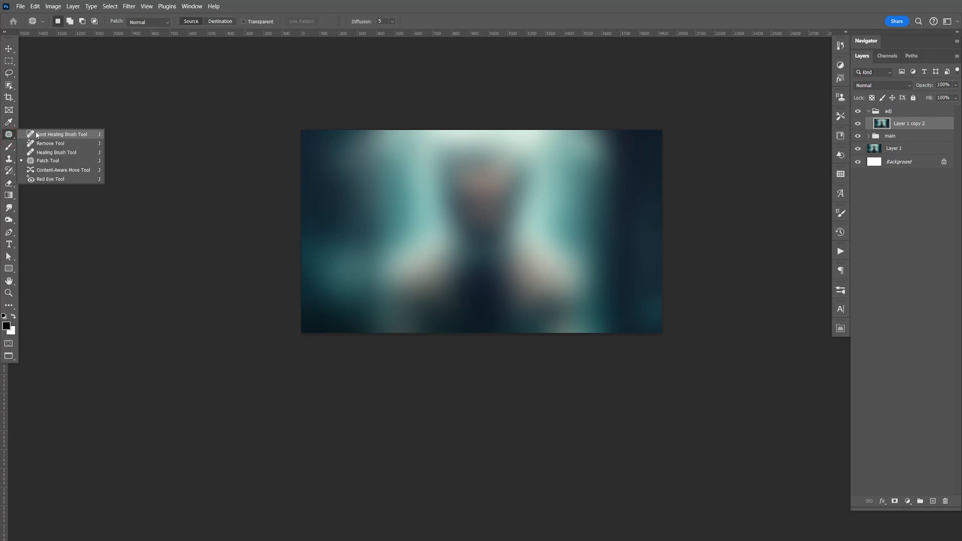
click(48, 160)
mouse_move(494, 144)
mouse_down()
mouse_move(441, 149)
mouse_move(453, 249)
mouse_move(529, 153)
mouse_move(499, 137)
mouse_up()
drag(479, 198, 396, 221)
key(ctrl+d)
mouse_move(515, 173)
mouse_down()
mouse_move(412, 230)
mouse_move(386, 273)
mouse_move(460, 307)
mouse_move(558, 307)
mouse_move(558, 211)
mouse_move(520, 219)
mouse_move(554, 243)
mouse_up()
key(ctrl+d)
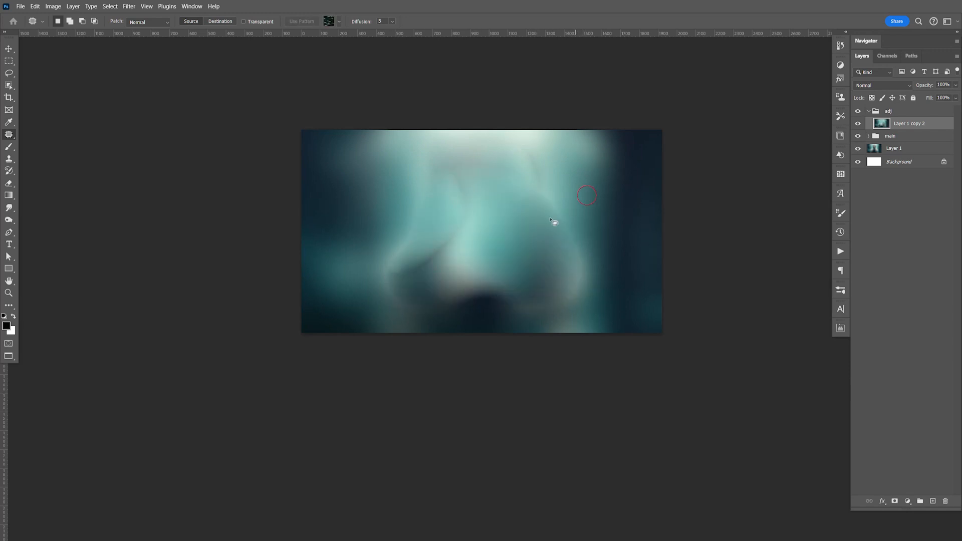
mouse_move(492, 204)
mouse_down()
mouse_move(407, 314)
mouse_move(585, 275)
mouse_move(562, 225)
mouse_up()
mouse_move(537, 276)
mouse_down()
mouse_move(456, 232)
mouse_move(481, 210)
mouse_move(541, 192)
mouse_up()
key(ctrl+d)
Step: Reapply the last Gaussian Blur twice to the patched layer to smooth the patch edges
click(129, 6)
click(139, 15)
click(129, 7)
click(138, 15)
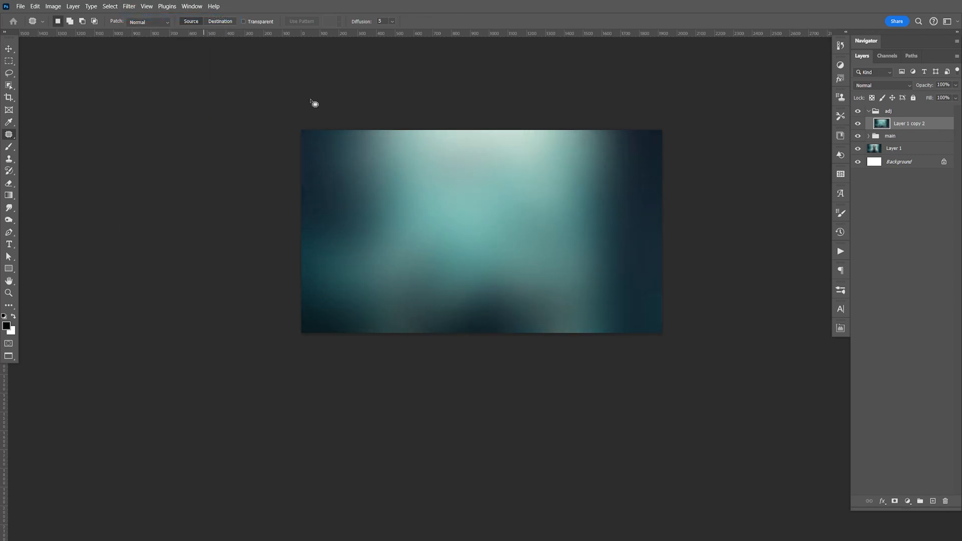
Step: Set the patched layer's blend mode to Soft Light, compare it on and off, and save the document
click(882, 85)
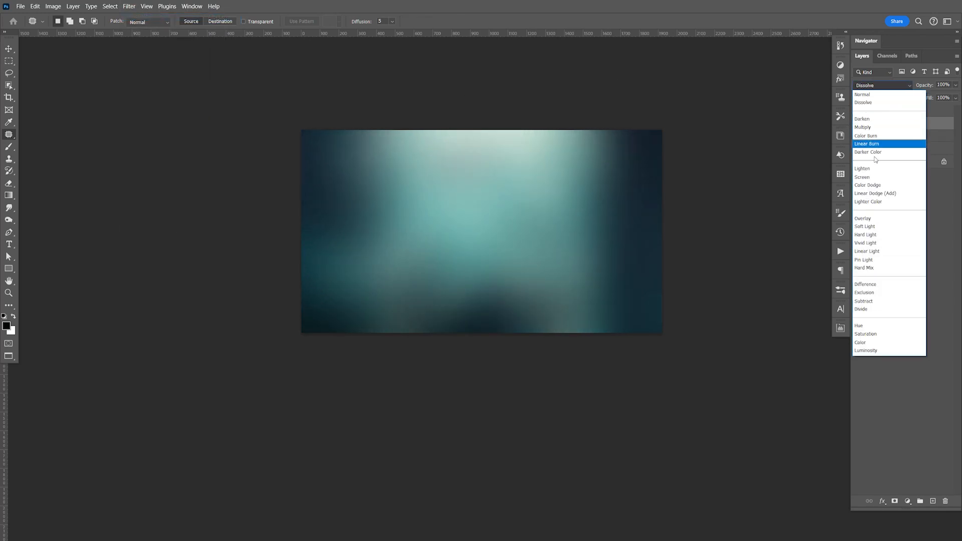
click(872, 226)
key(ctrl+s)
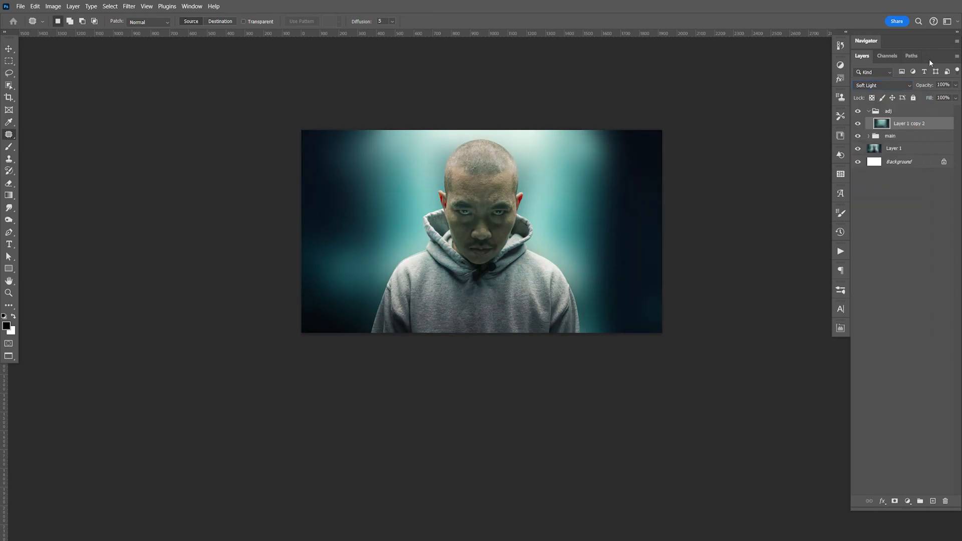
click(935, 126)
click(859, 125)
key(ctrl+s)
key(F9)
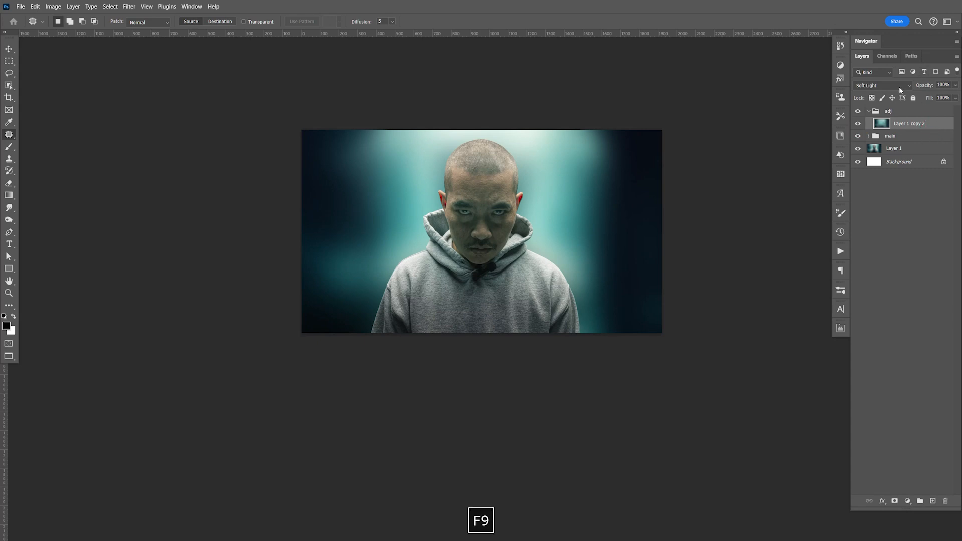
Step: Stretch the Soft Light layer's top edge upward beyond the canvas with Free Transform
key(ctrl+t)
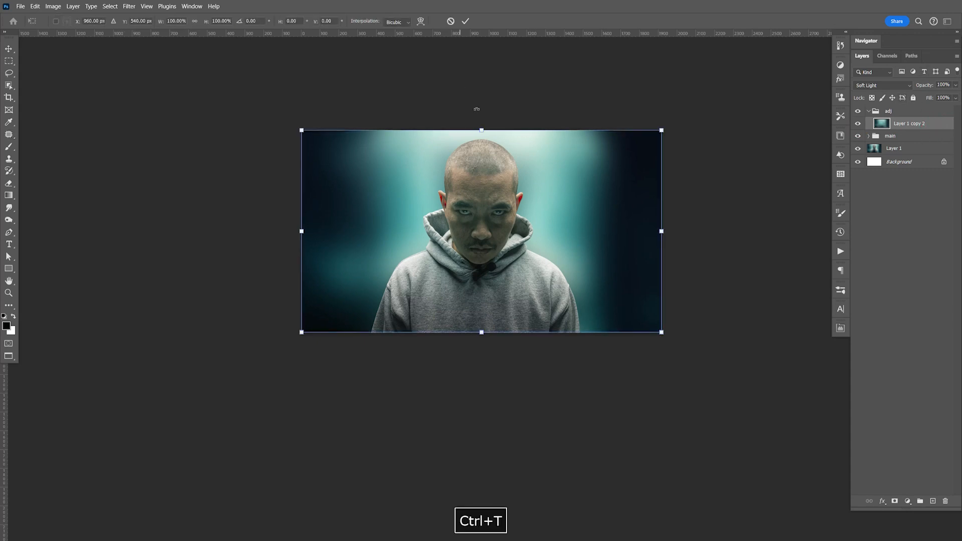
drag(483, 125, 482, 95)
key(Return)
key(j)
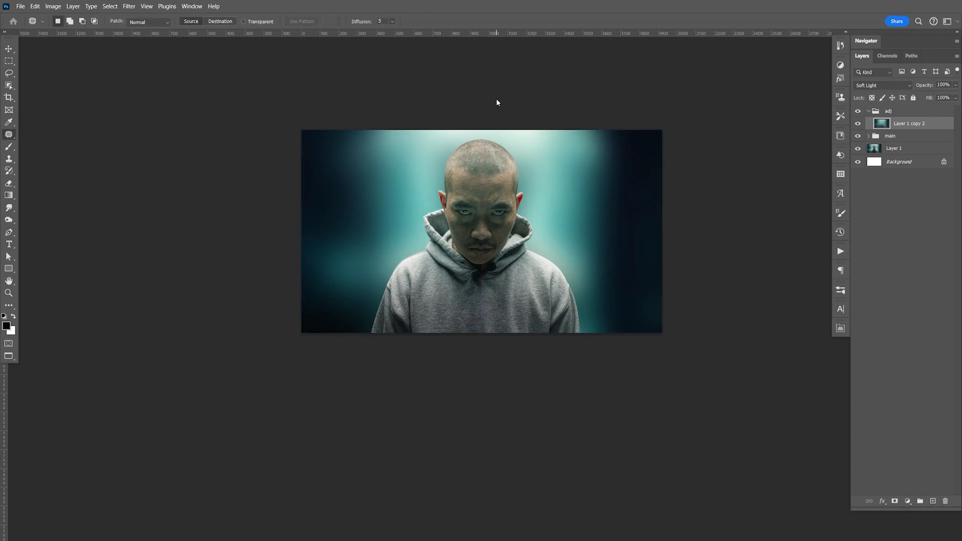
Step: Split the Soft Light layer's Current Layer highlights in Blend If to 137 / 255, and save the document
double_click(936, 124)
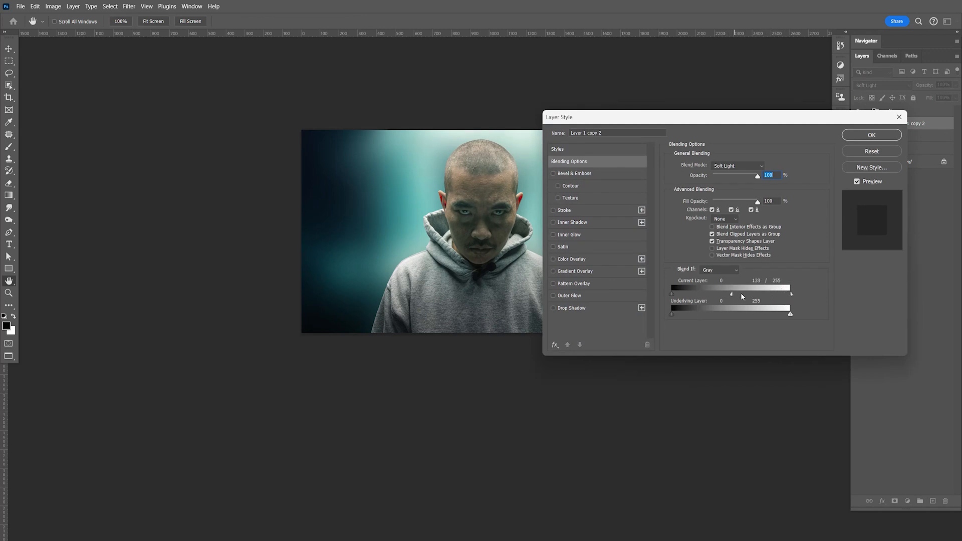
click(871, 135)
key(j)
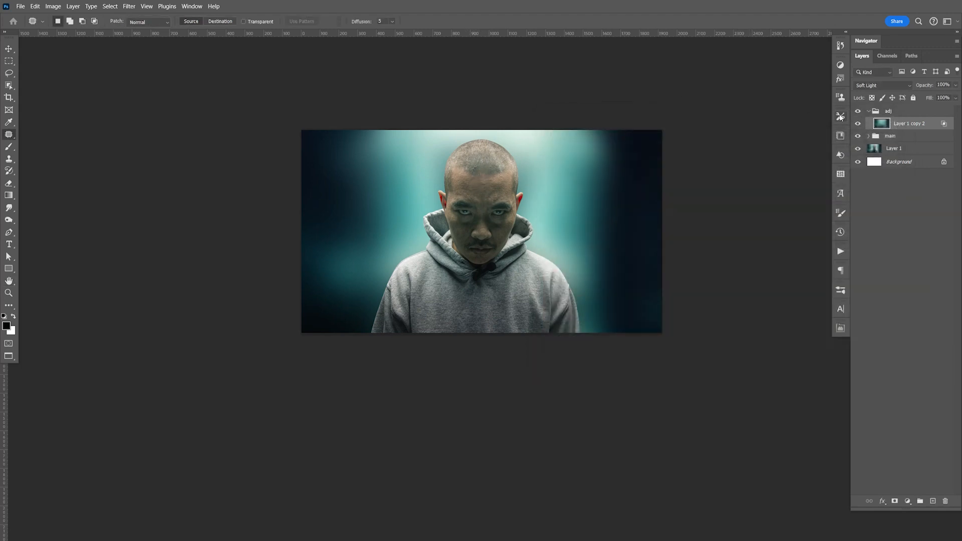
key(ctrl+s)
Step: Collapse the adj group and expand main, put the blurred background layer in a new group, and name it bg
click(868, 111)
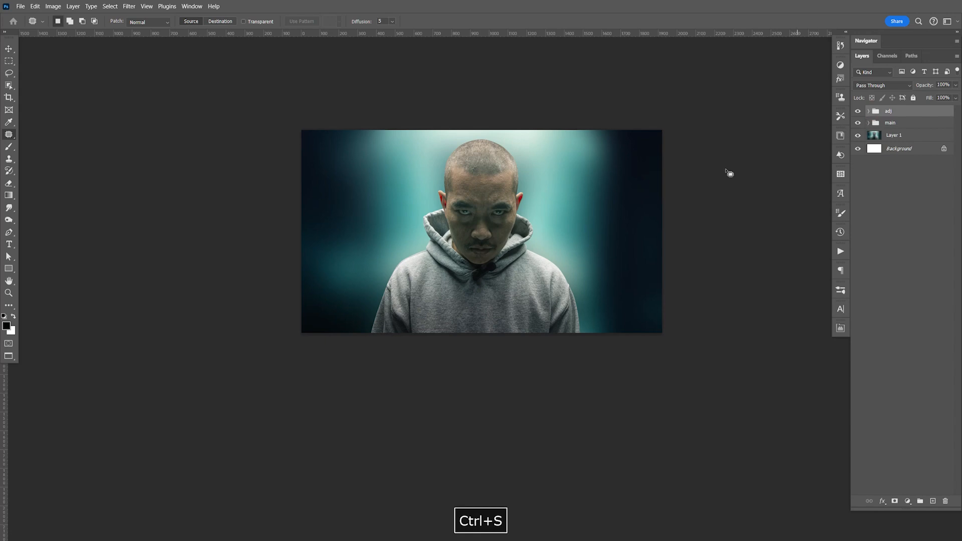
click(869, 122)
click(911, 167)
key(ctrl+g)
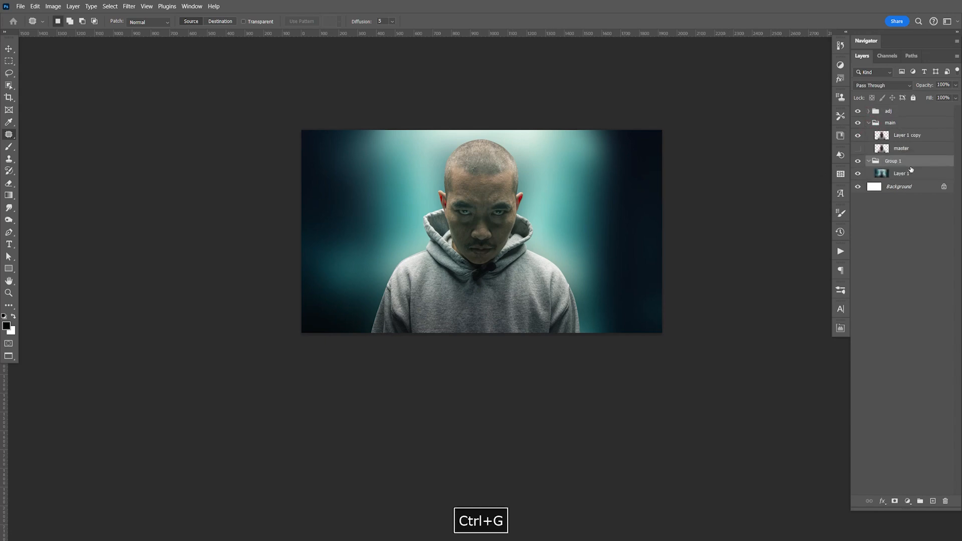
key(b)
double_click(896, 161)
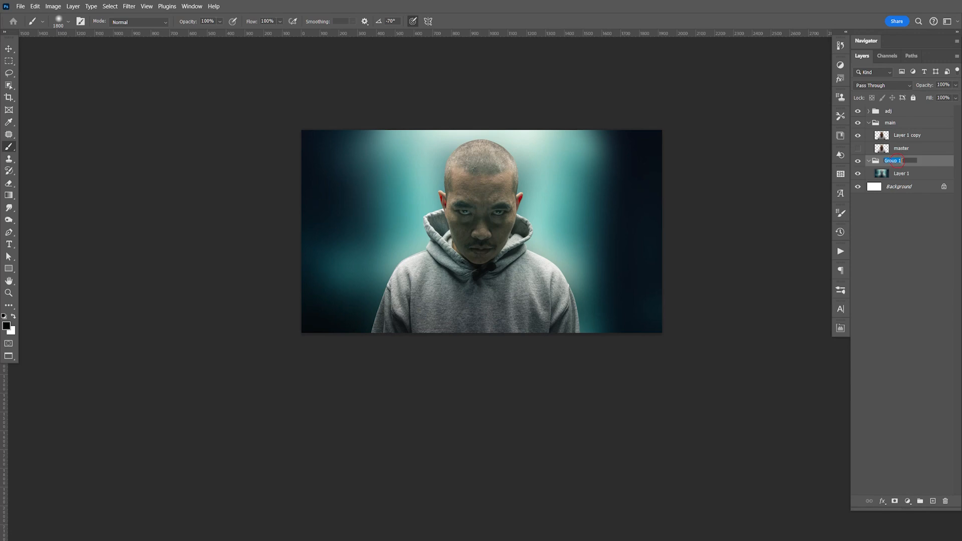
text(bg)
key(Return)
click(869, 161)
Step: Run the Sharpen Low action on the man's visible layer in the main group, and save the document
click(900, 140)
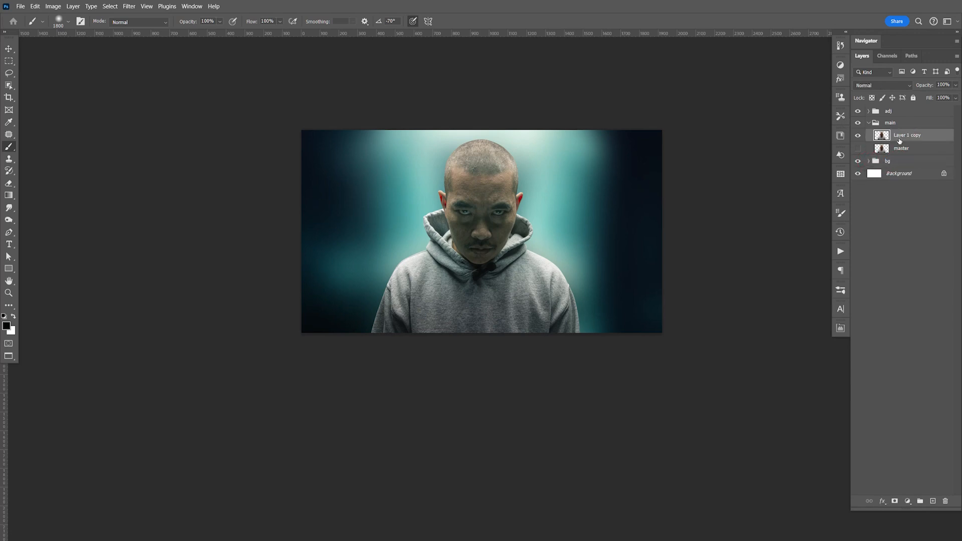
click(841, 253)
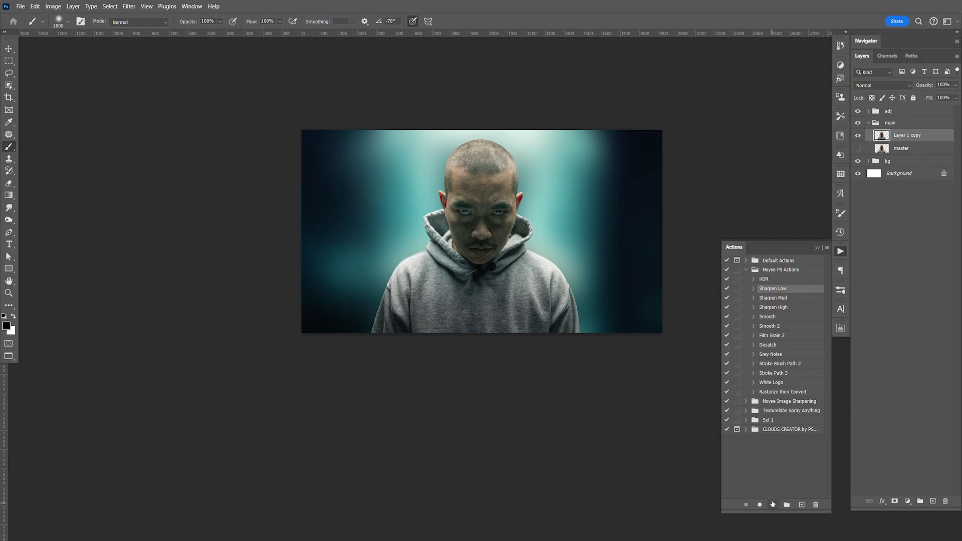
click(774, 505)
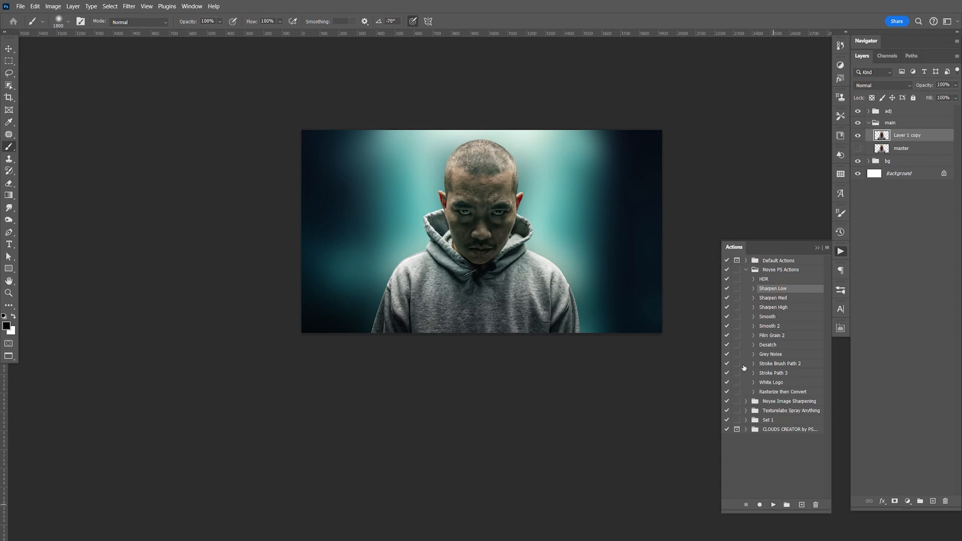
click(841, 254)
key(v)
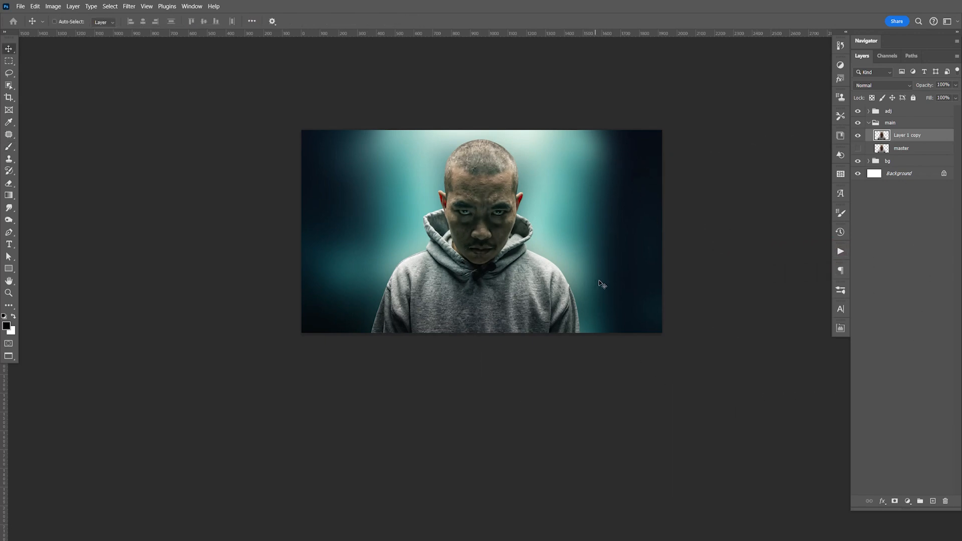
key(ctrl+s)
key(space)
drag(620, 290, 618, 294)
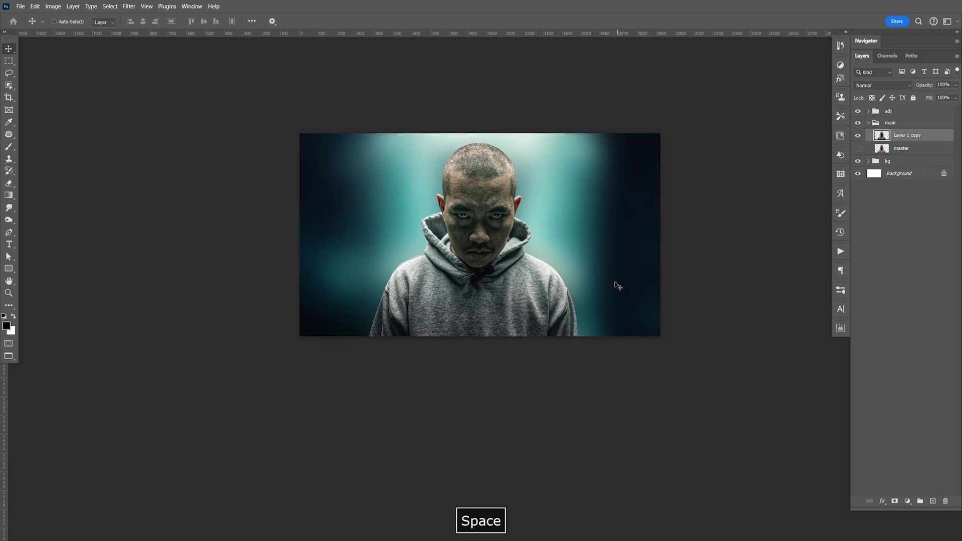
Step: Duplicate the sharpened man layer, then hide the original and rename it master2
key(ctrl+j)
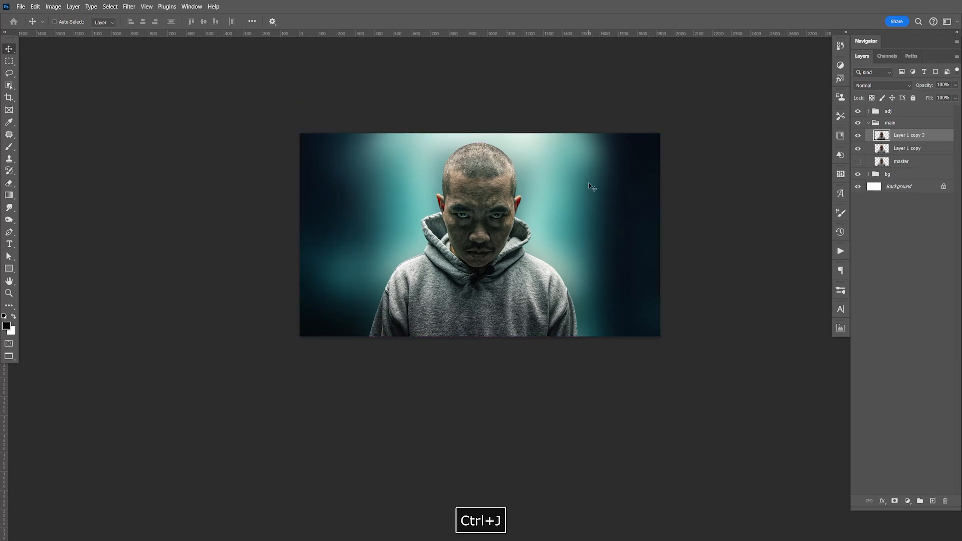
click(858, 149)
double_click(907, 148)
text(m)
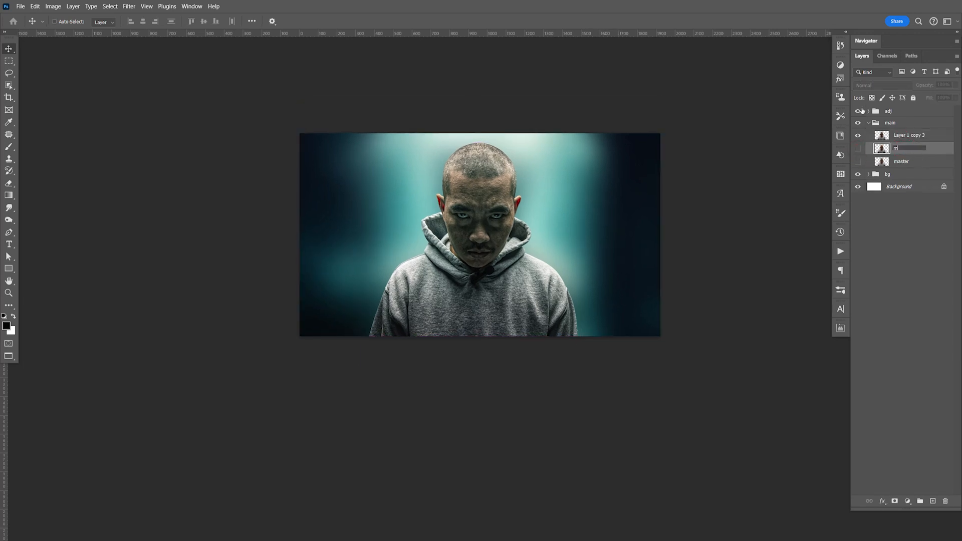
text(aster2)
key(Return)
Step: Apply the Skin Smoothing neural filter to the duplicated man layer with blur 50 and smoothness 0, output to the current layer
click(901, 136)
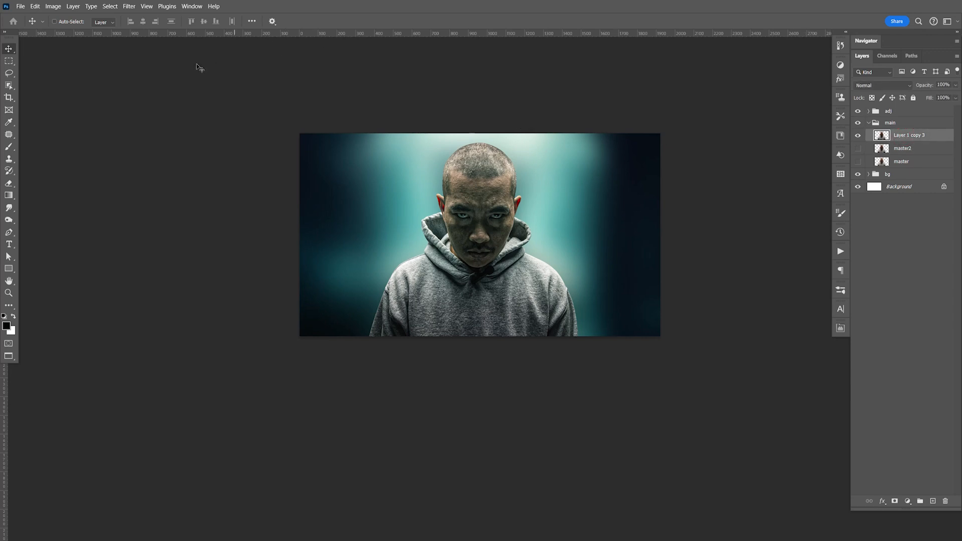
click(129, 6)
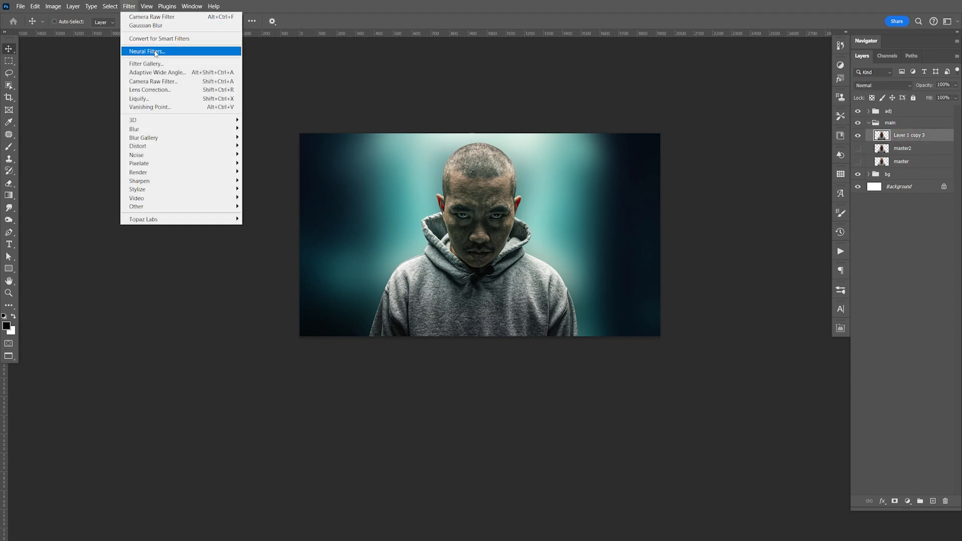
click(156, 52)
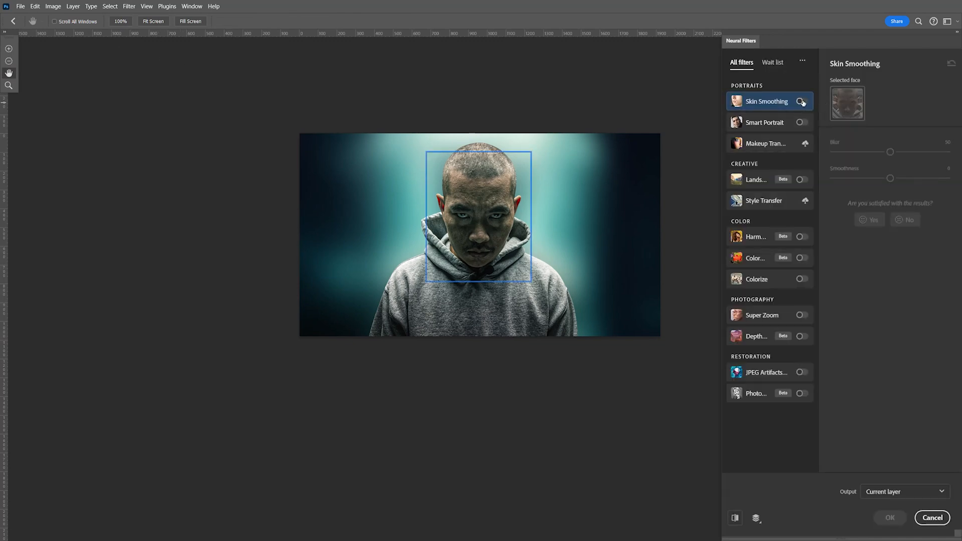
click(802, 102)
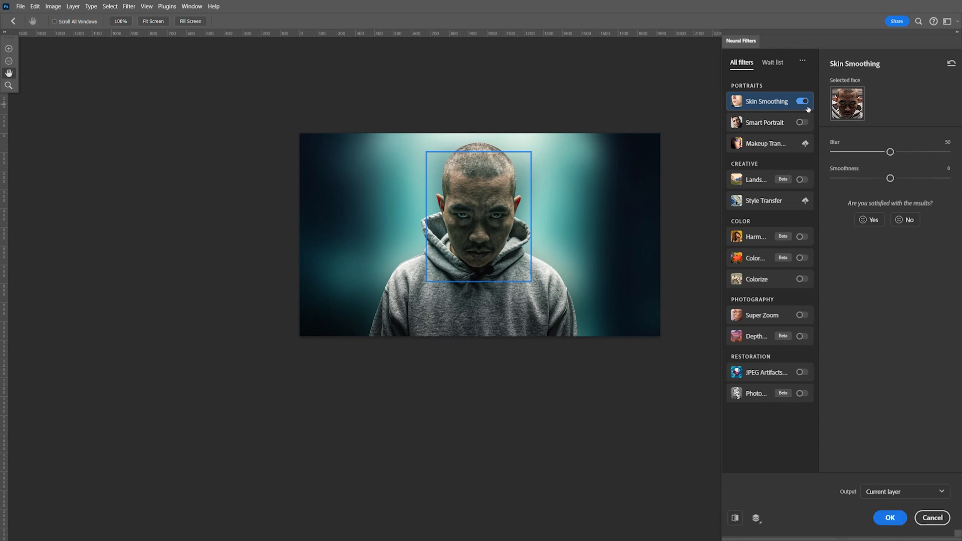
key(F9)
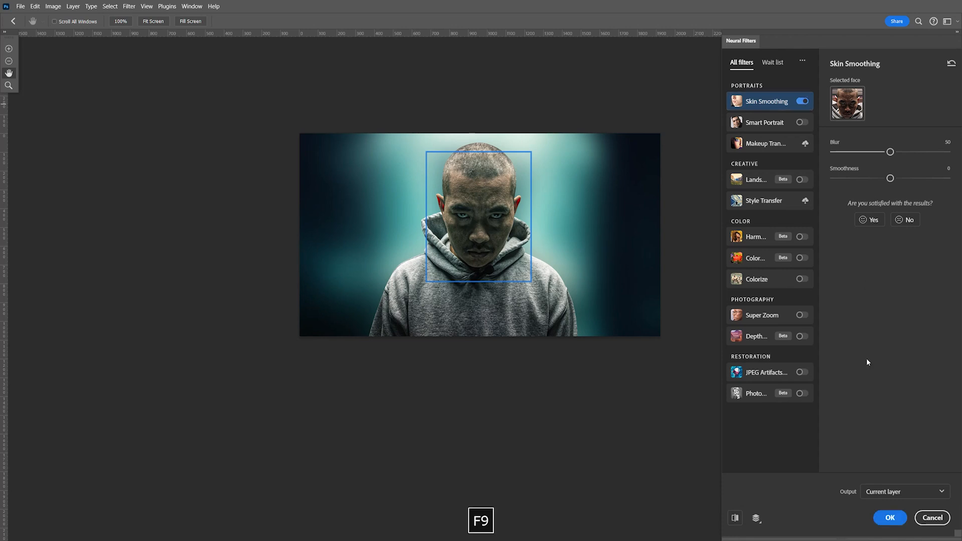
click(890, 517)
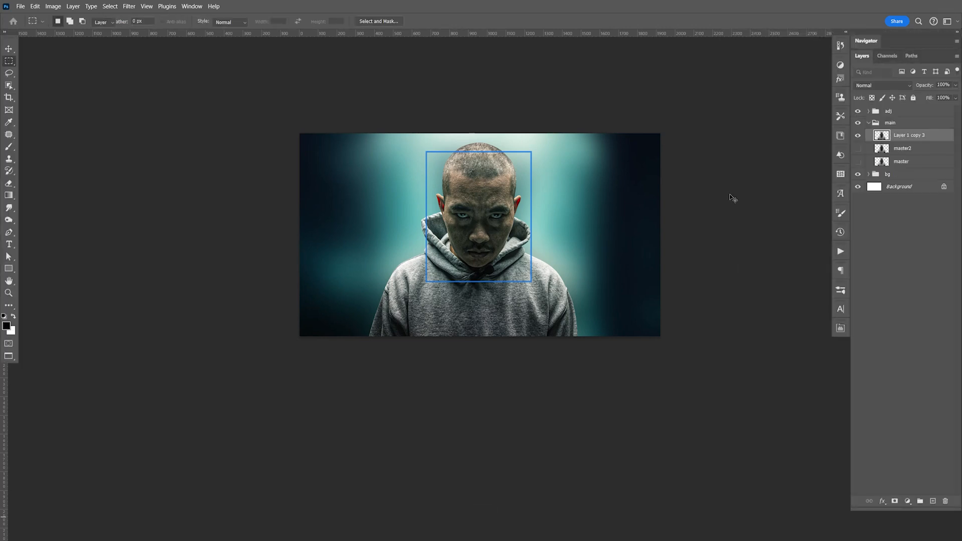
key(ctrl+d)
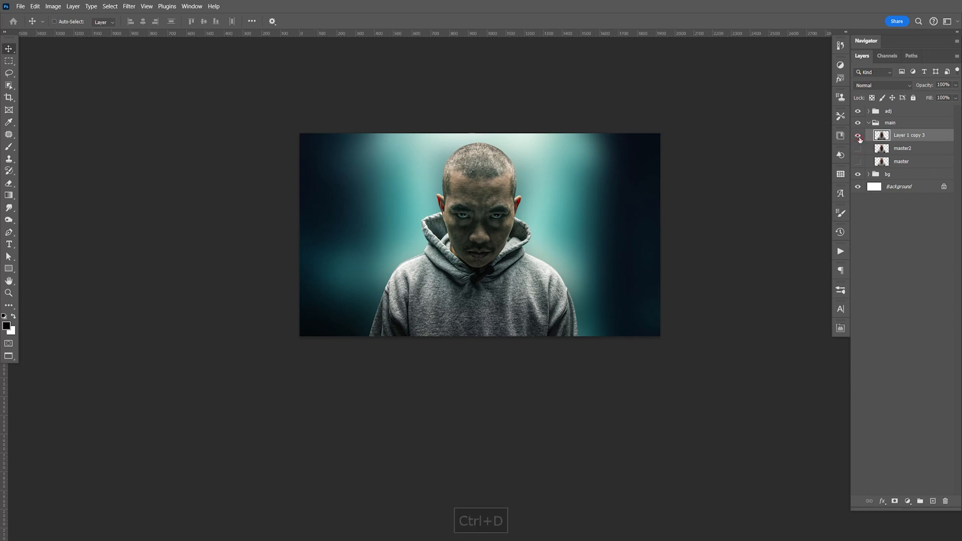
Step: Show master2 beneath the smoothed copy, compare the two at close range, and save the document
click(859, 136)
key(ctrl+1)
key(space)
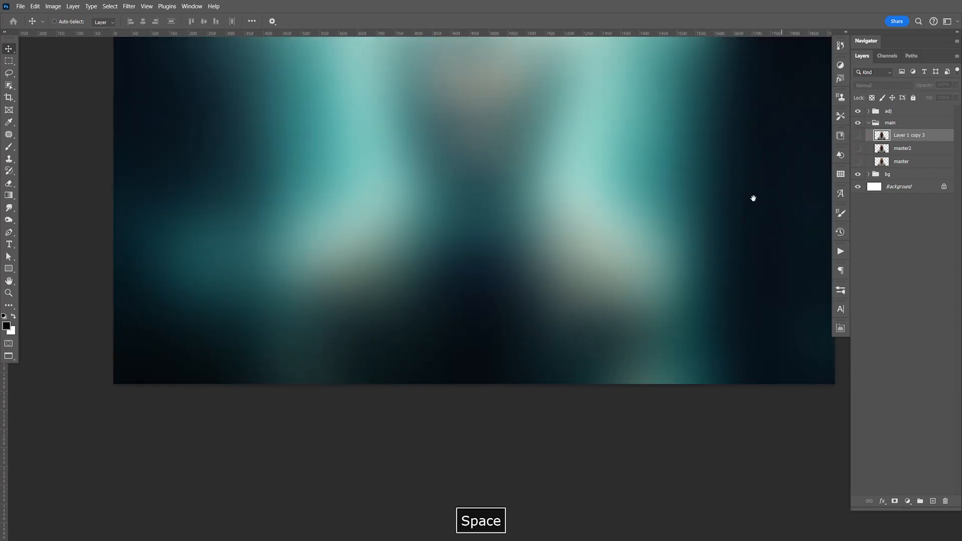
drag(754, 199, 725, 349)
click(858, 149)
click(858, 135)
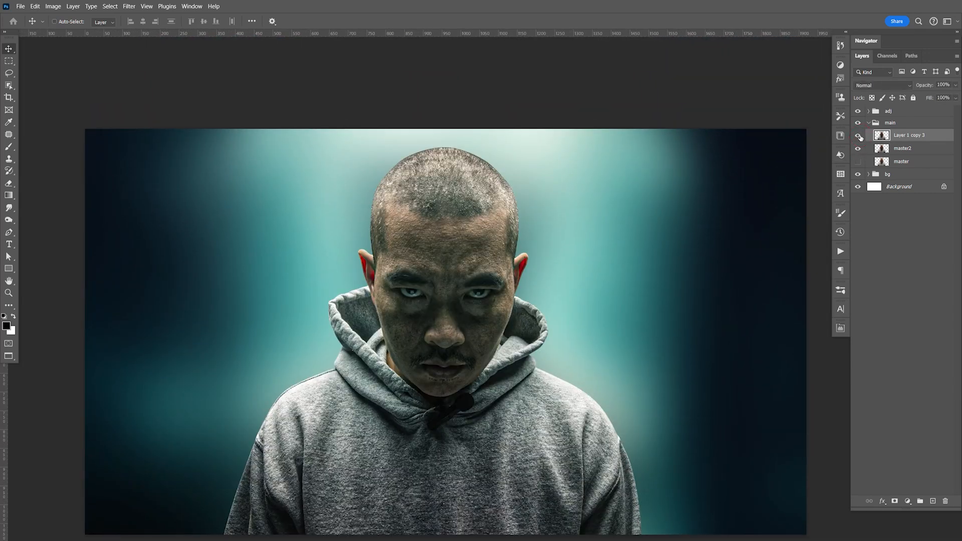
key(space)
drag(714, 291, 738, 240)
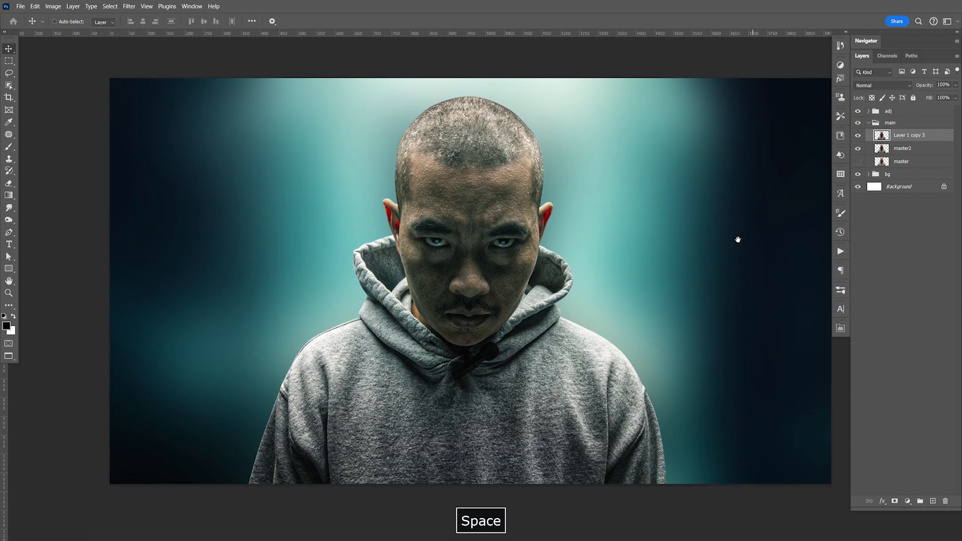
key(ctrl+s)
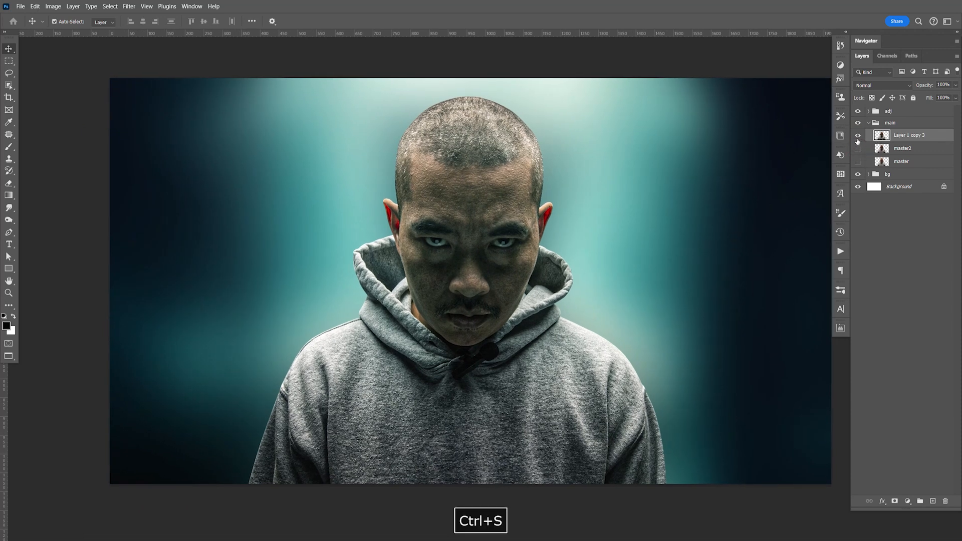
key(ctrl+minus)
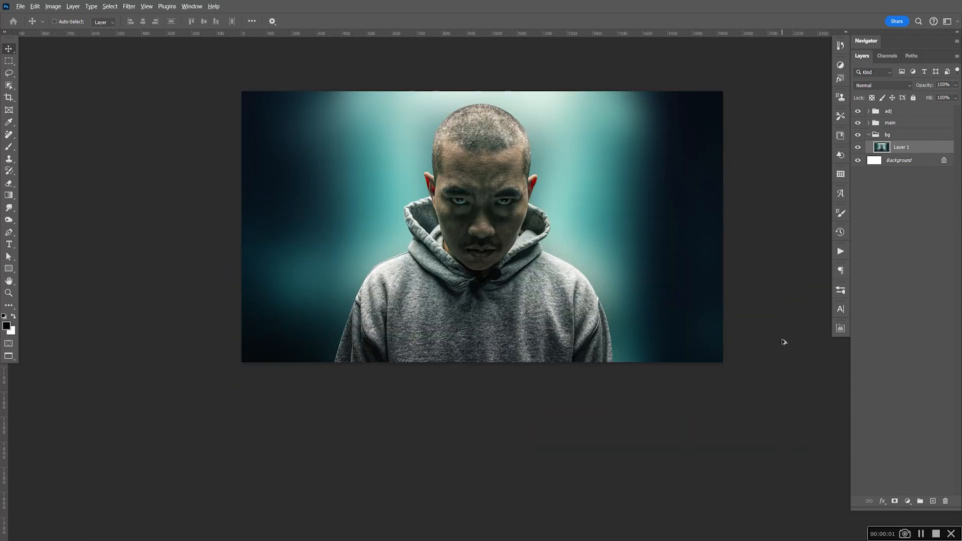
Step: Switch to Adobe Bridge and open Background.png from the Stock Photos folder in Photoshop
key(alt+Tab)
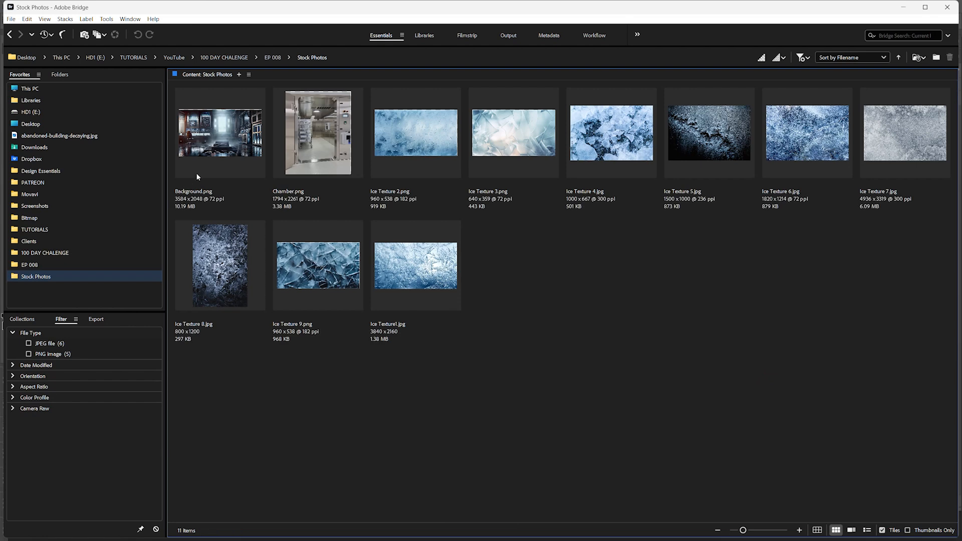
click(221, 143)
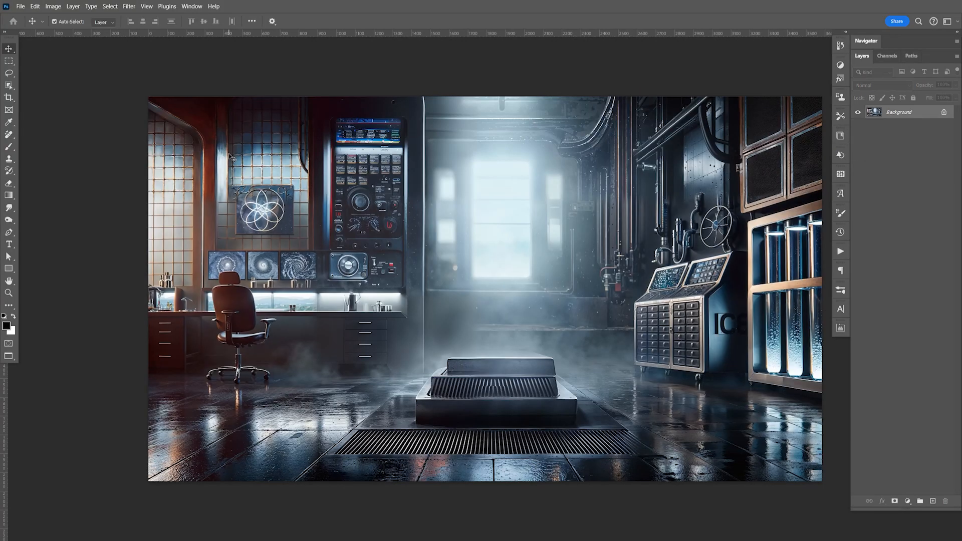
Step: Copy the whole lab image, close its file, and paste it above Layer 1 in the bg group, centring the bright area behind the man
key(ctrl+a)
key(ctrl+c)
key(ctrl+w)
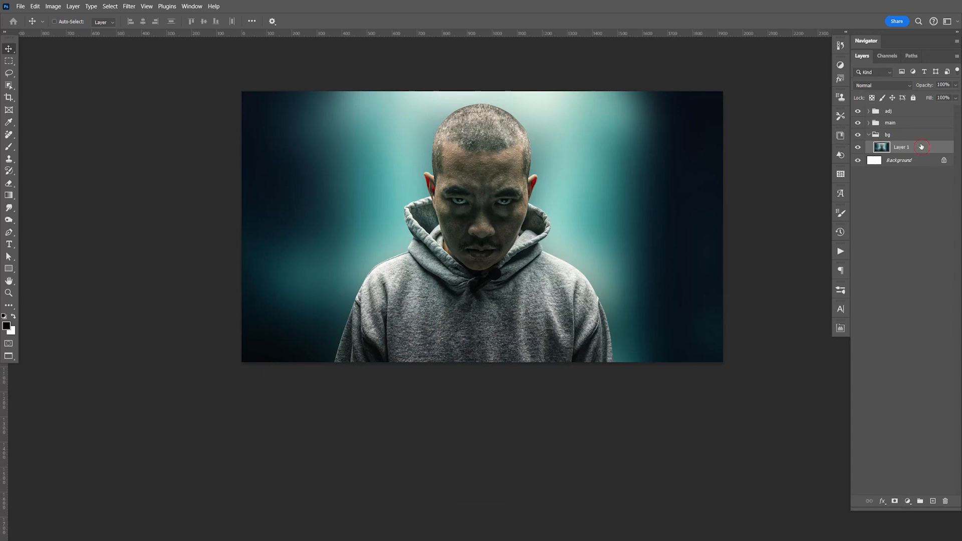
key(ctrl+v)
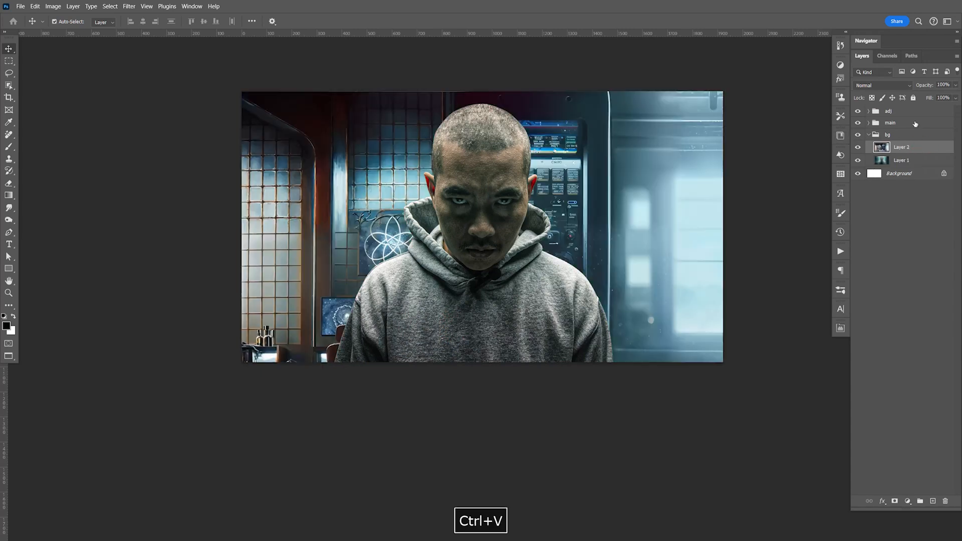
drag(687, 315, 596, 306)
drag(599, 269, 622, 263)
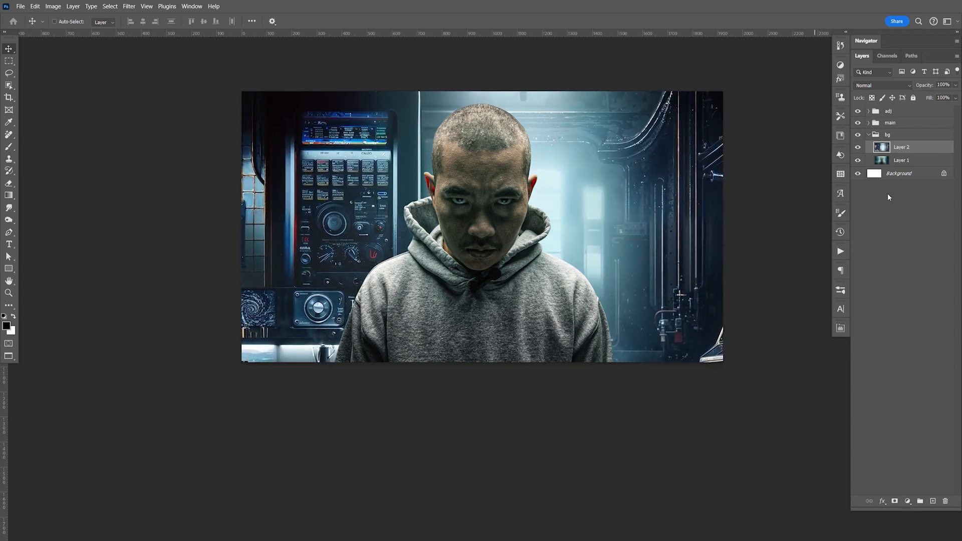
Step: Add a mask to the lab layer and hide its left half and right edge with a soft 500 px black brush
click(895, 501)
key(b)
mouse_move(225, 328)
mouse_down()
mouse_move(250, 351)
mouse_move(245, 179)
mouse_move(267, 181)
mouse_move(311, 125)
mouse_move(339, 111)
mouse_move(394, 105)
mouse_move(410, 115)
mouse_move(331, 325)
mouse_move(328, 363)
mouse_up()
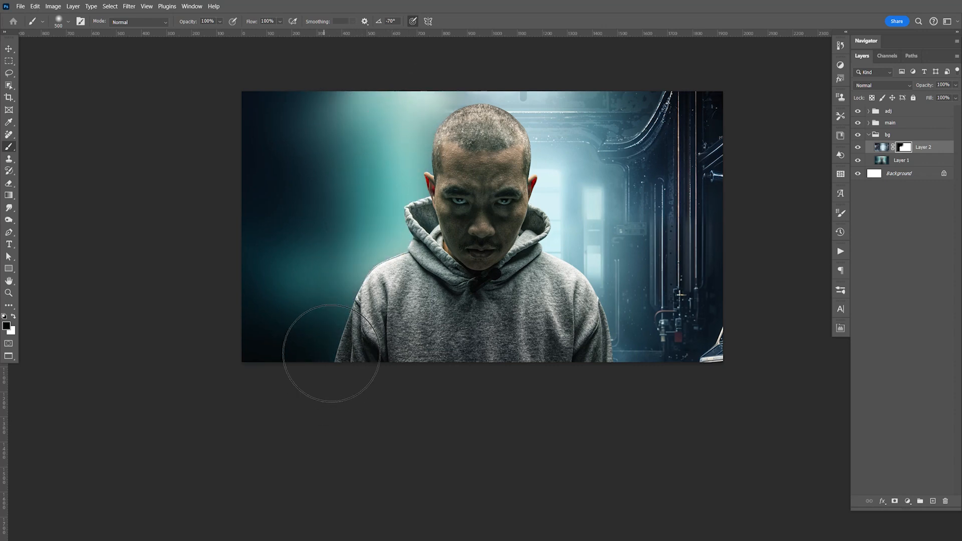
mouse_move(730, 350)
mouse_down()
mouse_move(731, 232)
mouse_move(707, 338)
mouse_move(702, 271)
mouse_move(717, 109)
mouse_move(712, 97)
mouse_move(691, 114)
mouse_move(678, 97)
mouse_up()
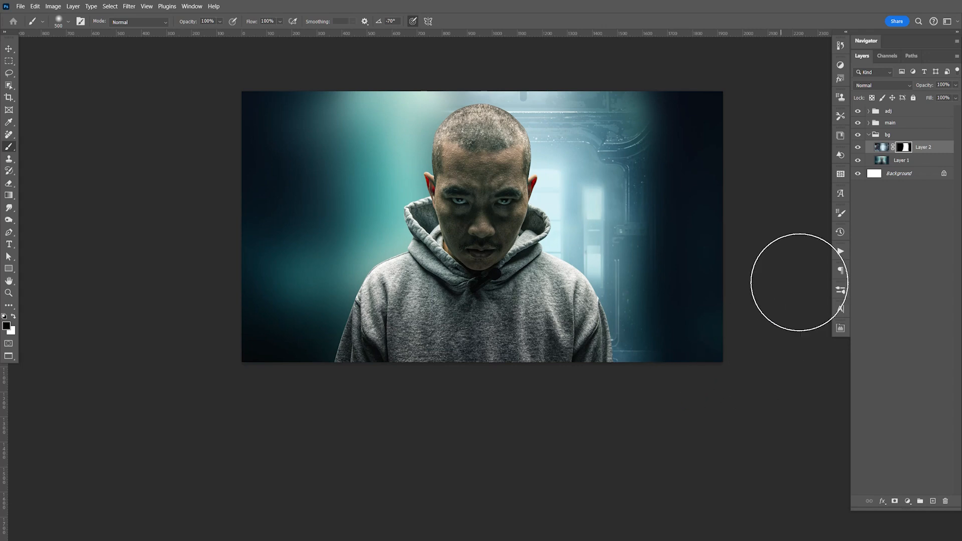
Step: Duplicate the masked lab layer, flip the copy horizontally to mirror it behind the man, nudge Layer 2 inward, and save the document
click(930, 152)
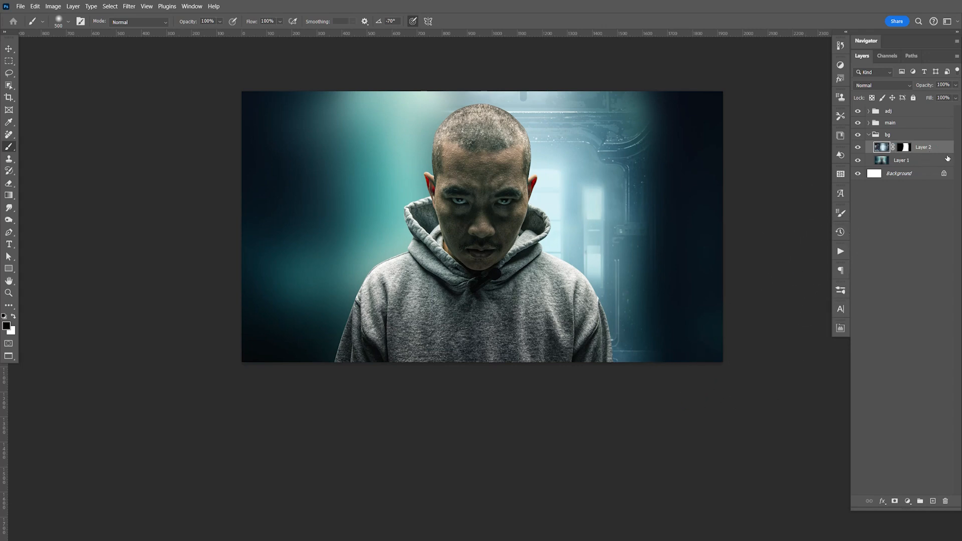
key(ctrl+j)
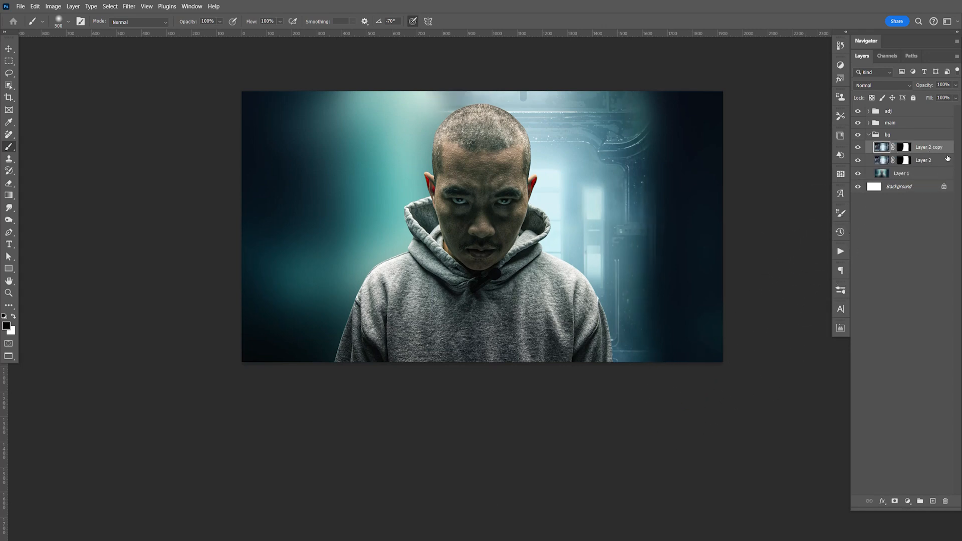
key(ctrl+t)
right_click(540, 208)
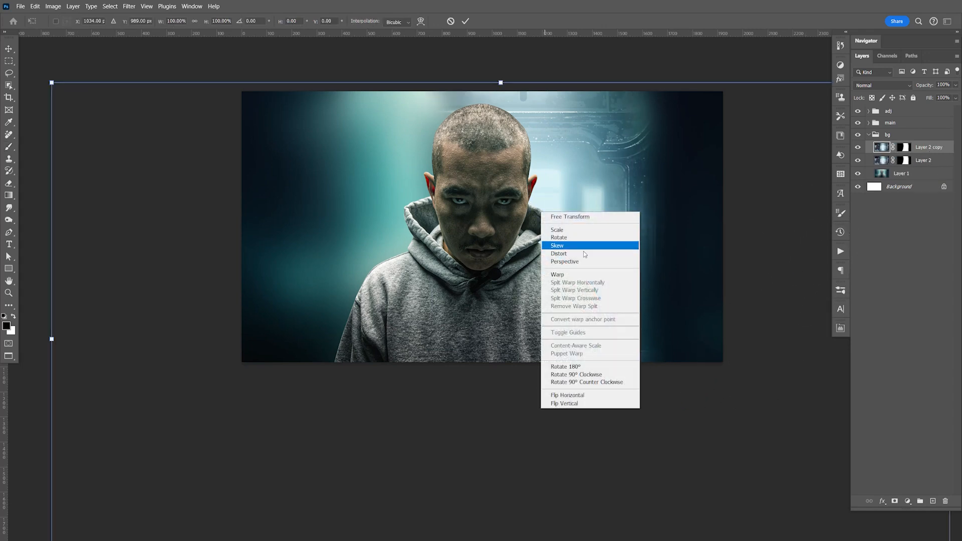
click(588, 392)
double_click(588, 391)
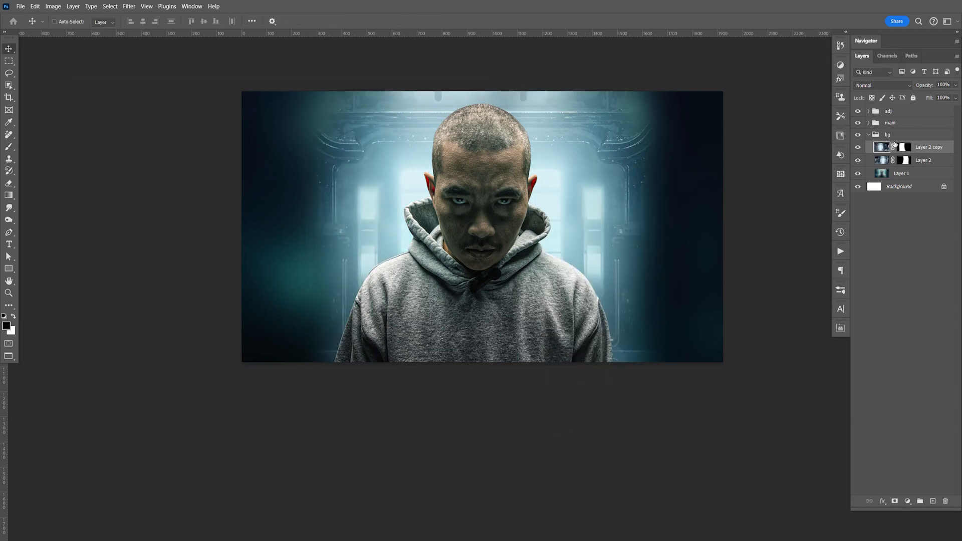
click(926, 162)
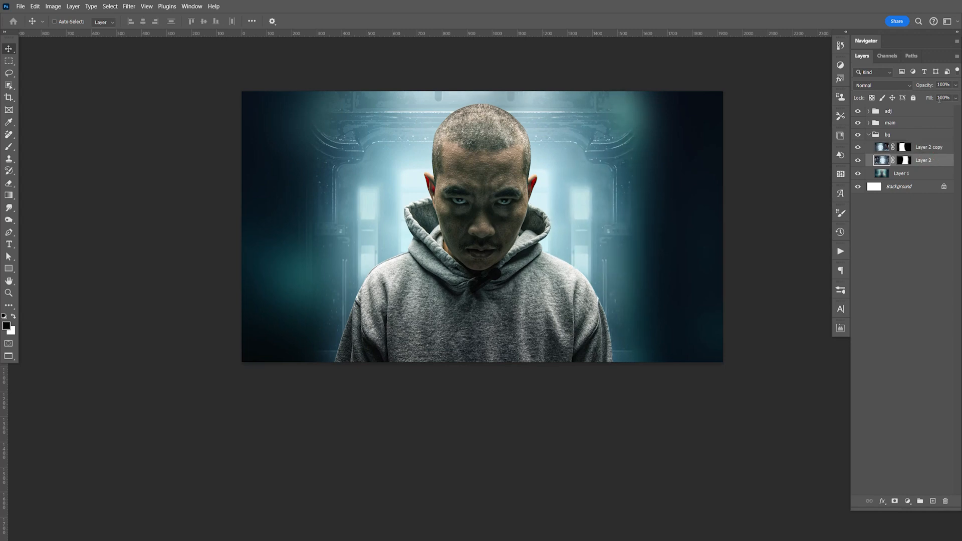
key(ctrl+s)
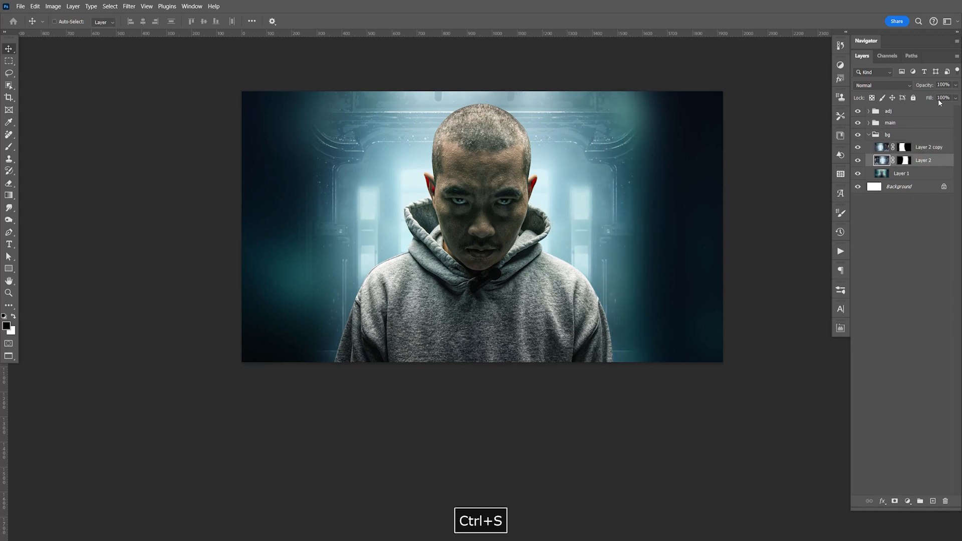
key(space)
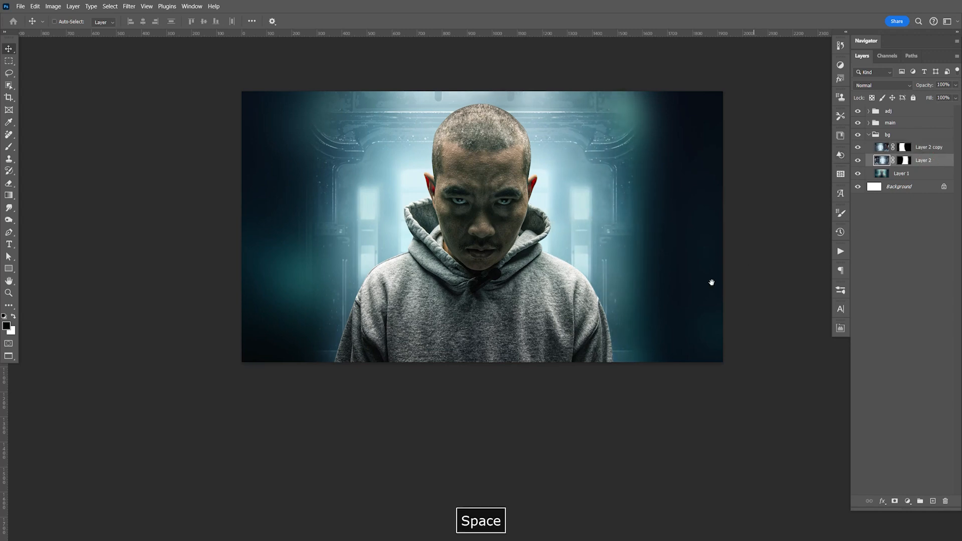
Step: Duplicate both lab layers, hide the new copies, and set the original pair to the Multiply blend mode
shift+click(924, 149)
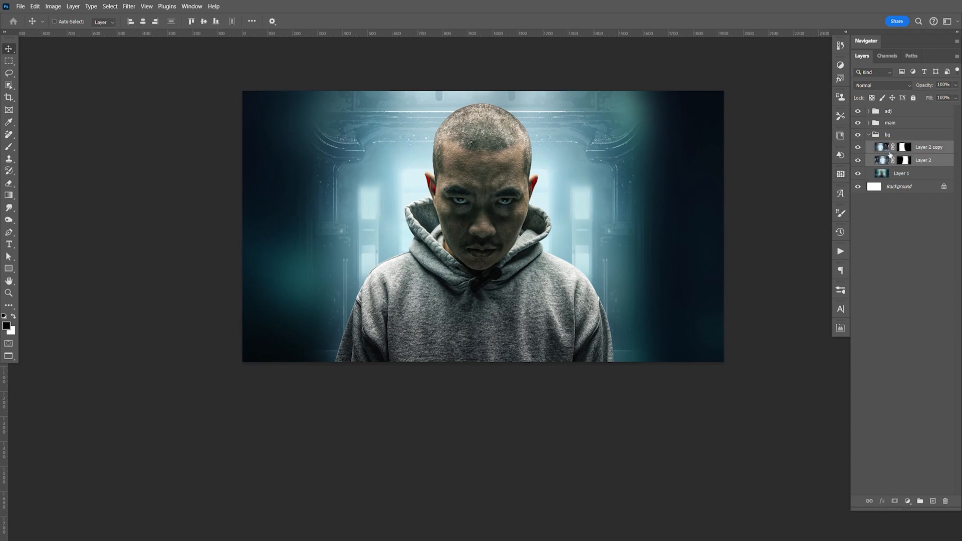
key(ctrl+j)
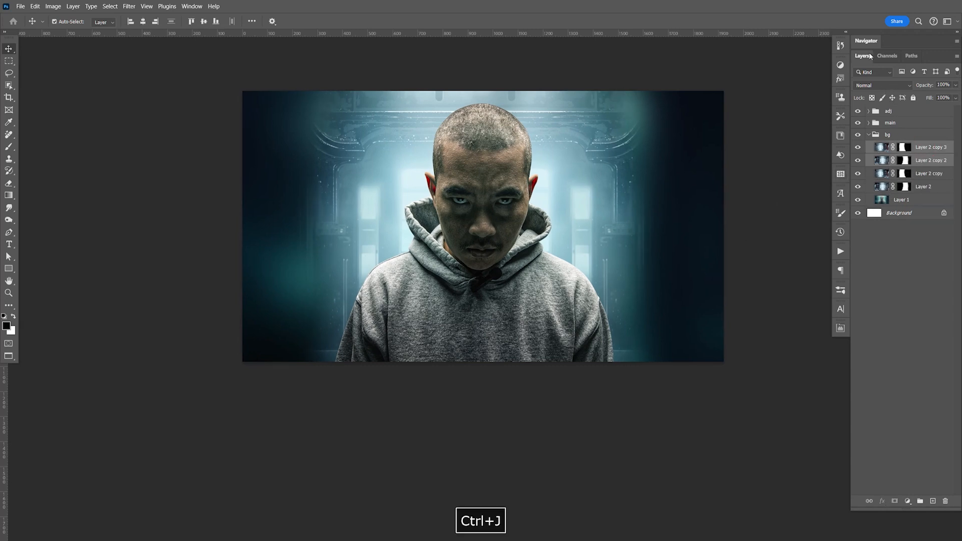
click(928, 174)
shift+click(924, 187)
click(888, 85)
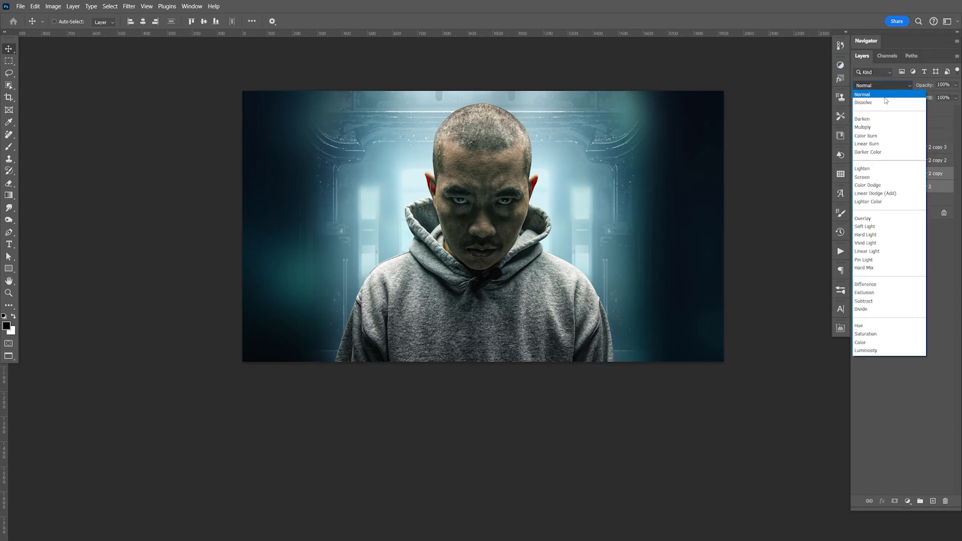
click(880, 129)
Step: Show the two upper lab copies, set them to the Overlay blend mode, save the document, and collapse the bg group
click(925, 148)
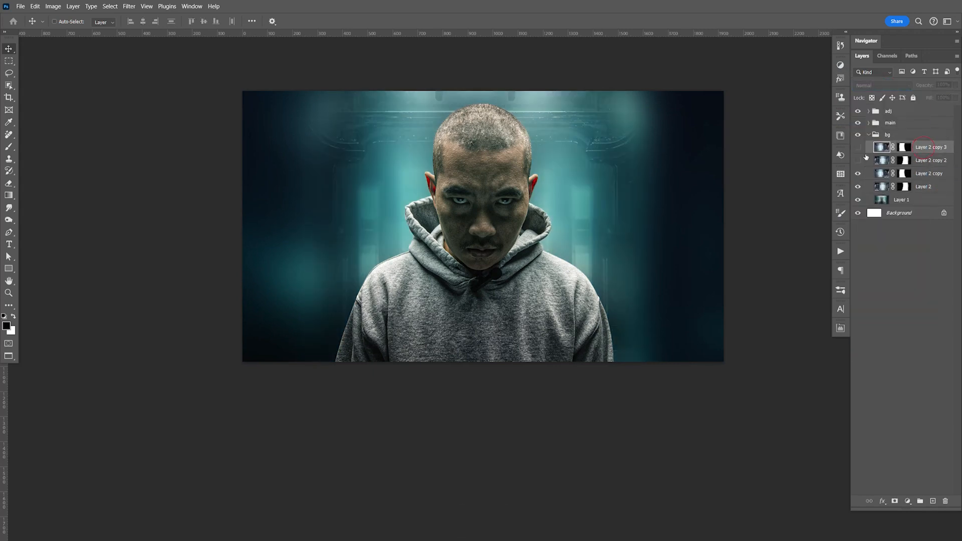
drag(858, 148, 858, 160)
shift+click(922, 159)
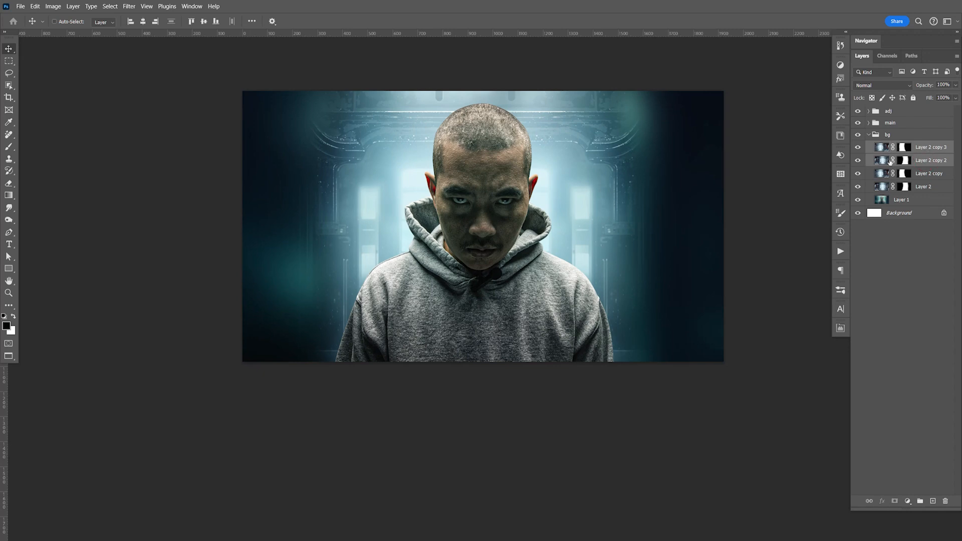
click(892, 85)
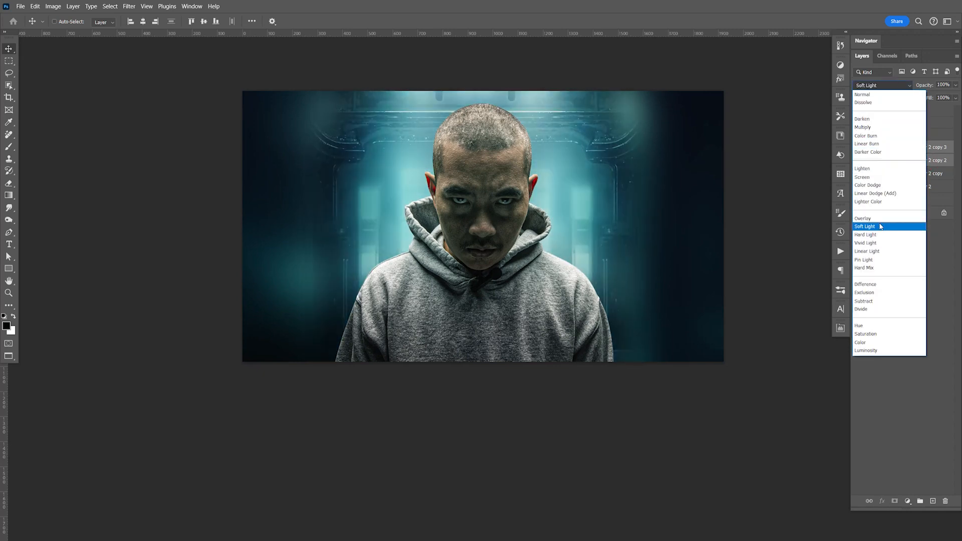
click(880, 220)
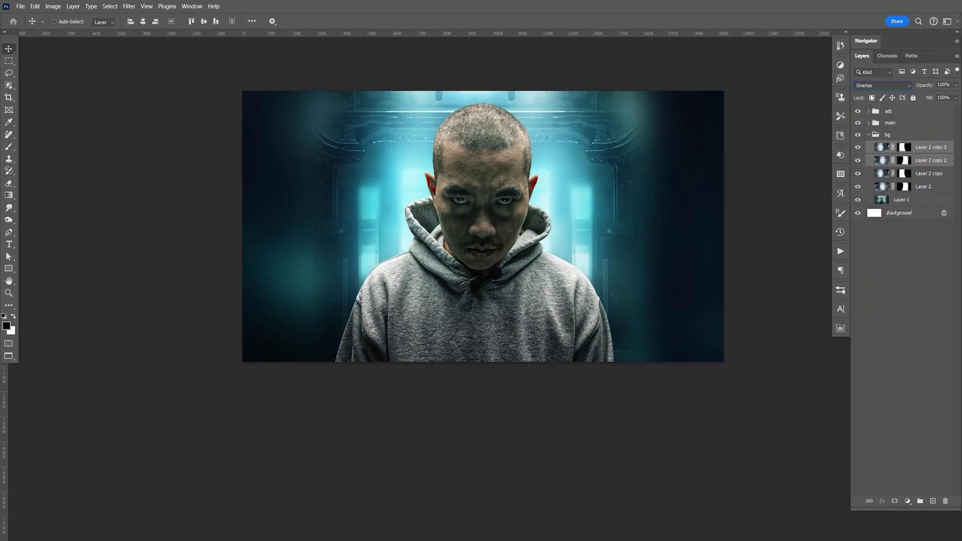
key(ctrl+s)
click(880, 135)
Step: Create a group named adj at the top of the stack and run the saved action that adds two grey Soft Light layers inside
click(896, 111)
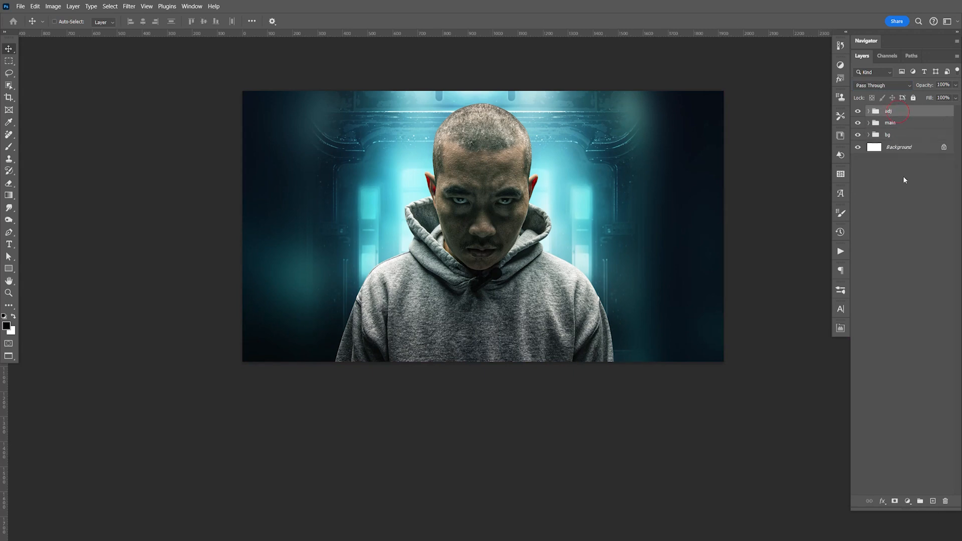
click(921, 502)
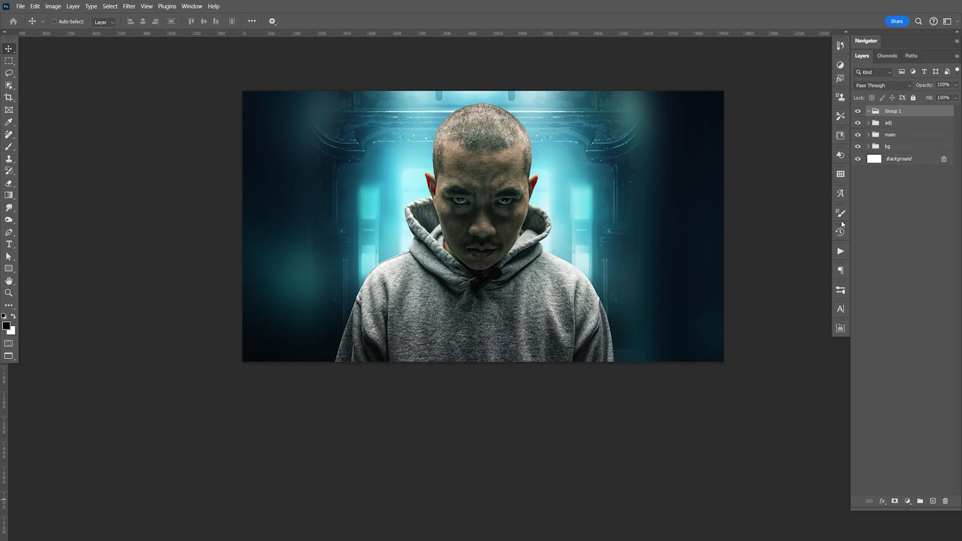
double_click(893, 112)
text(adj)
click(841, 252)
click(772, 355)
click(773, 505)
click(842, 253)
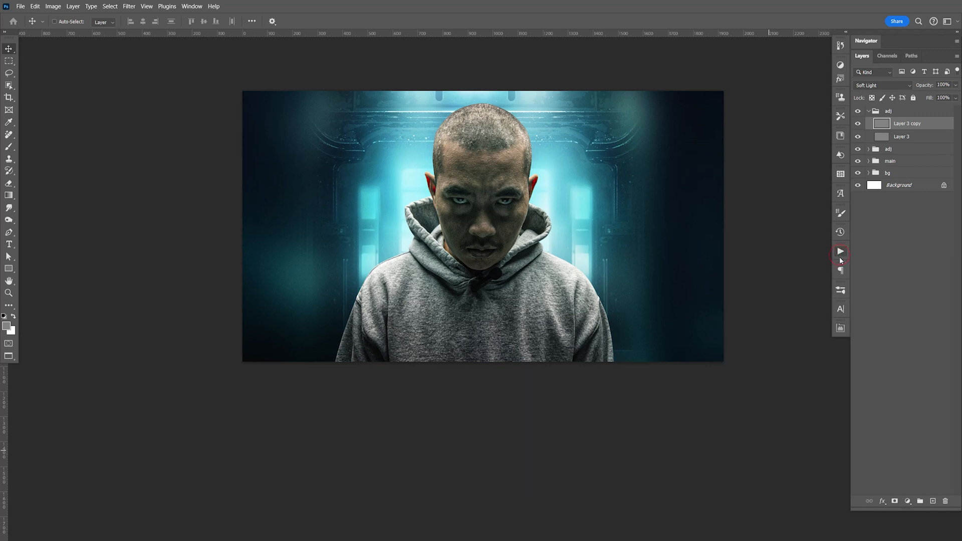
Step: Examine the background beside the man at close range with the grey Soft Light layers hidden and shown, then collapse their group
key(ctrl+equal)
key(ctrl+equal)
key(ctrl+equal)
key(space)
drag(675, 182, 543, 266)
drag(727, 201, 607, 359)
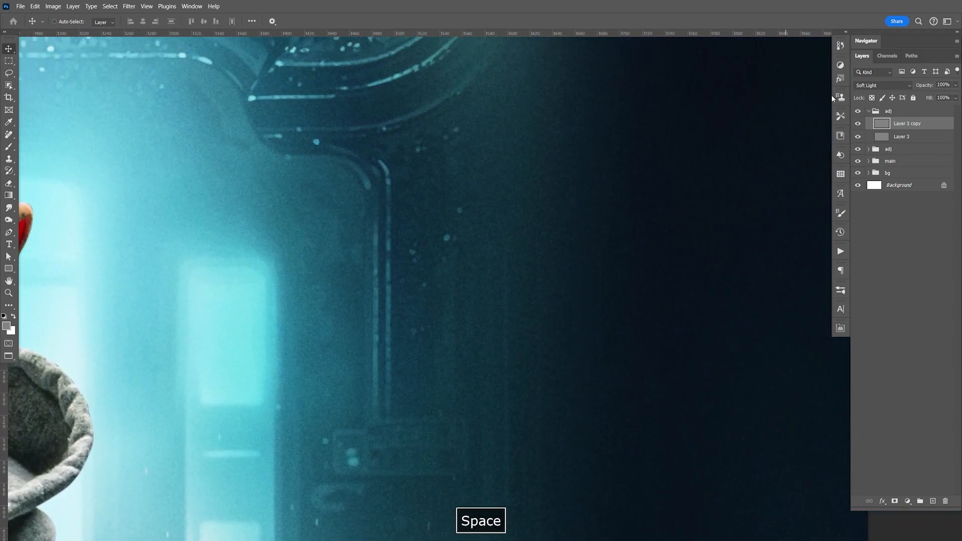
click(859, 127)
click(861, 127)
click(869, 112)
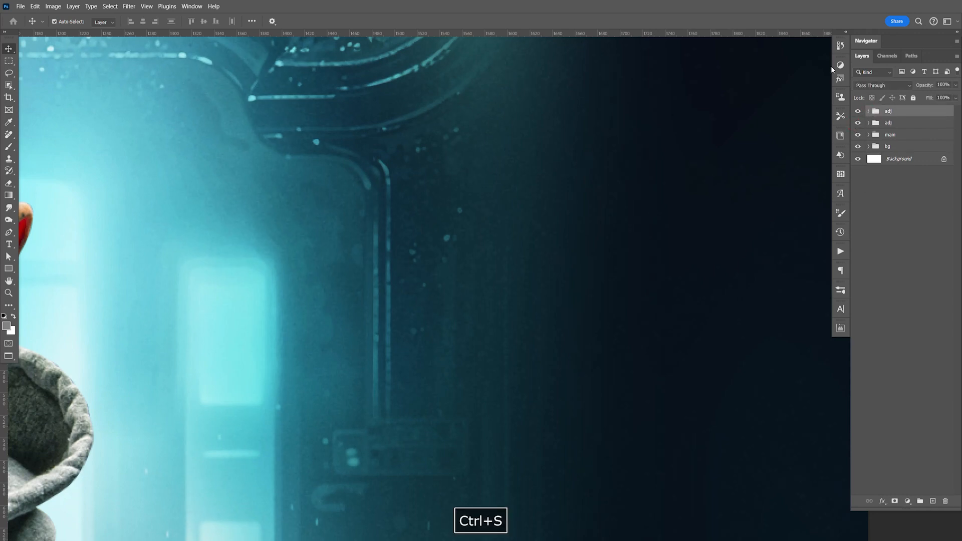
Step: Review the full composite at actual size and save the document
key(ctrl+minus)
key(ctrl+minus)
key(ctrl+1)
key(space)
drag(488, 329, 675, 268)
key(ctrl+s)
key(space)
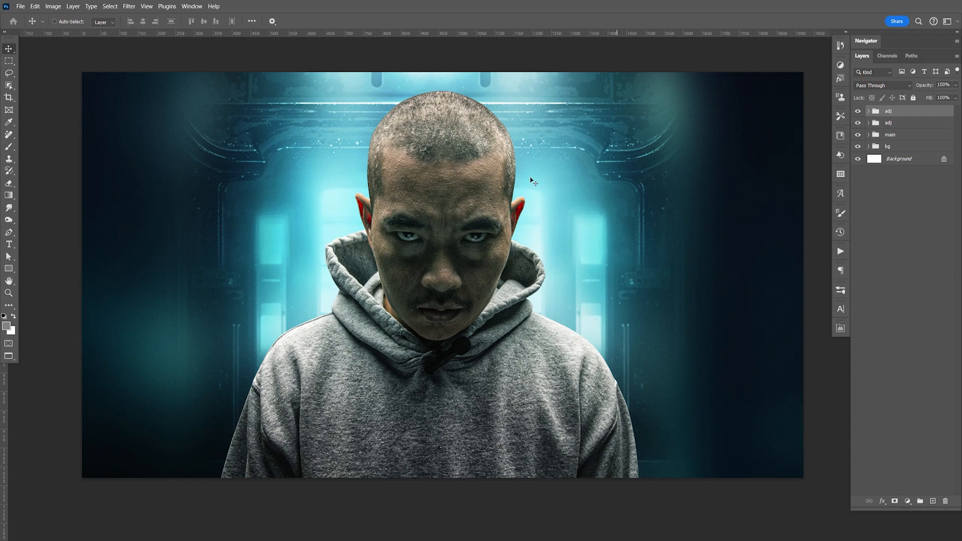
Step: Switch to Adobe Bridge and open Chamber.png from the Stock Photos folder in Photoshop
key(alt+Tab)
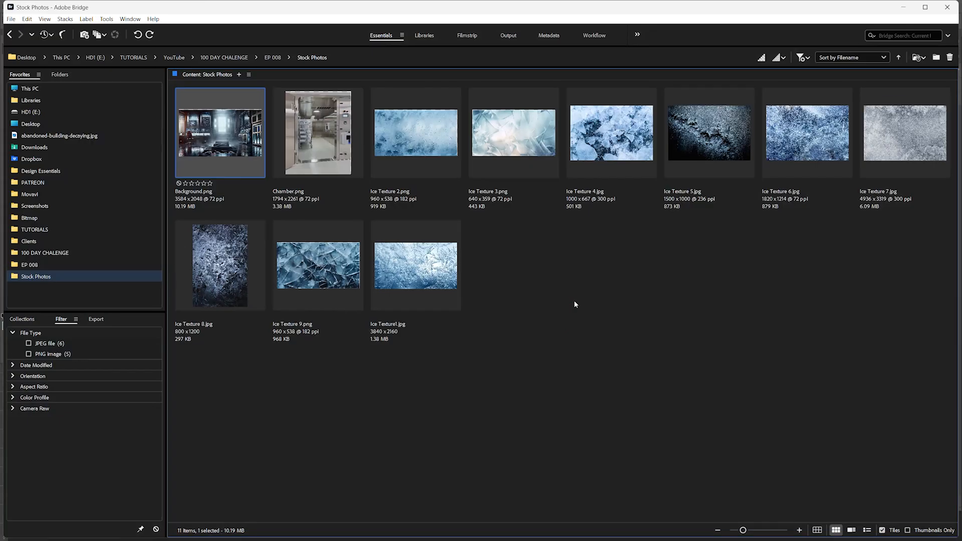
key(F9)
click(317, 150)
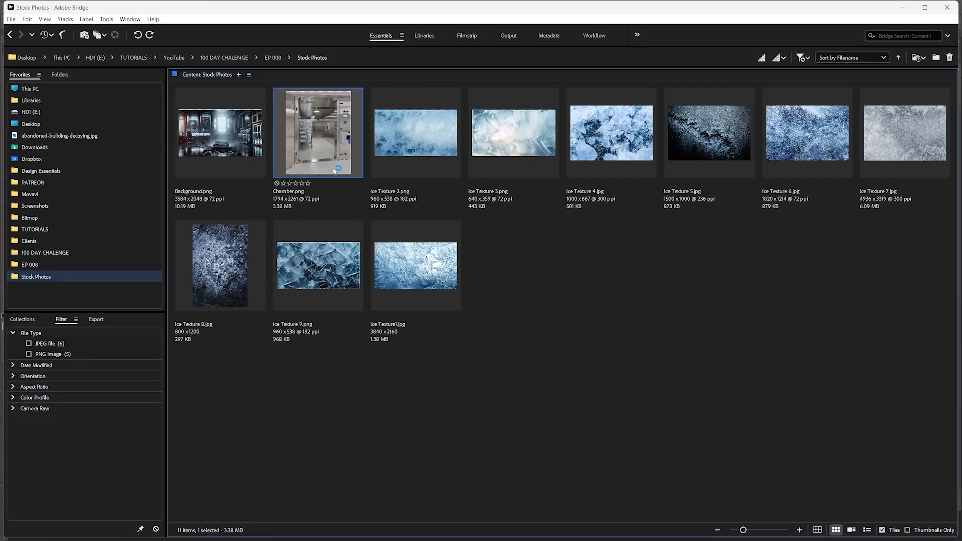
Step: Examine the chamber photo's doorway, ceiling lights and inner walls for detail and image quality at close range
key(ctrl+equal)
key(ctrl+equal)
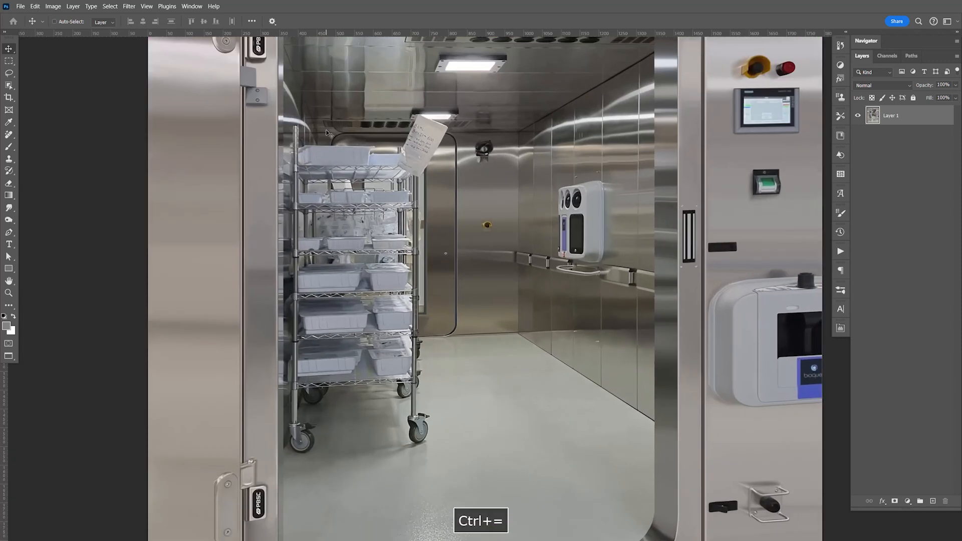
key(space)
drag(603, 199, 620, 274)
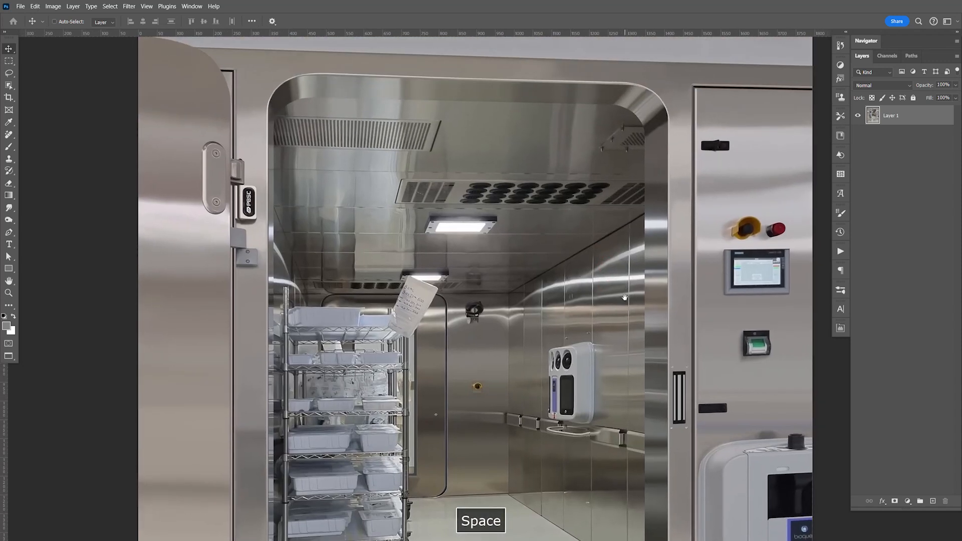
drag(628, 302, 587, 145)
drag(603, 234, 627, 321)
drag(625, 272, 627, 346)
key(ctrl+equal)
key(ctrl+equal)
key(ctrl+equal)
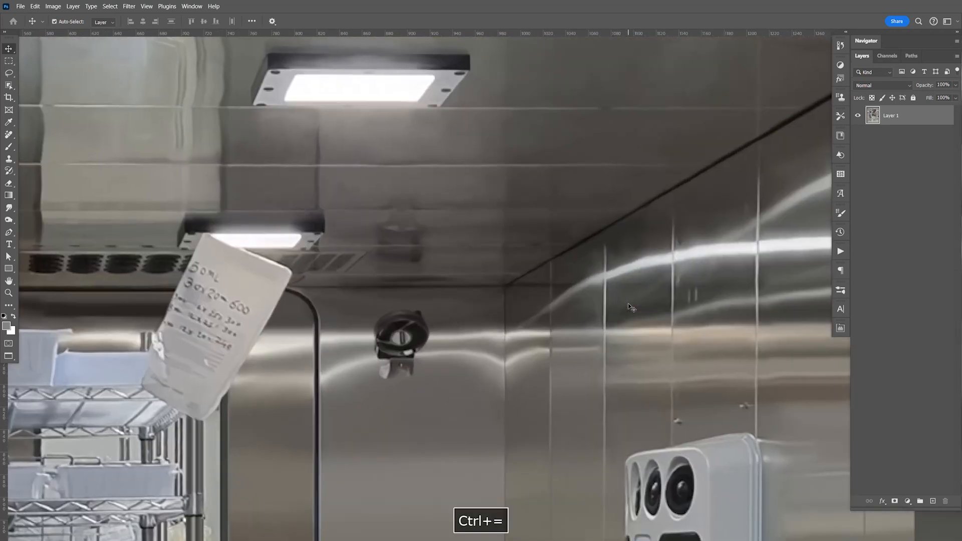
key(ctrl+minus)
key(ctrl+minus)
key(ctrl+minus)
key(ctrl+minus)
key(ctrl+minus)
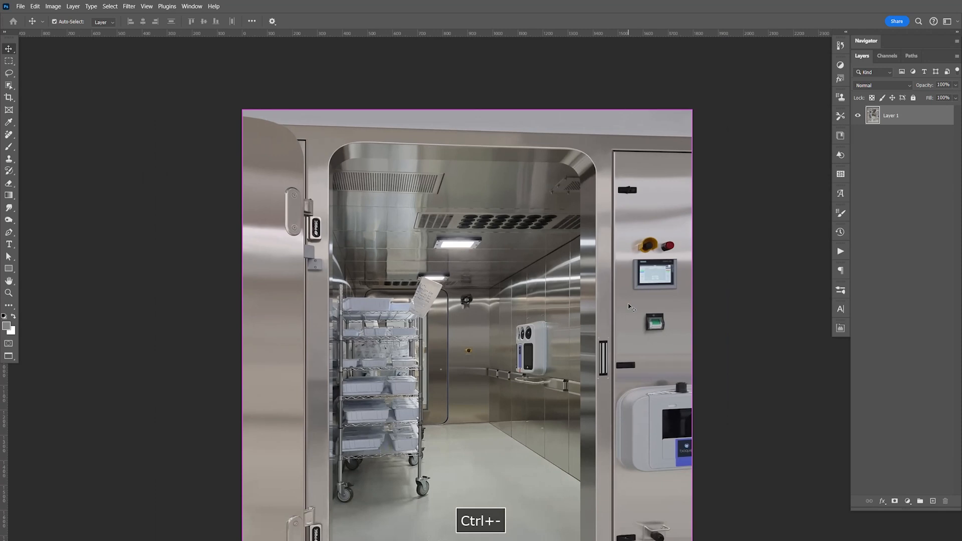
Step: Duplicate the chamber photo layer
key(ctrl+j)
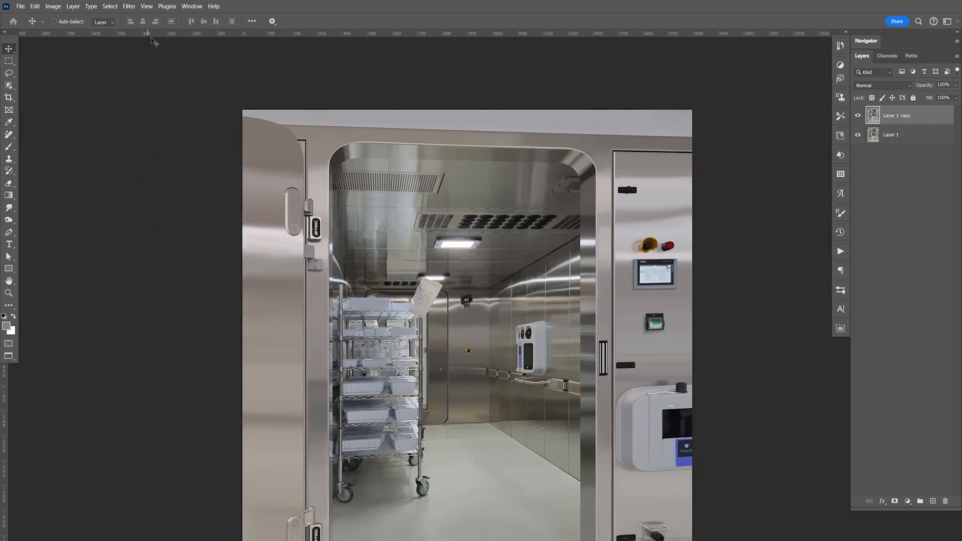
click(134, 7)
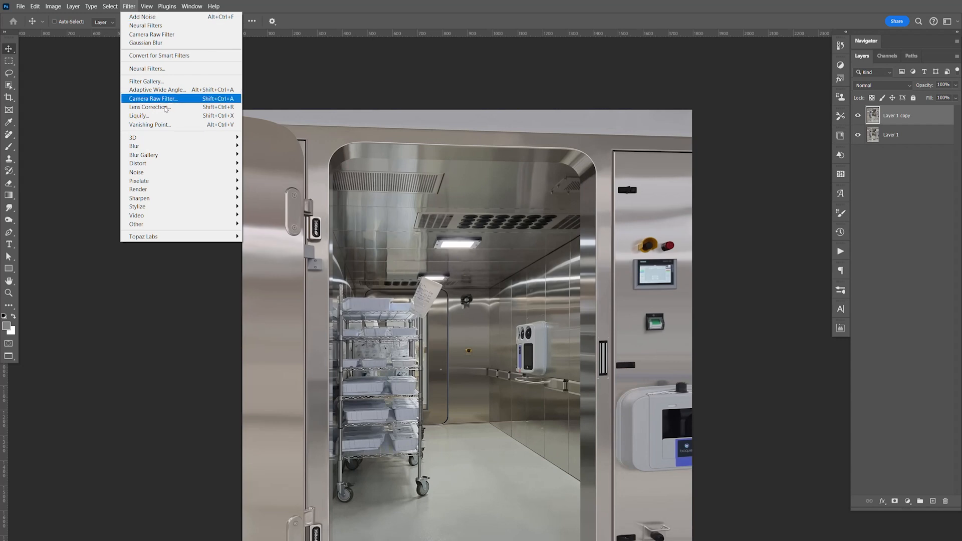
click(182, 35)
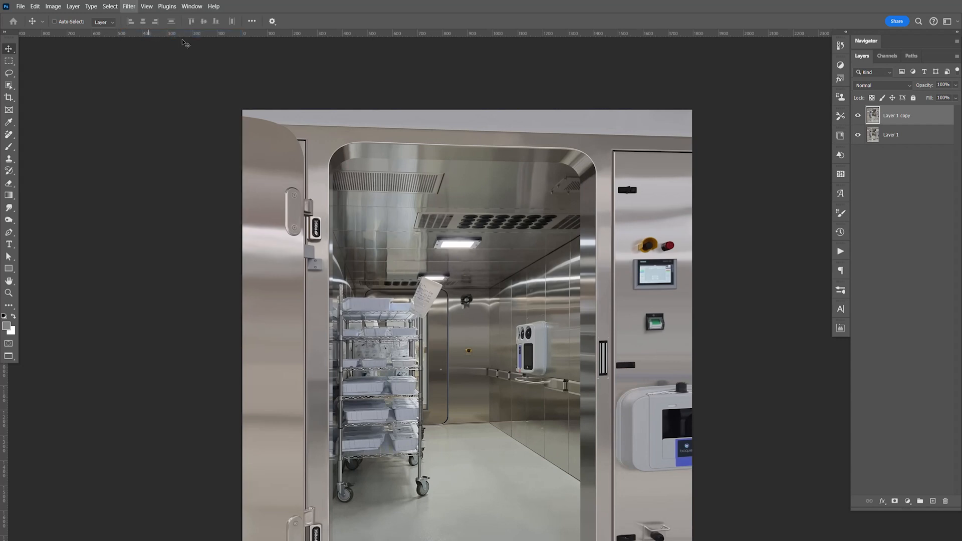
key(ctrl+z)
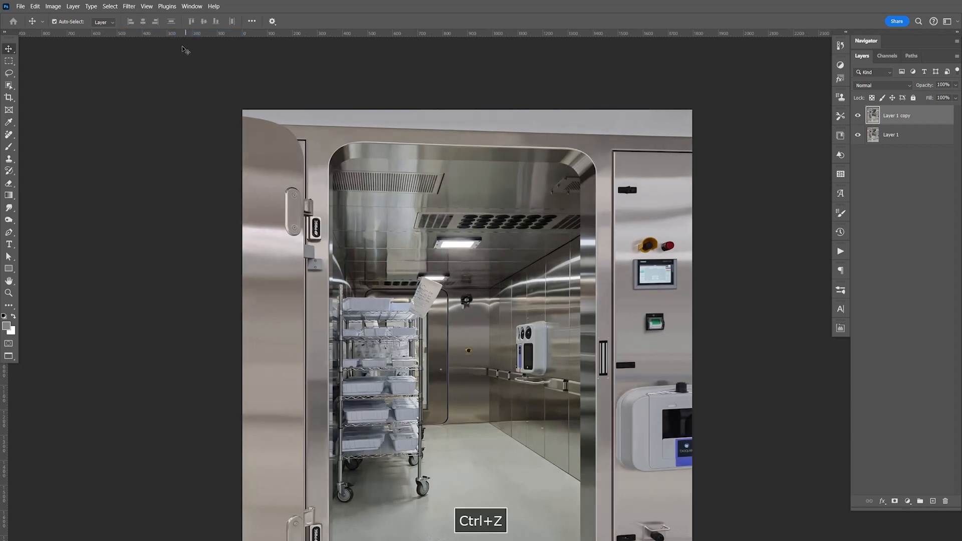
Step: Open the Camera Raw Filter on the duplicated chamber layer and activate the guided Upright correction under Geometry
click(131, 7)
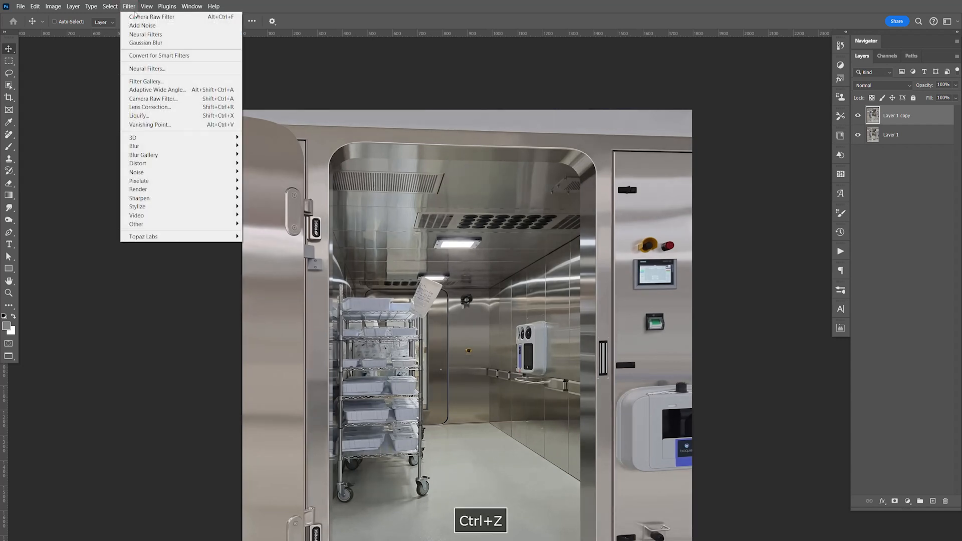
click(167, 100)
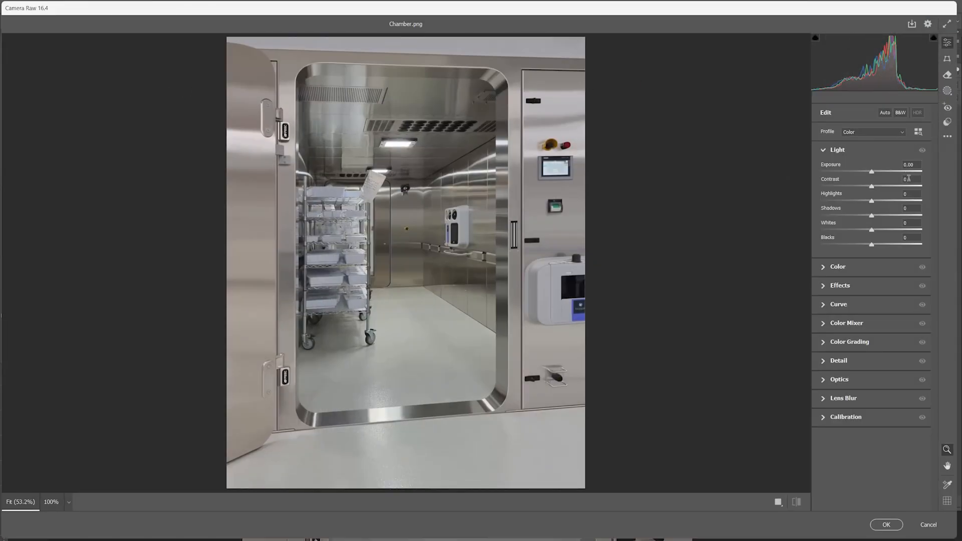
click(825, 151)
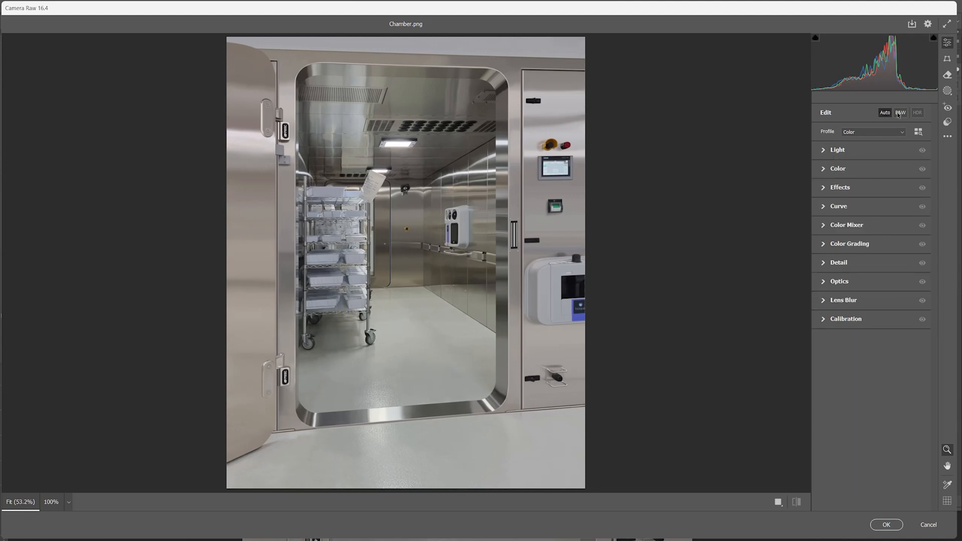
click(947, 61)
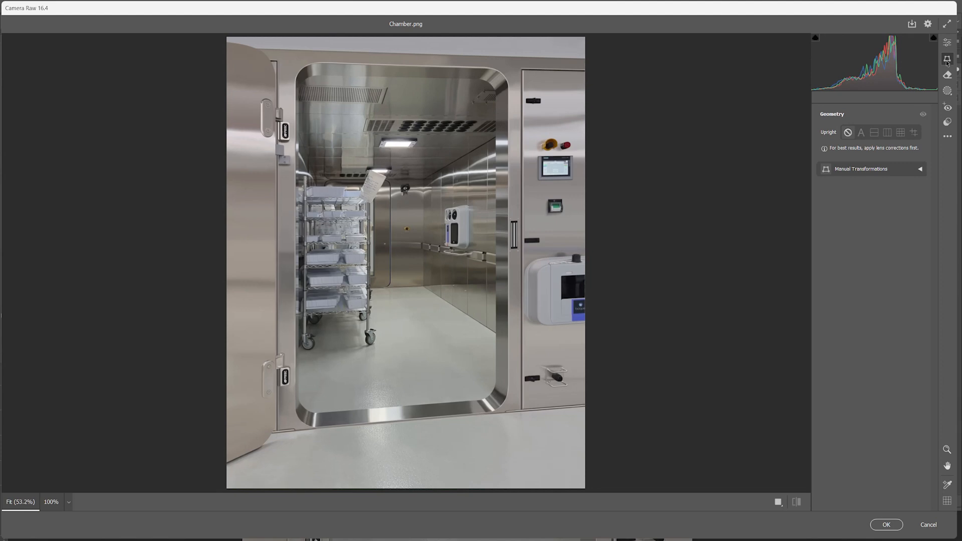
click(914, 132)
Step: Draw a horizontal guide along the doorway's upper inner edge and vertical guides along its right and left inner edges
key(ctrl+equal)
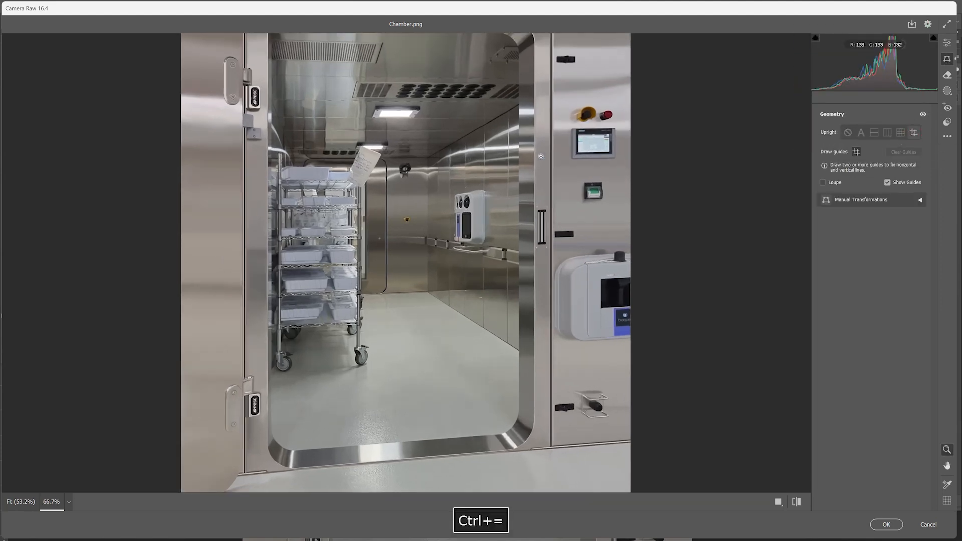
key(space)
drag(540, 157, 580, 342)
drag(282, 94, 566, 101)
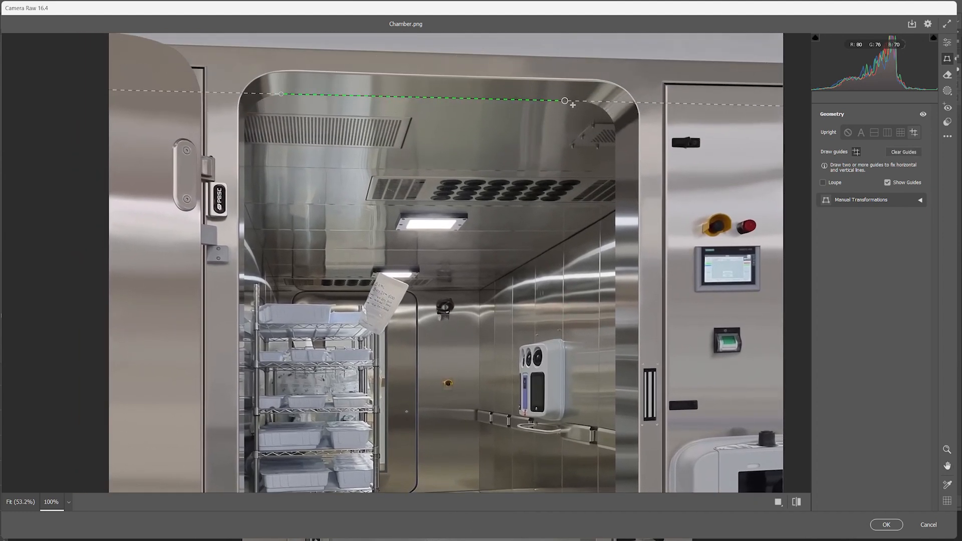
drag(616, 196, 616, 479)
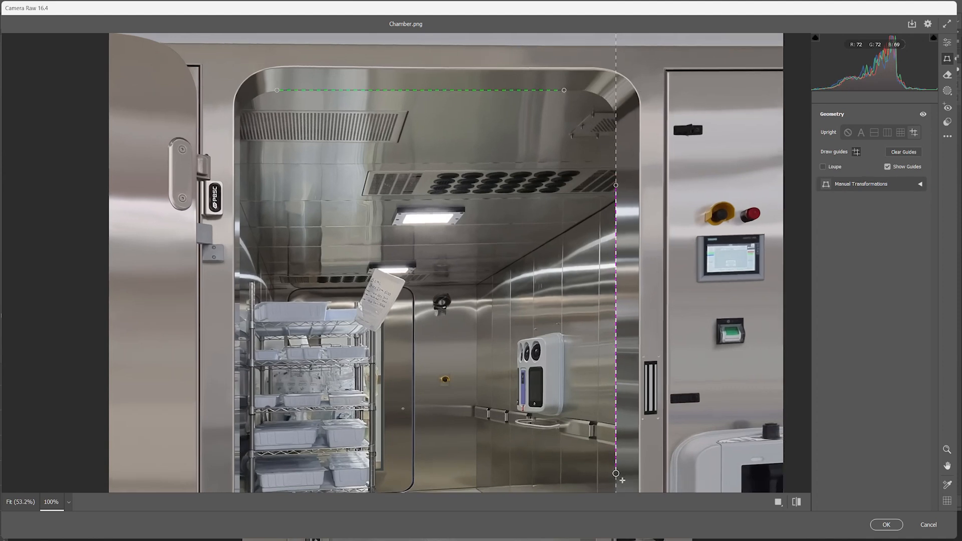
mouse_move(240, 170)
mouse_down()
mouse_move(251, 436)
mouse_move(238, 454)
mouse_up()
Step: Draw a horizontal guide along the doorway's lower inner edge and apply the perspective correction to the layer
key(space)
drag(476, 435, 487, 271)
drag(490, 381, 493, 244)
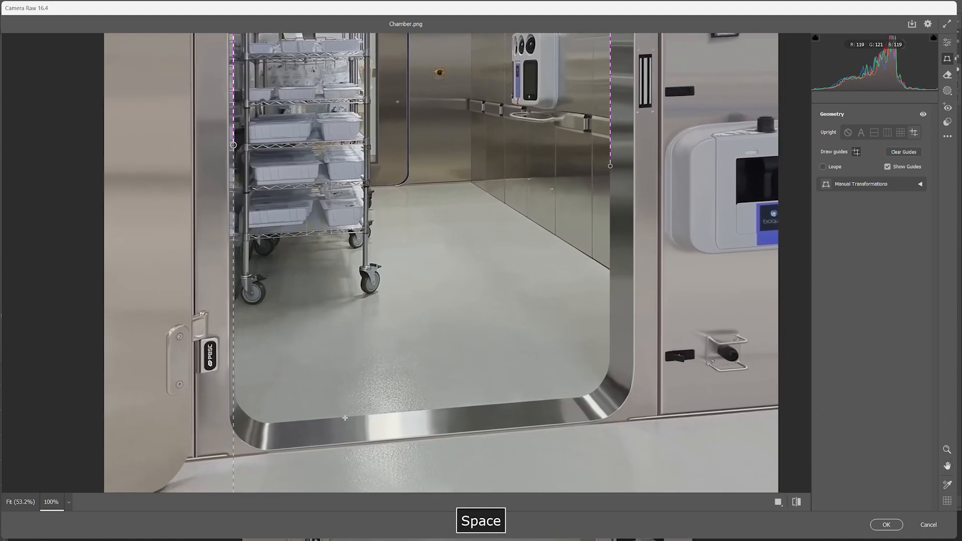
drag(334, 419, 549, 400)
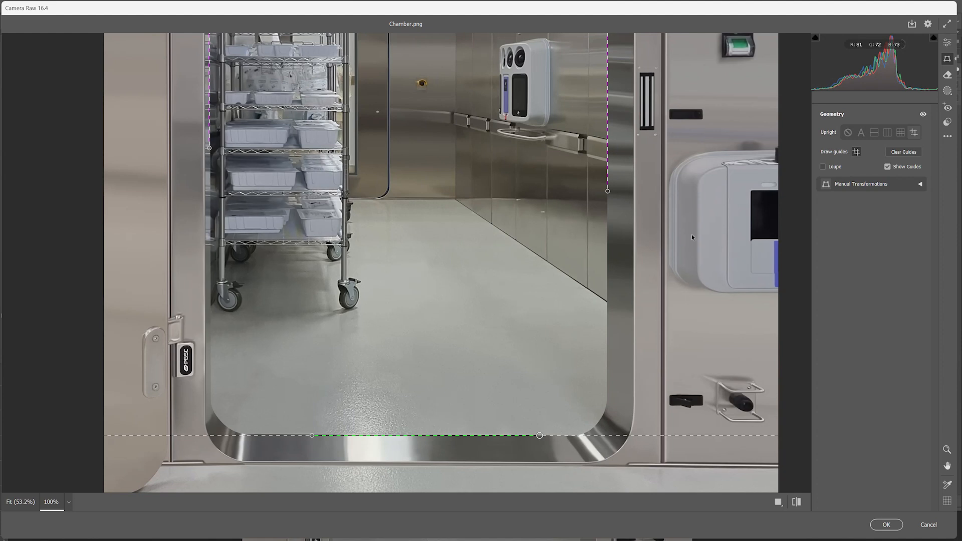
key(space)
drag(573, 246, 562, 400)
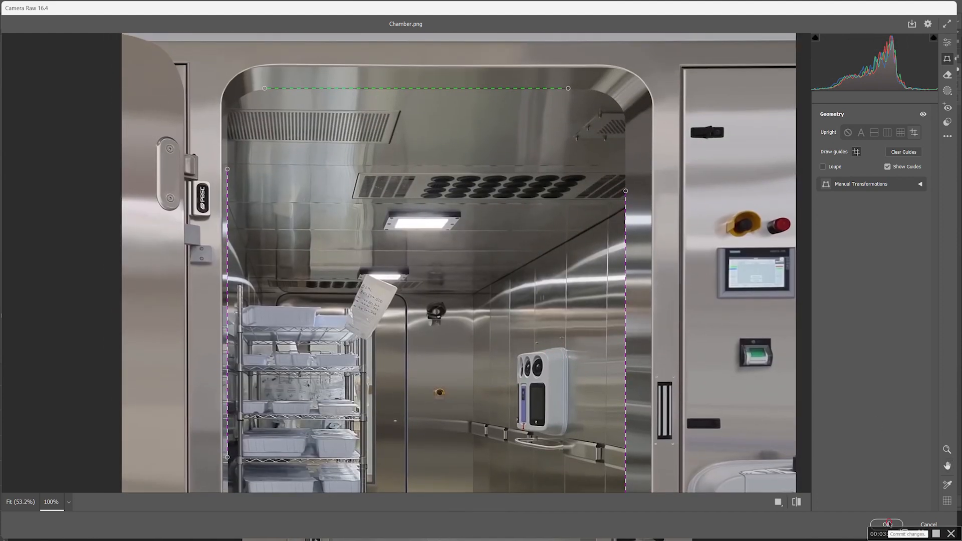
click(887, 525)
Step: Compare the straightened chamber layer with the original by hiding and showing the copy
click(859, 115)
click(858, 115)
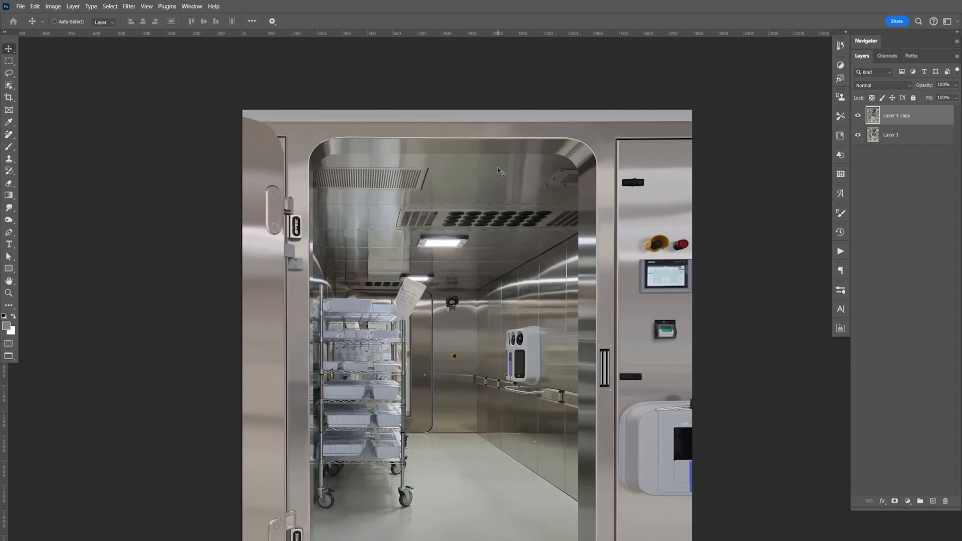
drag(572, 332, 554, 261)
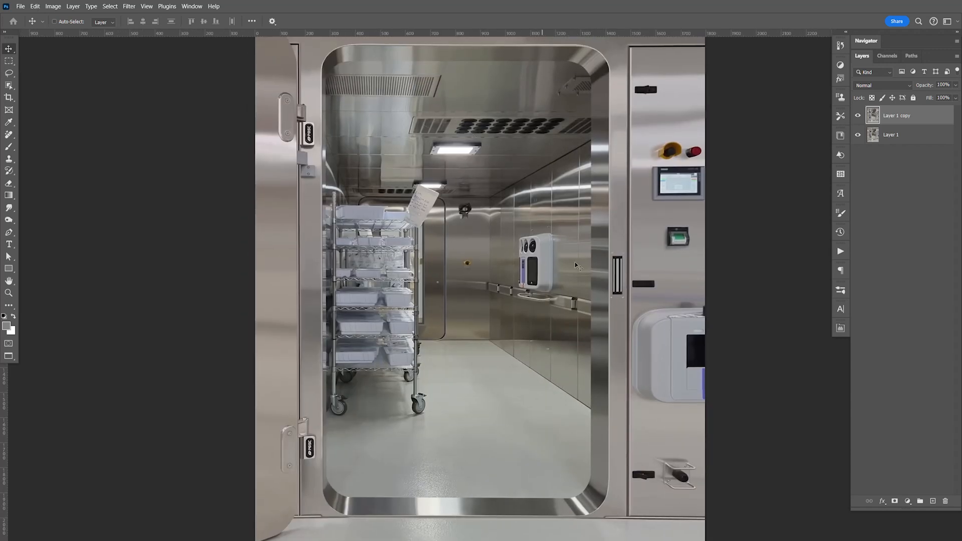
Step: Start a Pen path on the doorway's upper inner edge and curve it around the upper right corner
key(ctrl+=)
key(ctrl+=)
key(ctrl+=)
key(ctrl+=)
key(ctrl+=)
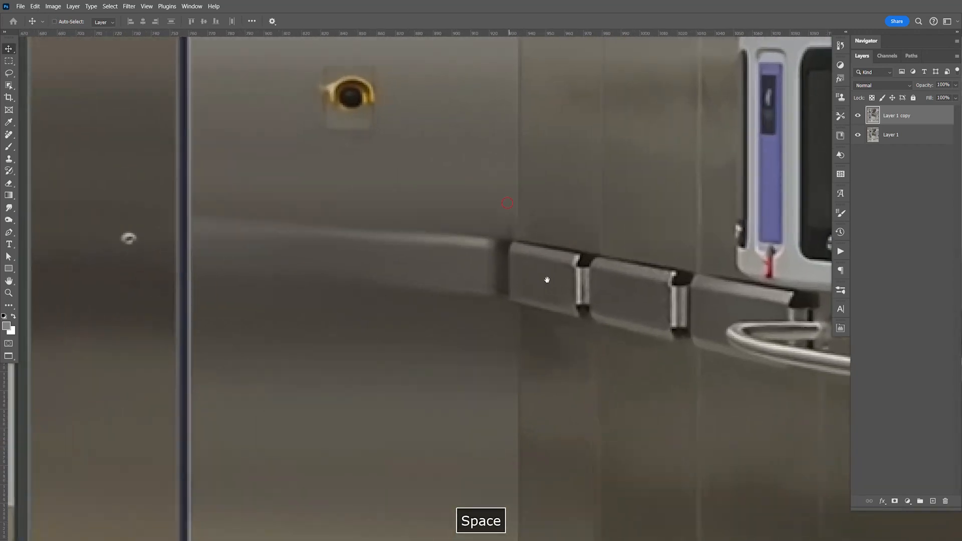
drag(548, 279, 682, 501)
drag(549, 216, 568, 303)
key(p)
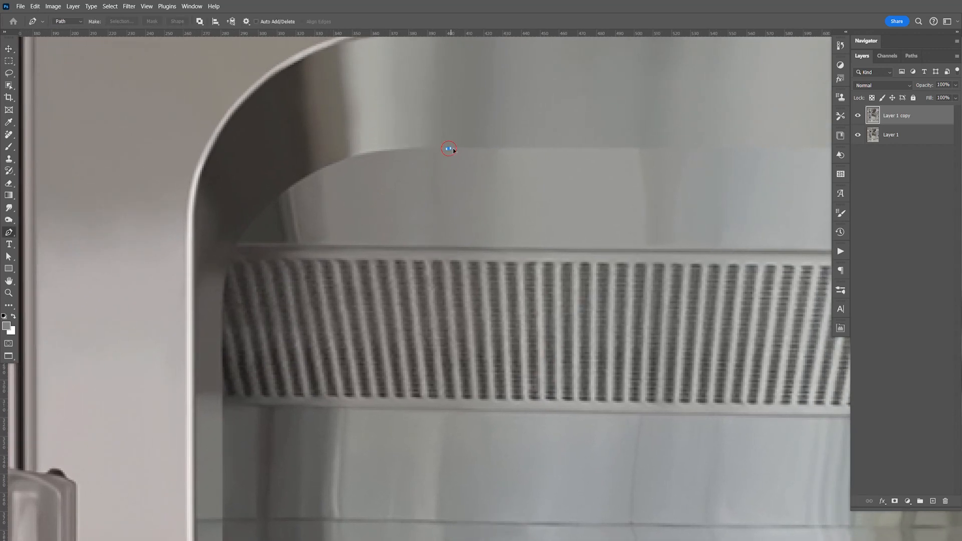
drag(484, 149, 547, 285)
drag(712, 271, 557, 296)
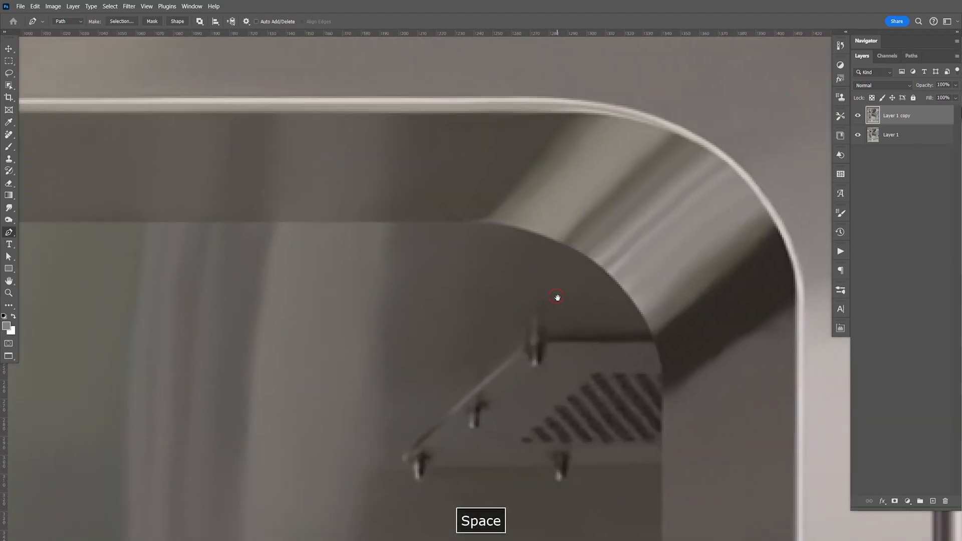
drag(460, 226, 502, 226)
drag(652, 316, 558, 155)
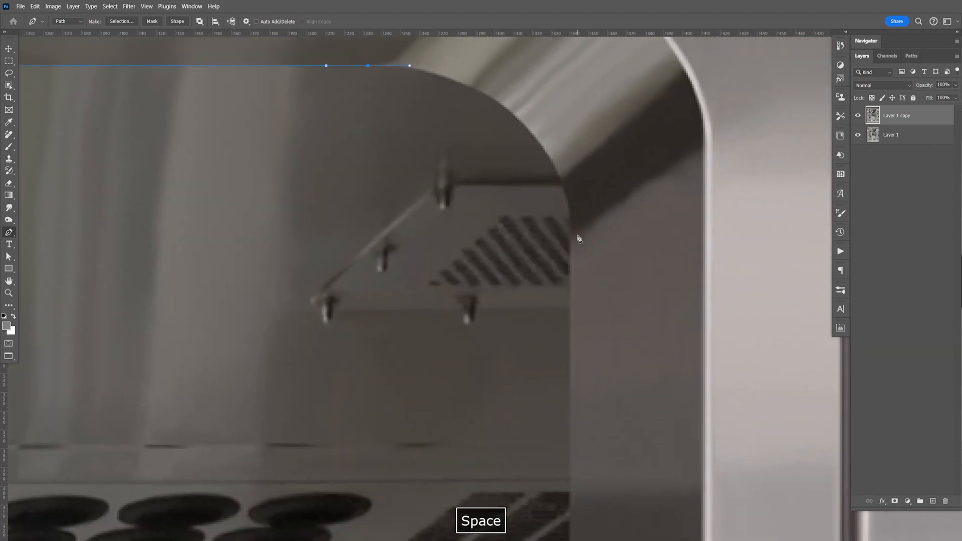
drag(572, 256, 604, 101)
Step: Continue the path down the doorway's right inner edge and around the lower right corner
drag(626, 430, 629, 118)
drag(631, 419, 633, 108)
drag(632, 402, 638, 101)
drag(631, 389, 651, 95)
drag(639, 374, 640, 115)
drag(641, 427, 645, 326)
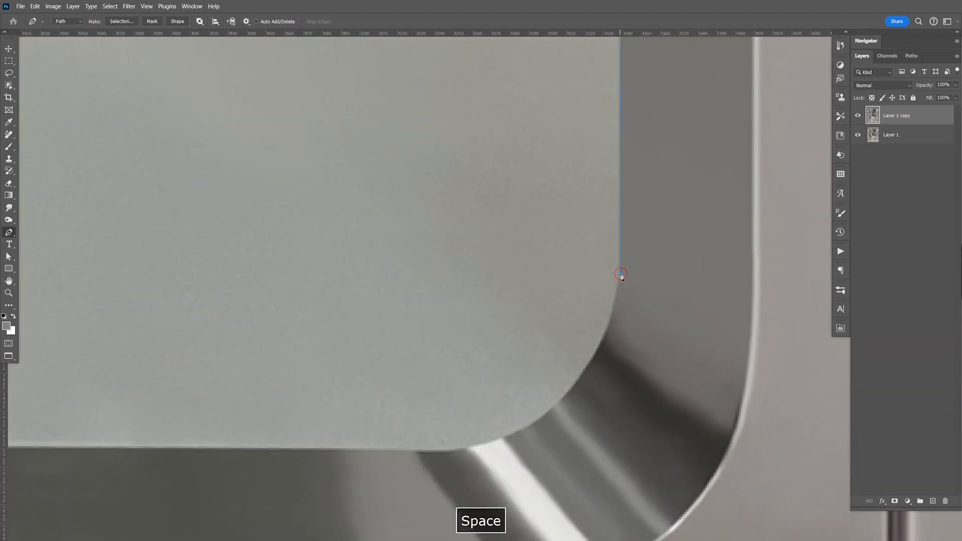
drag(621, 274, 621, 298)
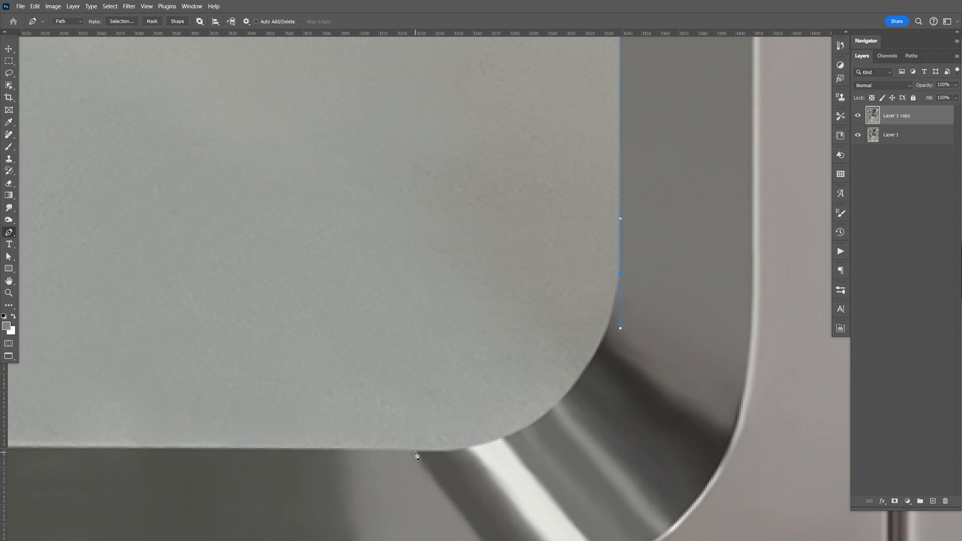
drag(393, 459, 261, 478)
Step: Continue the path along the doorway's lower inner edge and around the lower left corner
key(space)
drag(266, 361, 636, 329)
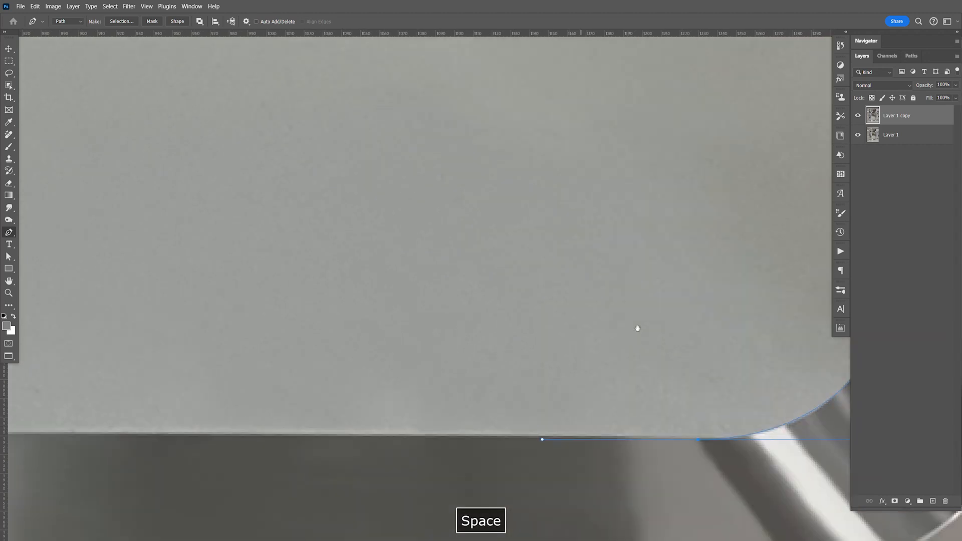
drag(150, 311, 401, 304)
drag(50, 300, 475, 298)
drag(225, 301, 457, 298)
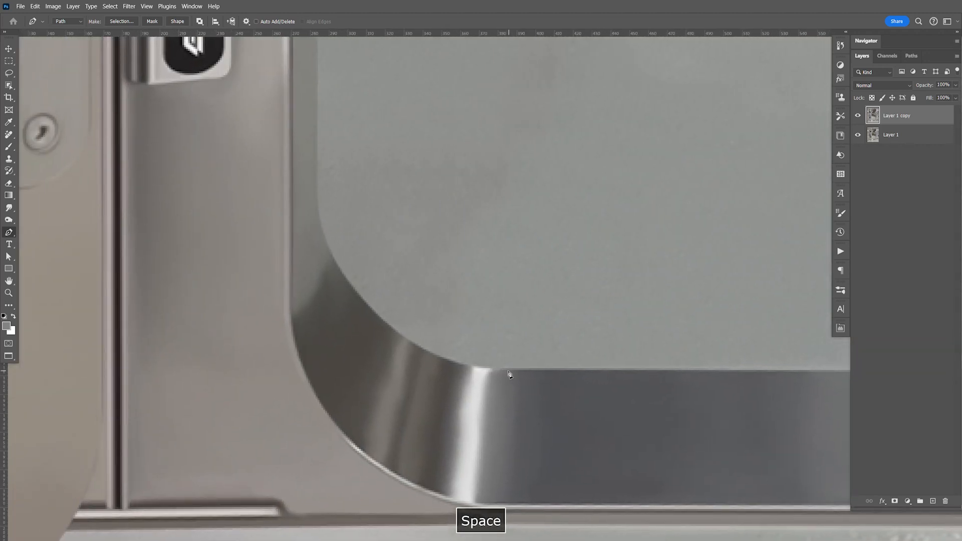
drag(507, 371, 464, 369)
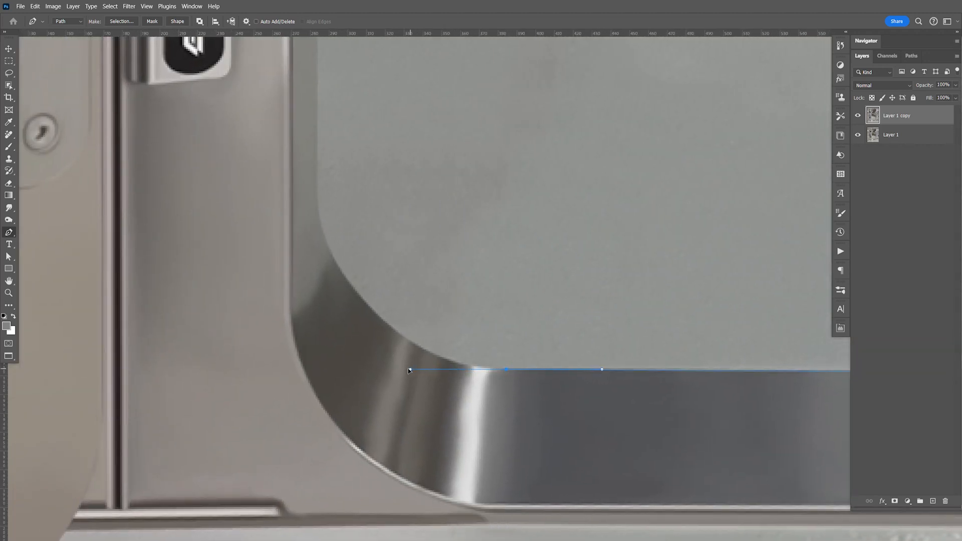
drag(318, 199, 319, 183)
Step: Run the path up the doorway's left inner edge and close it around the upper left corner
drag(311, 121, 310, 128)
drag(444, 123, 454, 312)
drag(450, 100, 463, 383)
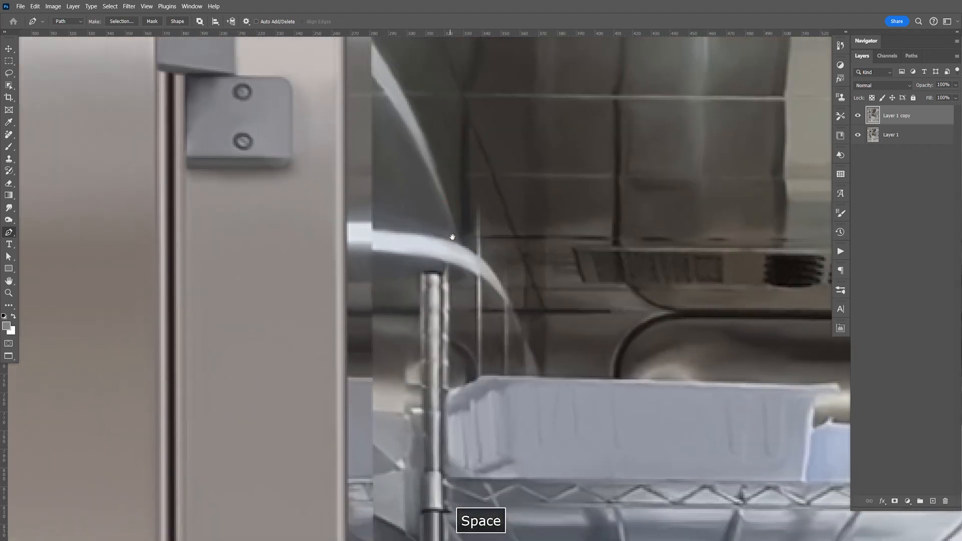
drag(451, 150, 455, 329)
drag(460, 75, 448, 244)
click(356, 297)
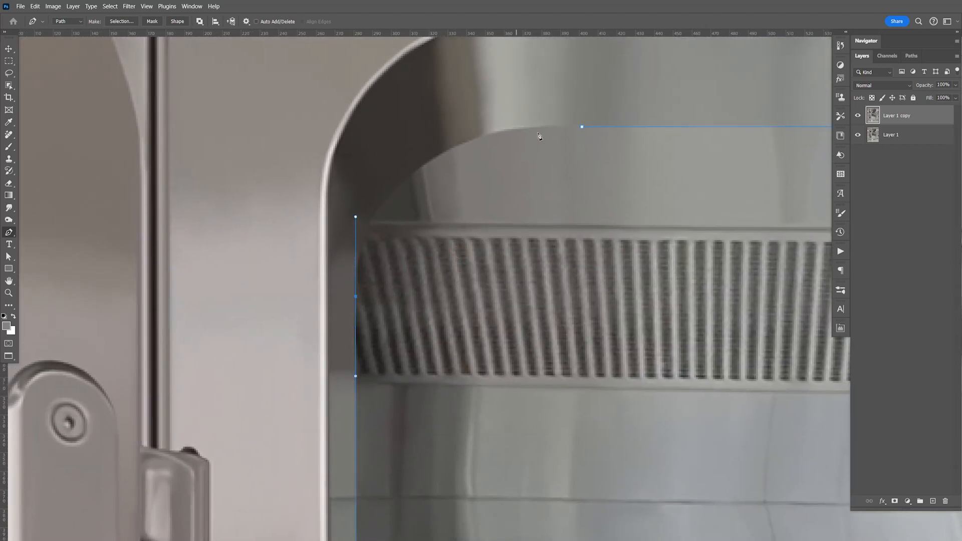
drag(582, 128, 757, 137)
Step: Convert the closed doorway path into a selection
key(ctrl+minus)
key(ctrl+minus)
key(ctrl+minus)
key(ctrl+minus)
key(ctrl+minus)
key(ctrl+minus)
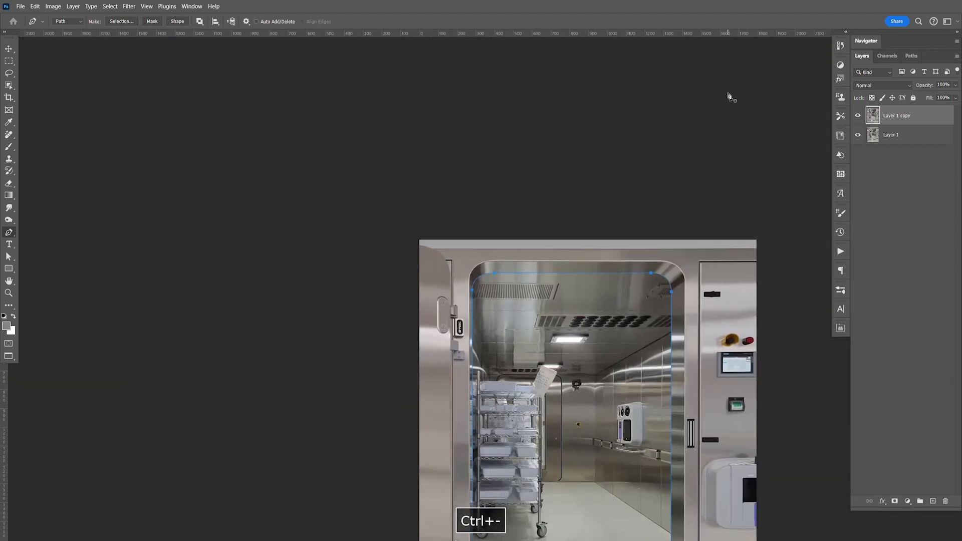
drag(576, 435, 445, 237)
right_click(445, 236)
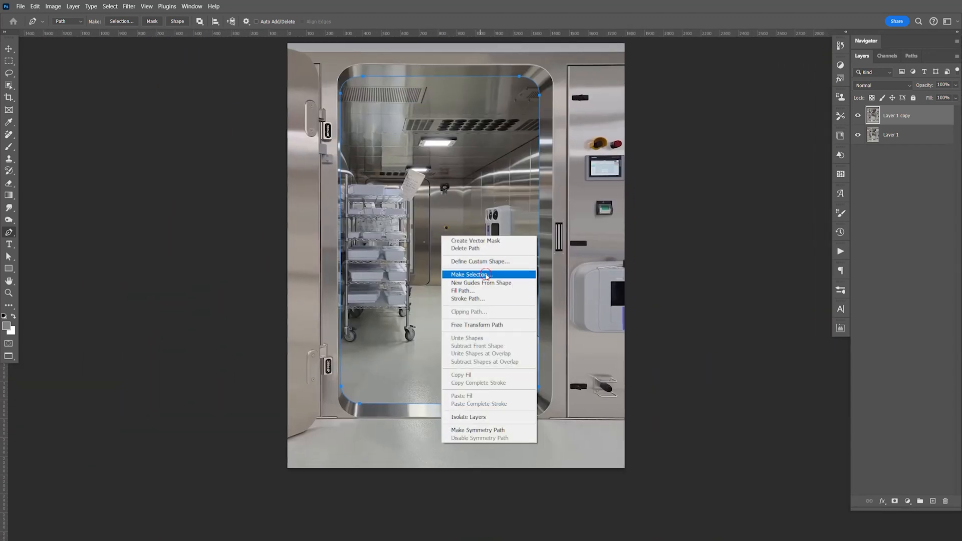
click(453, 275)
click(545, 155)
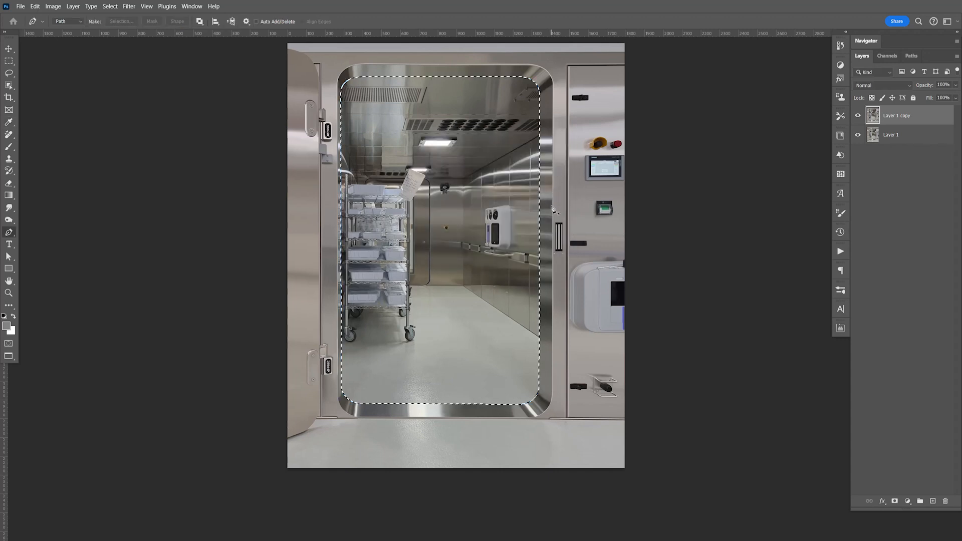
Step: Hide the original chamber layer, delete the selected doorway interior from the copy, and clear the selection
click(858, 135)
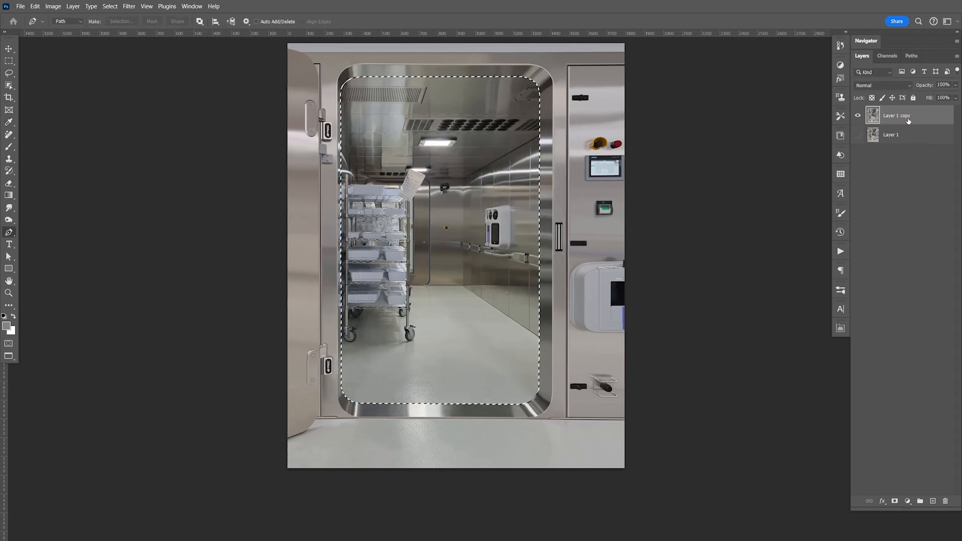
key(Delete)
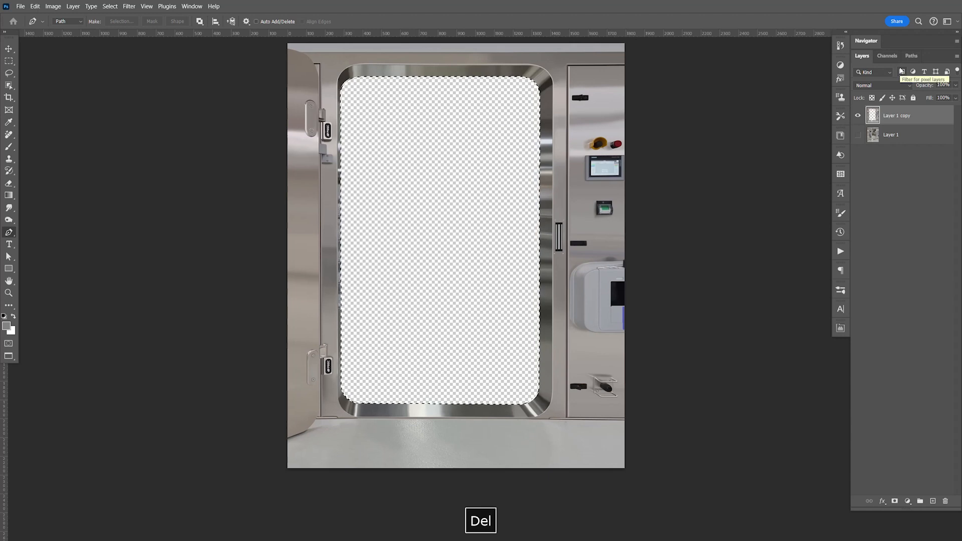
key(ctrl+d)
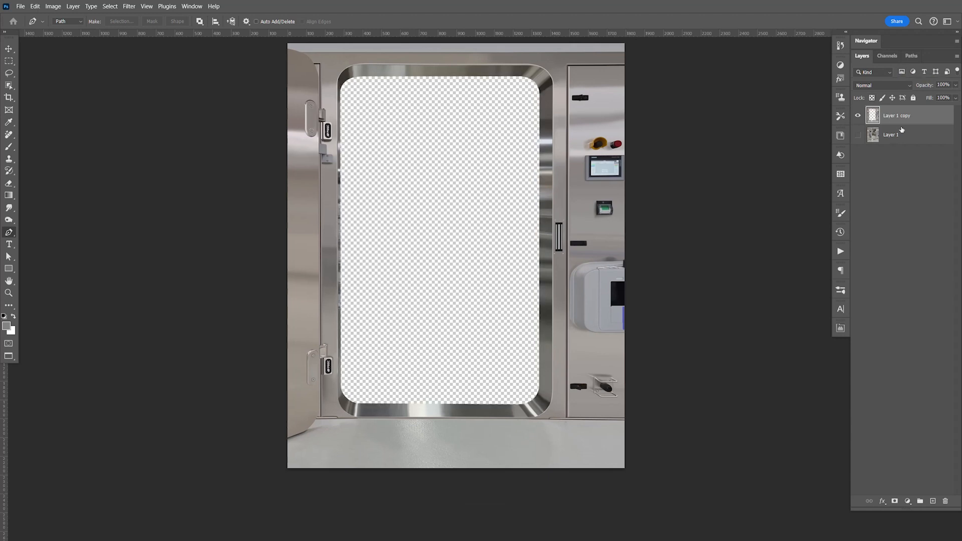
Step: Copy the entire cut-out door frame layer and switch to the hooded man composite document
key(ctrl+a)
key(ctrl+c)
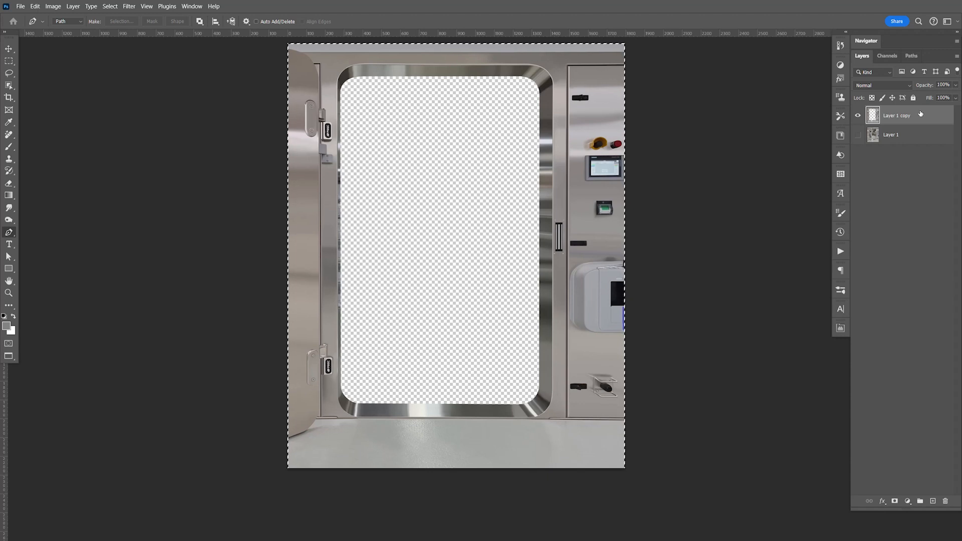
key(ctrl+Tab)
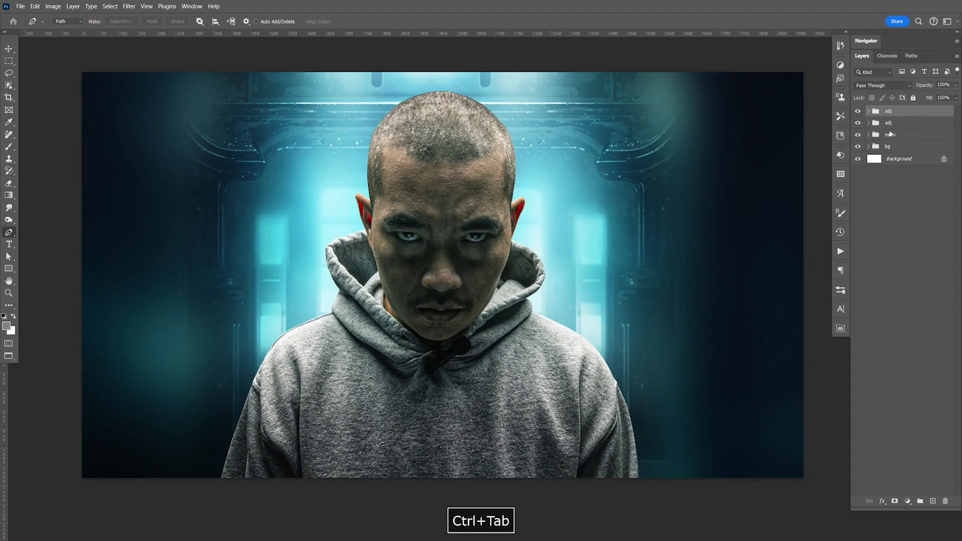
Step: Move Layer 1 copy 2 into the upper adj group, delete the emptied adj group, and collapse the remaining one
click(869, 111)
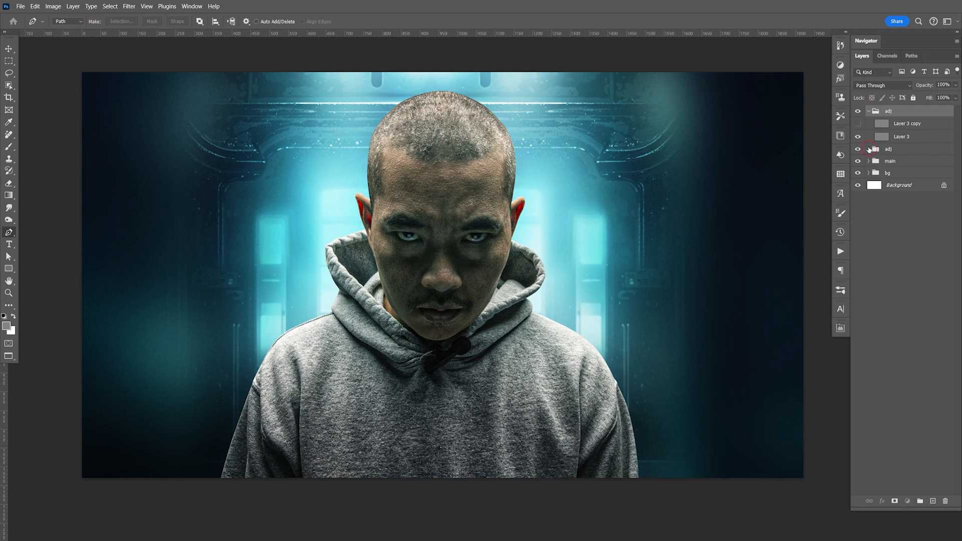
click(870, 150)
click(912, 162)
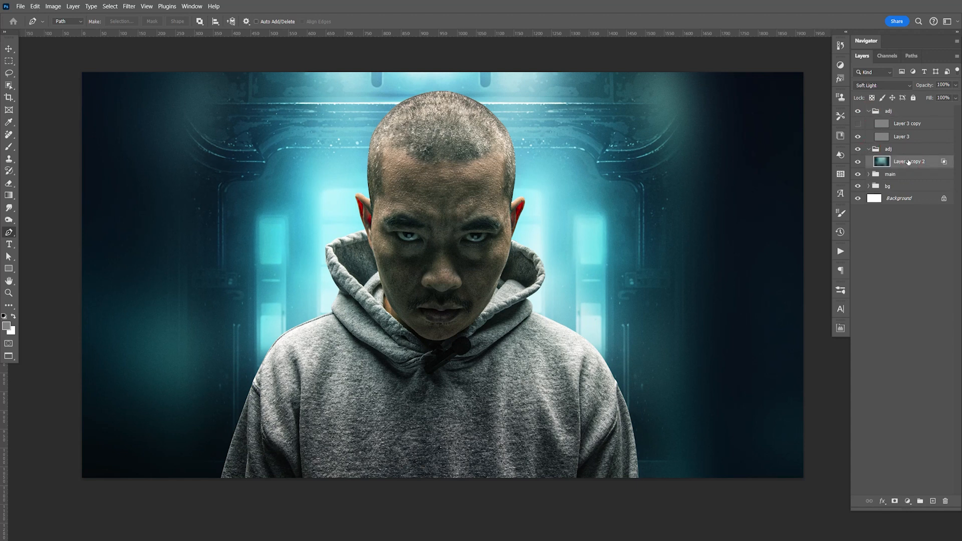
drag(905, 164, 922, 151)
key(Delete)
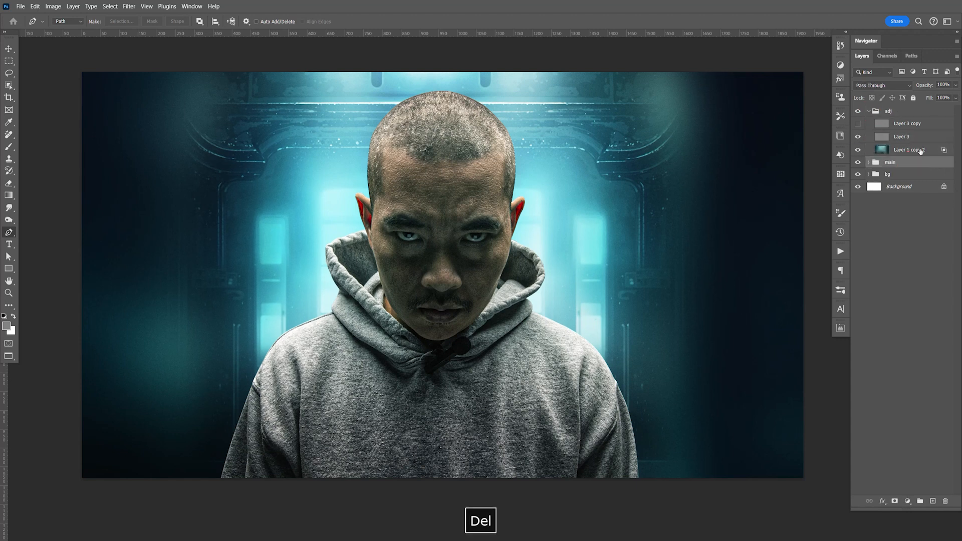
click(874, 112)
click(870, 112)
click(906, 124)
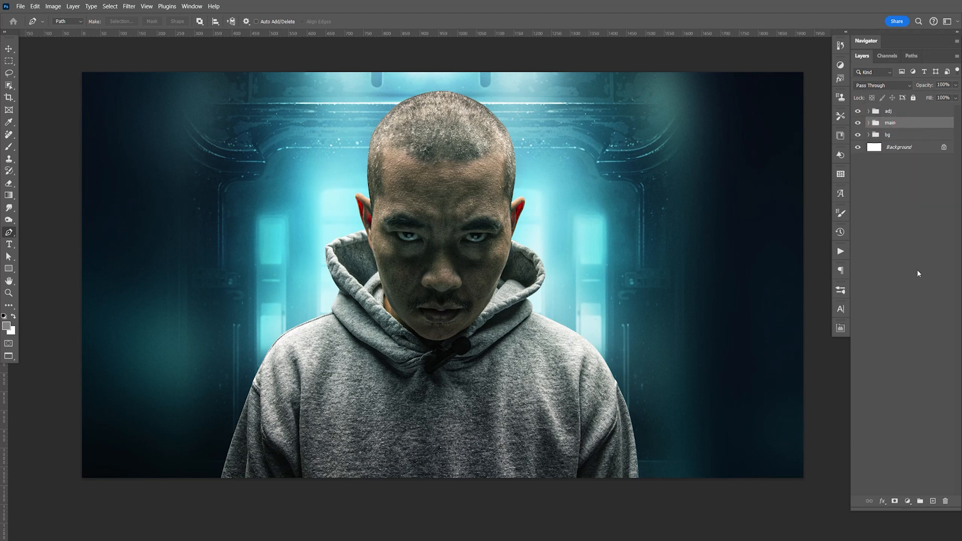
Step: Paste the cut-out door frame into a new group above main and position it so the doorway surrounds the man
click(920, 502)
key(ctrl+v)
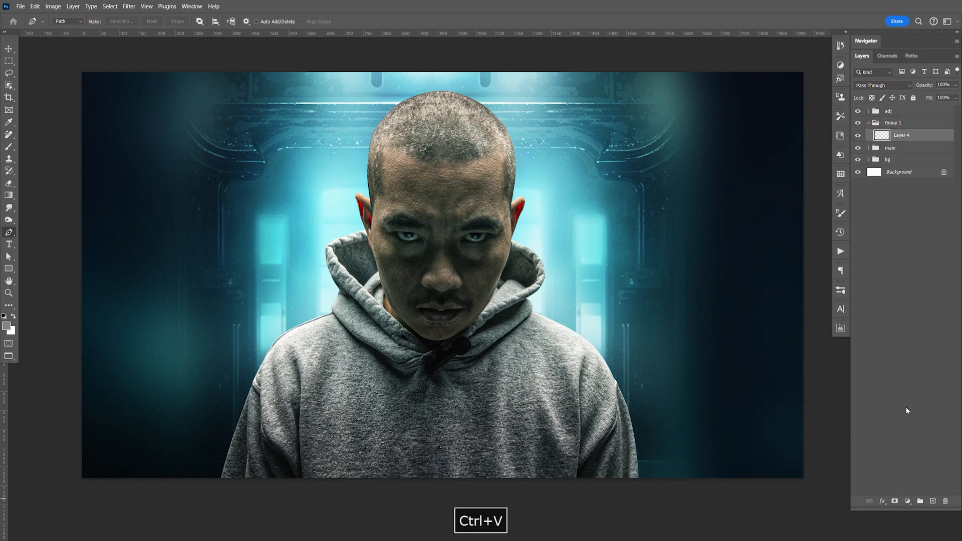
drag(654, 374, 676, 316)
key(Down)
key(Down)
key(Down)
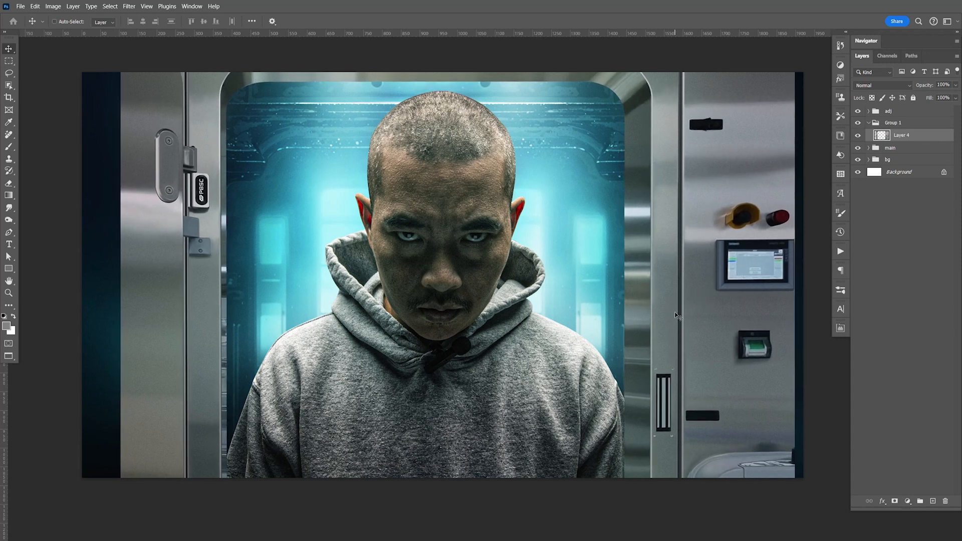
drag(716, 169, 713, 301)
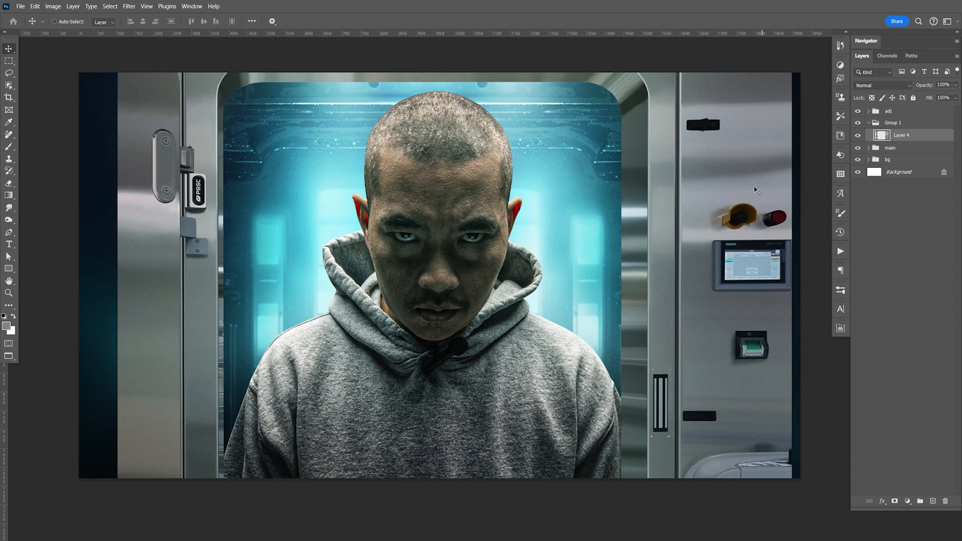
Step: Outline the control panel wall beside the door frame's right post with the Polygonal Lasso and hide it with an inverted layer mask
key(l)
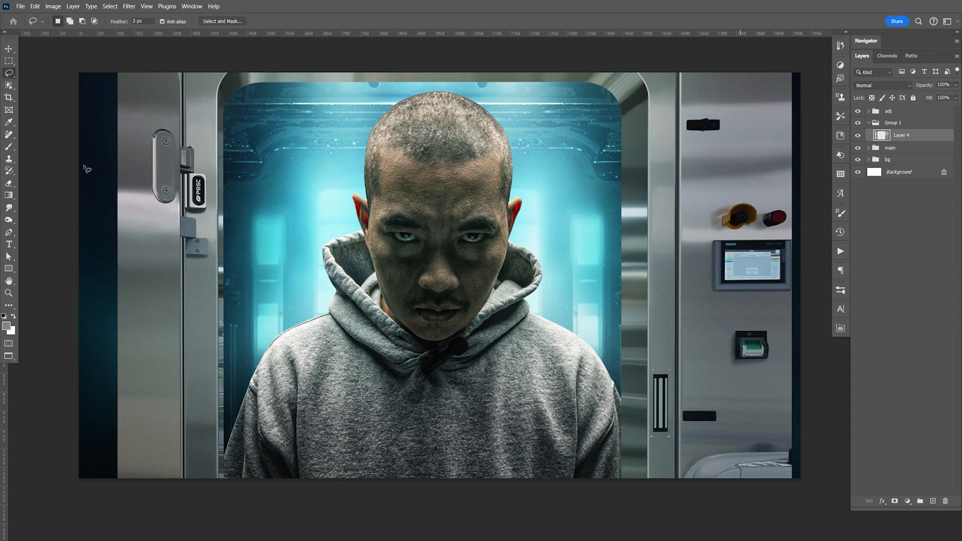
right_click(11, 75)
click(45, 82)
click(719, 47)
click(680, 51)
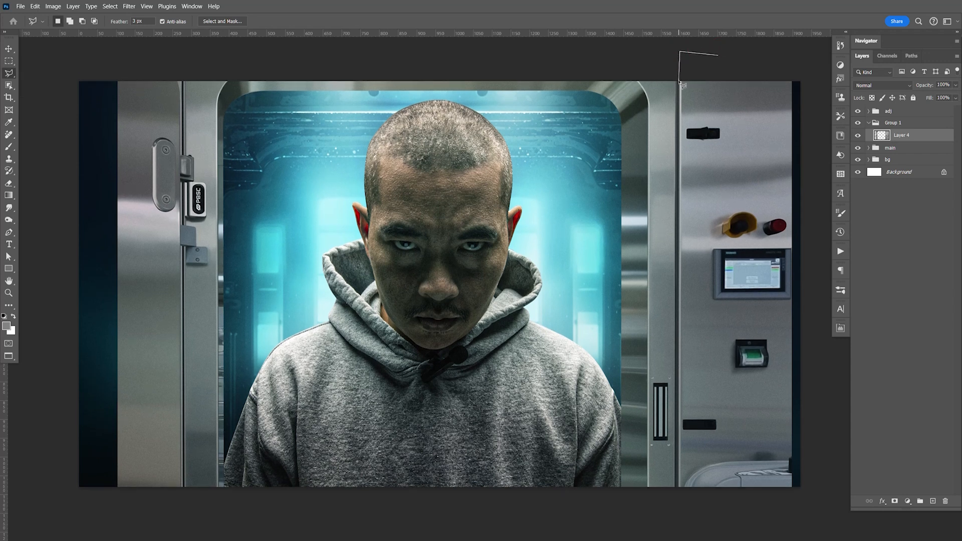
click(677, 514)
click(825, 505)
click(815, 64)
double_click(786, 66)
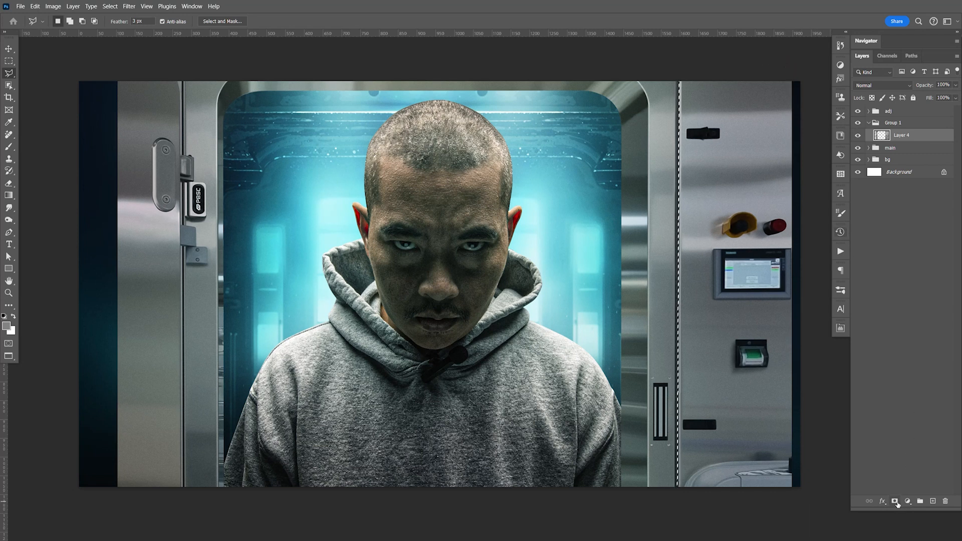
click(896, 502)
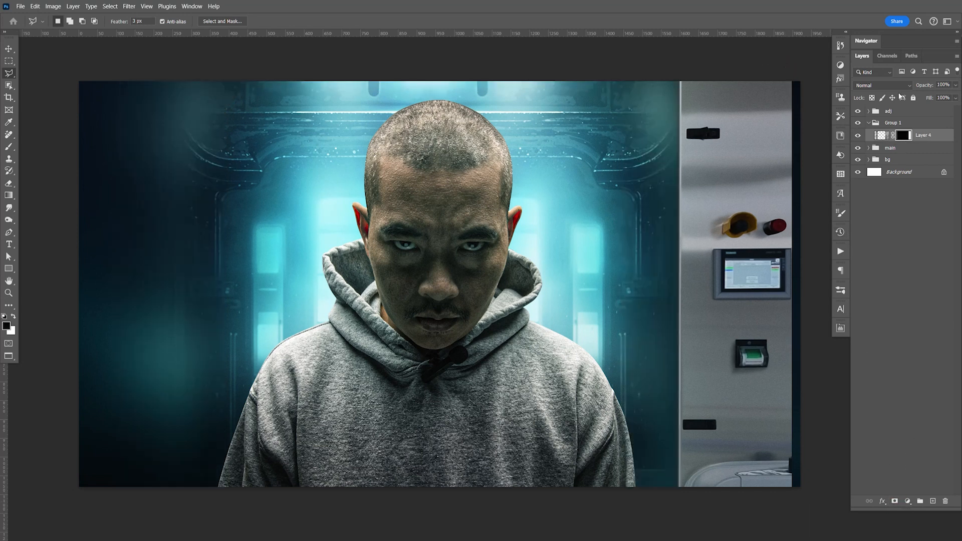
key(ctrl+i)
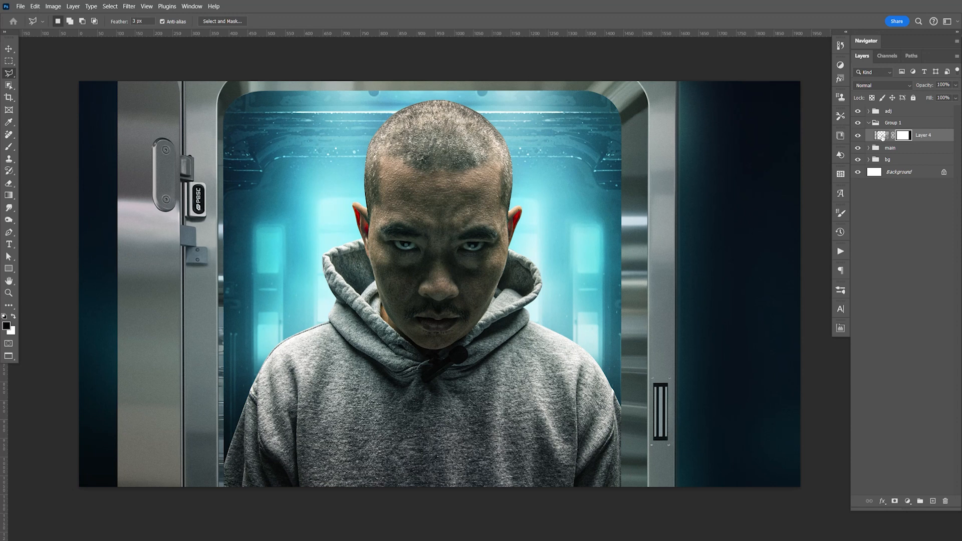
Step: Duplicate the masked door frame layer, hide the original and rename it master, and make the copy active
key(ctrl+j)
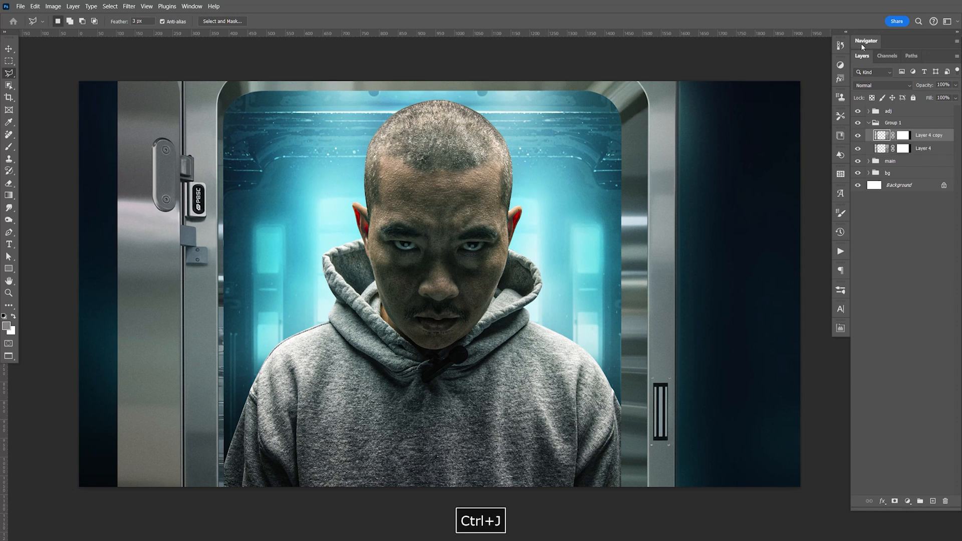
click(859, 149)
double_click(922, 148)
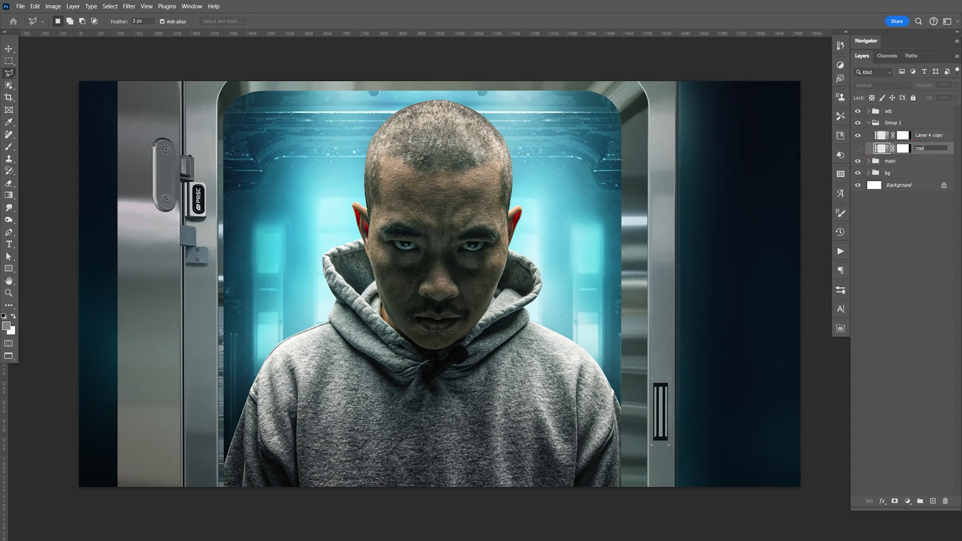
key(Return)
click(883, 136)
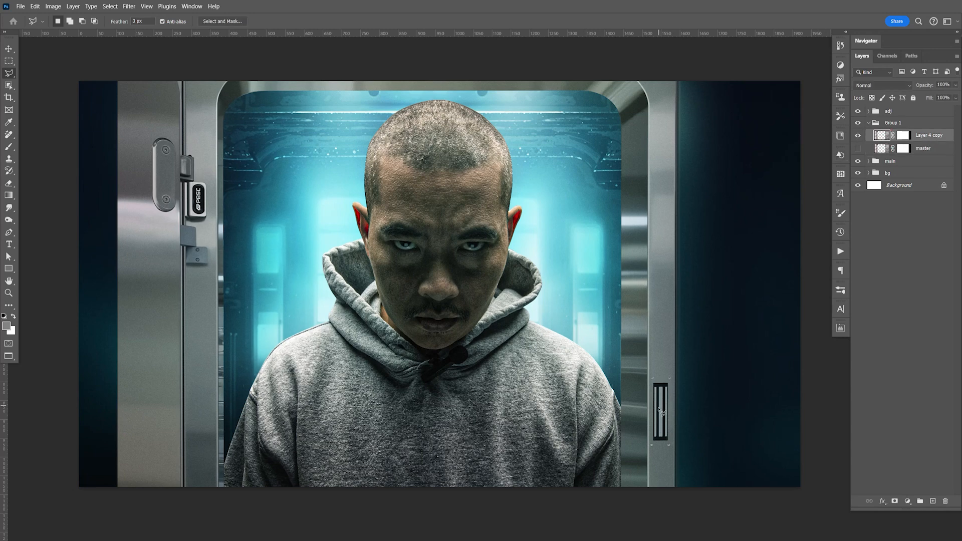
Step: Examine the striped slot on the door frame's right post up close, and the frame's fit around the man
key(z)
drag(664, 409, 715, 430)
key(space)
drag(723, 488, 630, 304)
key(ctrl+1)
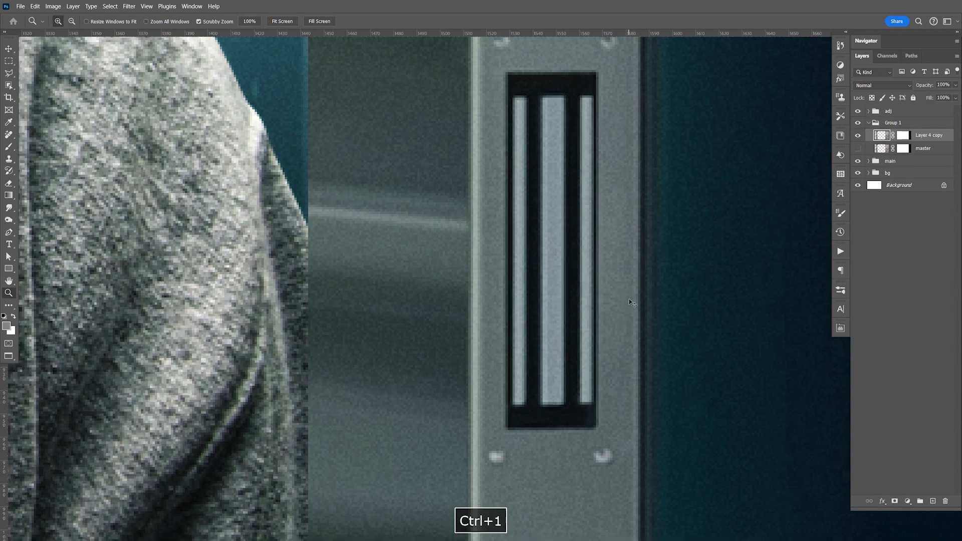
key(space)
drag(602, 298, 653, 343)
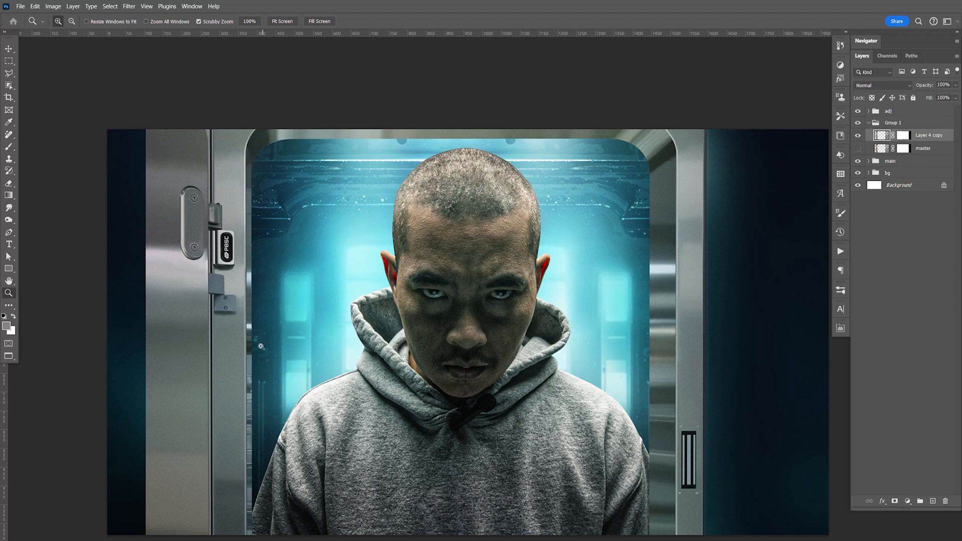
key(space)
drag(281, 432, 279, 373)
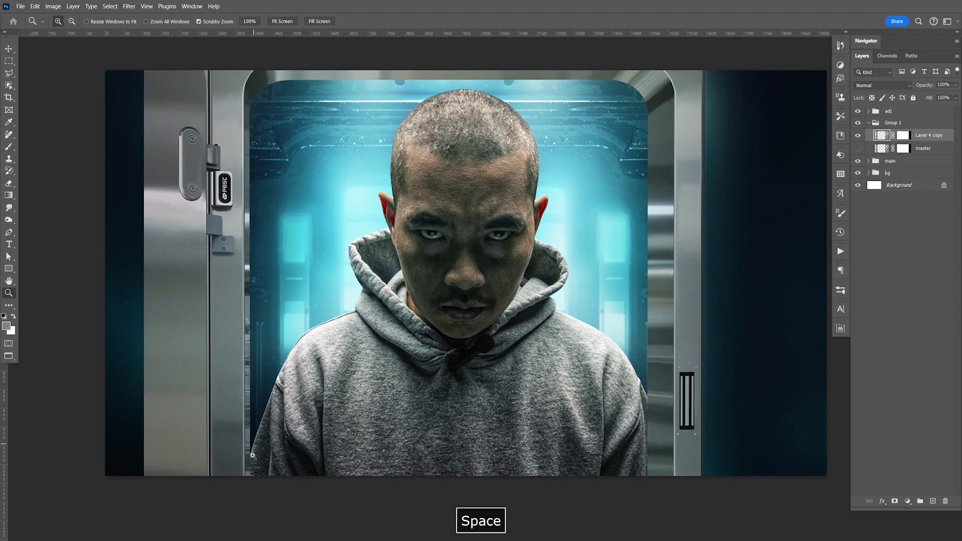
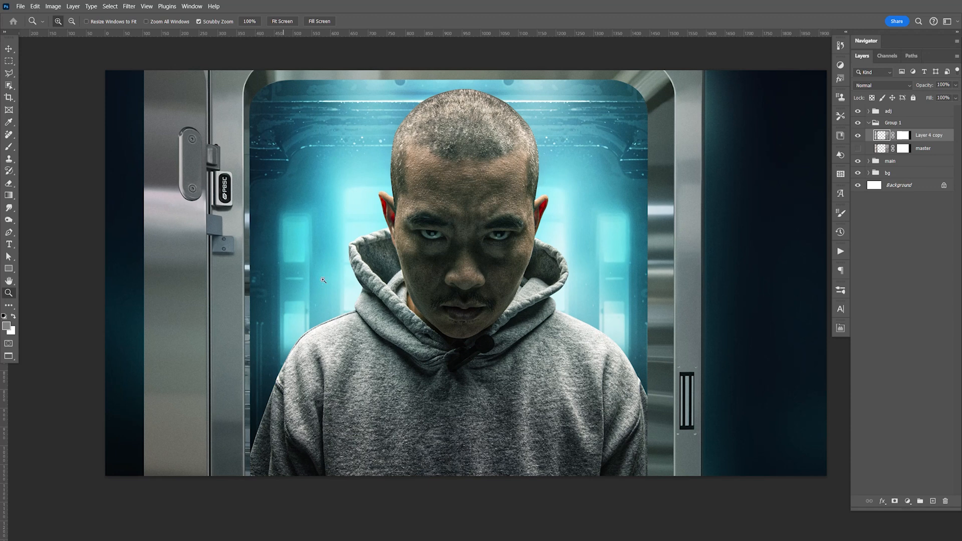
Step: Save the cut-out door frame document as Chamber in Photoshop format in the Stock Photos folder, close it and return to the composite
key(ctrl+Tab)
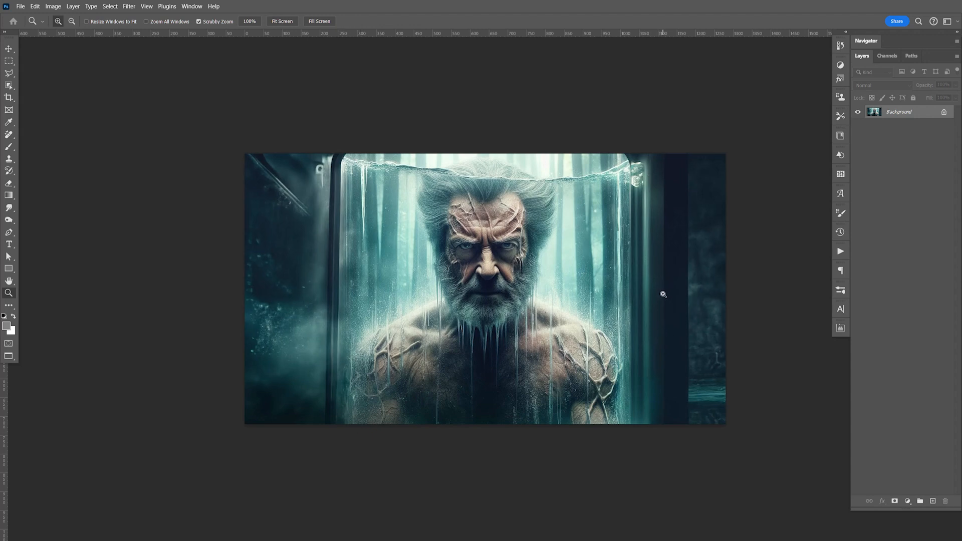
key(ctrl+Tab)
key(ctrl+s)
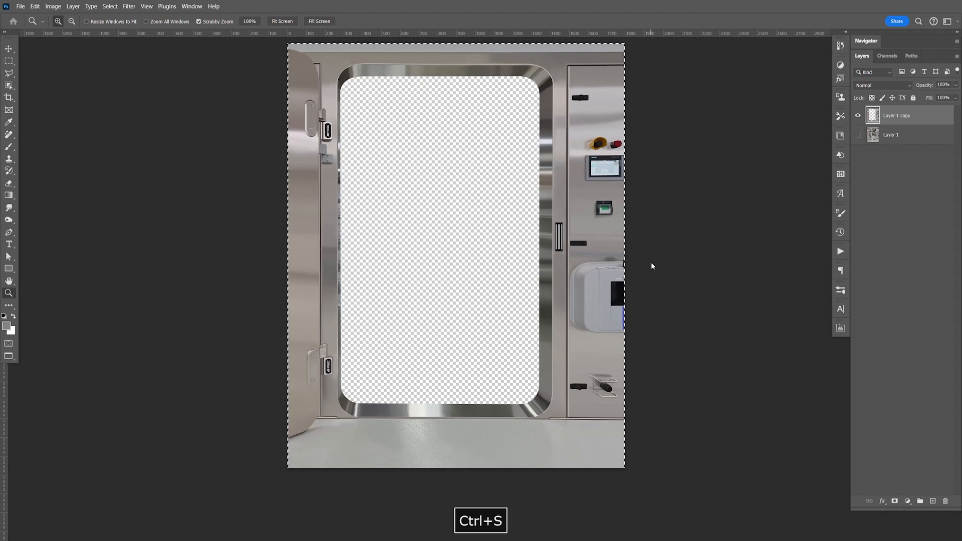
click(459, 496)
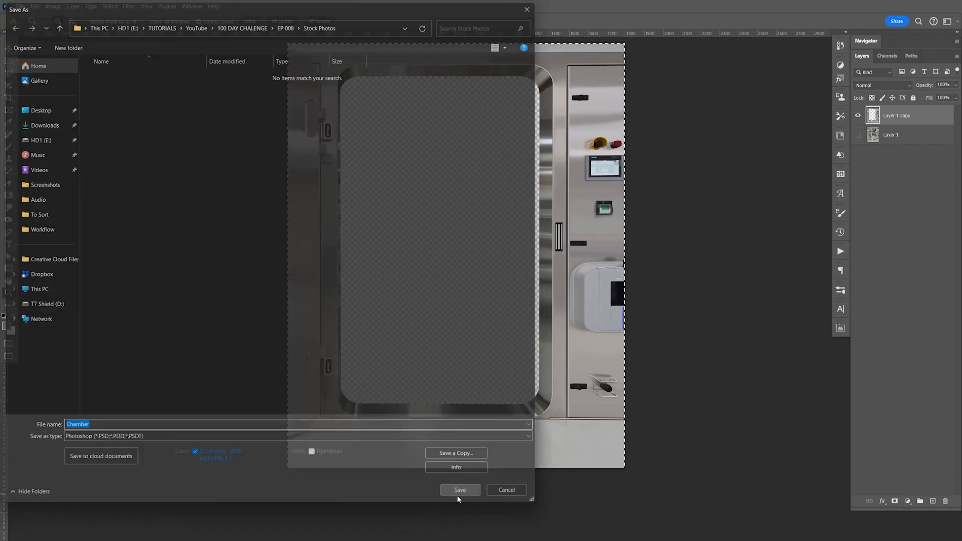
key(ctrl+w)
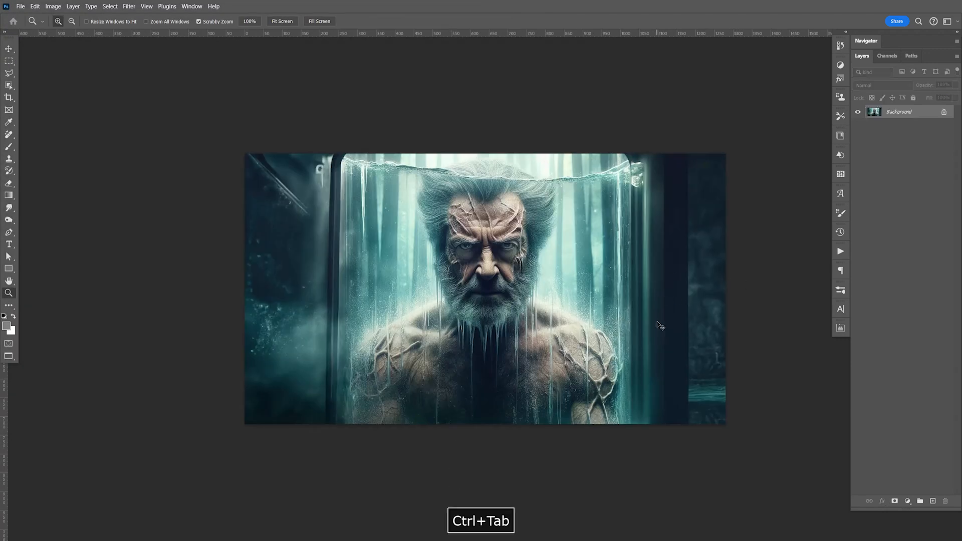
key(ctrl+Tab)
key(ctrl+Tab)
key(ctrl+Tab)
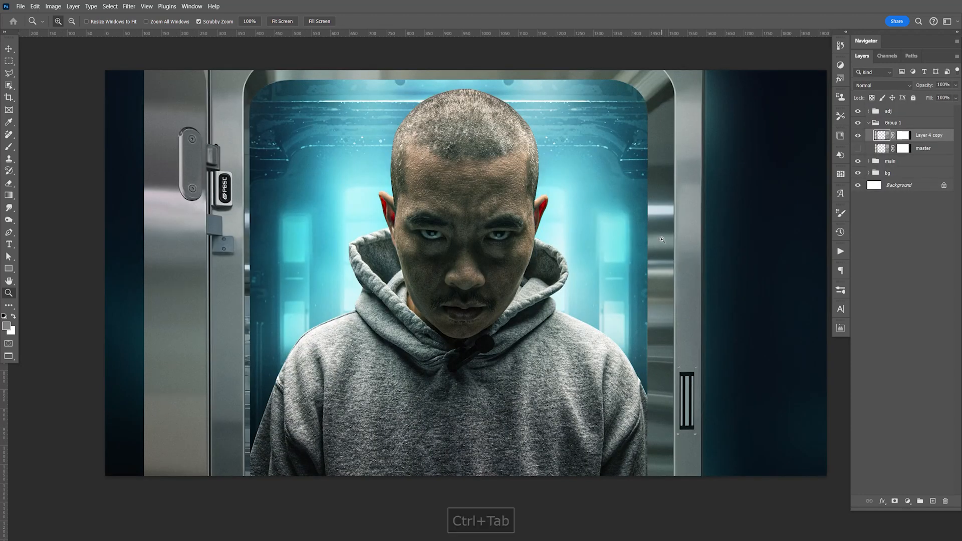
Step: Erase the striped slot and its four screws from the door frame's right post with the Remove tool at size 15
key(ctrl+equal)
key(ctrl+equal)
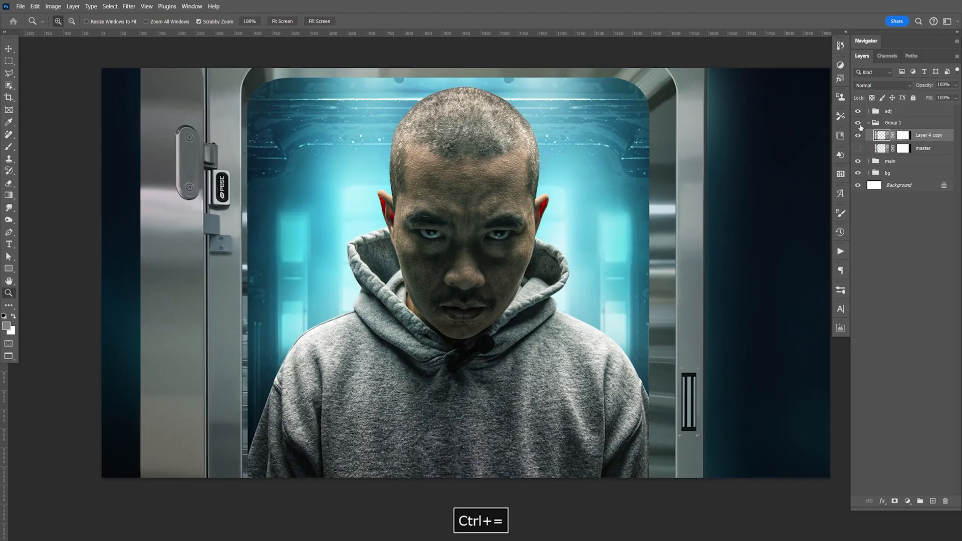
key(space)
drag(663, 330, 522, 230)
drag(752, 381, 561, 287)
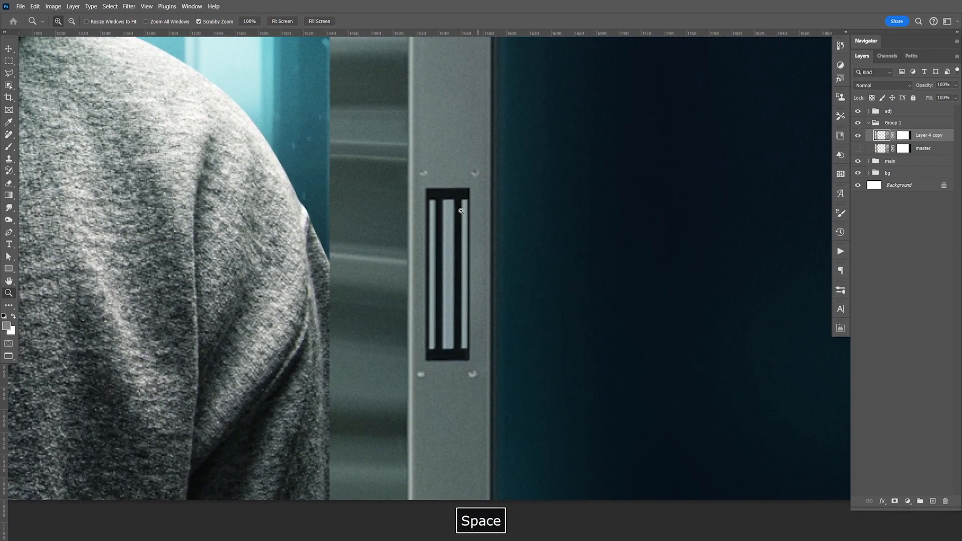
right_click(9, 135)
click(40, 145)
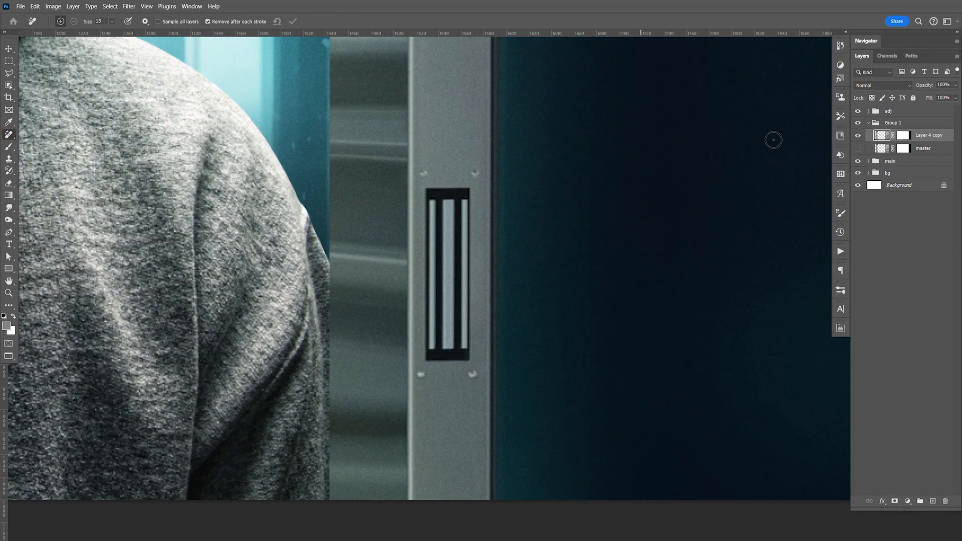
mouse_move(420, 173)
mouse_down()
mouse_move(473, 172)
mouse_move(472, 379)
mouse_move(423, 378)
mouse_move(426, 176)
mouse_up()
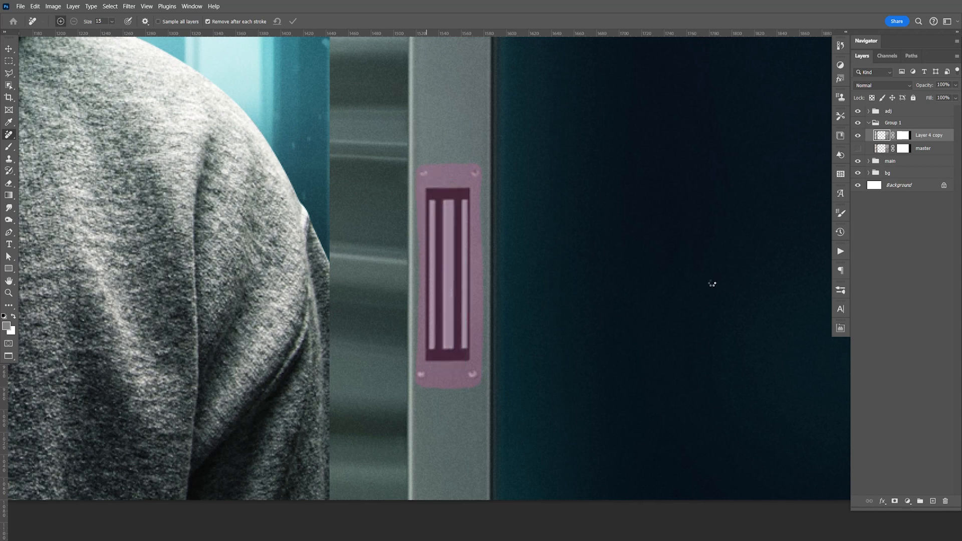
key(F9)
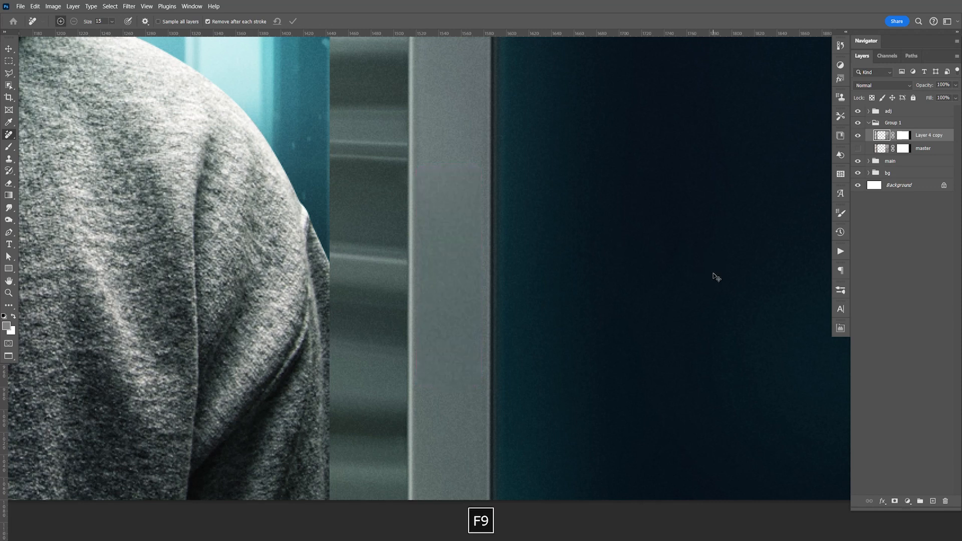
key(ctrl+1)
key(space)
drag(598, 285, 628, 294)
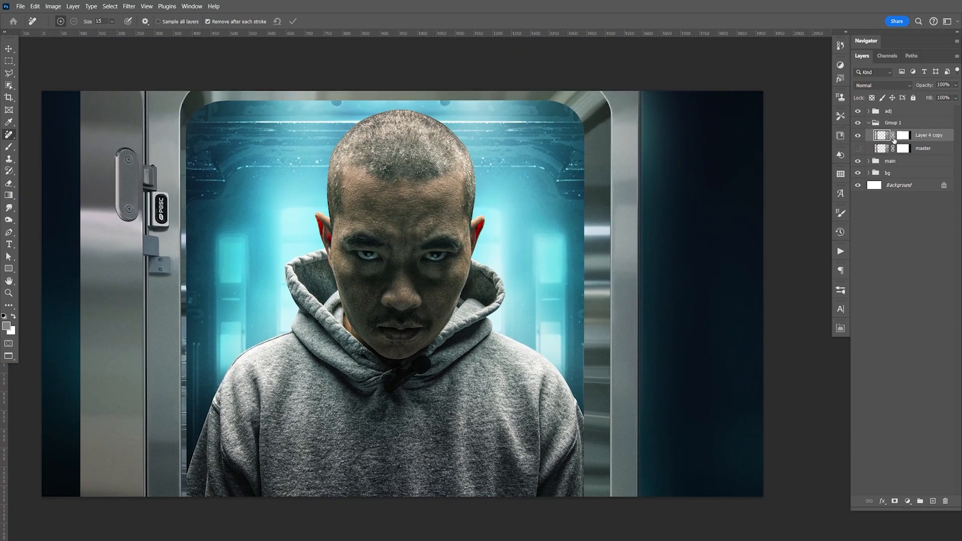
Step: Hide the door frame's left side by painting its mask black with a soft 500 px brush at 0% hardness, and apply the mask
right_click(900, 137)
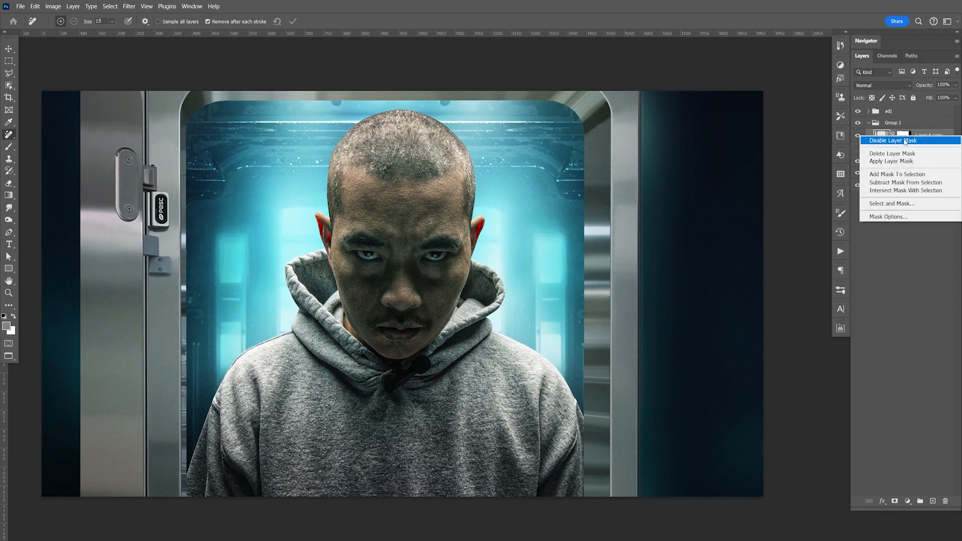
click(913, 118)
click(904, 136)
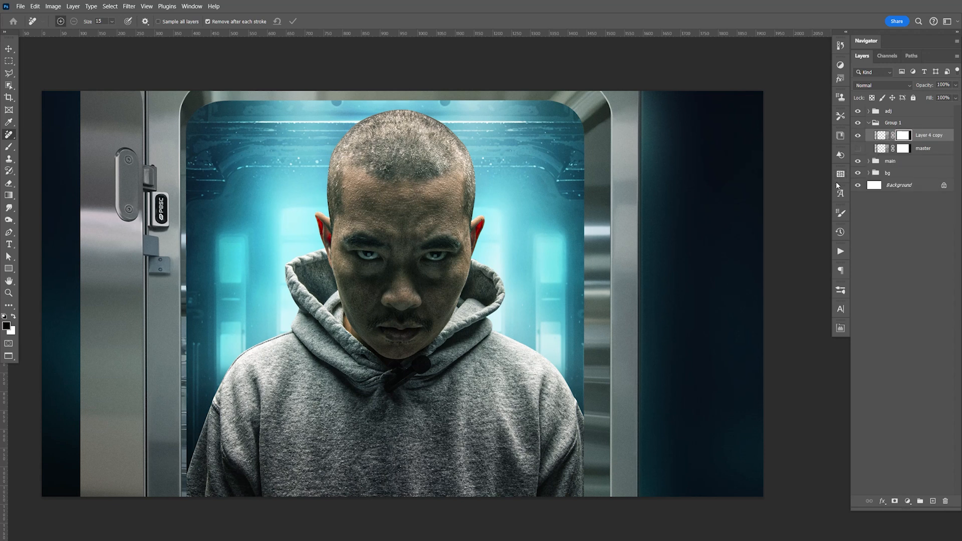
key(b)
key(space)
drag(165, 389, 244, 350)
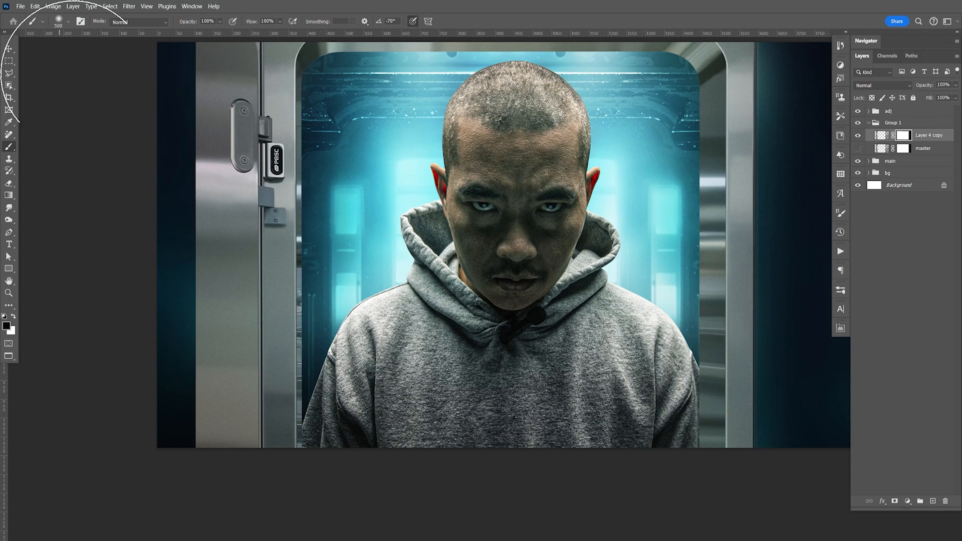
click(69, 22)
drag(54, 73, 42, 75)
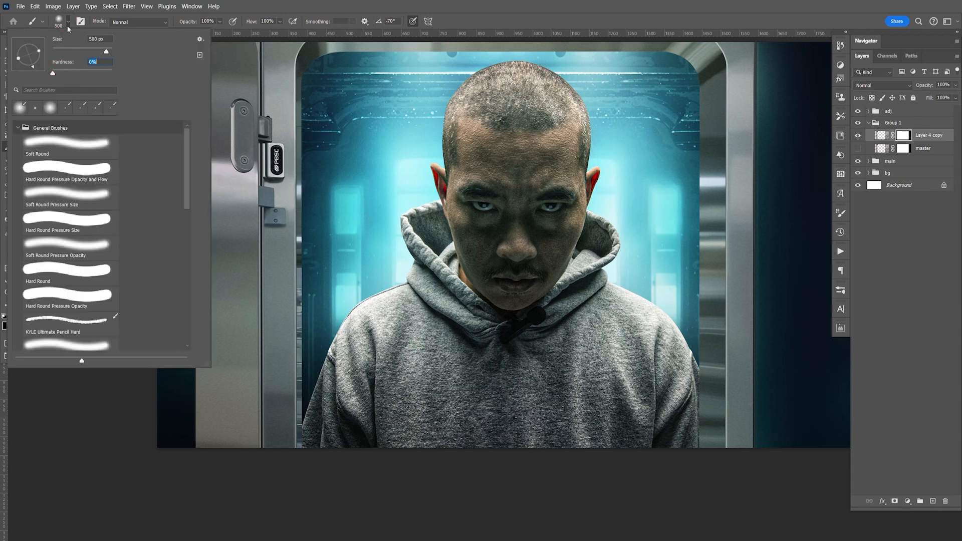
click(68, 23)
mouse_move(254, 393)
mouse_down()
mouse_move(232, 420)
mouse_move(219, 128)
mouse_move(249, 216)
mouse_up()
key(space)
mouse_move(254, 157)
mouse_down()
mouse_move(350, 137)
mouse_move(314, 139)
mouse_move(277, 208)
mouse_up()
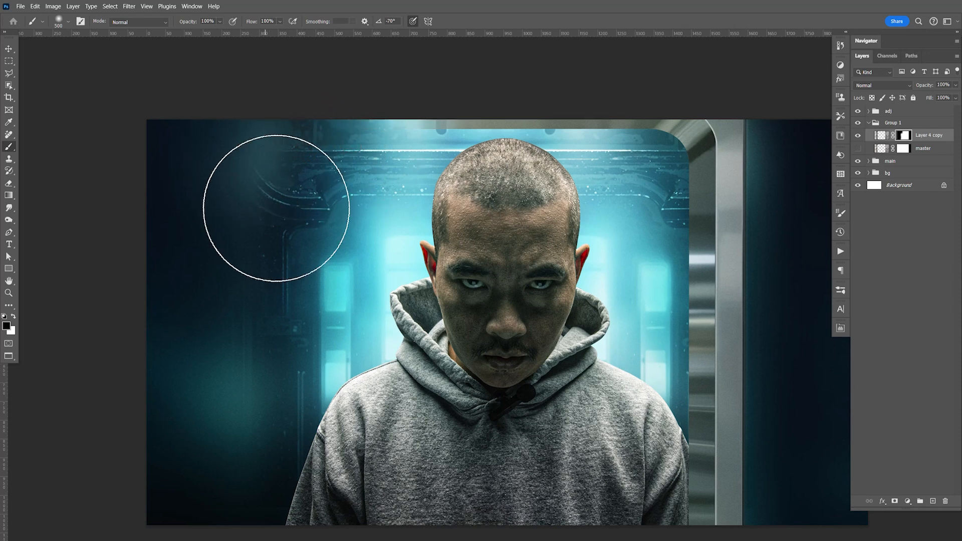
right_click(904, 139)
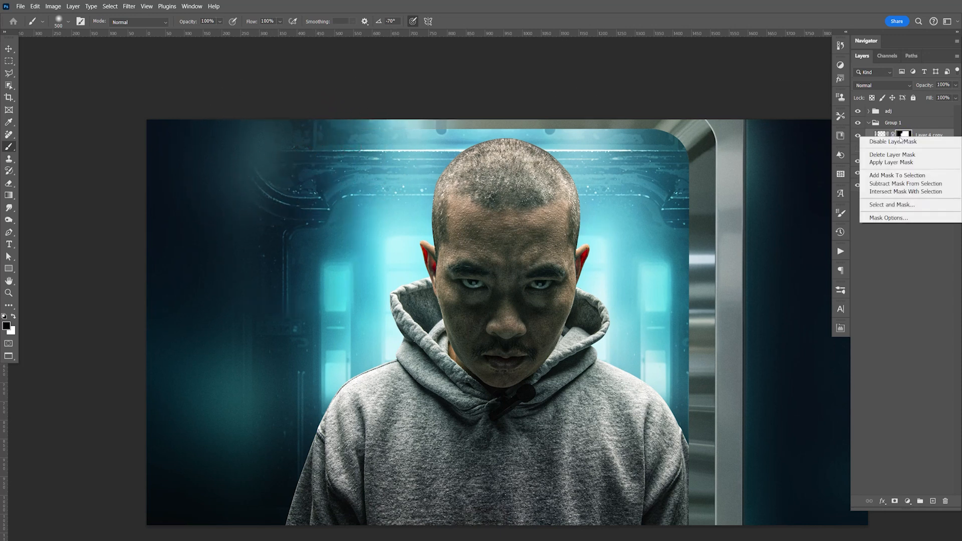
click(902, 154)
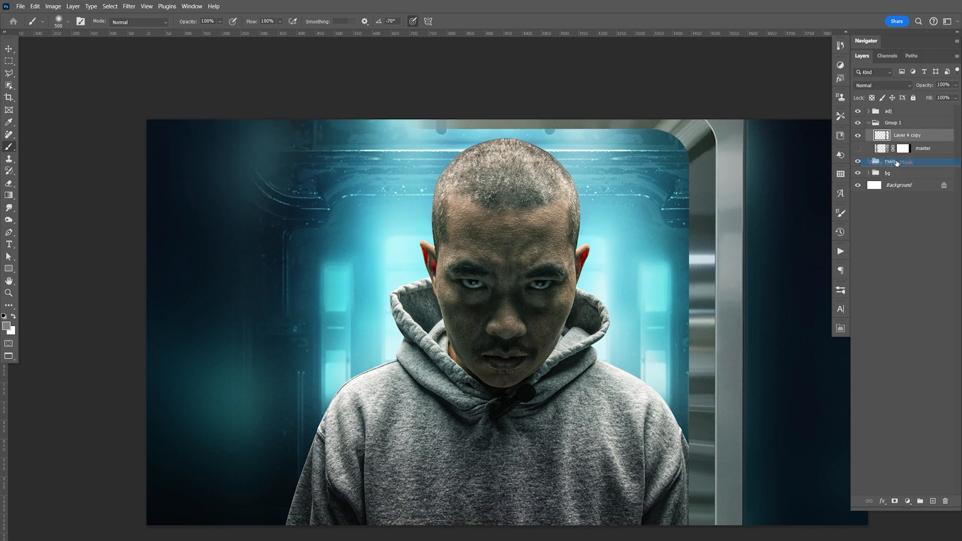
Step: Duplicate the right half of the door frame, flip the copy horizontally and move it left to complete a symmetrical doorway
key(ctrl+j)
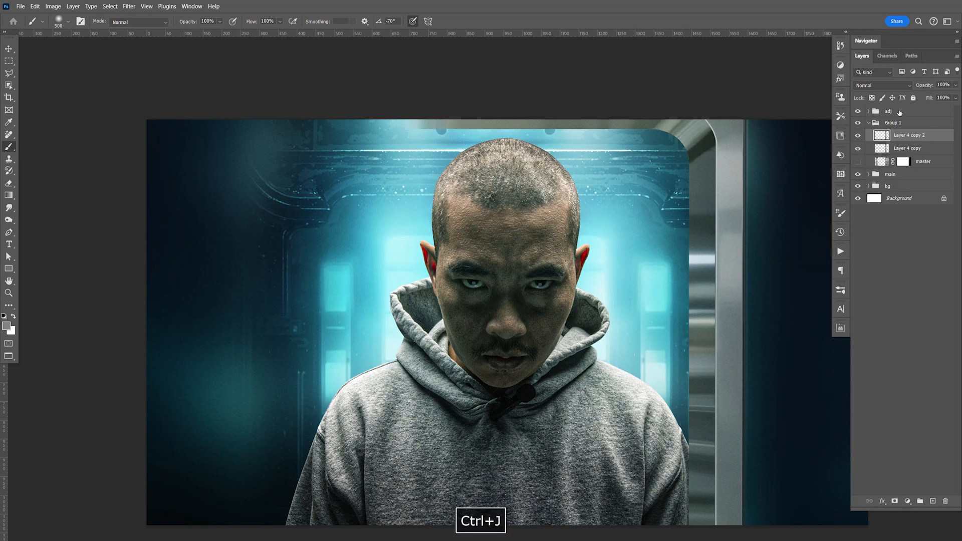
key(ctrl+t)
right_click(580, 239)
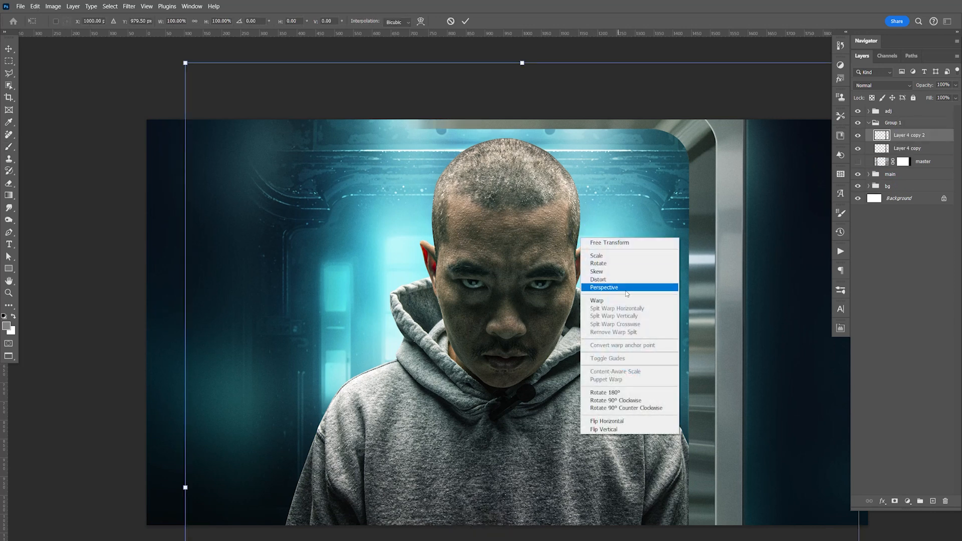
click(626, 422)
key(Return)
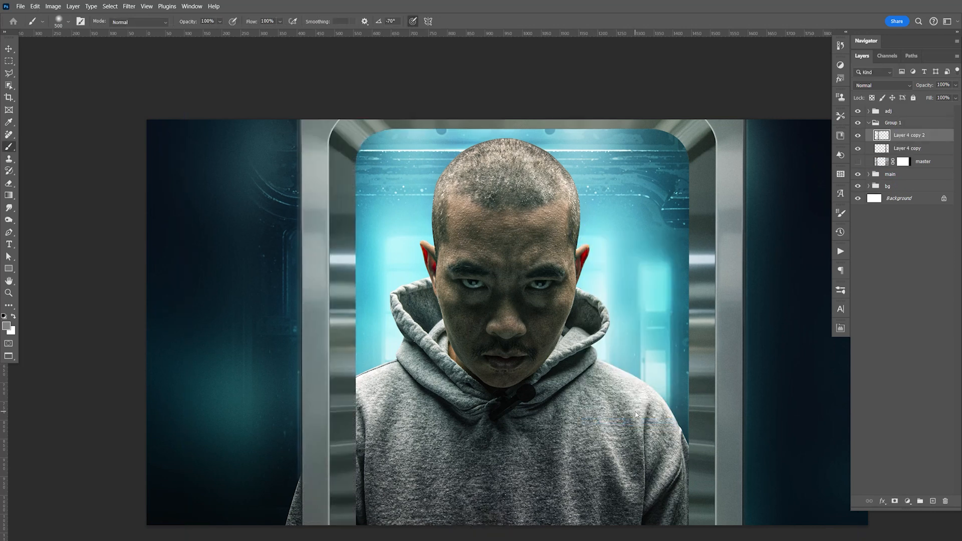
drag(628, 320, 577, 339)
drag(759, 266, 697, 233)
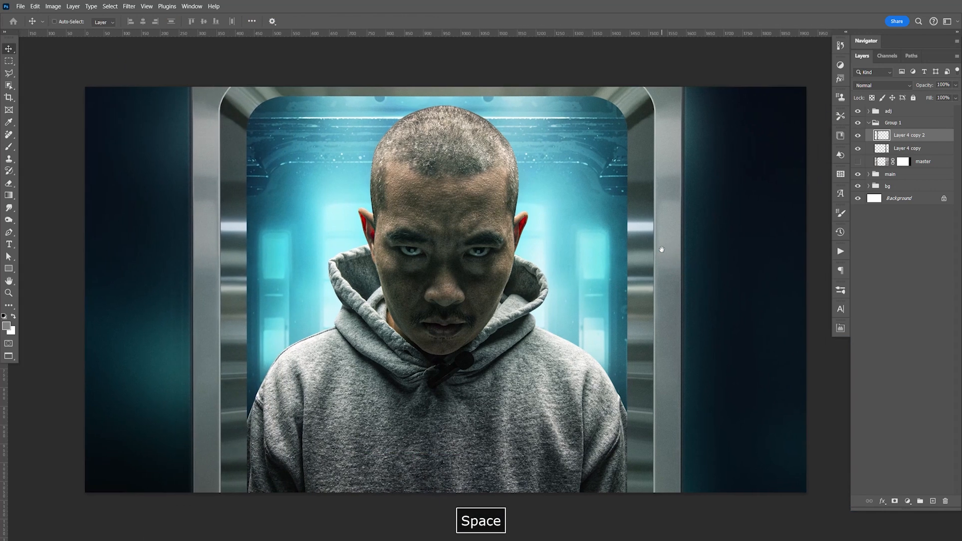
Step: Select the Background layer, review the snapping options and place a vertical guide at the canvas's horizontal centre
click(905, 149)
shift+click(916, 137)
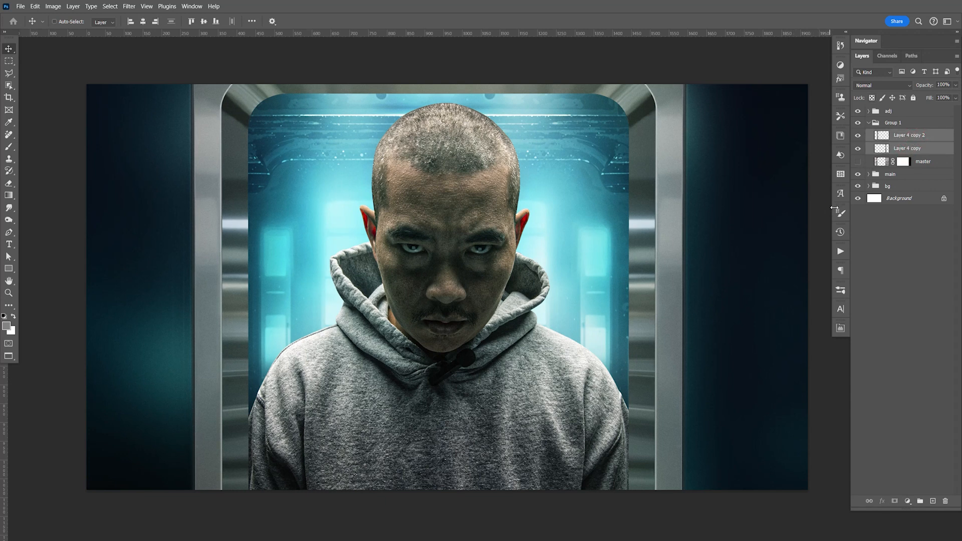
click(902, 198)
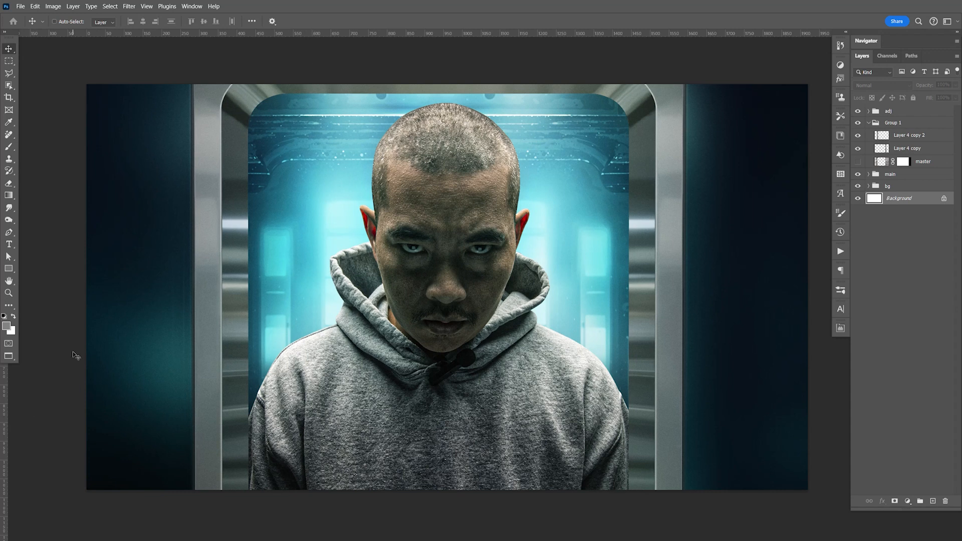
key(ctrl+r)
key(ctrl+r)
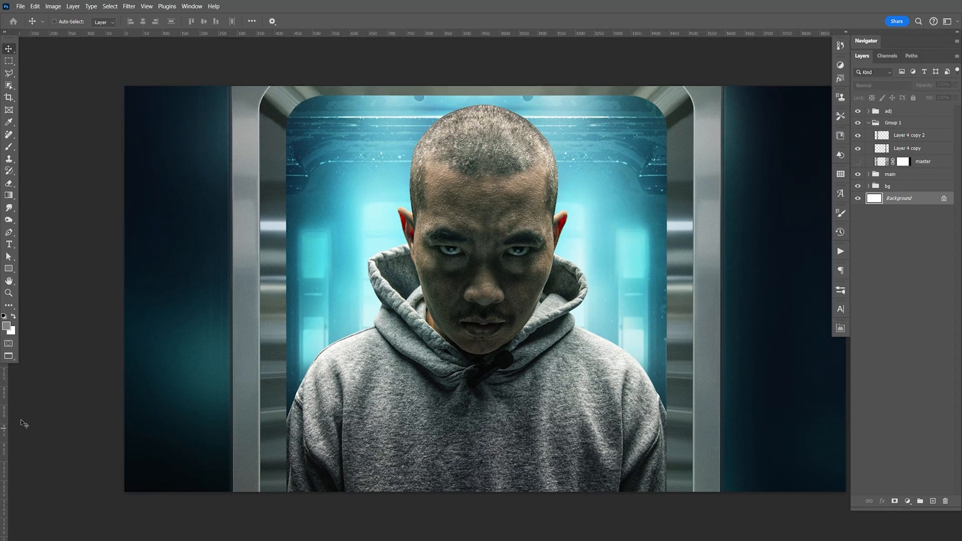
click(147, 7)
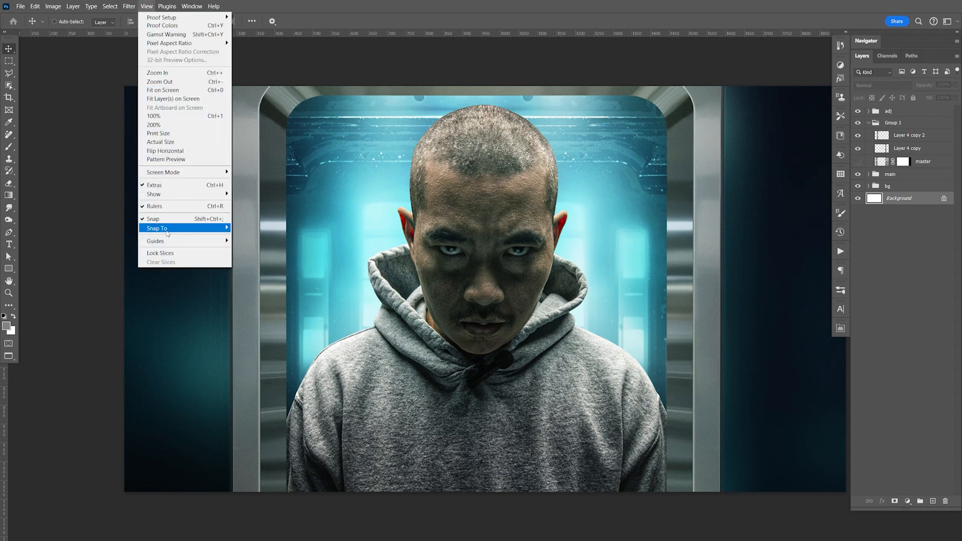
mouse_move(161, 228)
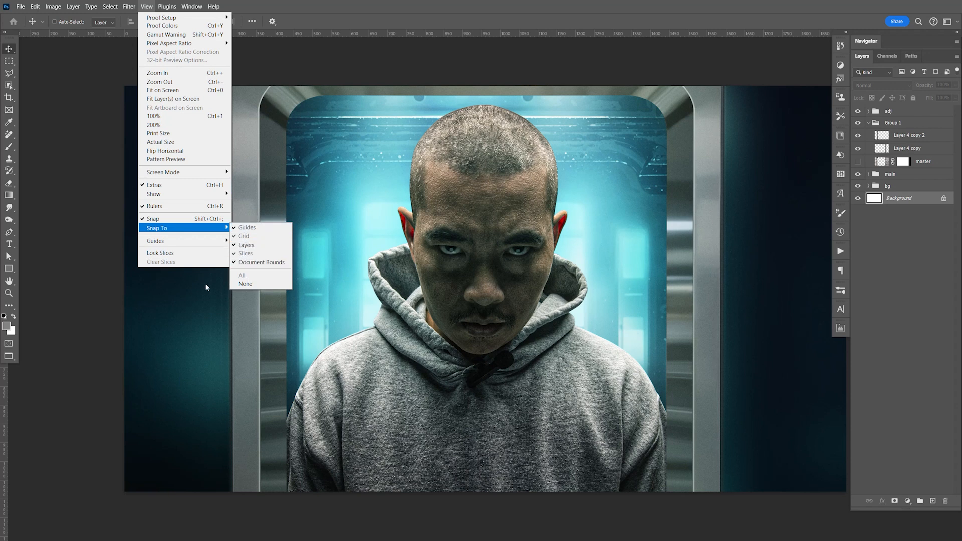
click(7, 400)
drag(4, 406, 483, 364)
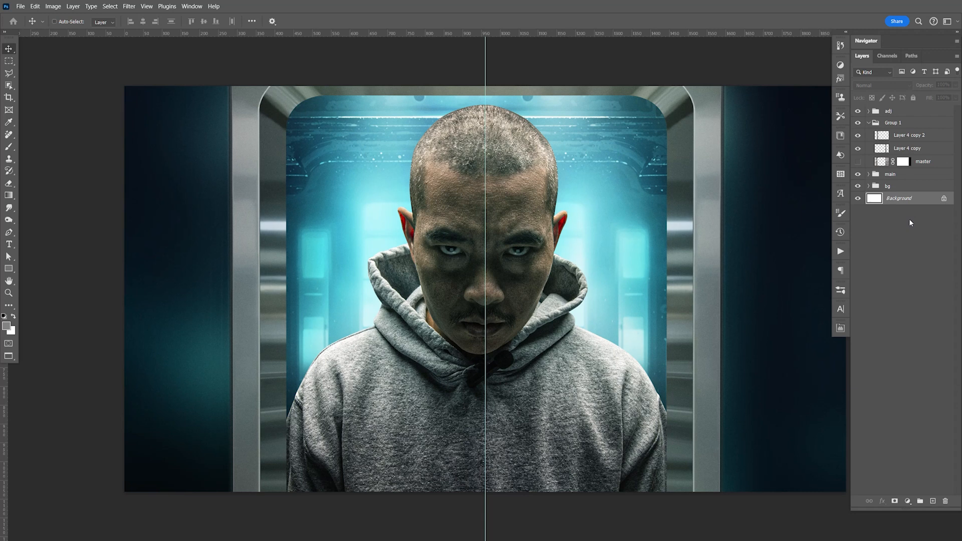
key(space)
drag(736, 241, 693, 235)
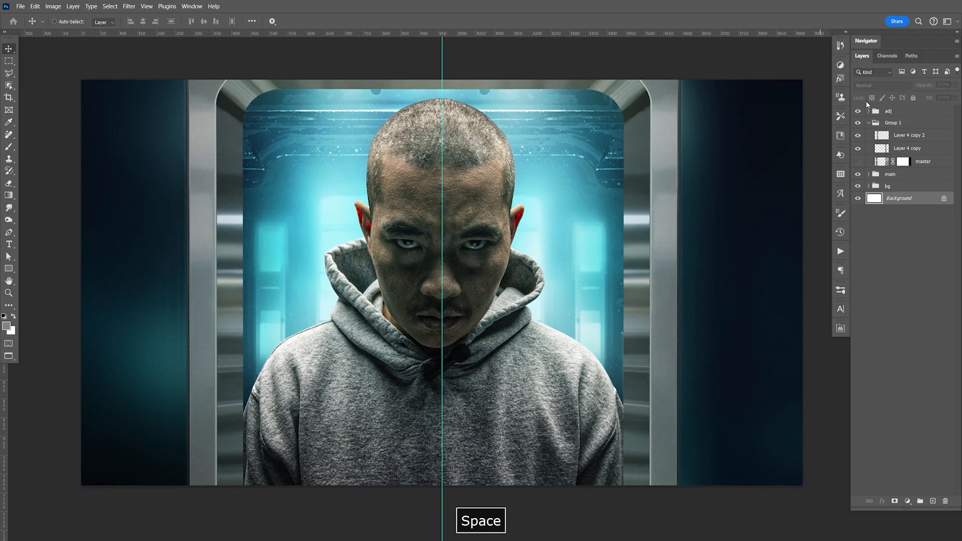
Step: Check the combined transform bounds of both door frame halves against the centre guide
click(908, 137)
shift+click(910, 150)
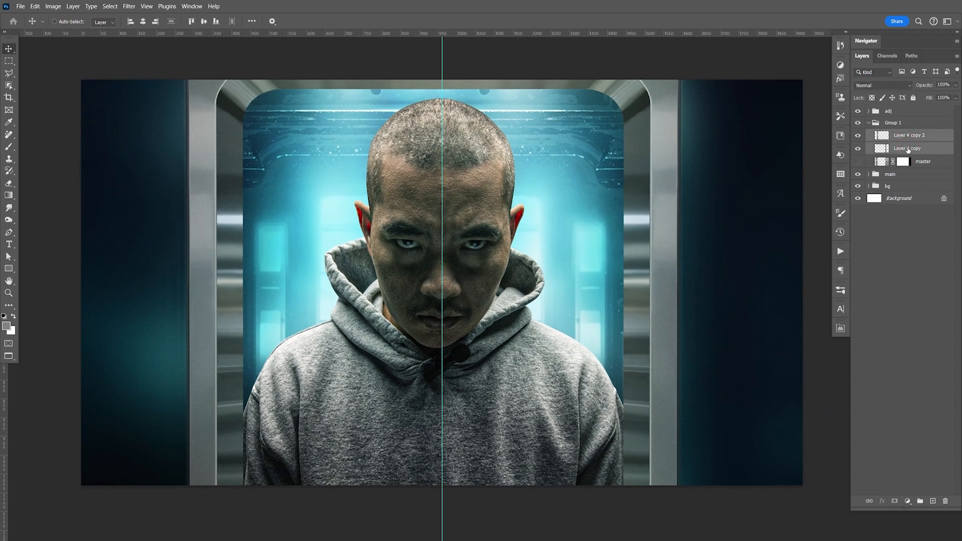
key(ctrl+t)
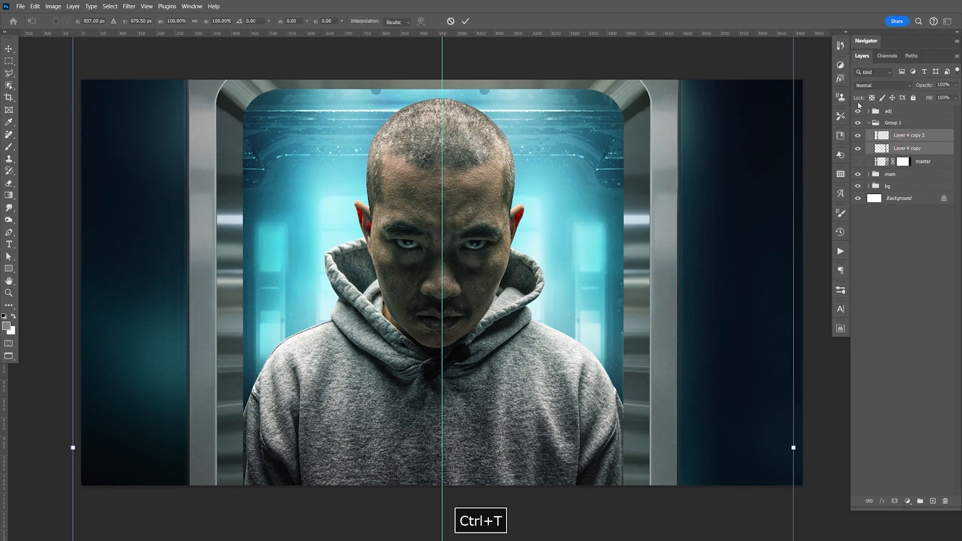
key(Return)
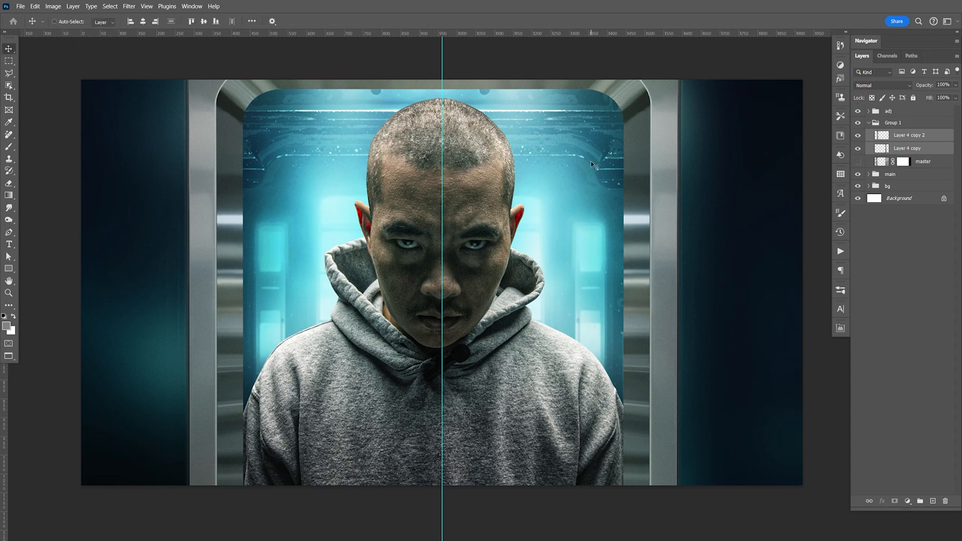
Step: Delete the mirrored copy of the door frame, keeping only the right half
click(915, 149)
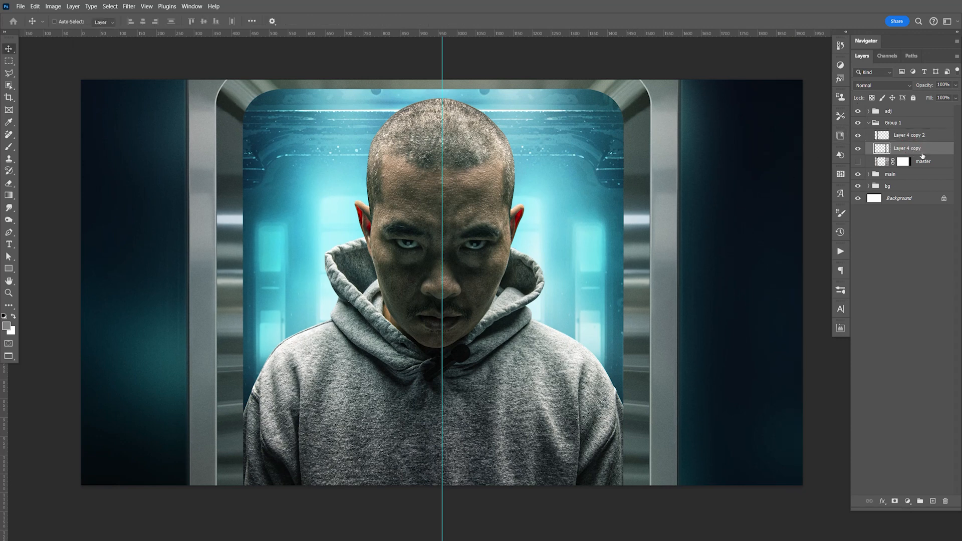
click(858, 136)
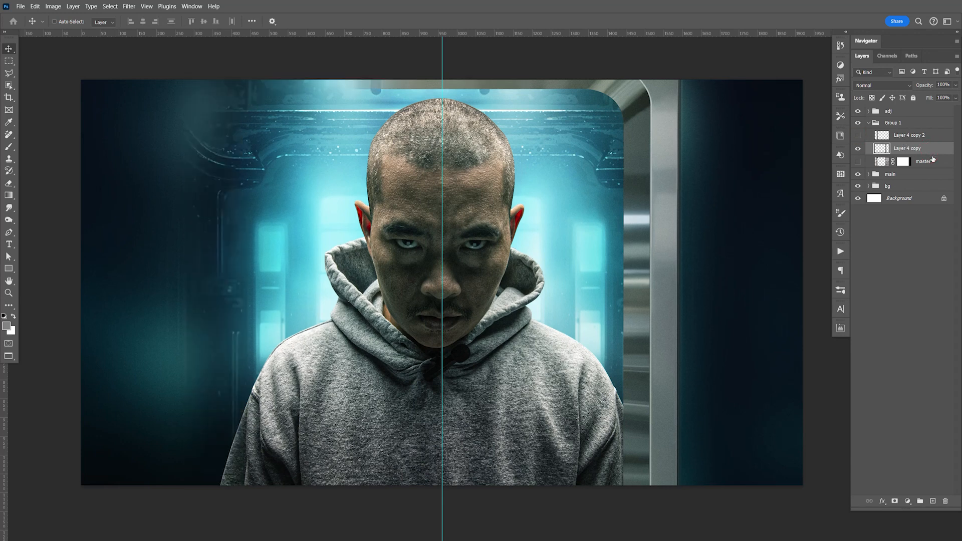
click(920, 140)
key(Delete)
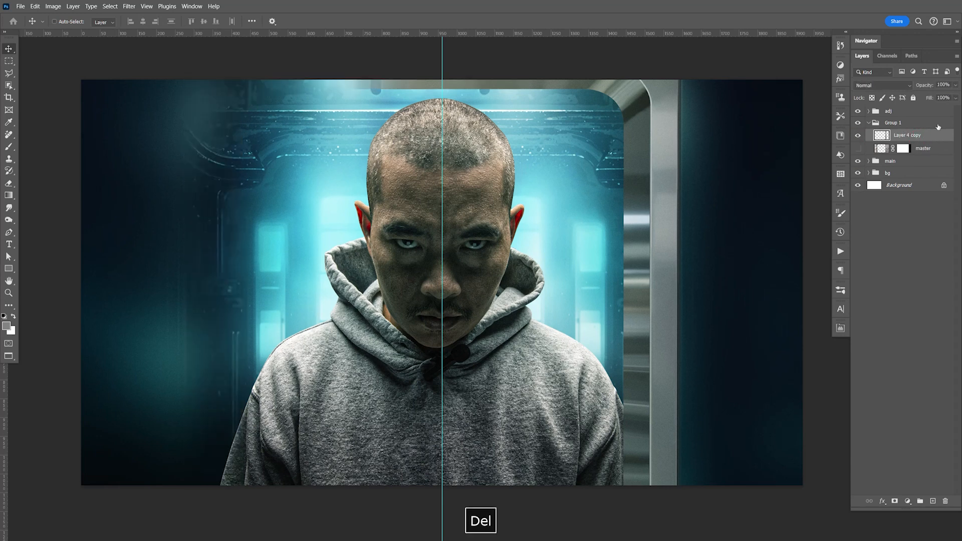
Step: Copy the canvas-bounded part of the right door frame half to its own layer and hide the original Layer 4 copy
key(ctrl+a)
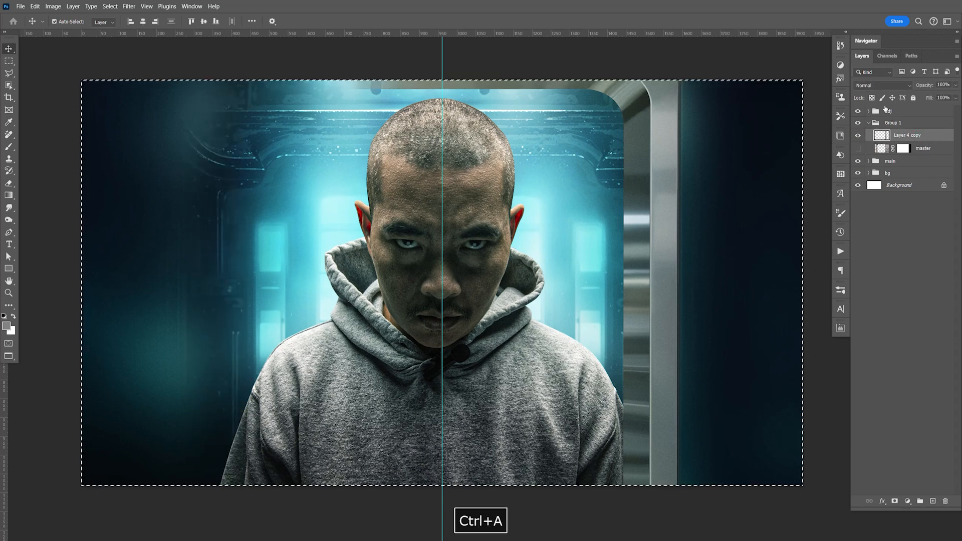
key(ctrl+j)
click(858, 148)
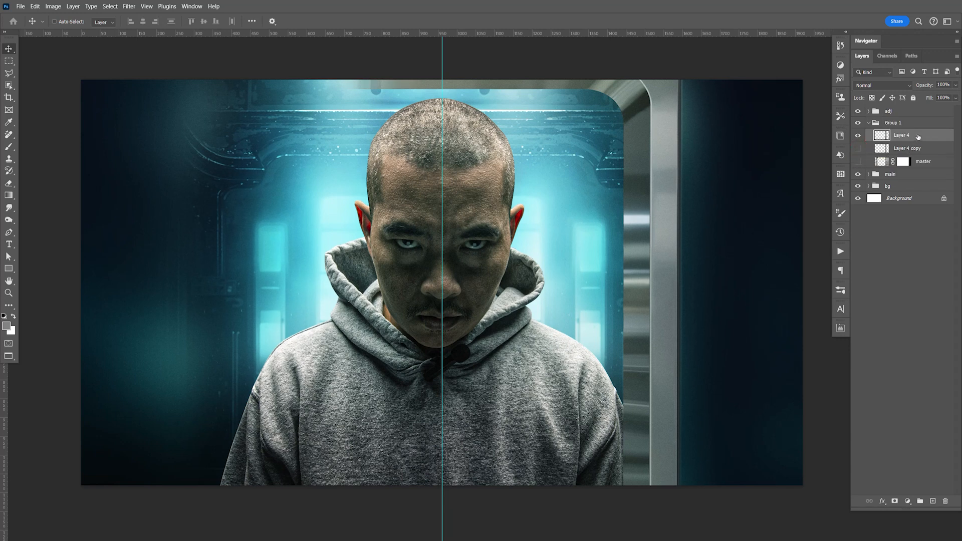
Step: Duplicate the cropped right door frame half, flip the copy horizontally and shift it right until the two halves meet
key(ctrl+j)
key(ctrl+t)
right_click(546, 275)
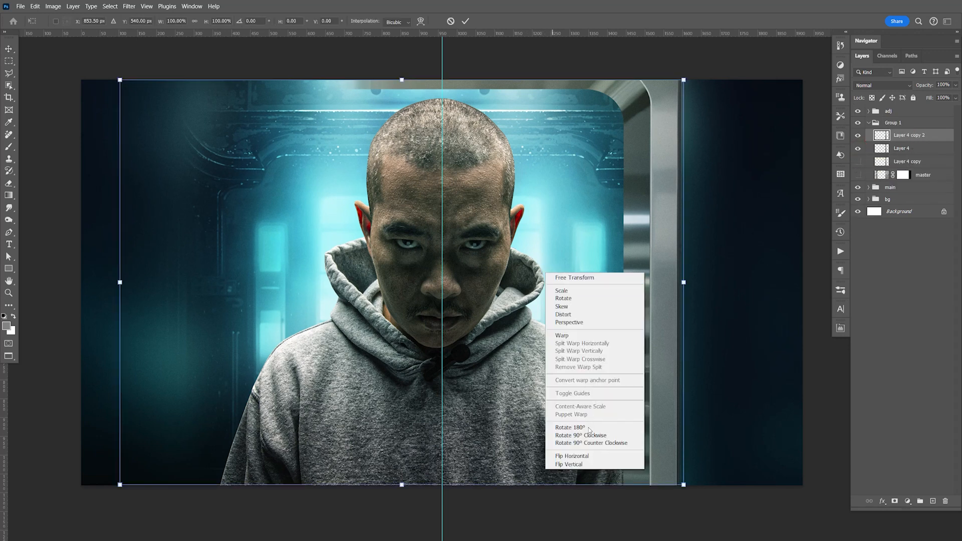
click(593, 456)
key(Return)
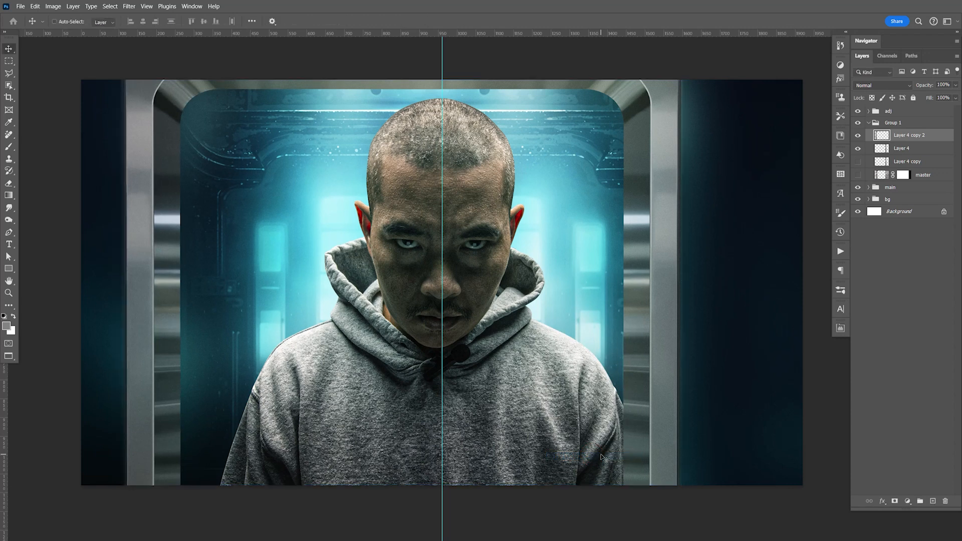
drag(205, 299, 266, 304)
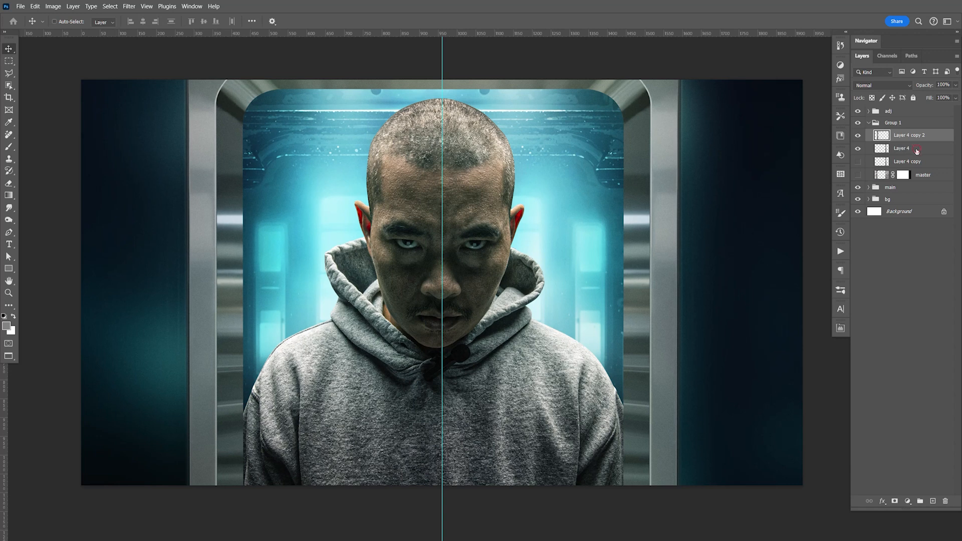
Step: Transform both door frame halves together and centre them on the vertical guide at X 960 px
shift+click(918, 149)
key(ctrl+t)
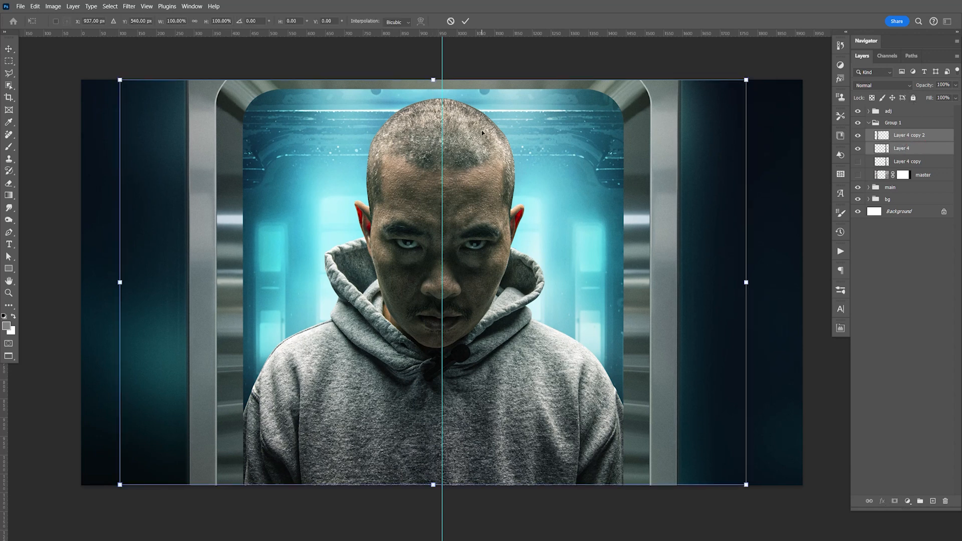
drag(528, 206, 537, 205)
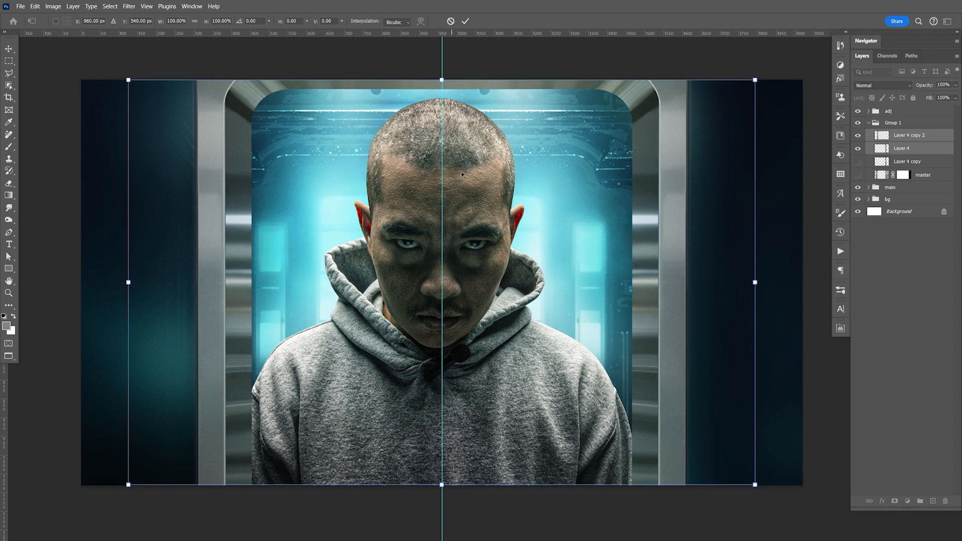
key(Return)
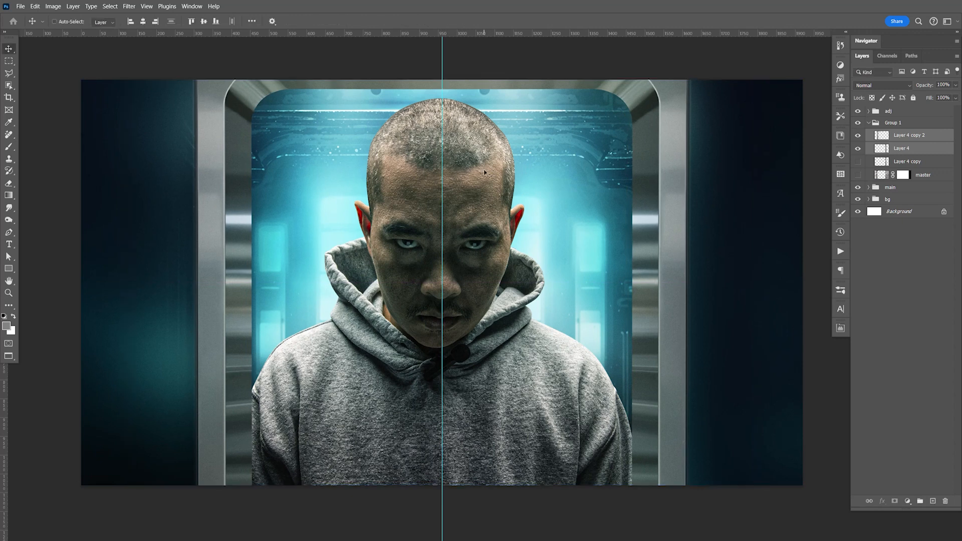
Step: Scale the hooded man on Layer 1 copy 3 in the main group to 87.47% and centre him within the doorway
click(875, 190)
click(870, 187)
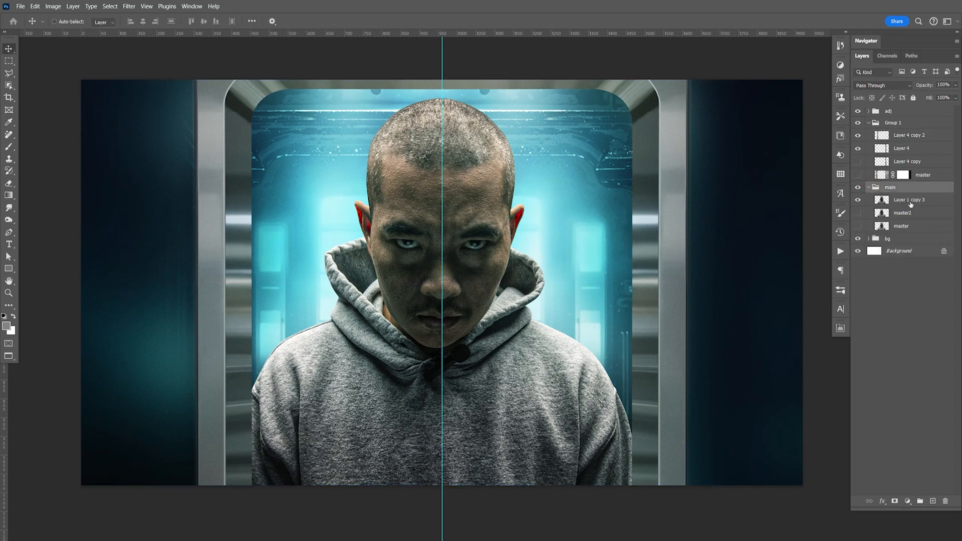
click(907, 200)
key(Left)
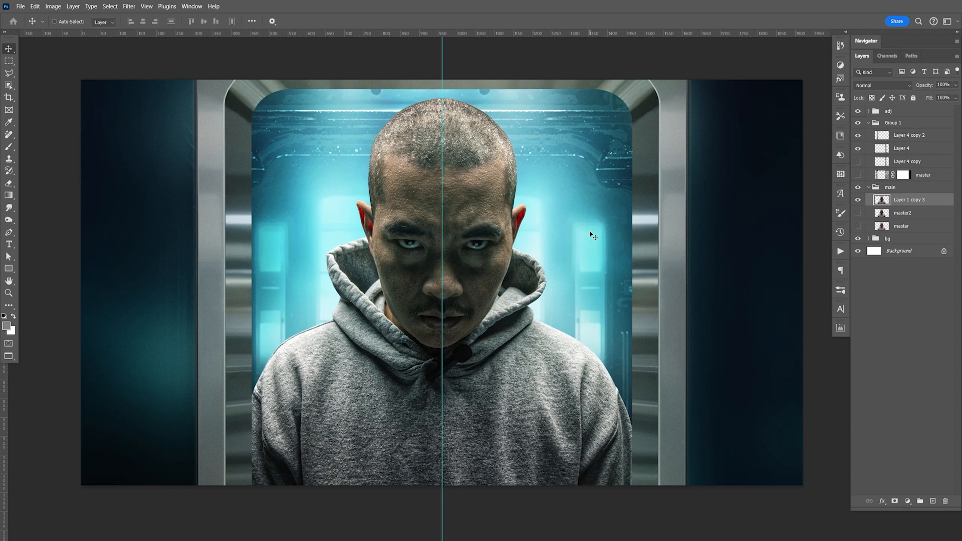
key(ctrl+t)
drag(646, 323, 622, 324)
drag(548, 362, 548, 354)
drag(427, 118, 427, 122)
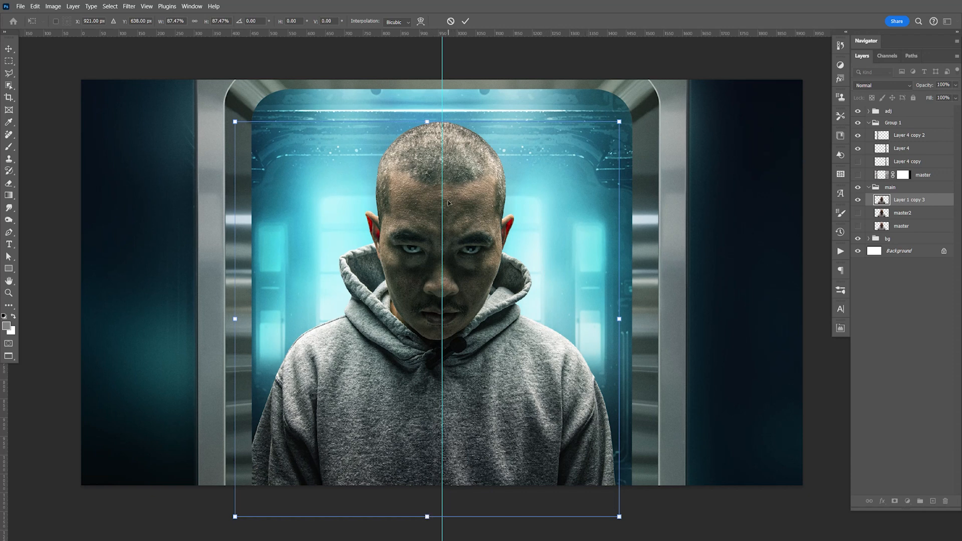
key(Return)
key(Right)
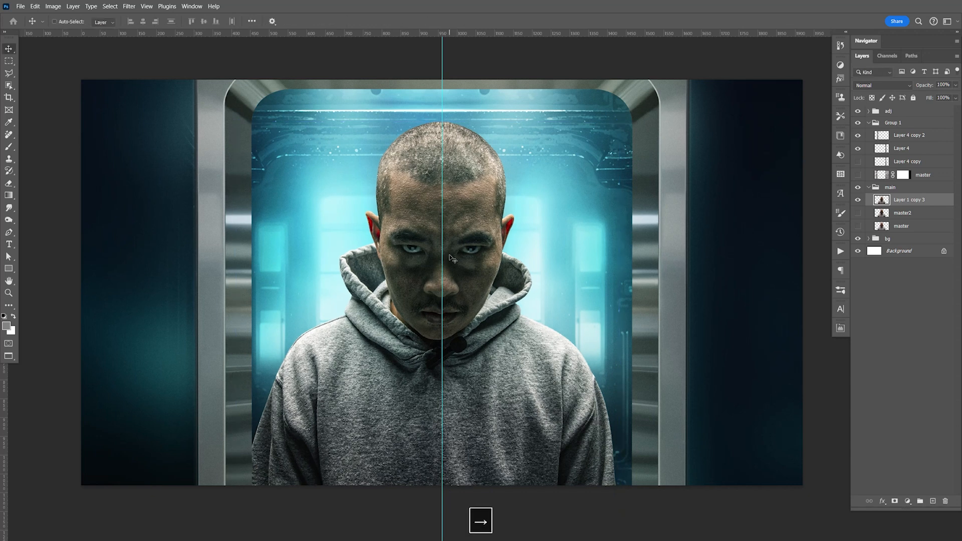
Step: Hide the centre guide and save the document
key(ctrl+s)
key(ctrl+h)
key(ctrl+s)
key(space)
drag(645, 326, 642, 318)
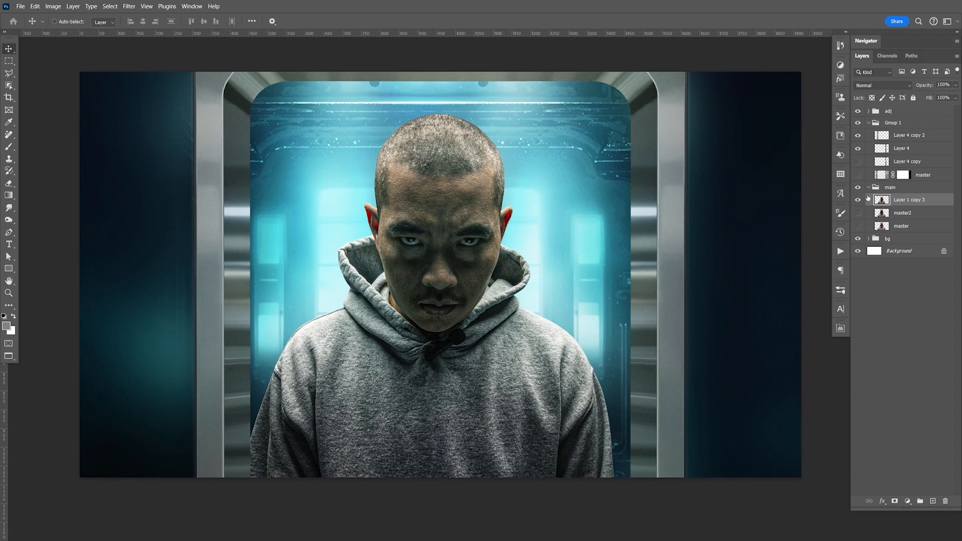
Step: Collapse the Group 1 and main groups and rename Group 1 as chamber
key(F9)
click(869, 123)
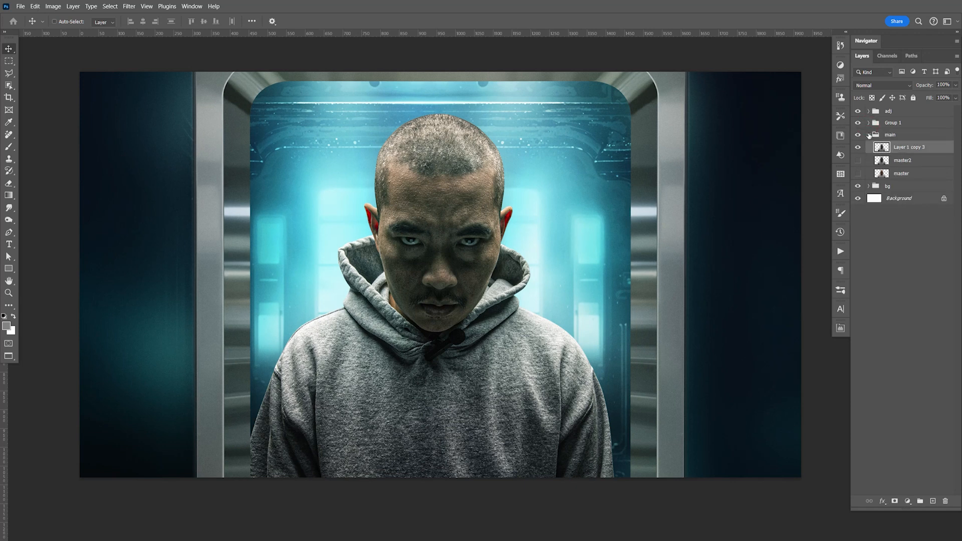
click(868, 134)
double_click(885, 123)
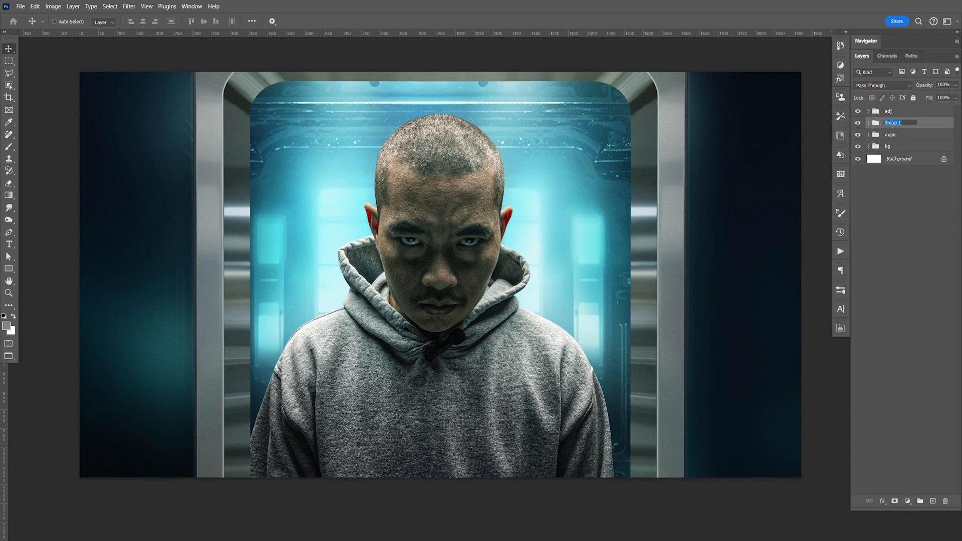
text(chamber)
key(Return)
Step: With the two upper Layer 2 copies hidden, paint white on Layer 2's mask at the canvas's right side and Layer 2 copy's mask at its left
click(870, 146)
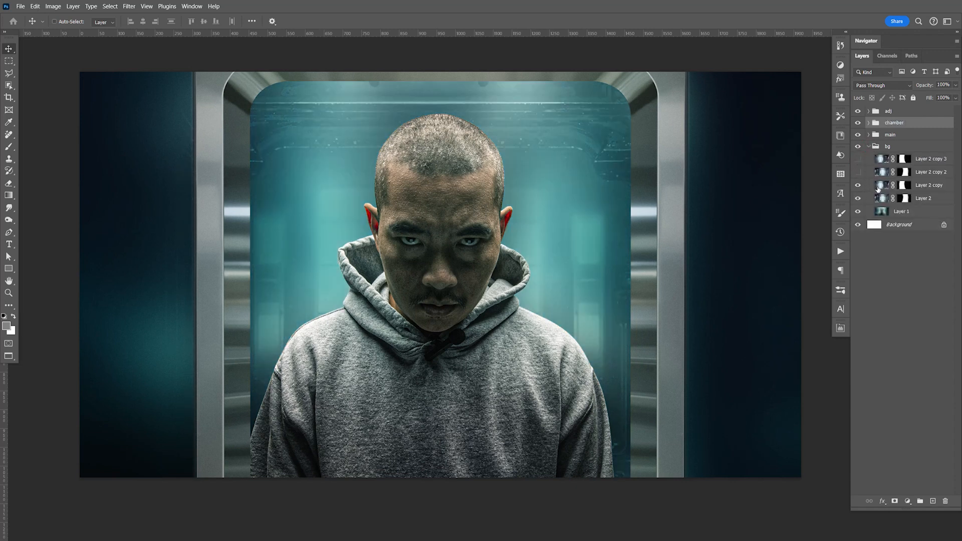
drag(858, 172, 859, 160)
click(904, 198)
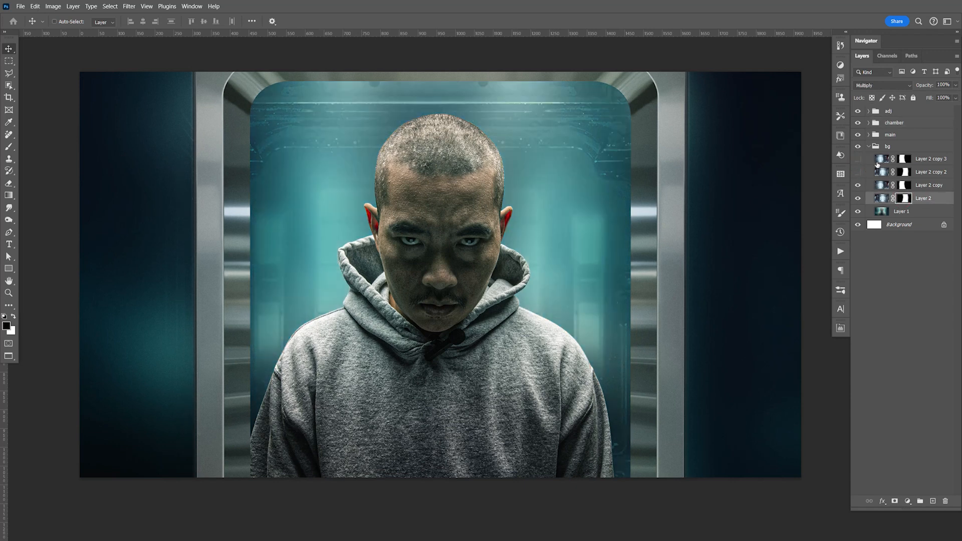
key(b)
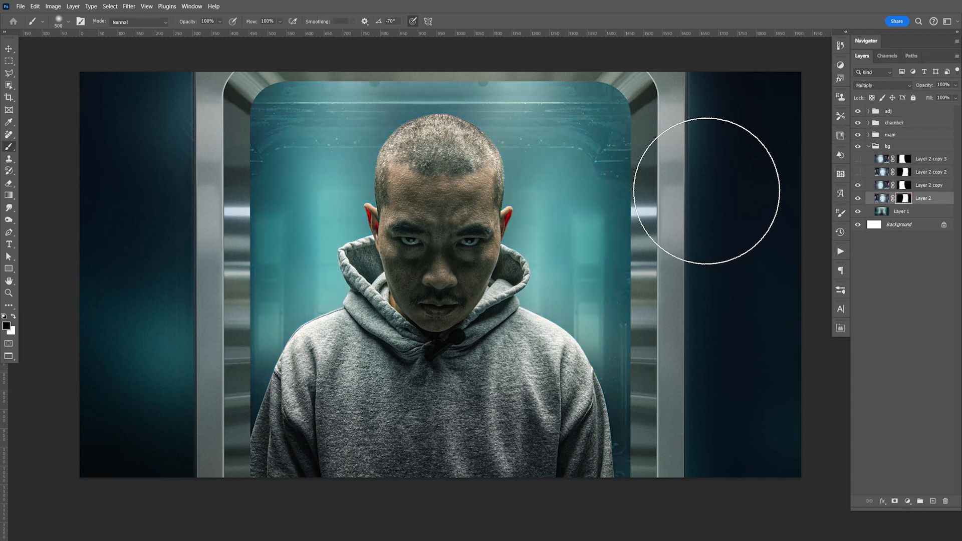
click(858, 199)
click(858, 199)
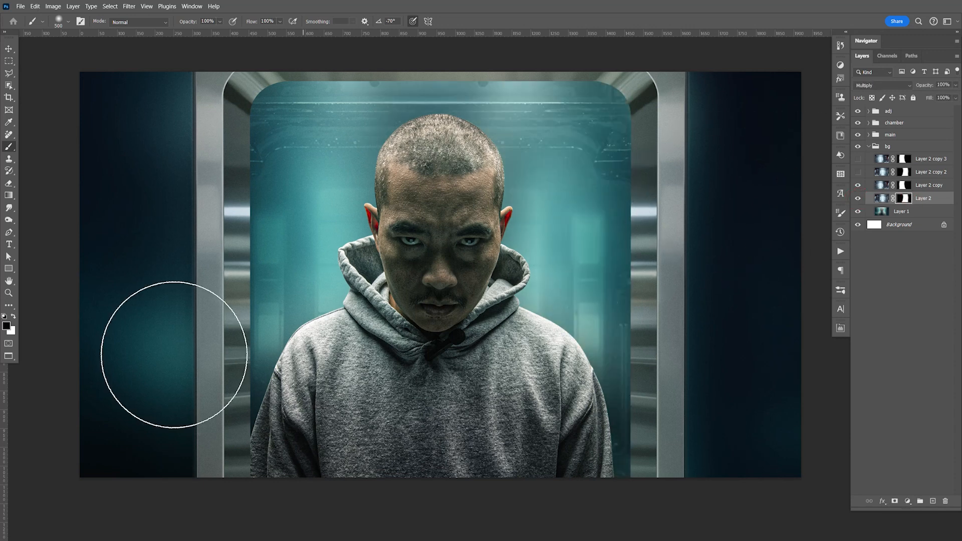
click(14, 316)
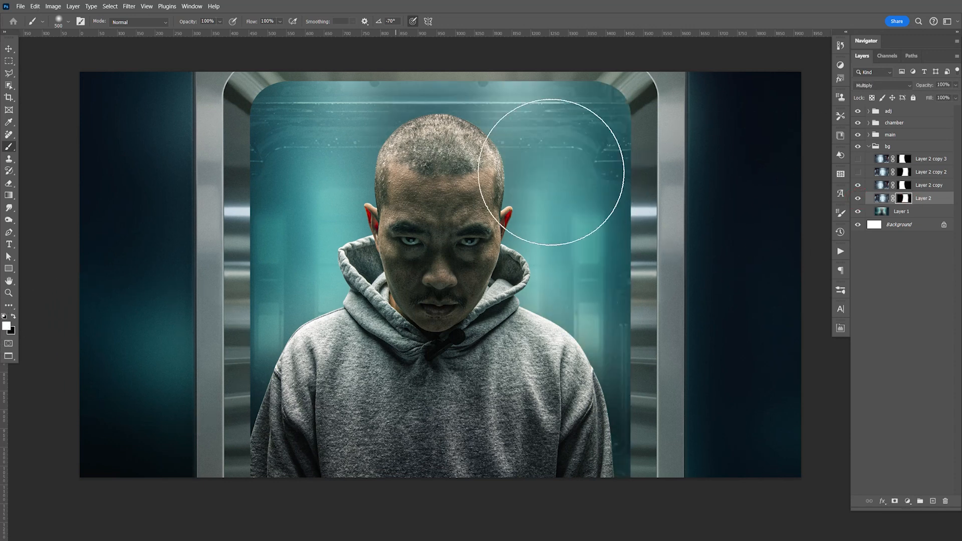
mouse_move(744, 125)
mouse_down()
mouse_move(769, 505)
mouse_move(770, 254)
mouse_move(748, 143)
mouse_move(710, 93)
mouse_move(685, 91)
mouse_move(700, 105)
mouse_move(733, 103)
mouse_up()
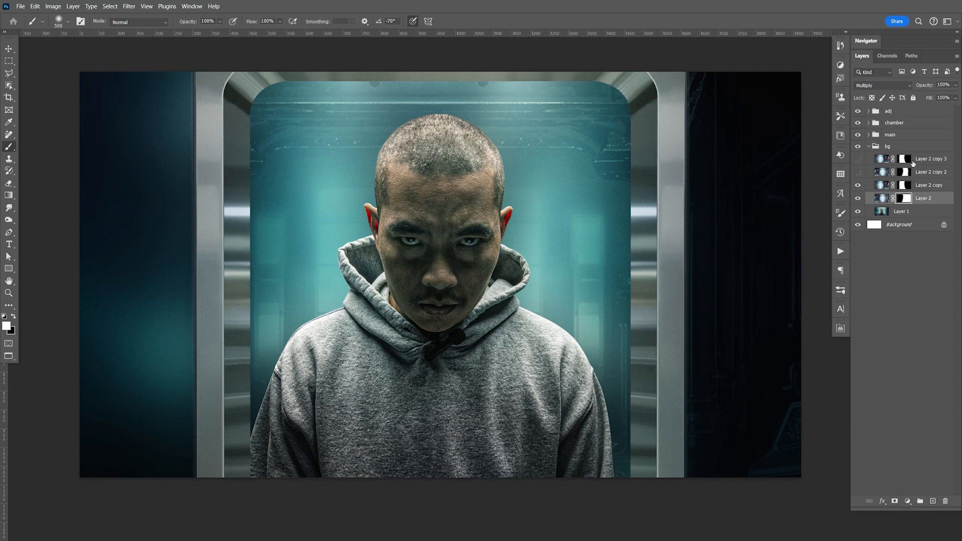
click(904, 185)
mouse_move(108, 103)
mouse_down()
mouse_move(125, 190)
mouse_move(129, 145)
mouse_move(129, 467)
mouse_up()
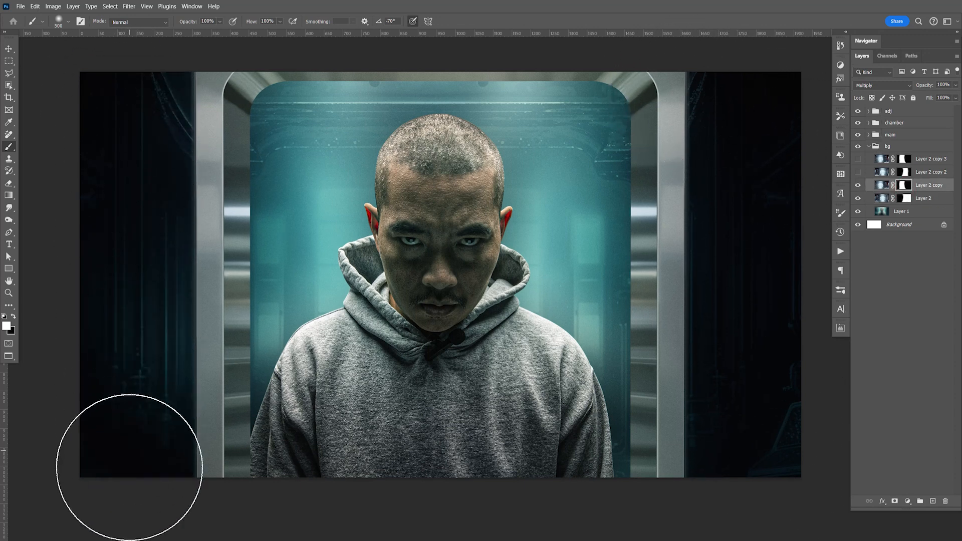
Step: Show the two Overlay copies, paint white on their masks over the right and left sides respectively, and save the document
click(904, 172)
click(859, 173)
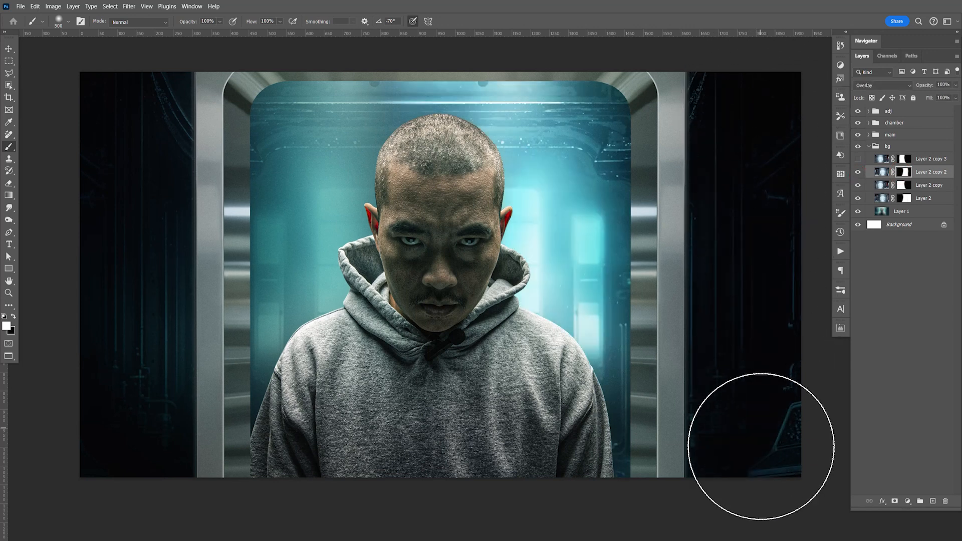
click(858, 159)
click(905, 159)
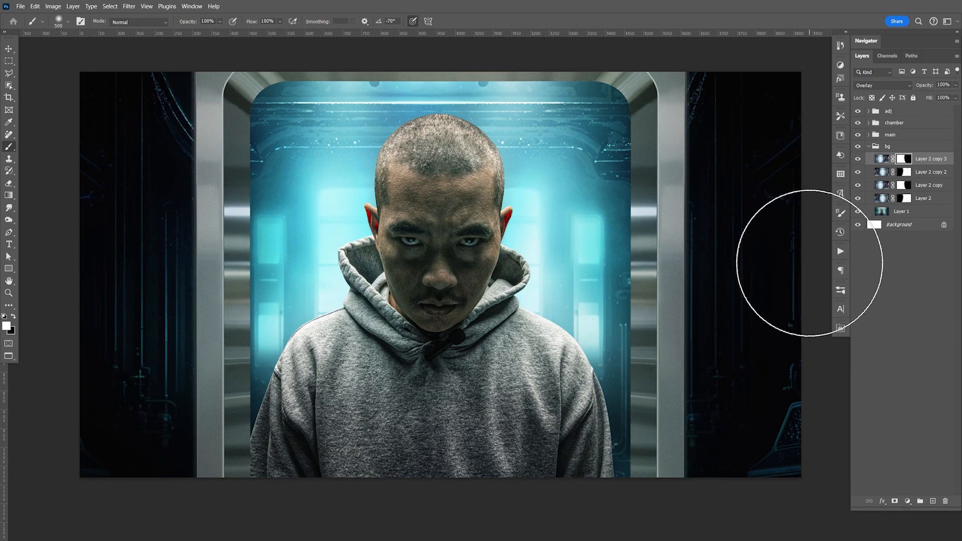
key(ctrl+s)
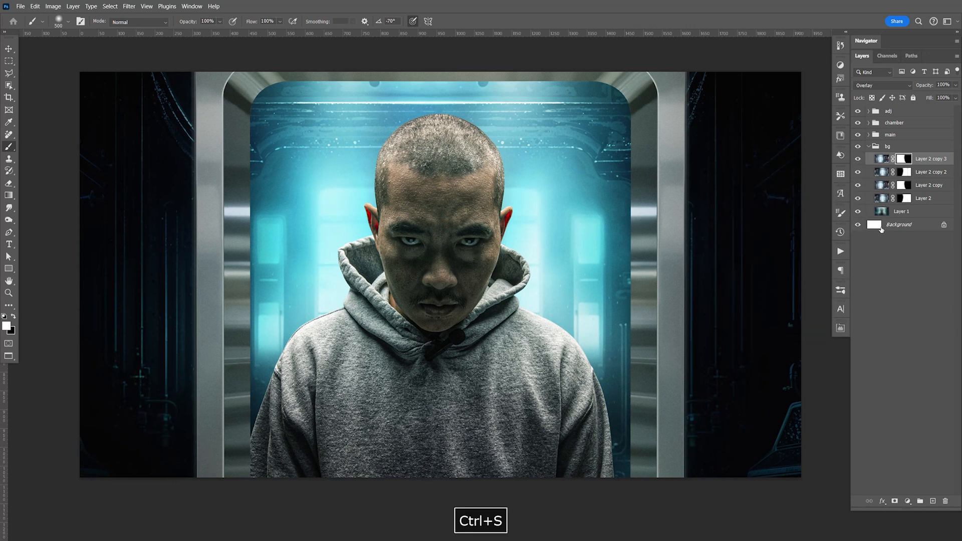
Step: Duplicate Layer 1, move the copy to the top of the bg group, set it to Screen and compare the image with and without it
click(908, 212)
key(ctrl+j)
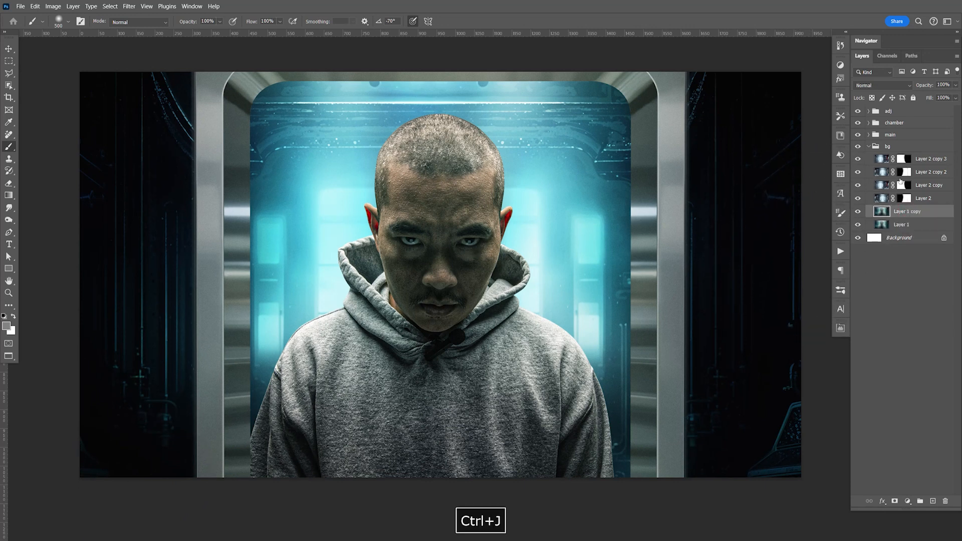
drag(927, 215, 932, 161)
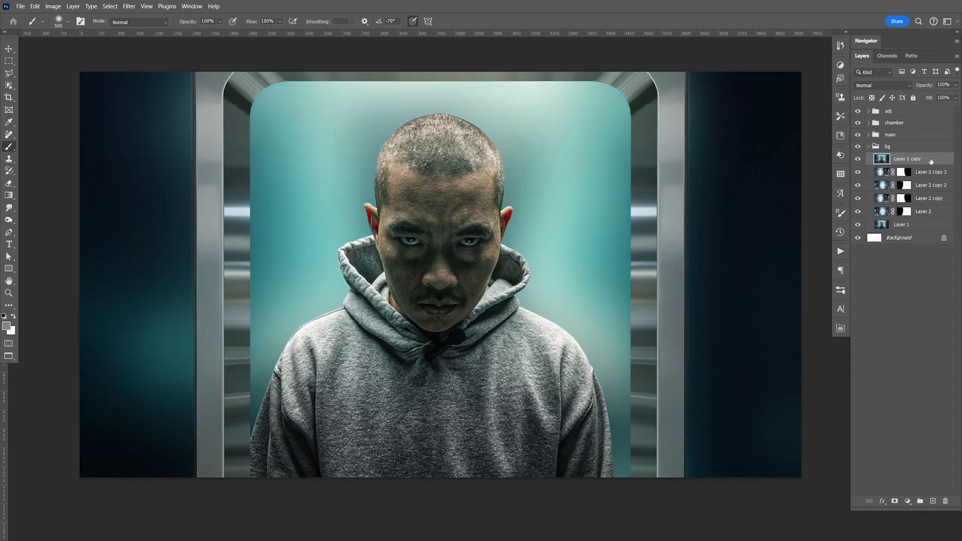
click(877, 86)
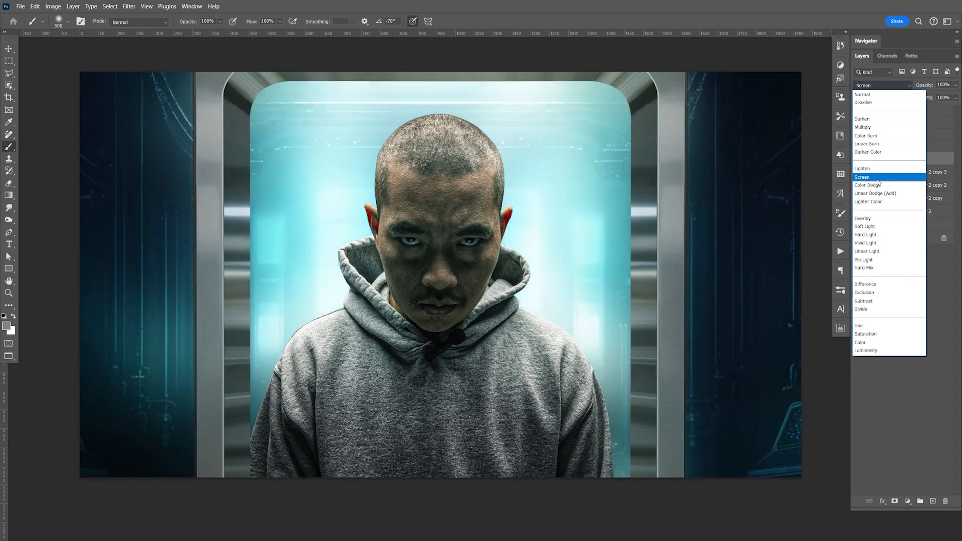
click(879, 180)
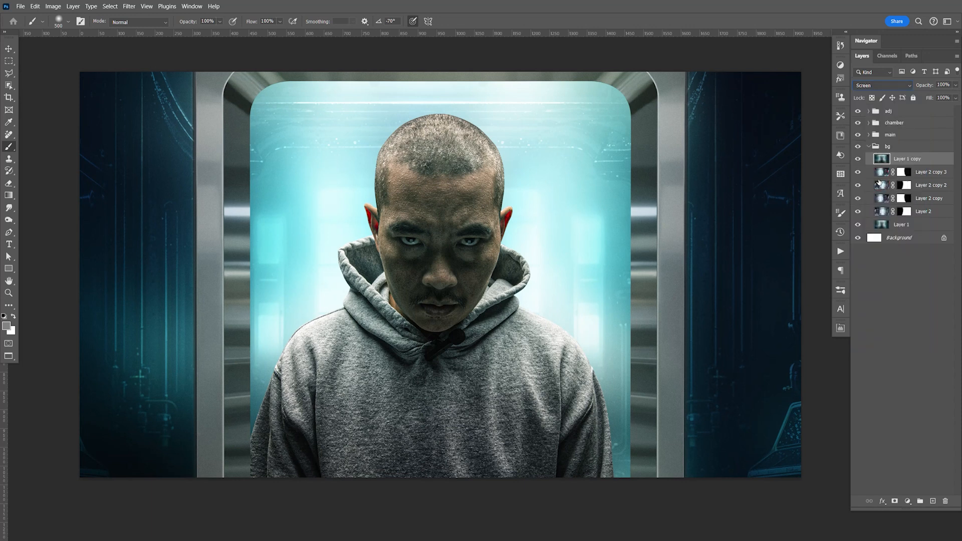
click(857, 159)
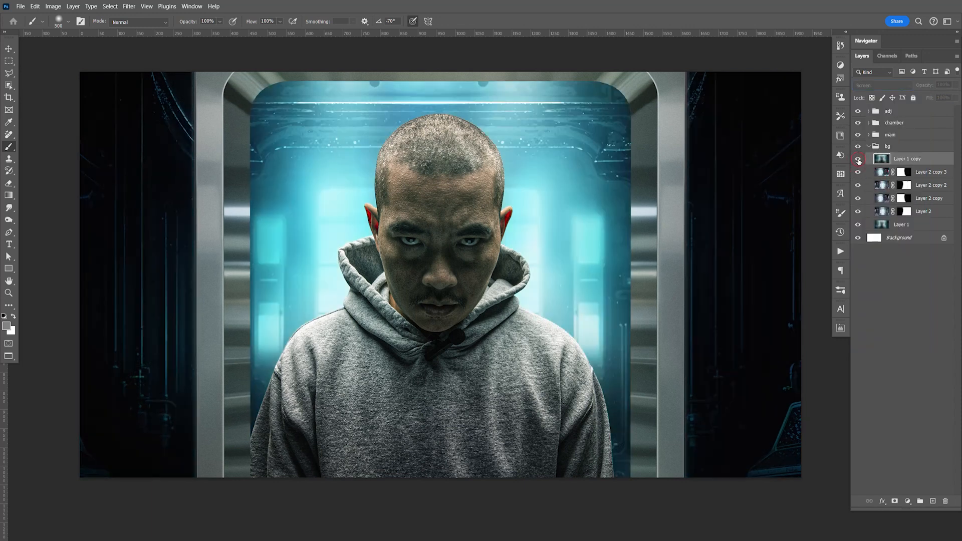
click(858, 160)
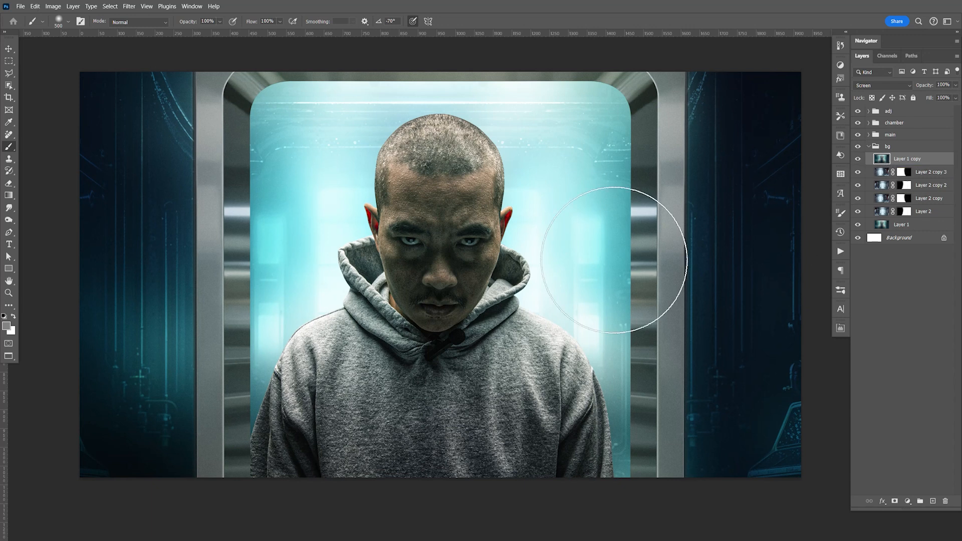
click(858, 160)
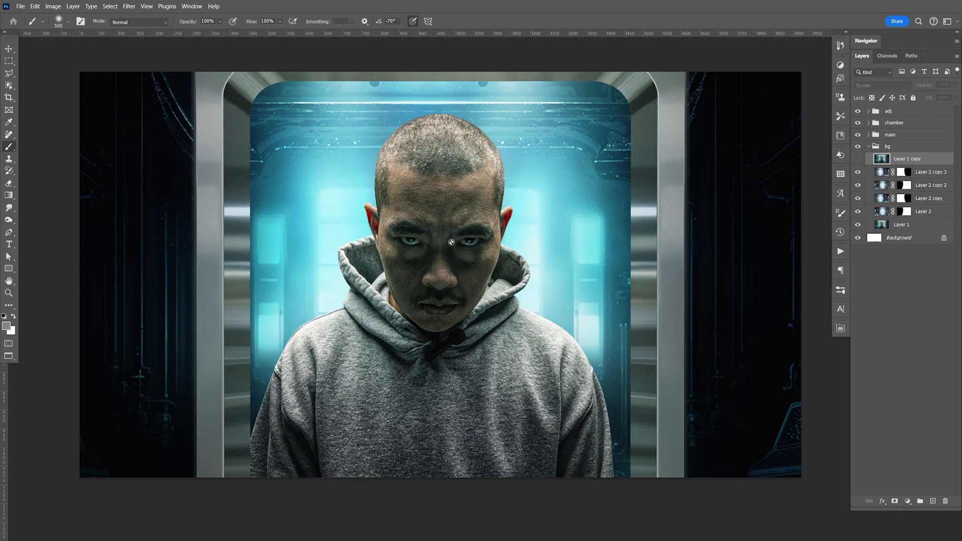
click(858, 159)
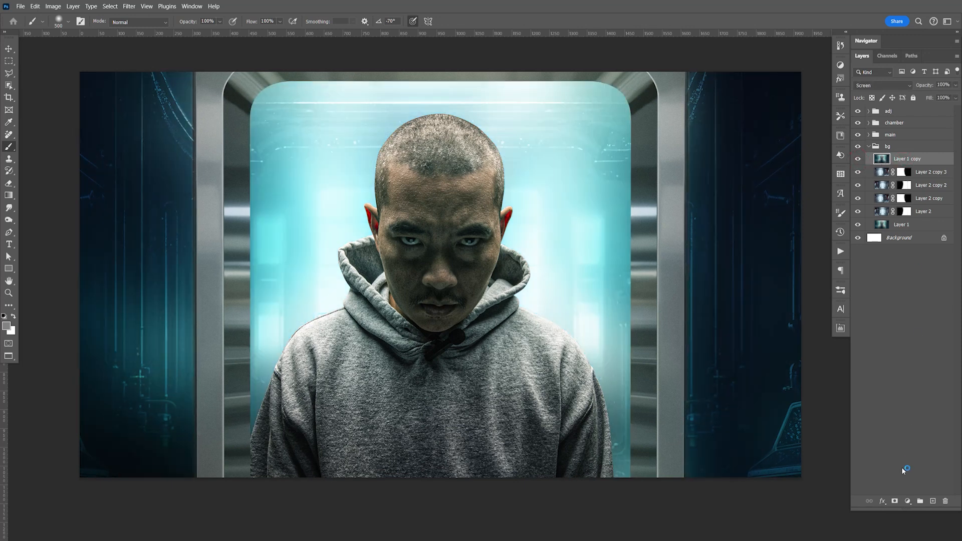
Step: Add a layer mask to Layer 1 copy and paint black over the doorway interior around the man's head
click(895, 502)
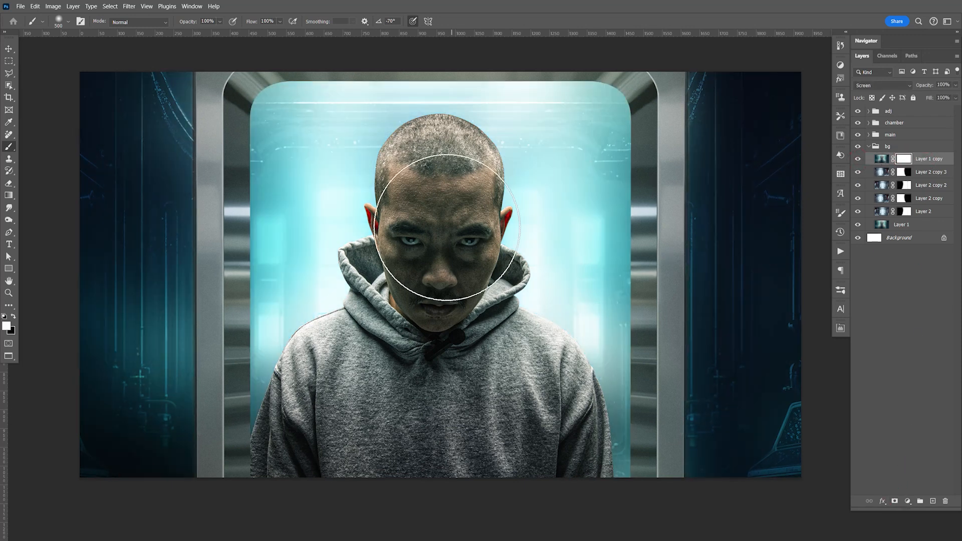
key(x)
mouse_move(346, 153)
mouse_down()
mouse_move(336, 134)
mouse_move(339, 186)
mouse_move(383, 450)
mouse_move(394, 241)
mouse_move(418, 120)
mouse_move(461, 171)
mouse_move(504, 129)
mouse_move(523, 134)
mouse_move(519, 172)
mouse_move(472, 146)
mouse_up()
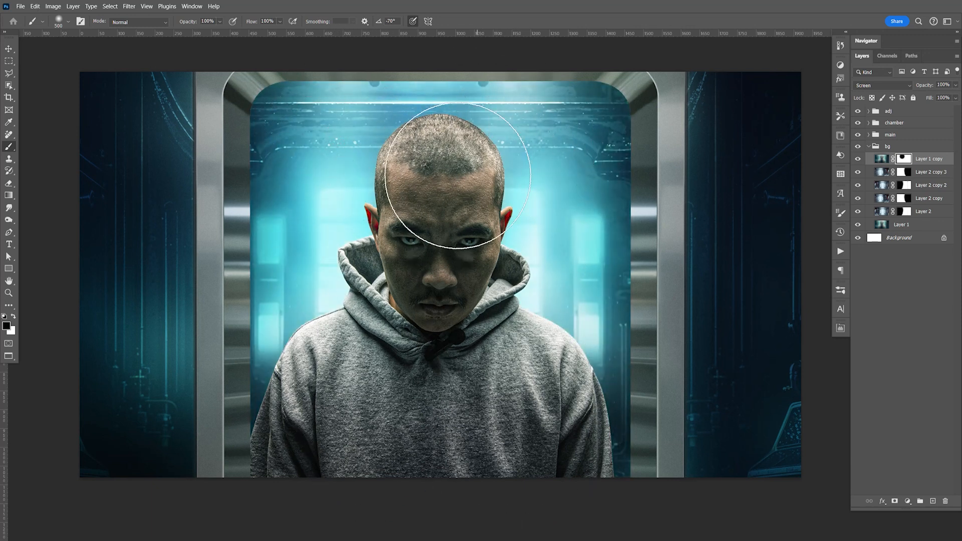
Step: Try to paint black on the masks of Layer 2 and Layer 2 copy 2 over the console in the canvas's lower right corner
key(ctrl+s)
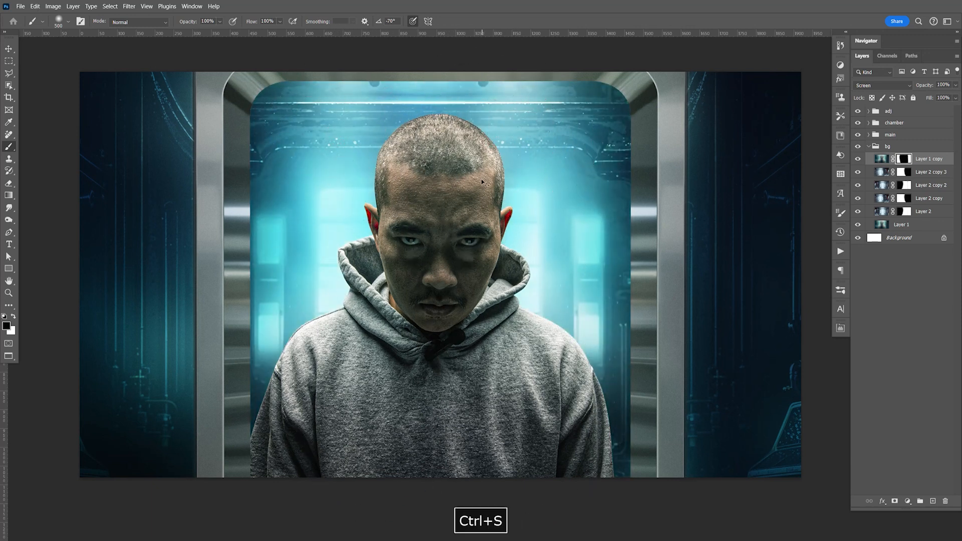
click(859, 216)
click(891, 215)
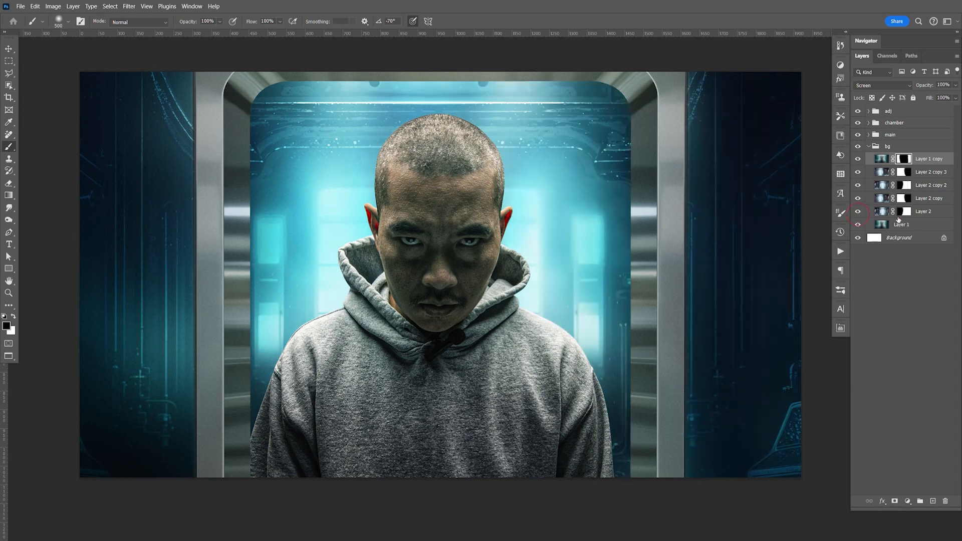
drag(762, 419, 658, 338)
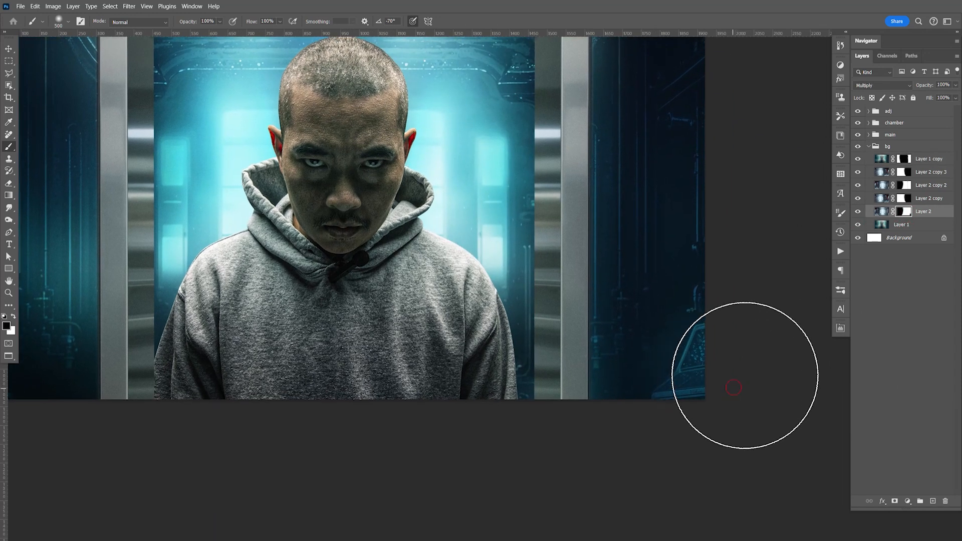
click(909, 191)
drag(735, 376, 732, 389)
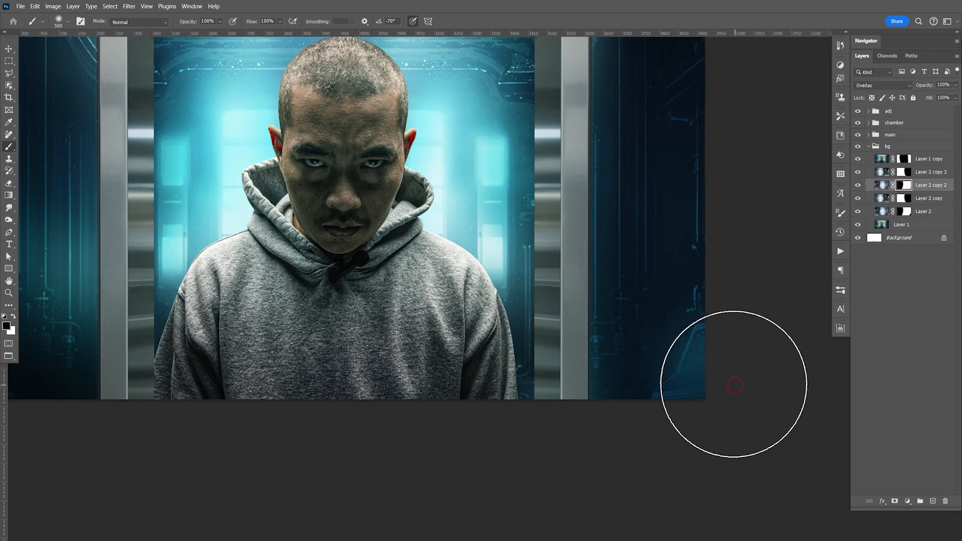
key(space)
drag(739, 314, 763, 354)
key(ctrl+z)
key(ctrl+z)
key(ctrl+z)
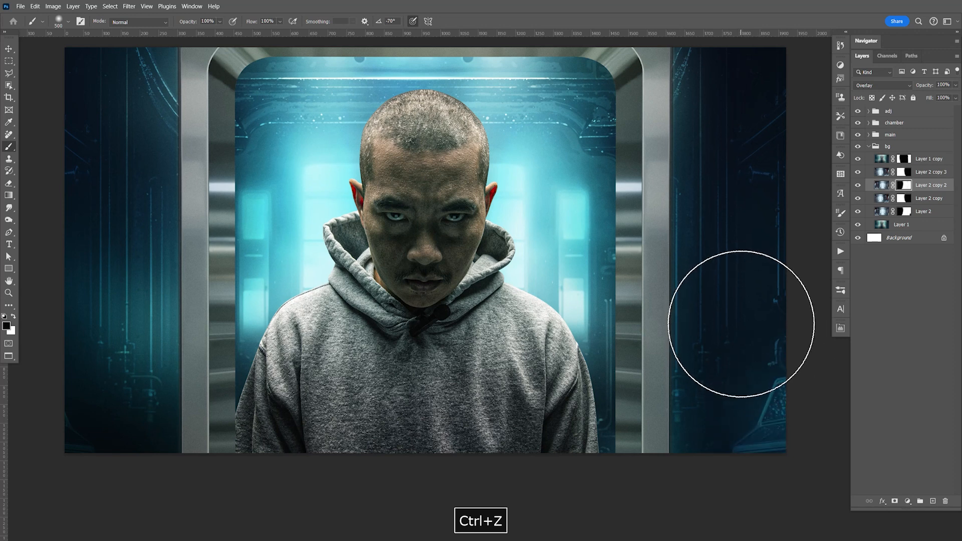
Step: Save the document, compare the image with and without the Screen layer Layer 1 copy, and delete that layer
key(v)
key(space)
drag(731, 303, 735, 323)
key(ctrl+s)
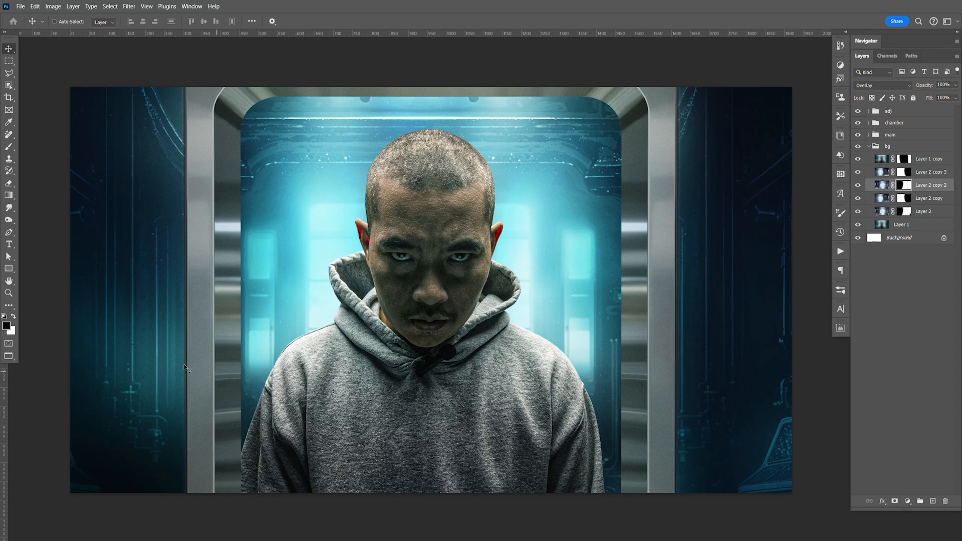
click(858, 159)
click(858, 161)
click(903, 160)
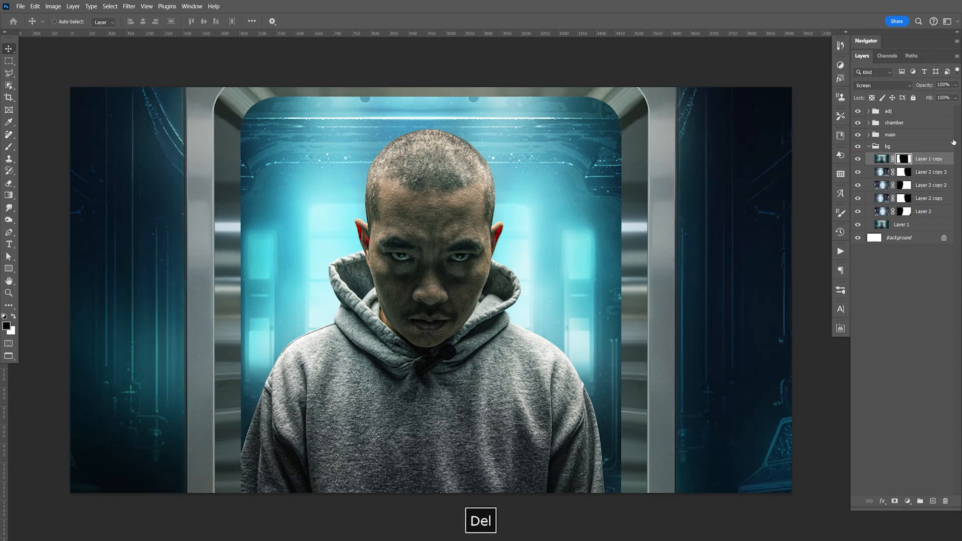
key(Delete)
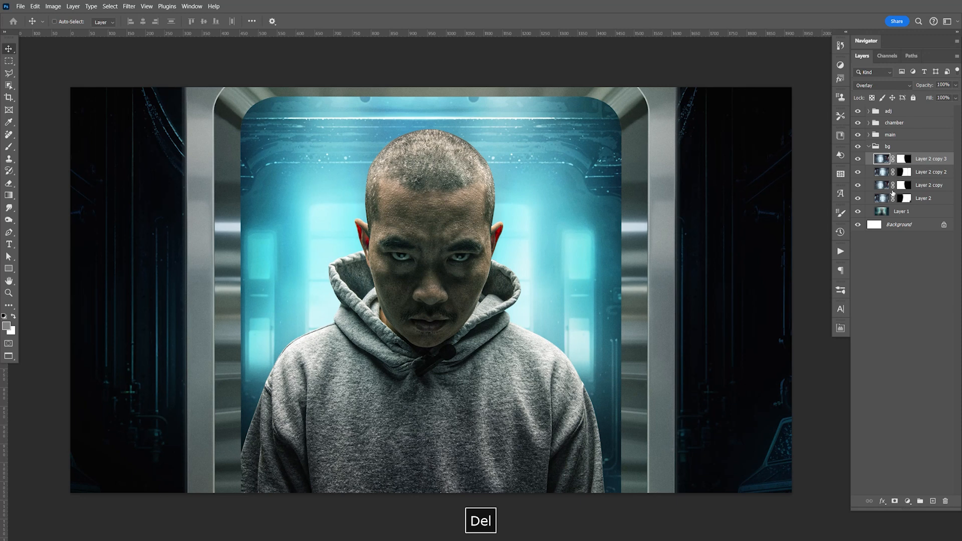
Step: Check Layer 1's contribution to the background, and hide Layer 2 and its three copies
click(901, 213)
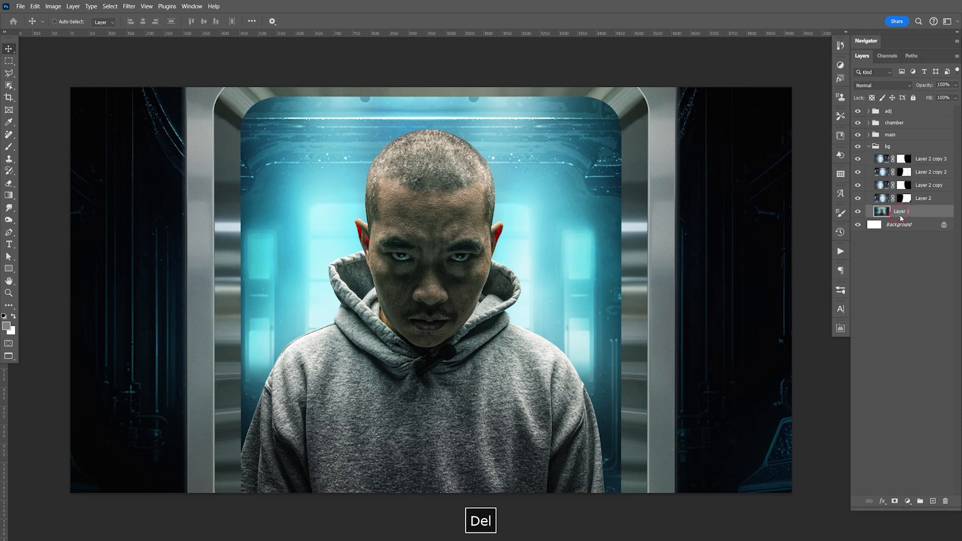
click(858, 213)
click(859, 212)
drag(858, 160, 858, 199)
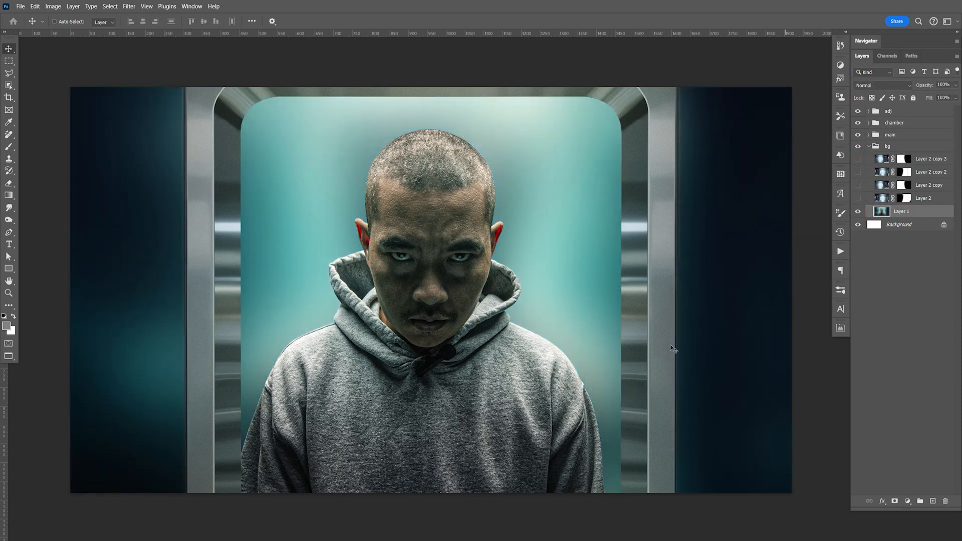
Step: Duplicate Layer 1 and flip the copy horizontally
click(904, 211)
key(ctrl+j)
key(ctrl+t)
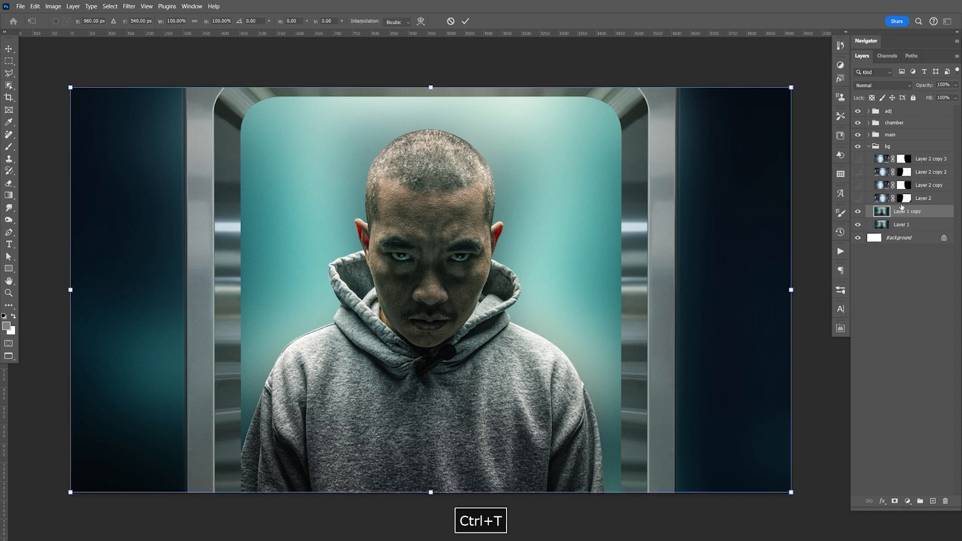
right_click(547, 338)
click(581, 523)
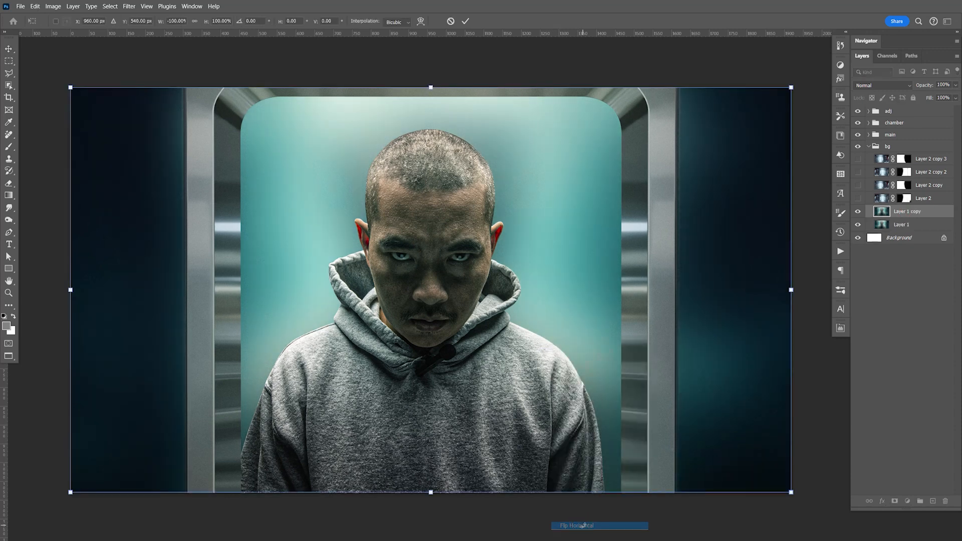
key(Return)
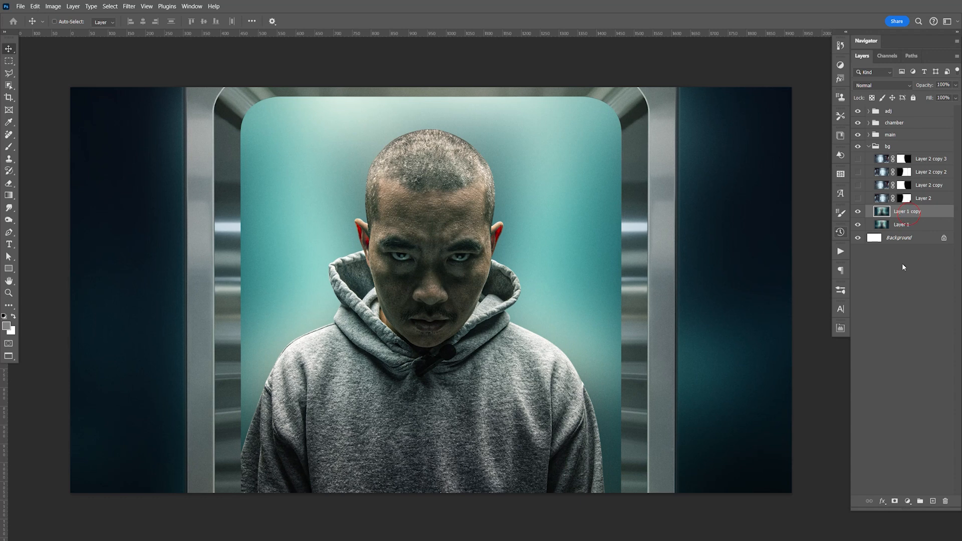
Step: Add a layer mask to Layer 1 copy, paint black over the wall right of the door, and save the document
click(895, 501)
key(b)
mouse_move(732, 161)
mouse_down()
mouse_move(746, 402)
mouse_move(745, 271)
mouse_up()
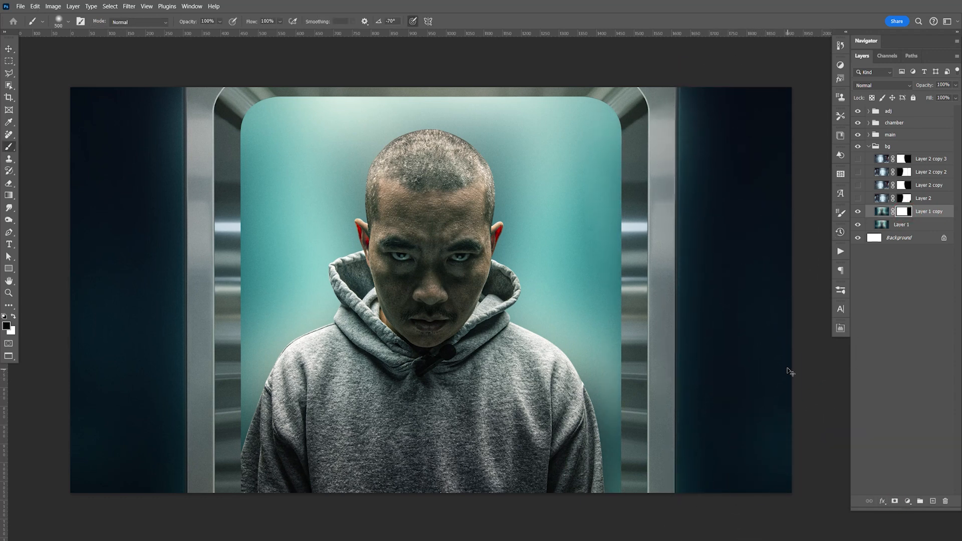
key(ctrl+s)
Step: Show Layer 2 and paint white on its mask at the canvas's lower right corner
click(859, 198)
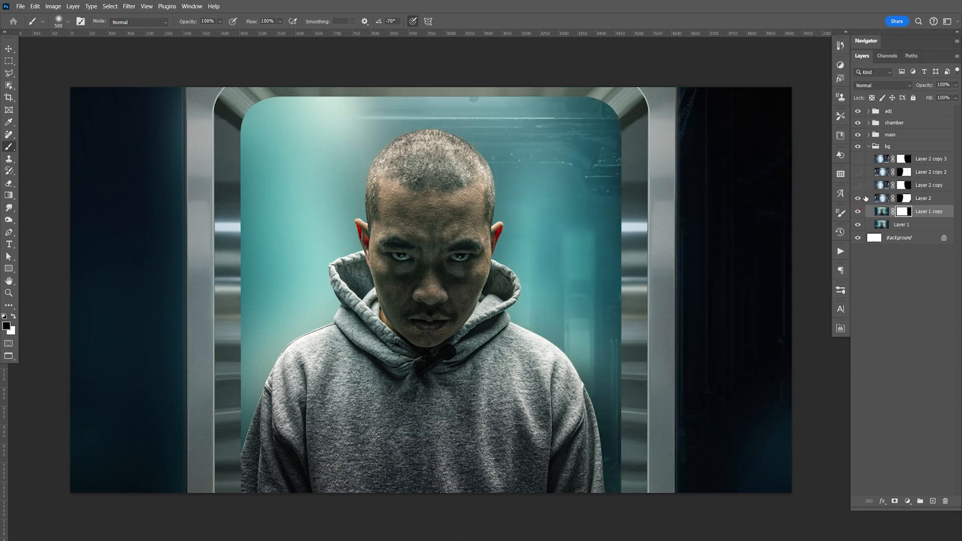
click(901, 199)
key(x)
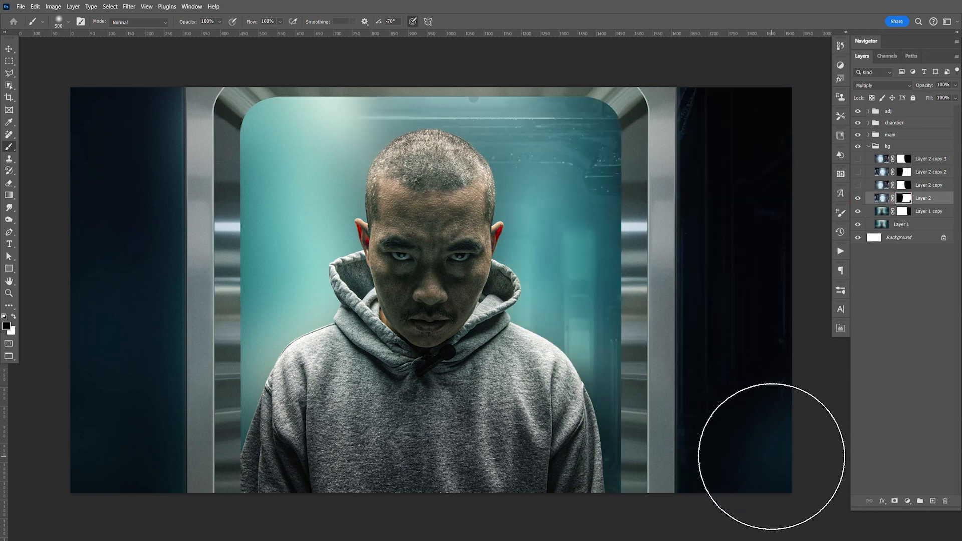
drag(773, 455, 773, 458)
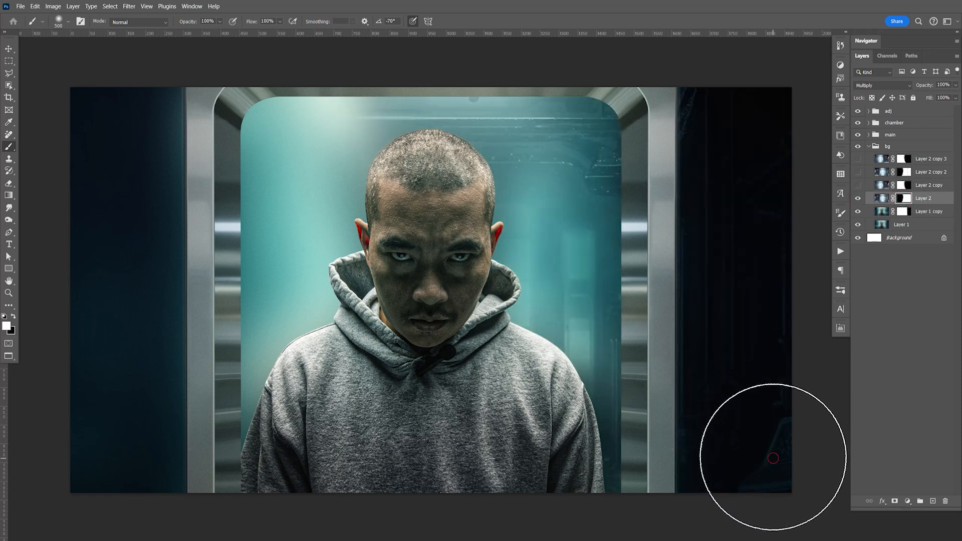
Step: Show the three Layer 2 copies again and save the document
click(859, 186)
drag(860, 172, 860, 165)
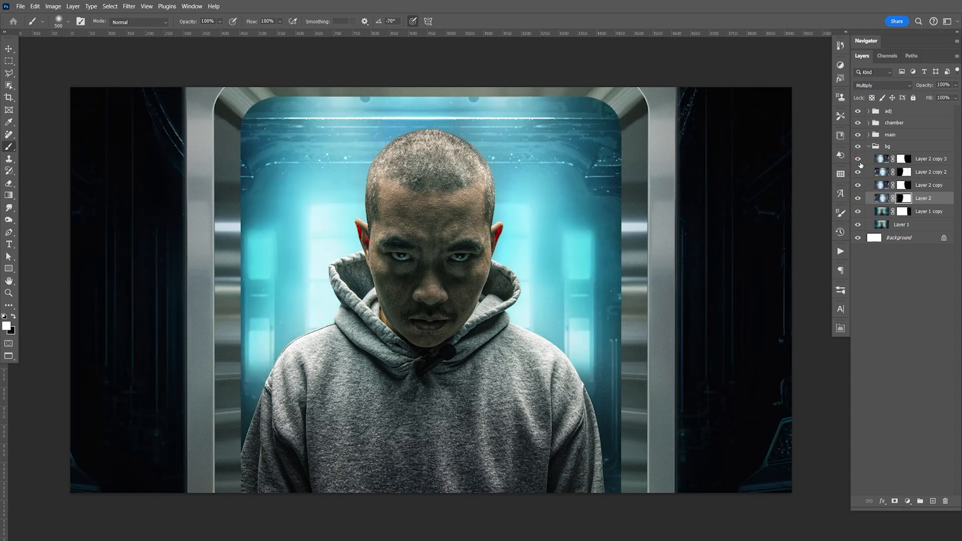
key(ctrl+s)
drag(694, 312, 688, 305)
key(ctrl+s)
Step: Merge duplicates of Layer 1 and Layer 1 copy into one layer at the top of the bg group, blended in Screen mode
click(927, 215)
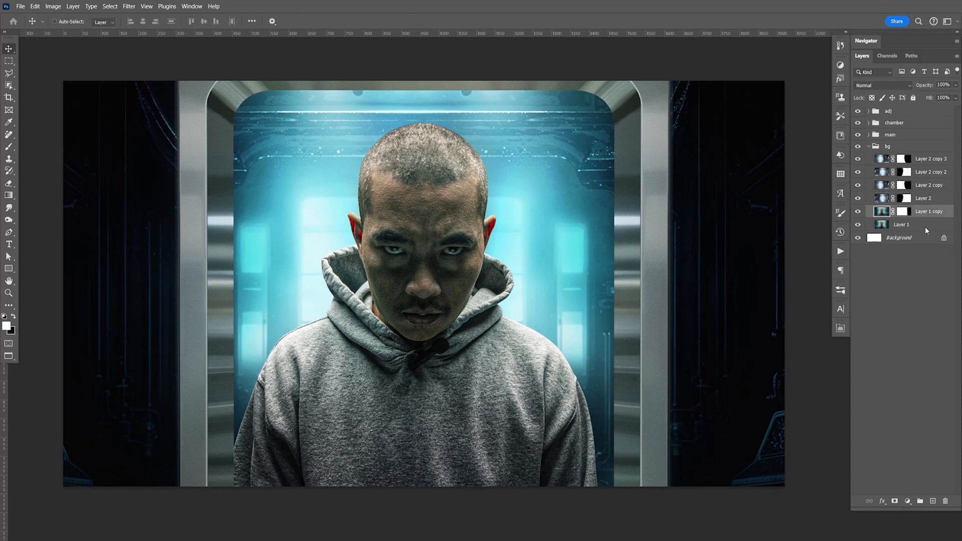
shift+click(915, 226)
key(ctrl+j)
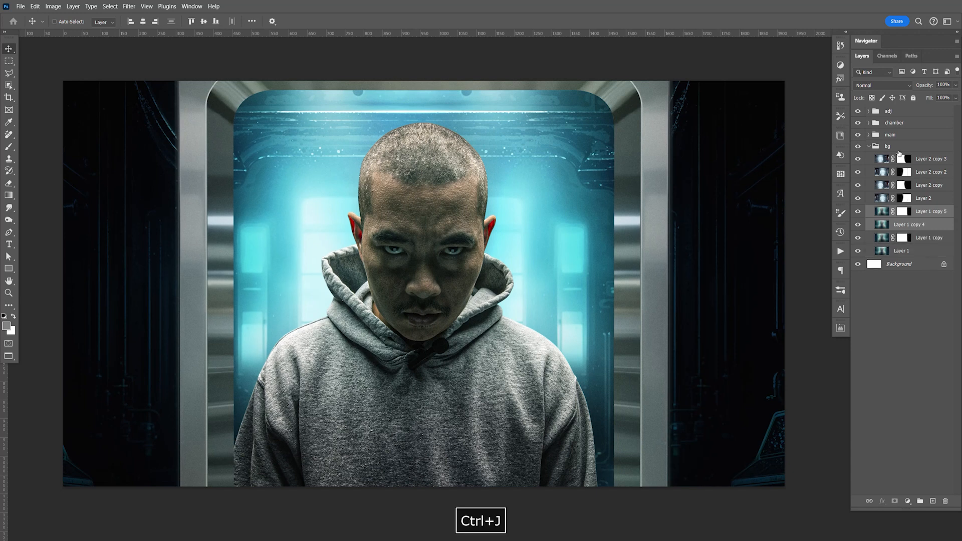
key(ctrl+e)
drag(910, 217, 908, 156)
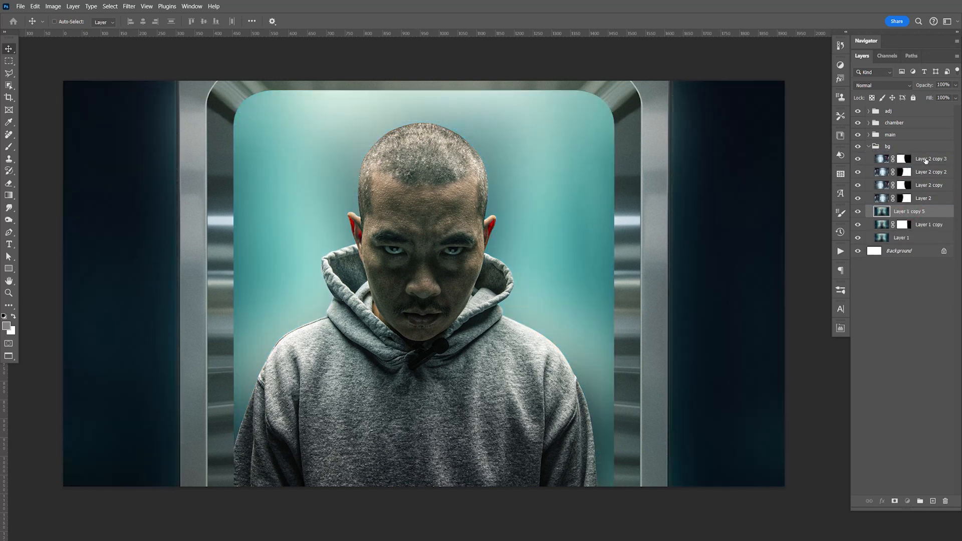
click(875, 87)
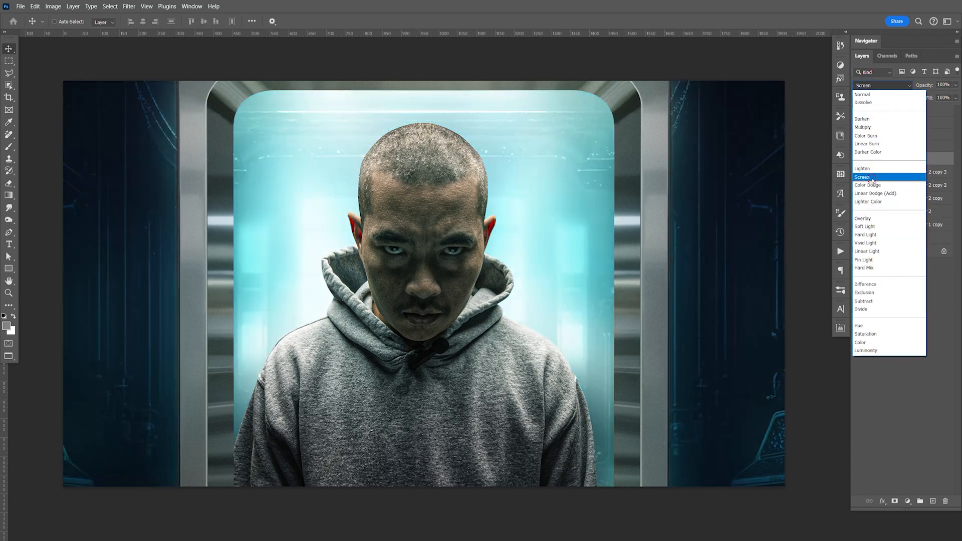
click(873, 179)
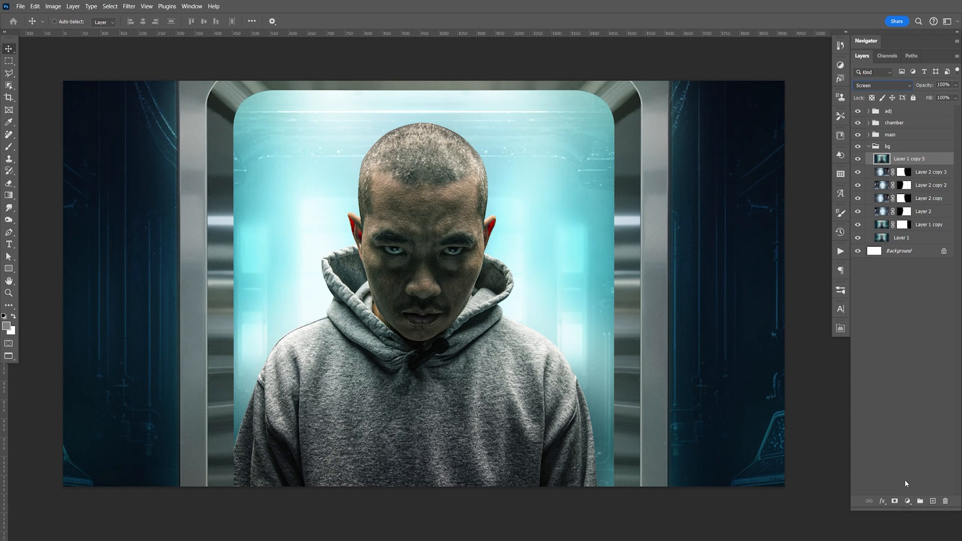
Step: Add a layer mask to the merged Screen layer and paint black over the doorway interior around the man
click(895, 500)
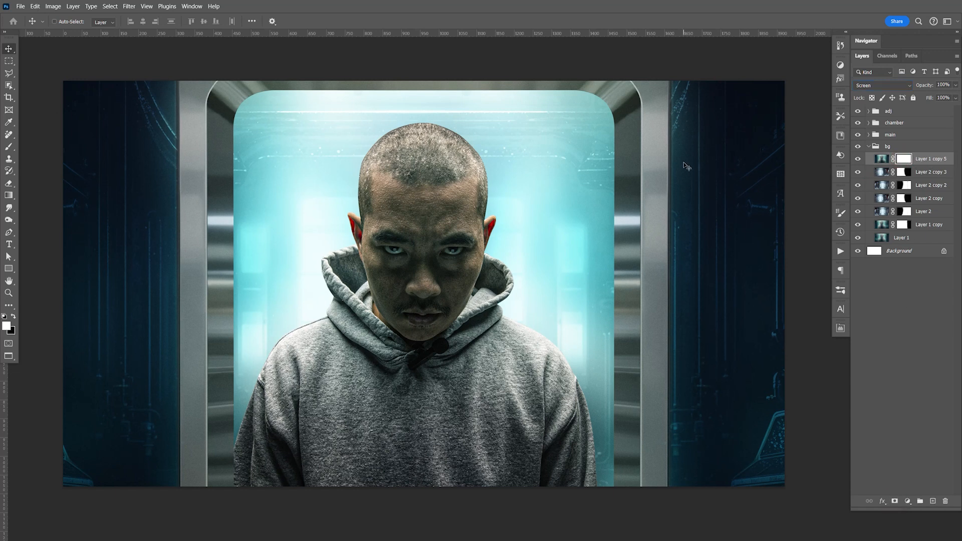
key(b)
key(x)
mouse_move(366, 171)
mouse_down()
mouse_move(332, 145)
mouse_move(360, 299)
mouse_move(385, 311)
mouse_move(415, 374)
mouse_move(500, 355)
mouse_move(512, 148)
mouse_up()
mouse_move(509, 192)
mouse_down()
mouse_move(531, 451)
mouse_move(409, 306)
mouse_move(330, 294)
mouse_move(368, 437)
mouse_move(554, 426)
mouse_move(533, 344)
mouse_move(548, 322)
mouse_move(553, 340)
mouse_up()
Step: Paint white on the Screen layer's mask along the top of the doorway and save the document
key(space)
key(x)
mouse_move(283, 135)
mouse_down()
mouse_move(304, 133)
mouse_move(368, 78)
mouse_move(421, 92)
mouse_move(485, 92)
mouse_move(543, 119)
mouse_move(296, 118)
mouse_up()
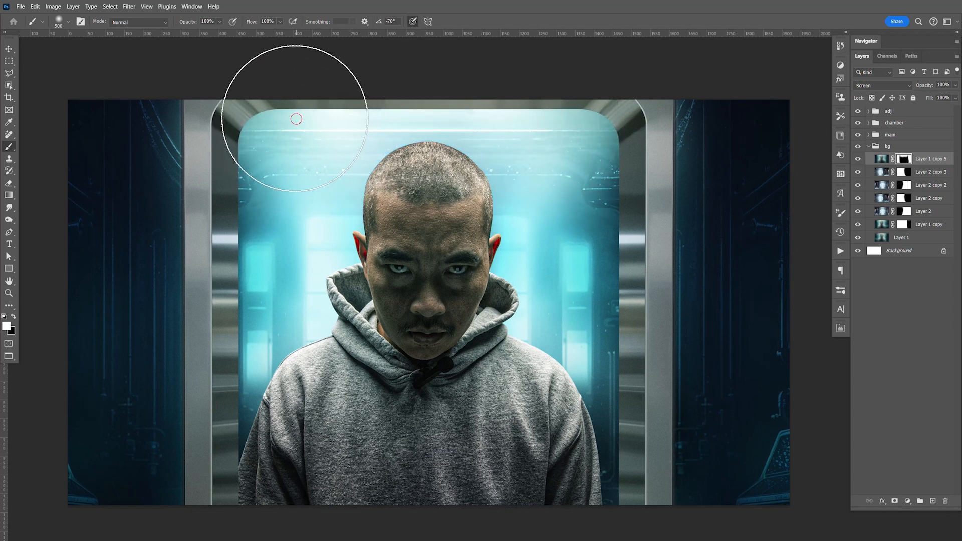
key(ctrl+s)
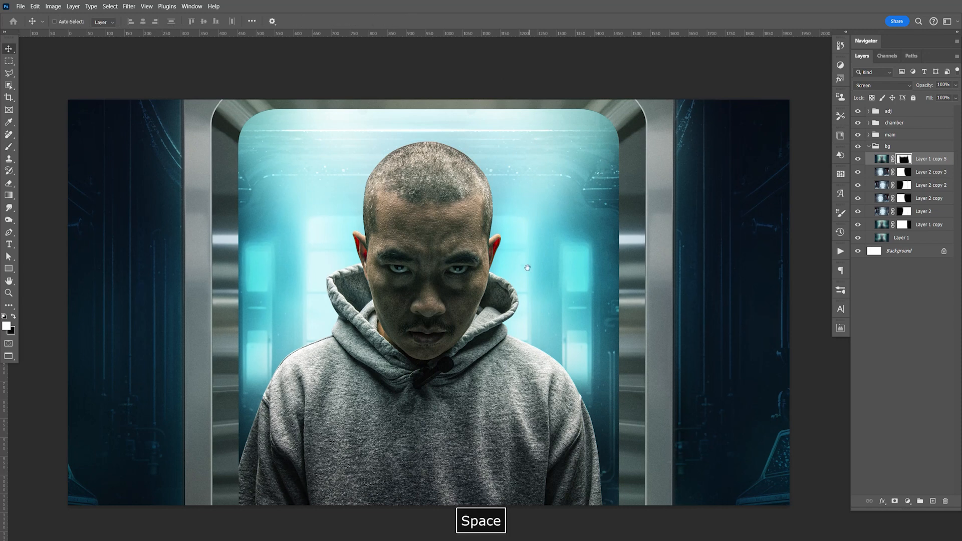
drag(537, 270, 535, 260)
key(ctrl+s)
key(space)
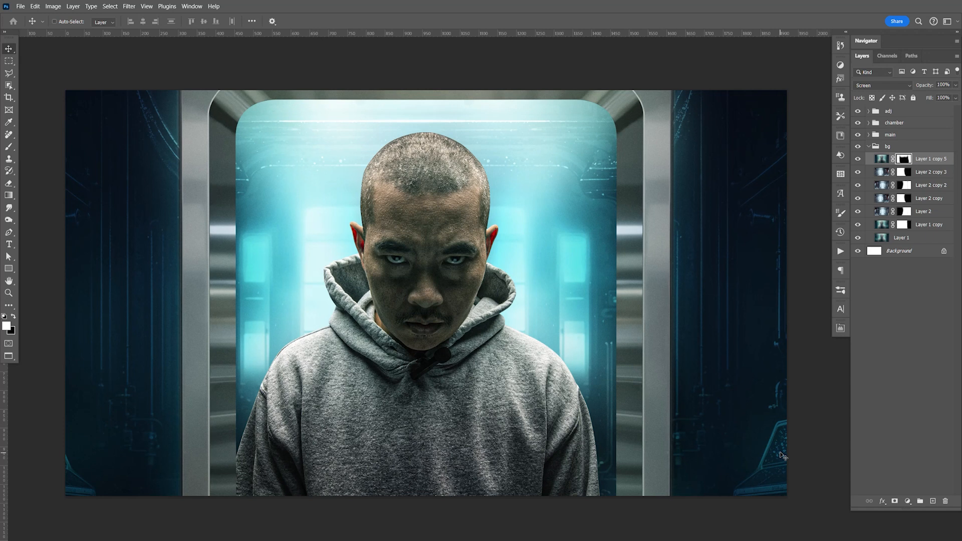
Step: Collapse the bg group and put all four layers of the chamber group into a nested group
click(869, 147)
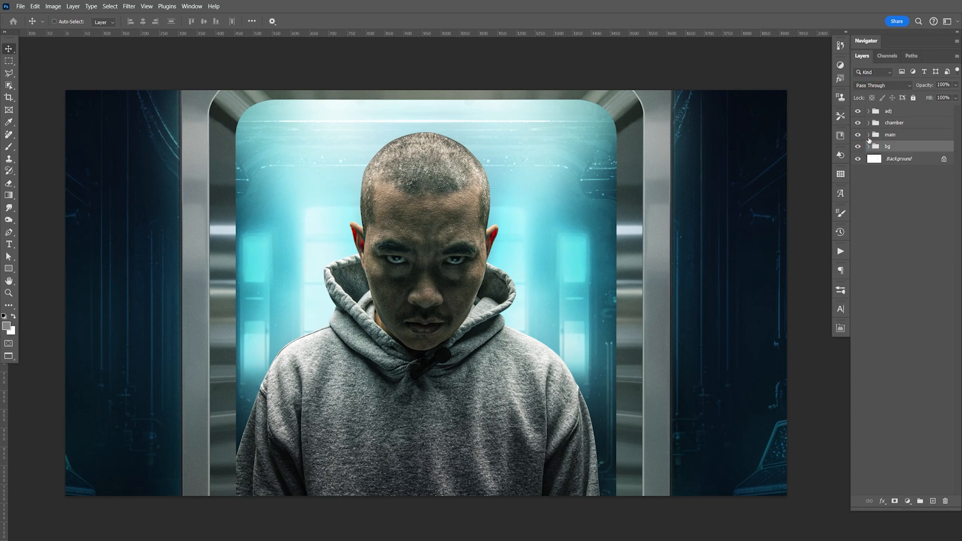
click(869, 123)
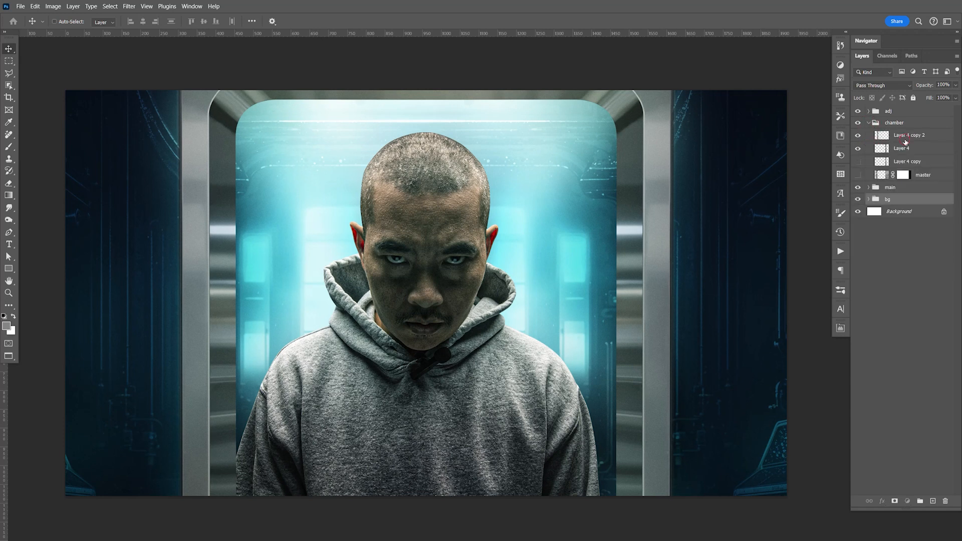
click(906, 140)
shift+click(924, 176)
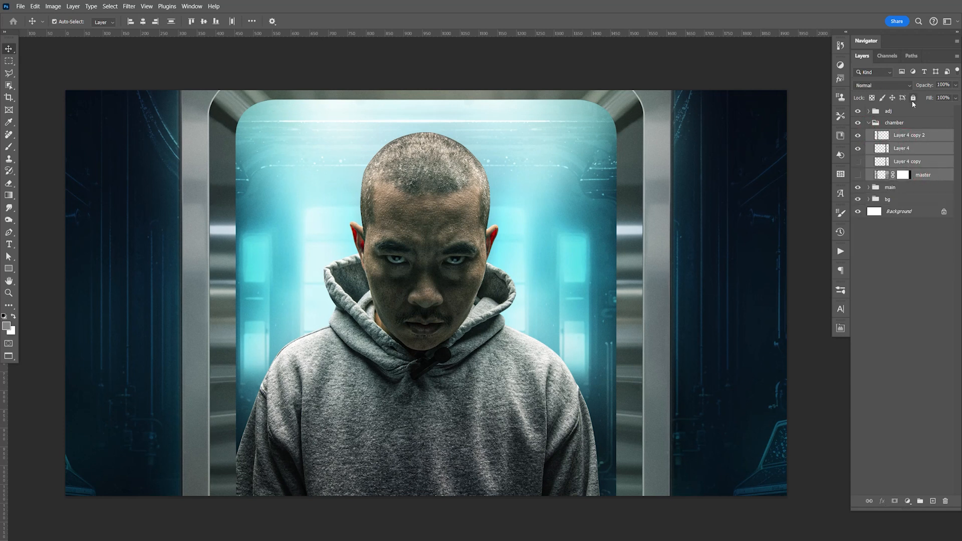
key(ctrl+g)
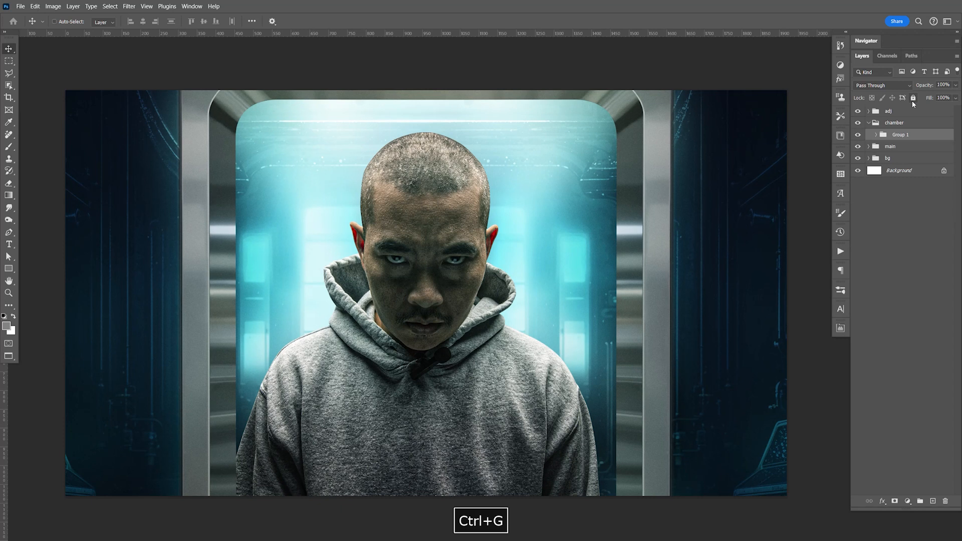
Step: Add a Levels adjustment clipped to Group 1 in the chamber group and darken its midtones
click(908, 501)
click(897, 355)
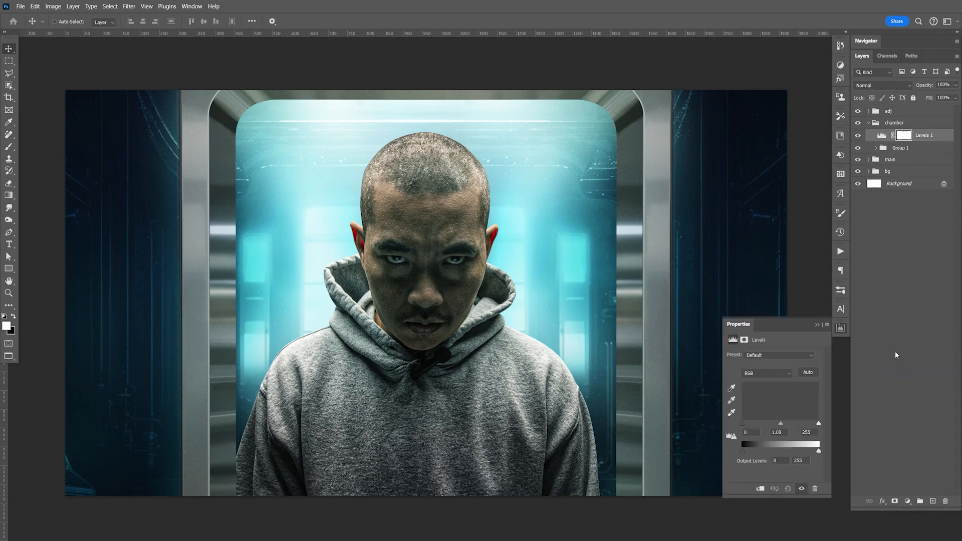
click(760, 488)
click(842, 328)
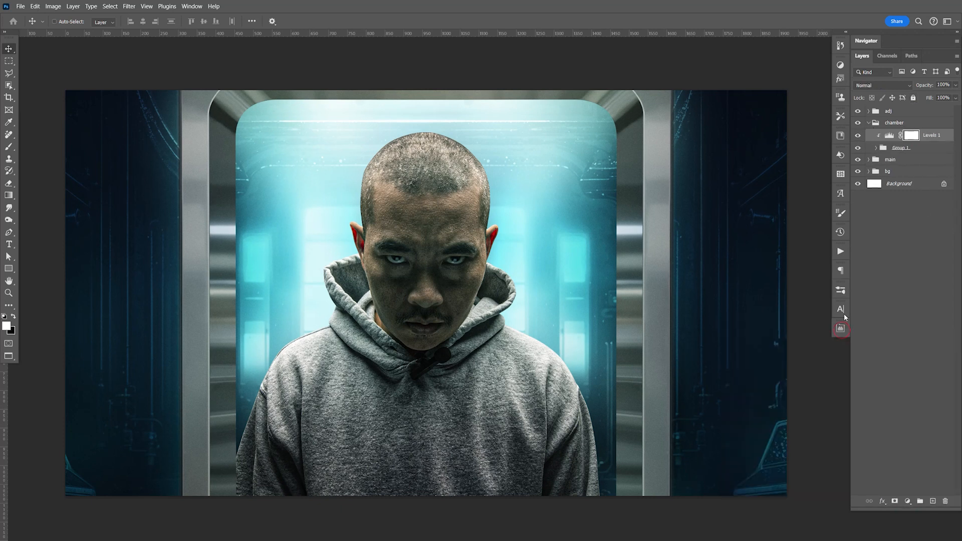
double_click(890, 136)
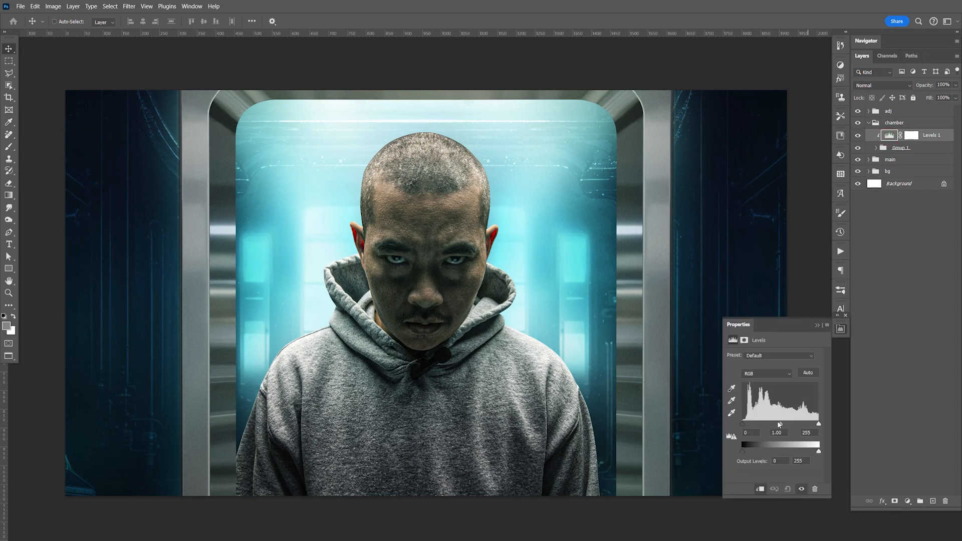
drag(783, 424, 792, 425)
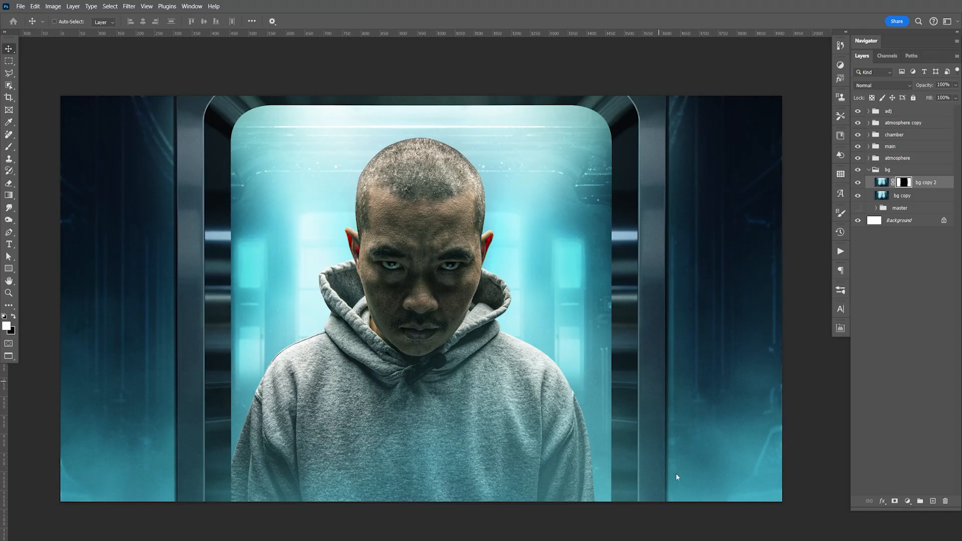
Step: Select Layer 4 inside Group 1 of the chamber group and toggle its visibility to check its door half
key(z)
drag(675, 372, 567, 440)
key(space)
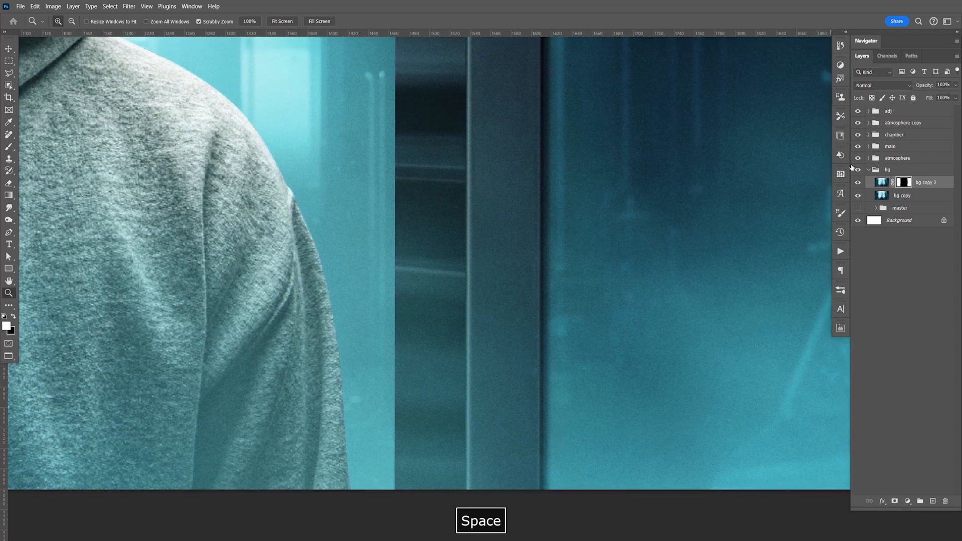
click(868, 170)
click(869, 135)
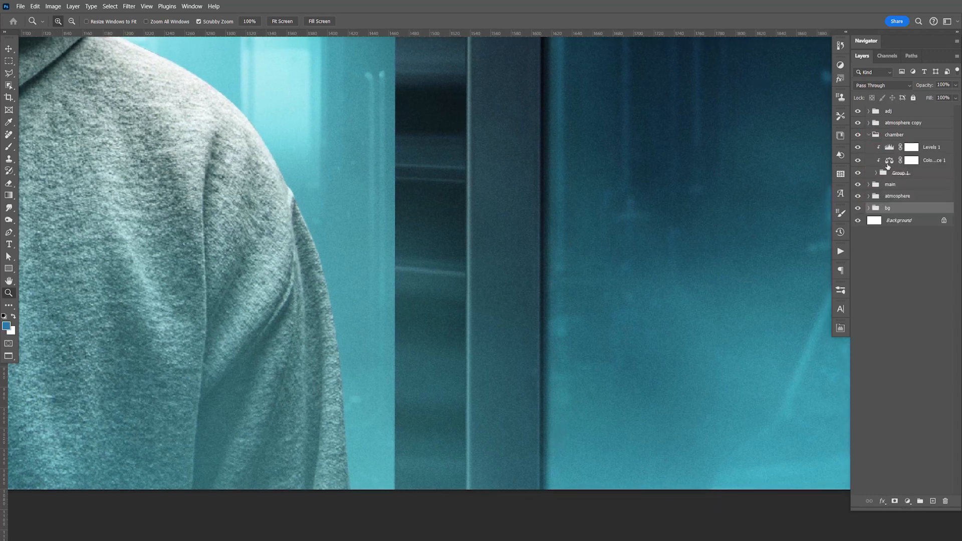
click(876, 173)
click(912, 198)
click(859, 199)
click(859, 199)
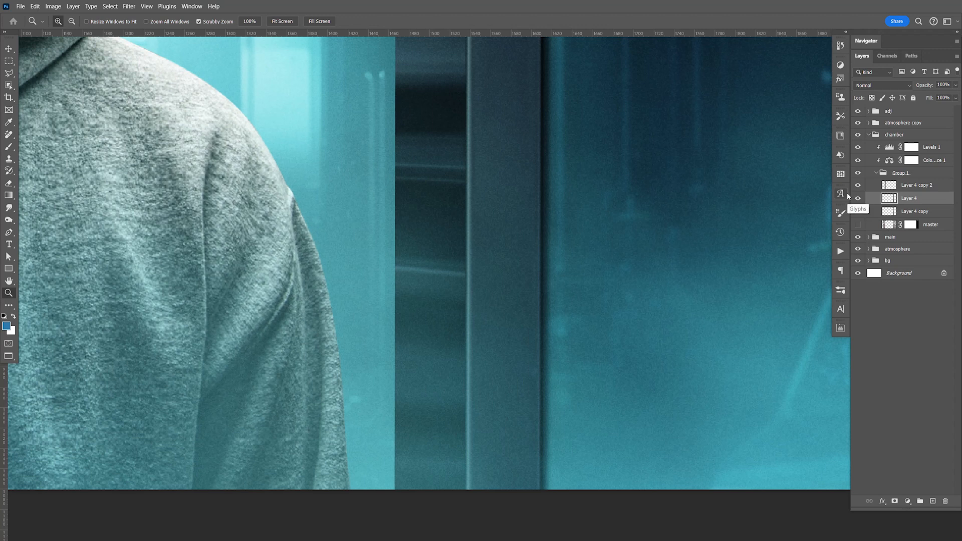
Step: Try to trim the dark outer edge of the right door pillar on Layer 4 using a polygonal lasso selection with 3 px feather
key(l)
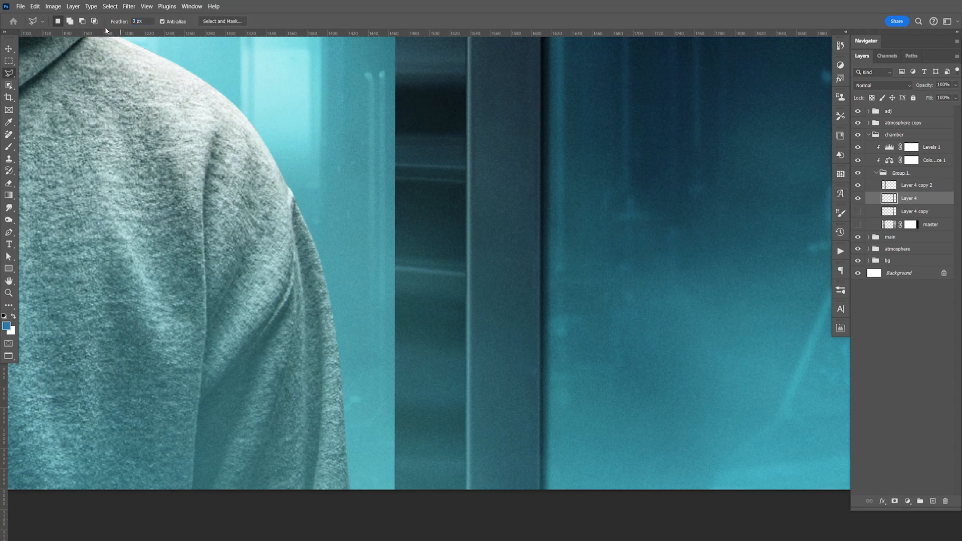
key(Return)
click(543, 522)
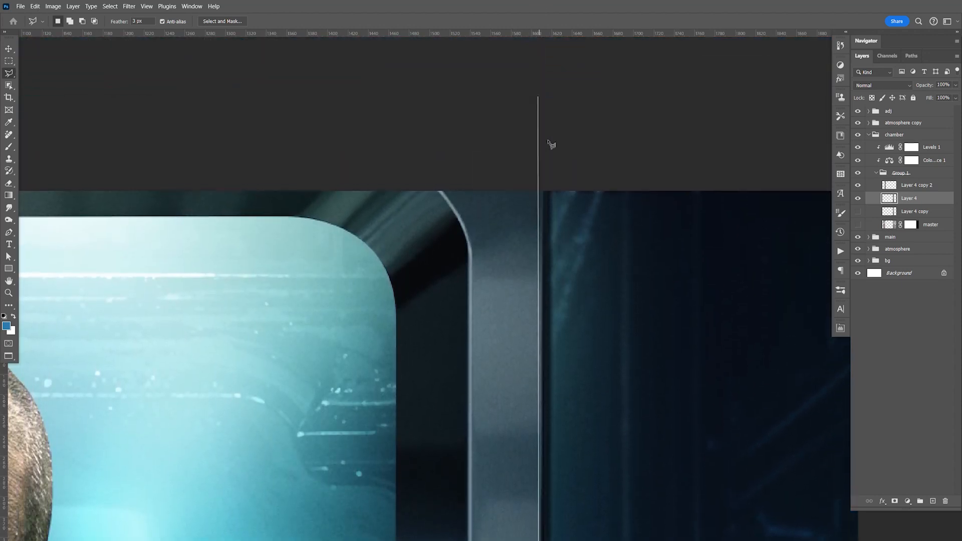
click(544, 161)
click(701, 132)
double_click(746, 234)
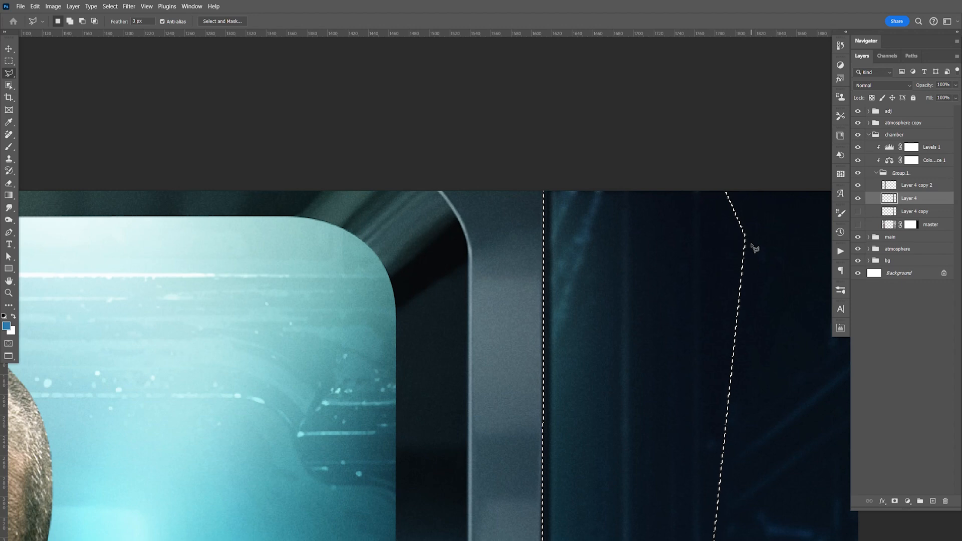
key(Delete)
key(ctrl+d)
Step: Inspect the trimmed pillar edge, undo the feathered deletion on Layer 4 and clear the selection
key(space)
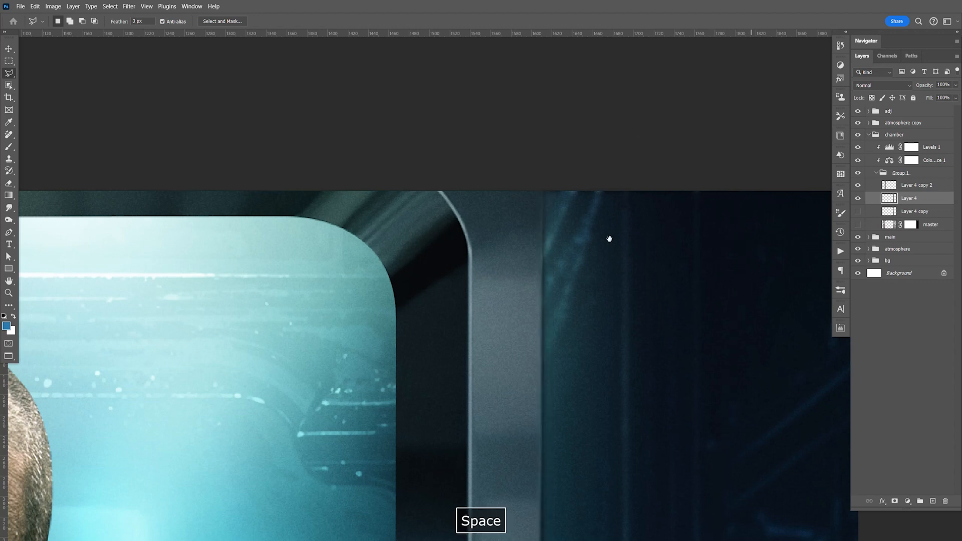
drag(596, 471, 609, 256)
key(ctrl+2)
key(Delete)
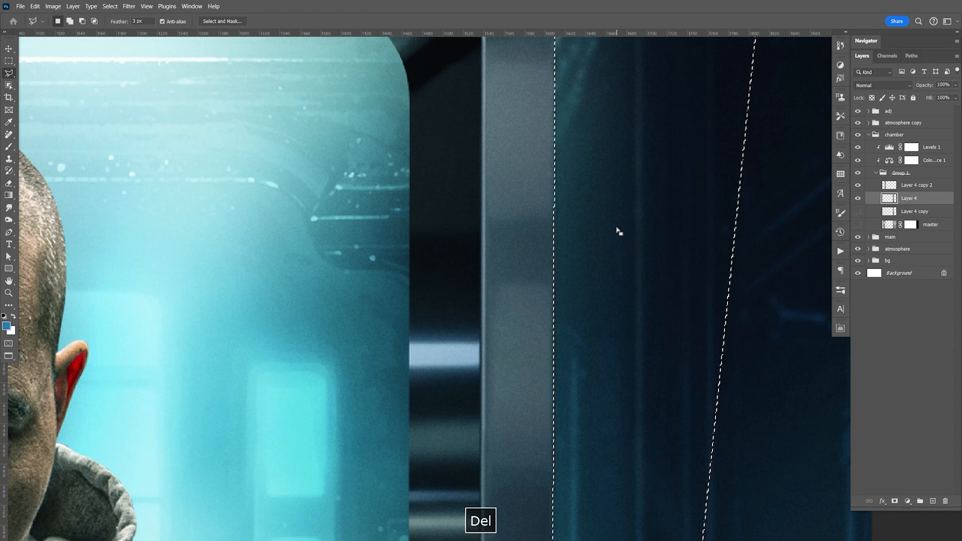
key(ctrl+z)
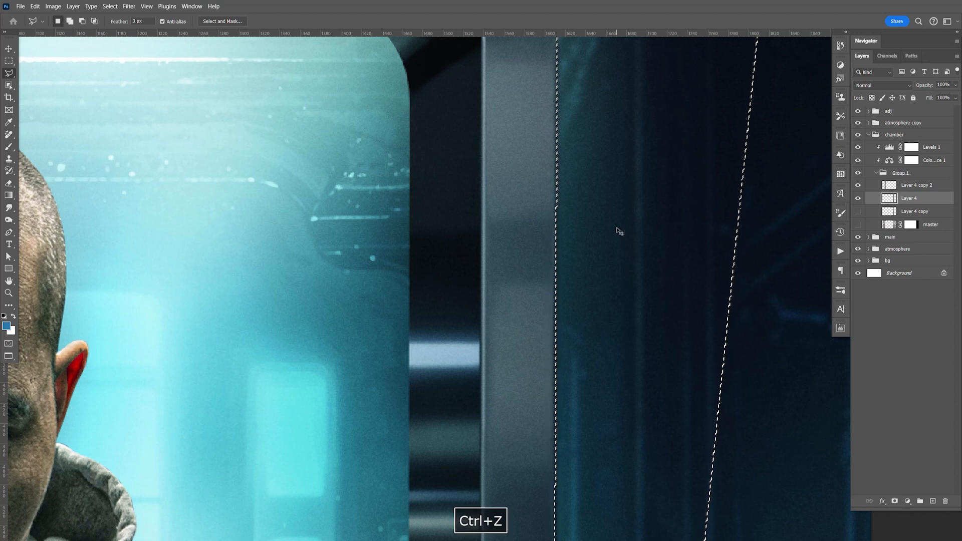
key(ctrl+2)
key(ctrl+d)
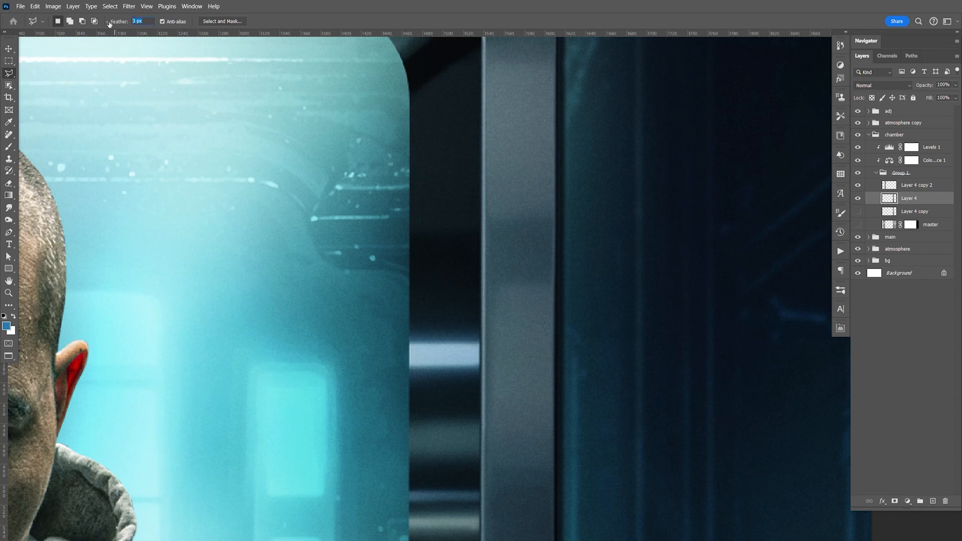
Step: Set the lasso feather to 0 px and delete the dark strip outside the lower right door pillar on Layer 4
drag(109, 24, 111, 24)
key(space)
drag(694, 208, 659, 416)
click(633, 106)
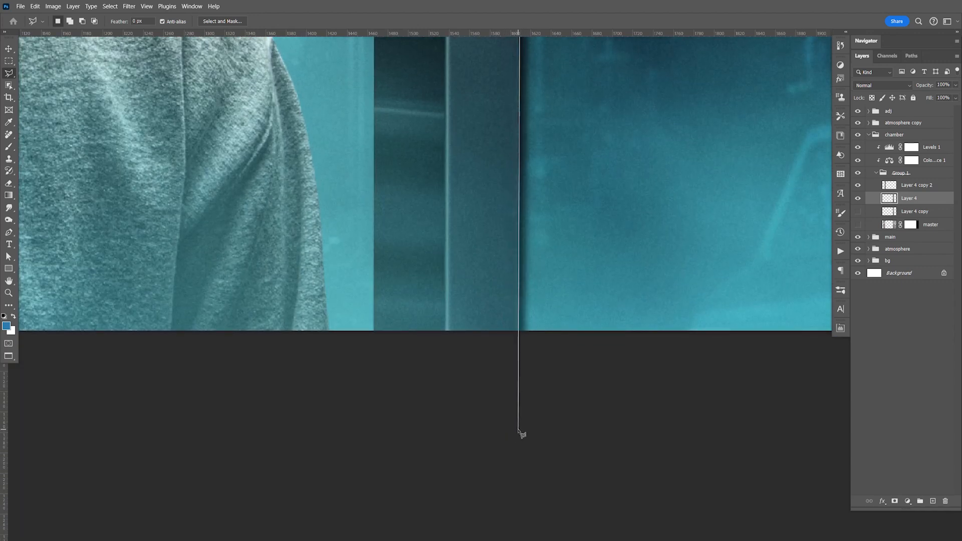
click(519, 427)
click(712, 419)
double_click(743, 291)
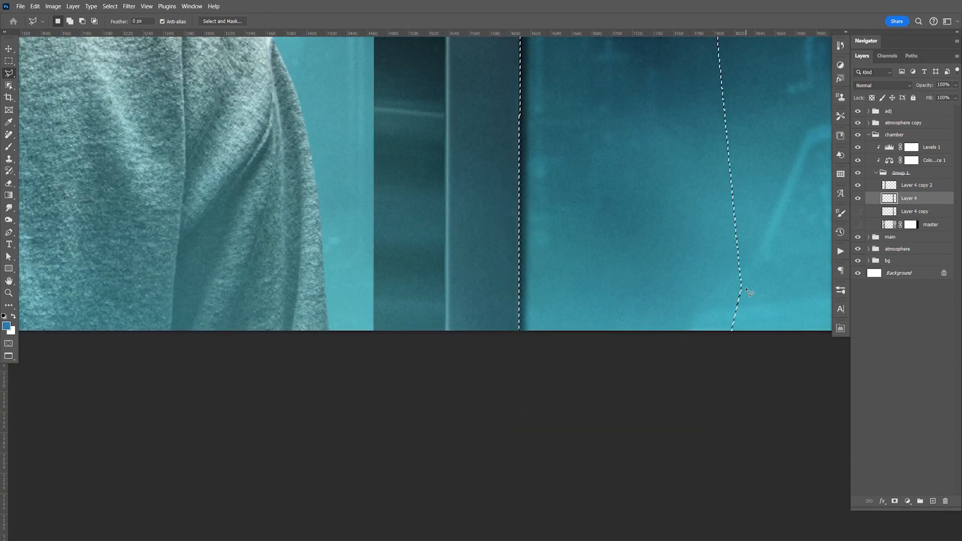
key(Delete)
key(ctrl+d)
Step: Delete the remaining strip along the full height of the right pillar's outer edge on Layer 4 and deselect
key(space)
drag(747, 286, 677, 442)
drag(686, 228, 684, 379)
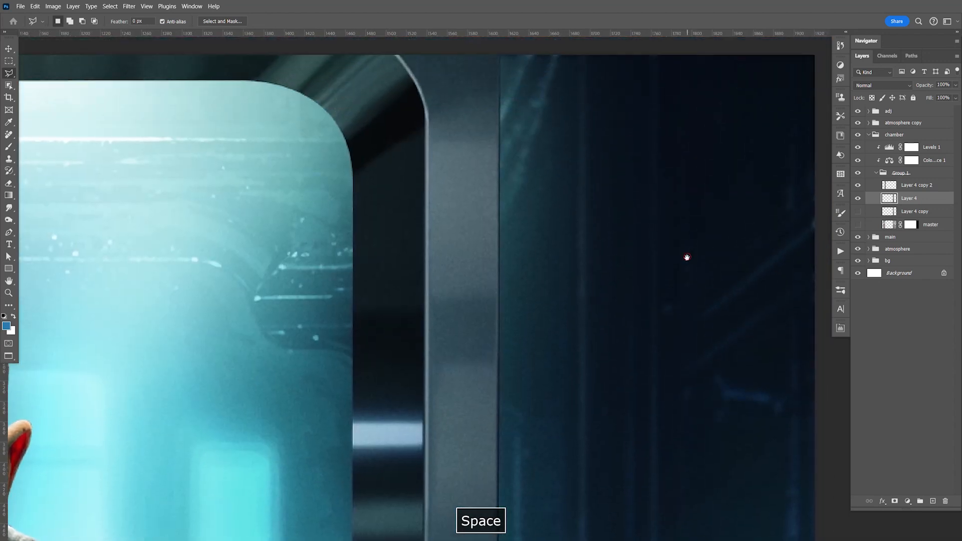
drag(687, 258, 696, 409)
drag(690, 284, 690, 287)
click(675, 123)
click(529, 125)
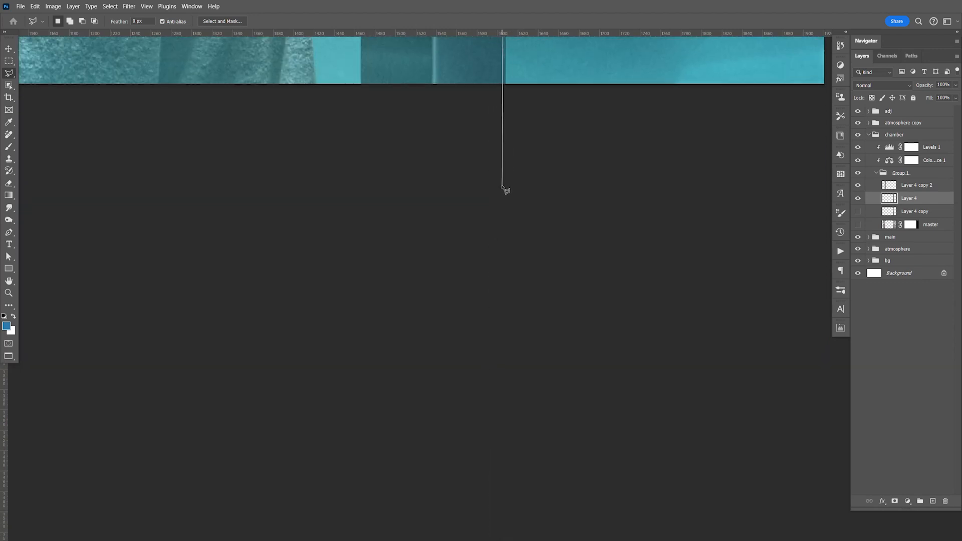
click(504, 186)
click(718, 204)
double_click(727, 163)
key(space)
mouse_move(672, 111)
mouse_down()
mouse_move(687, 209)
mouse_move(669, 279)
mouse_up()
key(Delete)
key(space)
drag(625, 193, 883, 242)
key(ctrl+d)
Step: On Layer 4 copy 2, lasso the area outside the left door pillar's outer edge, delete it and deselect
key(space)
key(ctrl+minus)
key(ctrl+minus)
key(ctrl+minus)
key(ctrl+minus)
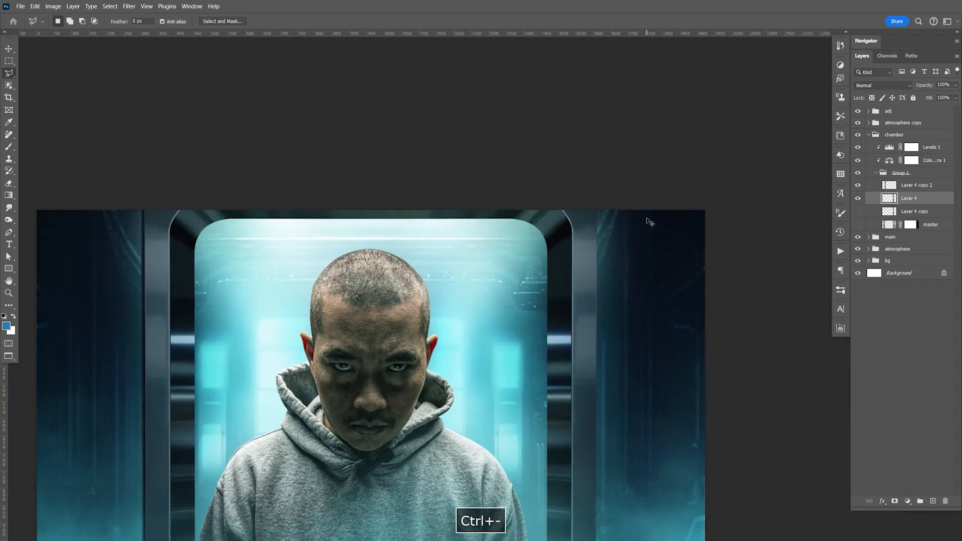
key(space)
drag(363, 270, 415, 239)
key(ctrl+equal)
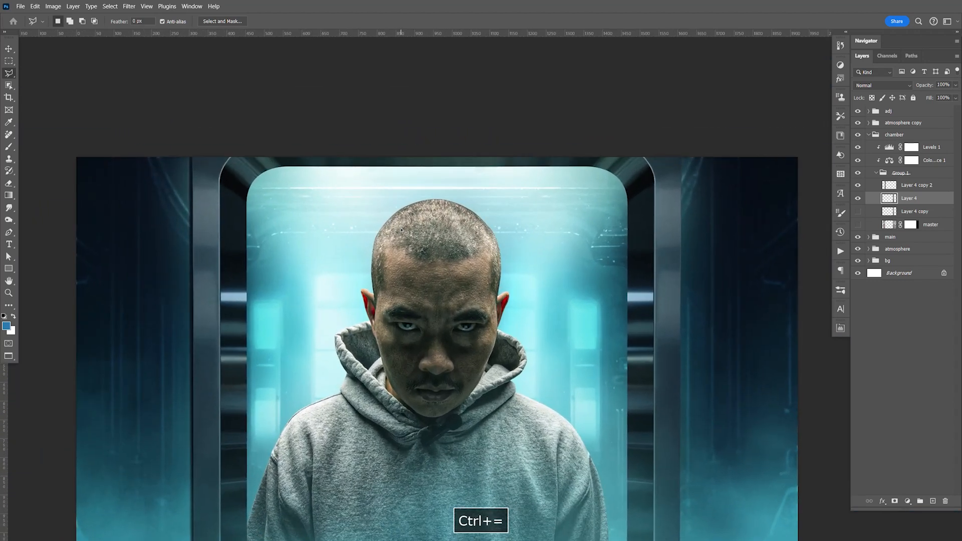
click(909, 186)
key(space)
drag(89, 105, 229, 87)
click(234, 77)
click(356, 73)
click(367, 92)
click(335, 140)
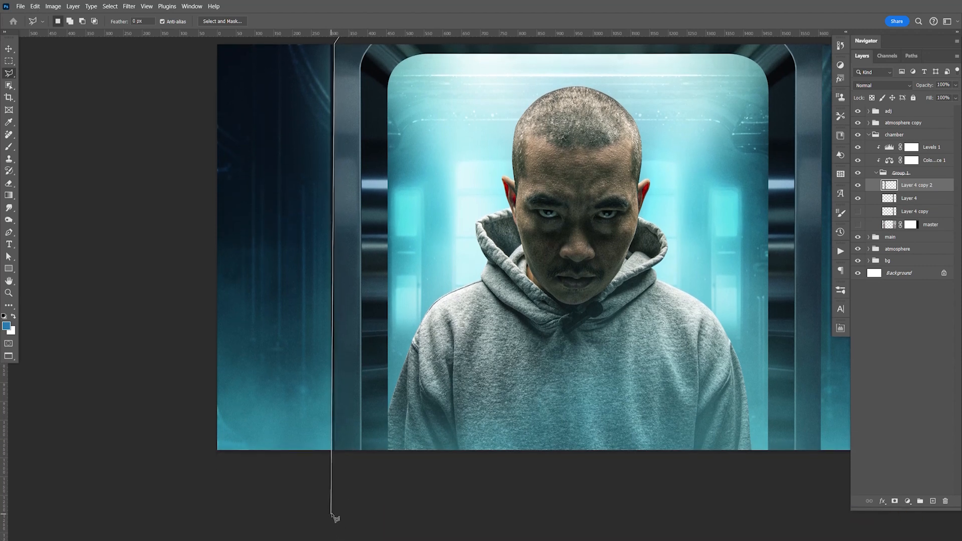
click(335, 513)
click(183, 512)
click(112, 194)
double_click(208, 62)
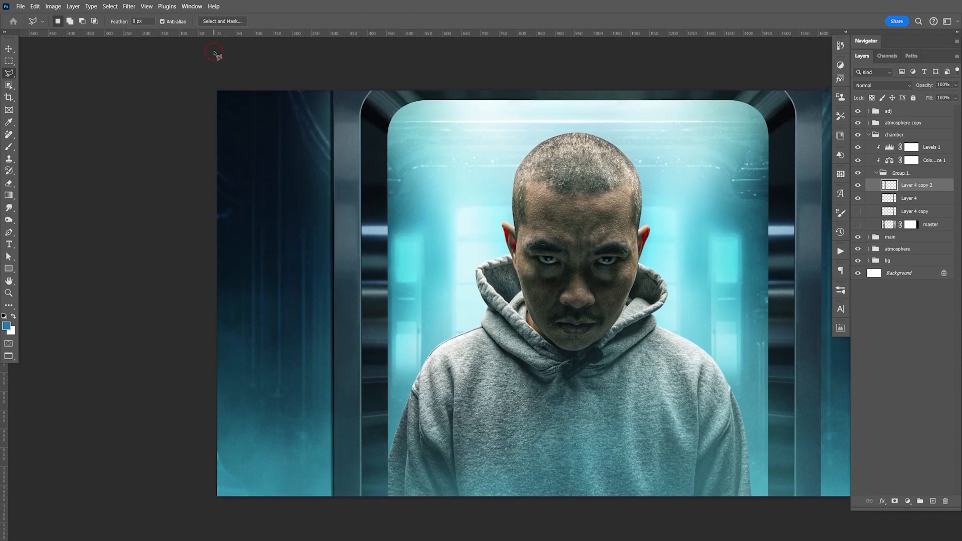
key(Delete)
key(ctrl+d)
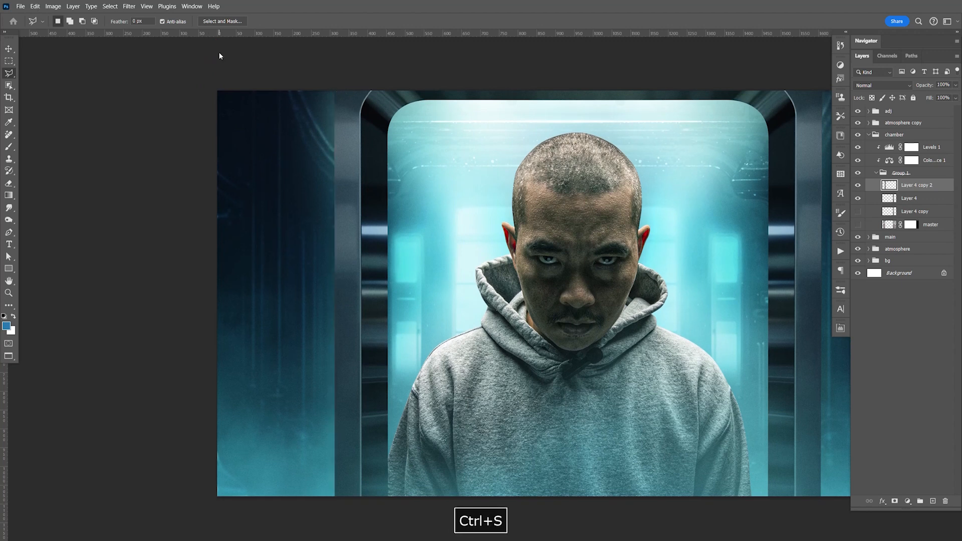
Step: Switch to the Move tool, bring the whole composition into view and save the document
key(v)
key(space)
drag(641, 307, 514, 314)
key(ctrl+s)
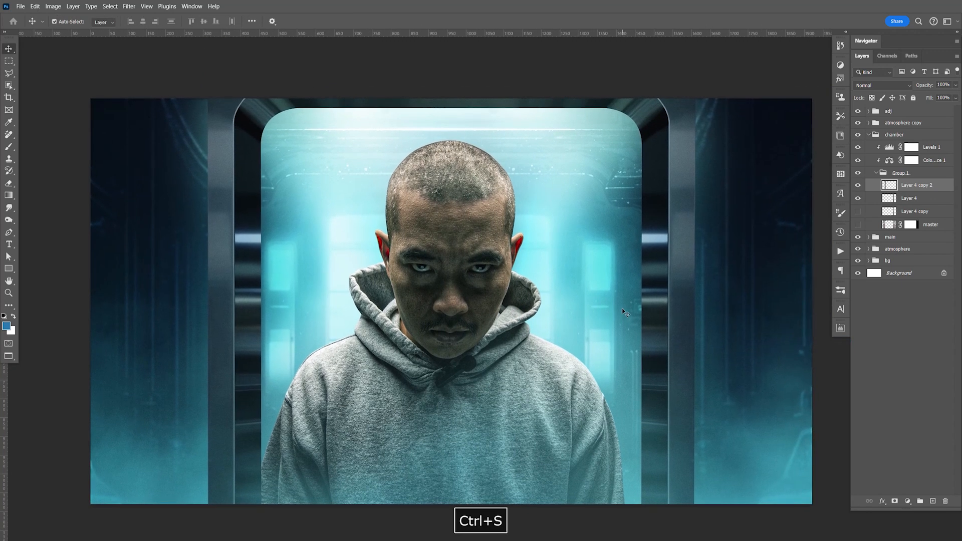
key(F9)
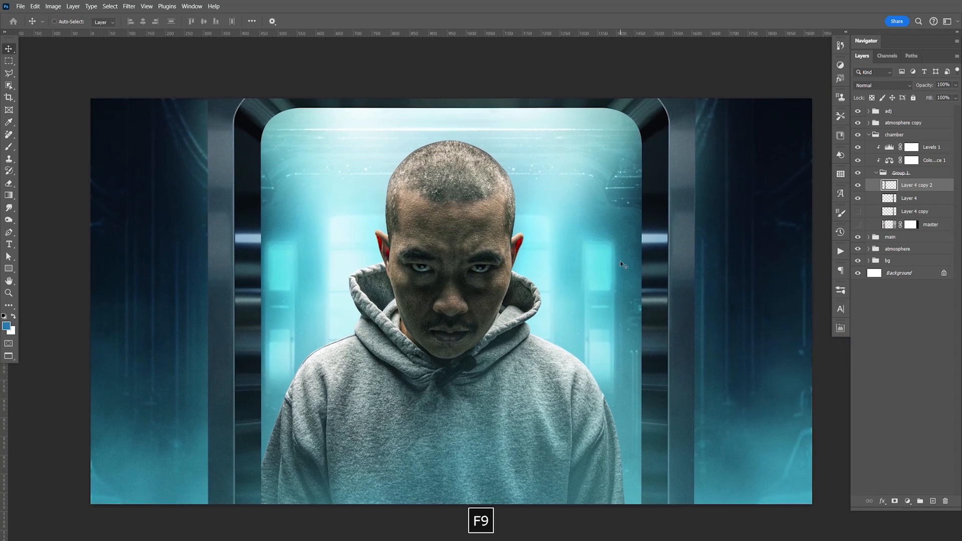
Step: Switch to Adobe Bridge and preview the ice textures in the Stock Photos folder at full size
key(alt+Tab)
click(666, 325)
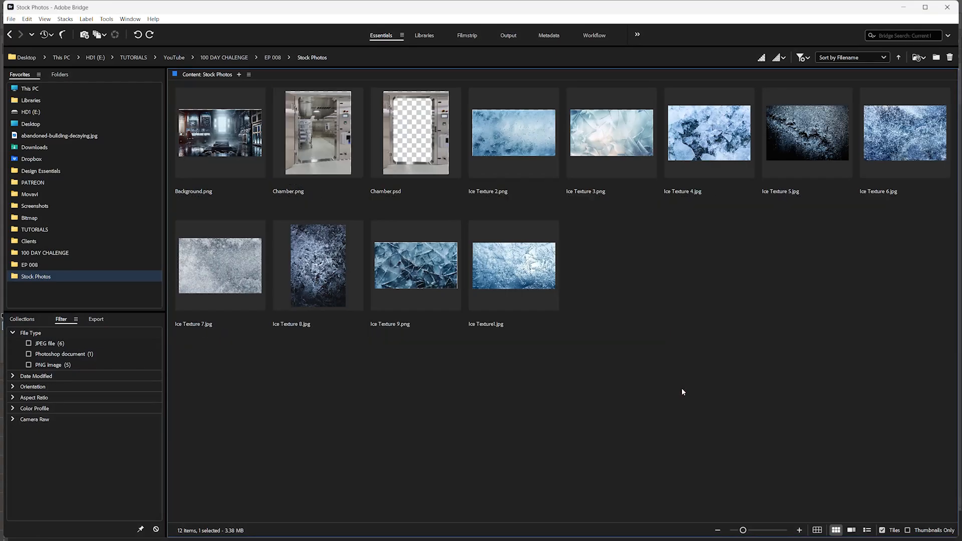
click(515, 156)
key(space)
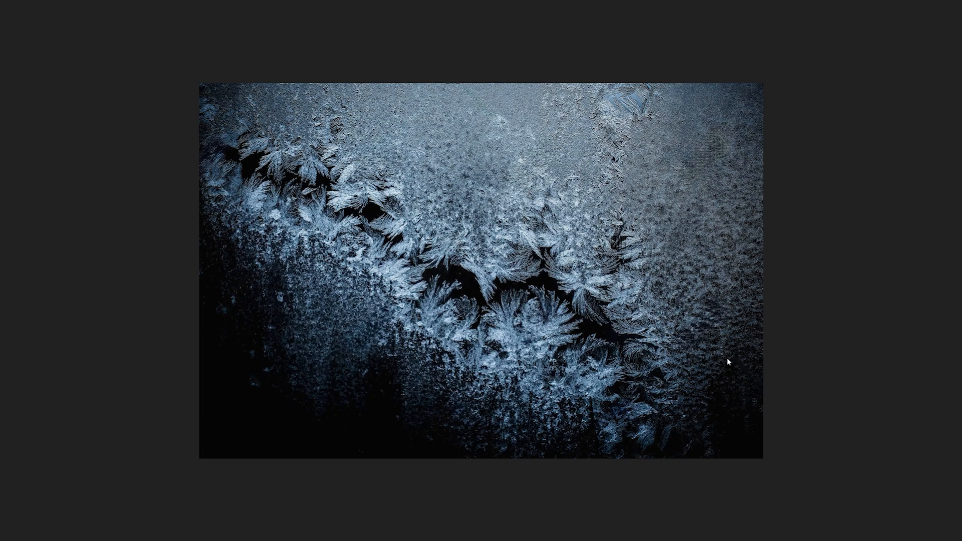
key(Right)
key(Right)
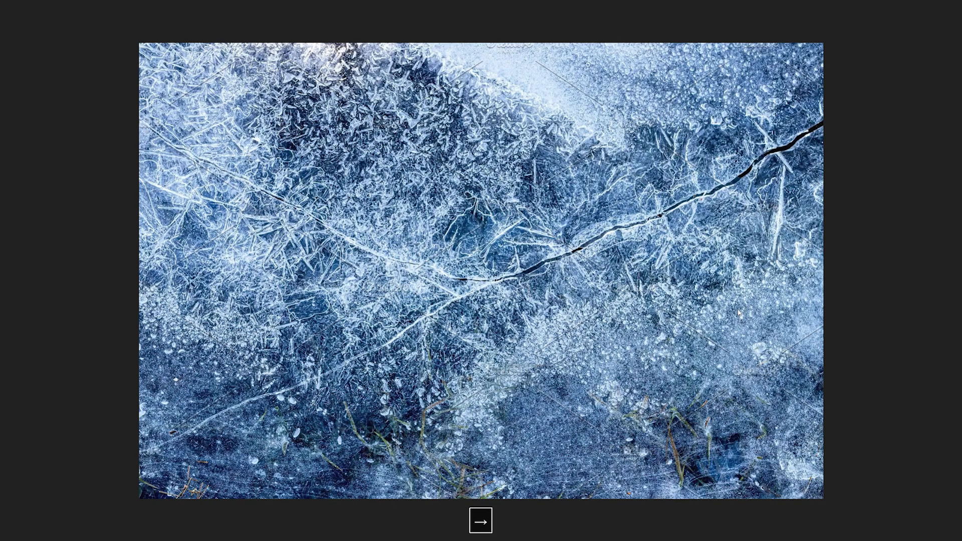
key(Right)
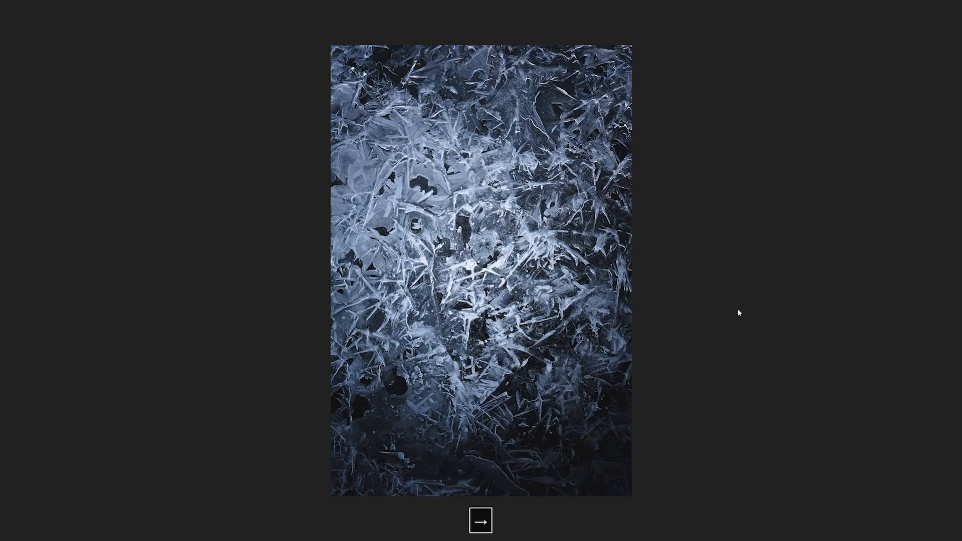
key(Right)
key(Left)
key(space)
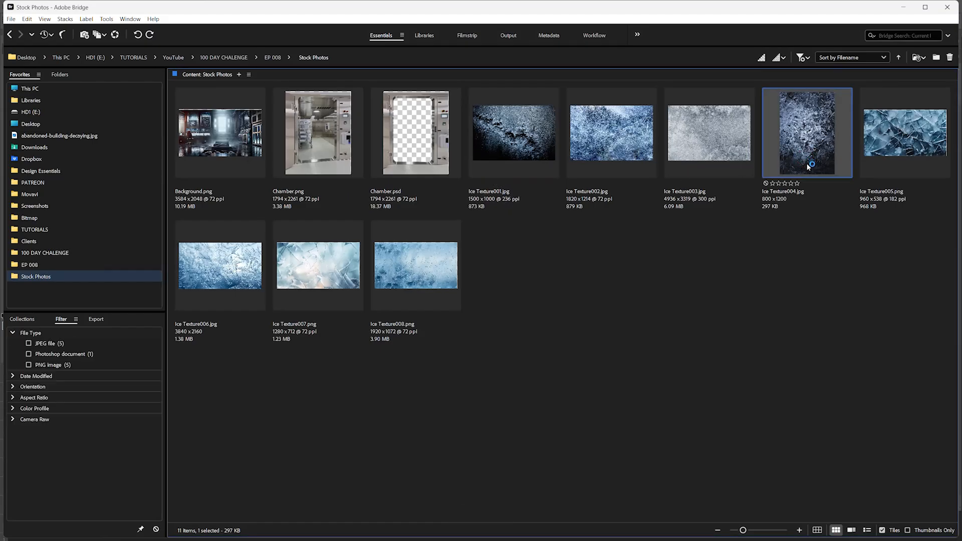
Step: Copy the entire Ice Texture004.jpg image and close the opened texture documents to return to the composite
key(ctrl+a)
key(ctrl+c)
key(ctrl+w)
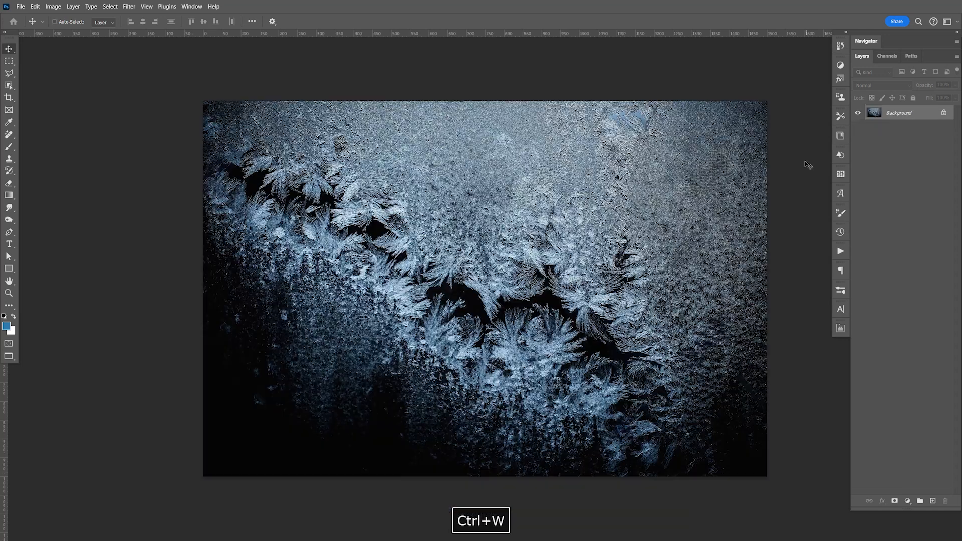
key(ctrl+w)
key(ctrl+w)
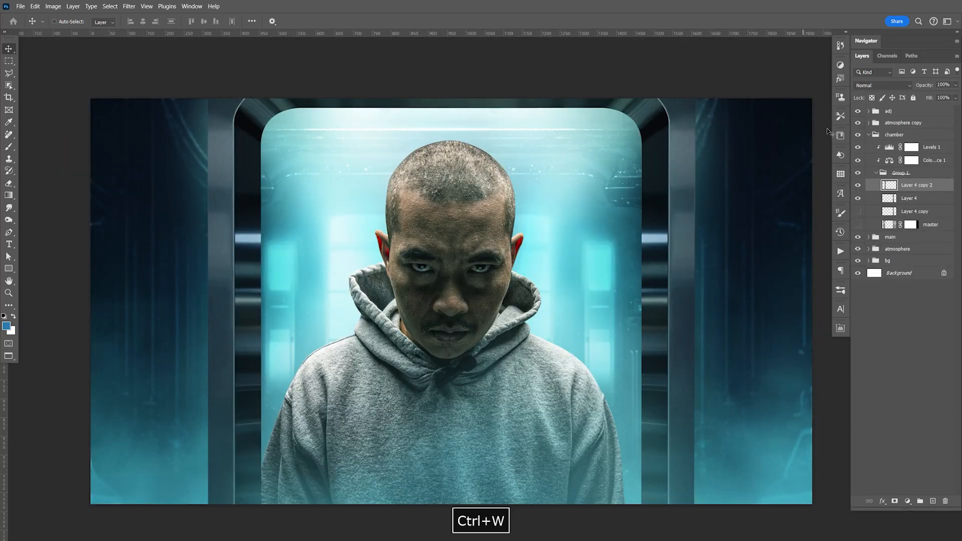
Step: Create a group named Ice Glass above the main group and paste the copied ice texture into it
click(869, 137)
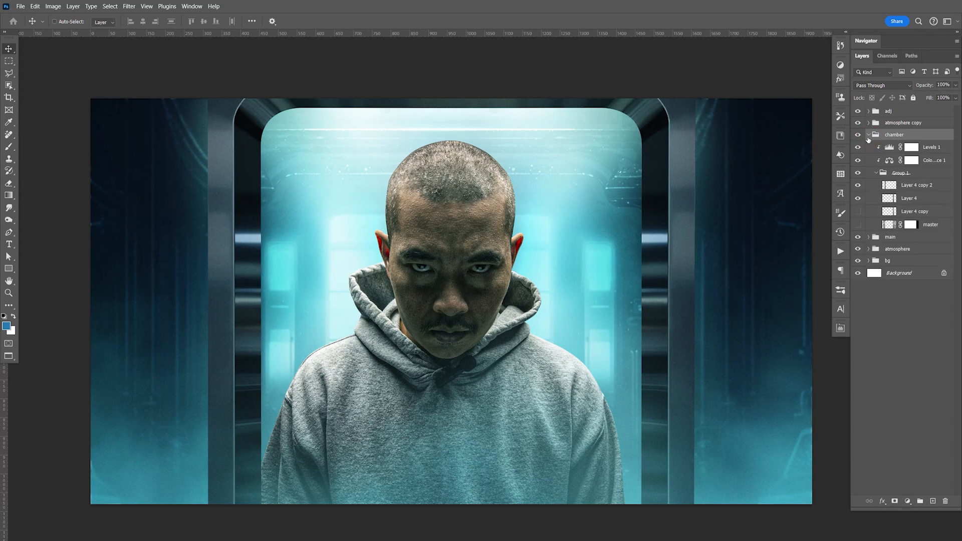
click(869, 135)
click(895, 146)
click(920, 501)
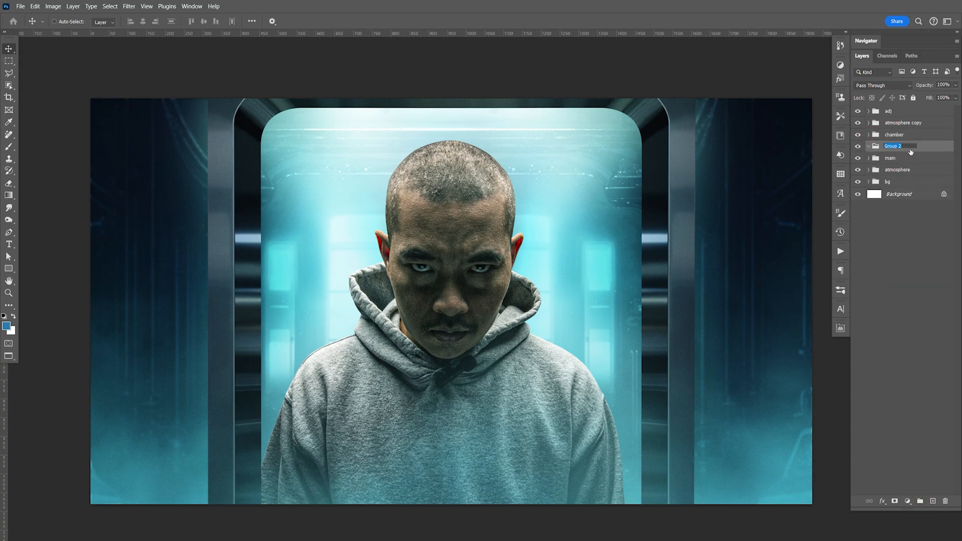
text(Ice Glass)
key(ctrl+v)
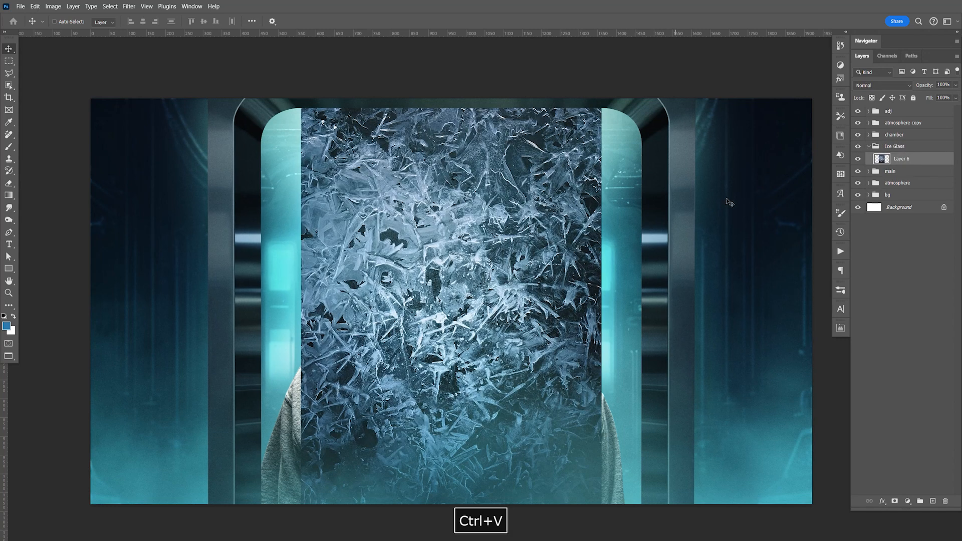
Step: Hide the pasted ice texture layer and merge Layer 4 copy 2 with Layer 4 in the chamber's Group 1
click(858, 159)
click(870, 135)
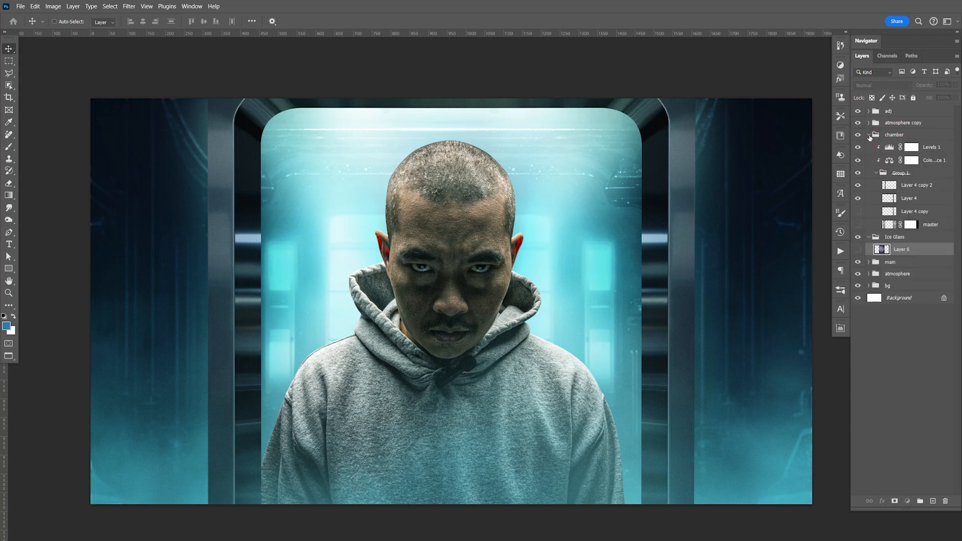
click(910, 187)
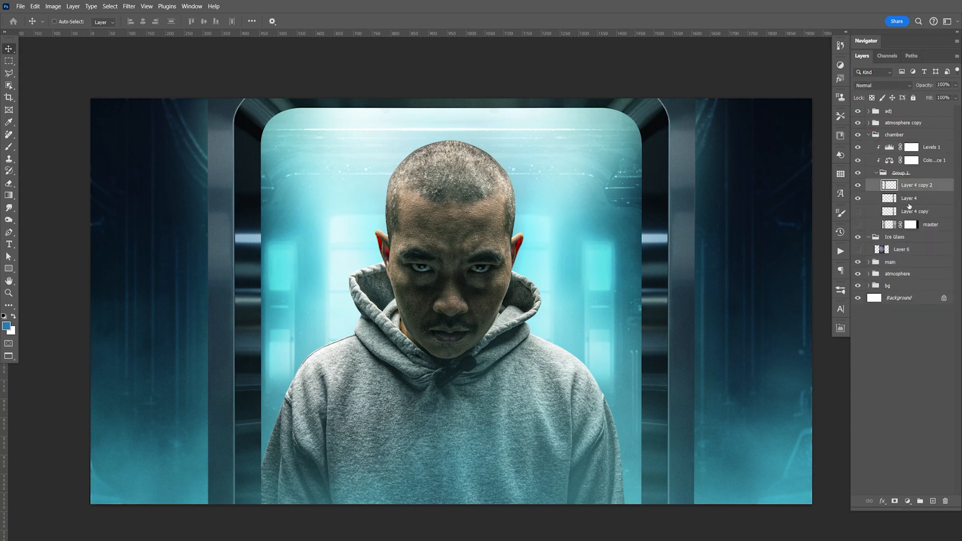
shift+click(897, 202)
mouse_move(857, 187)
mouse_down()
mouse_move(858, 199)
mouse_move(858, 186)
mouse_up()
key(ctrl+e)
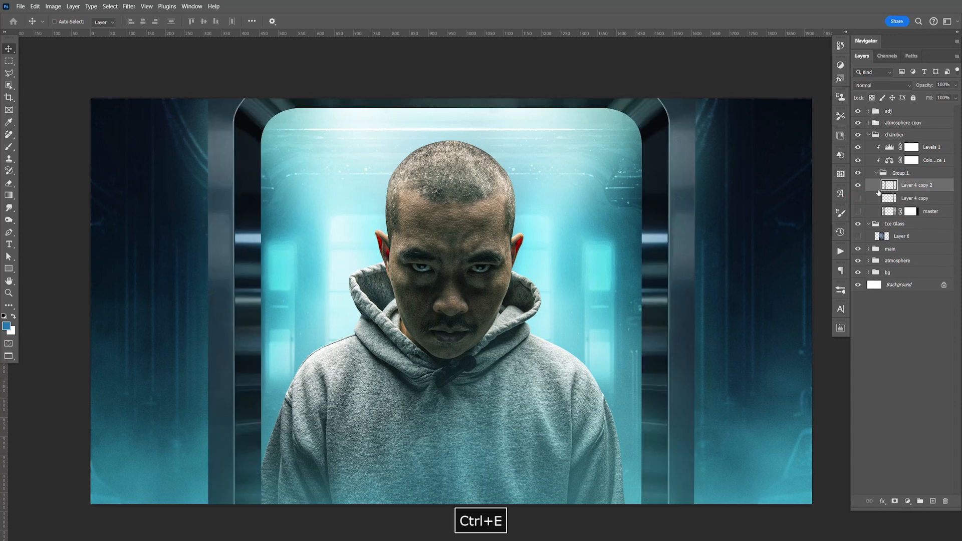
key(w)
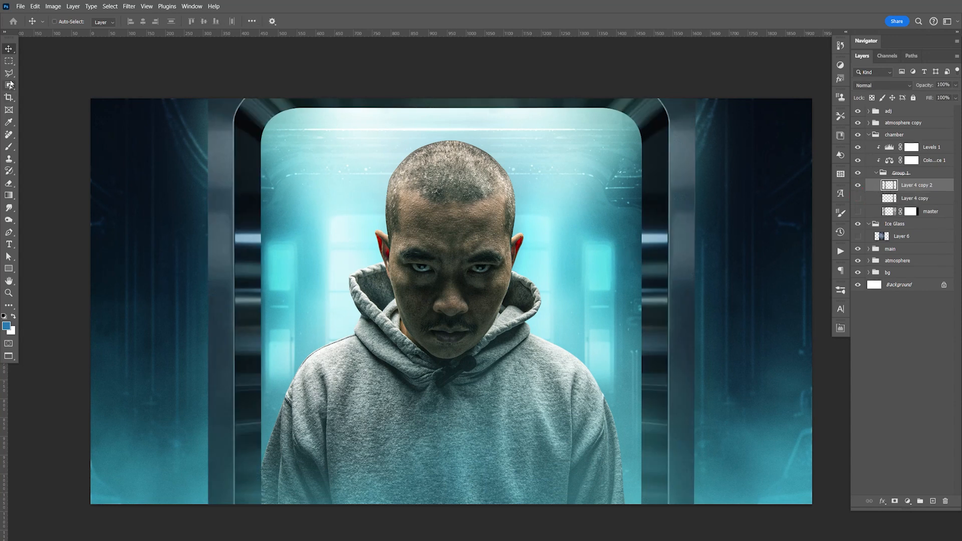
Step: Select the doorway opening with the Magic Wand and mask the Ice Glass group to that selection
click(9, 74)
drag(8, 85, 53, 103)
click(322, 209)
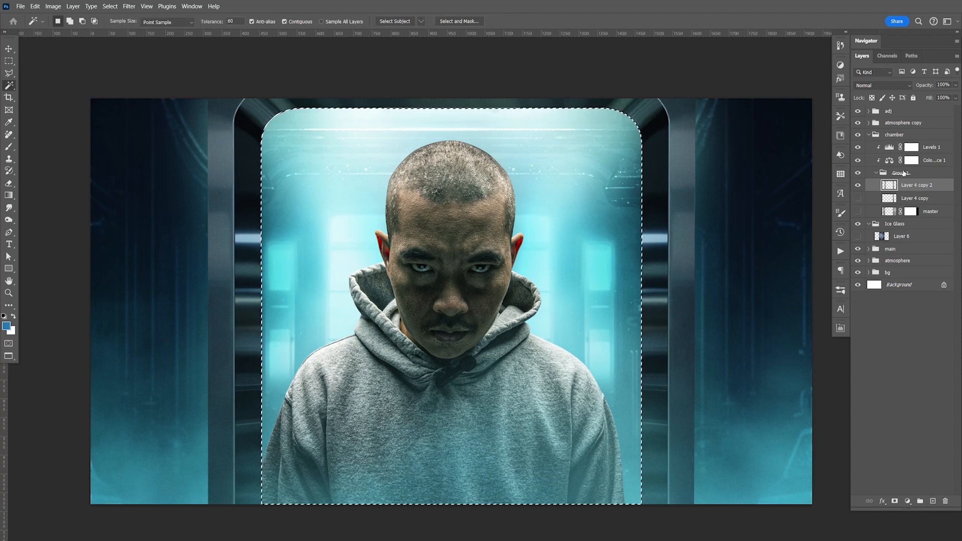
click(869, 134)
click(893, 147)
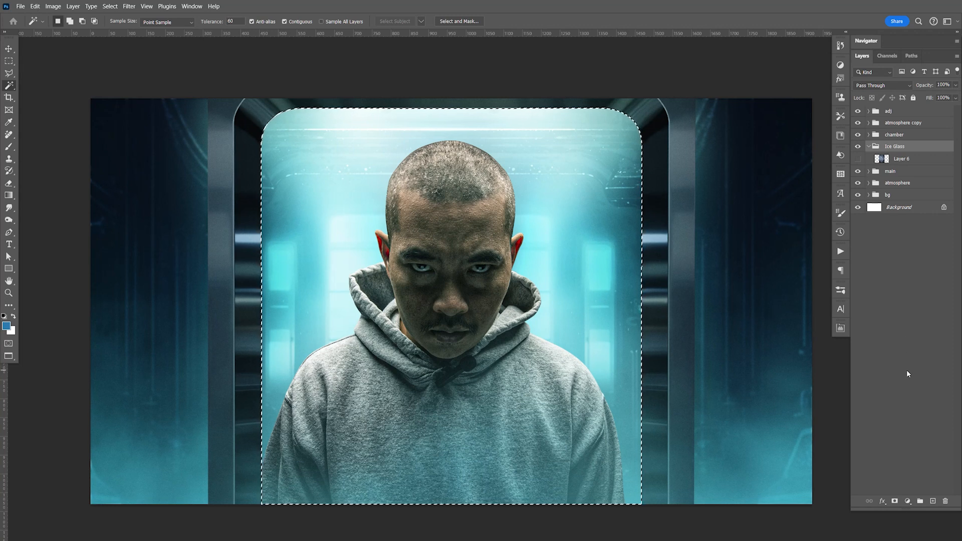
click(895, 501)
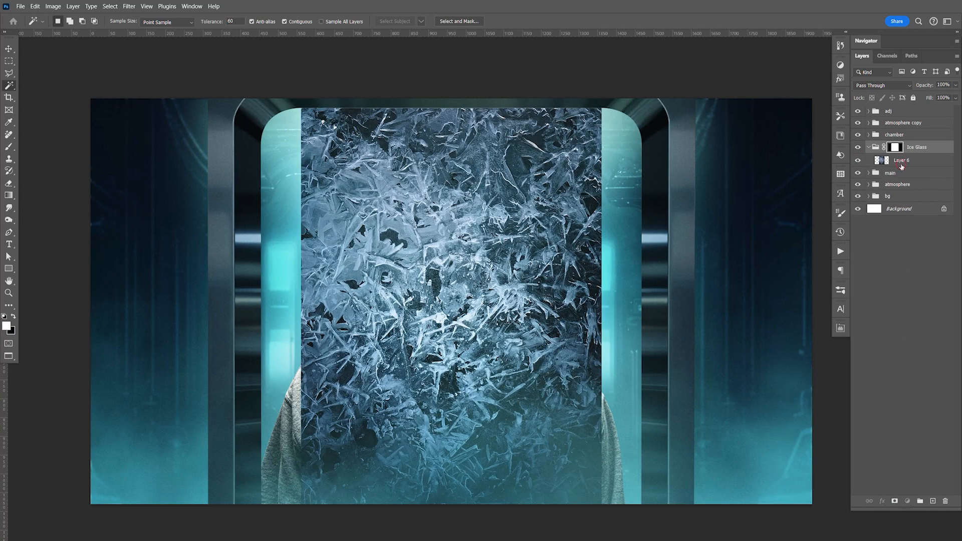
Step: Delete the Ice Glass group's doorway mask, then add a blank mask and remove it too
click(889, 165)
click(893, 149)
right_click(897, 149)
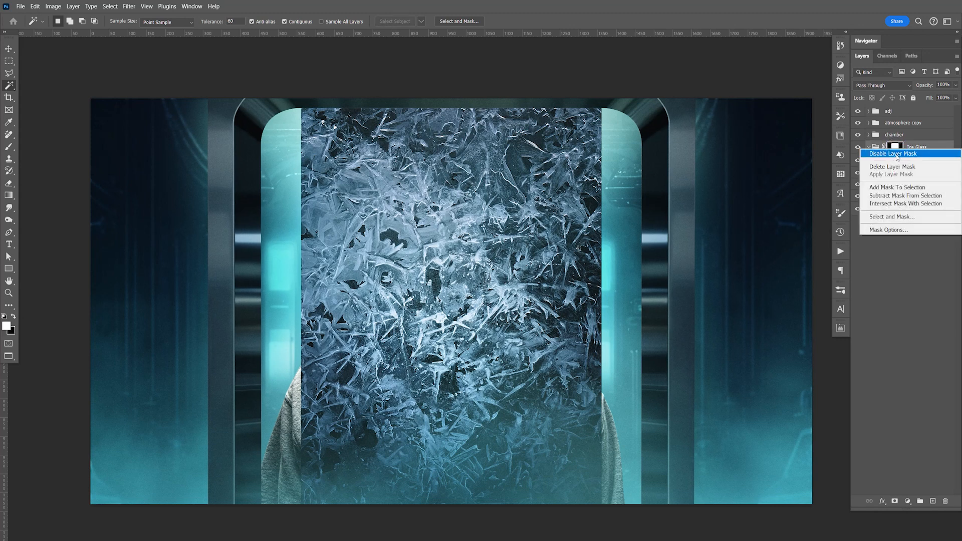
click(895, 167)
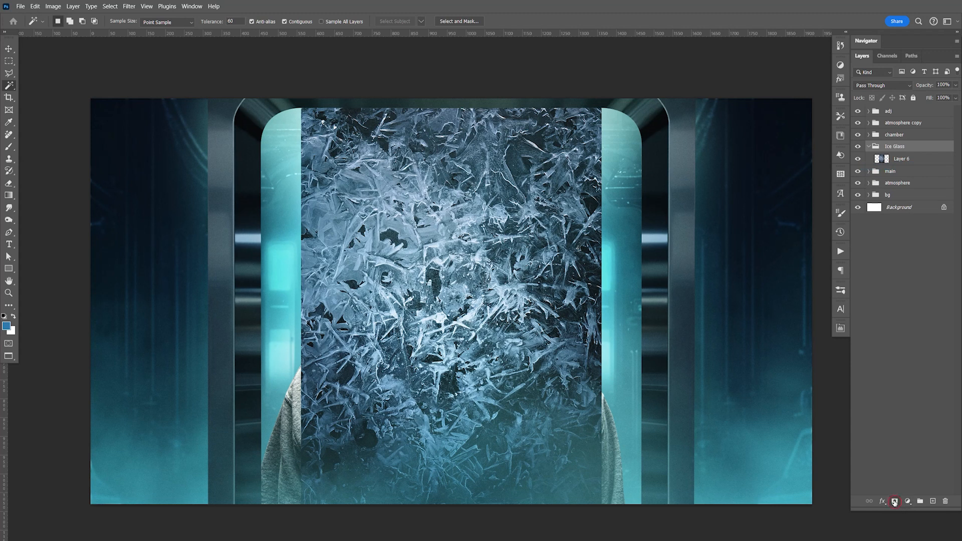
click(895, 501)
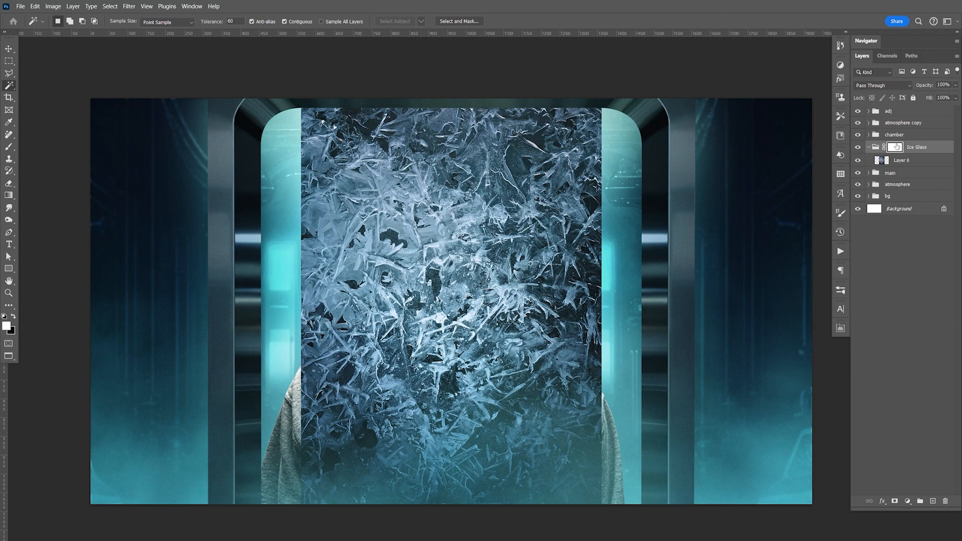
right_click(897, 146)
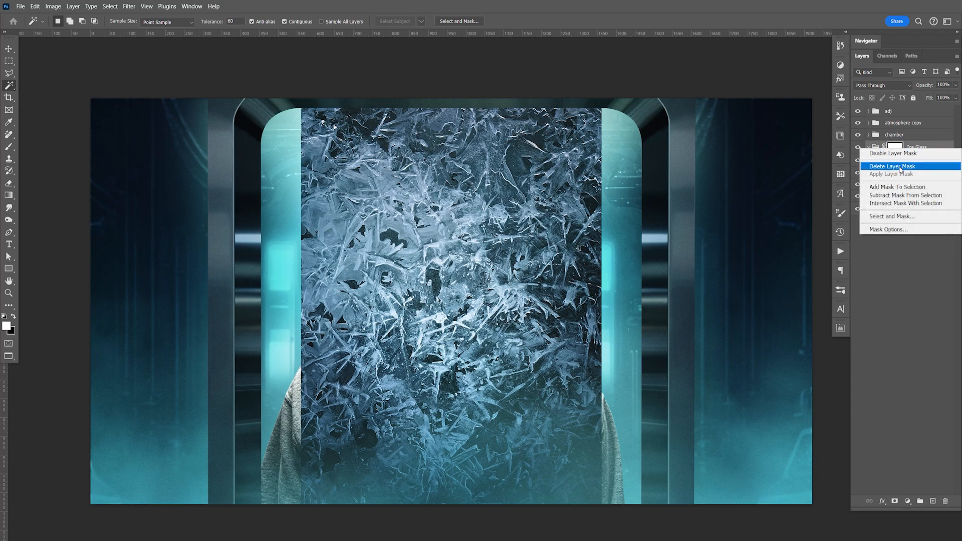
click(901, 169)
Step: Move the Layer 6 ice texture to the doorway's right side in Linear Dodge (Add) mode and hide it
click(910, 165)
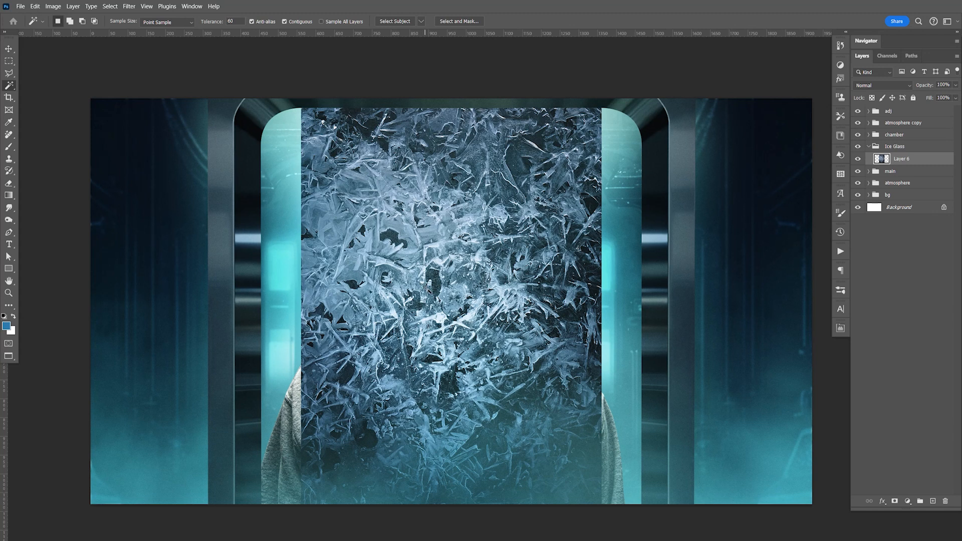
key(v)
drag(454, 302, 507, 287)
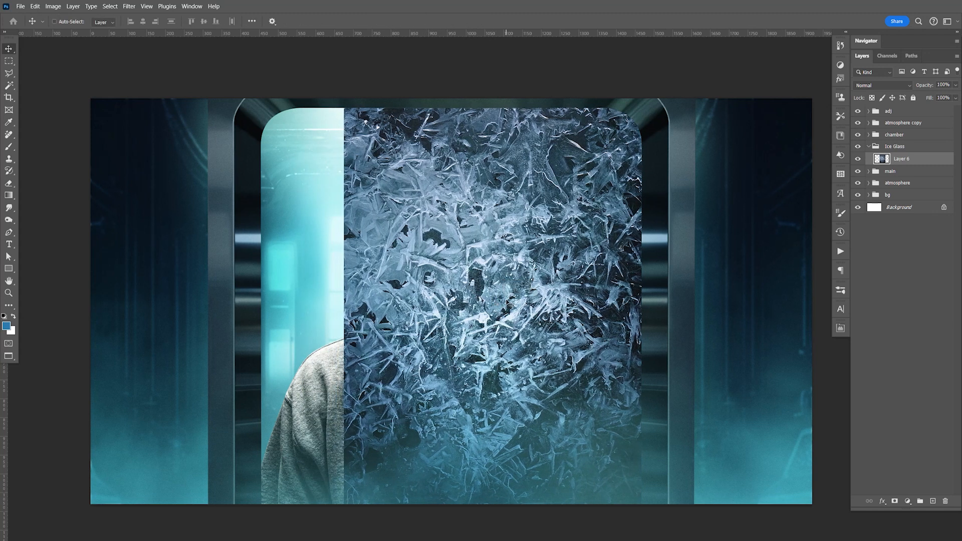
click(882, 85)
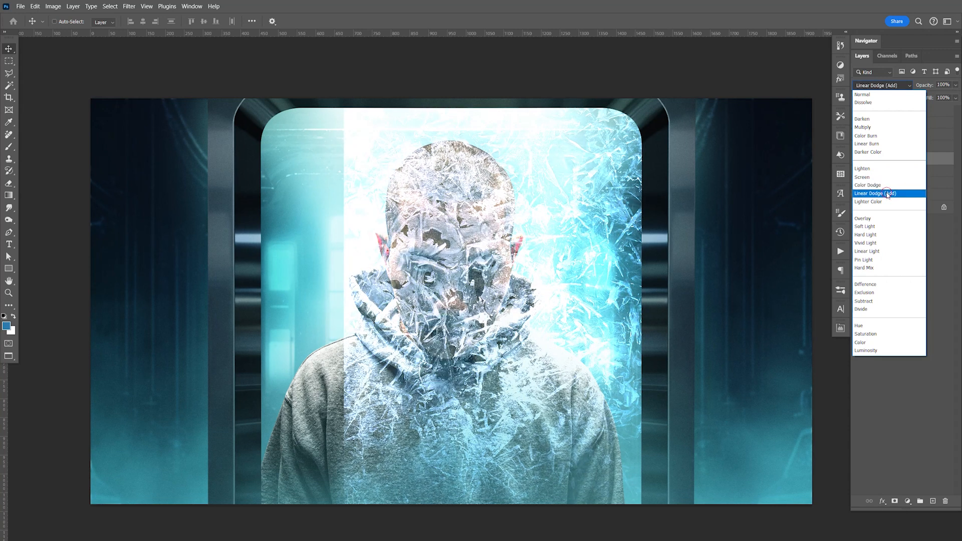
click(885, 193)
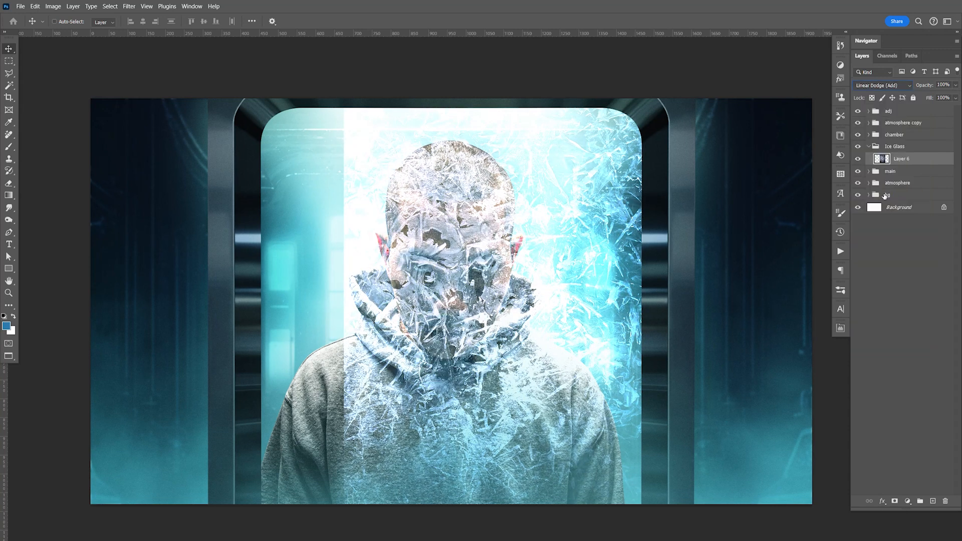
click(860, 161)
Step: Open Ice Texture001.jpg from Adobe Bridge, copy the entire image and paste it into the Ice Glass group
key(alt+Tab)
click(662, 357)
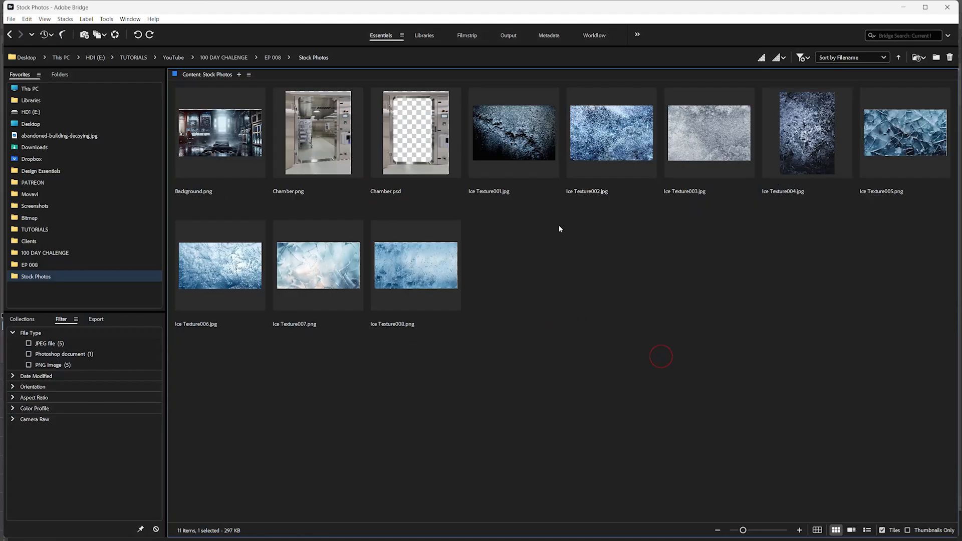
click(527, 153)
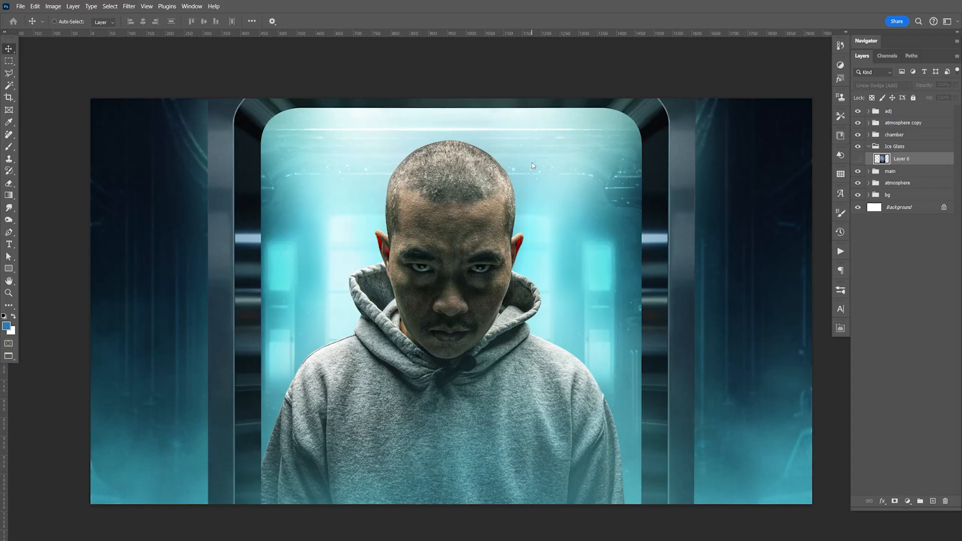
key(ctrl+a)
key(ctrl+c)
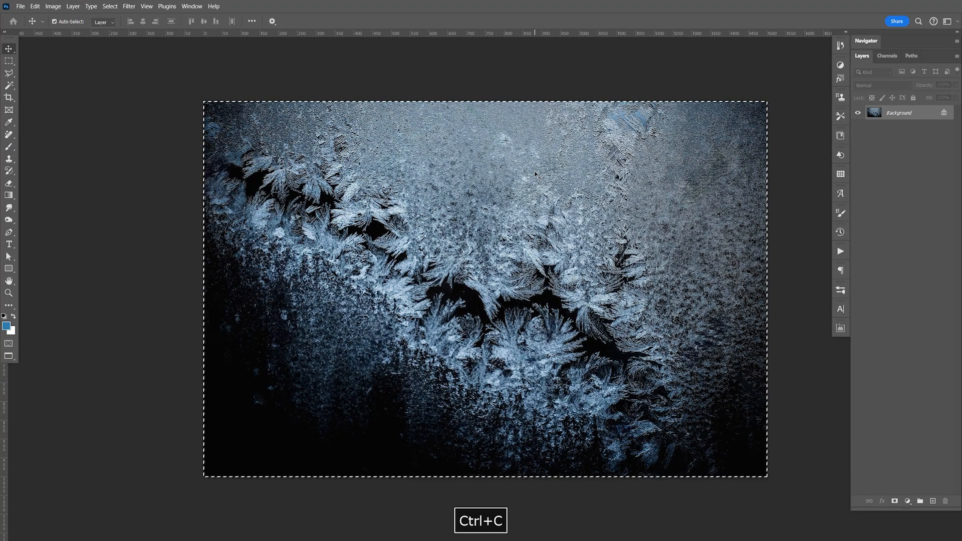
key(ctrl+w)
key(ctrl+v)
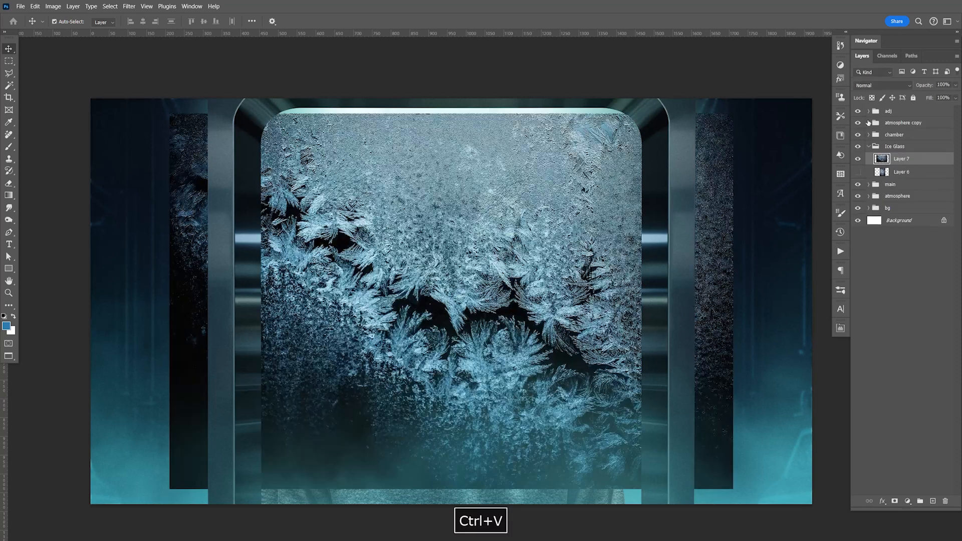
Step: Move the pasted frost texture up over the doorway's top and mask the Ice Glass group to a rectangle around the doorway
drag(466, 379, 559, 200)
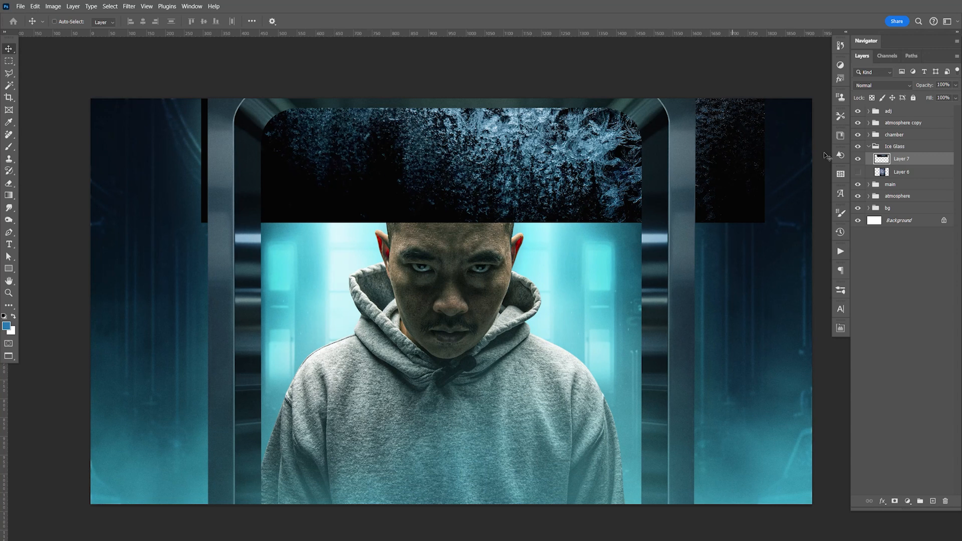
click(893, 147)
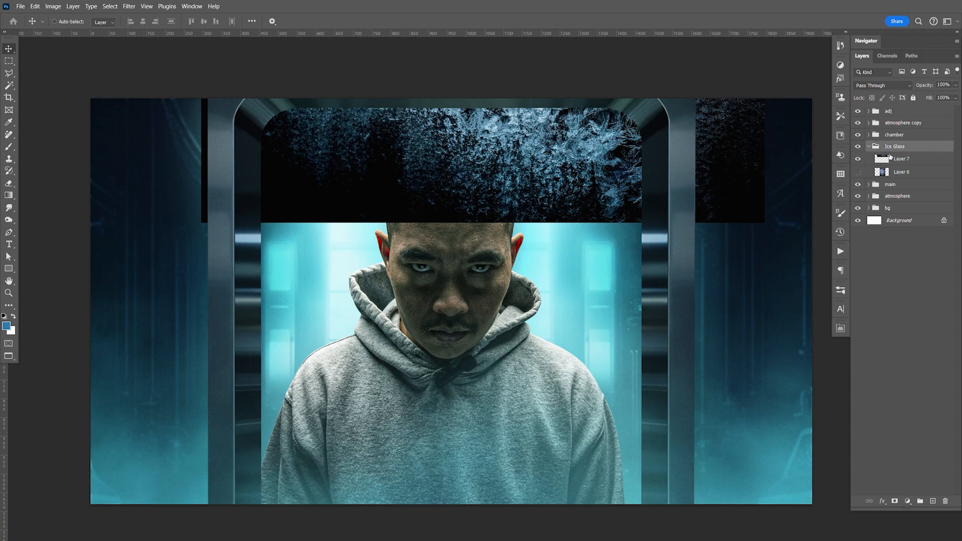
key(m)
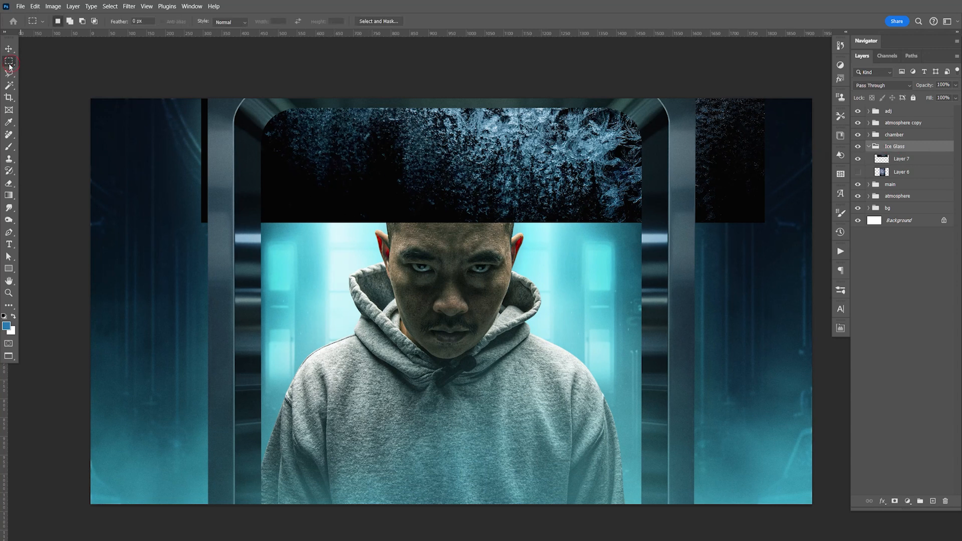
drag(216, 96, 674, 520)
click(896, 501)
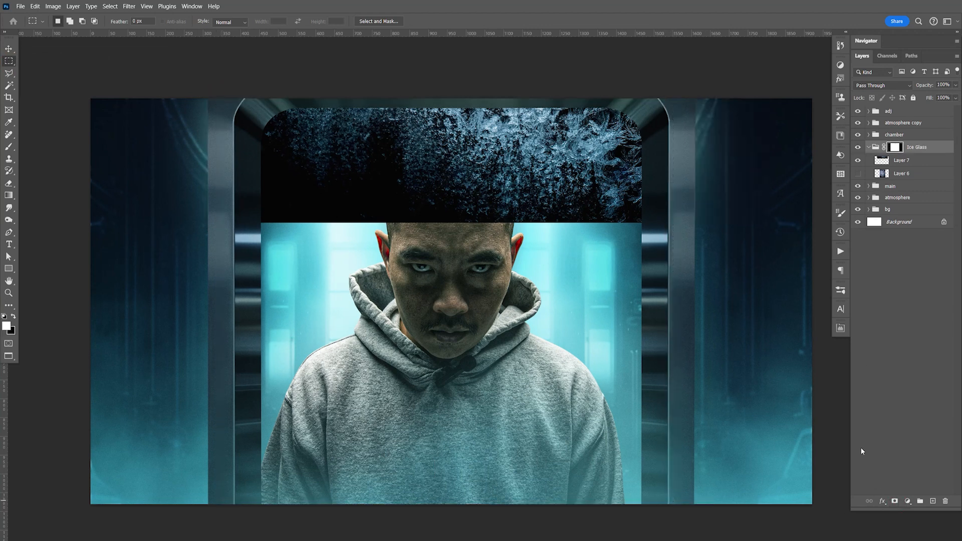
Step: Set Layer 7's blend mode to Linear Dodge (Add) and shift the frost within the top of the doorway
click(872, 160)
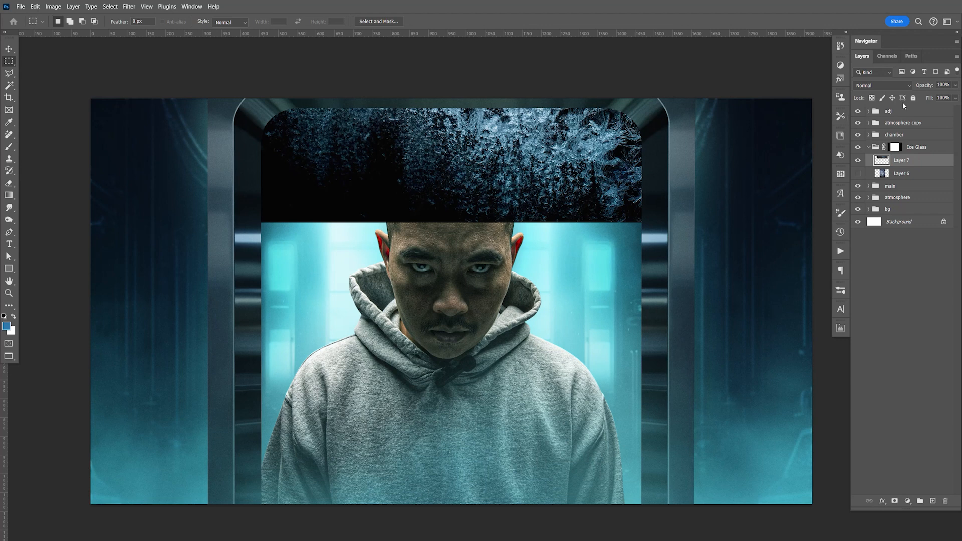
click(884, 85)
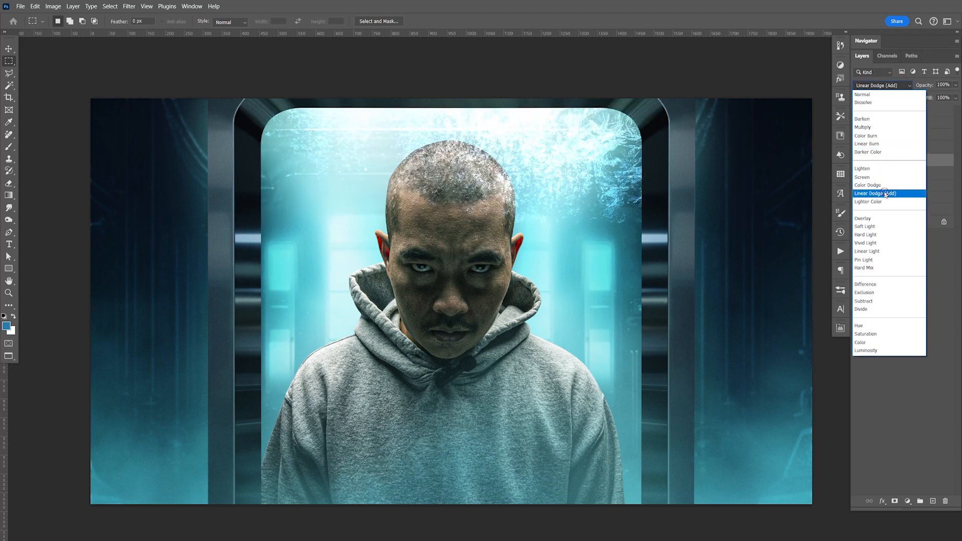
click(887, 195)
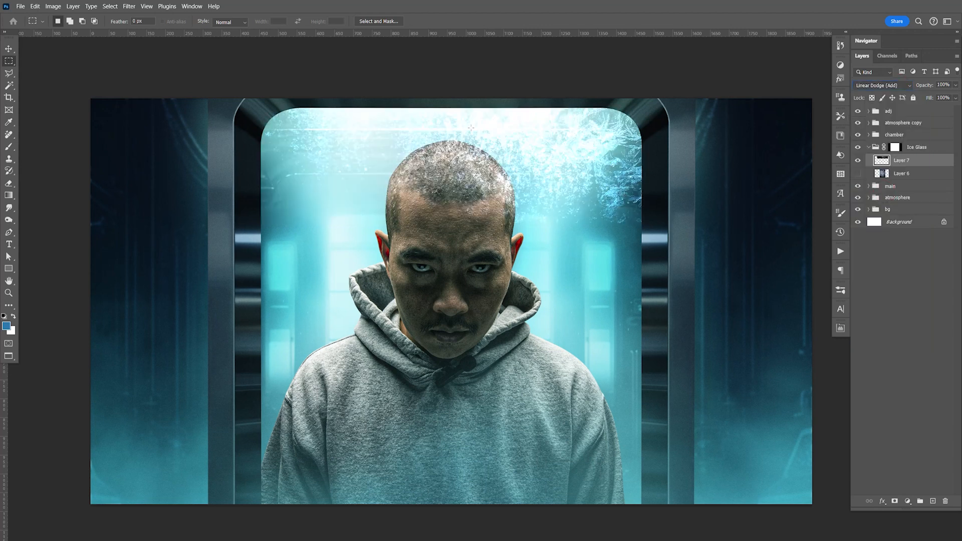
click(9, 48)
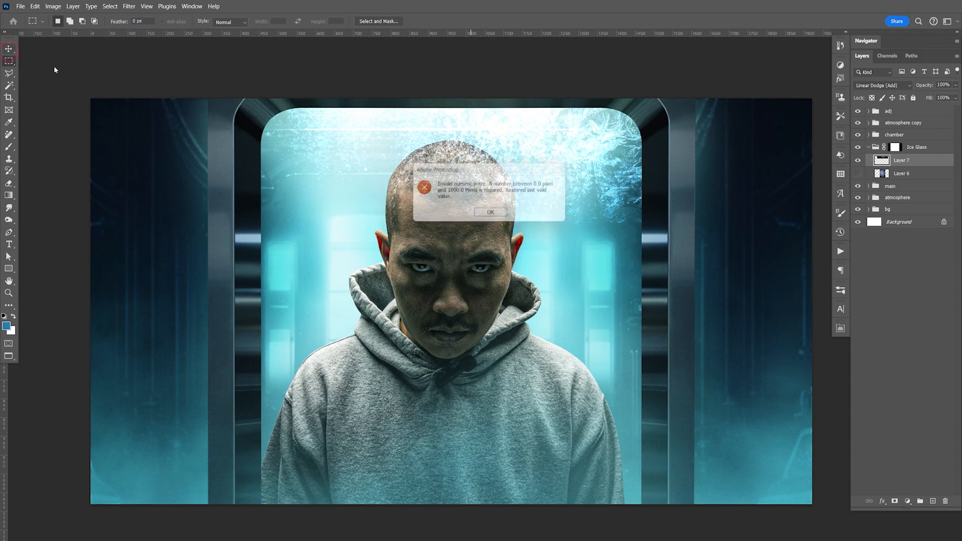
click(503, 215)
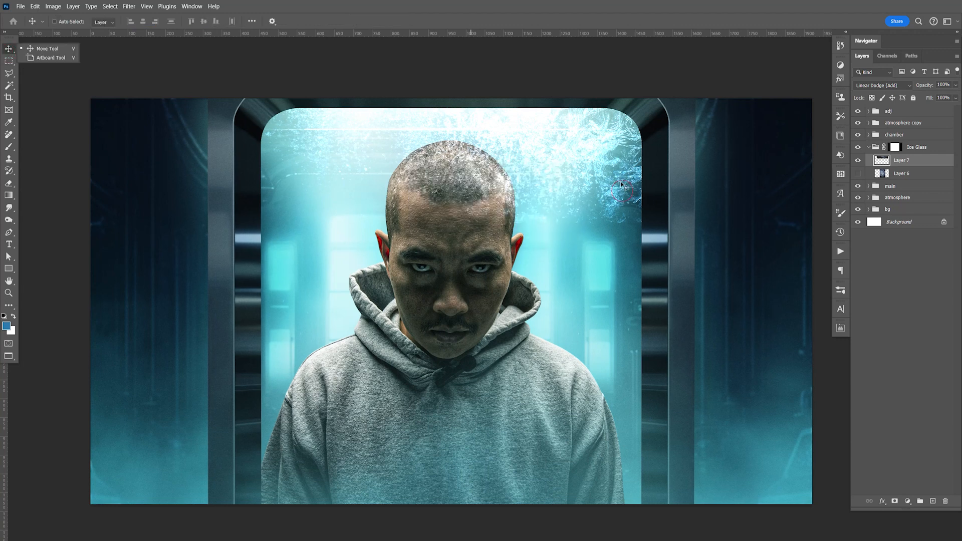
click(903, 91)
drag(598, 185, 597, 204)
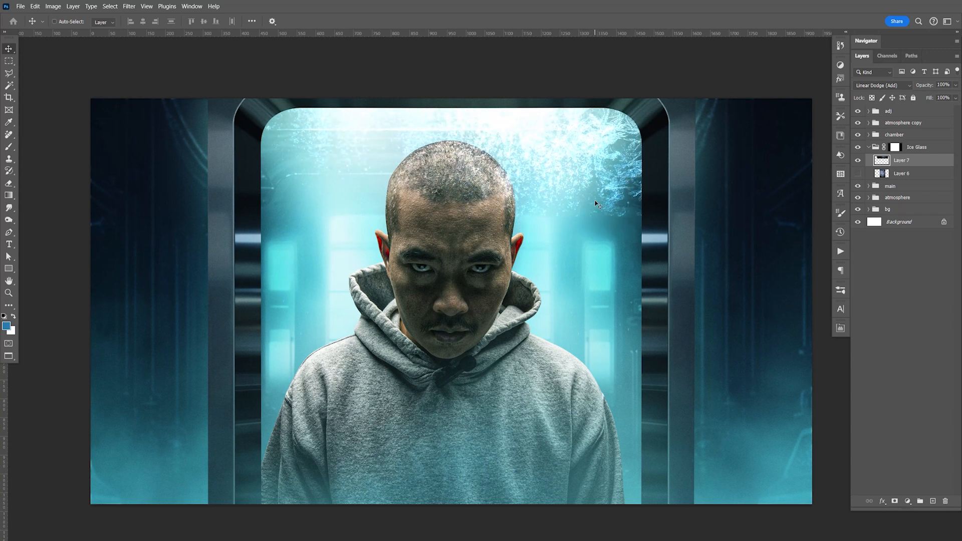
Step: Rotate Layer 7 by 90° so the frost runs along the doorway's right edge, and compare with the layer hidden
key(ctrl+t)
drag(791, 235, 652, 321)
key(Return)
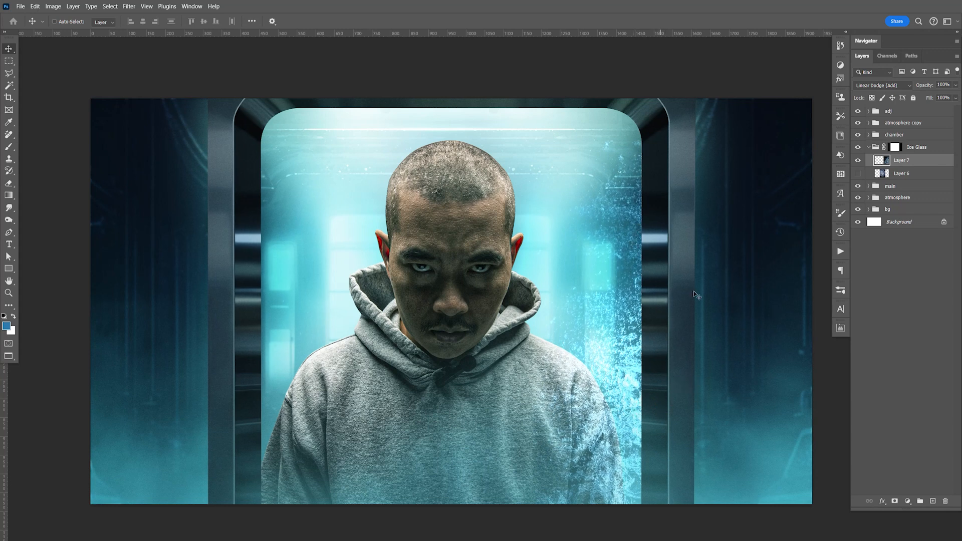
click(858, 161)
click(859, 161)
Step: Set Layer 7's opacity to 70%
drag(955, 88, 947, 99)
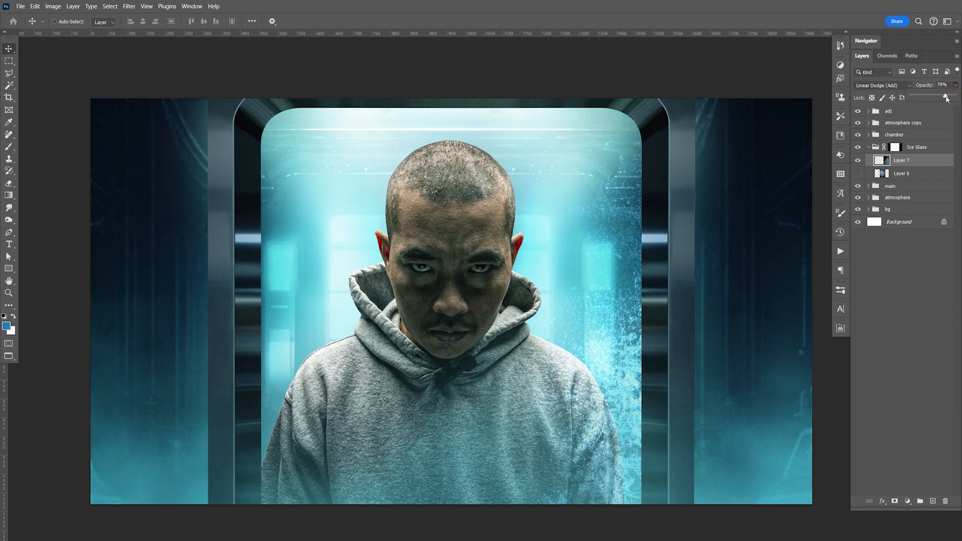
drag(947, 90, 947, 90)
text(70)
key(Return)
Step: Duplicate Layer 7, flip the copy horizontally and place it along the doorway's left edge
key(ctrl+j)
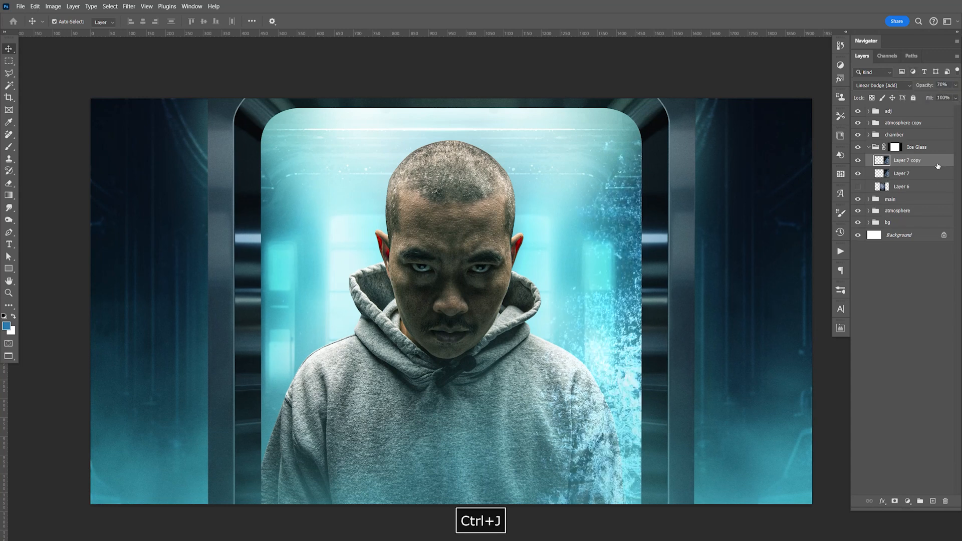
key(ctrl+t)
right_click(635, 278)
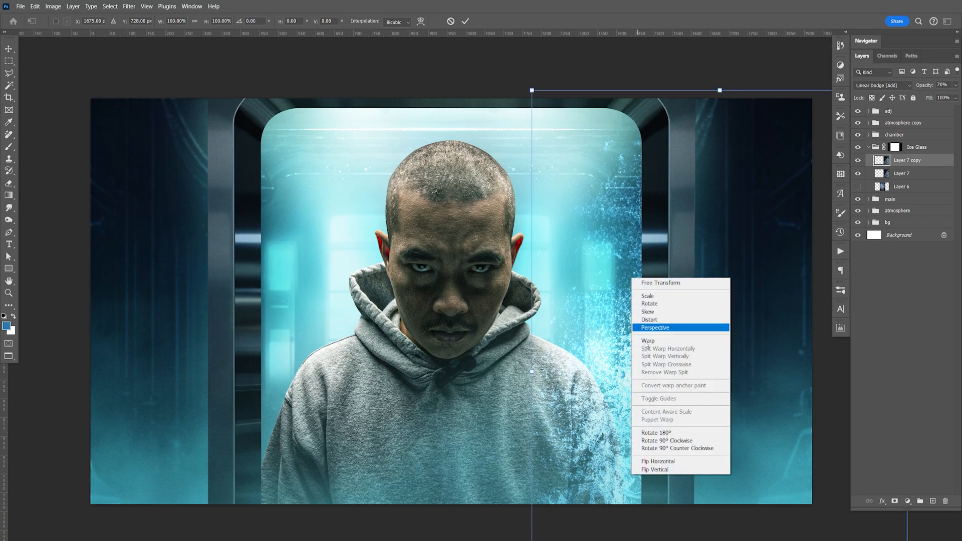
click(663, 460)
key(Return)
drag(679, 229, 289, 406)
Step: Duplicate the left frost layer, rotate the copy by 90° and position it over the doorway's upper-left corner
key(ctrl+j)
key(ctrl+t)
drag(482, 126, 225, 403)
key(Return)
drag(281, 366, 517, 142)
drag(516, 161, 408, 161)
drag(337, 161, 362, 165)
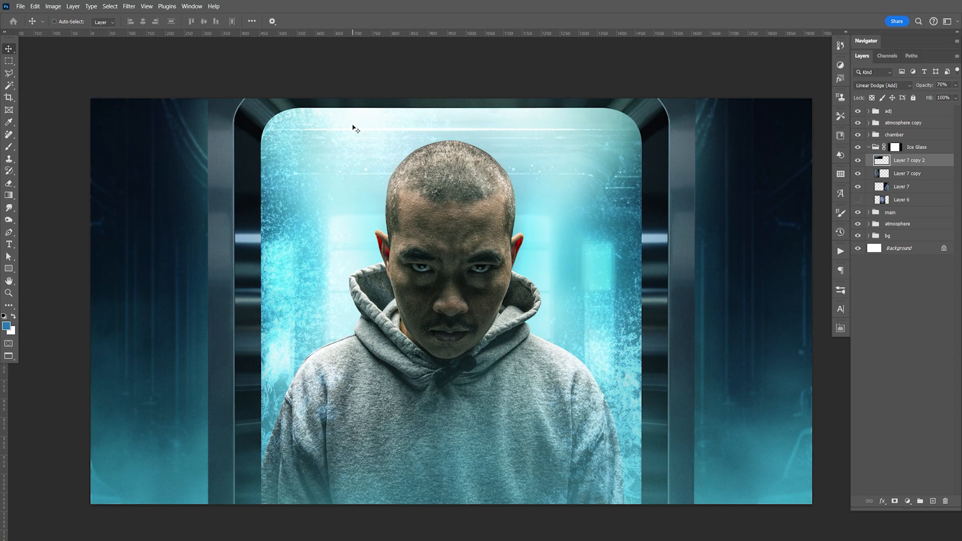
Step: Duplicate the upper-left frost layer, flip the copy horizontally and move it to the doorway's upper-right corner
key(ctrl+j)
key(ctrl+t)
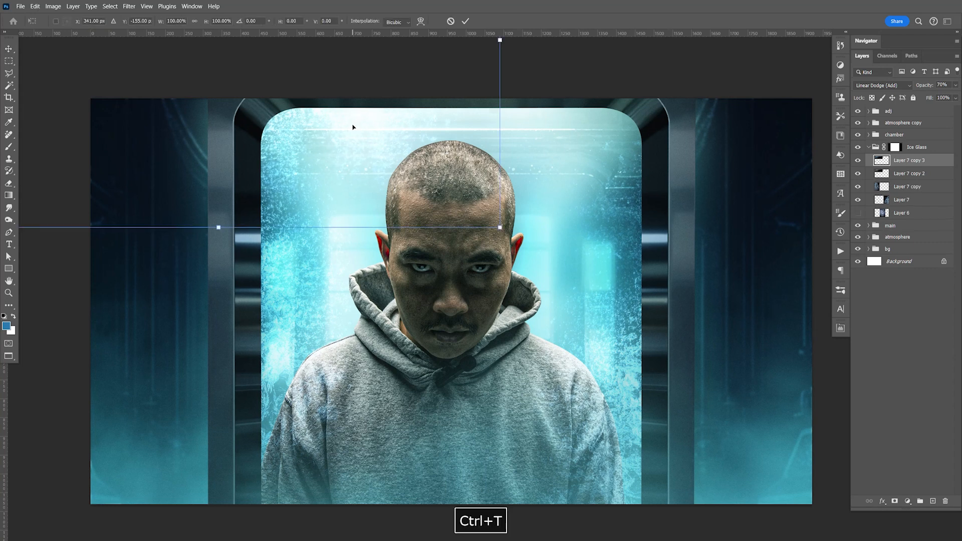
right_click(255, 129)
click(301, 314)
key(Return)
drag(321, 156, 620, 151)
Step: Save the document with the finished frost around the doorway
key(ctrl+s)
key(space)
drag(573, 287, 572, 283)
key(ctrl+s)
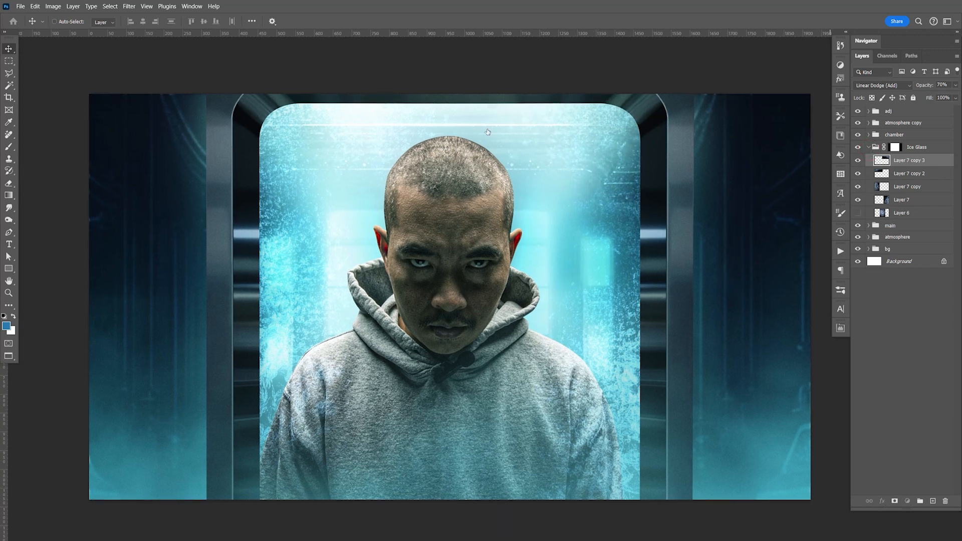
Step: Collapse the Ice Glass group, then hide bg copy and show the master group inside the bg group
click(869, 147)
click(869, 183)
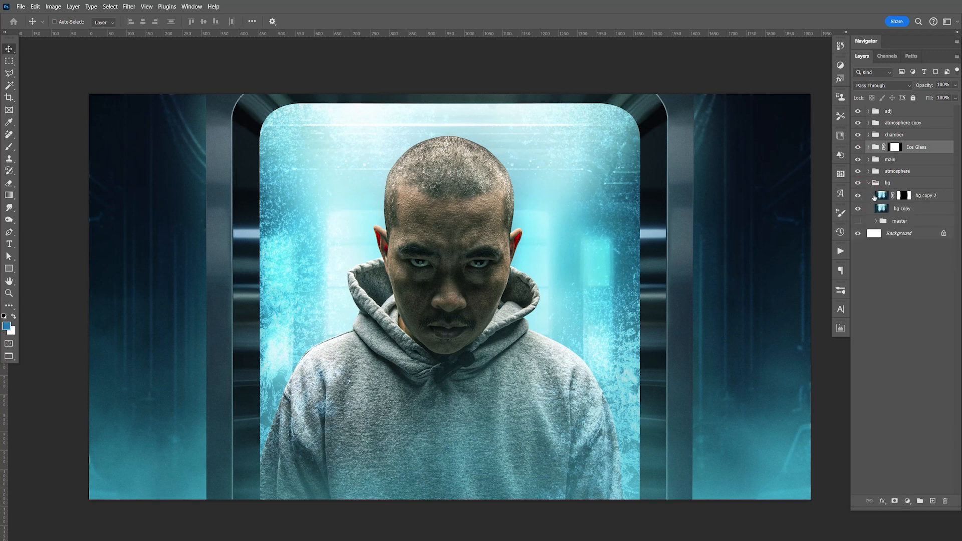
click(859, 197)
mouse_move(860, 200)
mouse_down()
mouse_move(861, 212)
mouse_move(859, 199)
mouse_up()
click(858, 210)
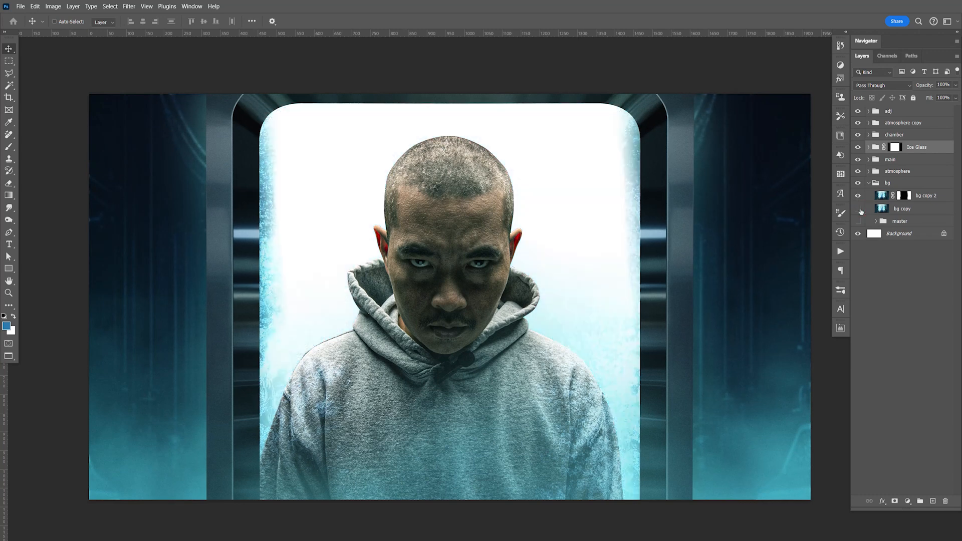
click(859, 222)
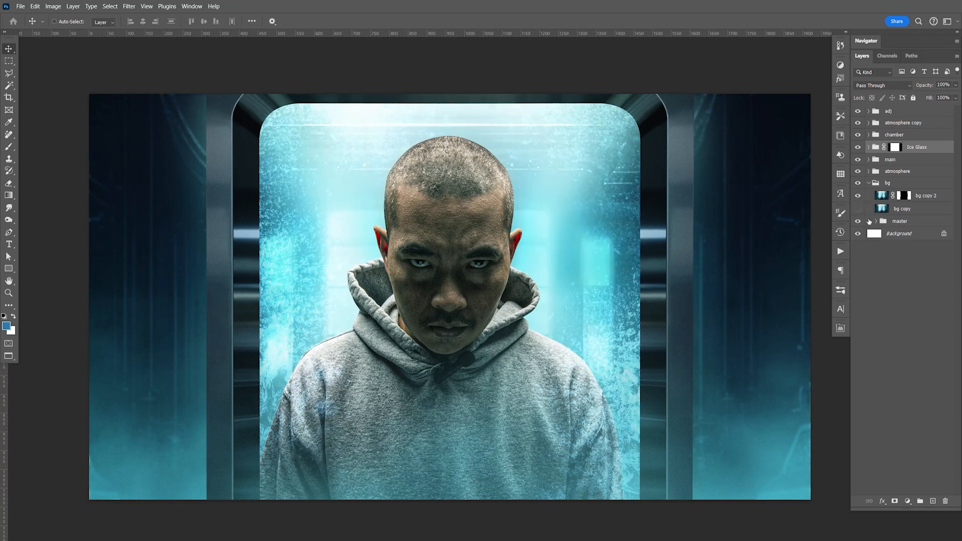
Step: Delete the hidden bg copy layer and expand the master group inside the bg group
click(904, 196)
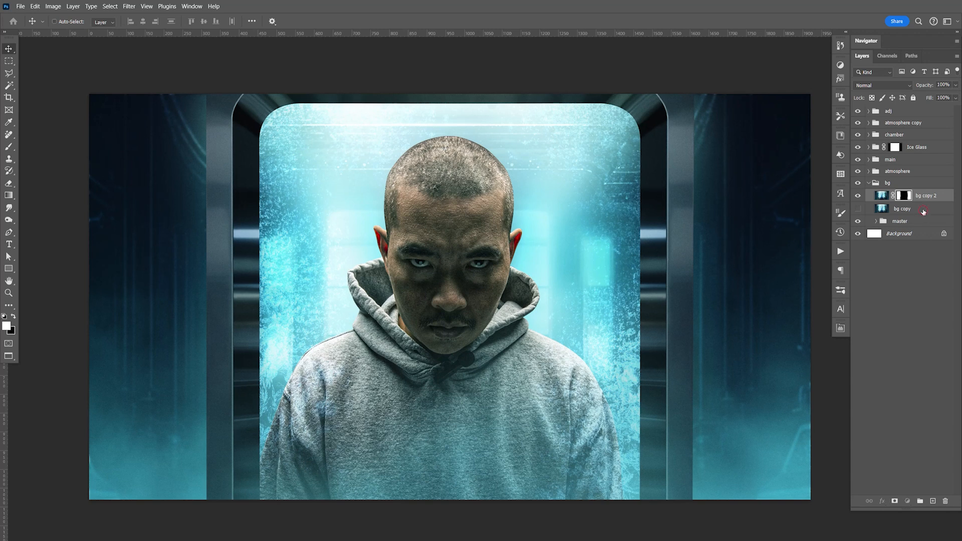
click(924, 209)
key(Delete)
click(876, 208)
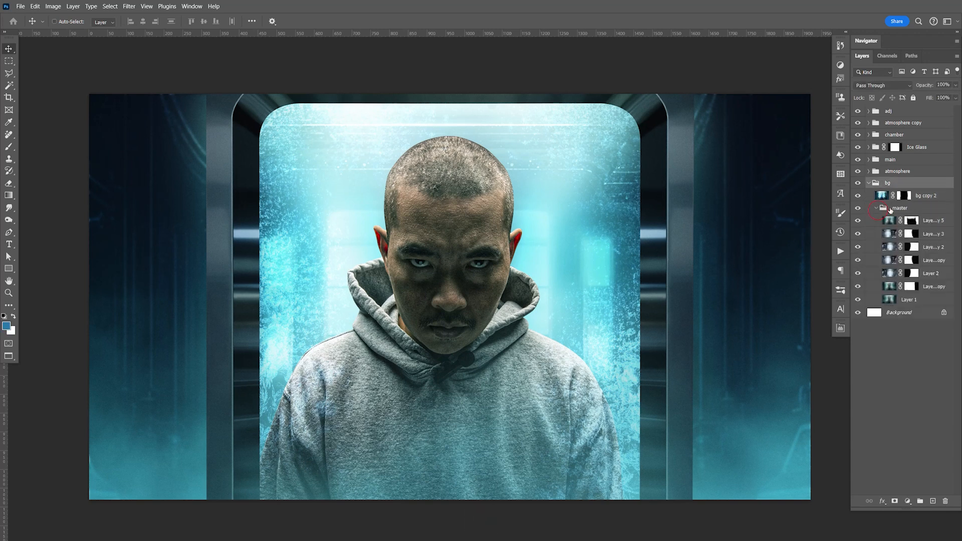
Step: Lower the opacity of the topmost layer in the master group to 21% and save the document
click(859, 223)
click(858, 223)
click(858, 223)
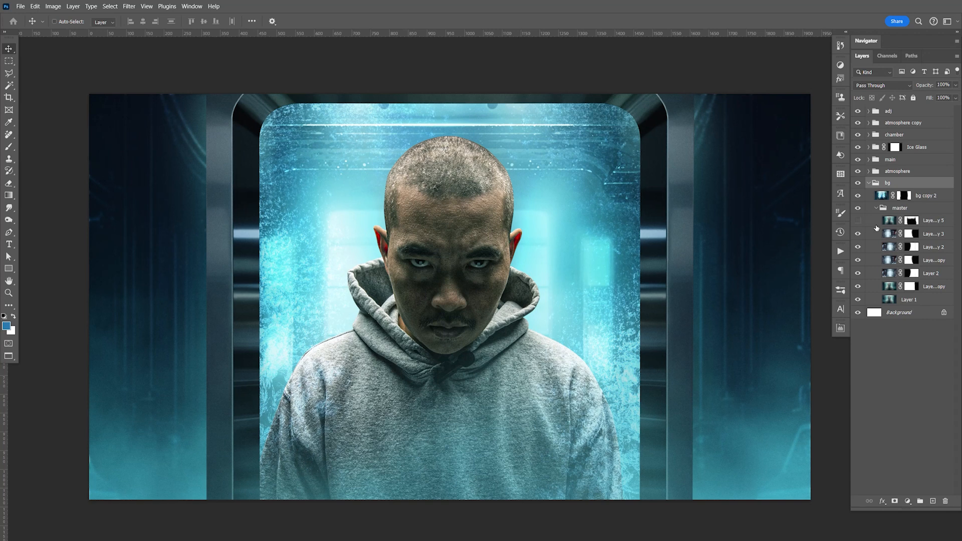
click(859, 222)
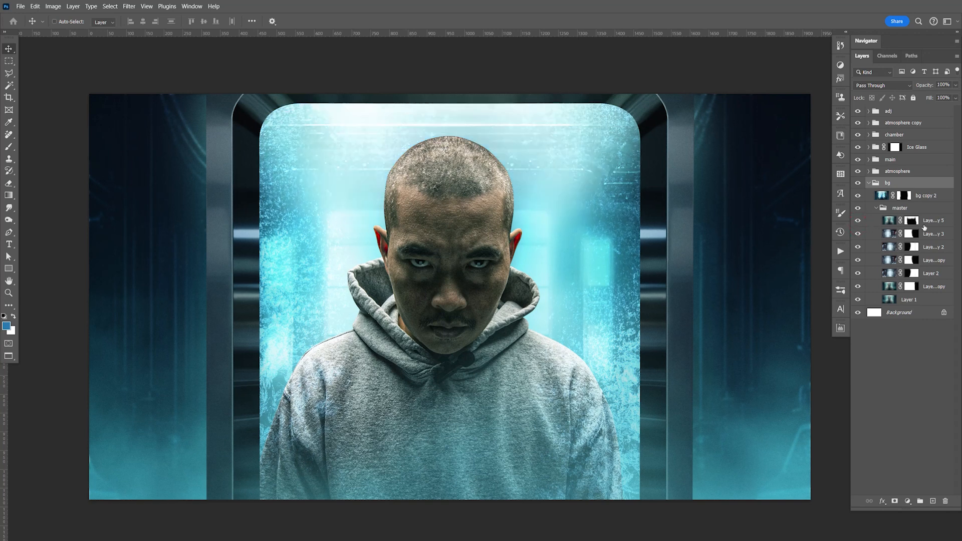
click(923, 225)
click(956, 85)
drag(956, 96, 921, 99)
key(ctrl+s)
key(space)
drag(576, 336, 575, 314)
key(ctrl+s)
key(space)
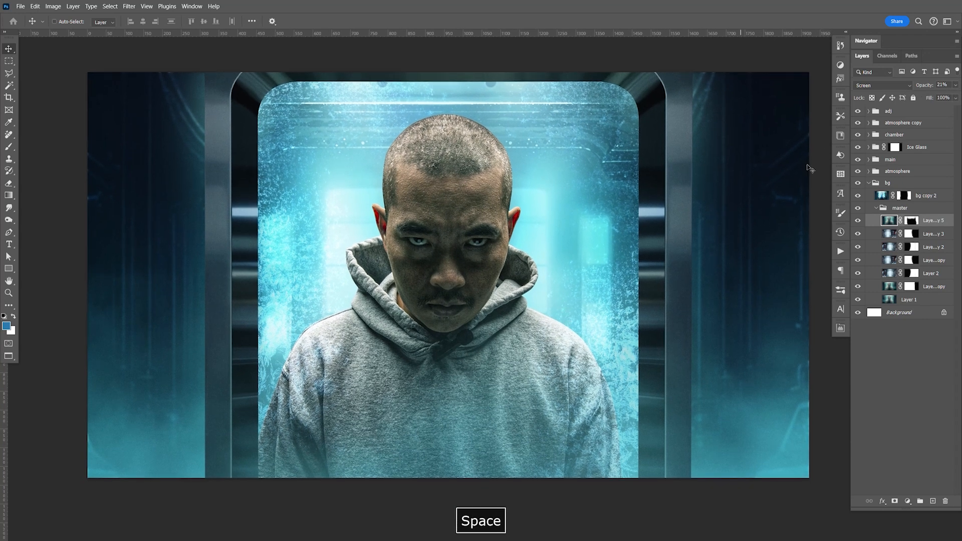
Step: Collapse the bg group, expand the main group and group its three layers together
click(869, 184)
click(869, 160)
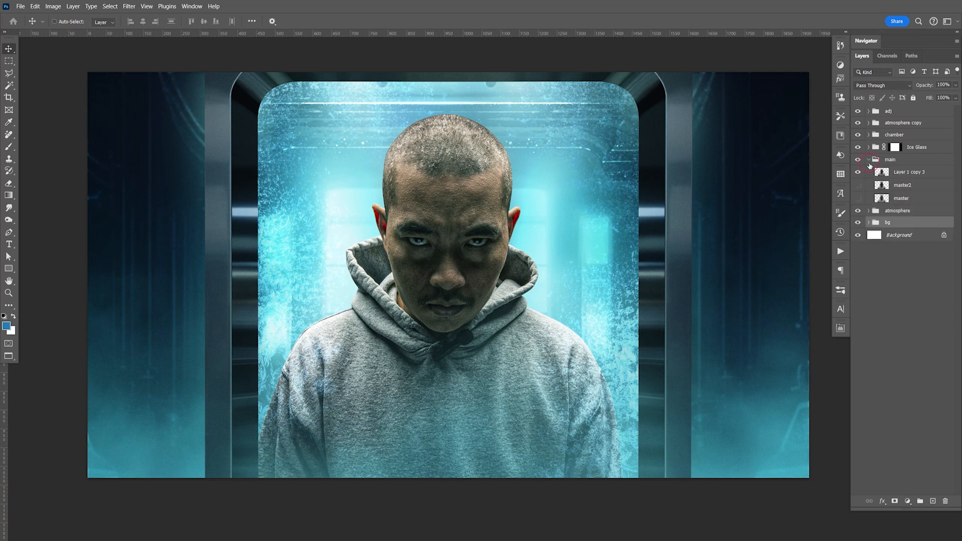
click(909, 172)
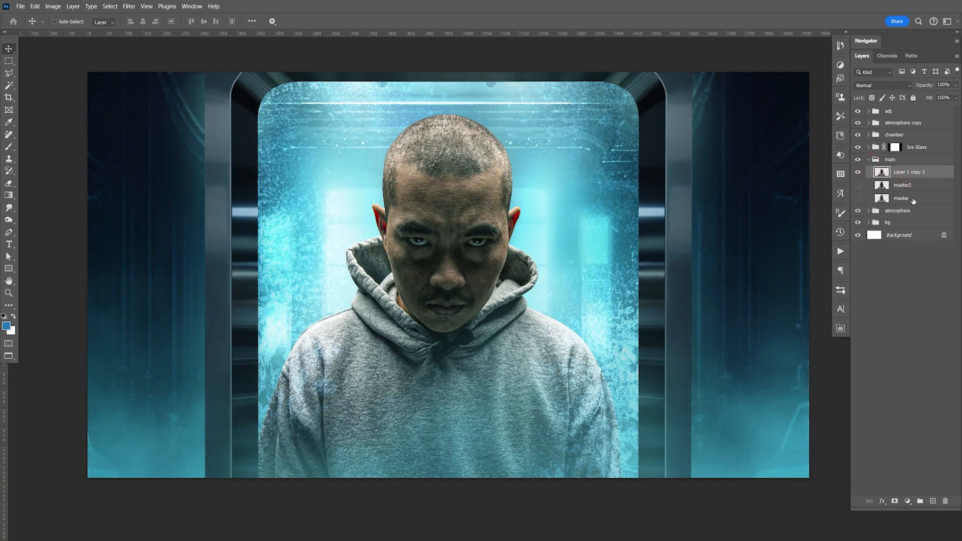
shift+click(917, 203)
key(ctrl+g)
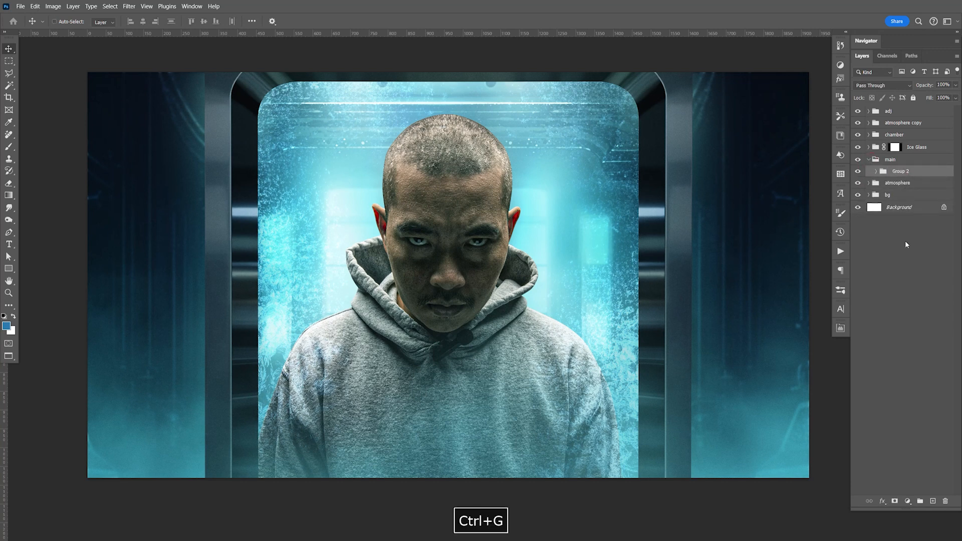
Step: Add a Levels adjustment clipped to the man's new group with midtones at 0.87 and a reduced white output level, and save
click(908, 502)
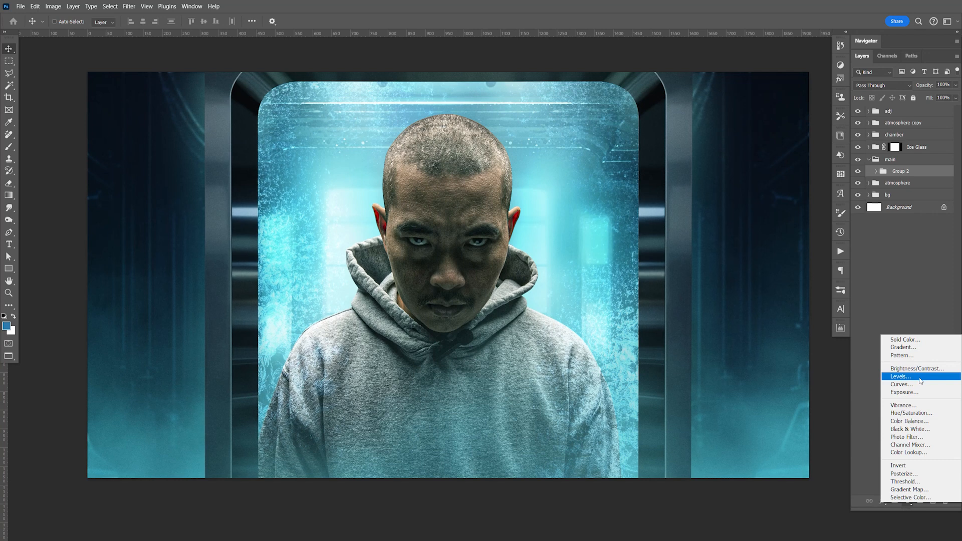
click(901, 376)
drag(780, 426, 785, 426)
click(761, 489)
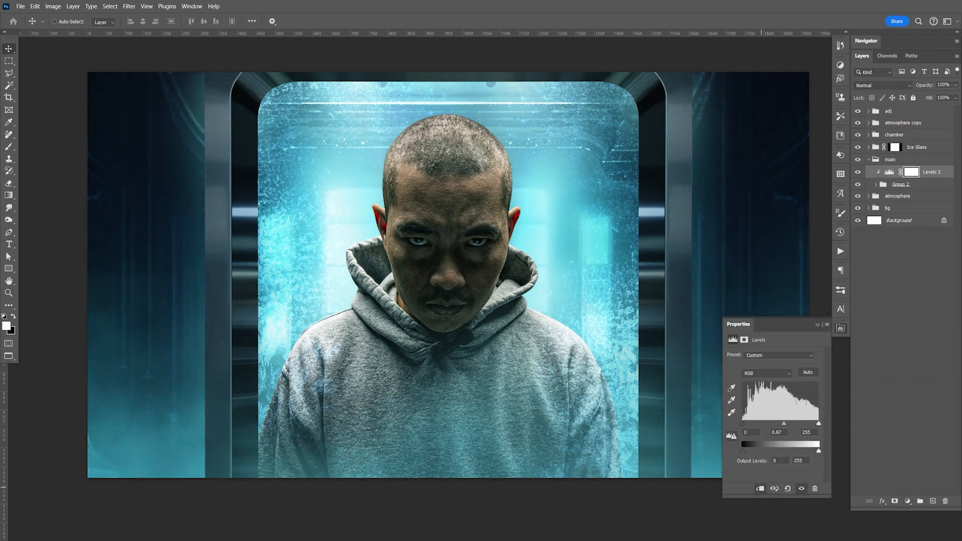
mouse_move(813, 449)
mouse_down()
mouse_move(804, 451)
mouse_move(828, 449)
mouse_move(812, 452)
mouse_up()
click(841, 328)
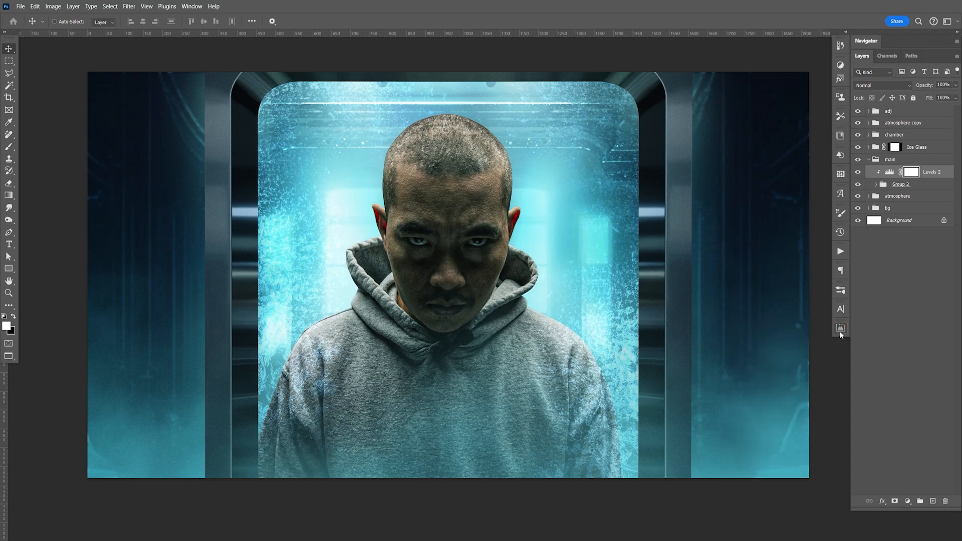
key(ctrl+s)
Step: Compare the man with and without the clipped Levels adjustment
click(859, 173)
click(858, 176)
click(859, 174)
click(859, 174)
click(859, 174)
click(859, 174)
click(860, 174)
click(859, 174)
click(859, 174)
Step: Set the white output level of the man's Levels adjustment to 239
click(890, 172)
drag(816, 448, 816, 451)
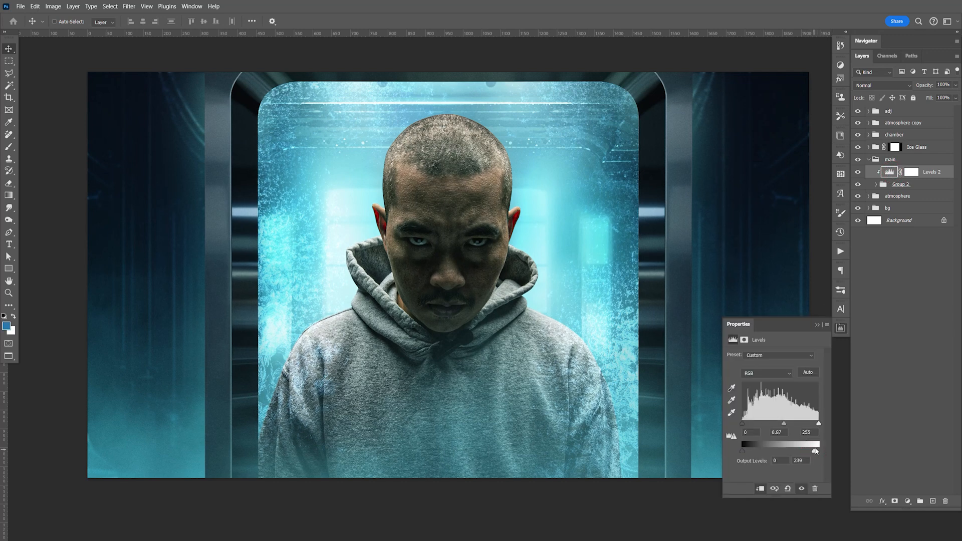
click(841, 328)
key(space)
drag(570, 292, 568, 293)
key(F9)
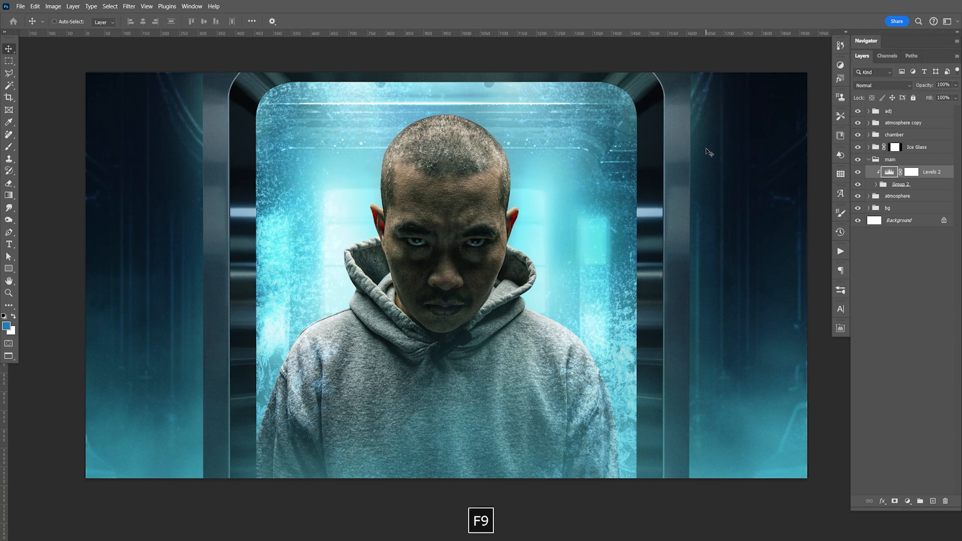
Step: Open Ice Texture002.jpg from the Stock Photos folder in Bridge, copy the whole image and paste it at the top of the Ice Glass group
key(alt+Tab)
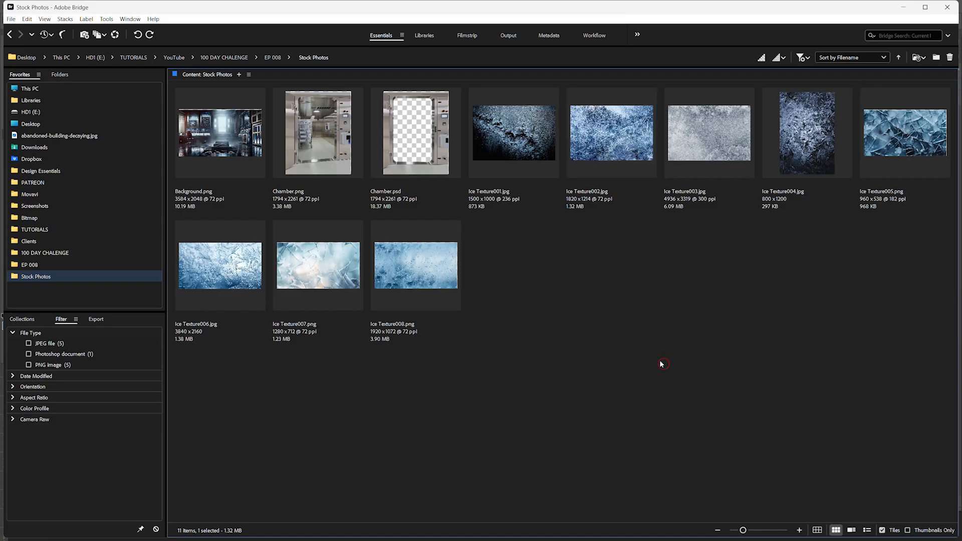
click(607, 150)
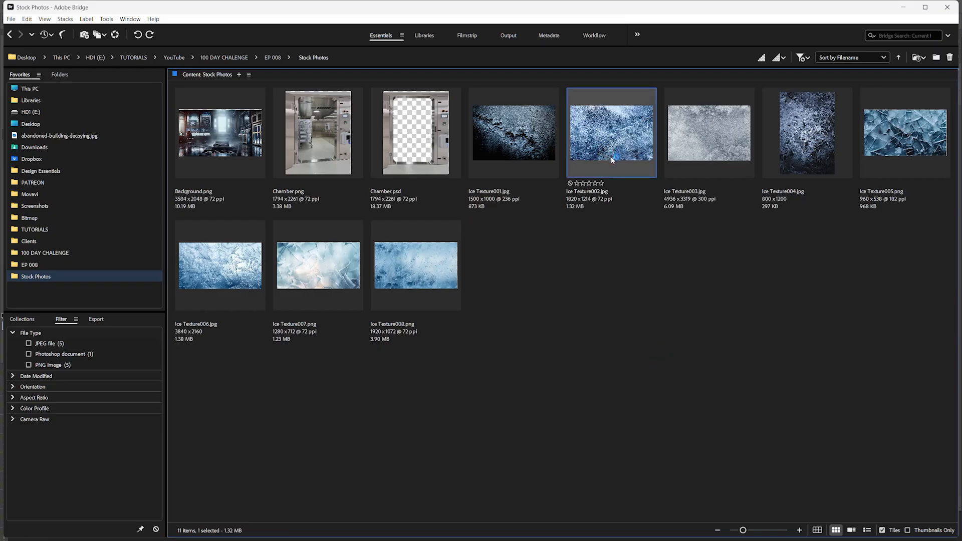
double_click(612, 160)
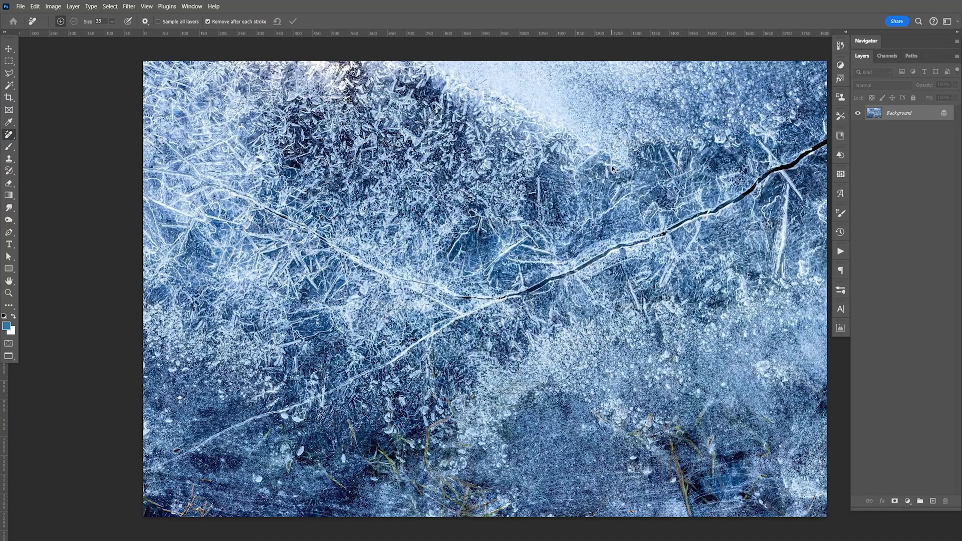
key(ctrl+a)
key(ctrl+c)
key(ctrl+w)
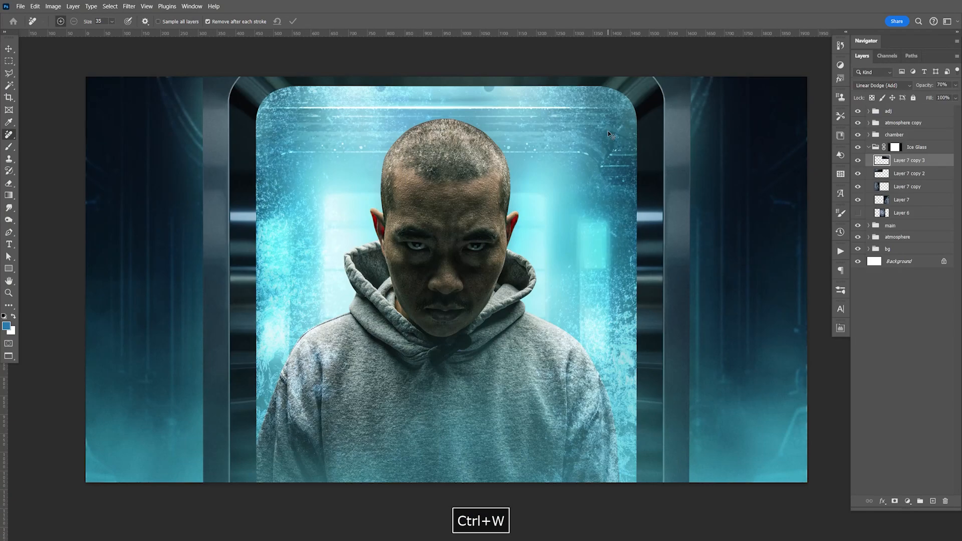
key(ctrl+v)
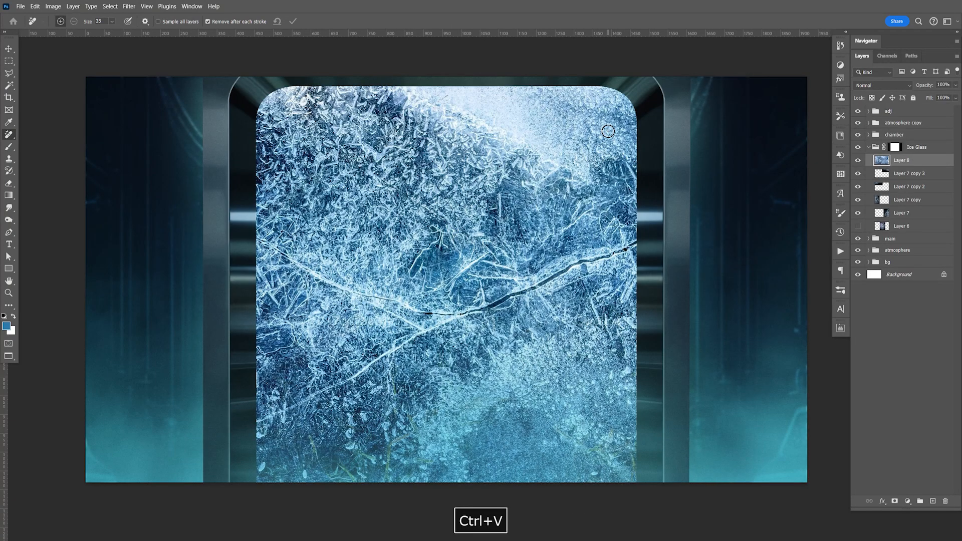
Step: Rotate the pasted ice texture 90° clockwise and position it to cover the doorway
key(ctrl+minus)
key(ctrl+minus)
key(ctrl+minus)
key(ctrl+t)
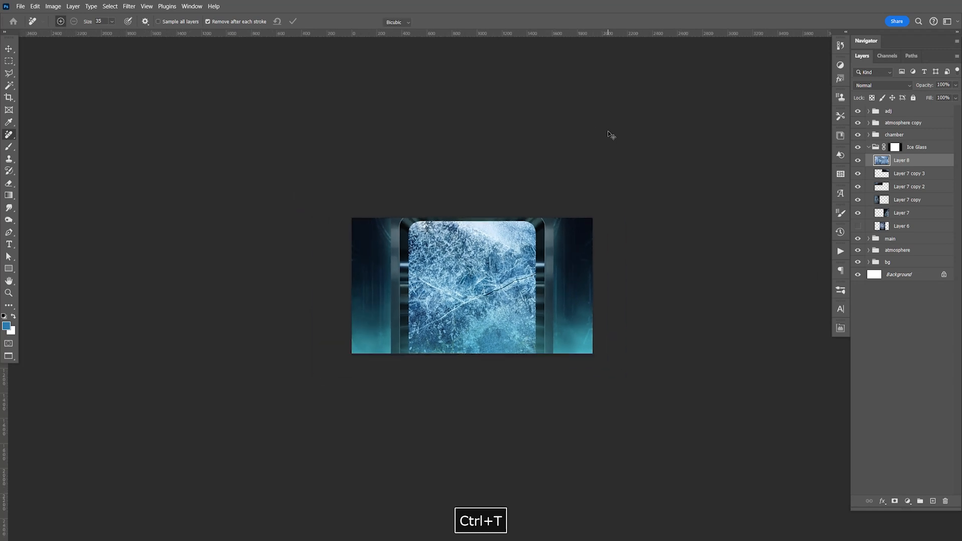
drag(604, 215, 524, 393)
drag(471, 180, 472, 207)
key(Return)
key(j)
key(ctrl+1)
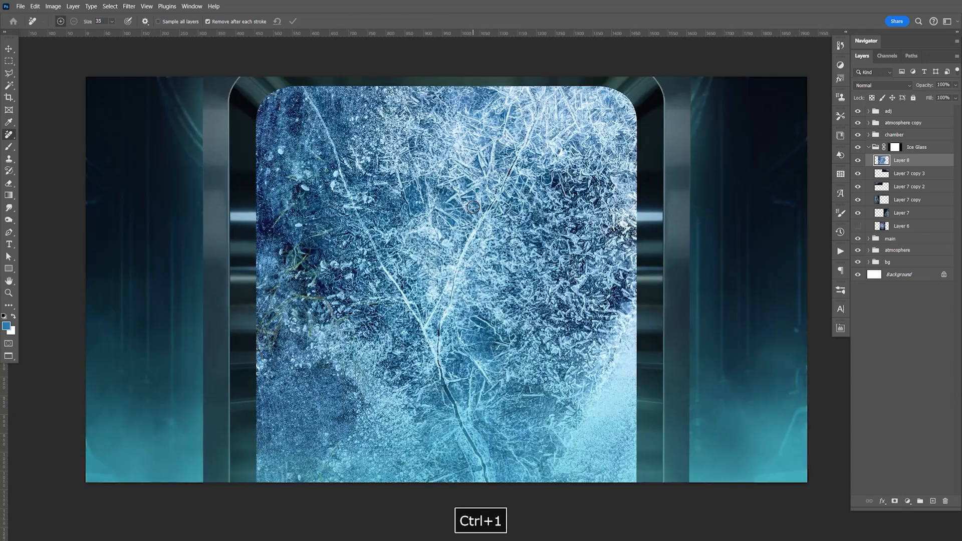
key(v)
key(F9)
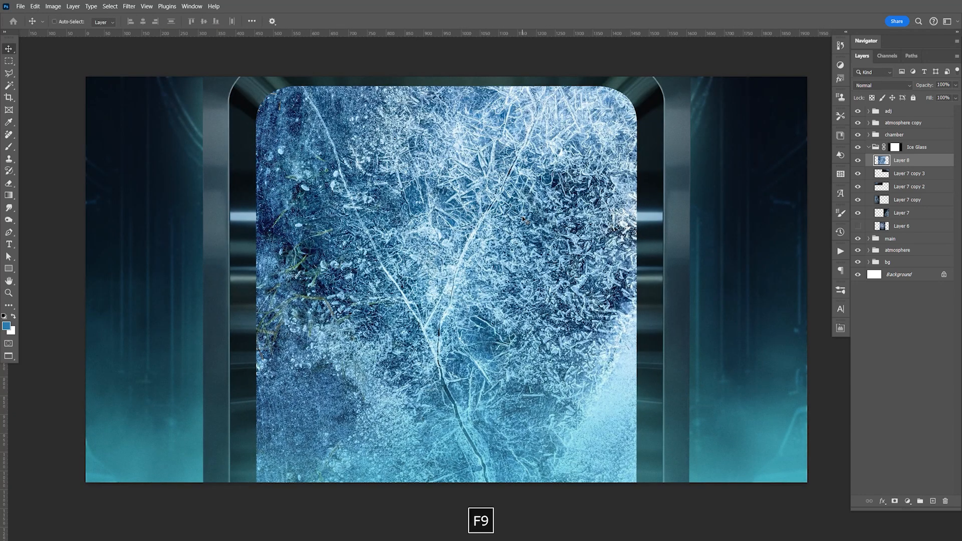
Step: Set the ice texture layer's blend mode to Screen and compare the image with and without it
click(875, 88)
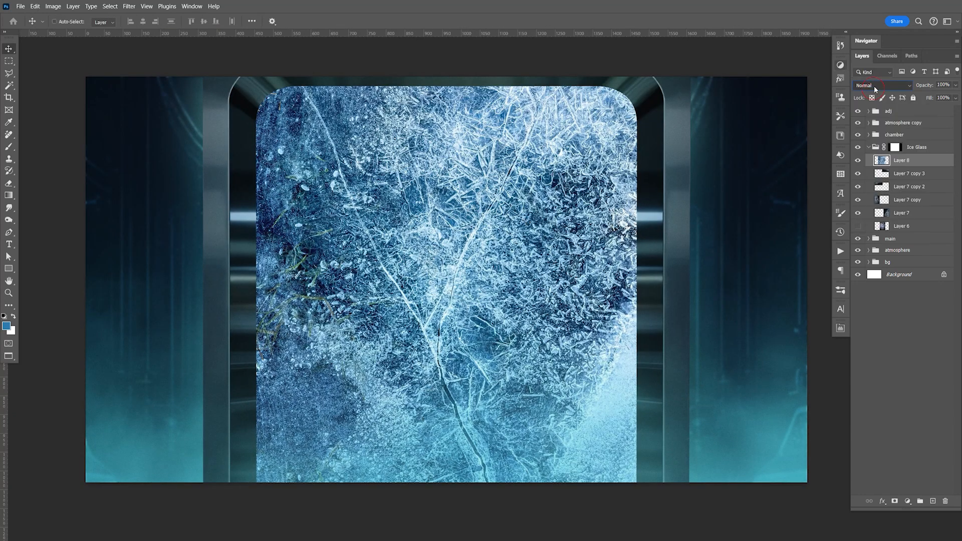
click(878, 89)
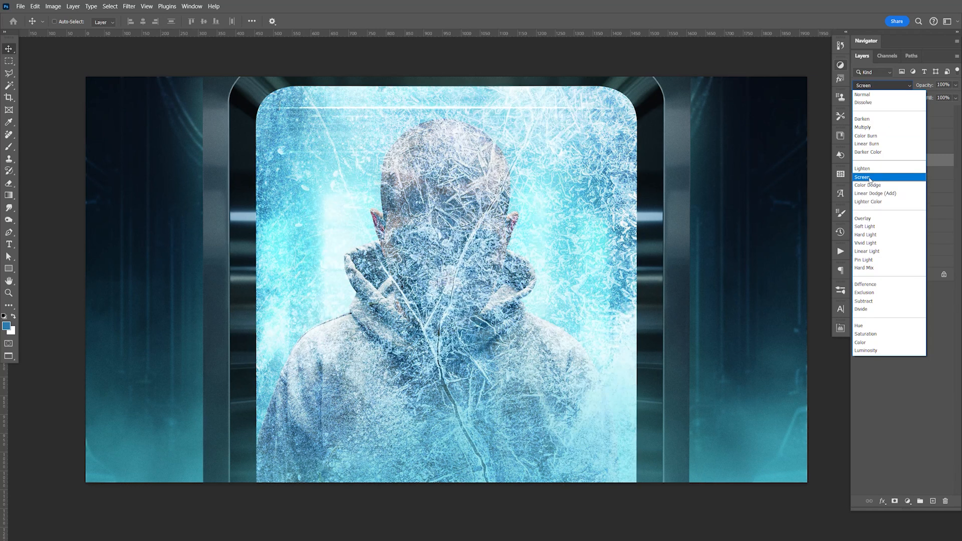
click(870, 179)
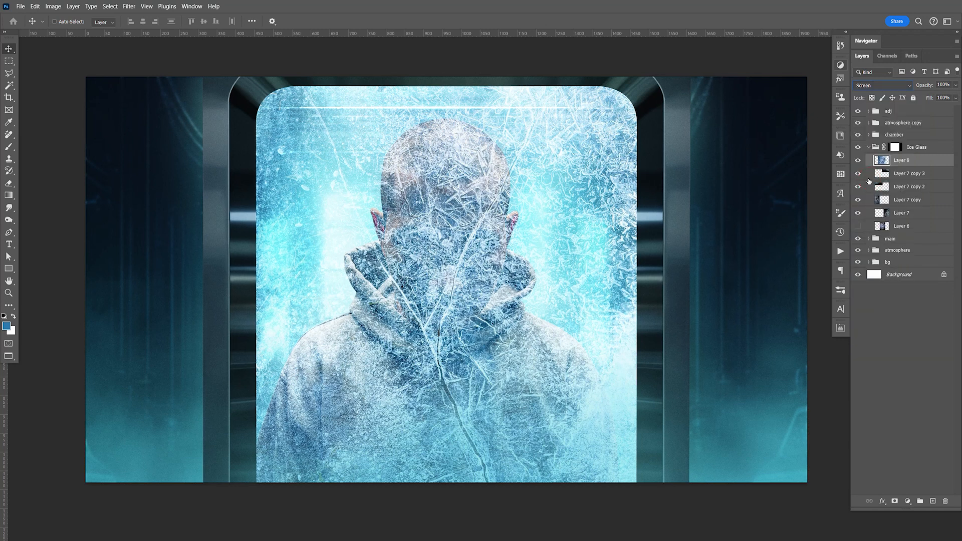
click(859, 160)
click(859, 160)
Step: Add a mask to the ice texture layer and paint black over the man's face with a very large soft brush
click(895, 501)
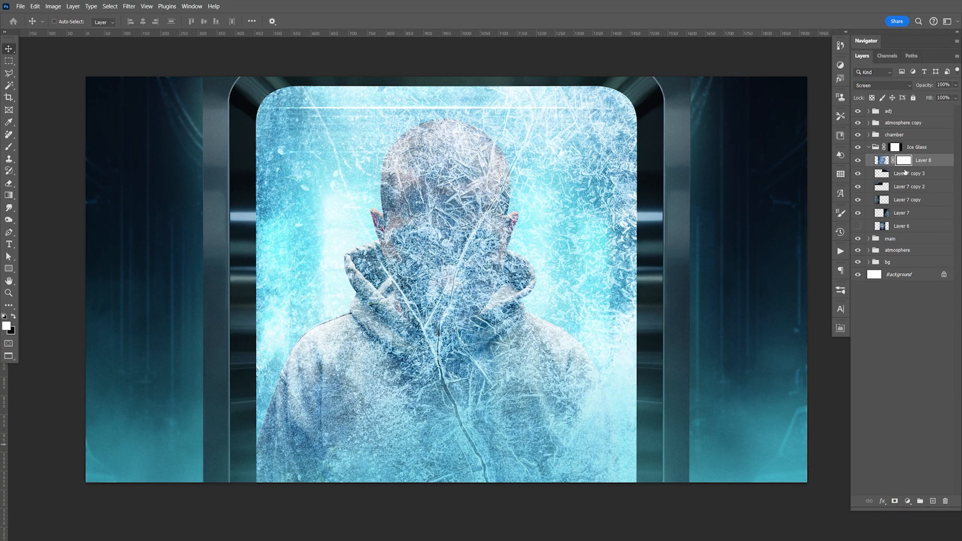
key(b)
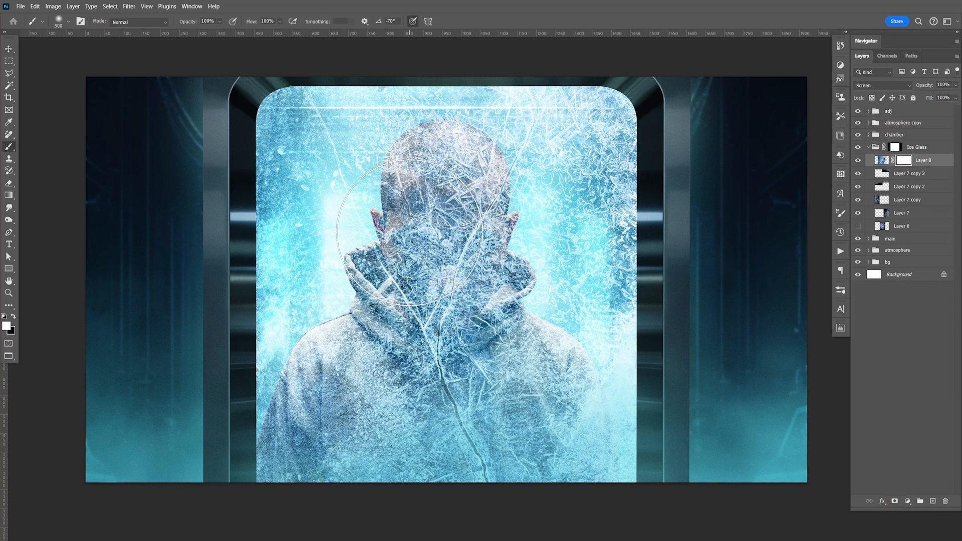
key(x)
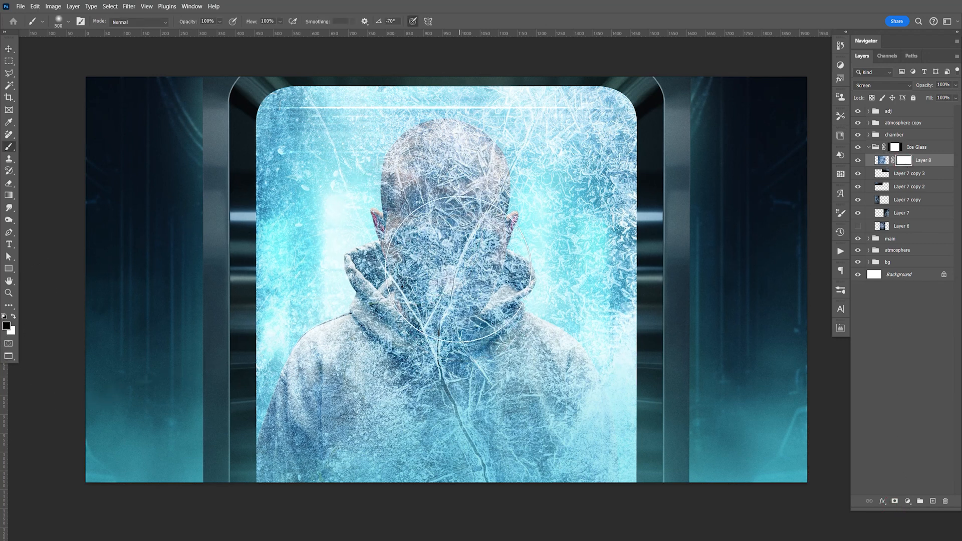
key(bracketright)
key(bracketright)
key(bracketright)
key(bracketright)
key(bracketright)
key(bracketright)
key(bracketright)
key(bracketright)
key(bracketright)
key(bracketright)
click(449, 221)
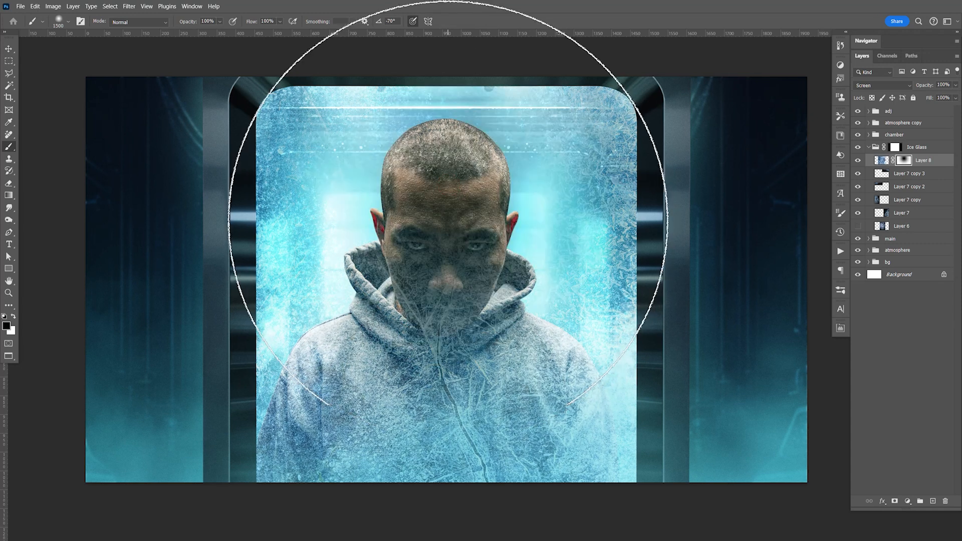
Step: Mask out the remaining ice over the man's head and neck with large soft black dabs, enlarging the brush to 1600 px
key(bracketleft)
key(bracketleft)
click(451, 201)
click(454, 221)
key(bracketright)
key(bracketright)
key(bracketright)
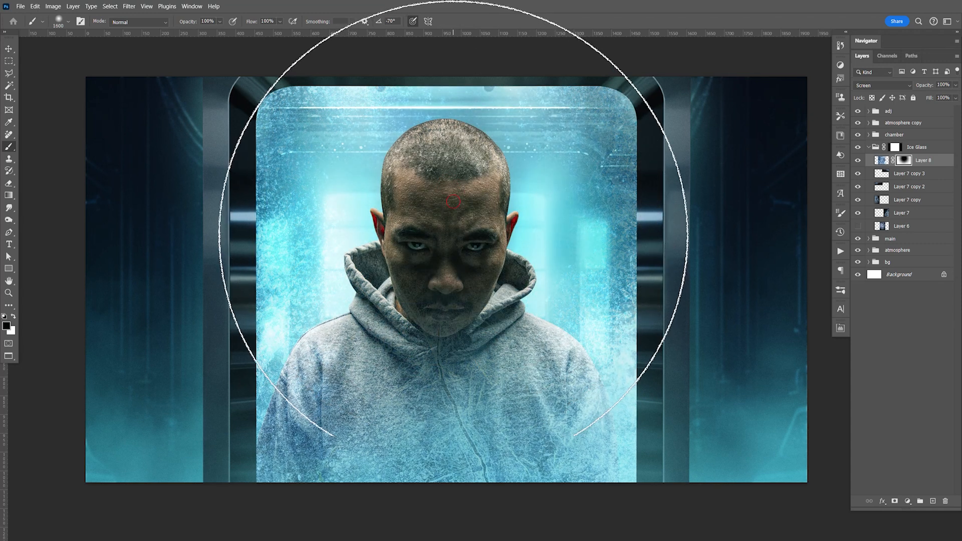
click(452, 238)
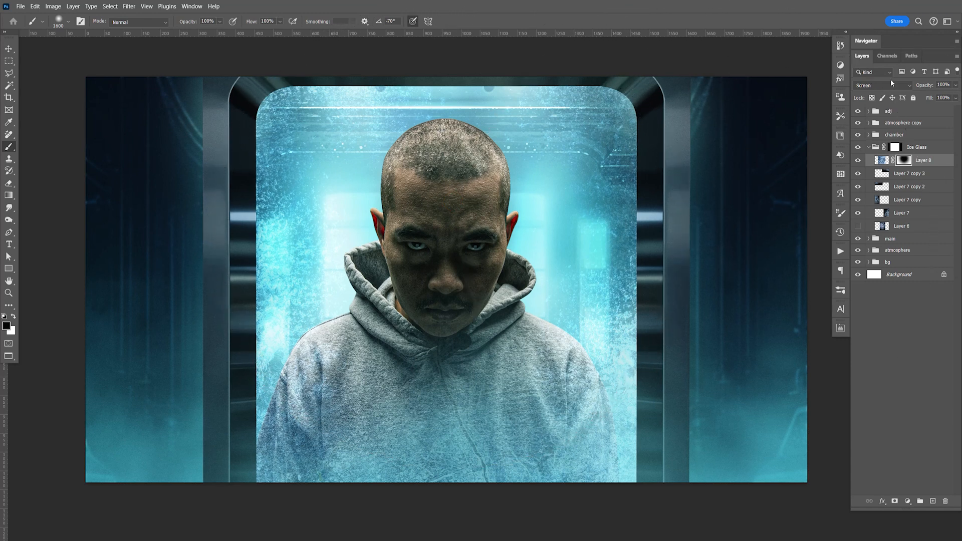
Step: Duplicate the masked ice texture layer, fill the copy's mask with white and lower the copy's opacity to 21%
key(ctrl+j)
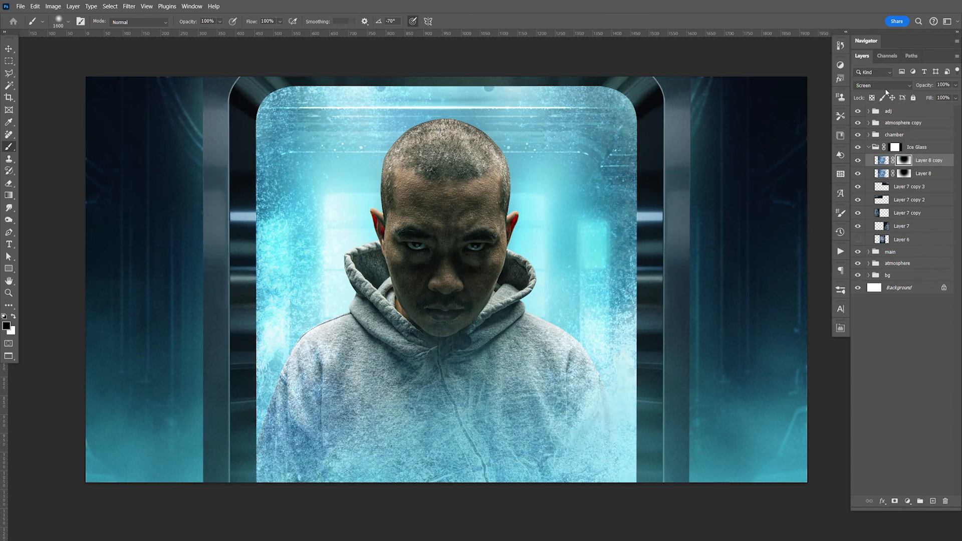
key(ctrl+BackSpace)
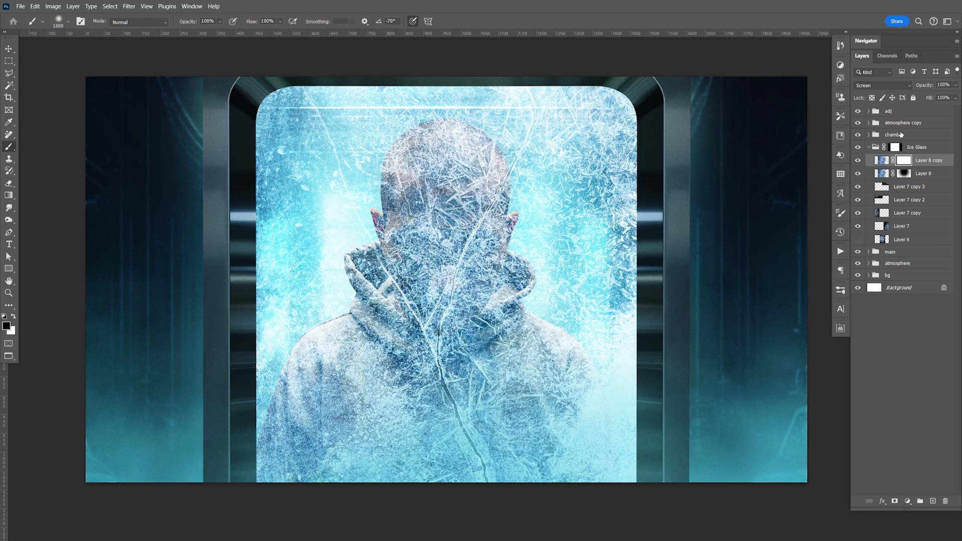
click(956, 90)
drag(956, 96, 920, 96)
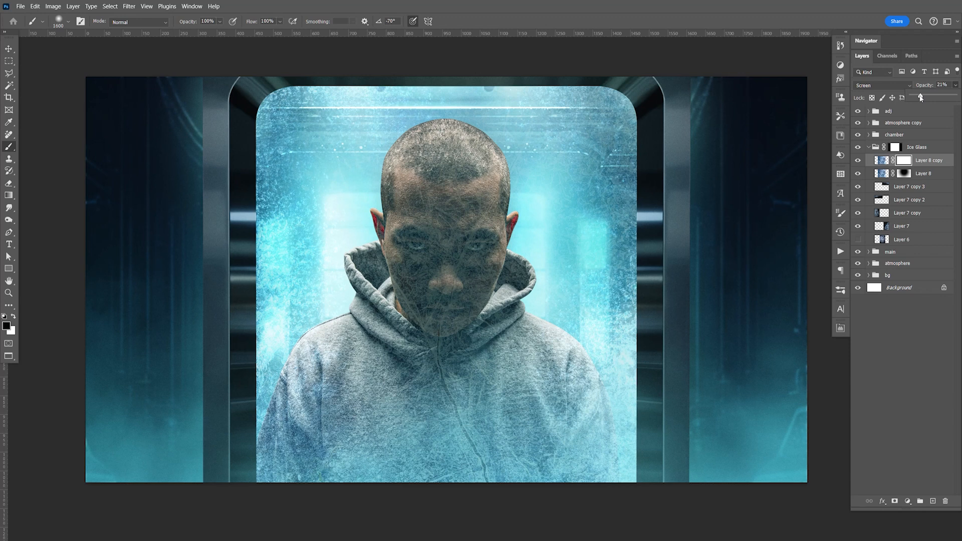
Step: Try darkening the midtones of the ice texture copy with Levels
click(951, 164)
key(ctrl+l)
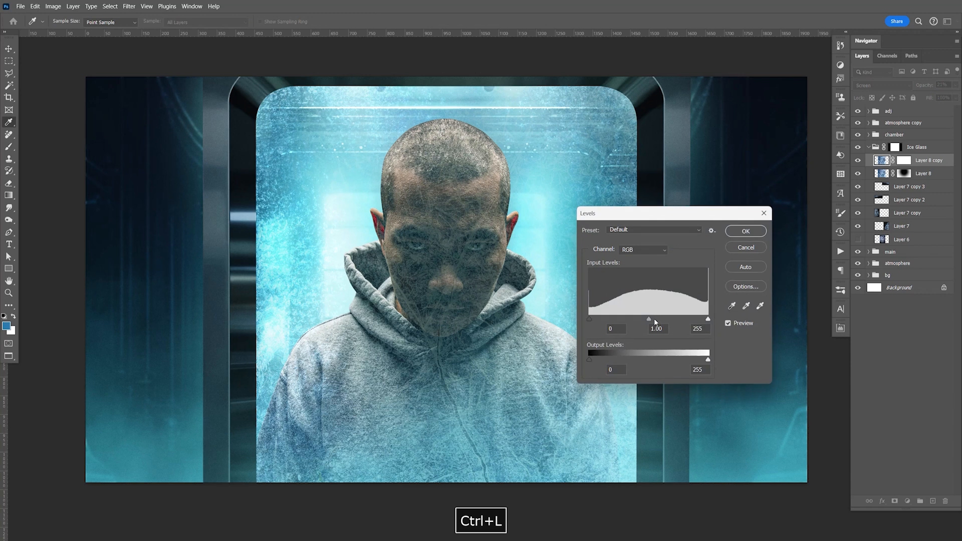
drag(650, 319, 704, 318)
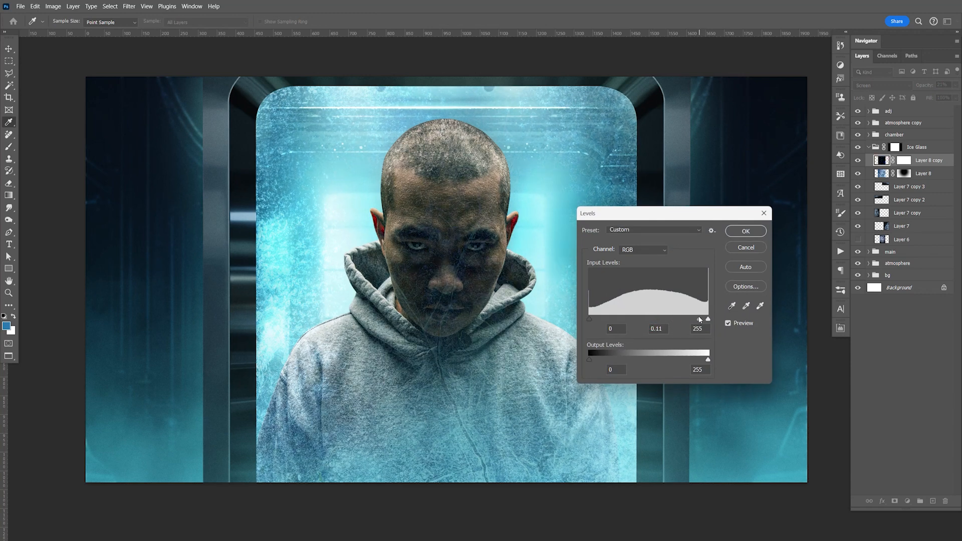
click(746, 231)
key(b)
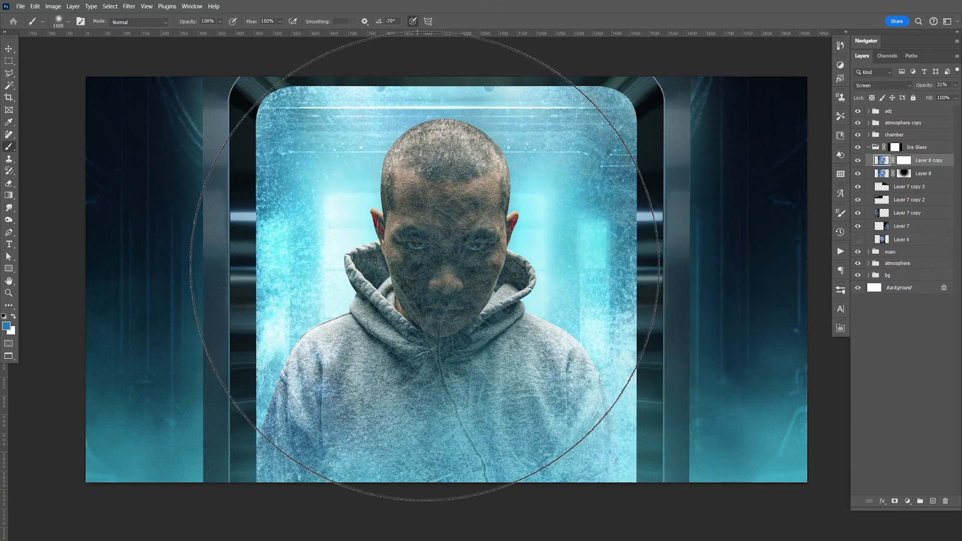
Step: Compare the image with and without the ice texture copy, delete that copy, and check the remaining ice layer
click(860, 163)
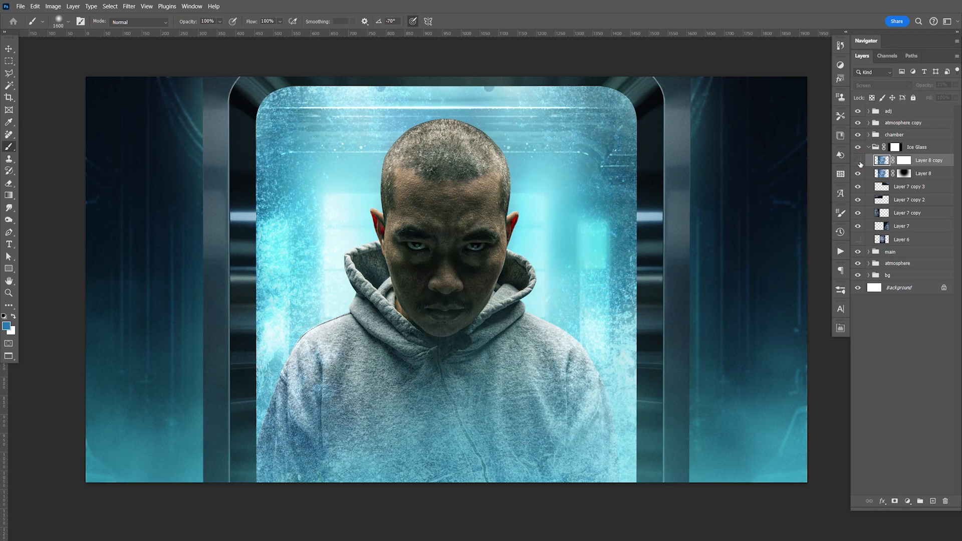
click(860, 161)
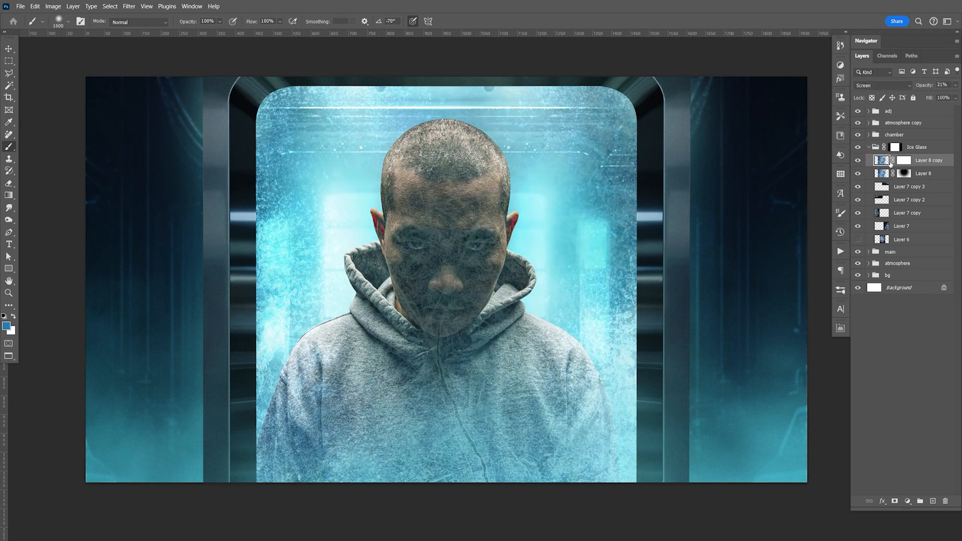
key(Delete)
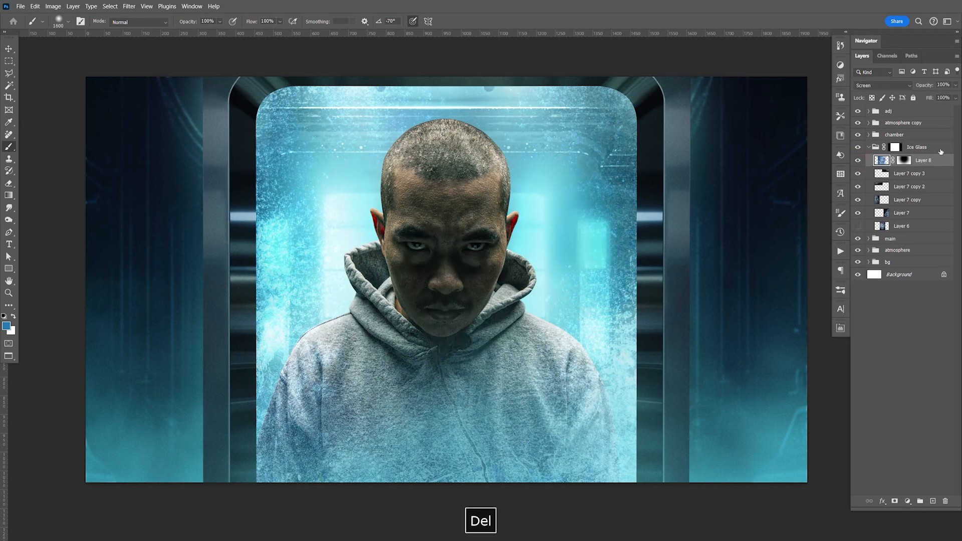
click(859, 161)
click(859, 161)
Step: Reveal more ice over the lower hoodie by painting white on the ice layer's mask from below the canvas with a large soft brush
click(904, 161)
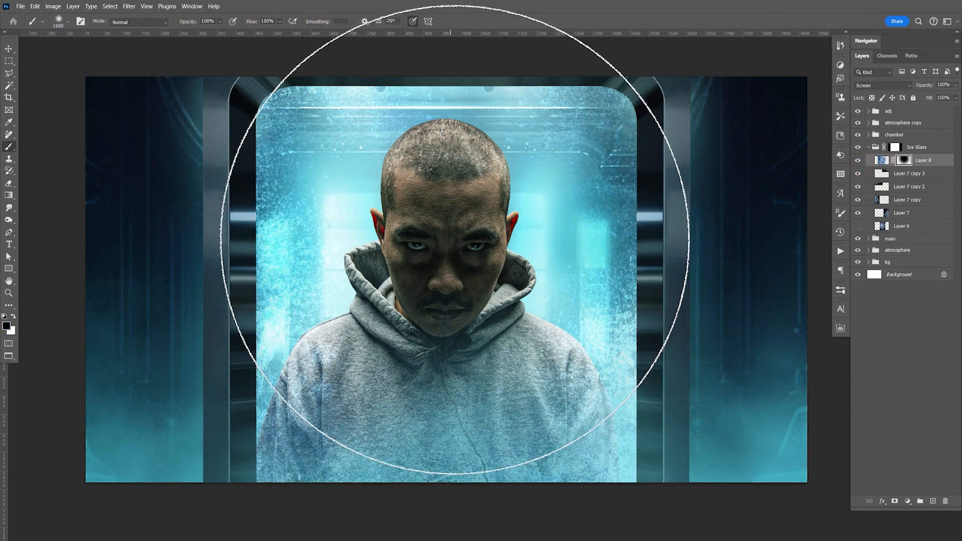
key(space)
drag(443, 297, 439, 96)
key(x)
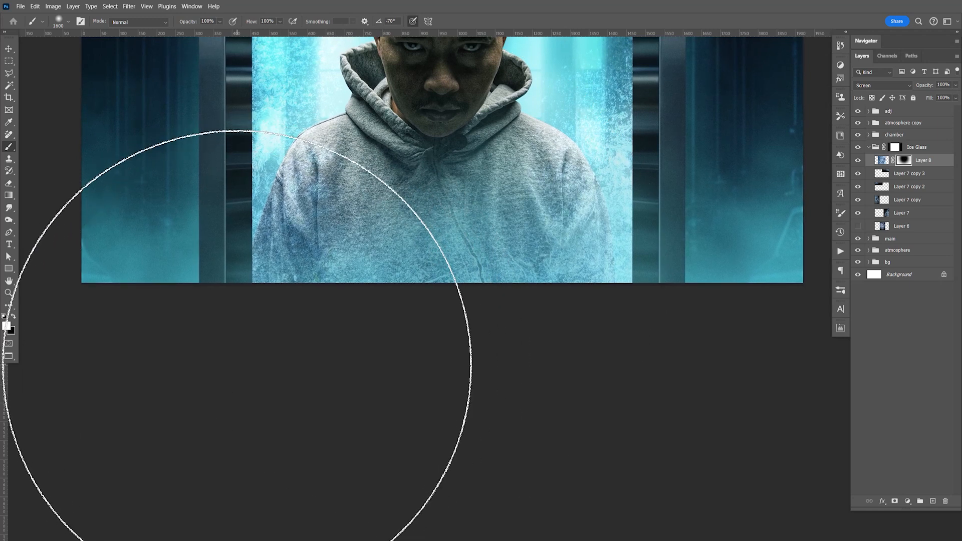
click(235, 367)
click(233, 373)
key(space)
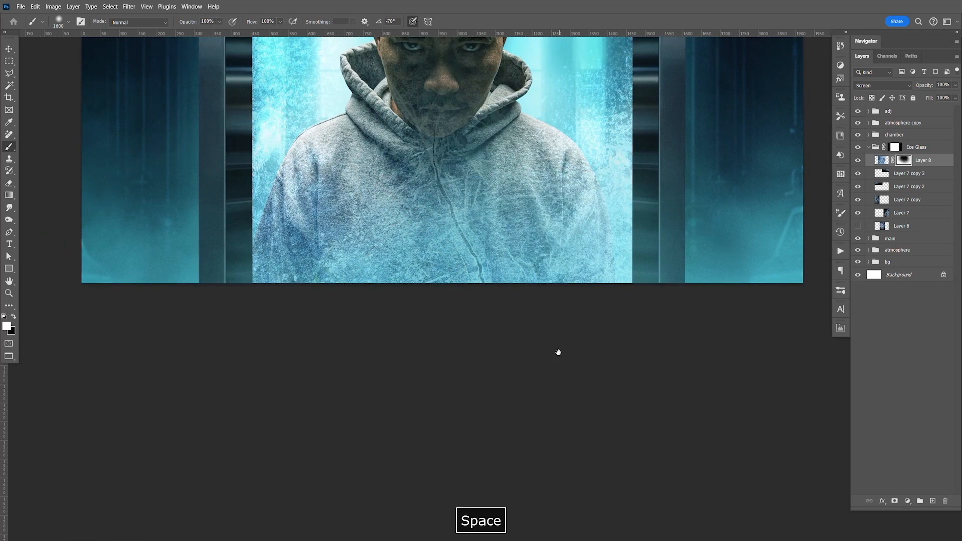
drag(441, 72, 464, 253)
Step: Paint black on the ice layer's mask over the man's face and compare the image with and without the layer
key(bracketleft)
key(bracketleft)
key(bracketleft)
key(bracketleft)
key(bracketleft)
key(bracketleft)
key(bracketleft)
key(bracketleft)
key(bracketleft)
key(bracketleft)
key(bracketleft)
key(bracketleft)
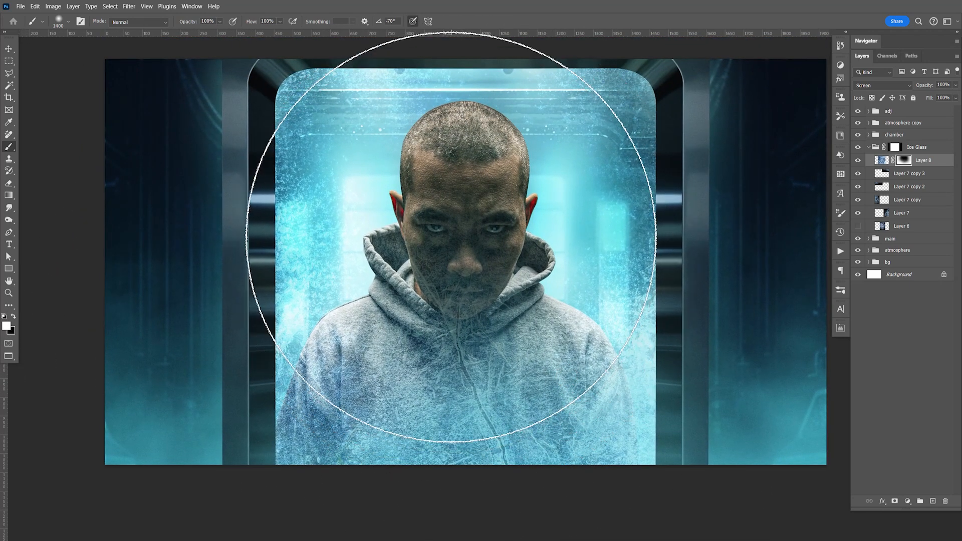
key(bracketright)
key(bracketright)
key(bracketright)
key(x)
mouse_move(452, 255)
mouse_down()
mouse_move(458, 226)
mouse_move(461, 248)
mouse_up()
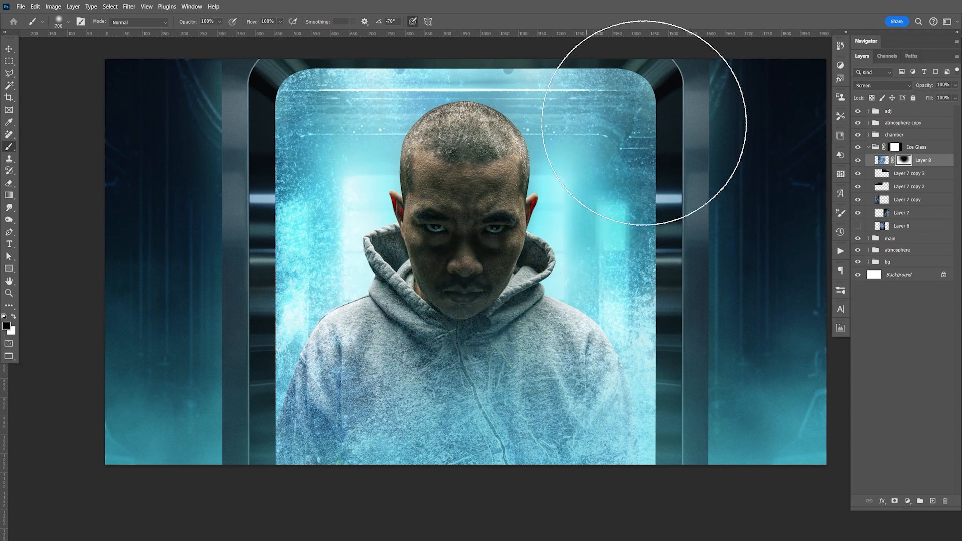
key(v)
click(858, 159)
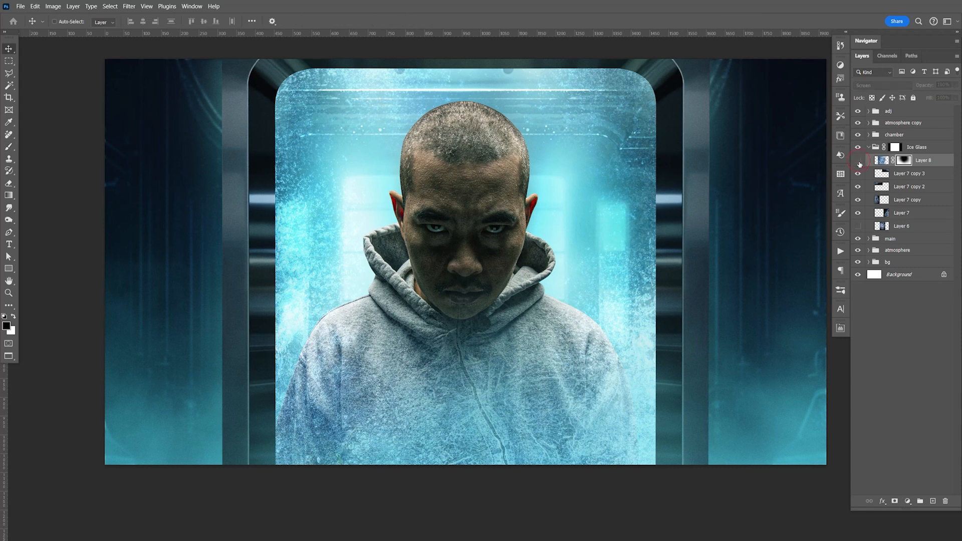
click(858, 159)
Step: Darken the ice texture's midtones to about 0.50 with Levels and save the document
click(881, 164)
key(ctrl+l)
drag(654, 318, 678, 320)
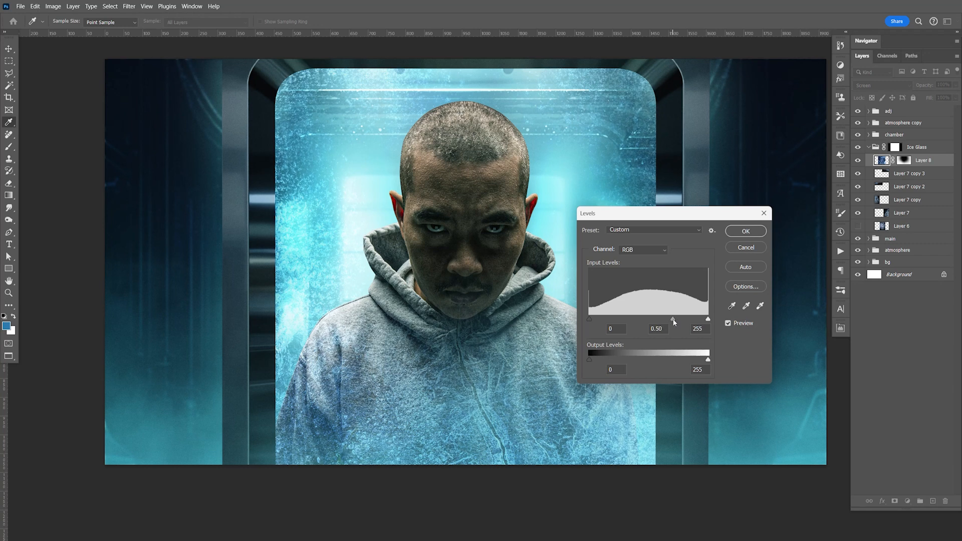
click(738, 234)
key(ctrl+s)
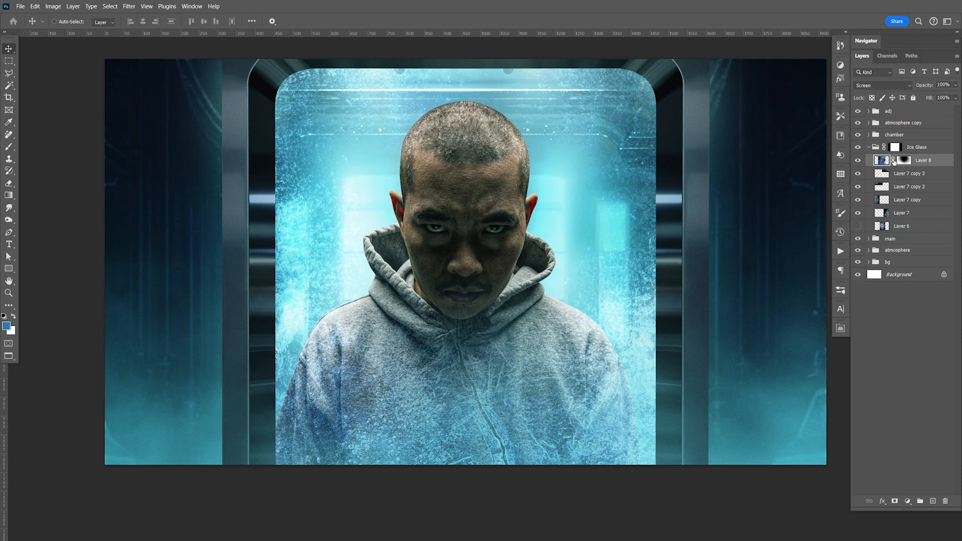
Step: Try repositioning the ice texture independently of its mask, and undo the move
drag(512, 409, 535, 390)
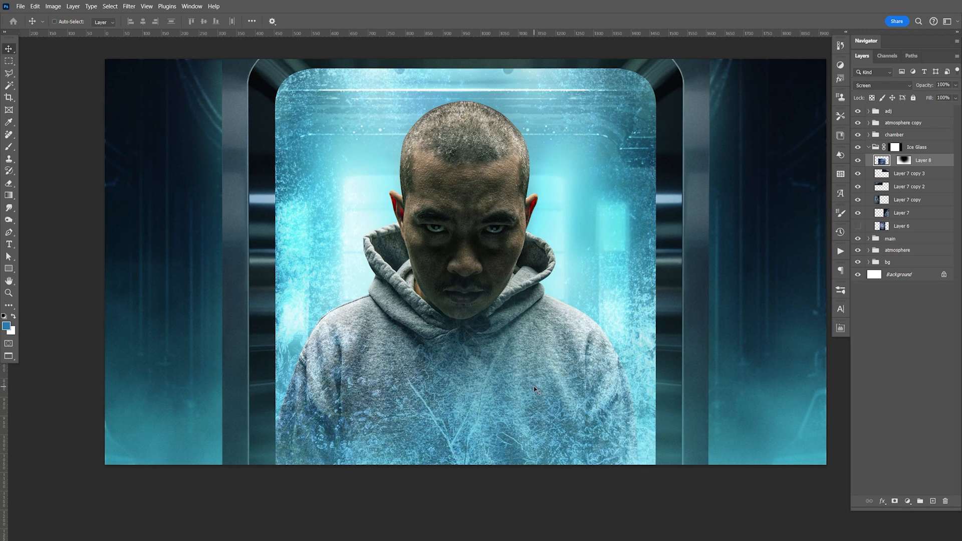
key(ctrl+s)
drag(579, 296, 602, 323)
key(ctrl+s)
key(ctrl+z)
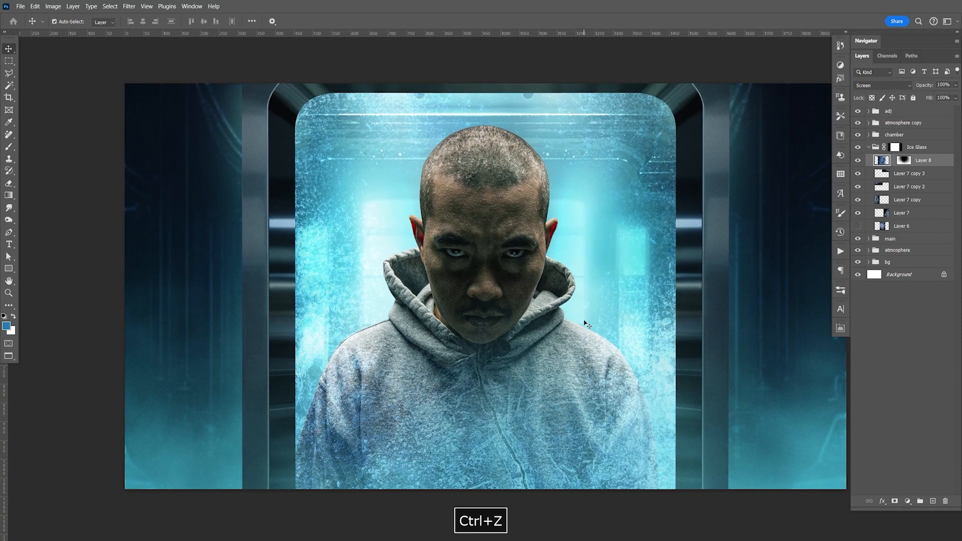
key(ctrl+s)
Step: Set the ice texture layer's blend mode to Normal and disable its layer mask to expose the whole texture
click(882, 85)
click(883, 97)
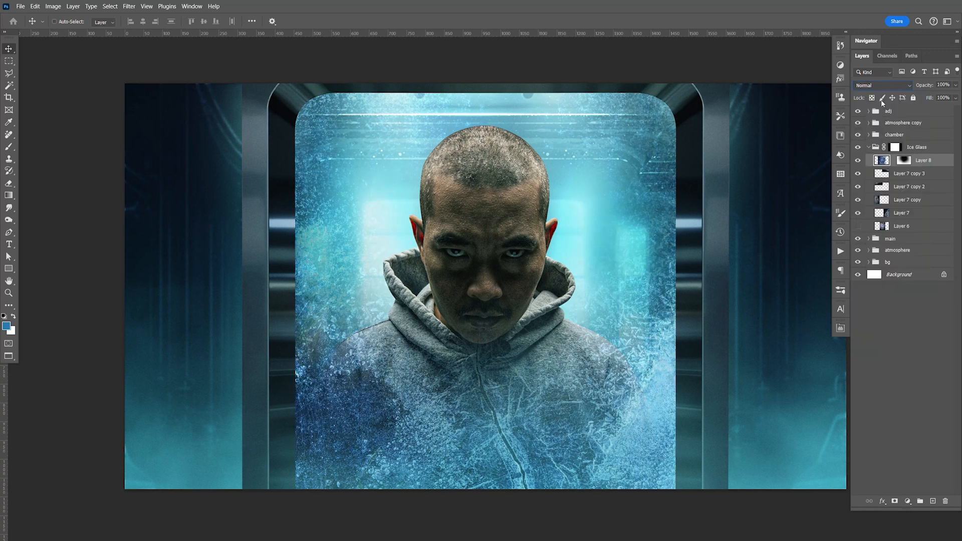
click(903, 161)
right_click(905, 163)
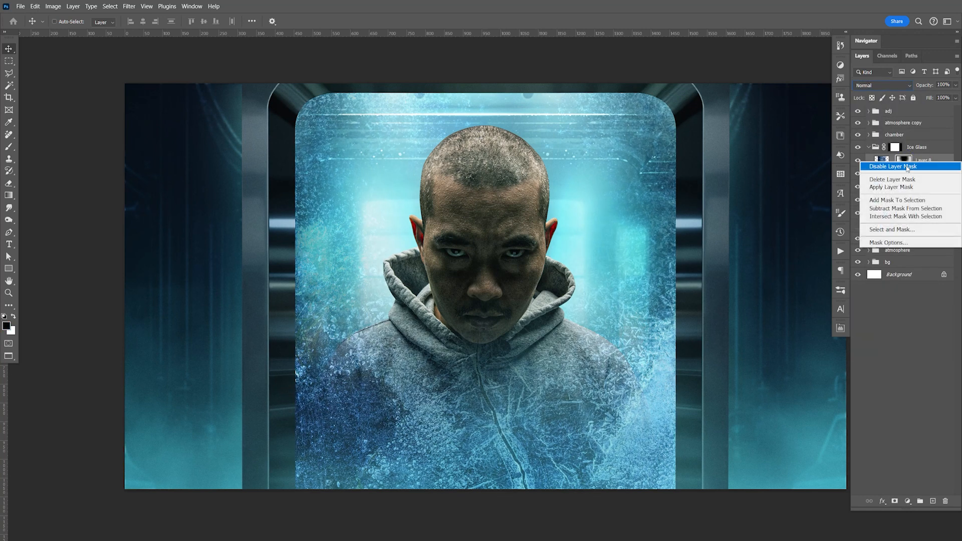
click(894, 166)
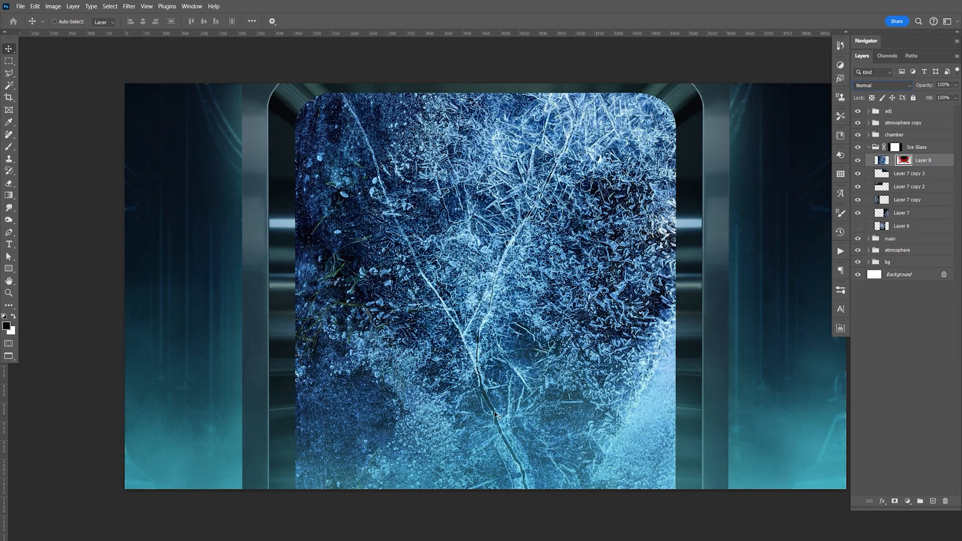
Step: Erase the two long V-shaped cracks running through the ice texture with the Remove Tool
click(9, 134)
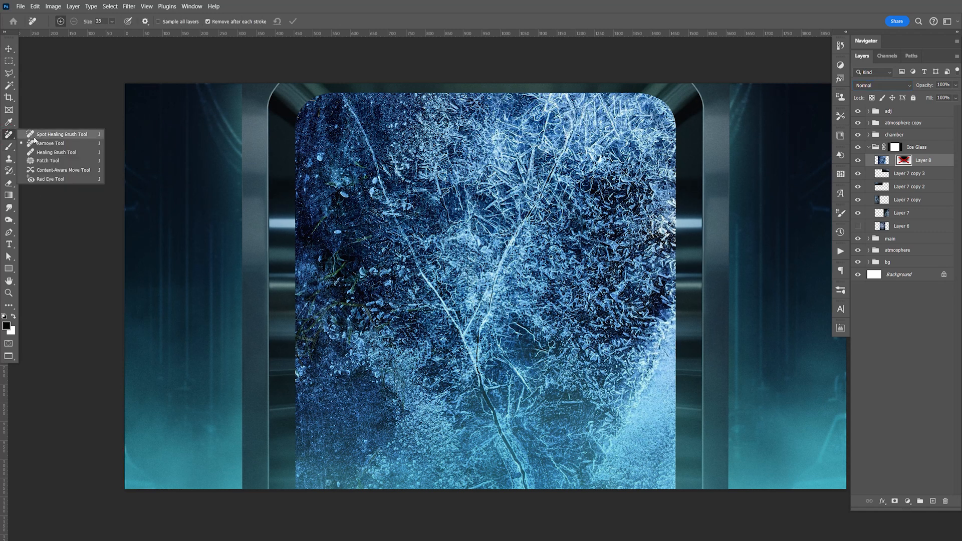
click(40, 144)
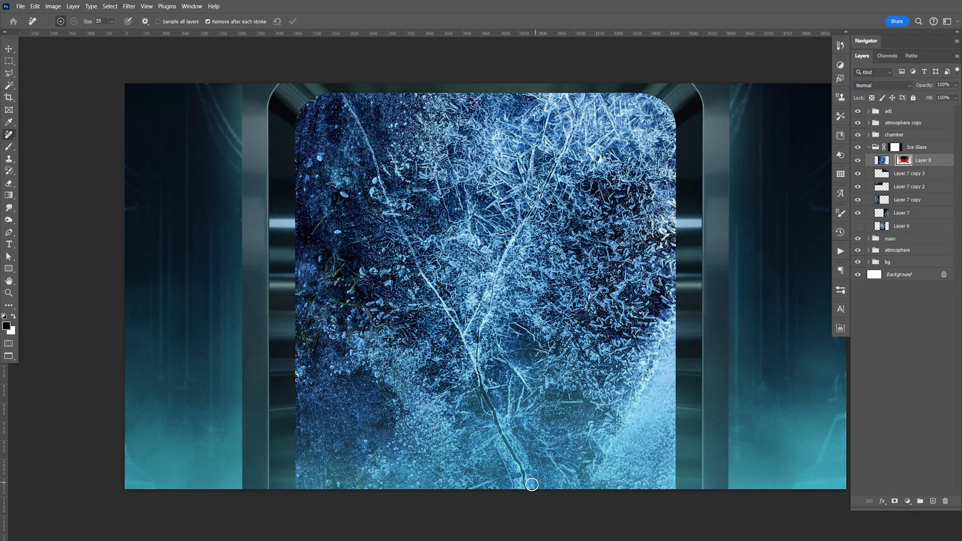
click(882, 160)
mouse_move(526, 485)
mouse_down()
mouse_move(480, 386)
mouse_move(481, 326)
mouse_move(584, 90)
mouse_up()
key(F9)
mouse_move(338, 95)
mouse_down()
mouse_move(407, 244)
mouse_move(468, 353)
mouse_move(482, 304)
mouse_up()
key(F9)
Step: Re-enable the ice texture layer's mask, set its blend mode back to Screen, and save the document
shift+click(904, 160)
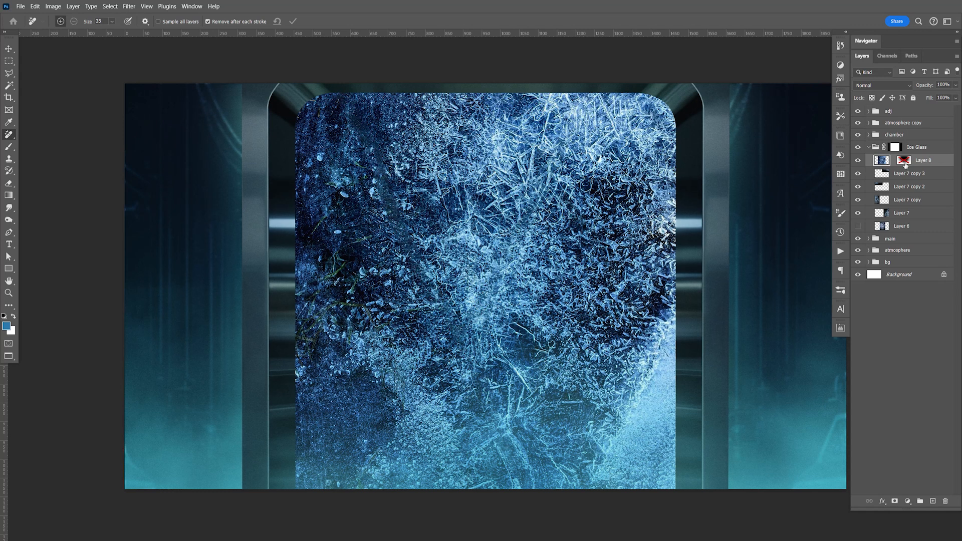
click(877, 85)
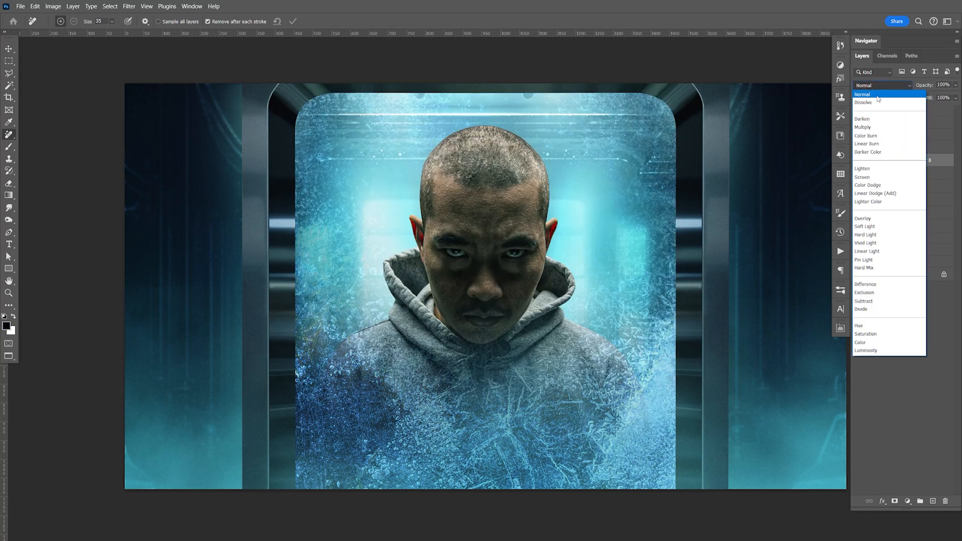
click(876, 182)
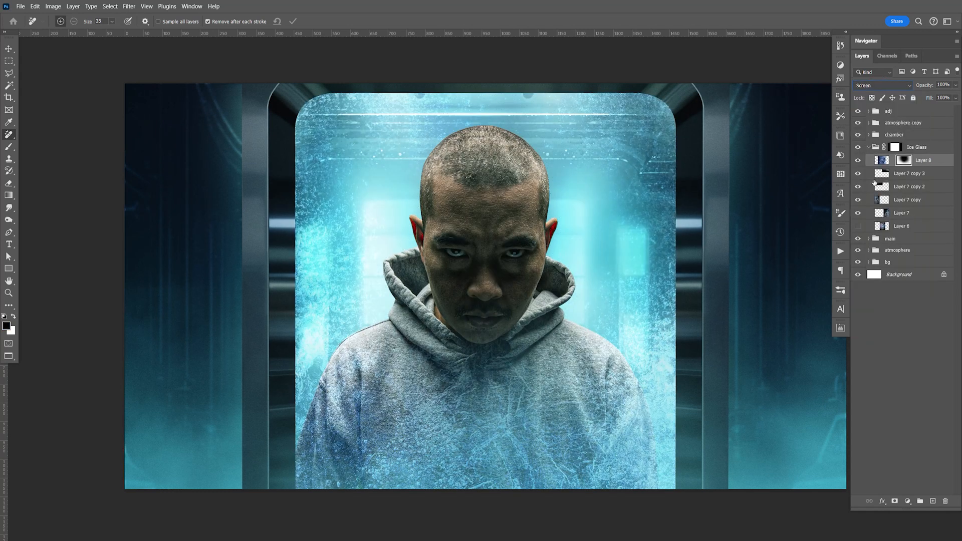
key(ctrl+s)
Step: Duplicate the man's visible layer inside the main group, hide the duplicate as a backup, and select the original
click(9, 48)
click(869, 147)
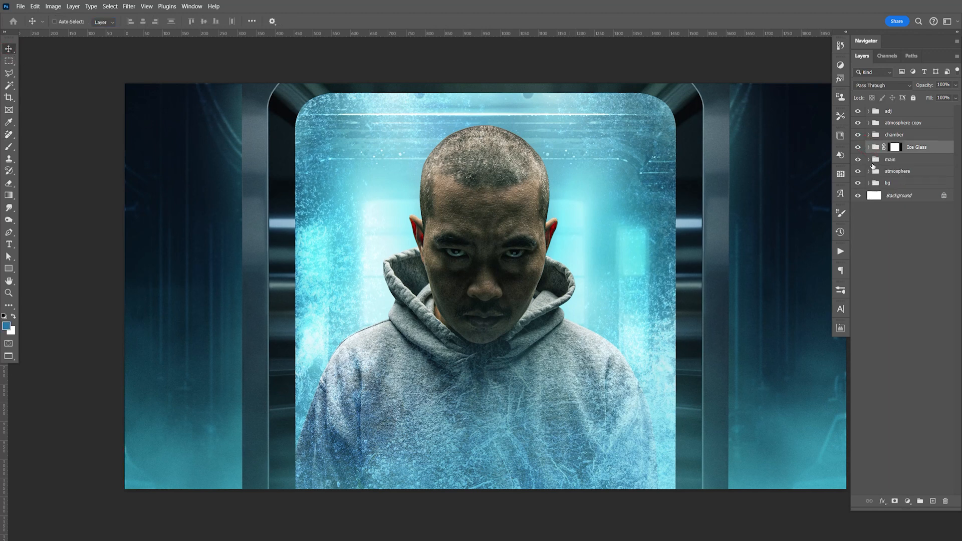
click(870, 160)
click(877, 187)
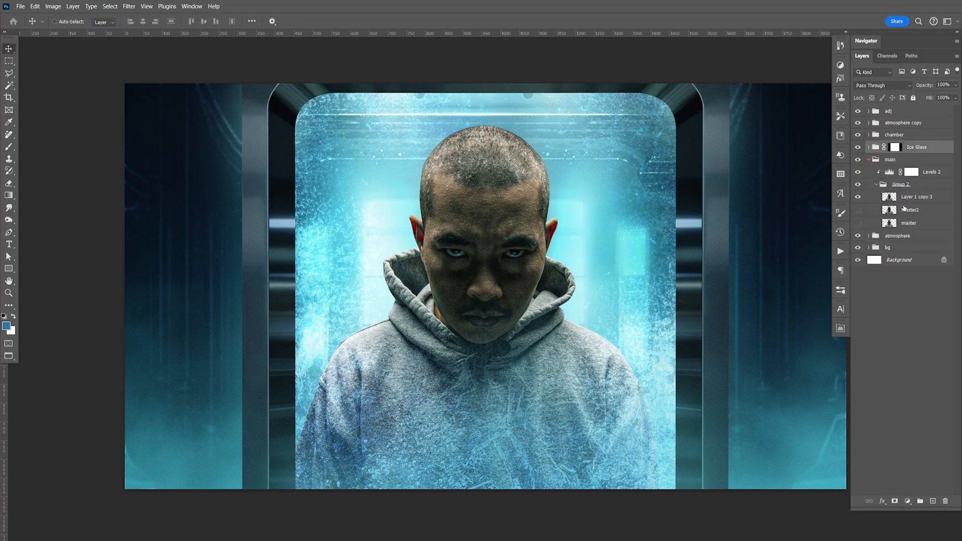
click(910, 195)
key(ctrl+j)
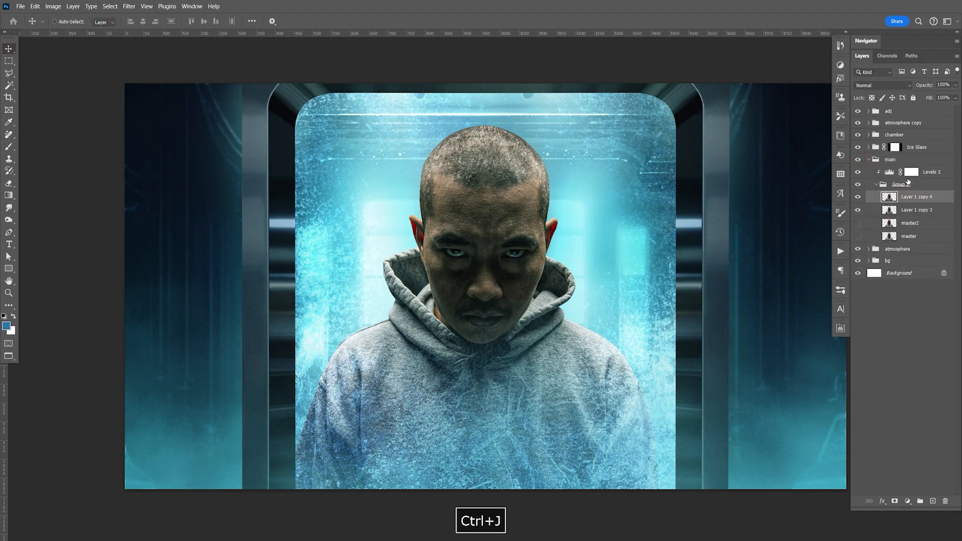
click(859, 199)
click(919, 212)
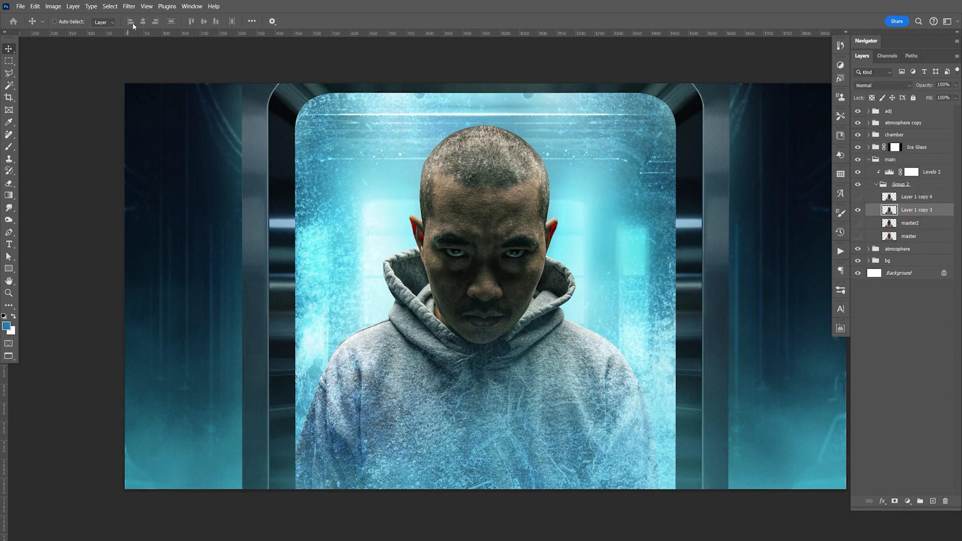
Step: Choose the Glass distort filter from the Filter Gallery for the man's layer and set Distortion to 5
click(130, 7)
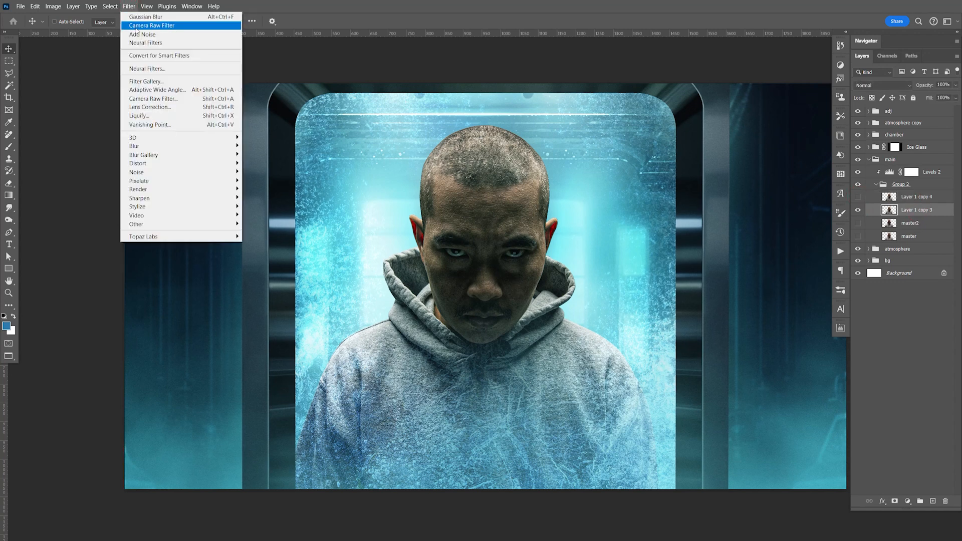
click(172, 82)
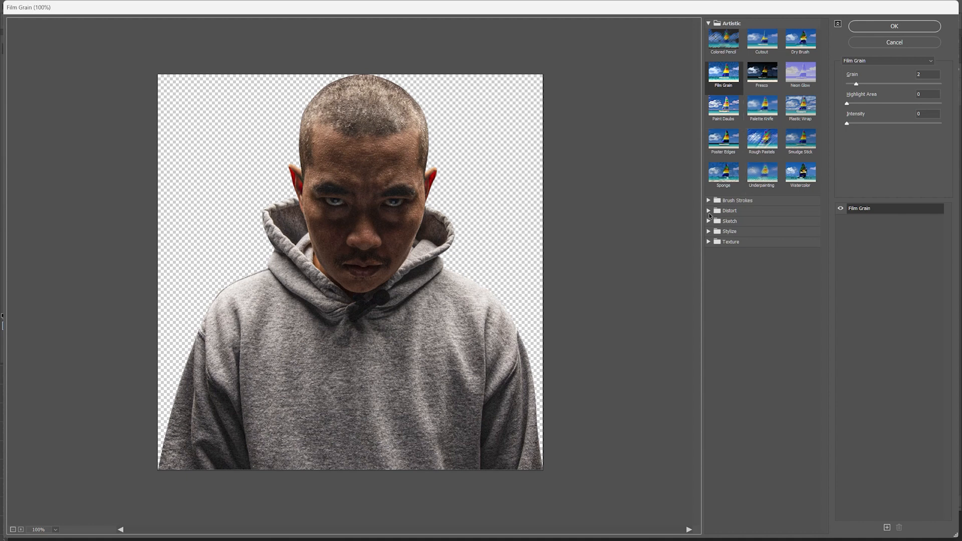
click(709, 211)
click(764, 231)
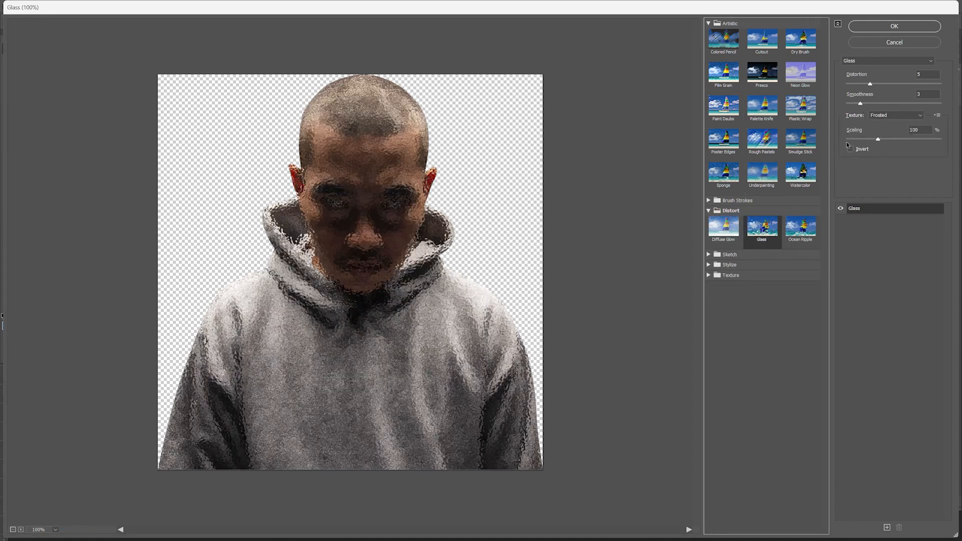
mouse_move(872, 84)
mouse_down()
mouse_move(852, 85)
mouse_move(874, 86)
mouse_up()
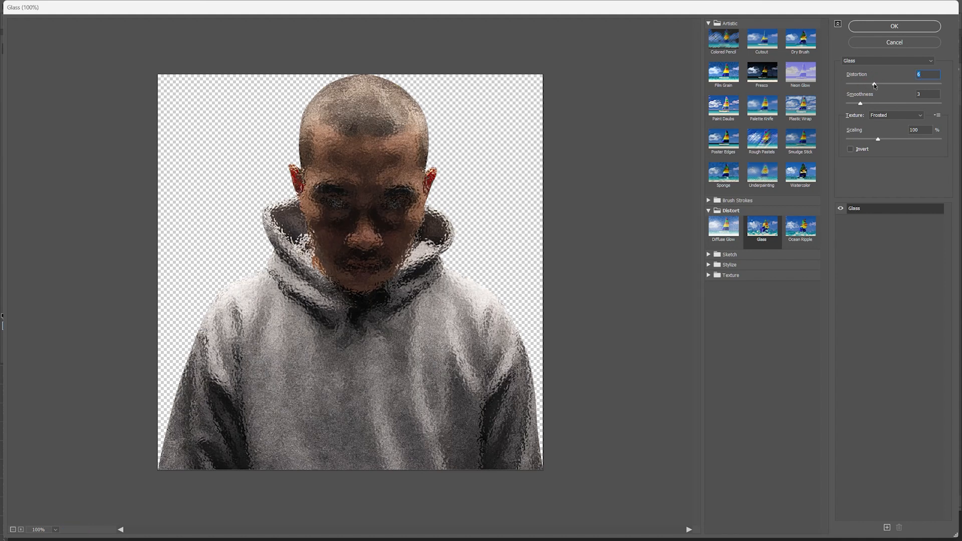
text(5)
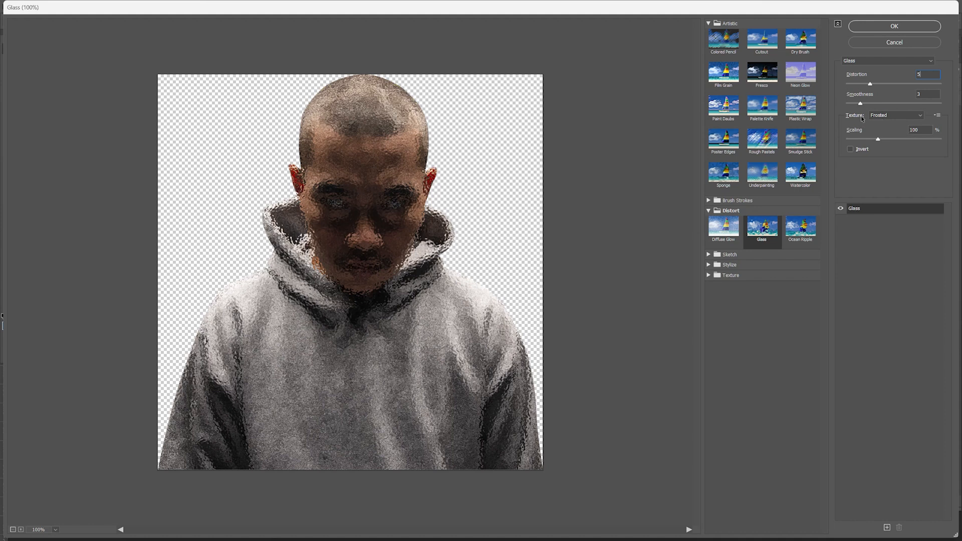
Step: Preview the Blocks, Canvas and Tiny Lens textures for the Glass filter on the man's layer
click(892, 116)
click(891, 119)
click(893, 116)
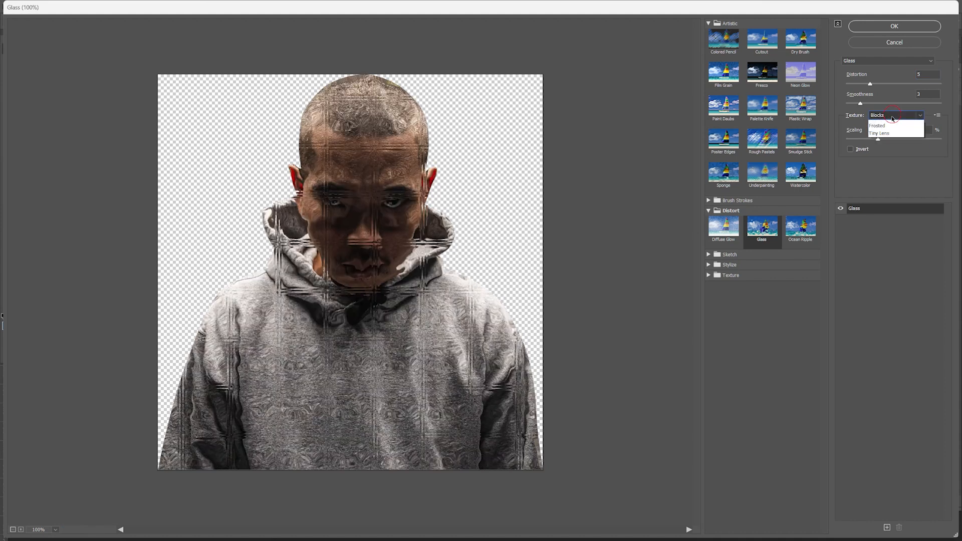
click(891, 133)
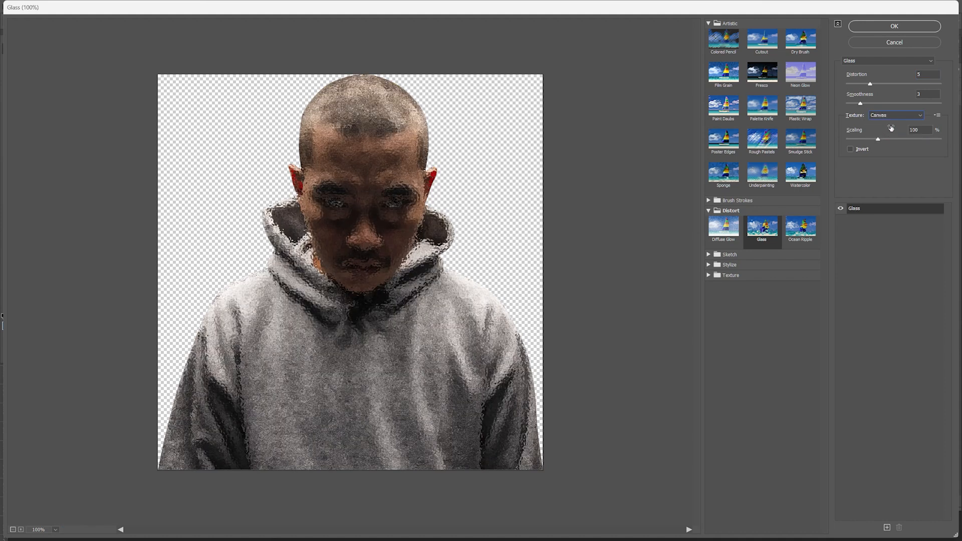
click(891, 115)
click(891, 142)
click(891, 120)
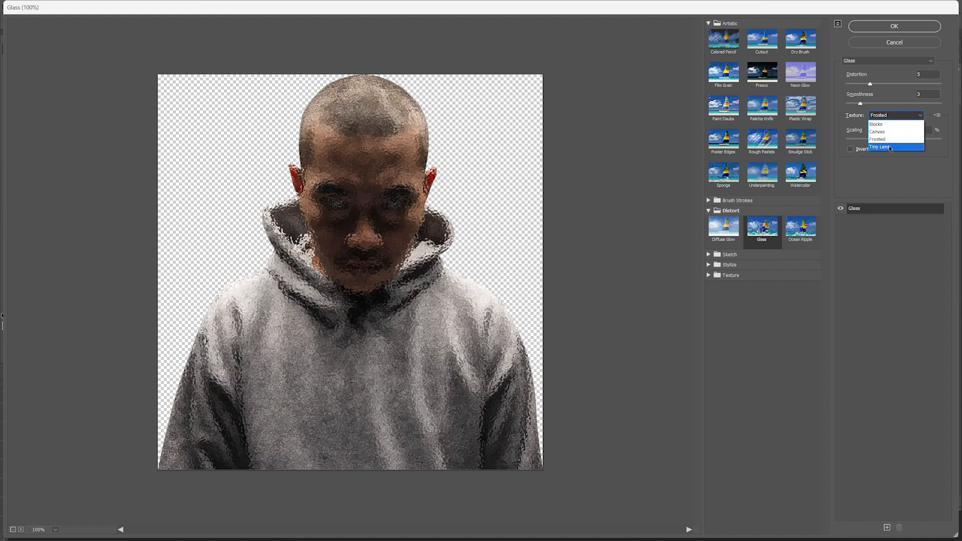
click(891, 148)
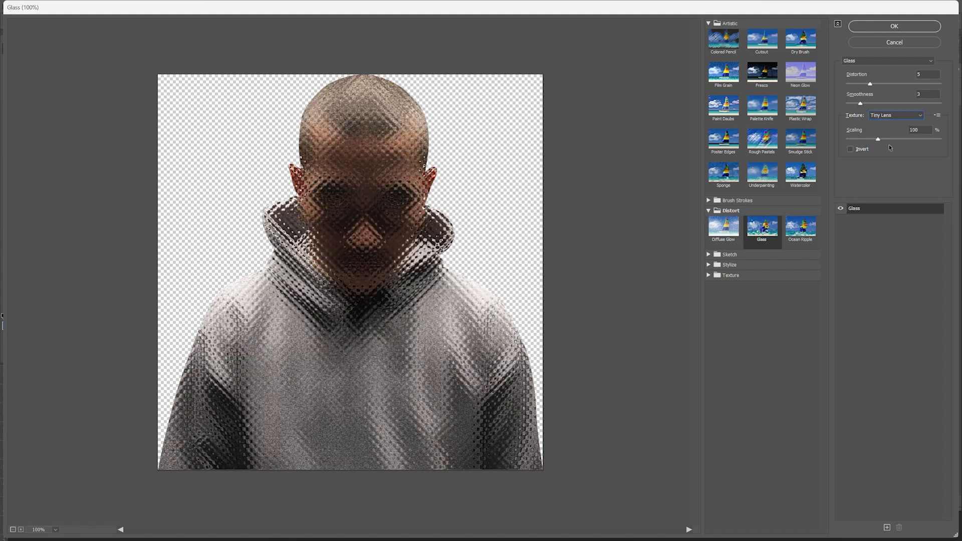
Step: Choose the Frosted texture for the Glass filter and apply it to the man's layer
click(891, 115)
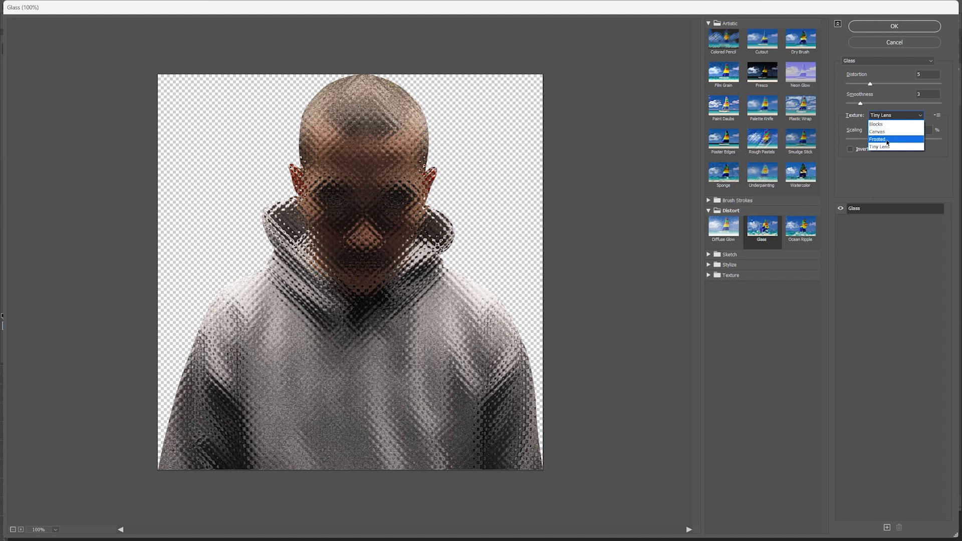
click(882, 139)
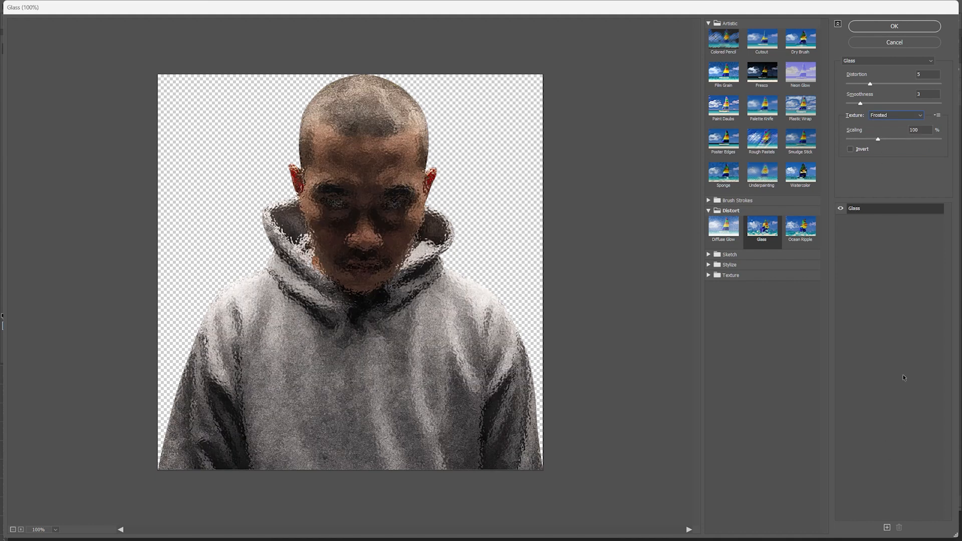
click(895, 29)
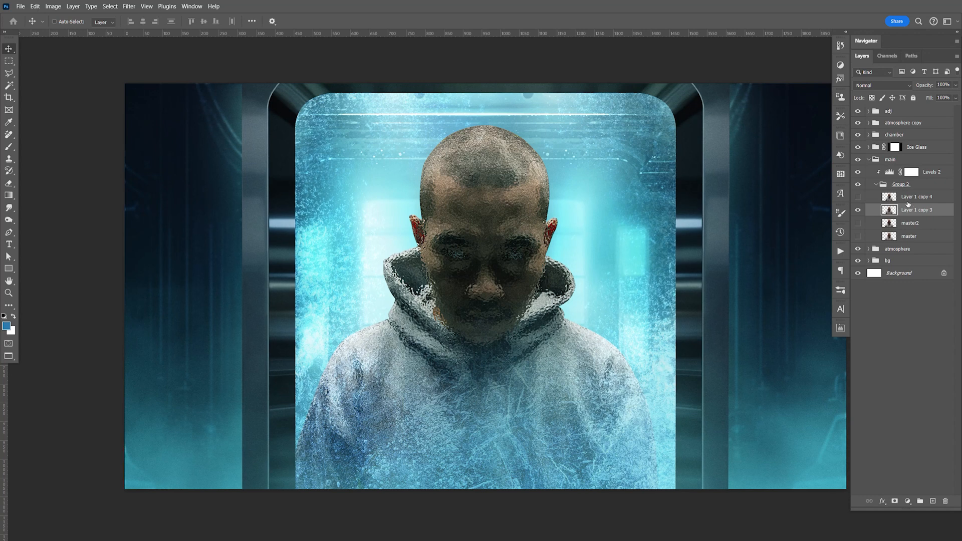
Step: Place the glass-distorted man layer above its clean copy, with both visible, and give the distorted layer a white mask
drag(911, 212, 905, 197)
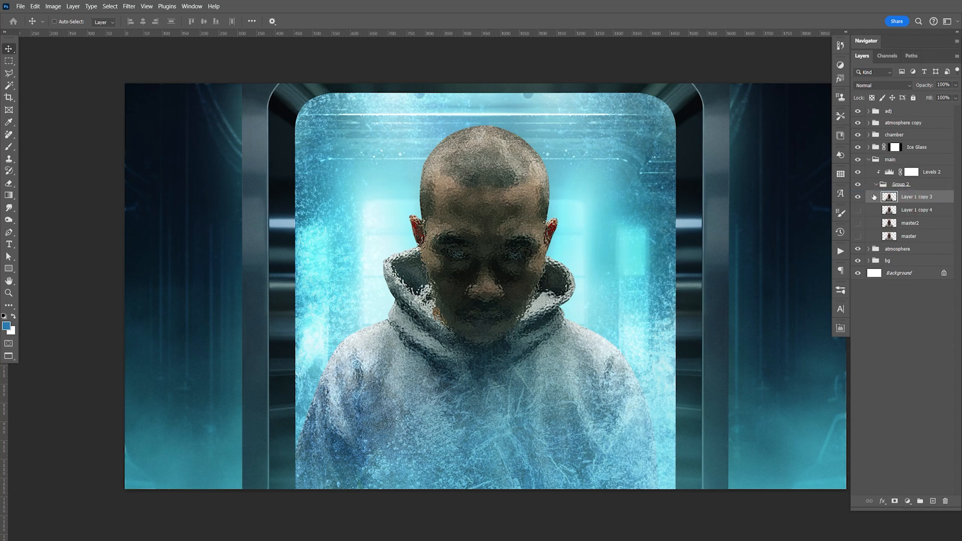
click(858, 197)
click(858, 197)
click(895, 501)
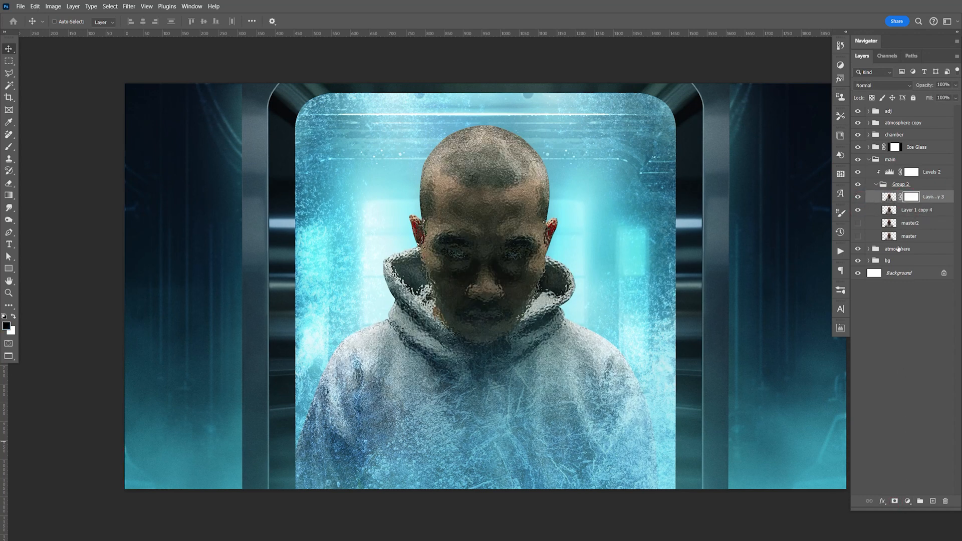
Step: Paint black on the distorted layer's mask over the face with a soft 700 px brush, and save the document
key(b)
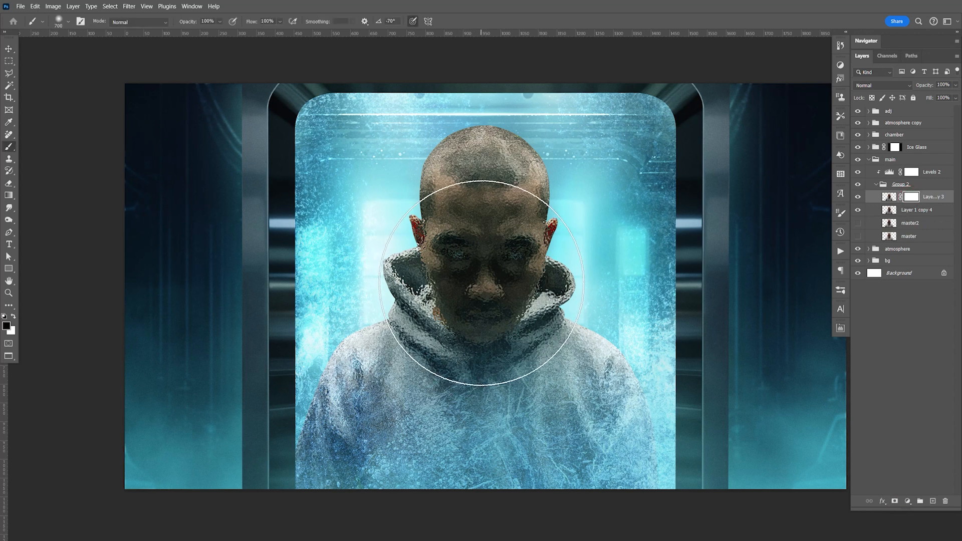
drag(486, 286, 488, 288)
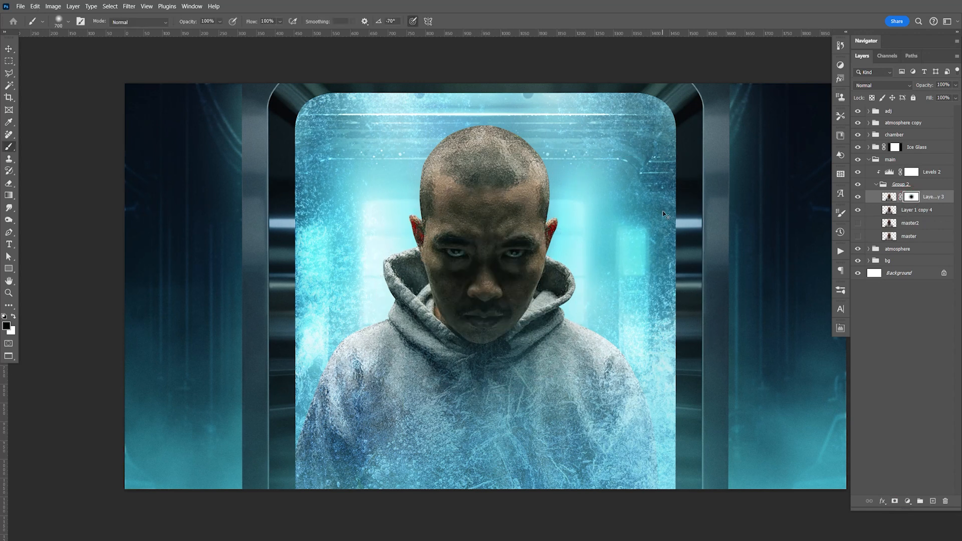
key(v)
key(space)
drag(585, 297, 619, 333)
key(ctrl+s)
Step: Compare the portrait with and without the masked distortion layer, and save the document
click(859, 200)
click(859, 201)
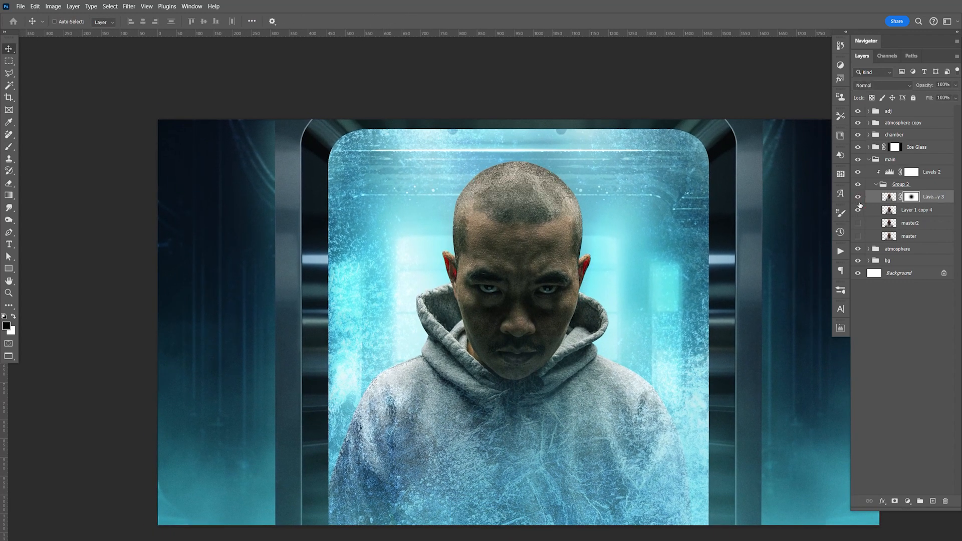
key(ctrl+s)
key(space)
drag(650, 377, 670, 319)
key(ctrl+s)
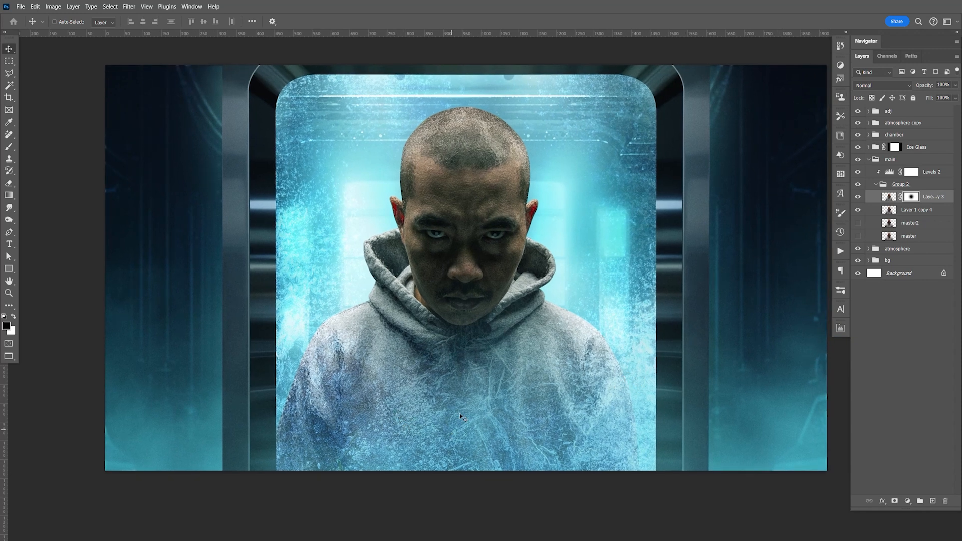
Step: Set the masked ice texture layer in the Ice Glass group to Linear Dodge (Add) at 51% opacity, and save the document
click(870, 159)
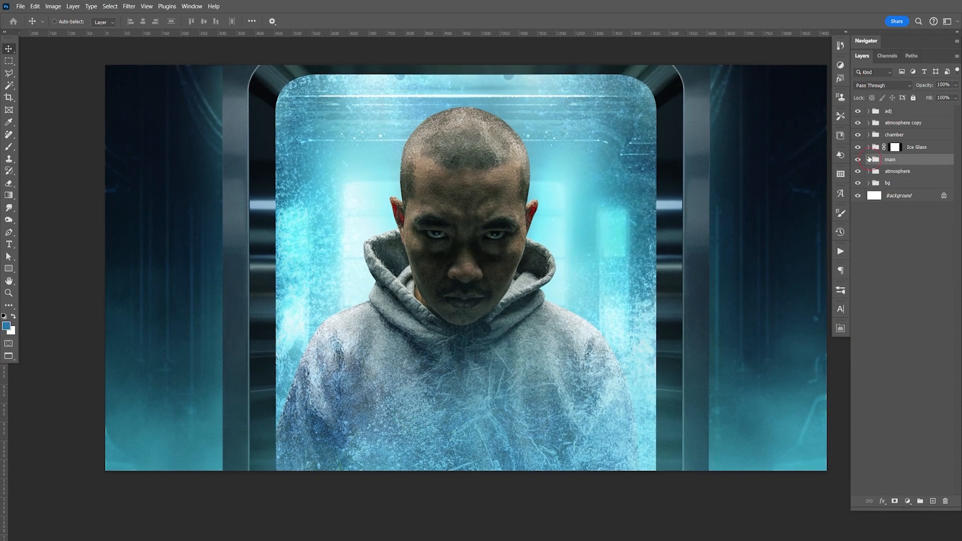
click(869, 147)
click(859, 160)
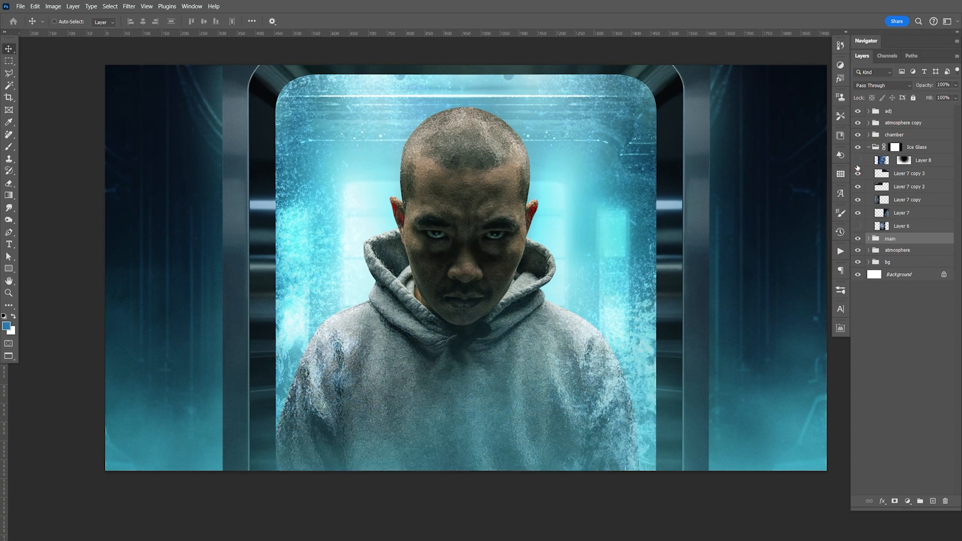
click(858, 161)
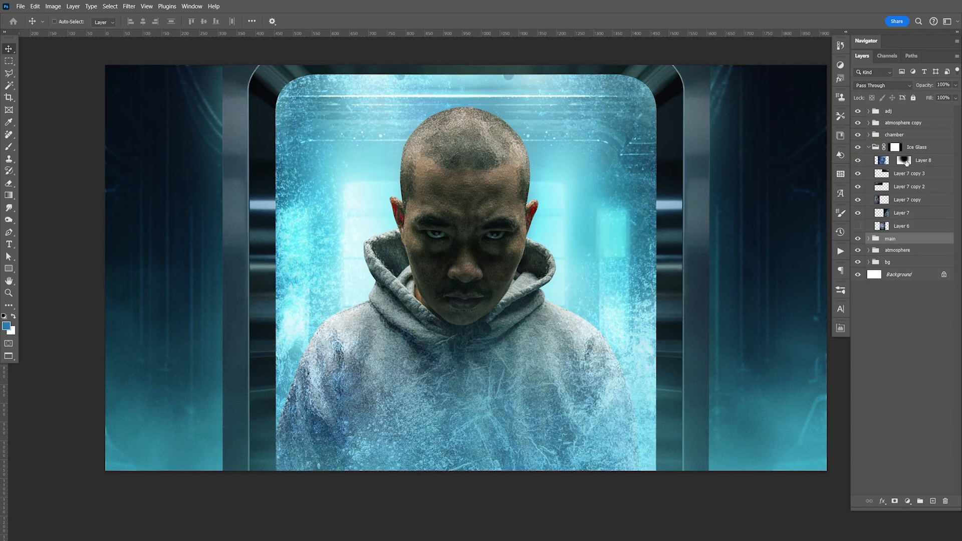
click(925, 162)
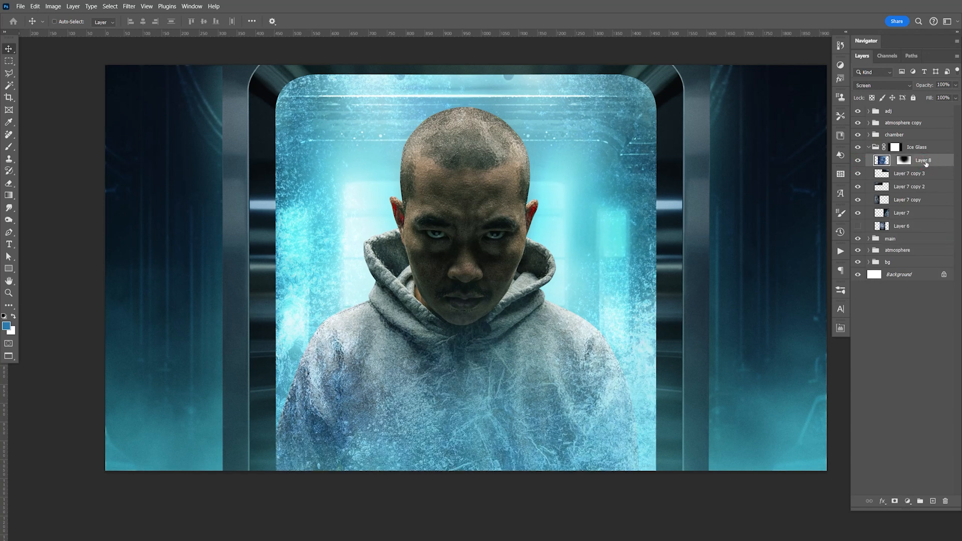
click(882, 86)
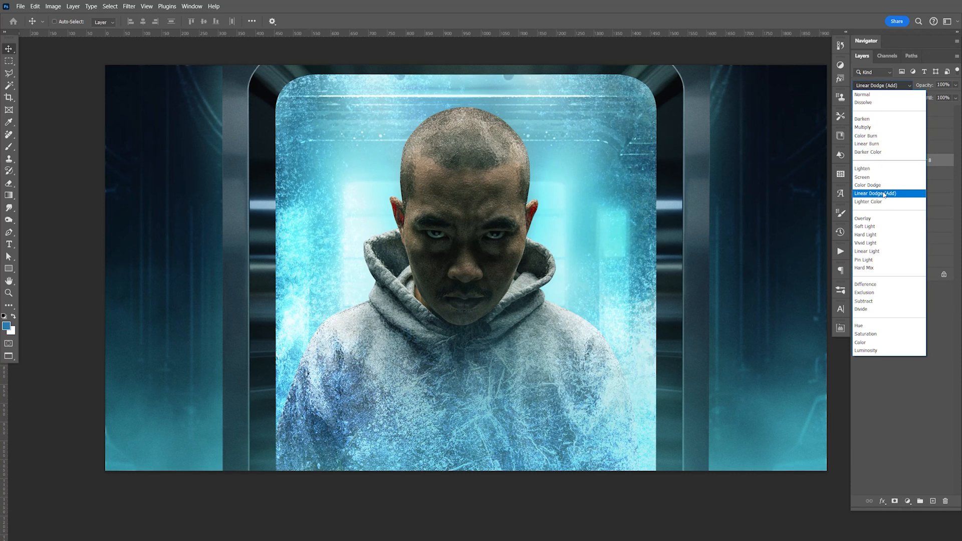
click(885, 194)
click(956, 85)
drag(904, 97, 931, 99)
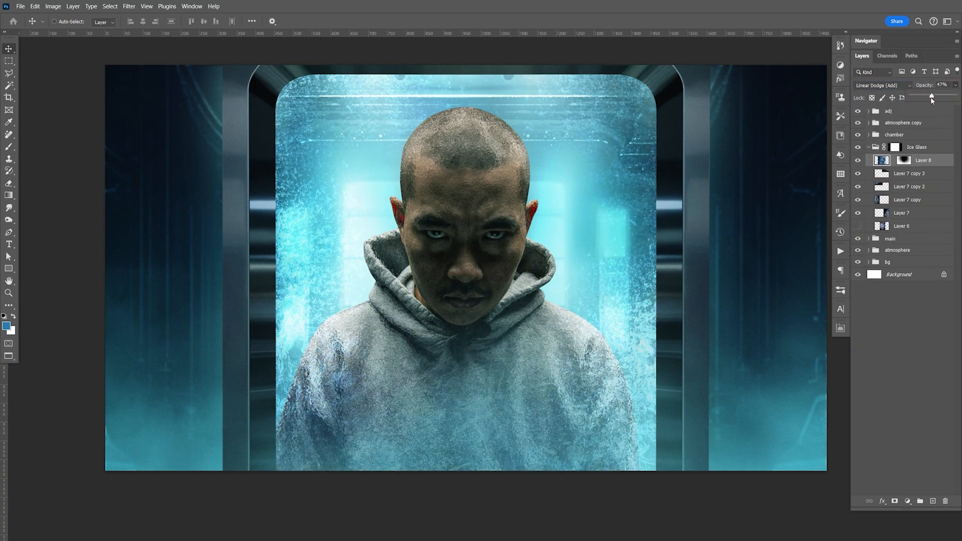
key(ctrl+s)
key(space)
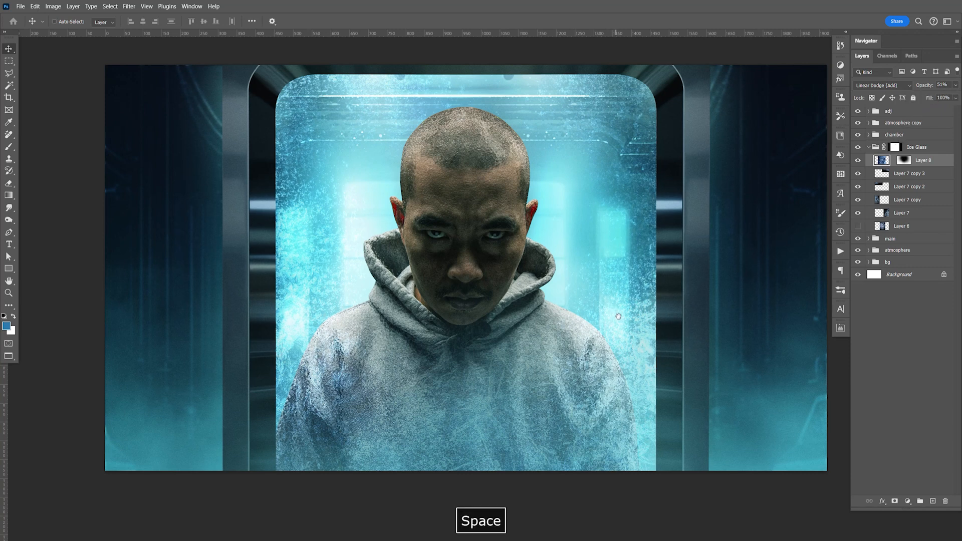
key(F9)
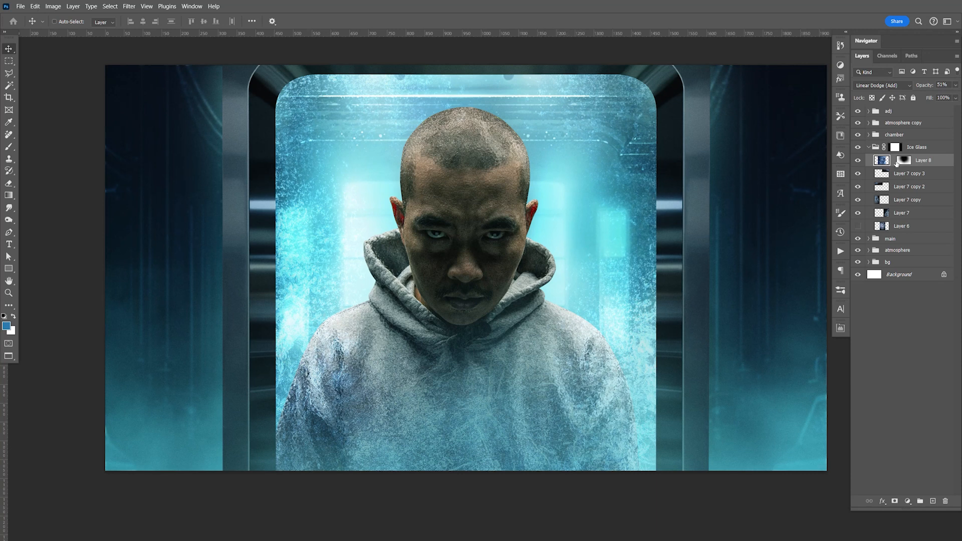
Step: Create a new group directly above the bg group and paste the ice texture into it
click(869, 147)
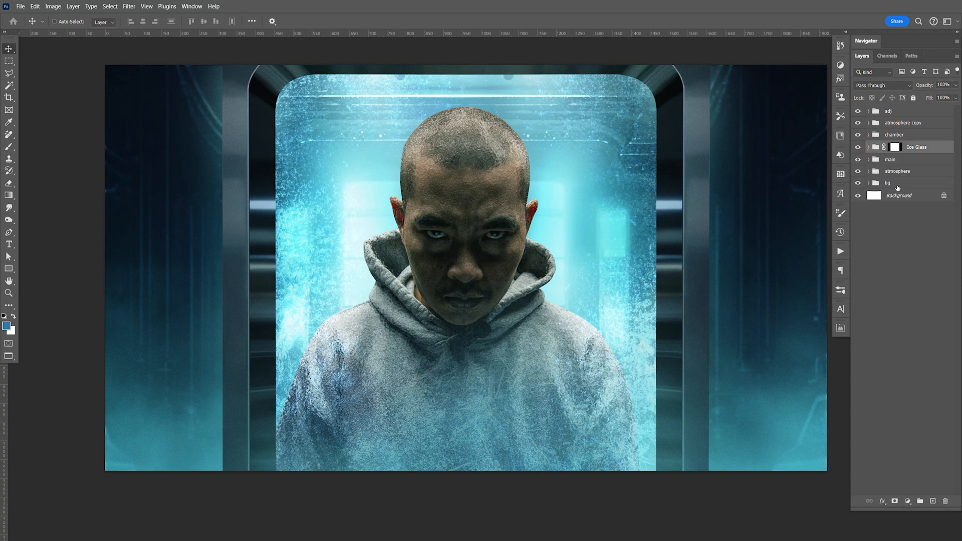
click(897, 187)
click(921, 501)
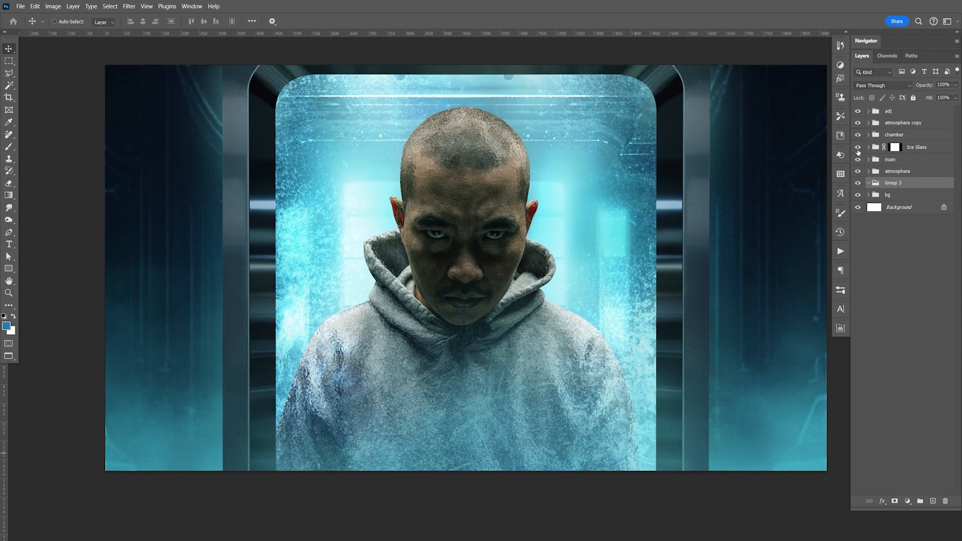
key(ctrl+v)
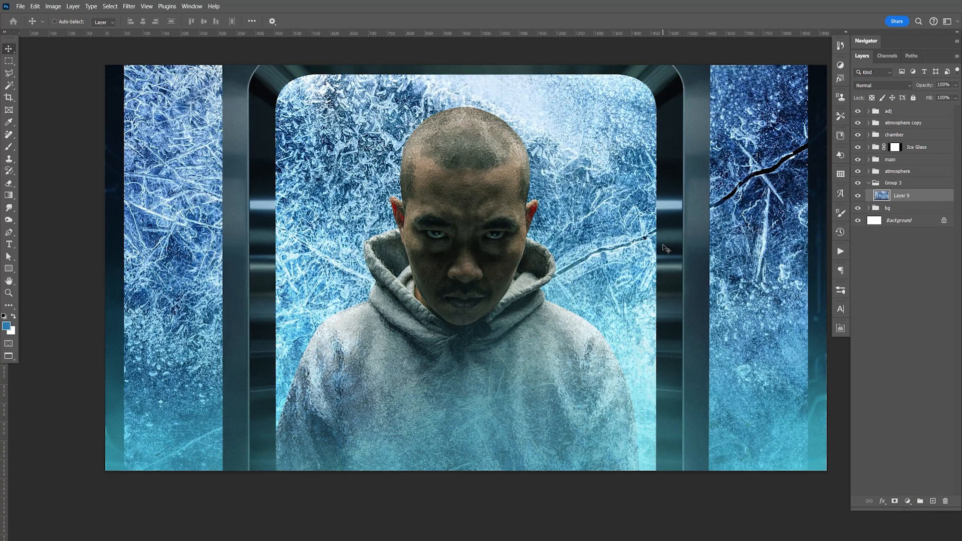
Step: Rotate the pasted ice texture 90° and scale it down to about the doorway's width behind the man
key(ctrl+t)
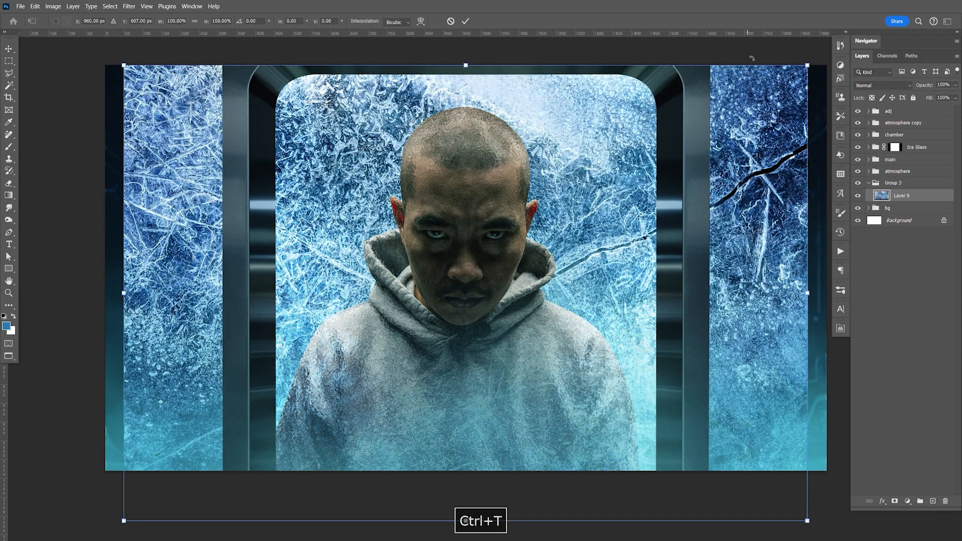
drag(752, 58, 575, 459)
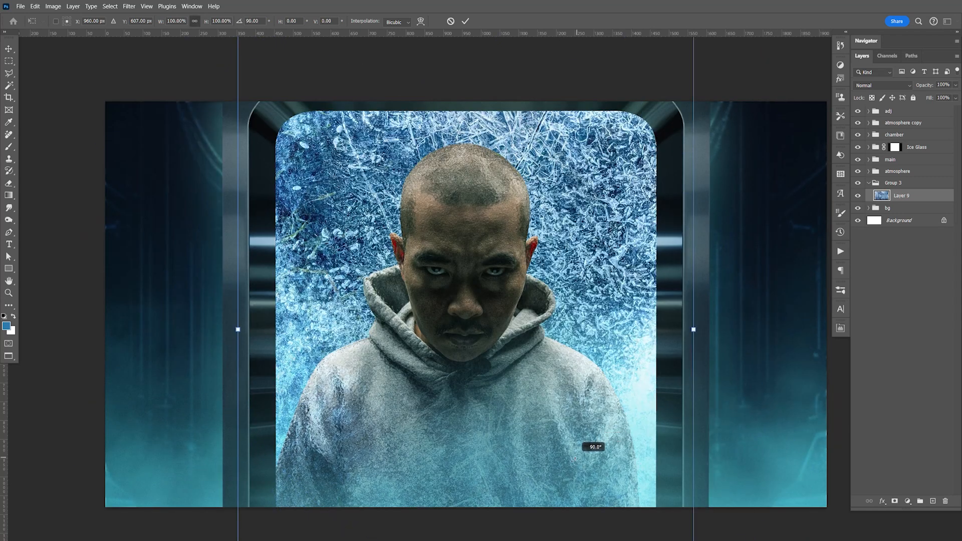
drag(694, 329, 656, 315)
key(Return)
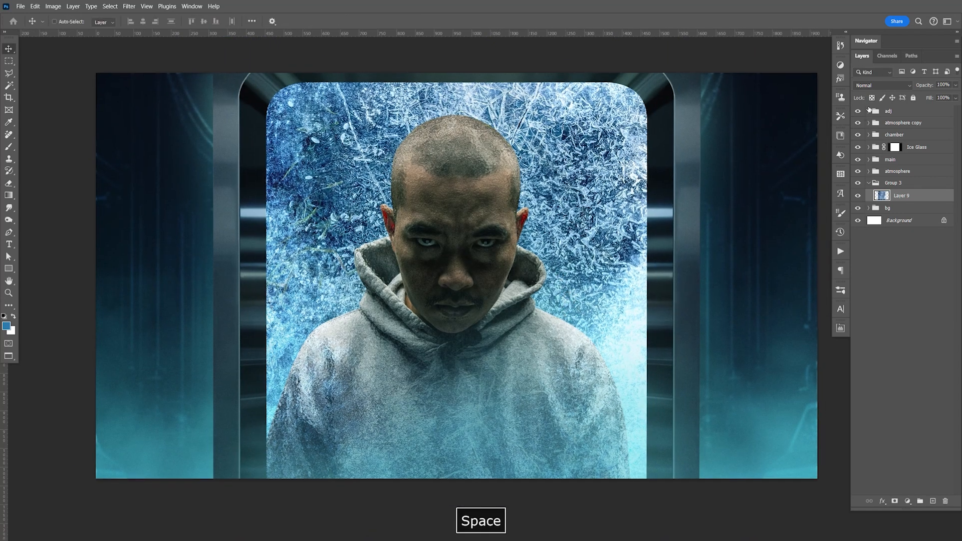
Step: Set the background ice layer to Linear Dodge (Add) at 100% opacity and compare it with Screen
click(872, 86)
click(872, 194)
click(957, 85)
drag(907, 98, 959, 98)
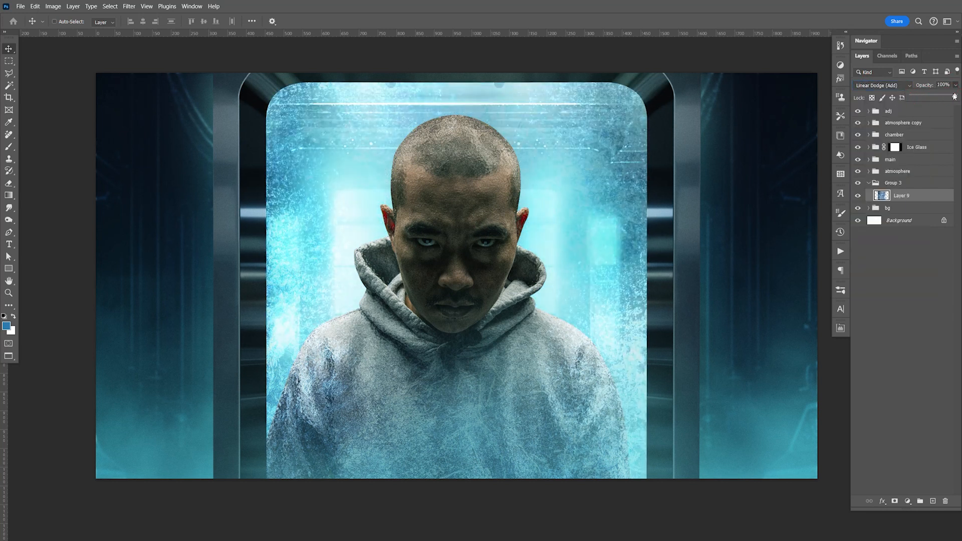
click(888, 86)
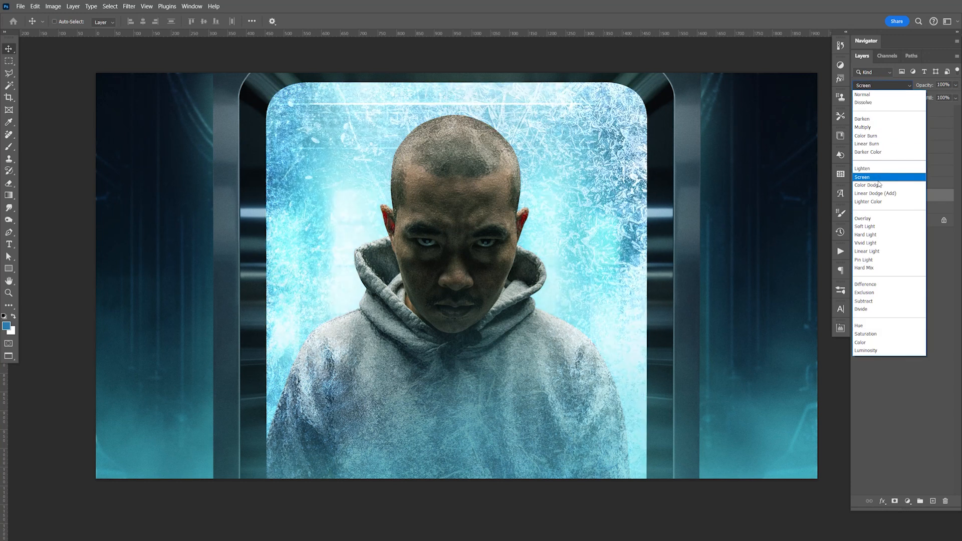
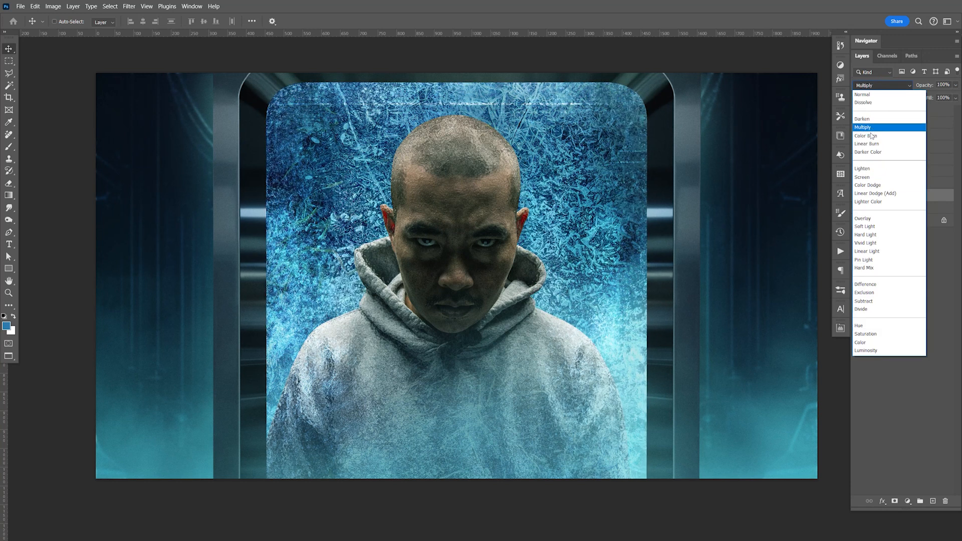
Step: Try Overlay on the background ice layer and delete that layer from Group 3
click(877, 221)
key(Delete)
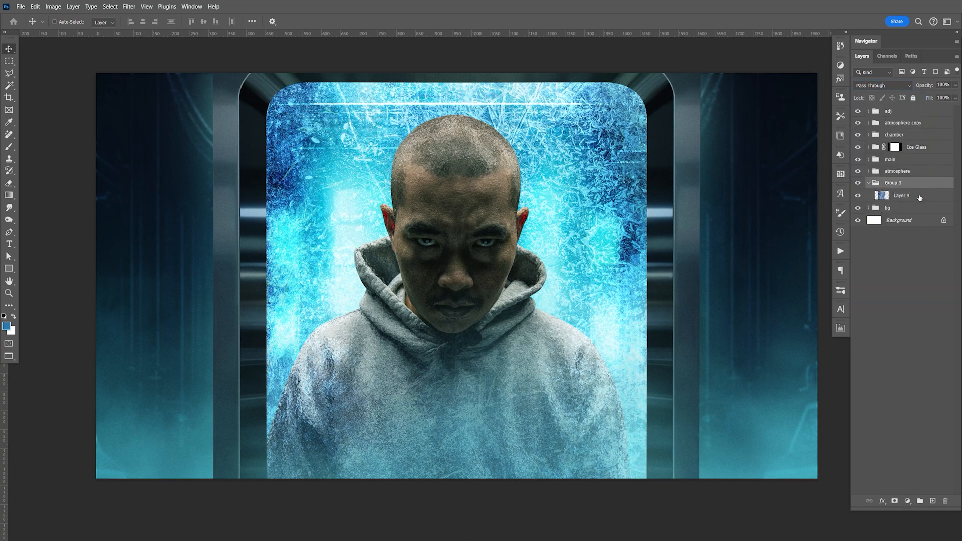
key(Delete)
Step: Switch to Adobe Bridge and preview the ice textures in the Stock Photos folder full screen, ending on Ice Texture004.jpg
key(alt+Tab)
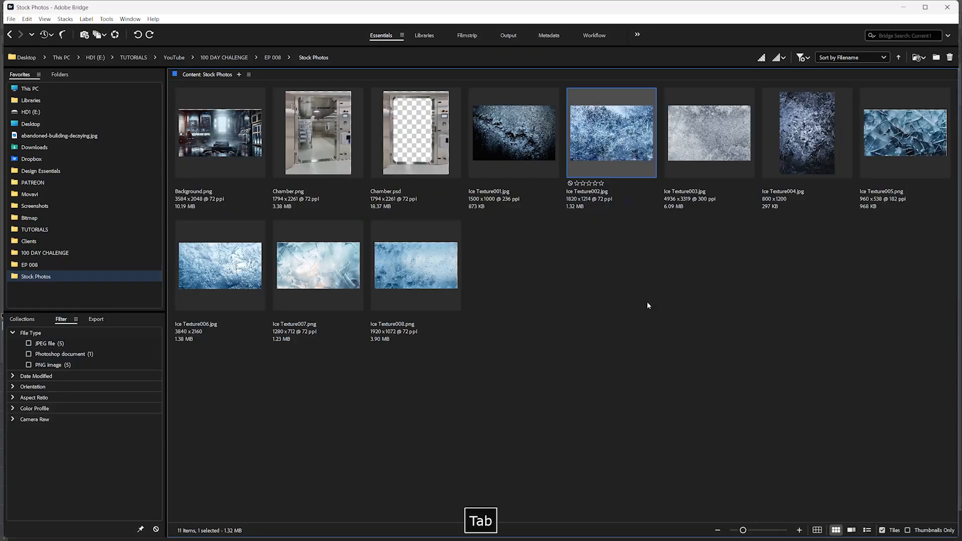
click(416, 260)
key(space)
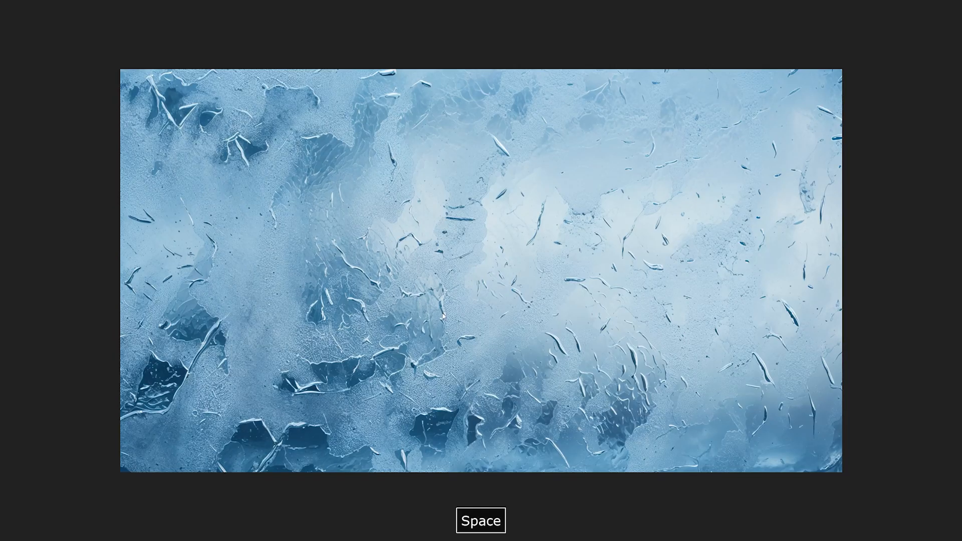
key(Right)
key(Right)
key(Right)
key(Right)
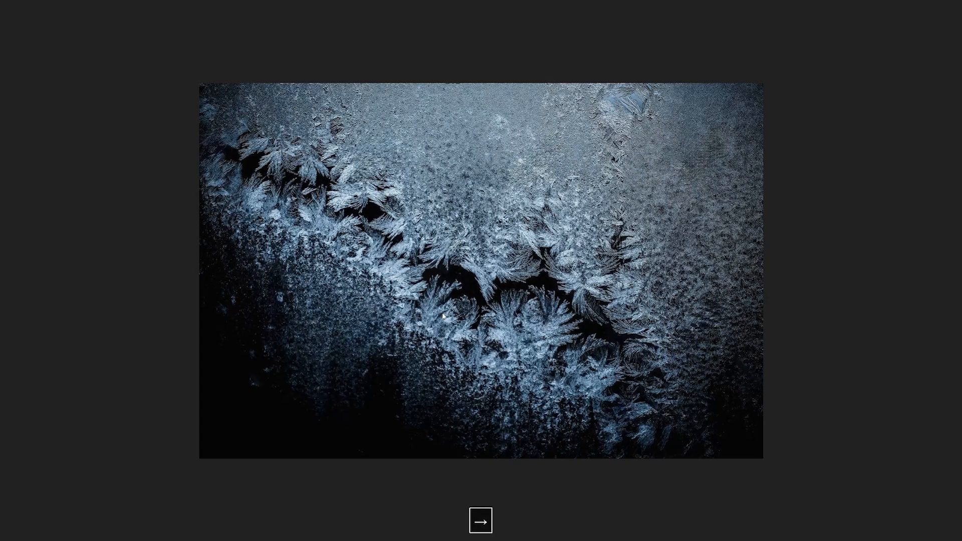
key(Right)
key(Right)
key(Right)
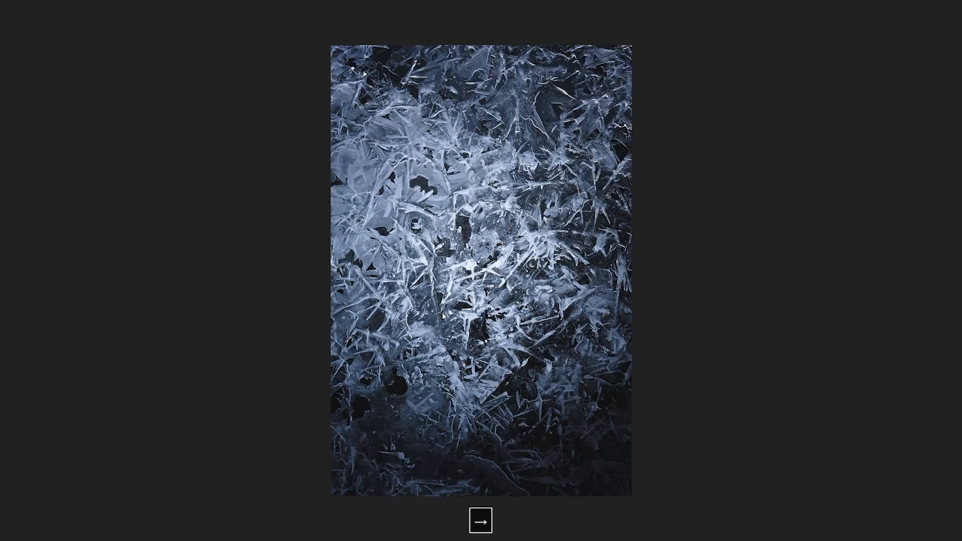
key(Right)
key(Right)
key(Right)
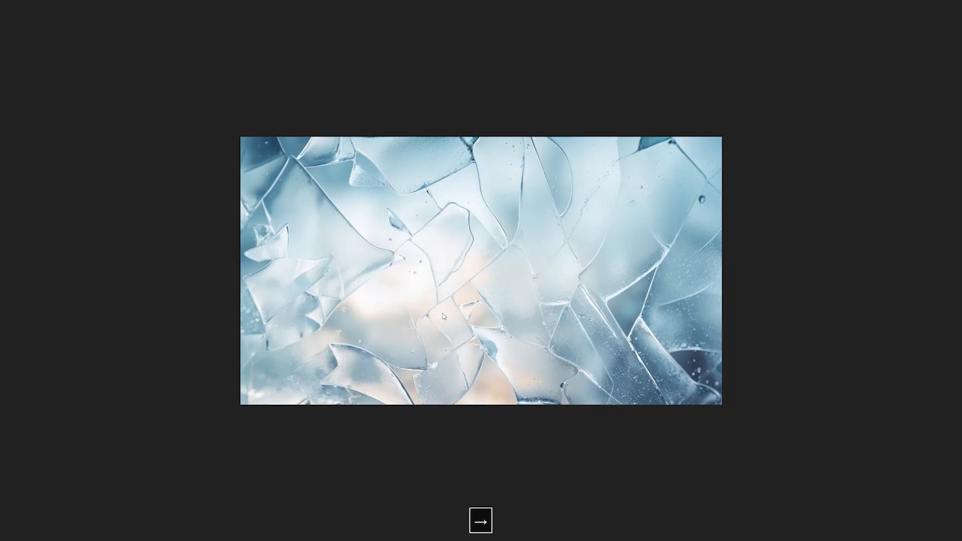
key(Right)
key(Right)
key(Right)
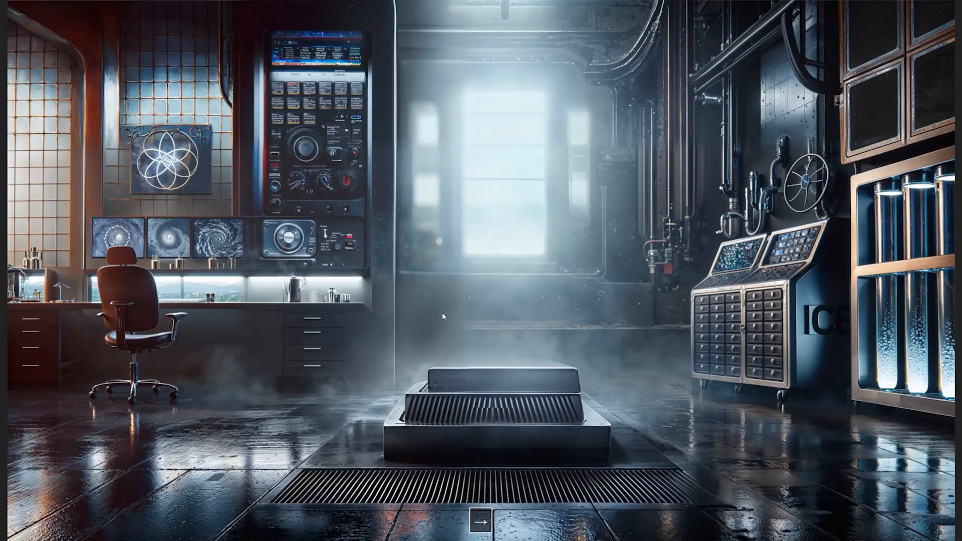
key(Right)
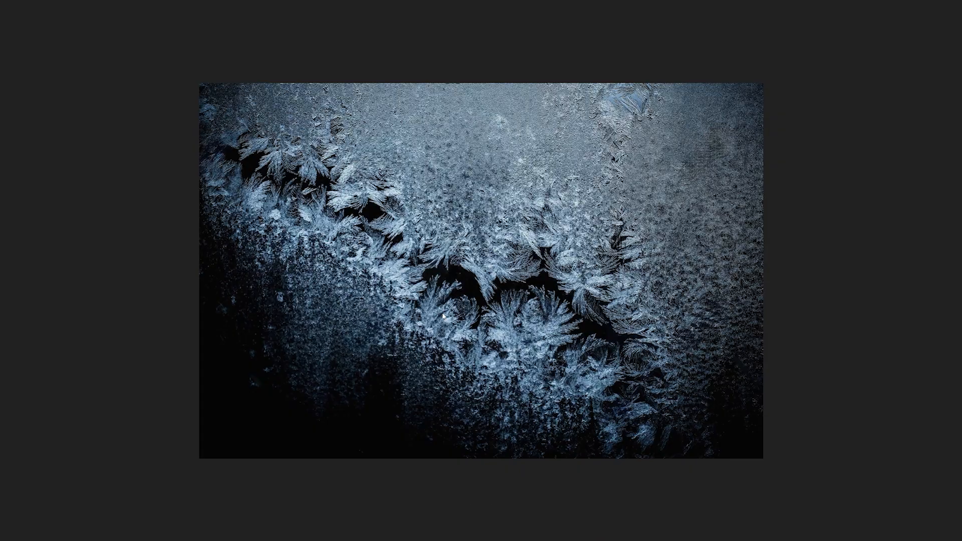
key(Right)
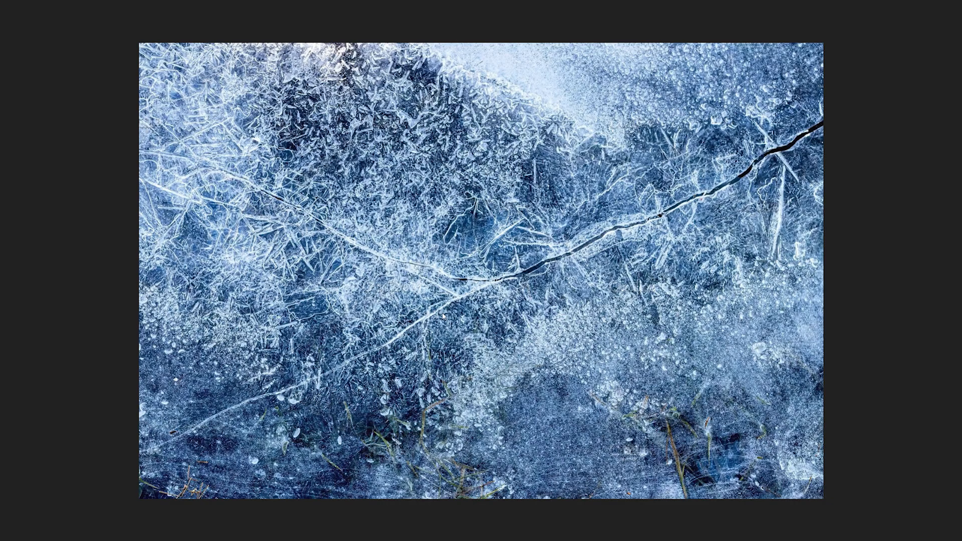
key(Right)
key(Right)
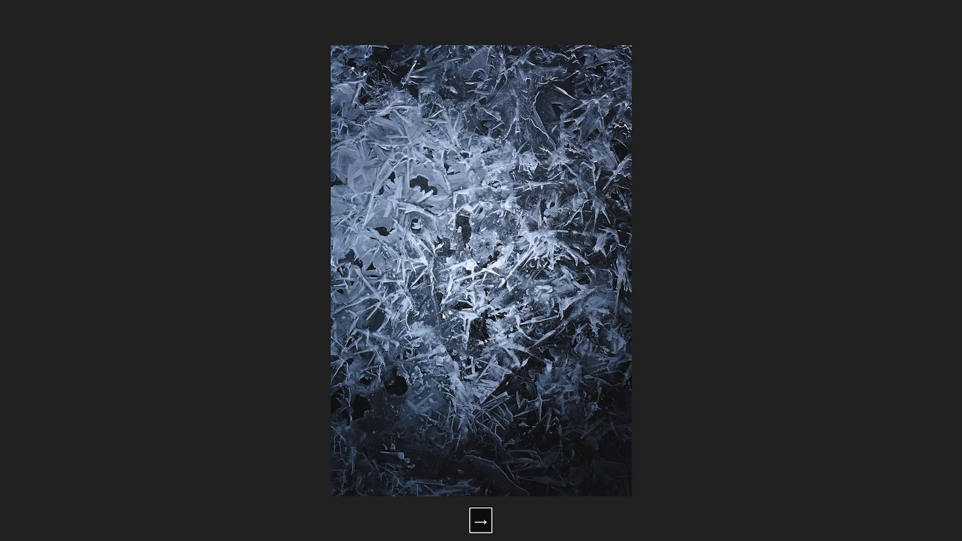
key(space)
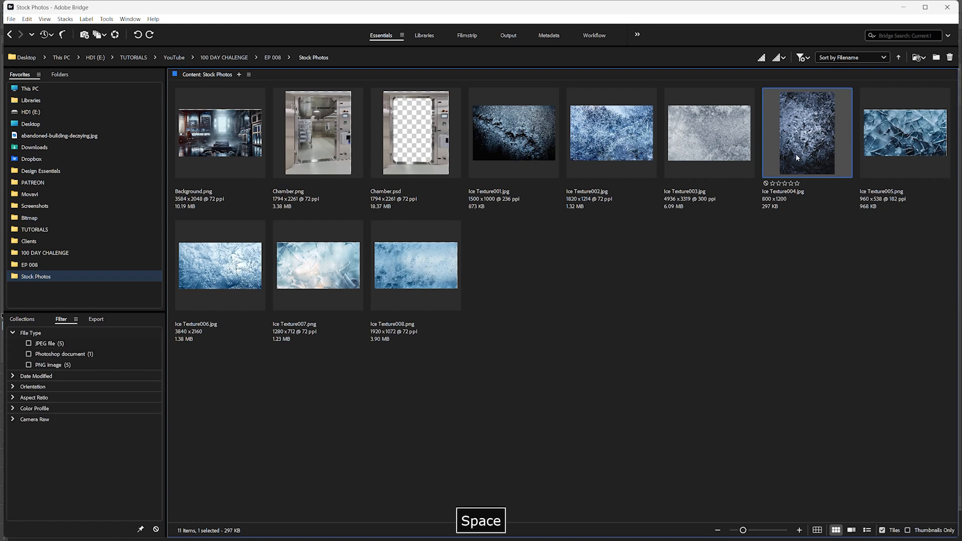
Step: Open Ice Texture004.jpg in Photoshop, copy the whole image into Group 3, and position it over the doorway behind the man
double_click(807, 170)
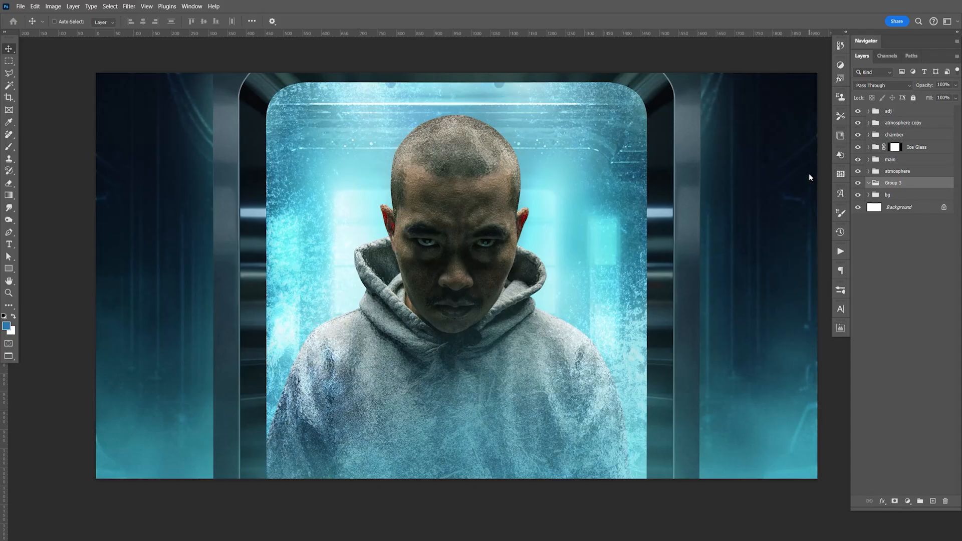
key(ctrl+a)
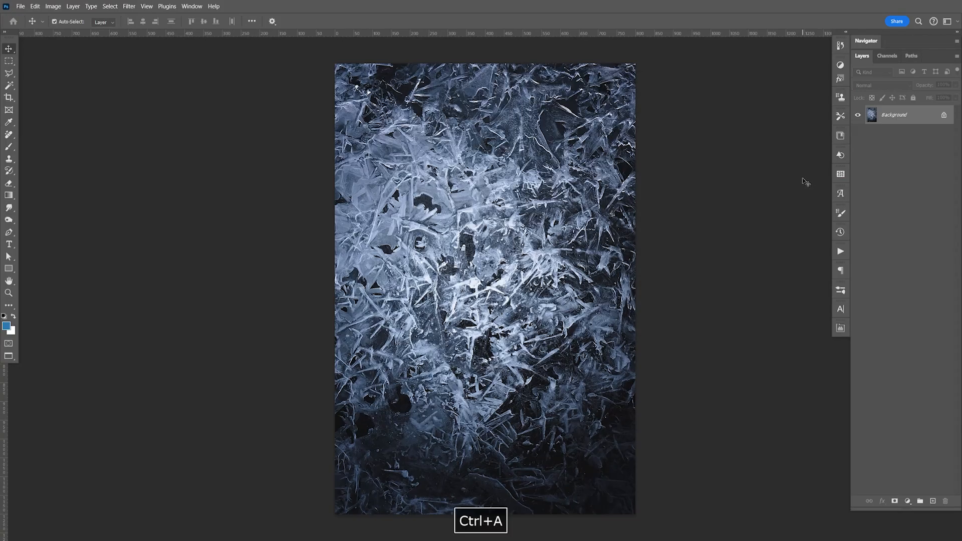
key(ctrl+c)
key(ctrl+w)
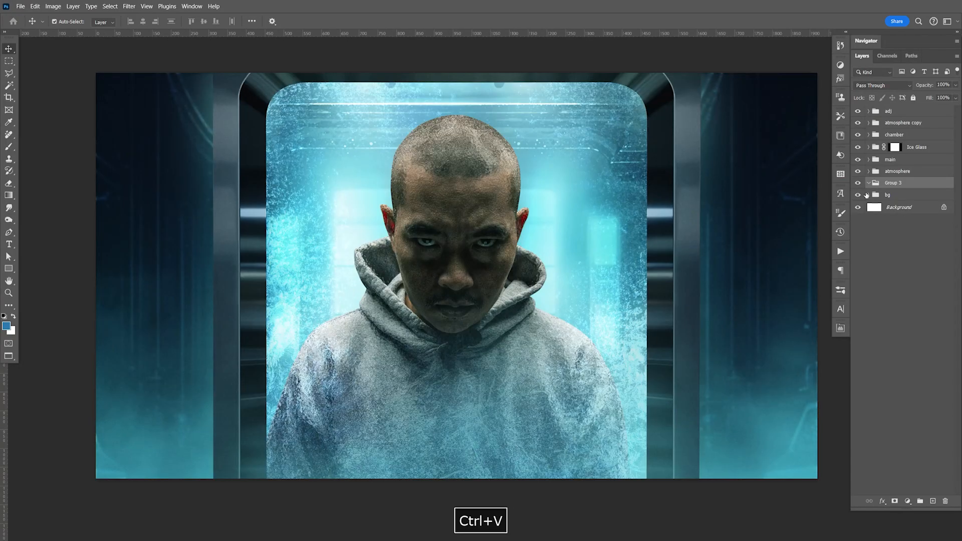
key(ctrl+v)
drag(558, 263, 608, 258)
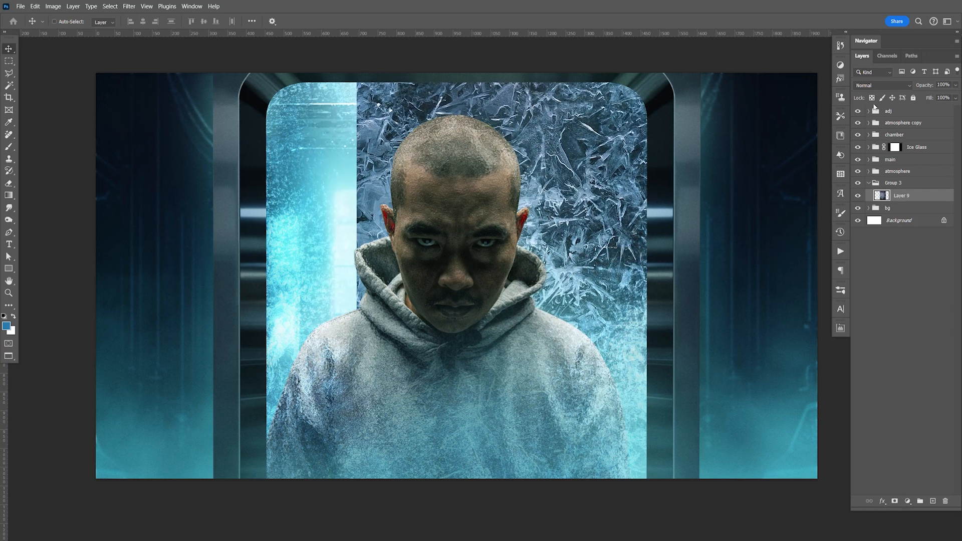
Step: Set the pasted ice texture layer to Linear Dodge (Add) and lower its opacity to about 32%
click(879, 90)
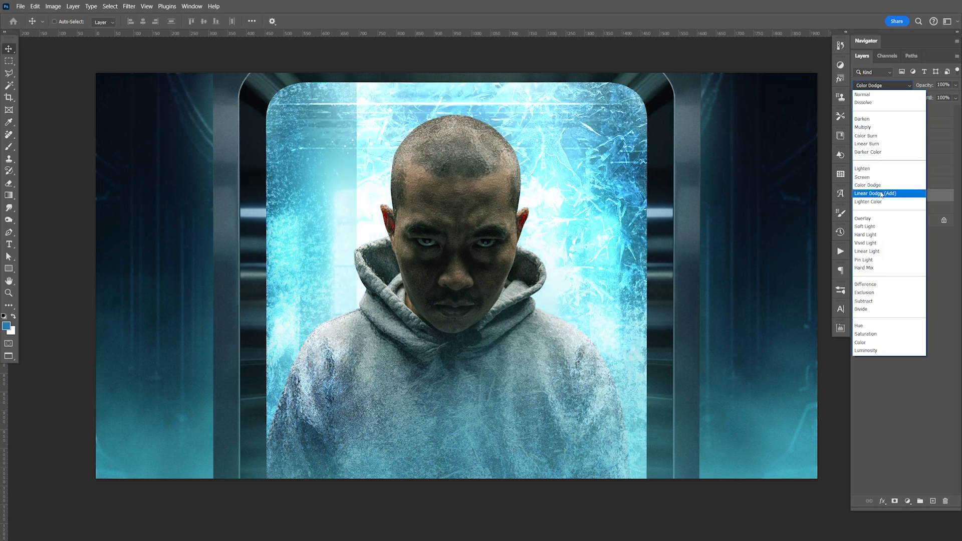
click(875, 193)
click(956, 85)
drag(958, 96, 923, 101)
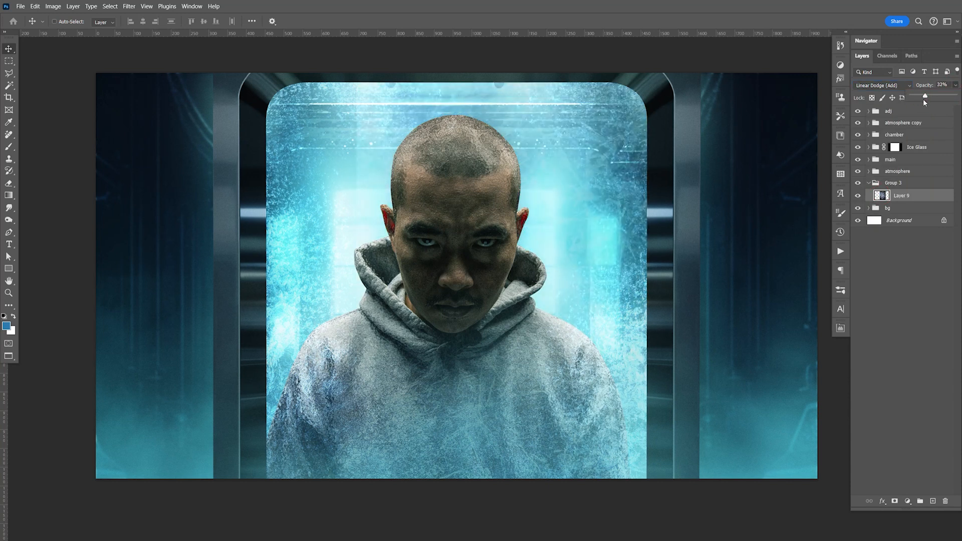
Step: Collapse and hide Group 3, and save the document
click(894, 184)
click(869, 183)
click(858, 183)
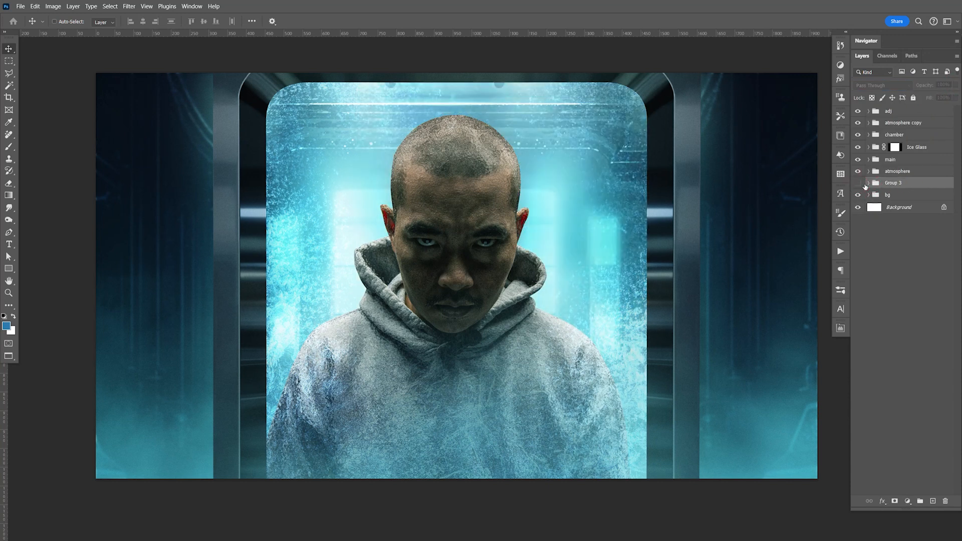
key(ctrl+s)
key(F9)
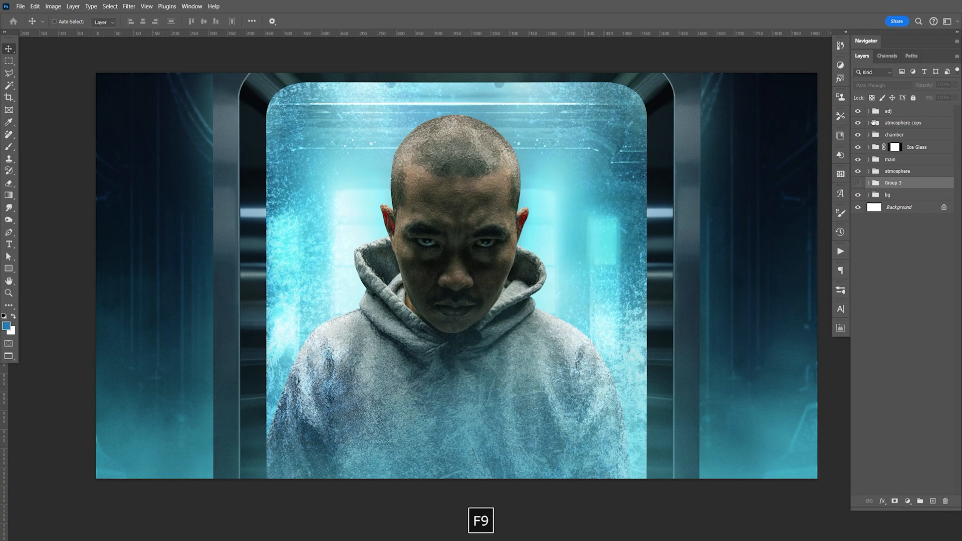
Step: Try a Screen Inner Glow on Group 2 inside the main group, with a 21 px size and about half opacity
click(869, 160)
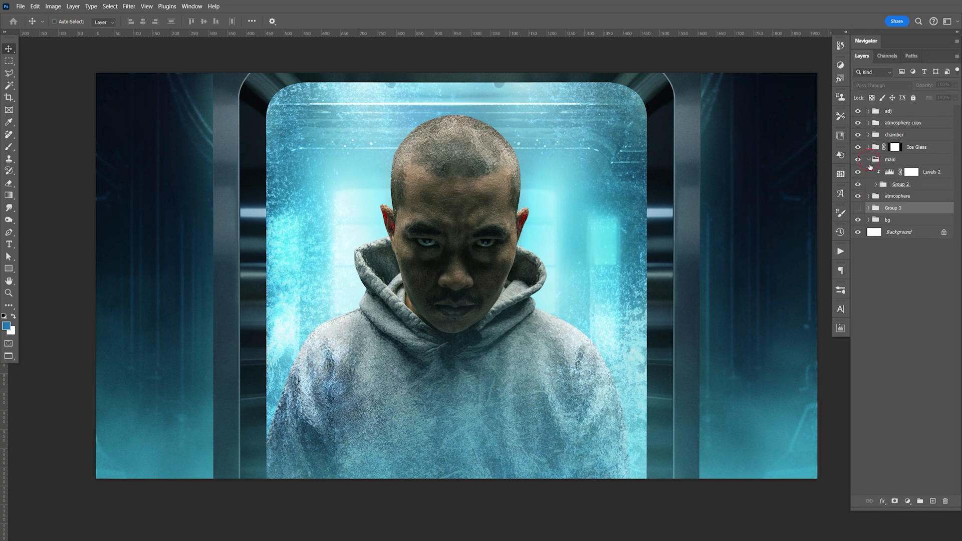
click(890, 186)
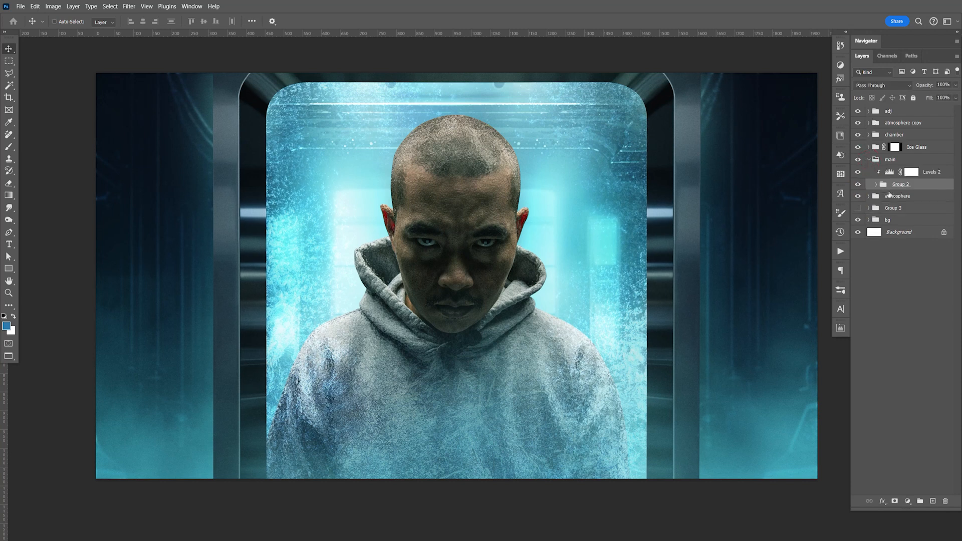
double_click(935, 193)
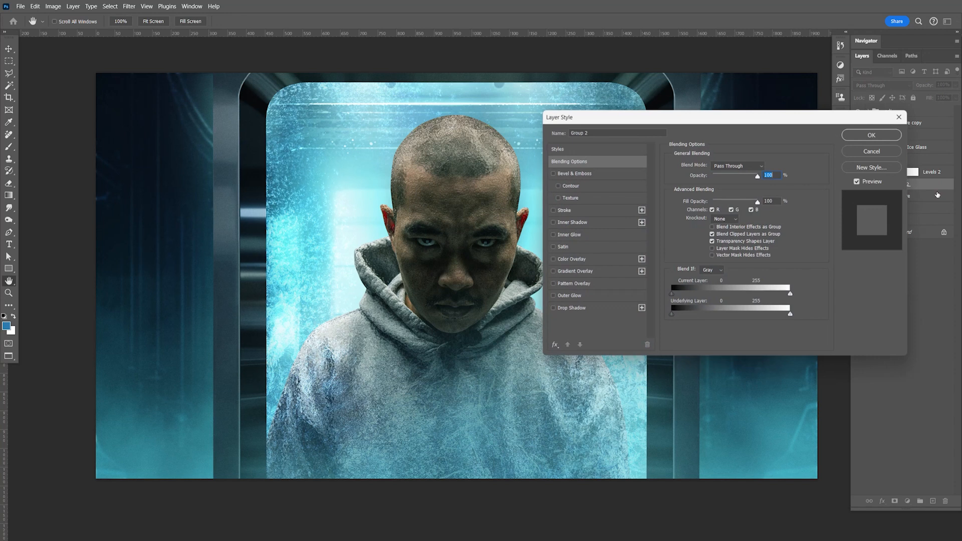
click(595, 239)
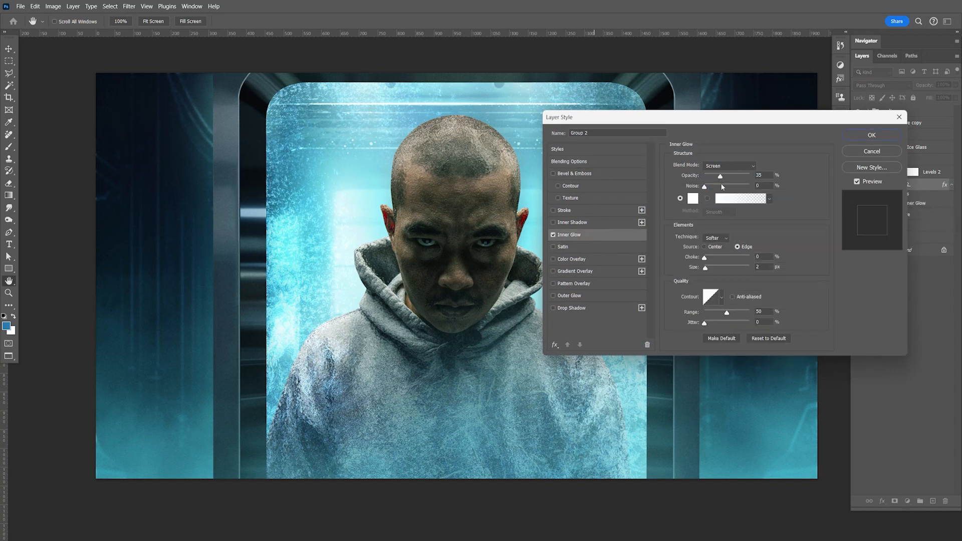
drag(741, 178, 749, 175)
drag(707, 272, 712, 272)
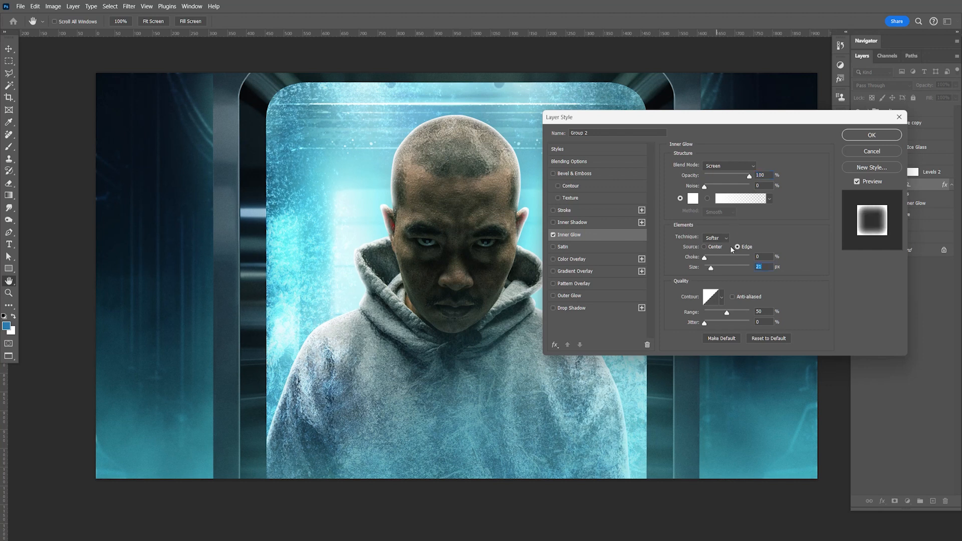
mouse_move(747, 177)
mouse_down()
mouse_move(722, 179)
mouse_move(750, 183)
mouse_up()
mouse_move(738, 179)
mouse_down()
mouse_move(711, 176)
mouse_move(727, 178)
mouse_up()
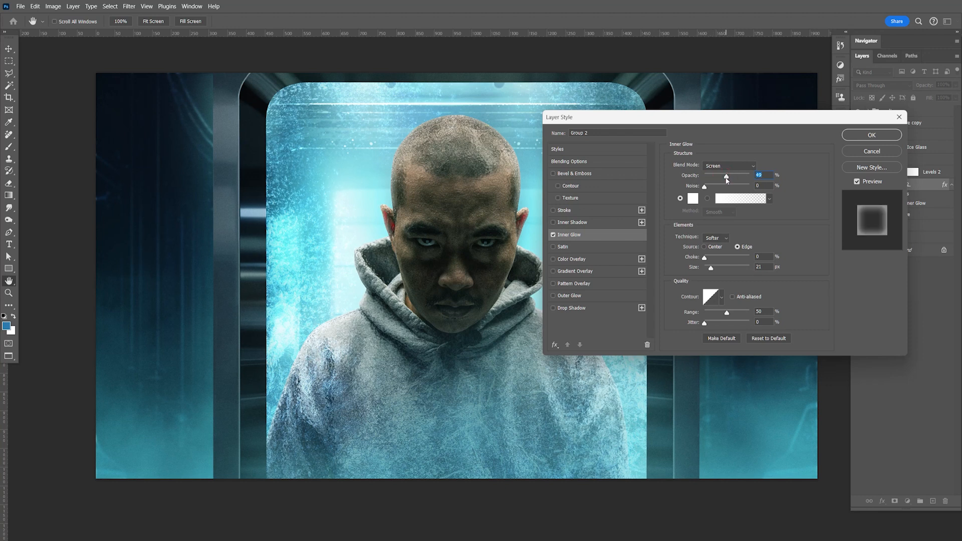
click(853, 152)
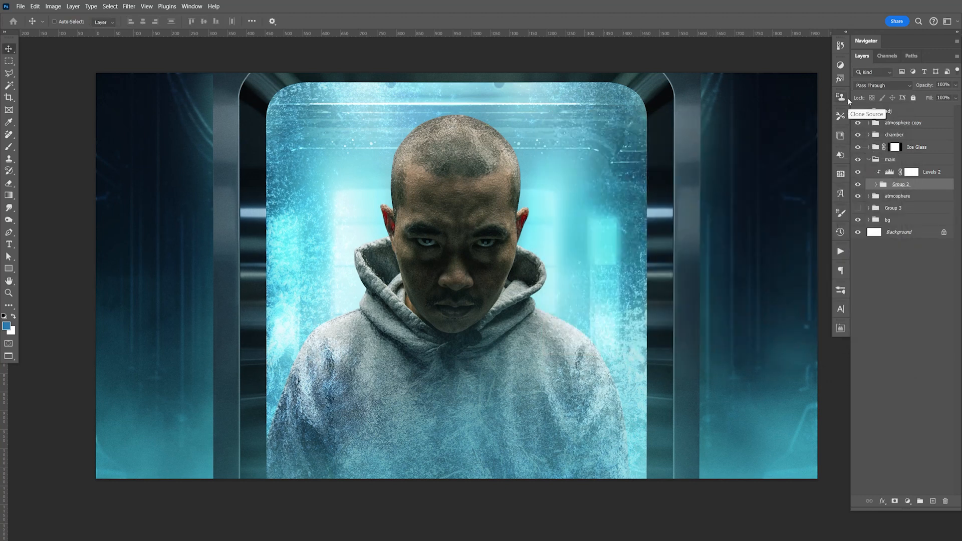
Step: Compare the man with the top masked layer in Group 2 hidden and shown, and select that layer's mask
key(F9)
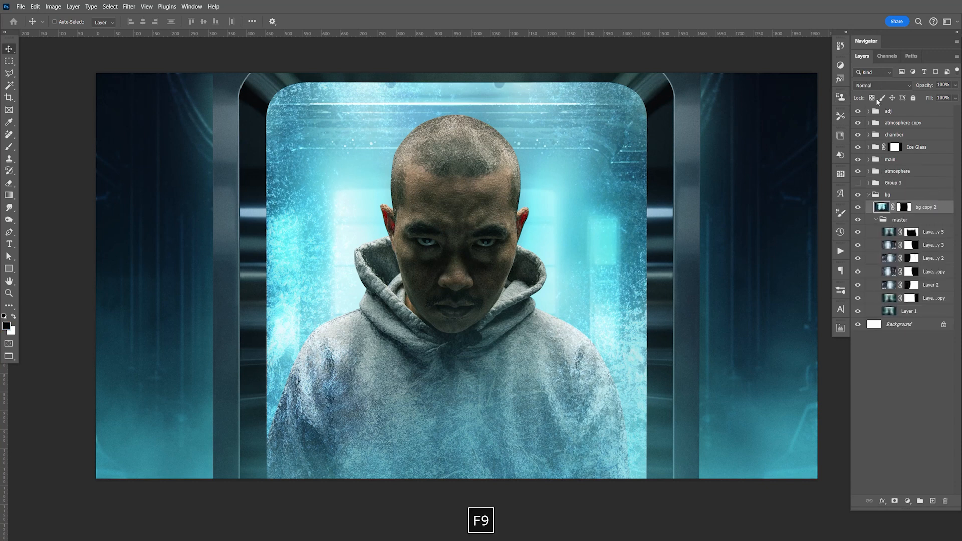
click(869, 195)
click(870, 159)
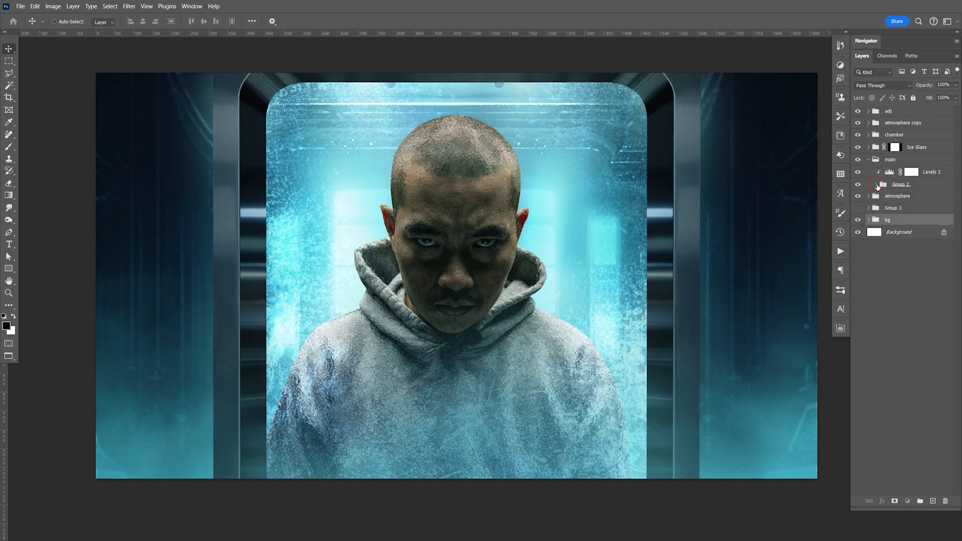
click(877, 186)
click(858, 197)
click(858, 197)
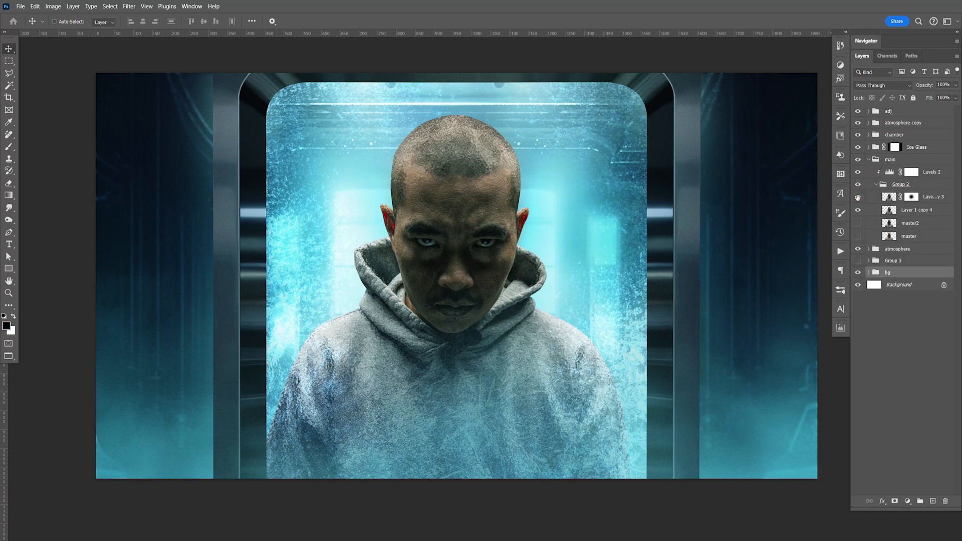
click(914, 199)
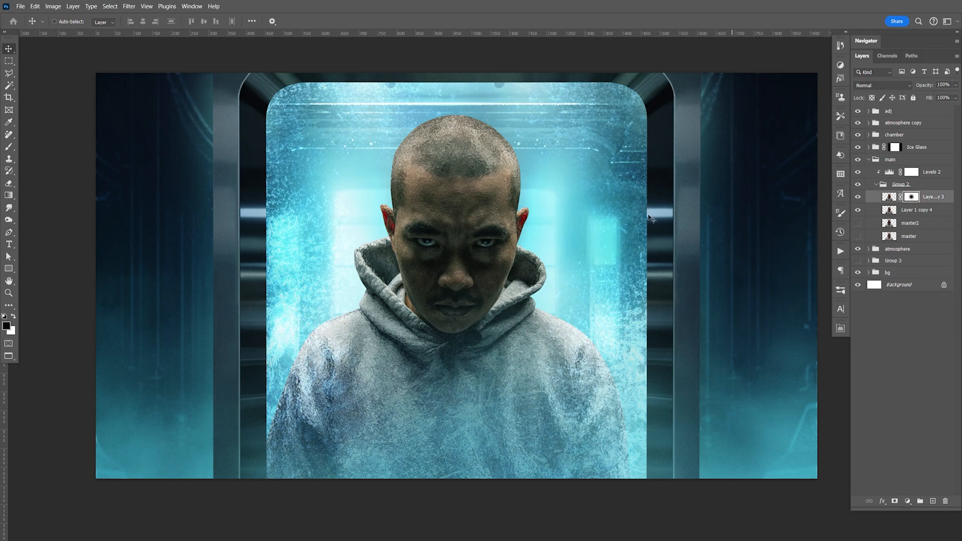
Step: Move the Layer 7 copy 2 and Layer 7 copy 3 ice pieces in Ice Glass down and inward over the doorway, and save
click(870, 148)
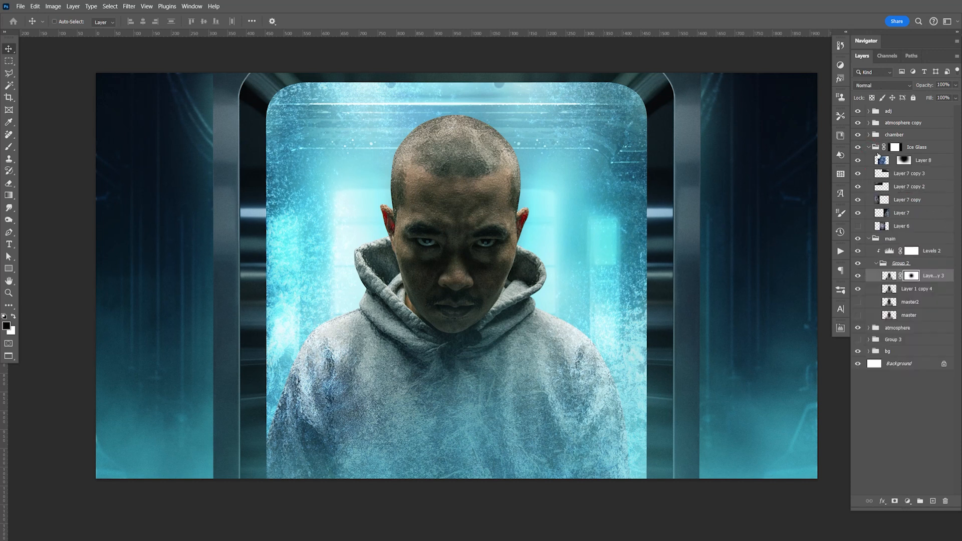
click(904, 190)
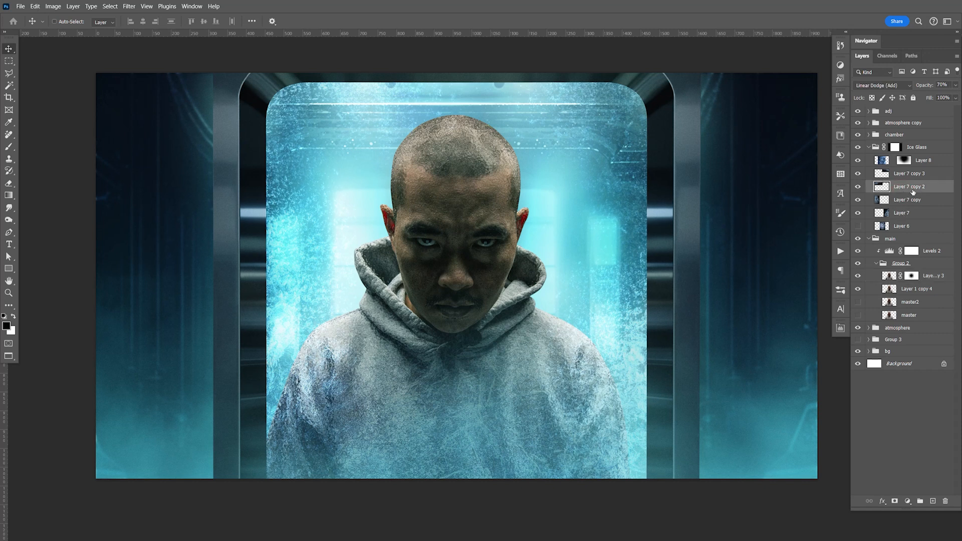
drag(383, 125, 445, 156)
click(897, 173)
drag(599, 140, 588, 167)
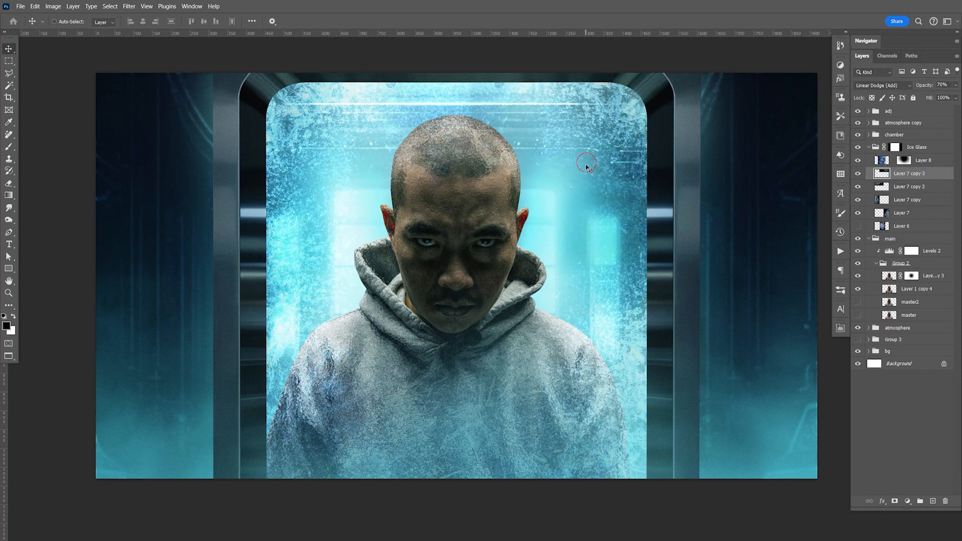
key(ctrl+s)
click(870, 147)
Step: Toggle the visibility of Group 2's top masked layer to check its effect on the man, and select the layer
click(869, 159)
click(870, 160)
click(858, 197)
click(858, 197)
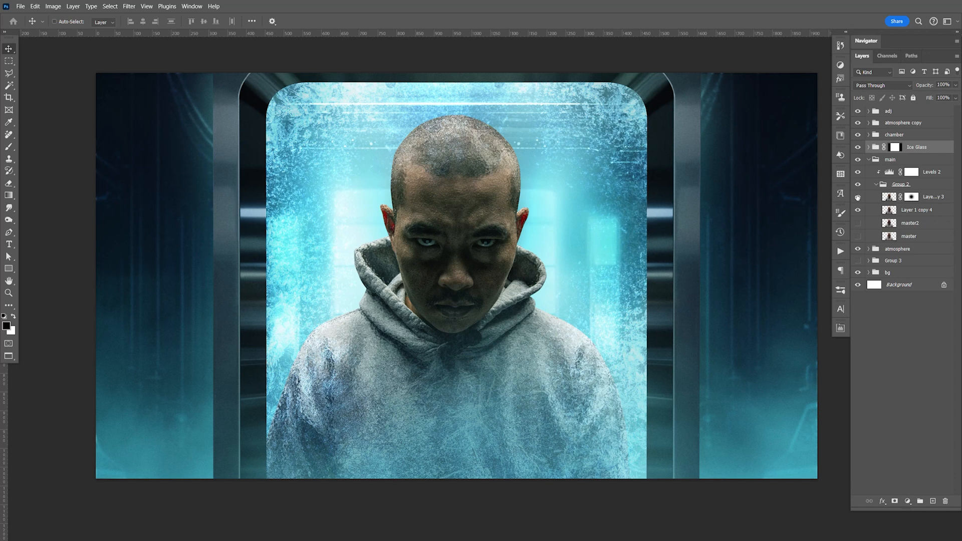
click(925, 199)
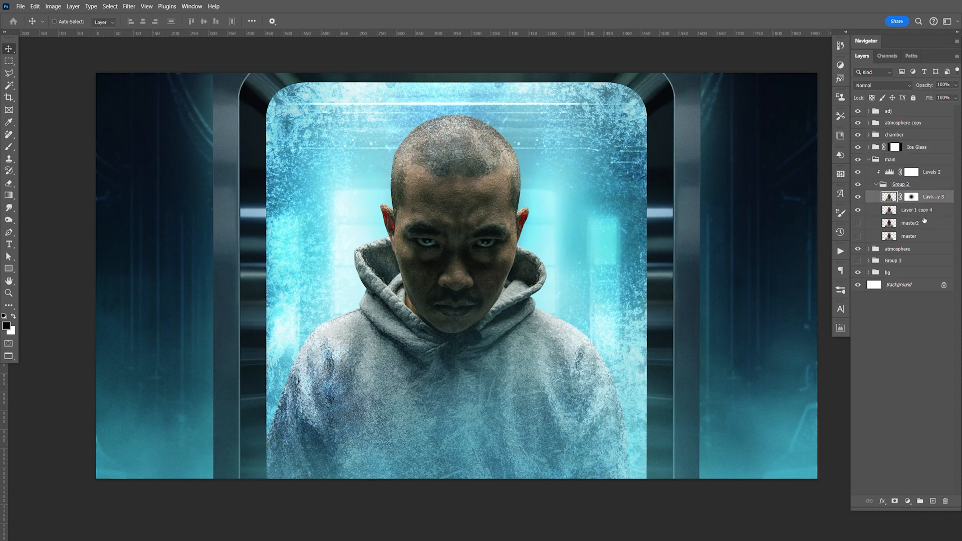
Step: Duplicate Group 2's top masked layer together with Layer 1 copy 4, and merge the two duplicates into one layer
shift+click(925, 213)
key(ctrl+j)
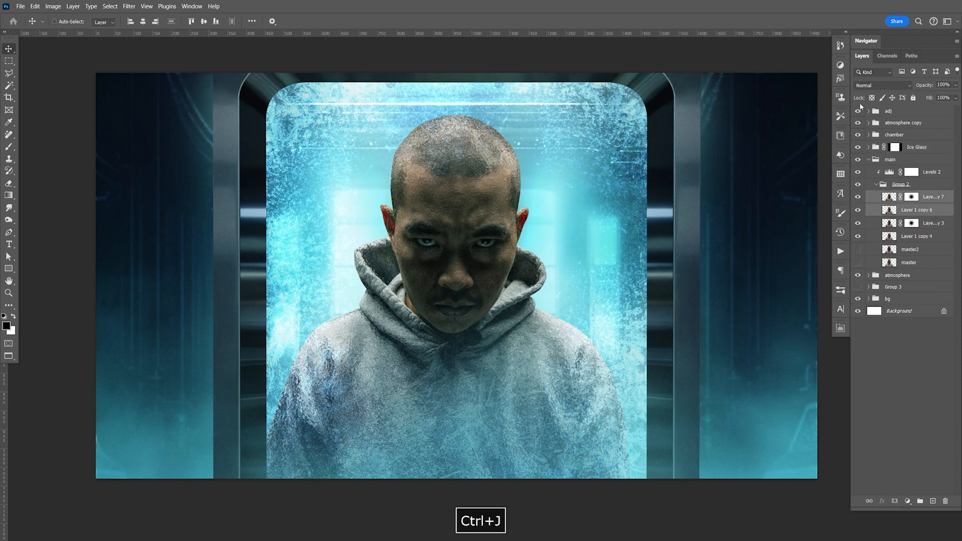
key(ctrl+e)
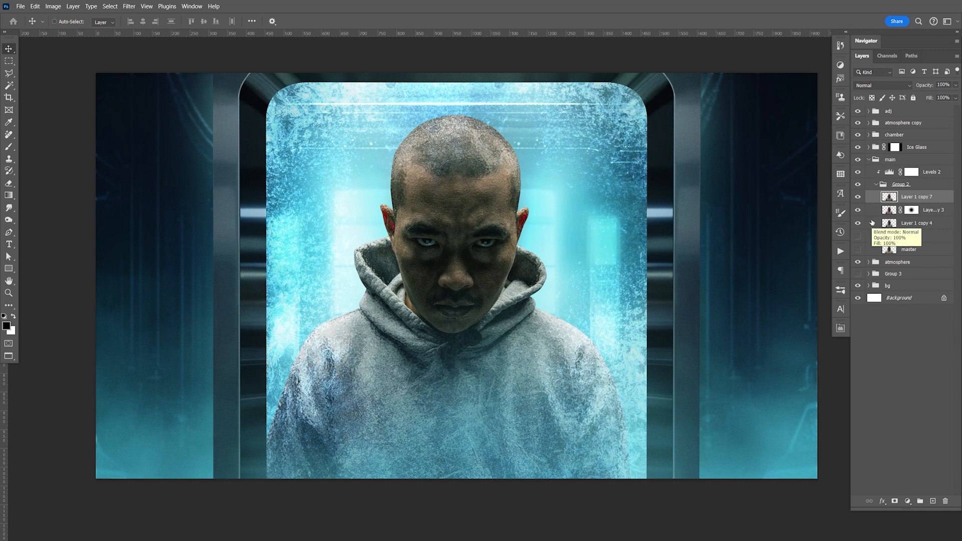
Step: Run the Sharpen Low and HDR actions on the merged layer, and save the document
click(841, 252)
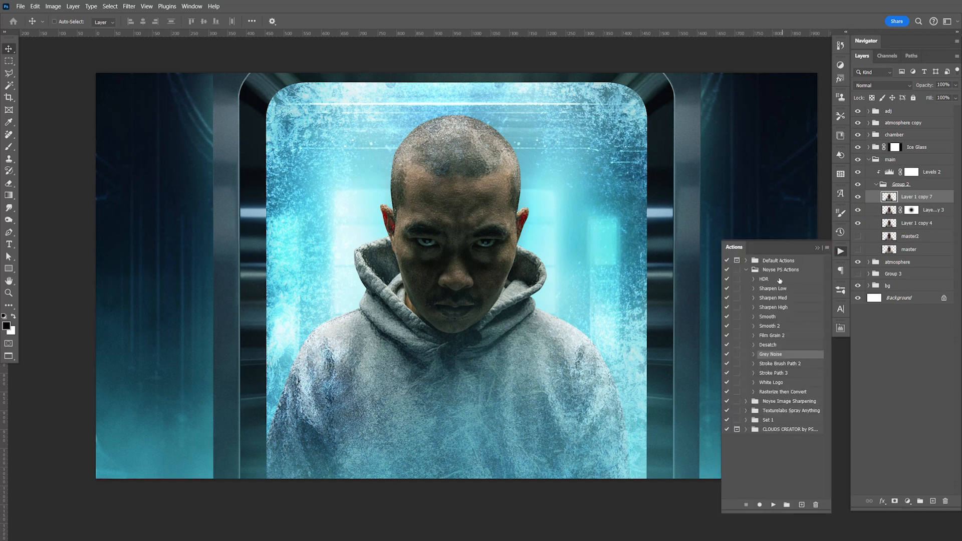
click(773, 505)
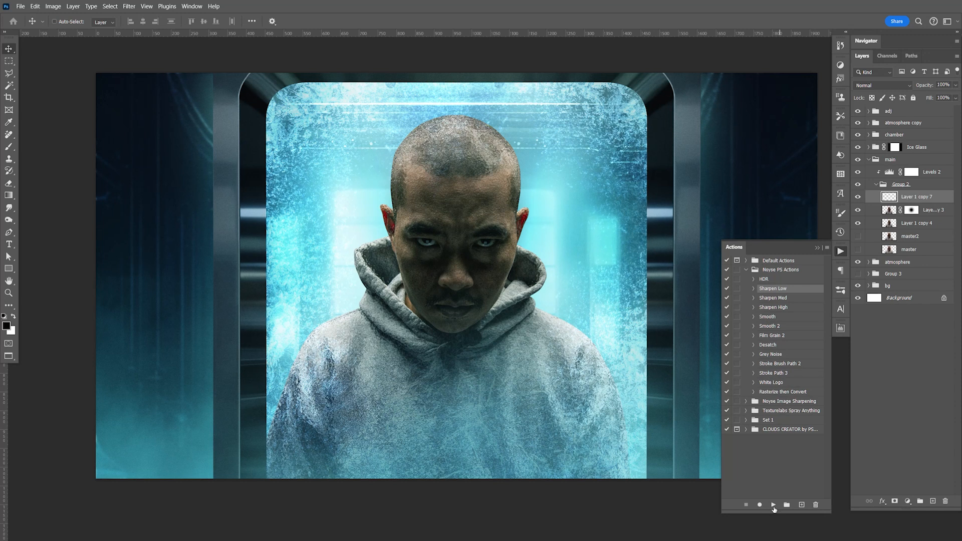
click(780, 281)
click(774, 505)
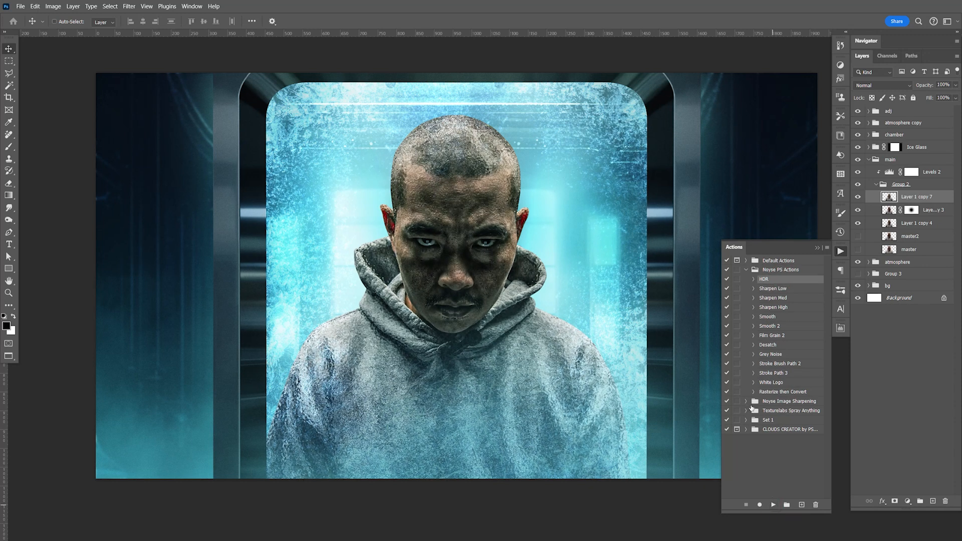
key(ctrl+s)
click(841, 253)
key(space)
drag(630, 277, 648, 286)
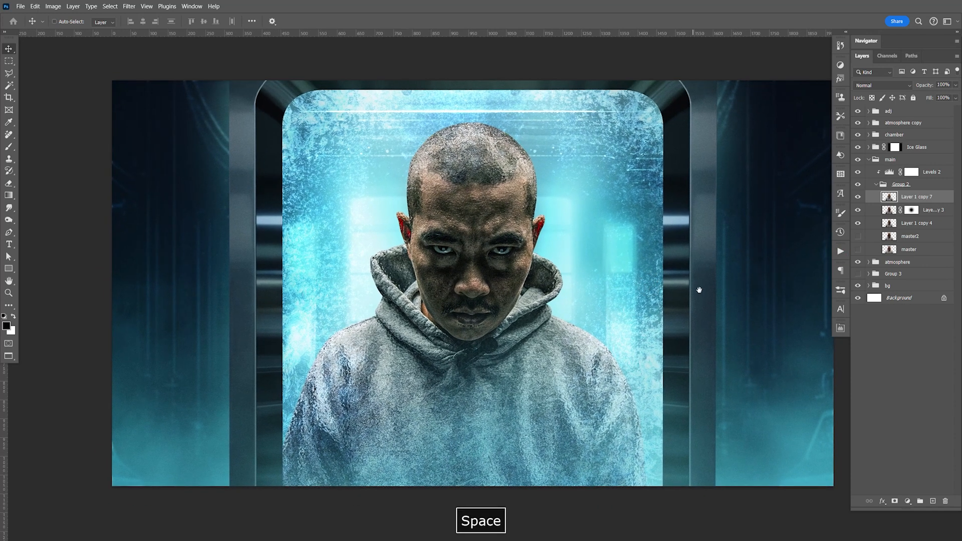
Step: Hide the masked layer and Layer 1 copy 4 in Group 2, and duplicate Layer 1 copy 7 at 33% opacity
click(858, 210)
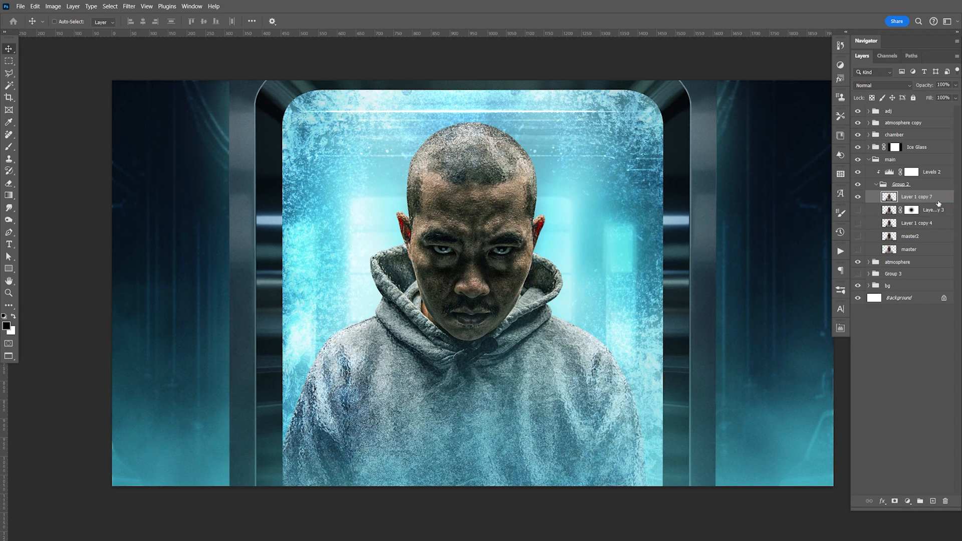
key(ctrl+j)
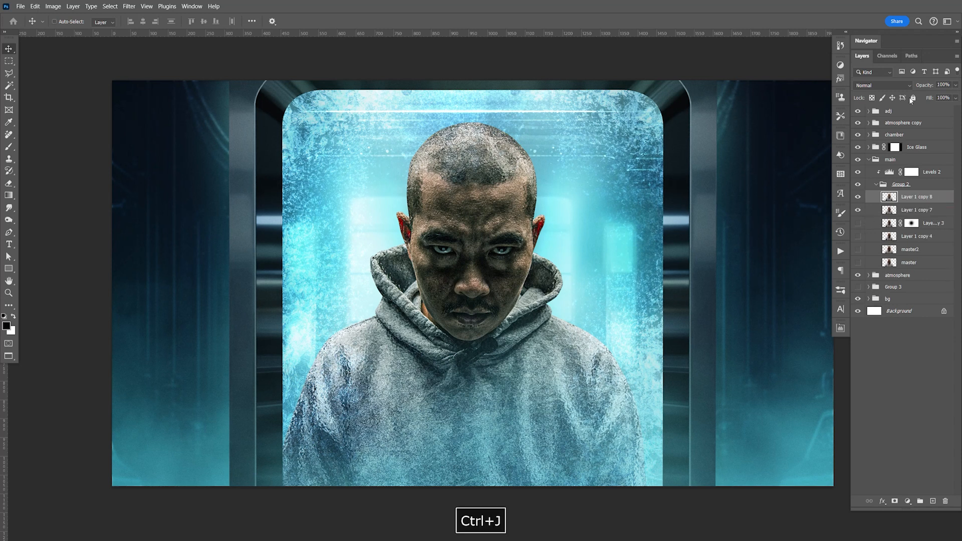
text(33)
key(Return)
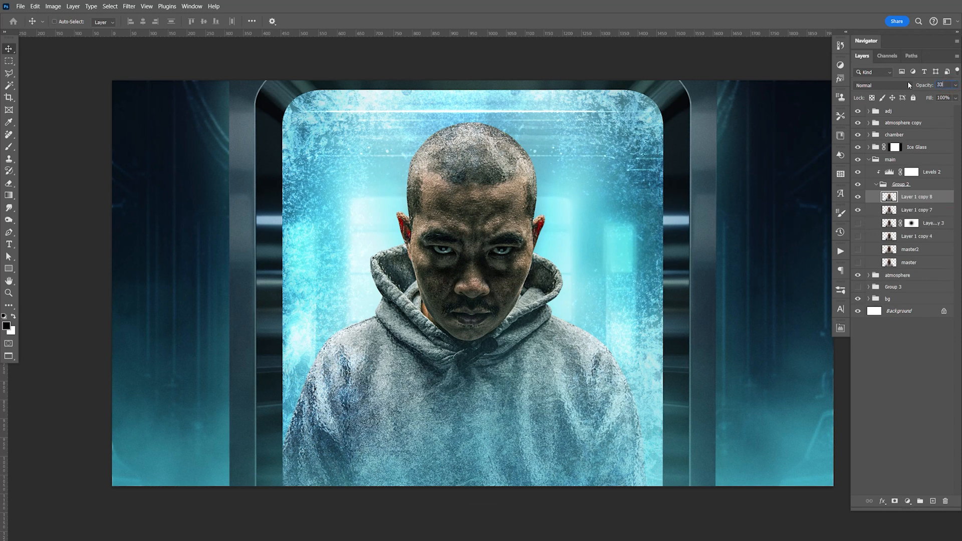
click(912, 209)
click(858, 210)
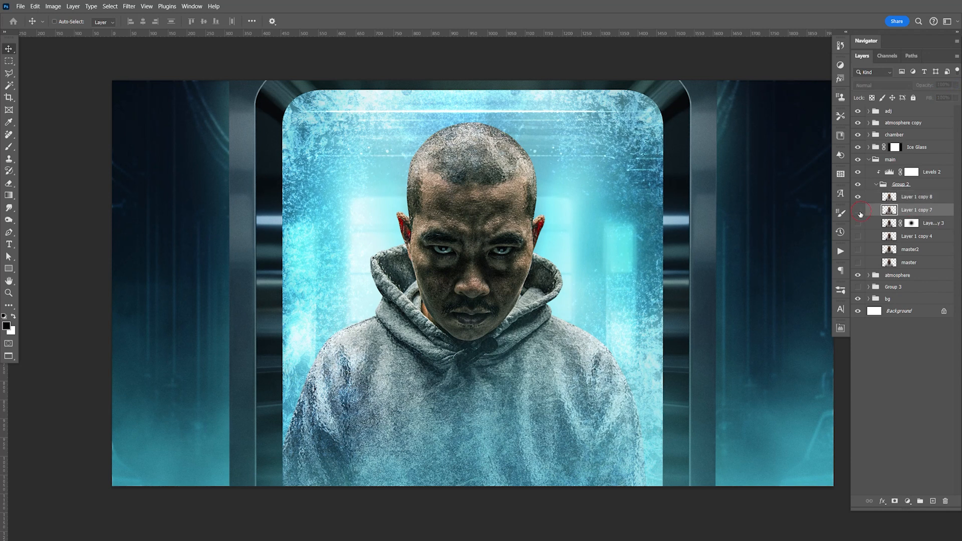
click(859, 211)
Step: Try smoothing the rough skin around the nose on Layer 1 copy 7 with the Smudge tool at 40% strength
click(927, 210)
drag(9, 207, 42, 226)
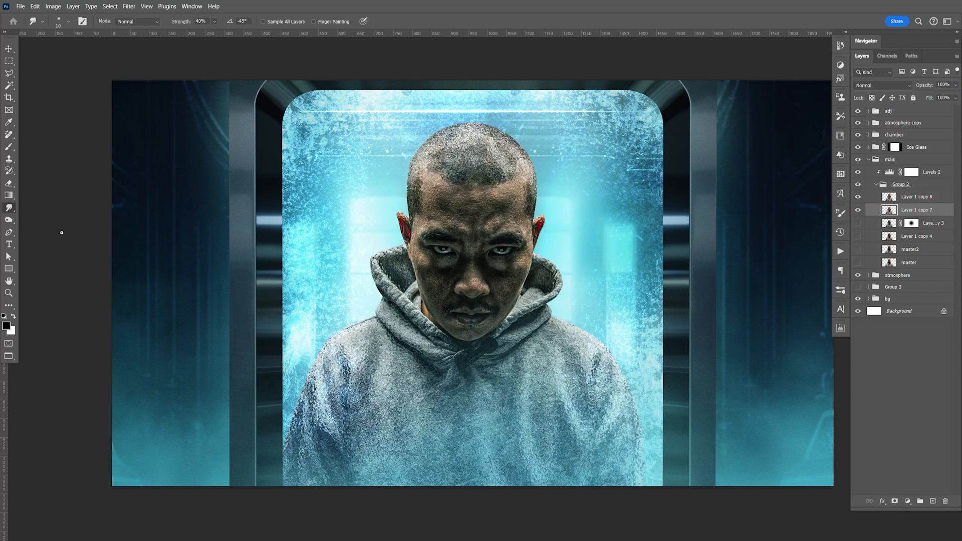
key(ctrl+equal)
key(ctrl+equal)
key(ctrl+equal)
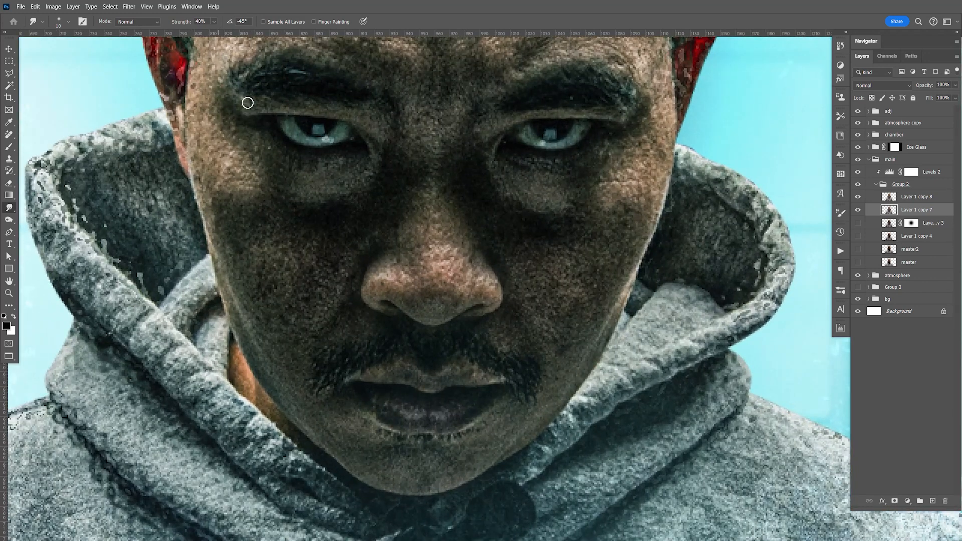
key(bracketright)
key(bracketright)
key(bracketright)
mouse_move(405, 249)
mouse_down()
mouse_move(419, 262)
mouse_move(413, 251)
mouse_move(428, 198)
mouse_up()
key(bracketleft)
Step: Set the opacity of Layer 1 copy 8 to 50%, and reselect Layer 1 copy 7
click(917, 197)
click(956, 85)
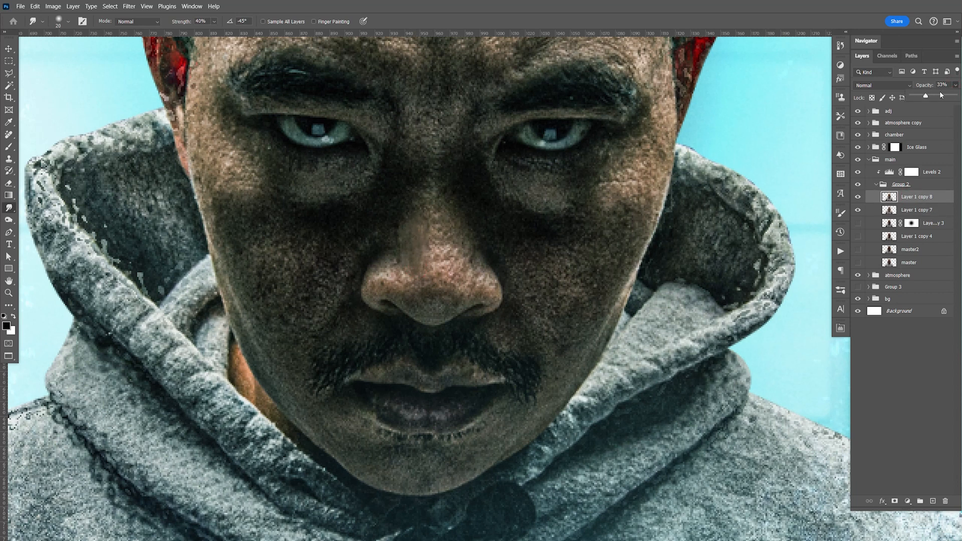
click(943, 85)
text(50)
click(911, 210)
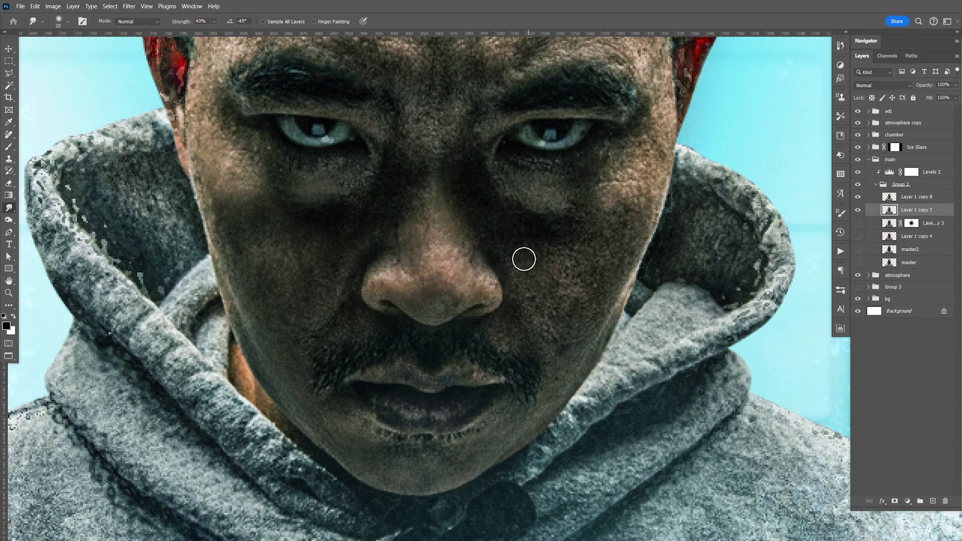
Step: Delete the smudged Layer 1 copy 7, and set the opacity of Layer 1 copy 8 to 100%
key(ctrl+1)
drag(517, 280, 532, 286)
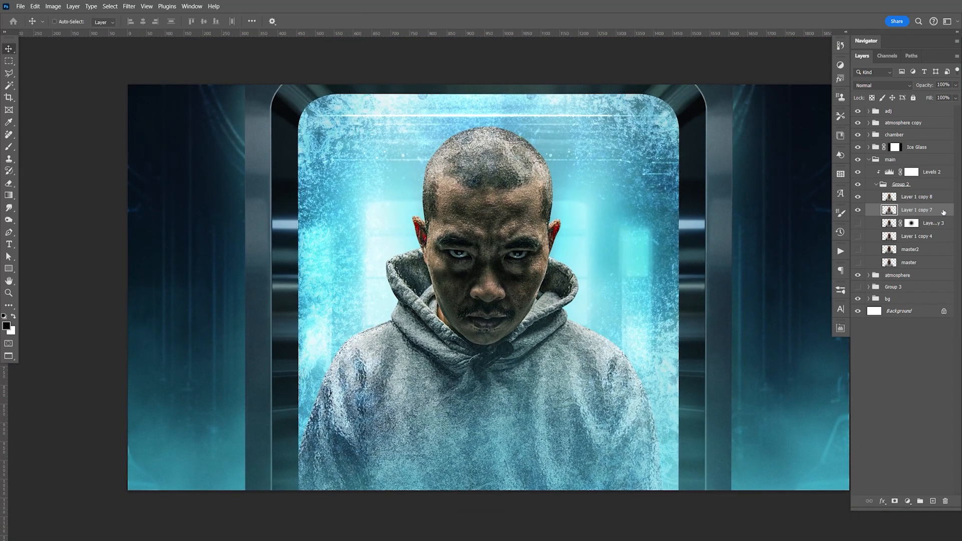
key(Delete)
click(917, 198)
click(956, 85)
drag(942, 97, 961, 100)
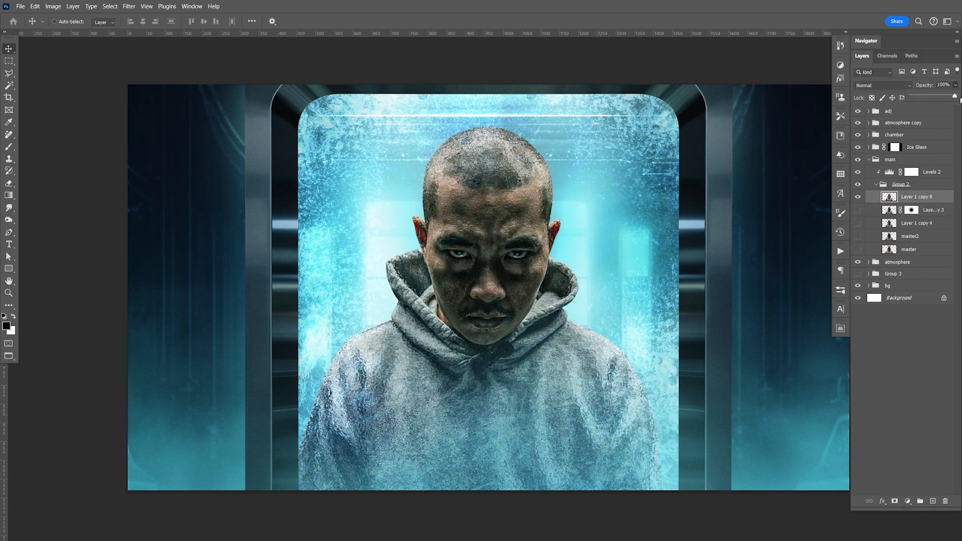
Step: Duplicate Layer 1 copy 8, and run the Camera Raw Filter on the duplicate
key(ctrl+j)
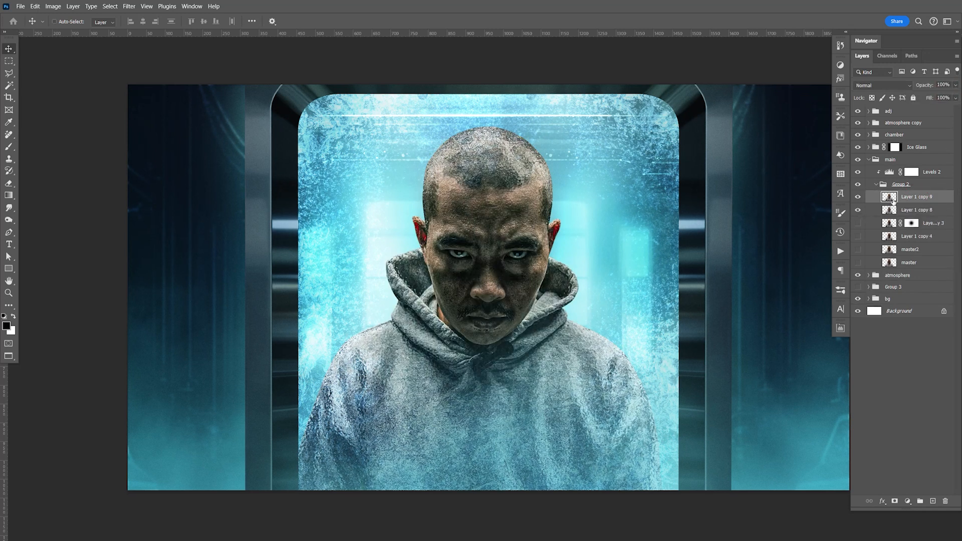
click(129, 7)
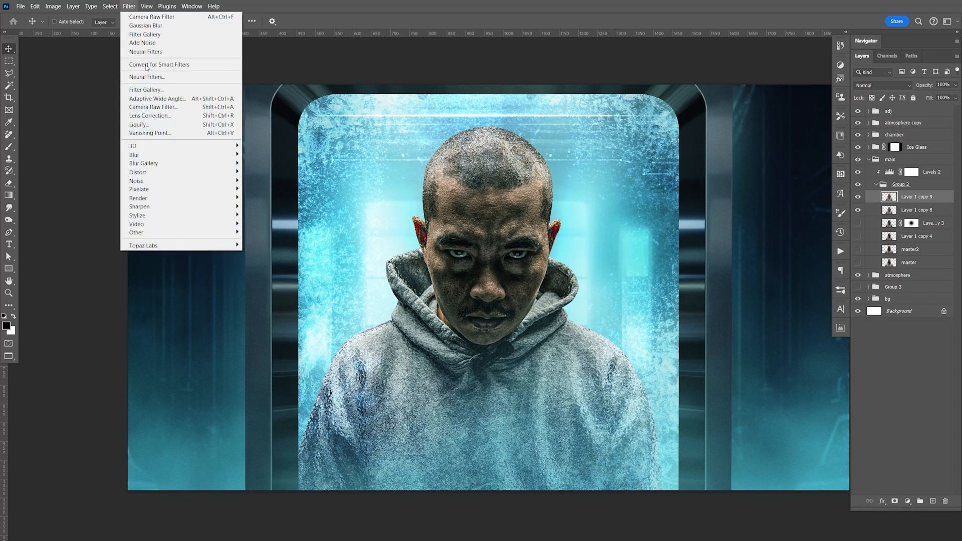
click(212, 107)
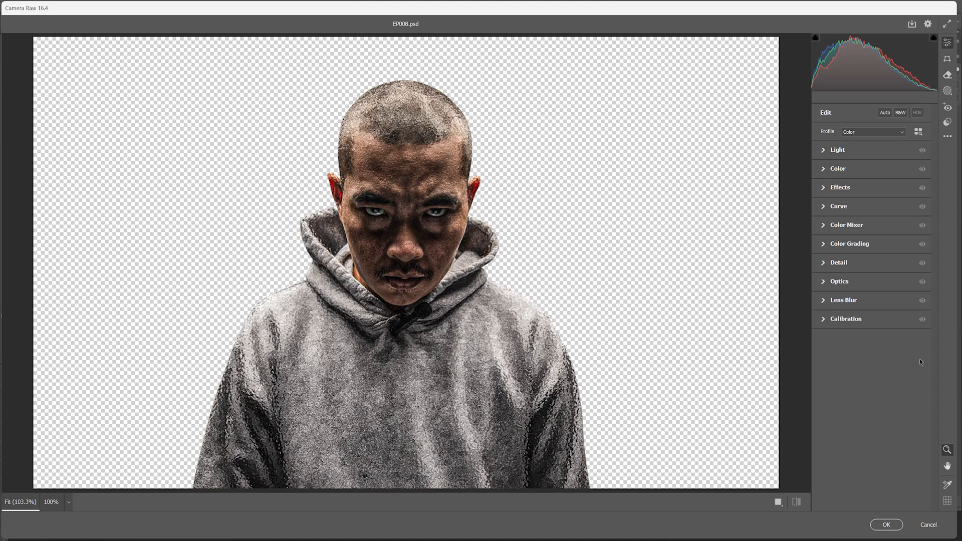
click(887, 525)
Step: Try reapplying the recent Neural Filters to the duplicated layer of the man, and undo it
click(130, 6)
click(148, 52)
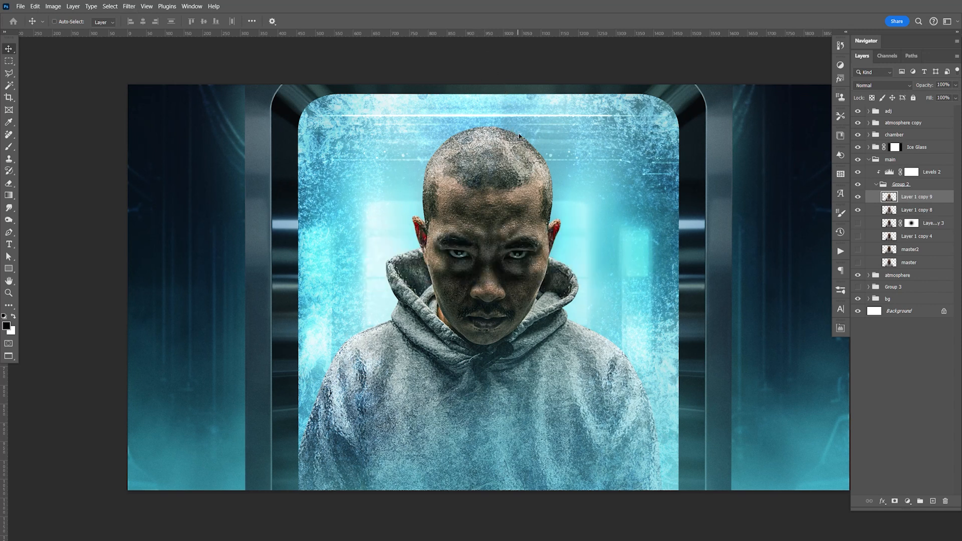
key(ctrl+z)
Step: Apply the Skin Smoothing neural filter to Layer 1 copy 9 with blur 50 and smoothness 0, and save
click(128, 7)
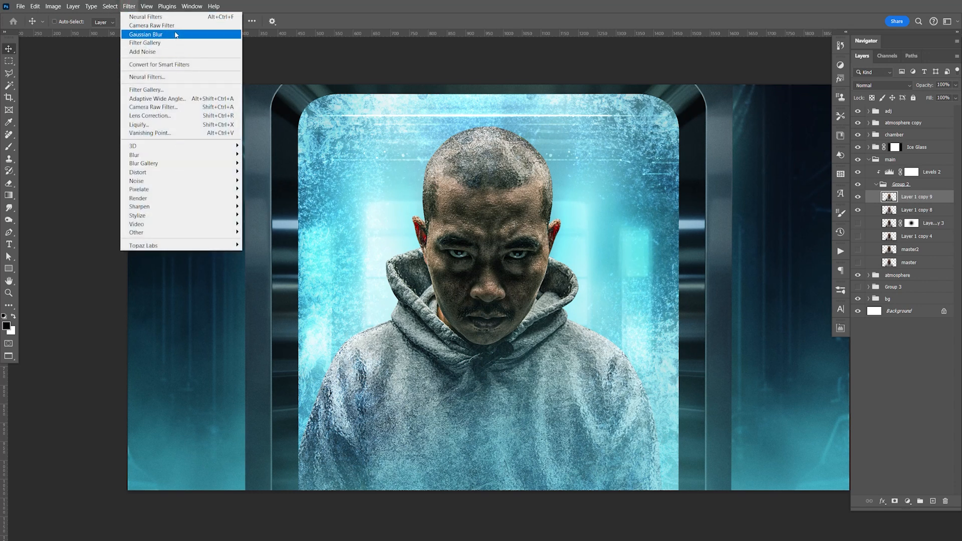
click(170, 78)
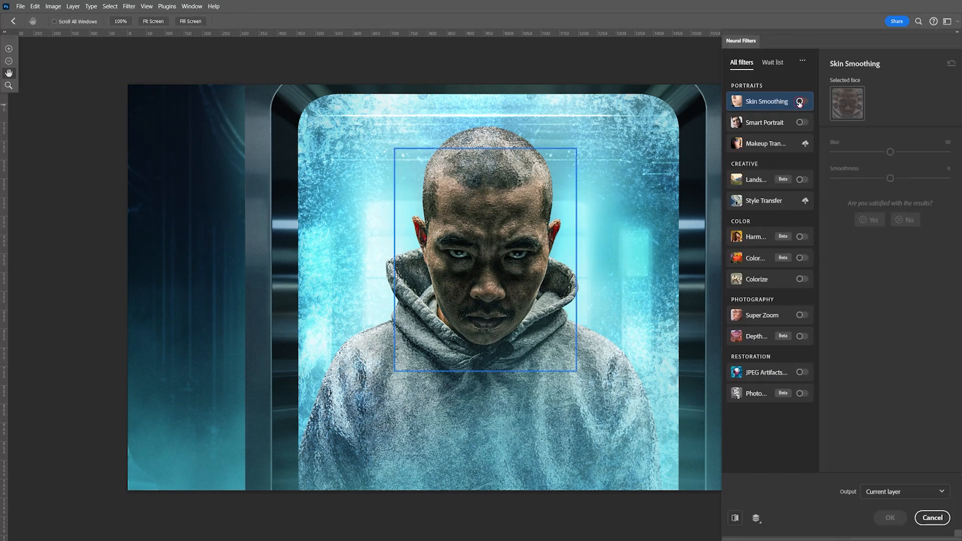
click(801, 102)
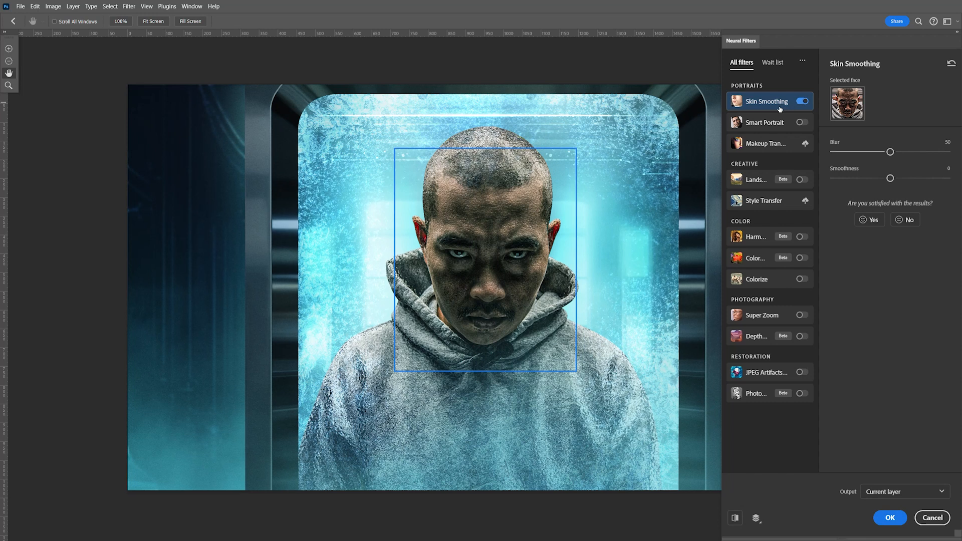
click(890, 517)
key(ctrl+d)
drag(499, 247, 505, 274)
key(ctrl+s)
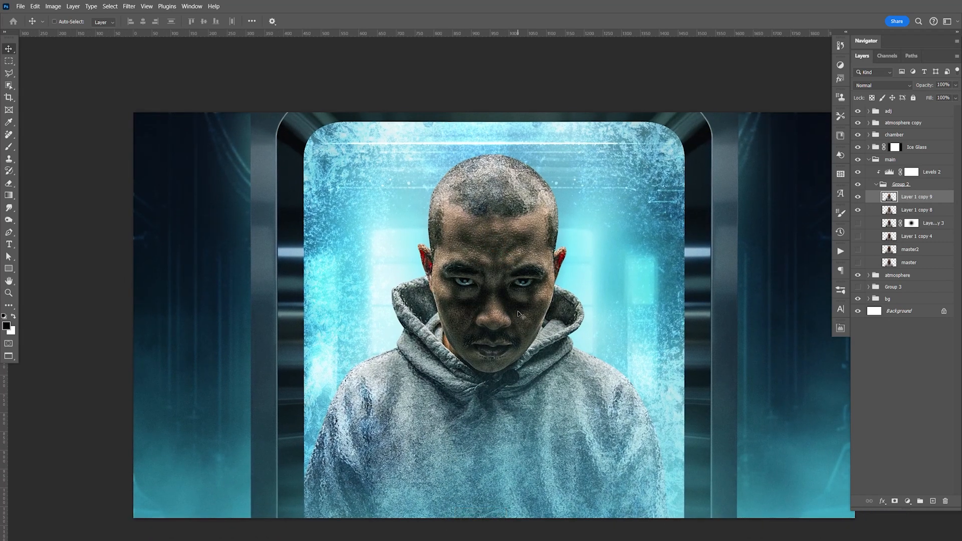
Step: Duplicate Layer 7 in the Ice Glass group, and move the copied ice texture inward over the man's face
click(870, 160)
click(869, 147)
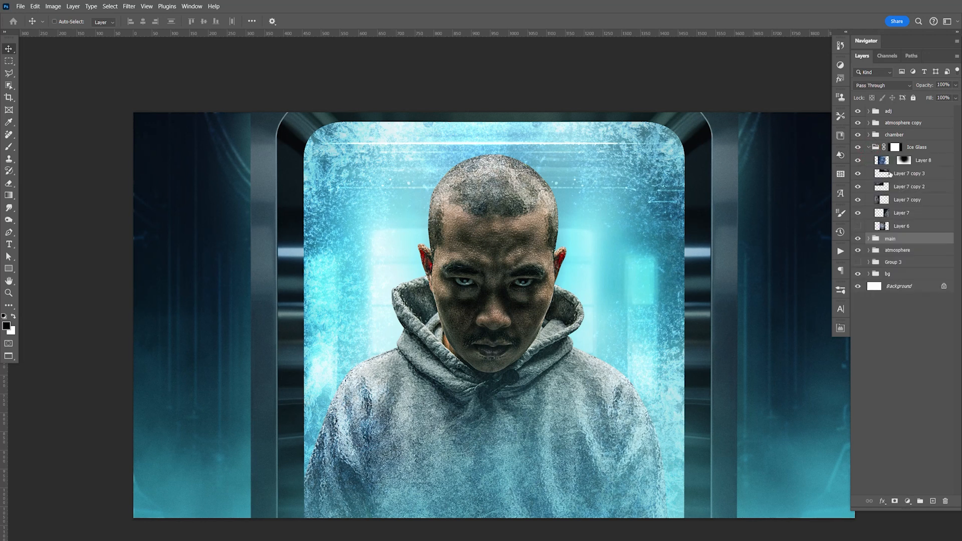
click(914, 187)
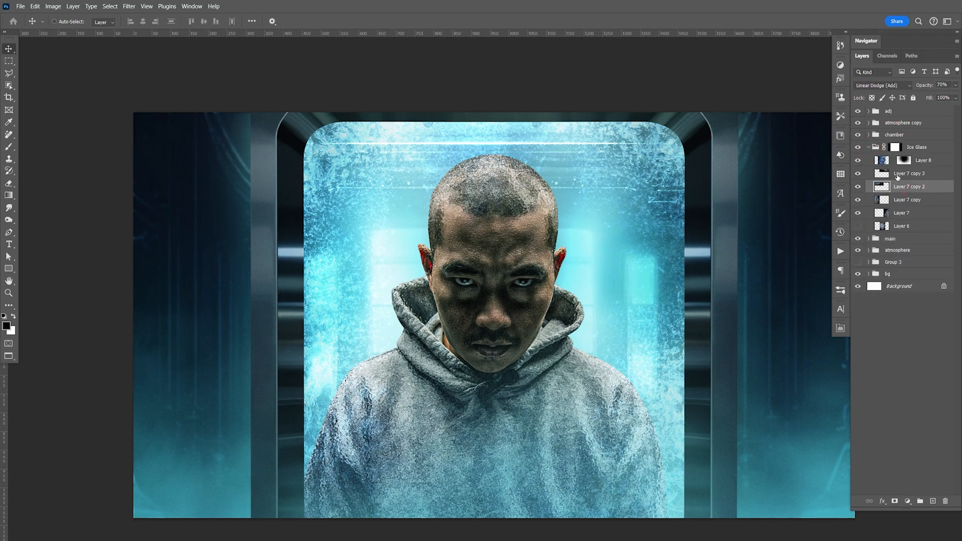
click(910, 216)
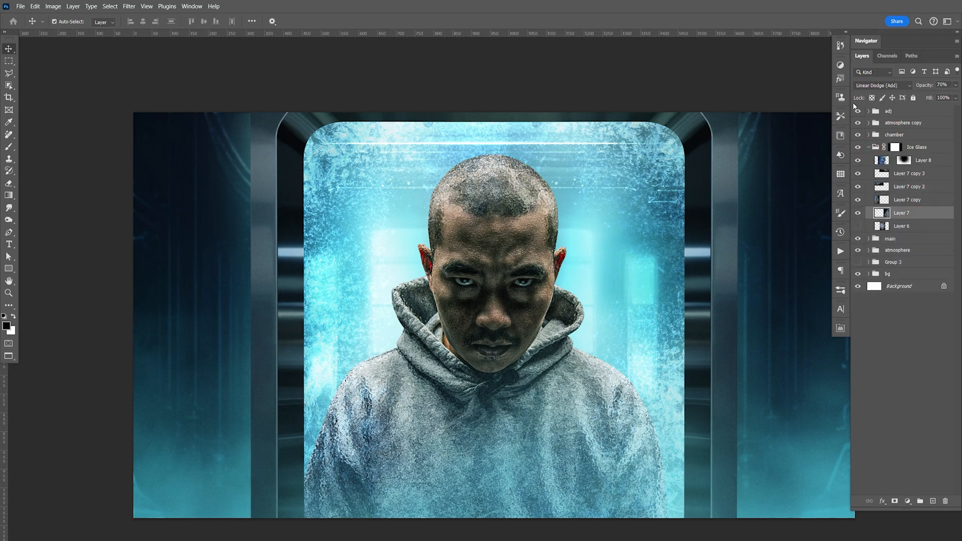
key(ctrl+j)
drag(655, 322, 638, 360)
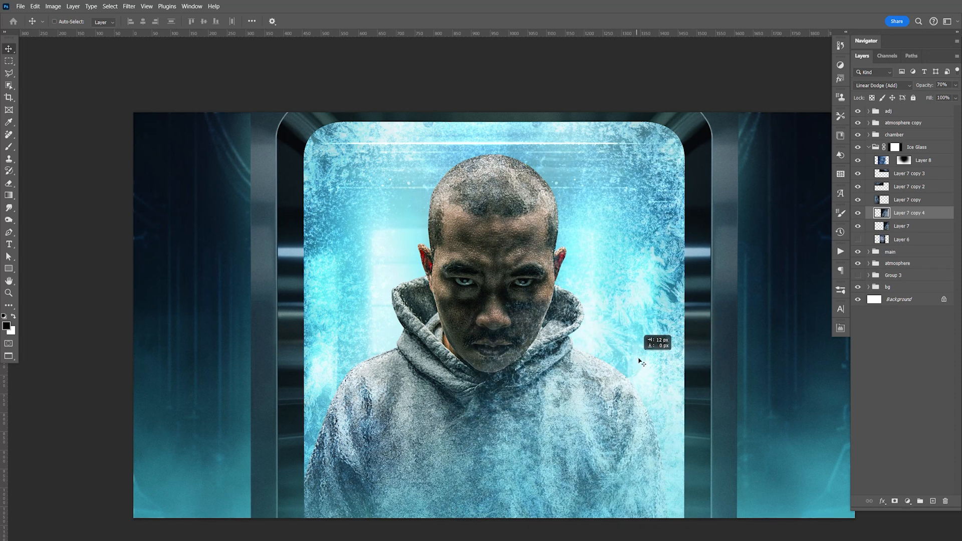
Step: Add an inverted mask to Layer 7 copy 4, reveal the ice softly over the face with a white brush, and select the layer's image
click(895, 501)
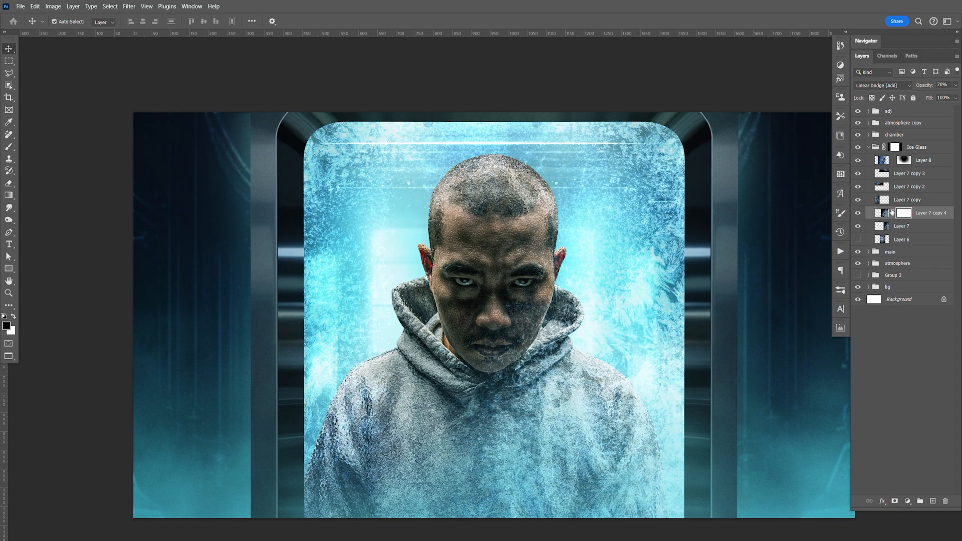
key(ctrl+i)
key(b)
key(x)
click(451, 285)
click(434, 259)
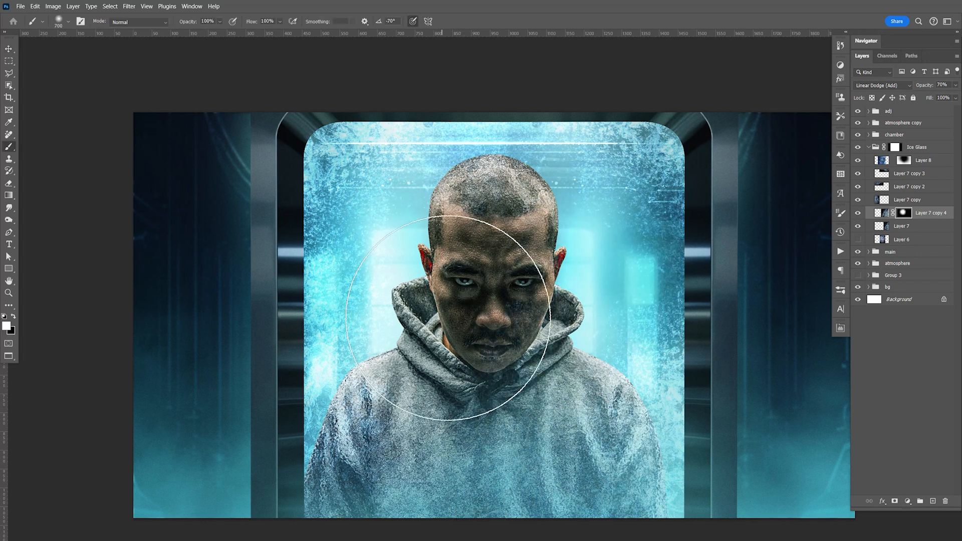
click(882, 213)
key(v)
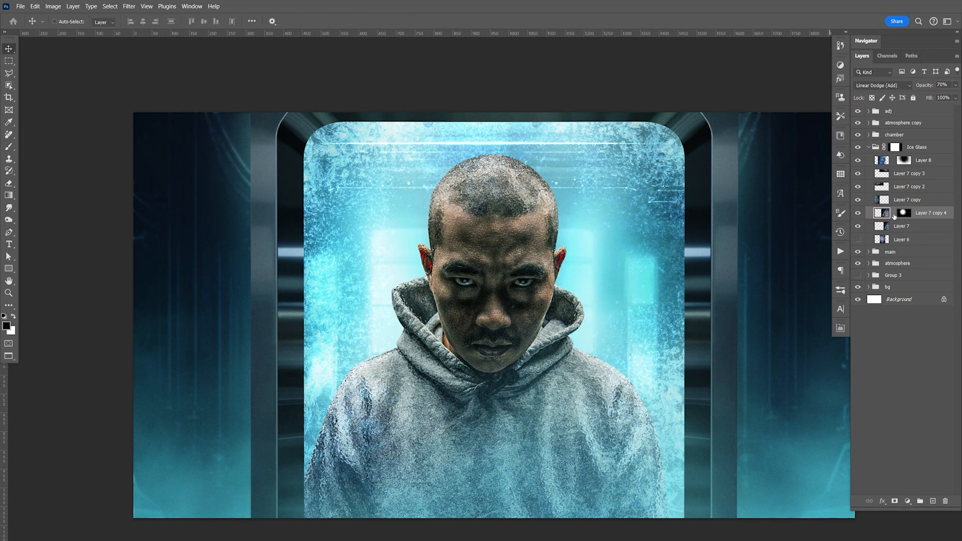
Step: Duplicate Layer 7 copy 4, flip the duplicate's ice texture horizontally, and move it down and left over the man
key(ctrl+j)
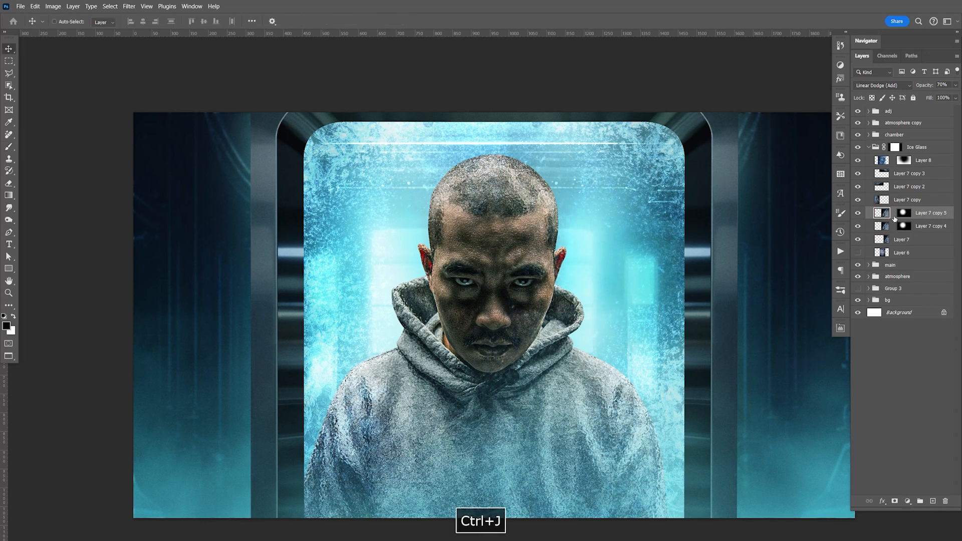
key(ctrl+y)
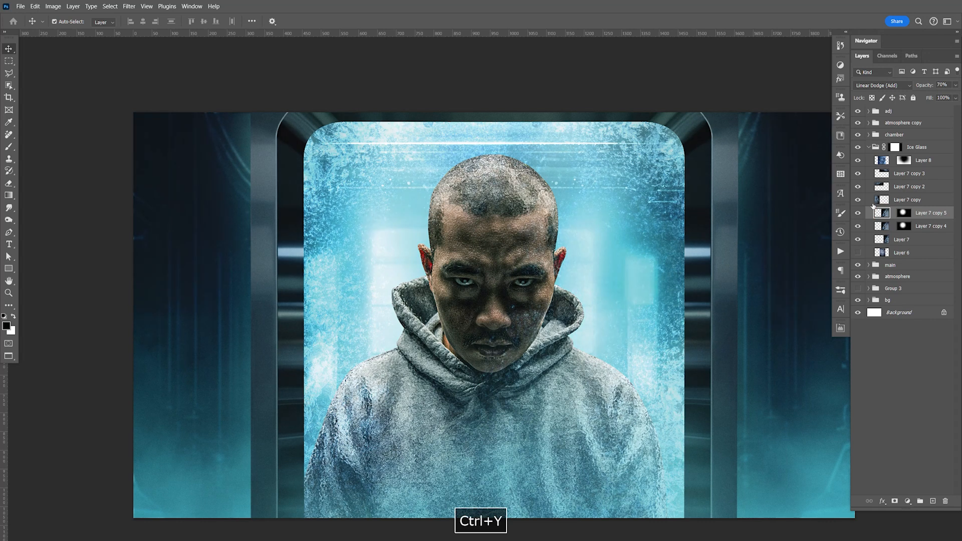
key(ctrl+t)
right_click(522, 269)
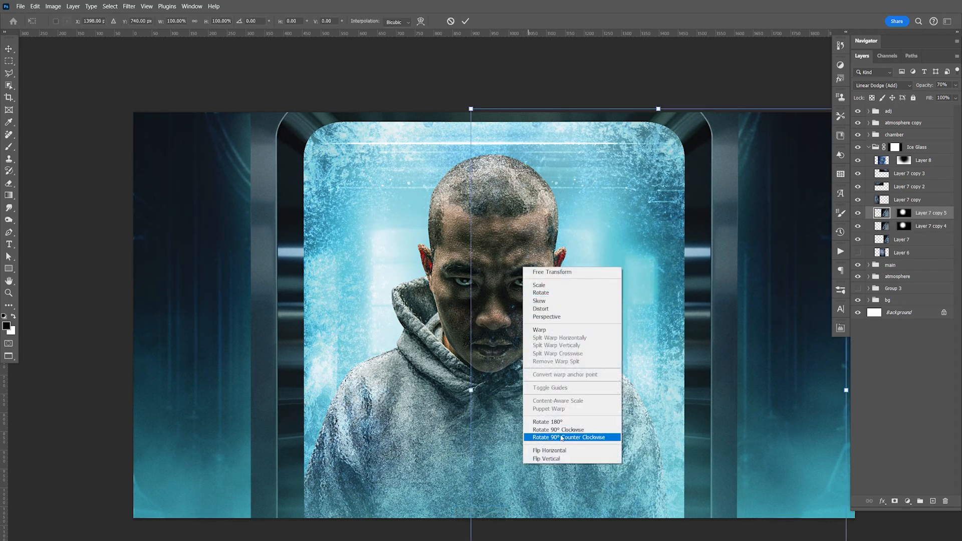
click(573, 451)
key(Return)
drag(536, 334, 476, 388)
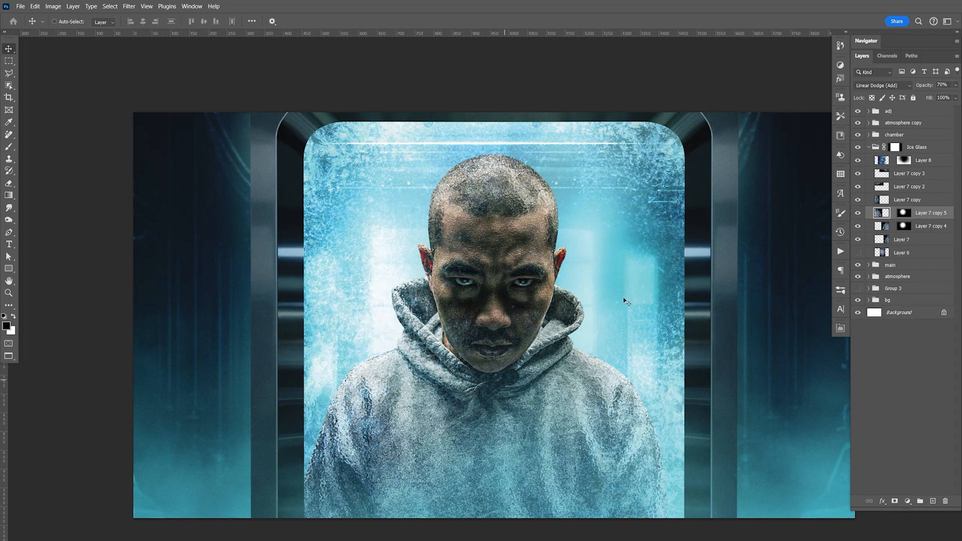
Step: Reset Layer 7 copy 5's mask to black, reveal its ice softly over the man's face with a white brush, and save
click(903, 215)
key(ctrl+BackSpace)
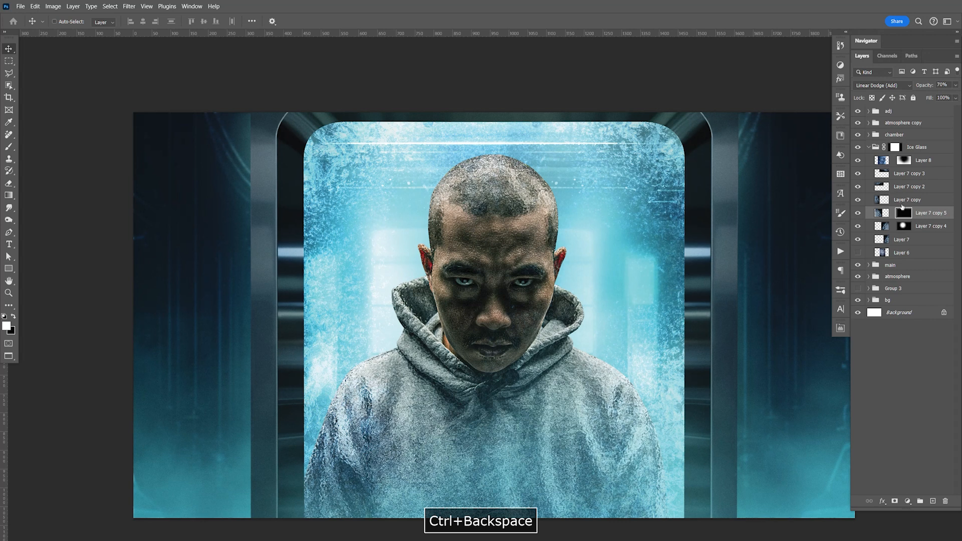
key(b)
mouse_move(525, 294)
mouse_down()
mouse_move(504, 294)
mouse_move(494, 280)
mouse_move(526, 301)
mouse_move(567, 307)
mouse_up()
key(ctrl+s)
key(v)
drag(740, 480, 682, 308)
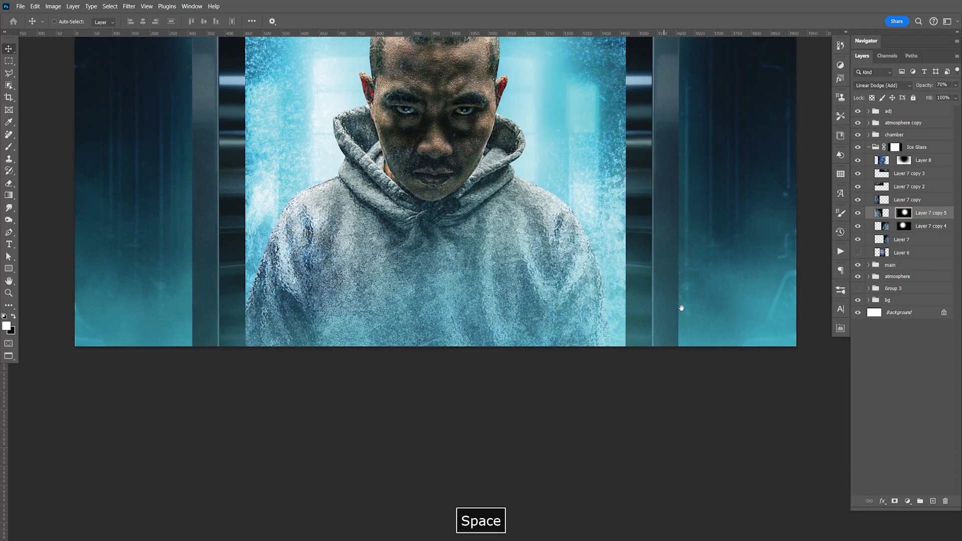
drag(634, 238, 802, 508)
drag(668, 372, 580, 233)
key(ctrl+s)
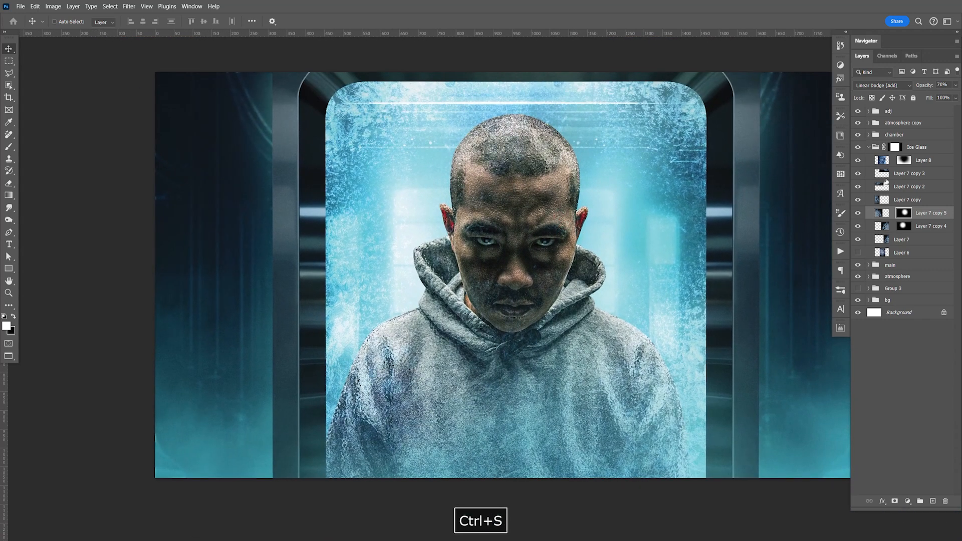
Step: Add a clipped Color Balance adjustment above Group 2 in the main group, with midtones at Cyan-Red -100 and Yellow-Blue +38
click(870, 148)
click(869, 159)
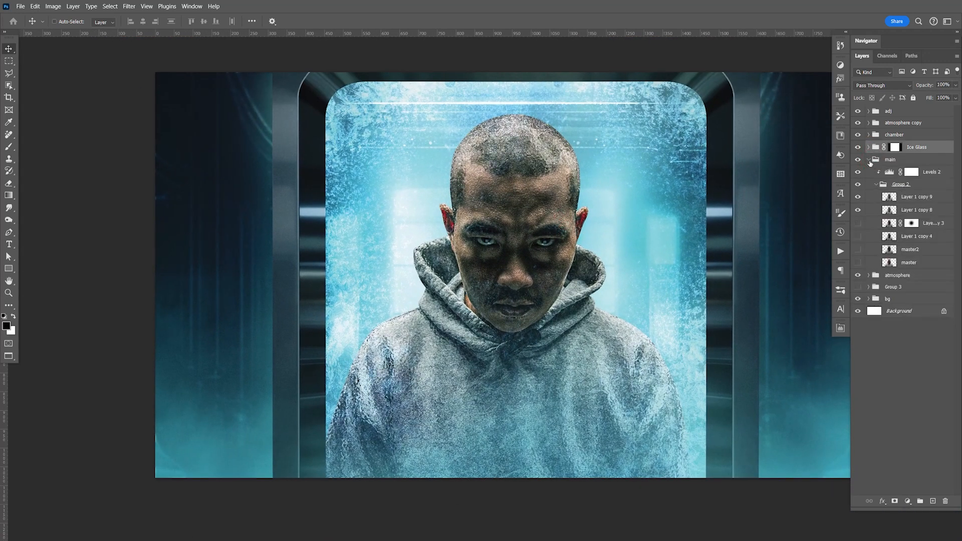
click(876, 185)
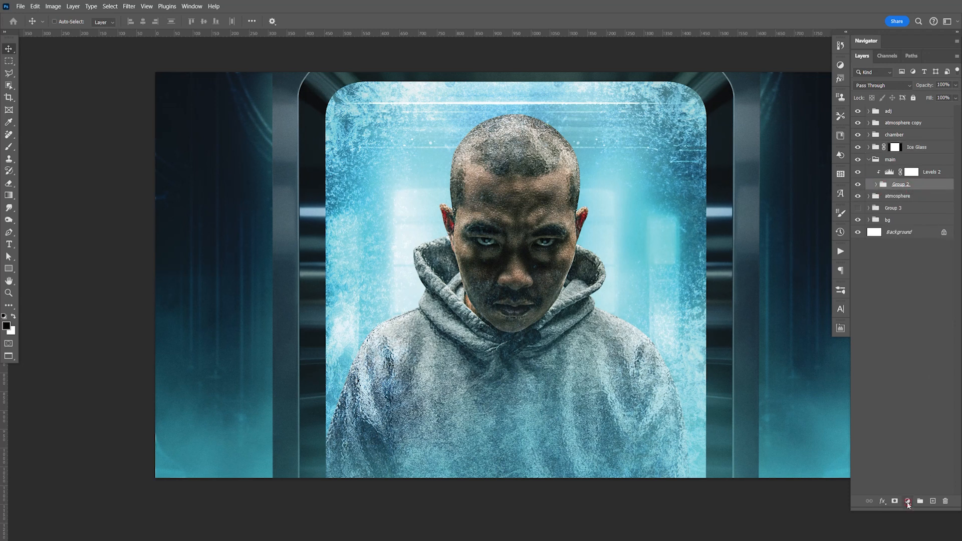
click(909, 502)
click(910, 421)
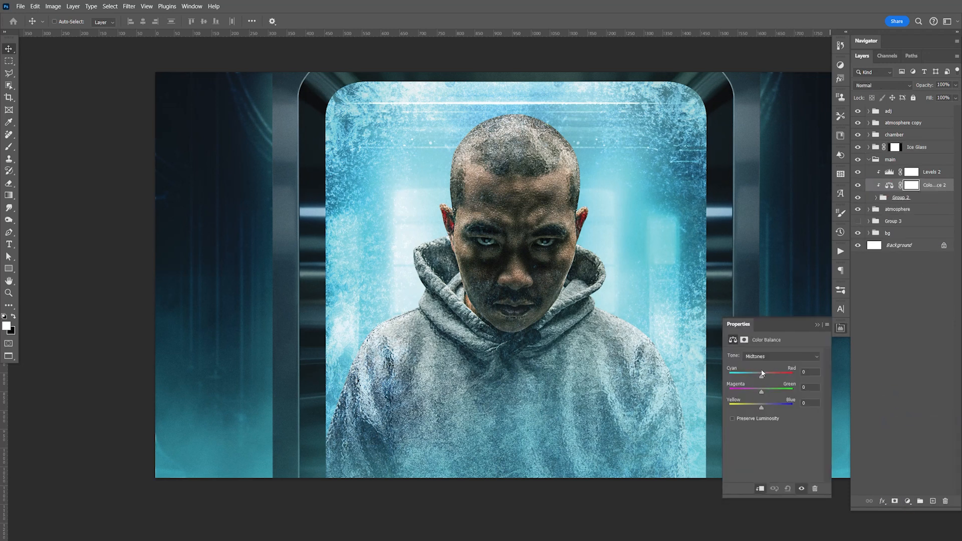
drag(746, 376, 749, 376)
drag(750, 377, 730, 376)
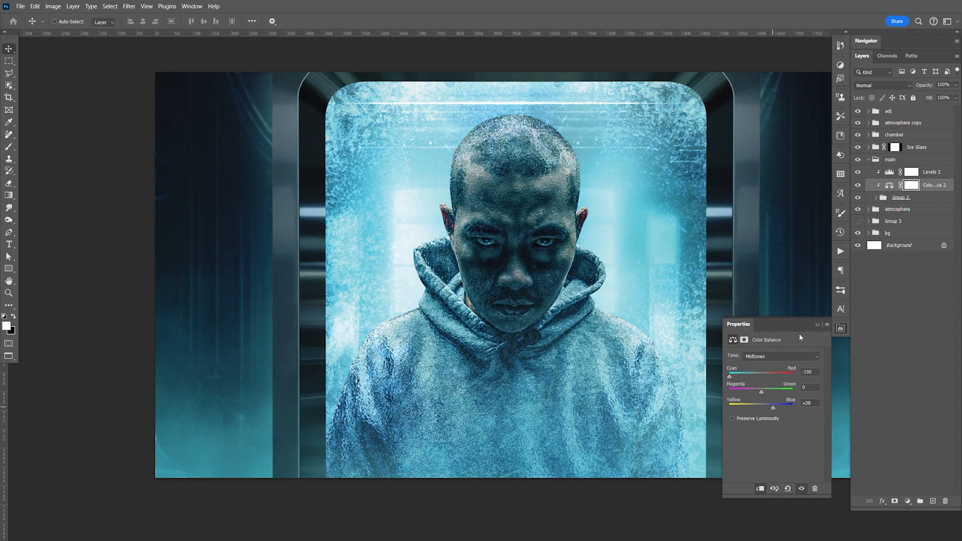
click(837, 329)
Step: Fade Color Balance 2 out of the dark areas by splitting the underlying layer's black Blend If slider, and save
click(950, 188)
drag(554, 359, 535, 327)
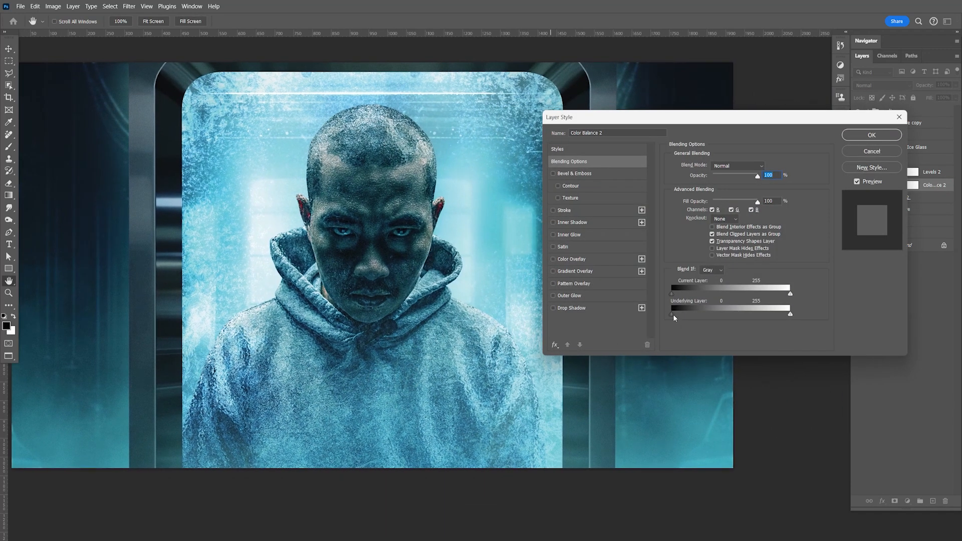
drag(696, 314, 738, 316)
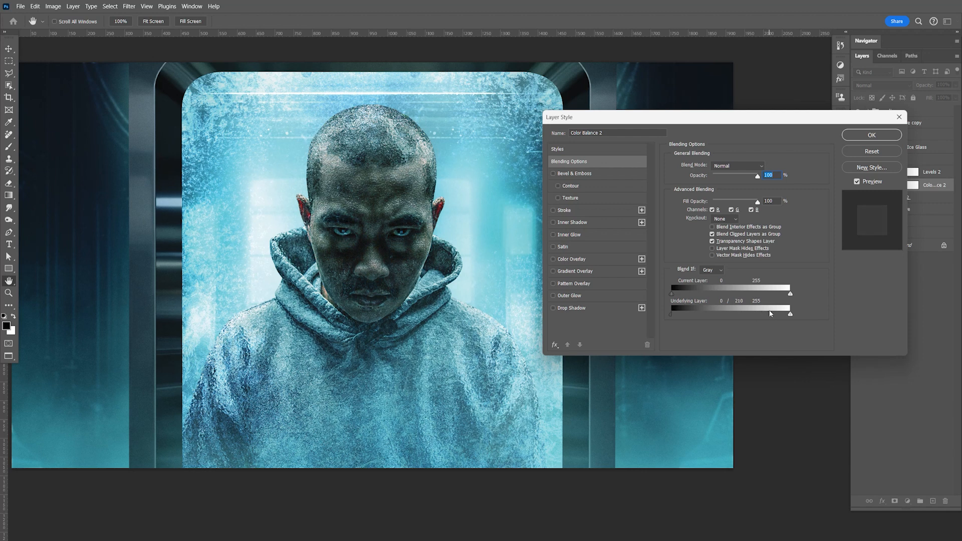
drag(726, 322, 668, 324)
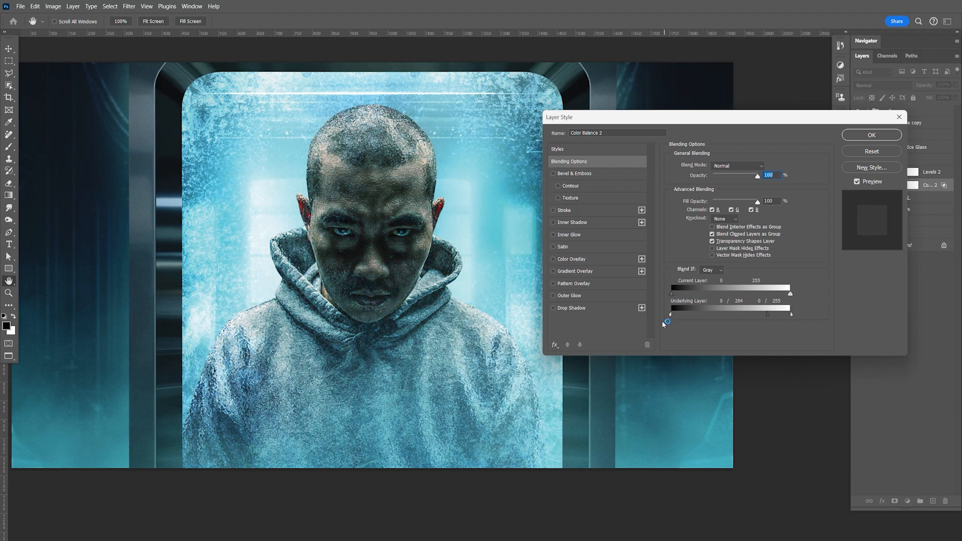
click(862, 140)
key(ctrl+s)
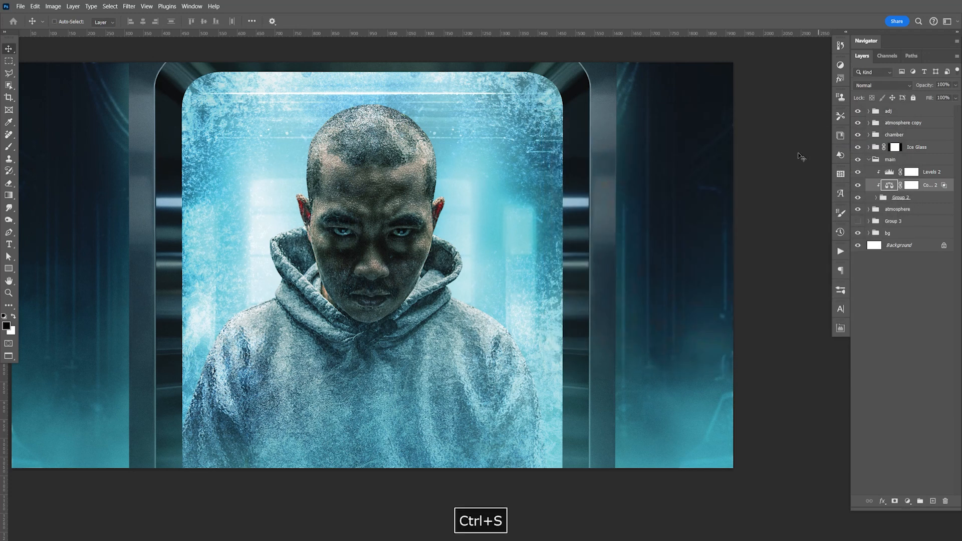
Step: Compare the man with and without the Color Balance 2 adjustment
drag(550, 271, 587, 289)
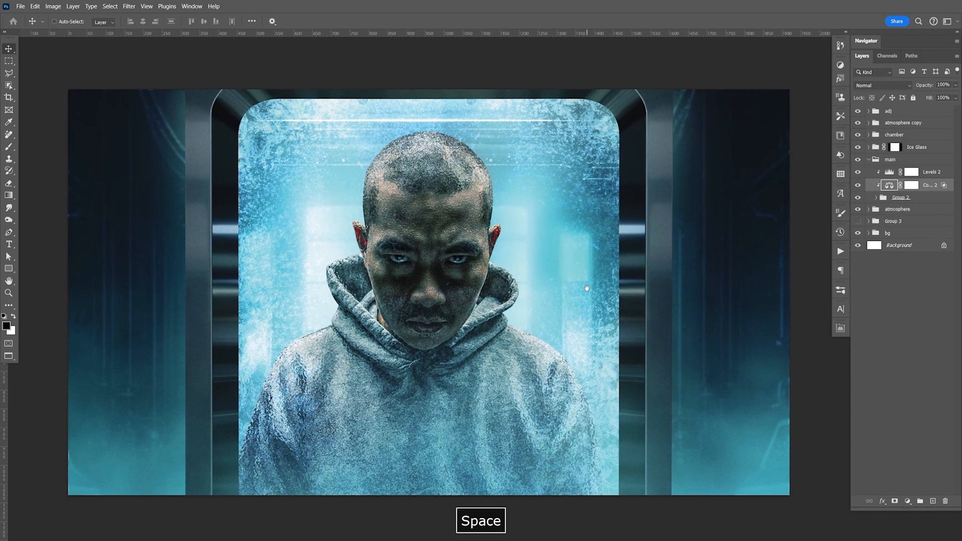
click(858, 188)
click(859, 188)
click(859, 188)
click(859, 187)
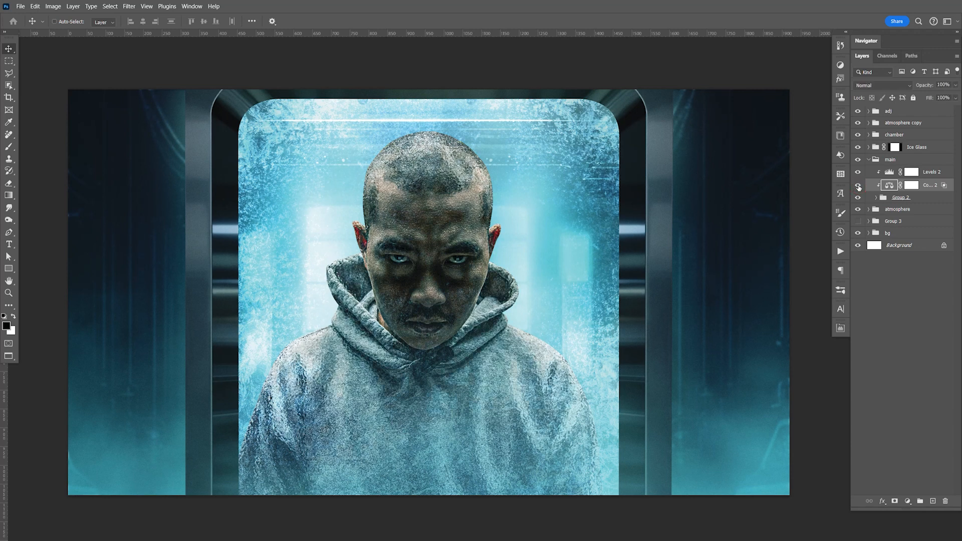
click(859, 187)
click(859, 187)
Step: Paint softly over the man's nose on the Color Balance 2 mask with a size 300 black brush at 33% opacity, and save
click(912, 185)
key(x)
key(b)
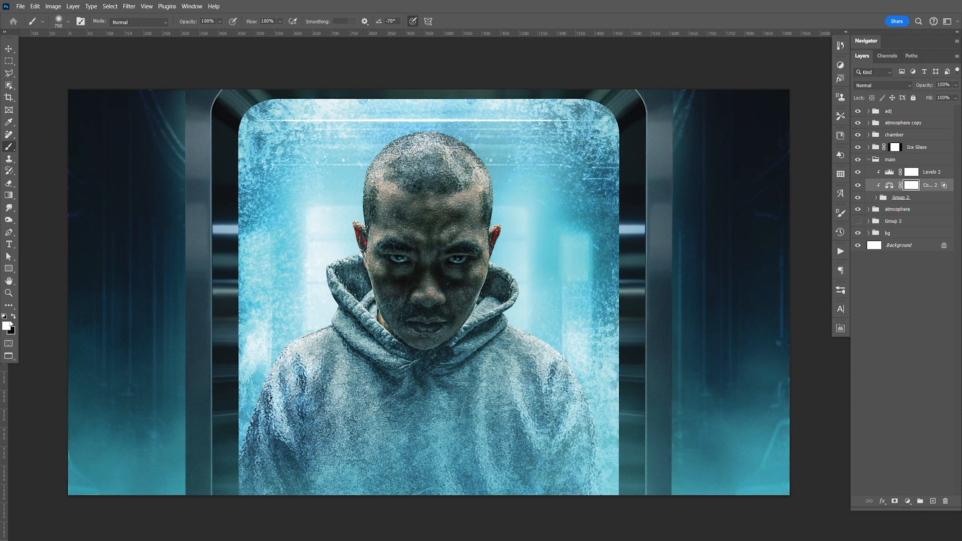
key(x)
key(bracketleft)
key(bracketleft)
key(bracketleft)
key(bracketleft)
key(bracketleft)
key(bracketleft)
key(bracketright)
key(bracketright)
key(bracketleft)
click(426, 272)
mouse_move(425, 258)
mouse_down()
mouse_move(428, 304)
mouse_move(425, 280)
mouse_up()
key(ctrl+s)
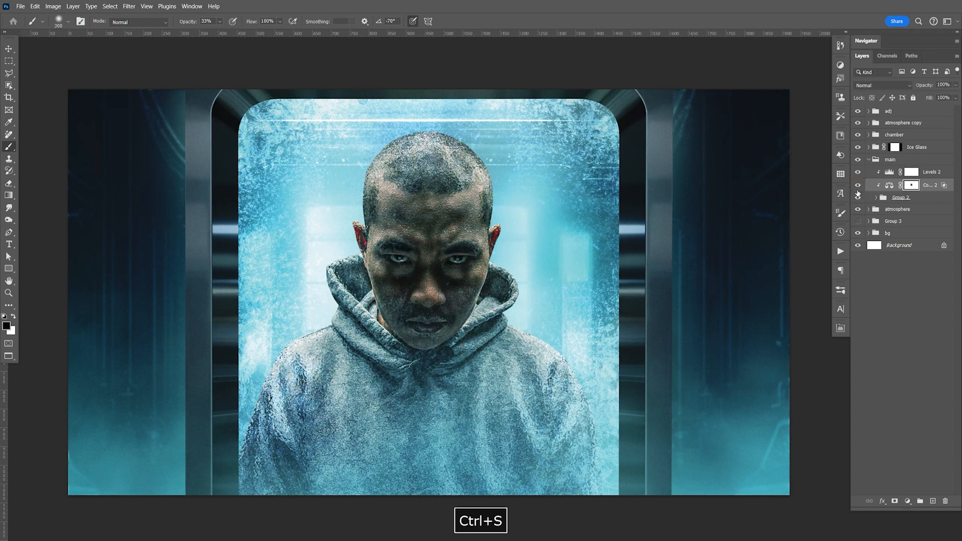
Step: Add a clipped Black & White adjustment with default values above Group 2, and invert its mask
key(v)
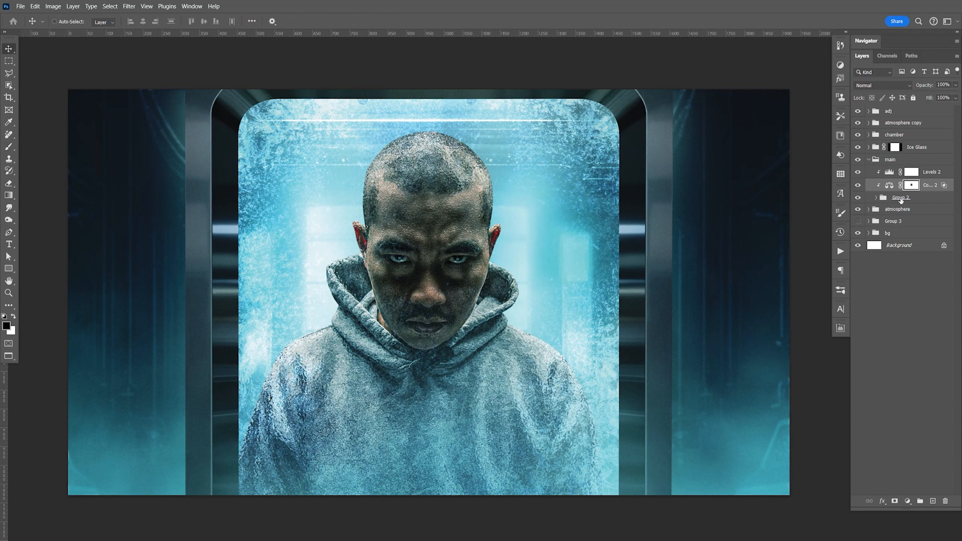
click(911, 198)
click(908, 502)
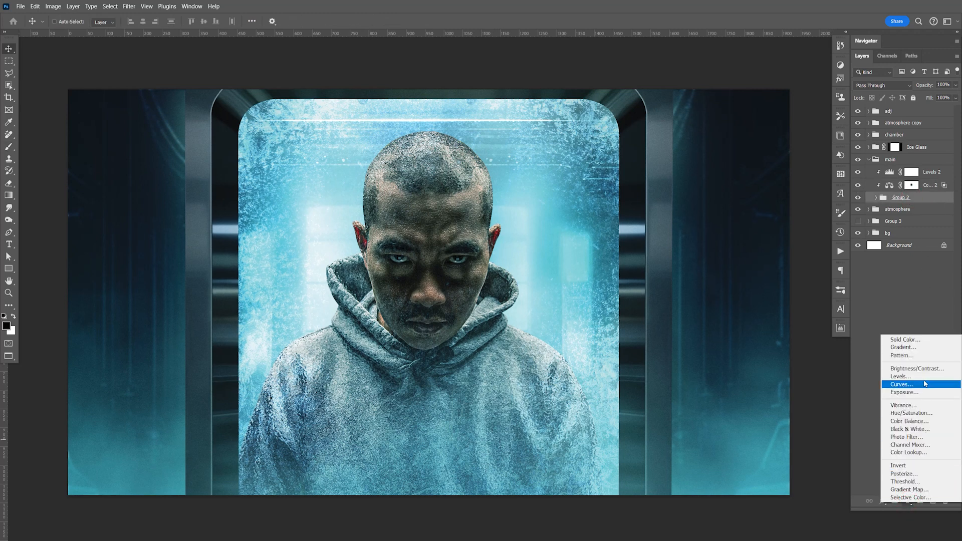
click(888, 427)
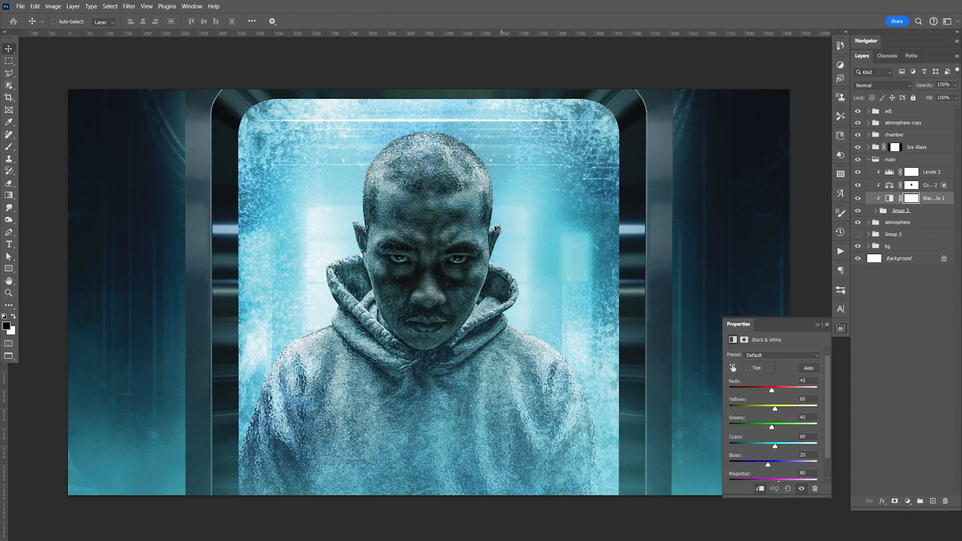
click(841, 330)
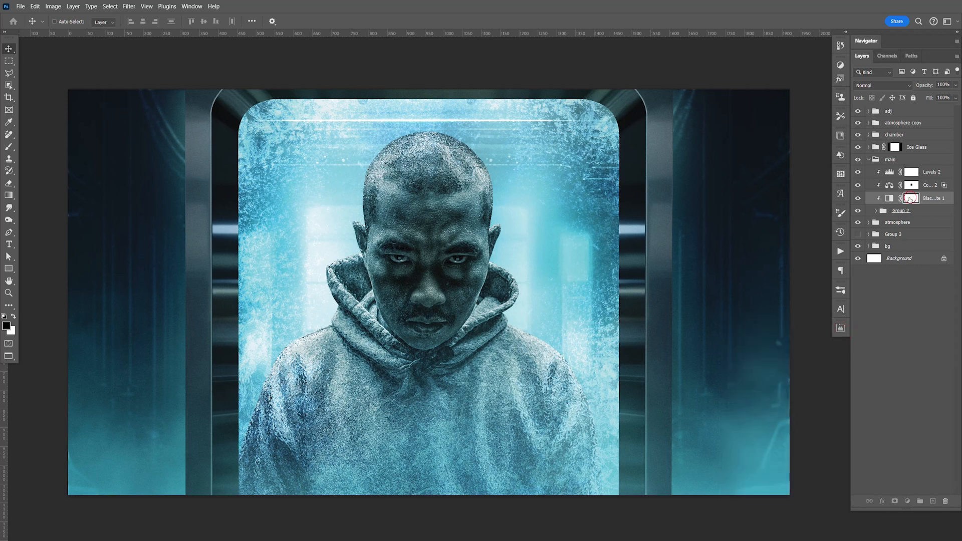
key(ctrl+i)
Step: Desaturate the red ear on the image's right by painting the Black & White mask with a white brush at 33% opacity
key(z)
drag(499, 236, 747, 165)
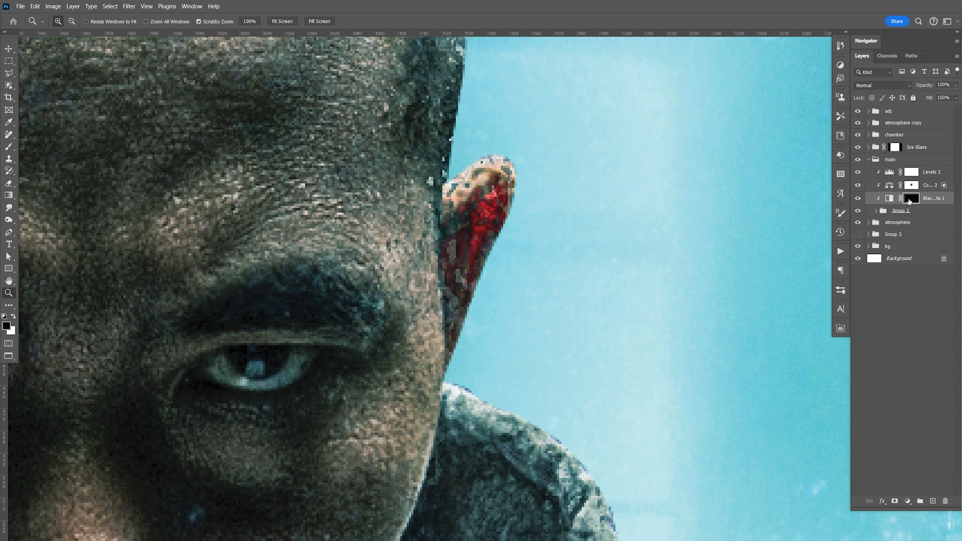
key(b)
key(x)
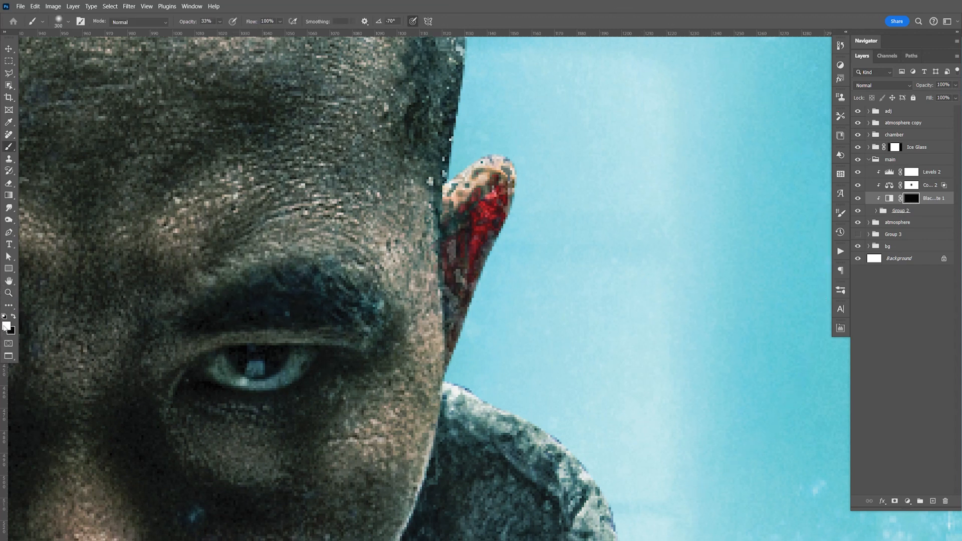
key(bracketleft)
key(bracketleft)
key(bracketleft)
key(bracketleft)
key(bracketleft)
key(bracketleft)
key(bracketleft)
key(bracketleft)
key(bracketleft)
key(bracketleft)
key(bracketleft)
key(bracketleft)
key(bracketleft)
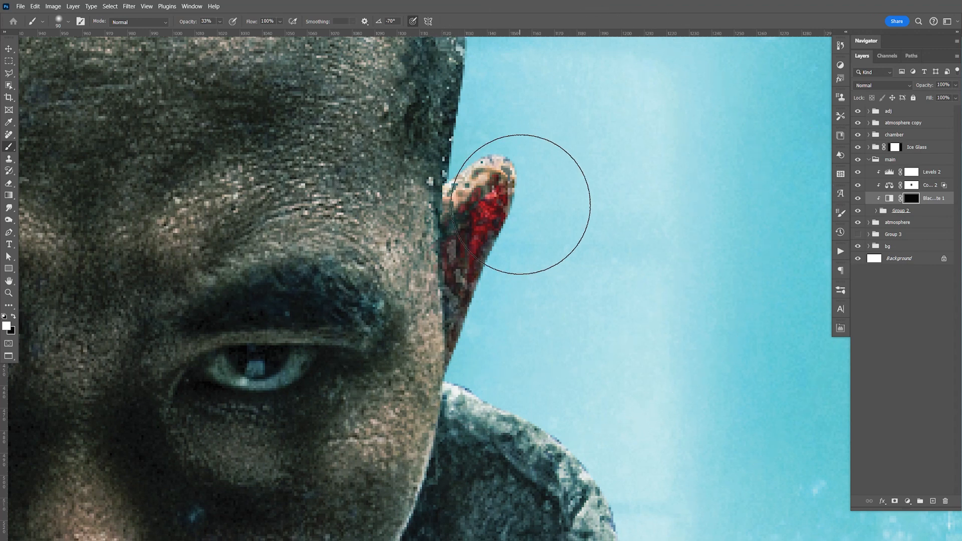
drag(522, 204, 486, 265)
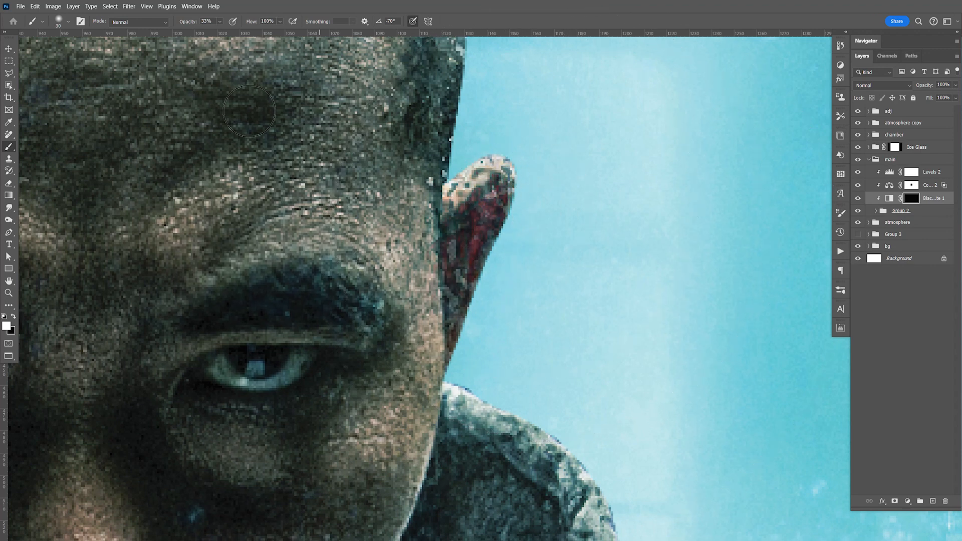
mouse_move(504, 180)
mouse_down()
mouse_move(482, 344)
mouse_move(501, 371)
mouse_up()
Step: Desaturate the man's other red ear by painting white on the Black & White mask
key(space)
drag(403, 268, 952, 320)
mouse_move(223, 187)
mouse_down()
mouse_move(353, 197)
mouse_move(357, 360)
mouse_move(355, 304)
mouse_up()
key(space)
drag(360, 424, 349, 271)
drag(375, 406, 346, 309)
Step: Paint white on the Black & White mask along the sides of the man's face and jaw to desaturate the skin edges
key(space)
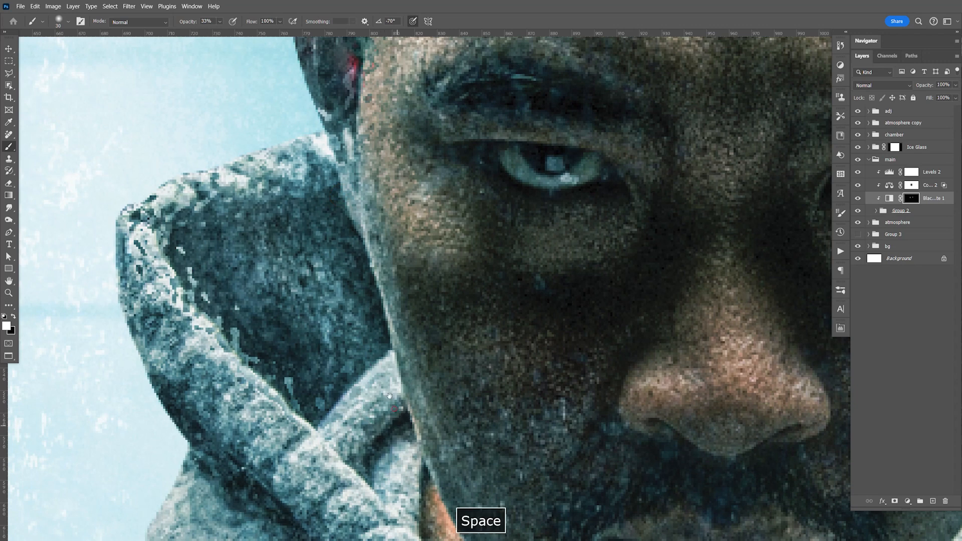
drag(388, 399, 347, 308)
key(space)
drag(520, 467, 371, 338)
drag(597, 424, 438, 277)
drag(455, 75, 458, 329)
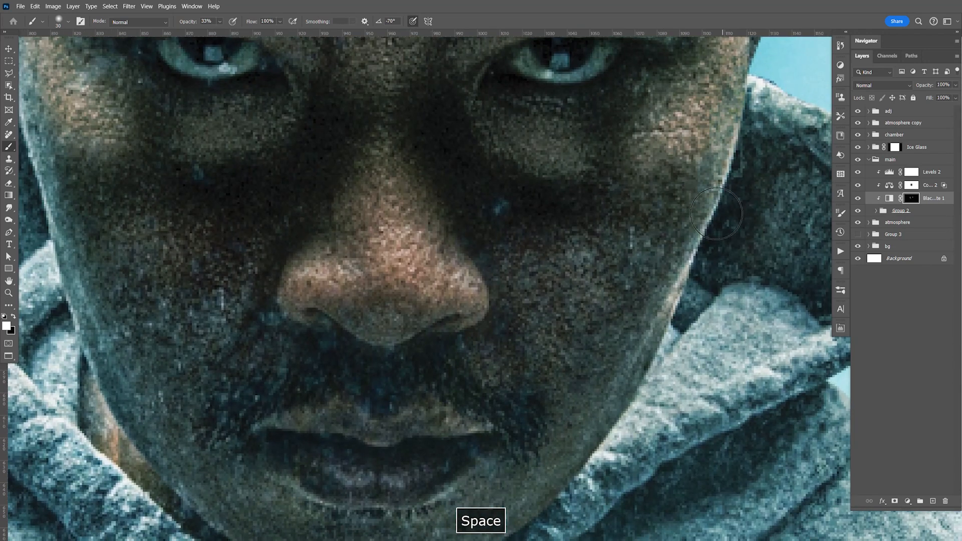
key(space)
drag(617, 432, 674, 239)
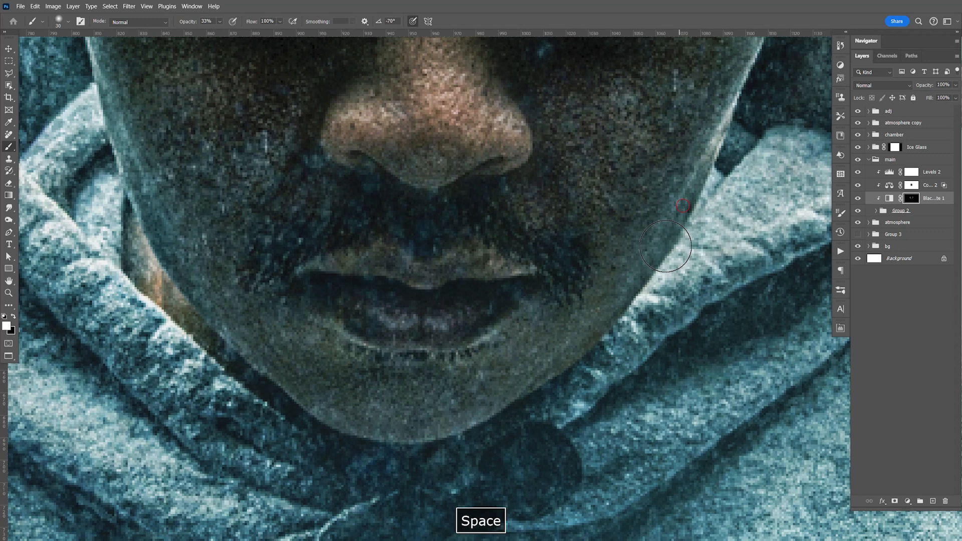
Step: Desaturate the coloured fringe around the top of the man's head on the Black & White mask, and save
drag(400, 62, 472, 365)
drag(416, 136, 466, 354)
drag(408, 222, 451, 374)
drag(204, 258, 182, 511)
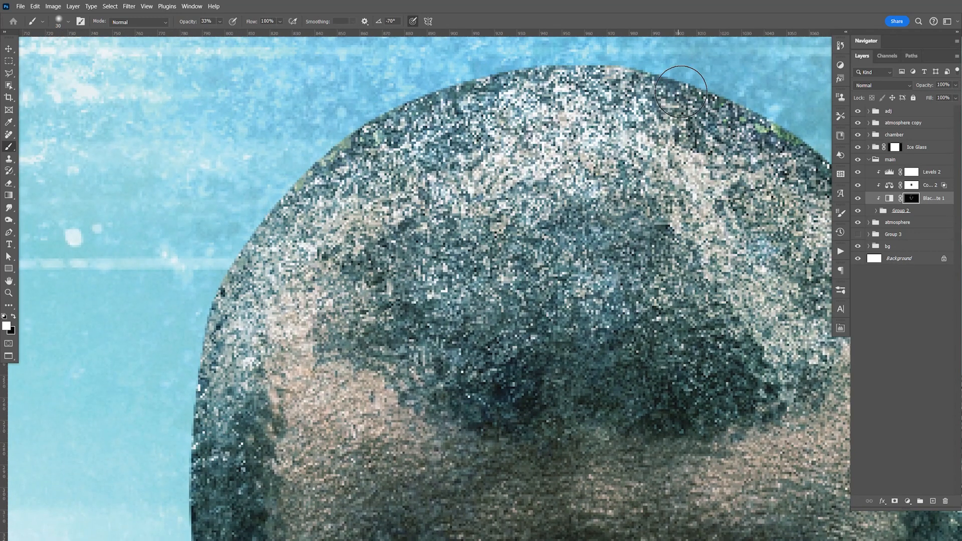
drag(812, 226, 629, 143)
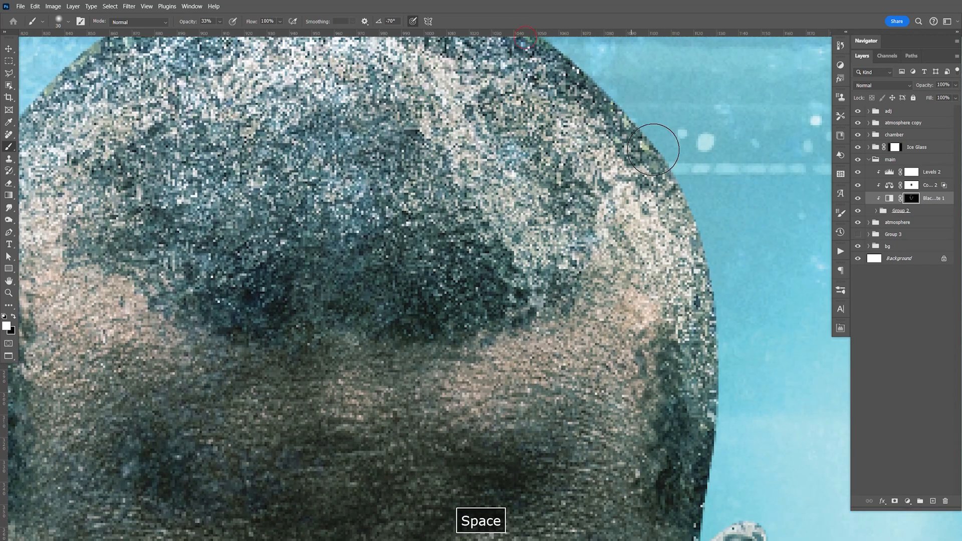
drag(692, 298, 704, 208)
drag(697, 341, 763, 120)
key(ctrl+1)
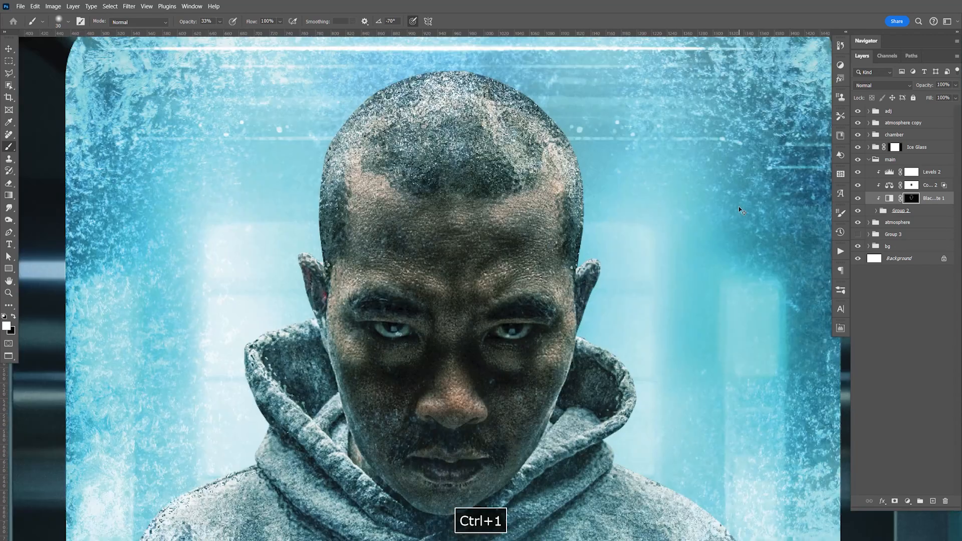
drag(503, 410, 643, 360)
key(ctrl+s)
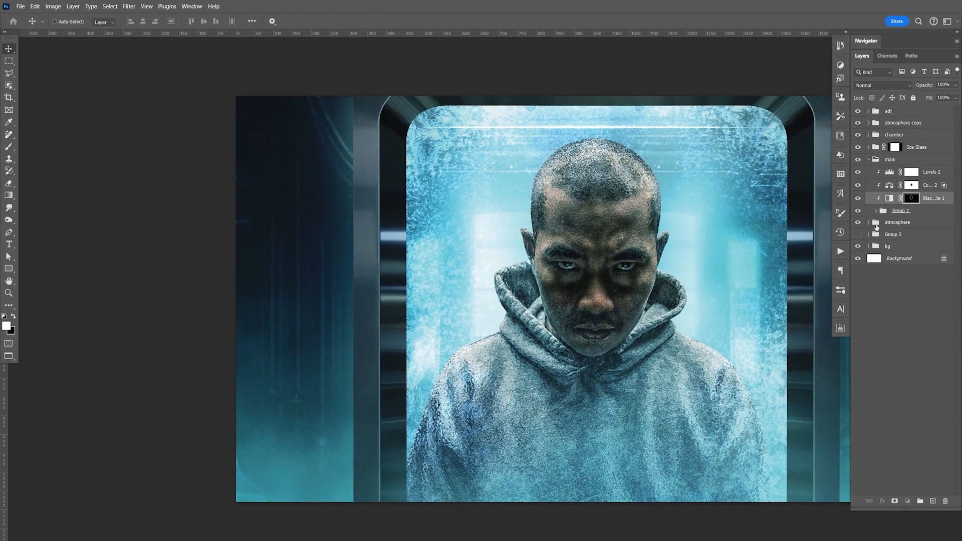
Step: Hide Layer 1 copy 8 in Group 2, duplicate Layer 1 copy 9, and adjust the duplicate's opacity
click(877, 211)
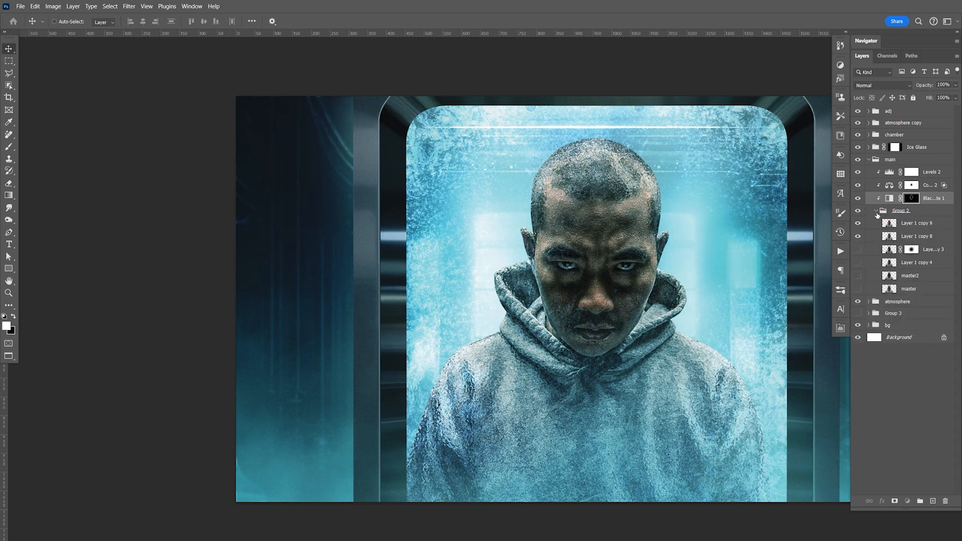
click(877, 211)
click(878, 211)
click(912, 224)
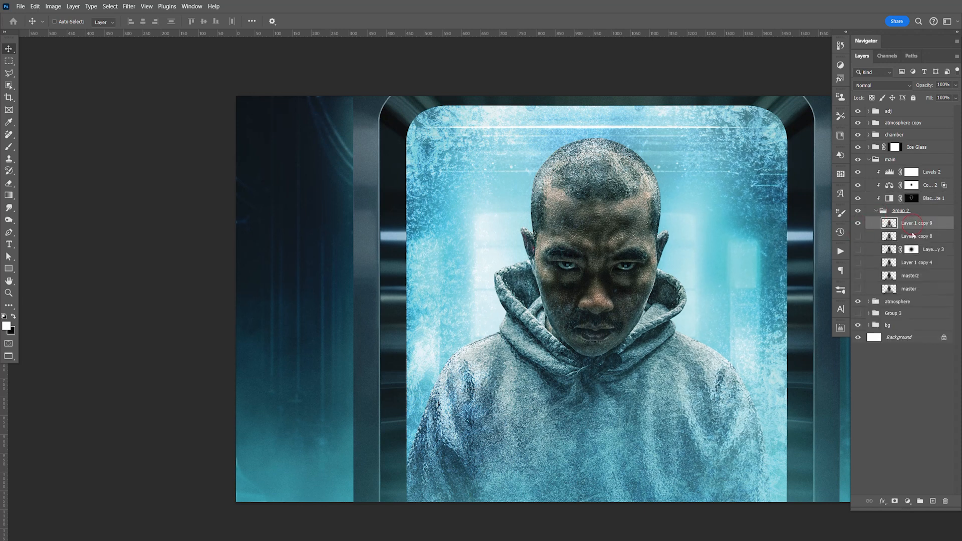
key(ctrl+j)
drag(701, 251, 569, 253)
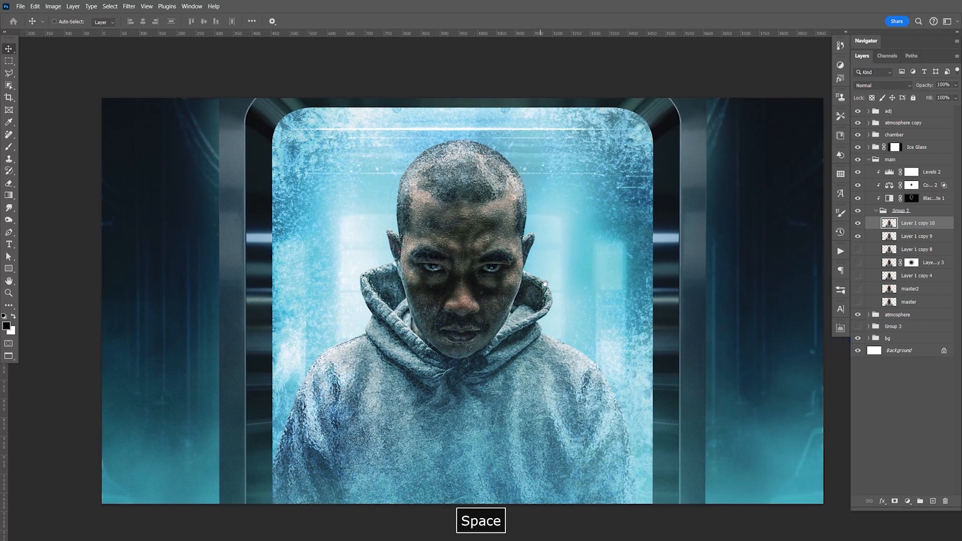
drag(950, 85, 908, 75)
key(Return)
Step: Set the opacity of Layer 1 copy 10 in Group 2 to 65%
click(911, 236)
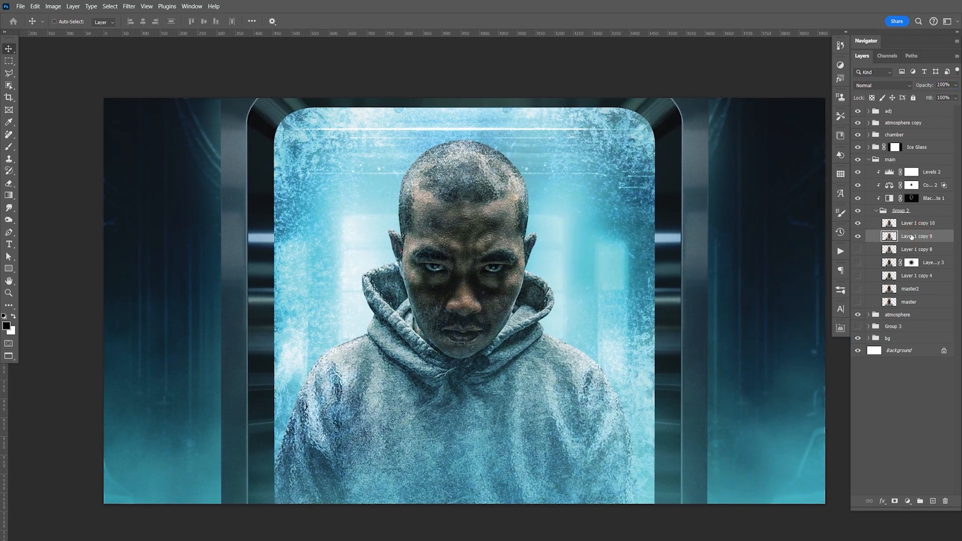
key(ctrl+plus)
key(ctrl+plus)
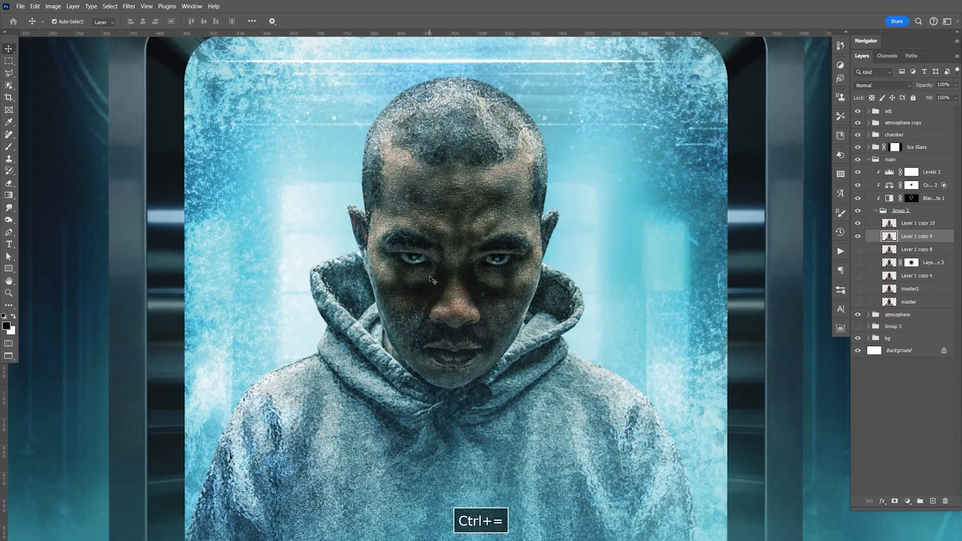
click(9, 208)
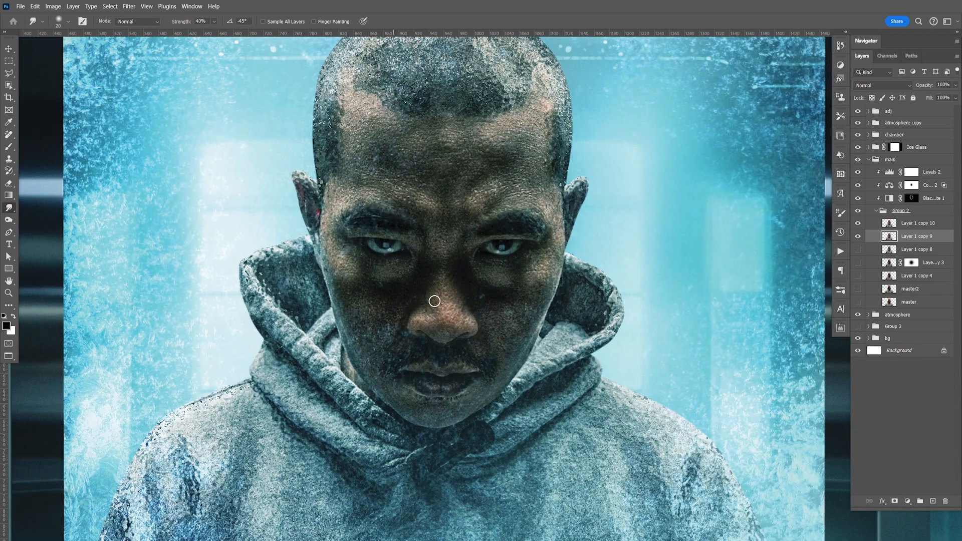
key(bracketleft)
click(933, 213)
click(930, 225)
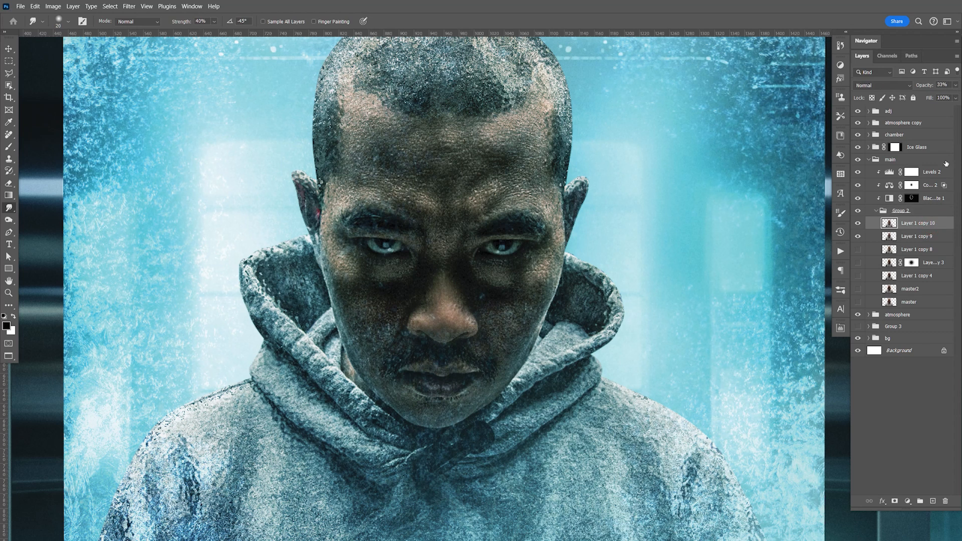
text(65)
Step: Smudge the edge of the man's face beside his ear on Layer 1 copy 9, and save the document
click(909, 240)
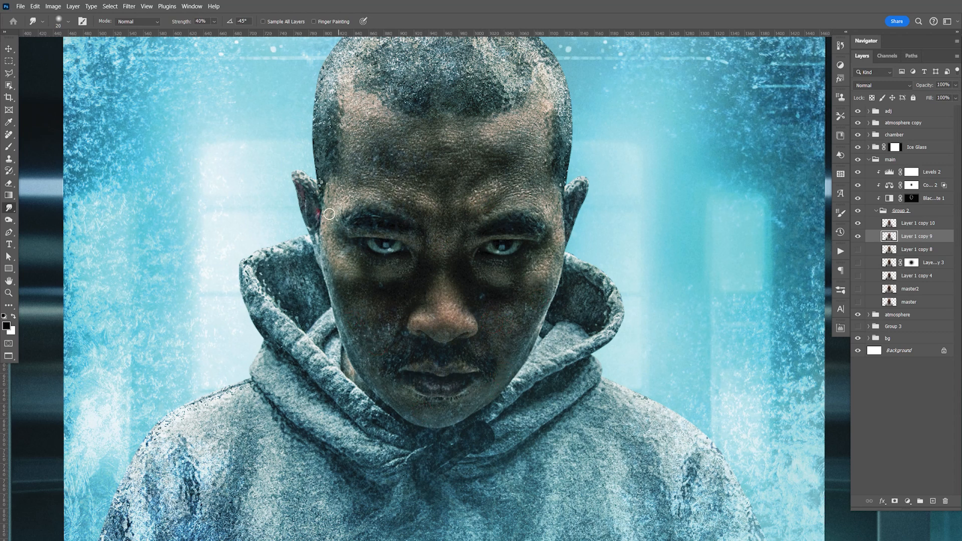
drag(558, 242, 556, 250)
key(ctrl+1)
key(ctrl+s)
key(v)
key(space)
drag(558, 296, 701, 315)
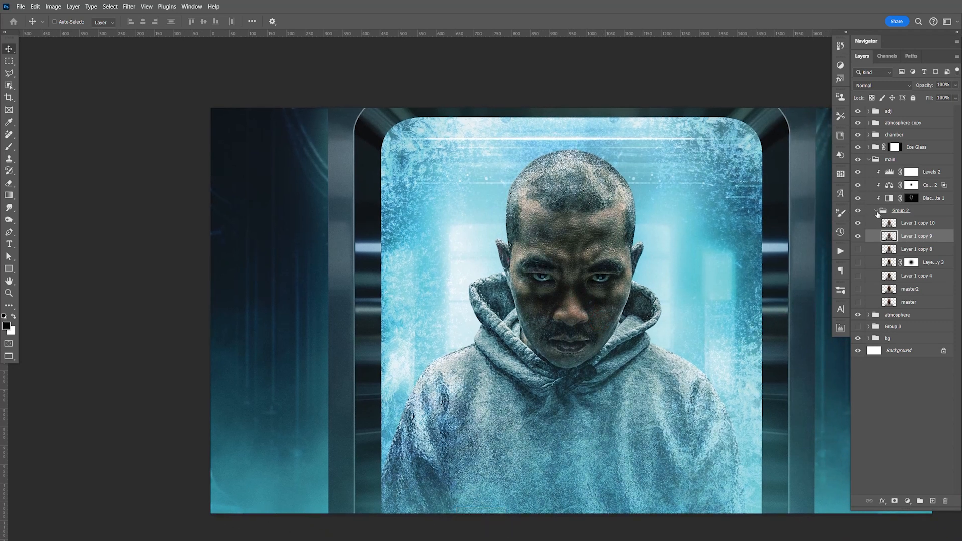
Step: Add a new layer clipped to Group 2 directly above it and set its blend mode to Soft Light
click(905, 211)
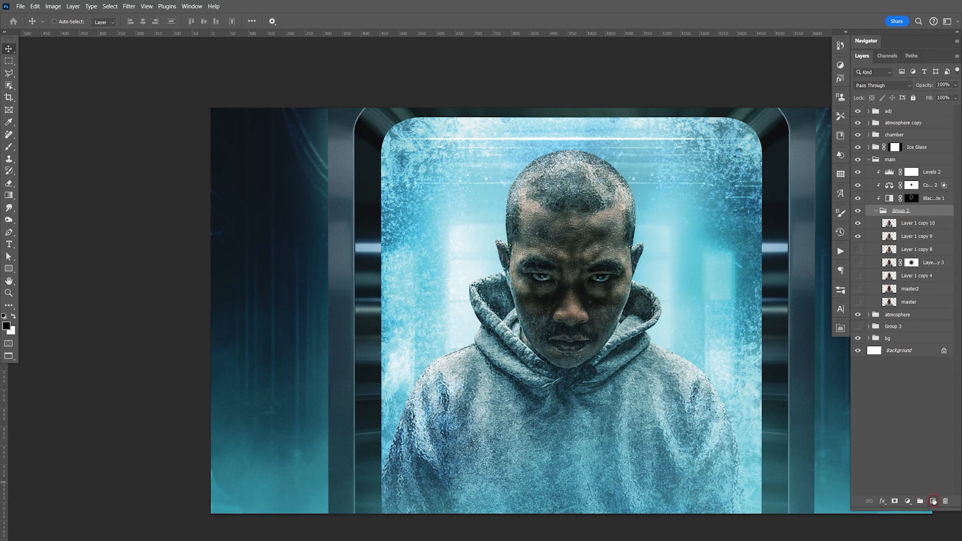
click(934, 502)
drag(908, 215, 914, 208)
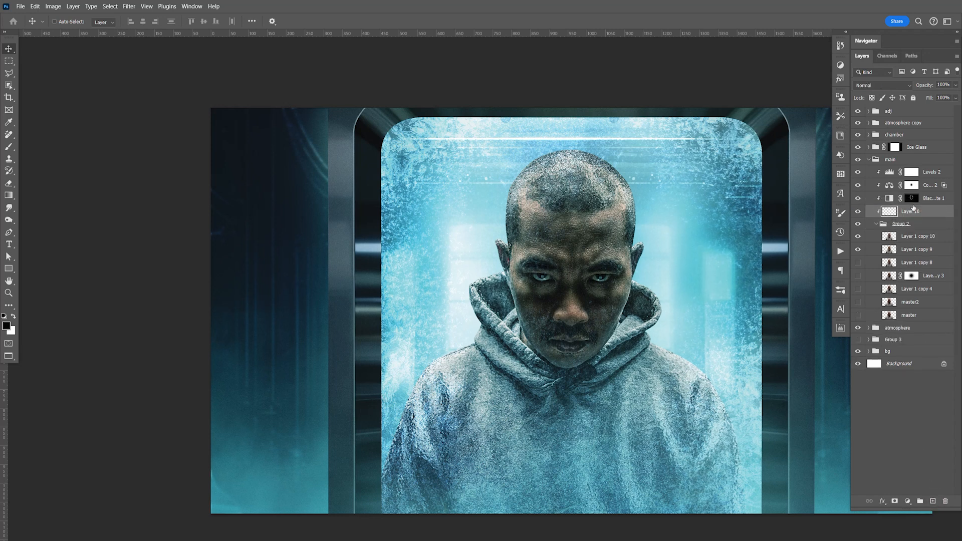
key(z)
drag(571, 284, 672, 311)
click(889, 84)
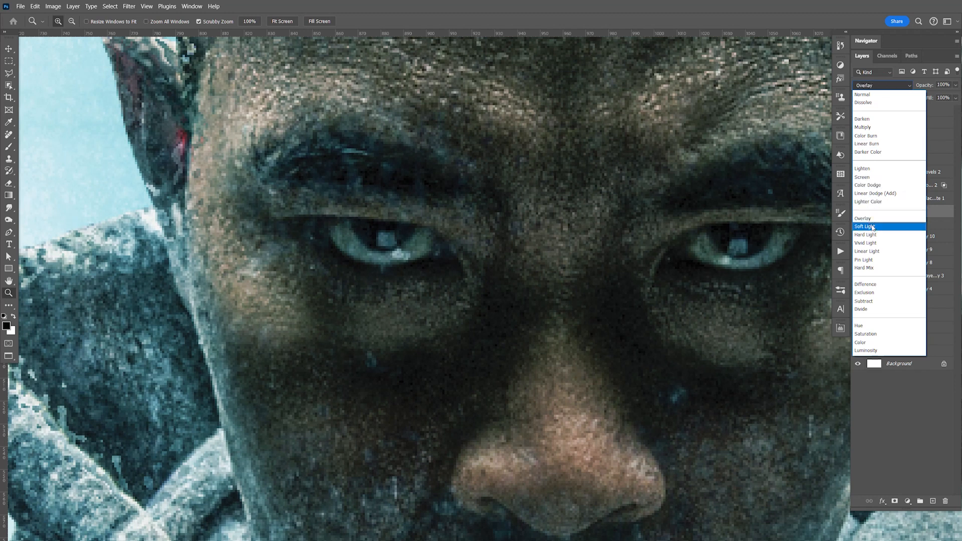
click(883, 220)
key(space)
drag(641, 311, 492, 303)
Step: Paint white over both of the man's eyes with a small brush at 100% opacity on the new Soft Light layer
key(b)
key(x)
key(bracketleft)
key(bracketleft)
key(bracketleft)
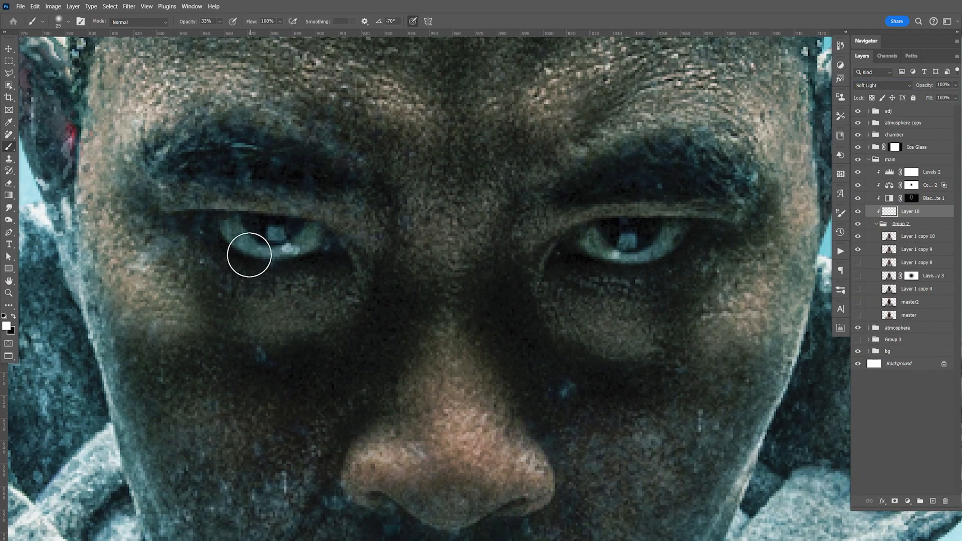
key(0)
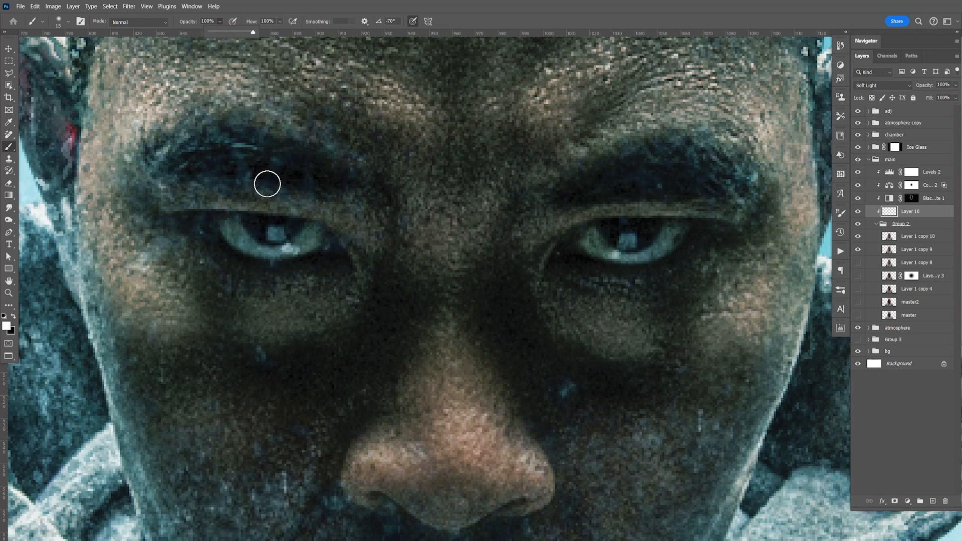
drag(234, 228, 276, 250)
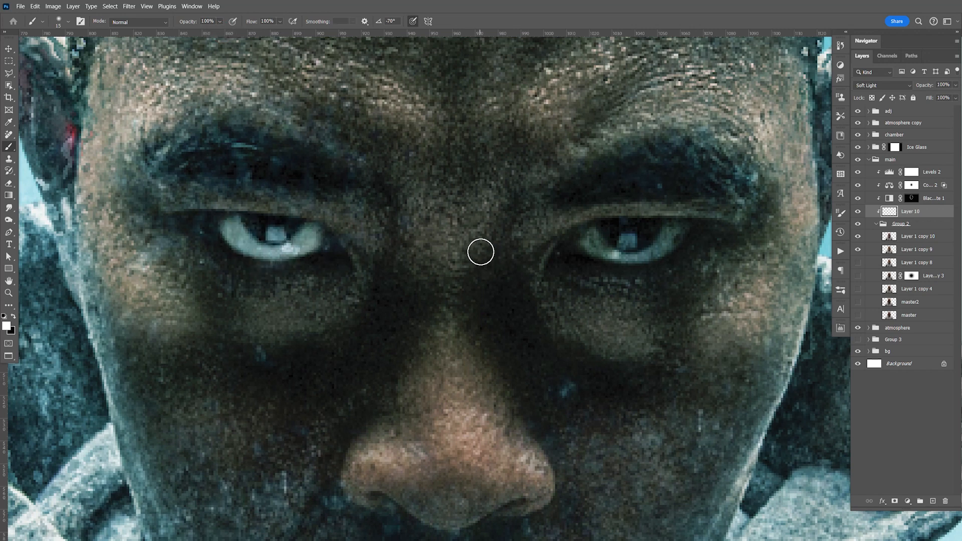
key(ctrl+z)
key(bracketleft)
key(bracketleft)
mouse_move(221, 230)
mouse_down()
mouse_move(277, 251)
mouse_move(321, 237)
mouse_up()
mouse_move(591, 238)
mouse_down()
mouse_move(622, 256)
mouse_move(678, 228)
mouse_up()
Step: Lower the opacity of the eye-highlight layer to 25% and save the document
key(ctrl+0)
key(v)
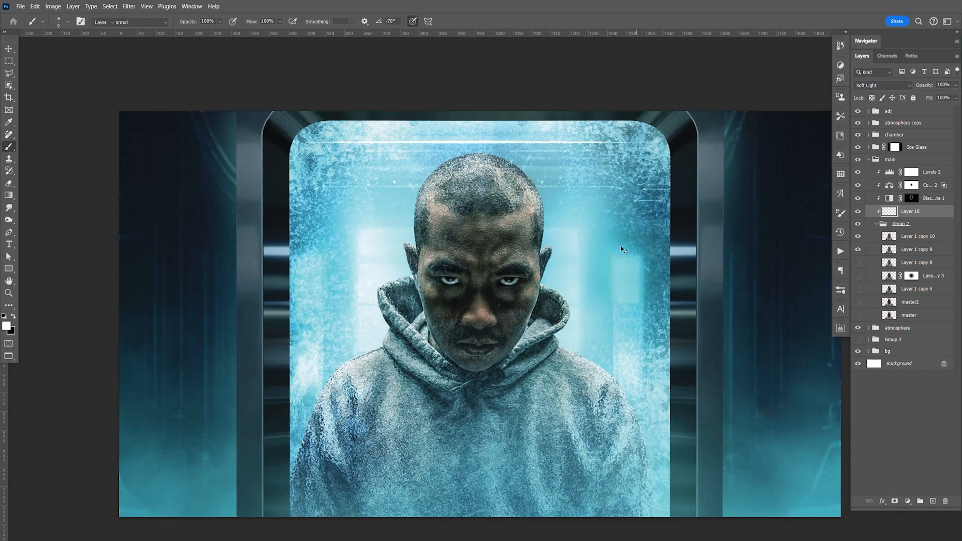
key(space)
drag(959, 86, 924, 98)
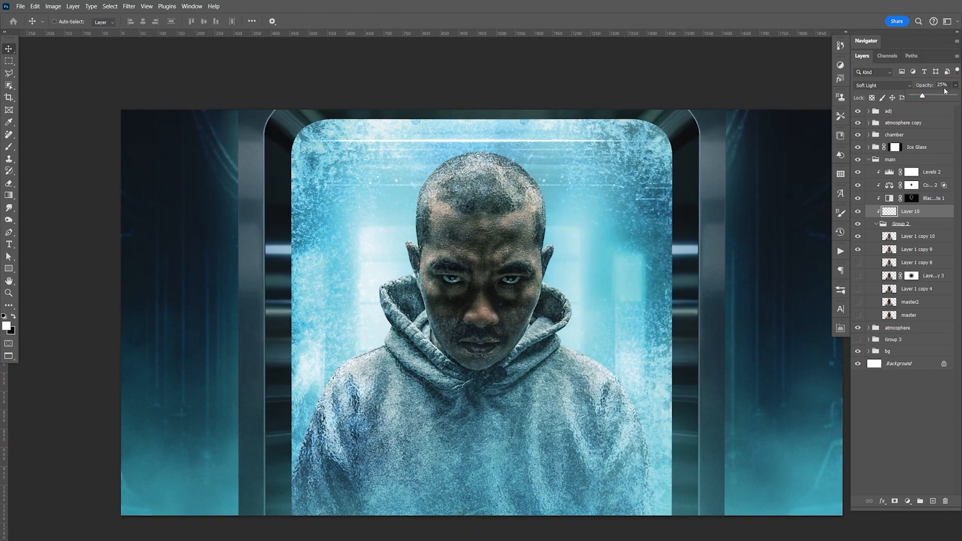
key(ctrl+s)
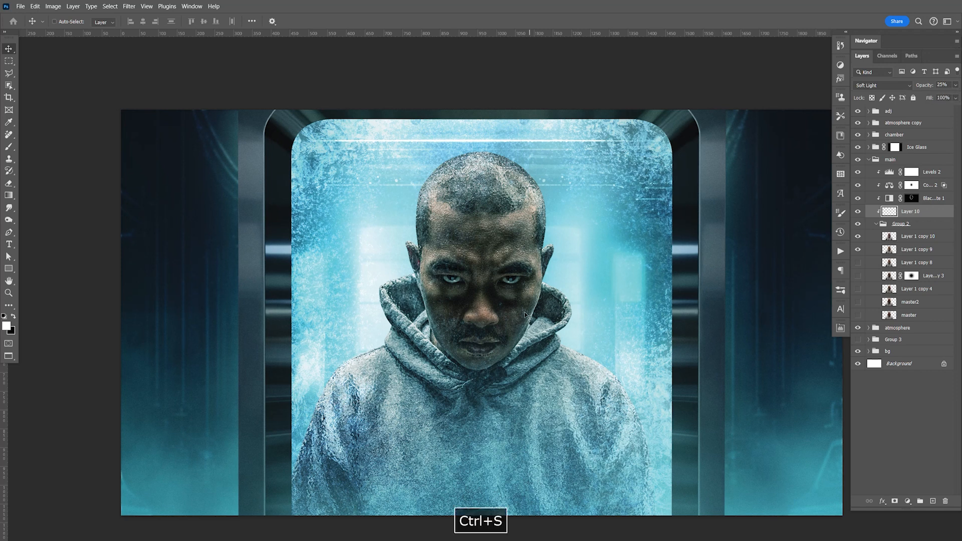
Step: Duplicate Layer 7 from the Ice Glass group and place the copy between the adj and atmosphere copy groups
key(space)
drag(548, 335, 634, 328)
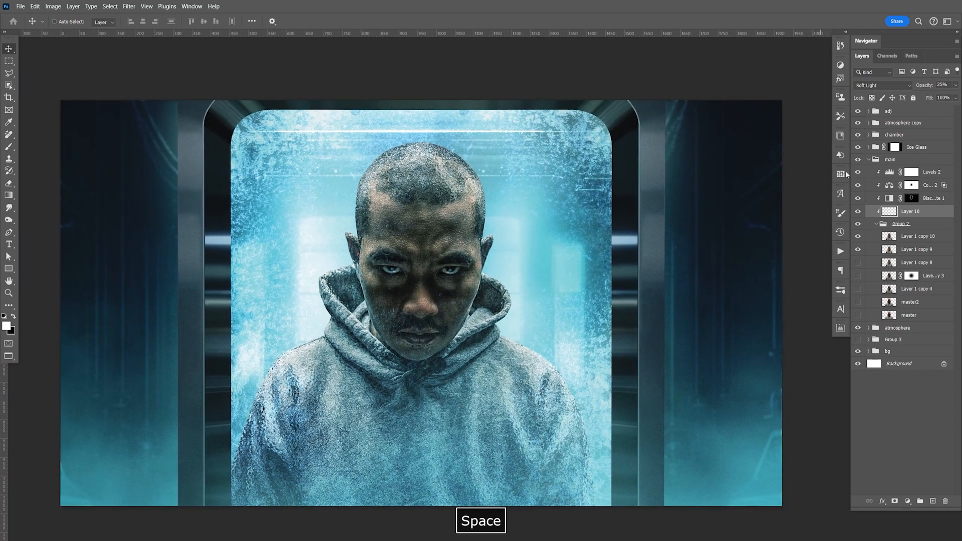
click(869, 159)
click(869, 148)
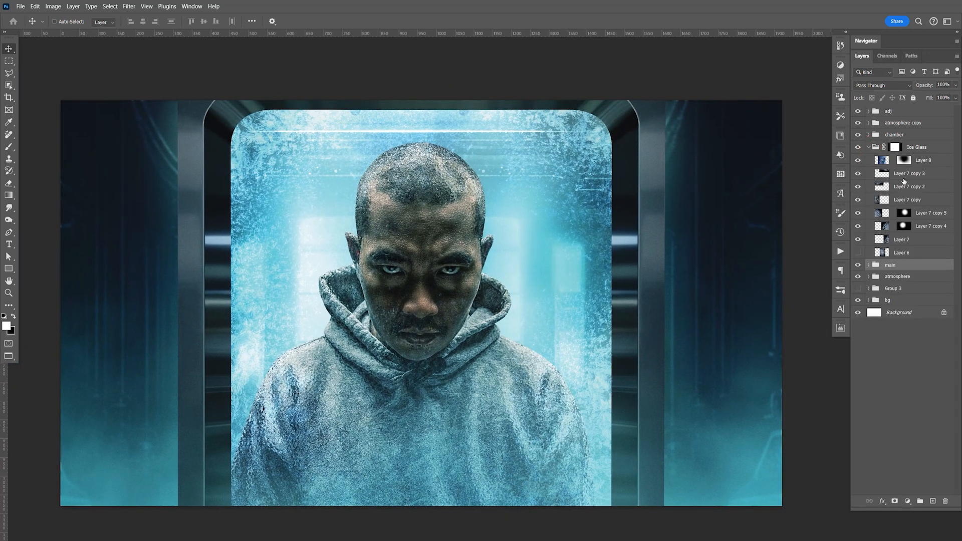
click(912, 245)
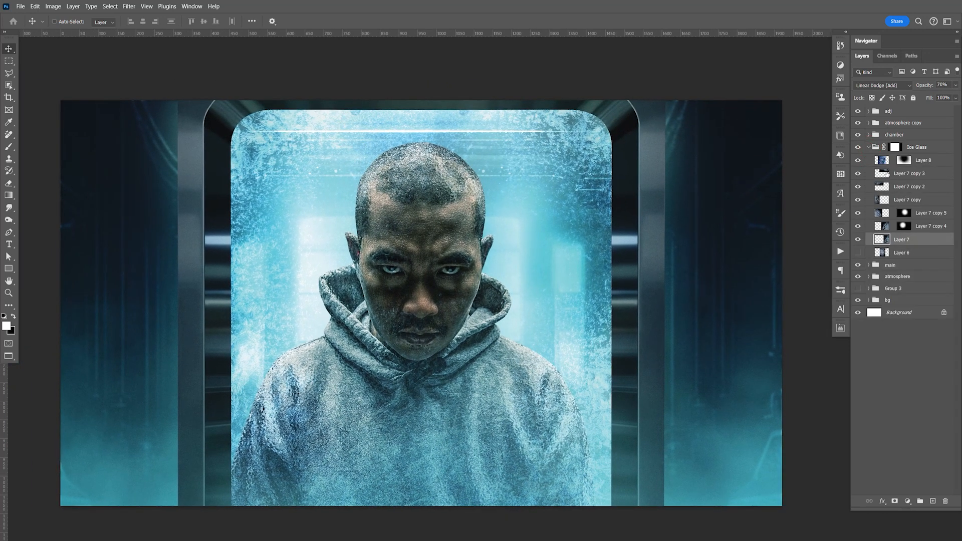
key(ctrl+j)
drag(919, 242, 921, 117)
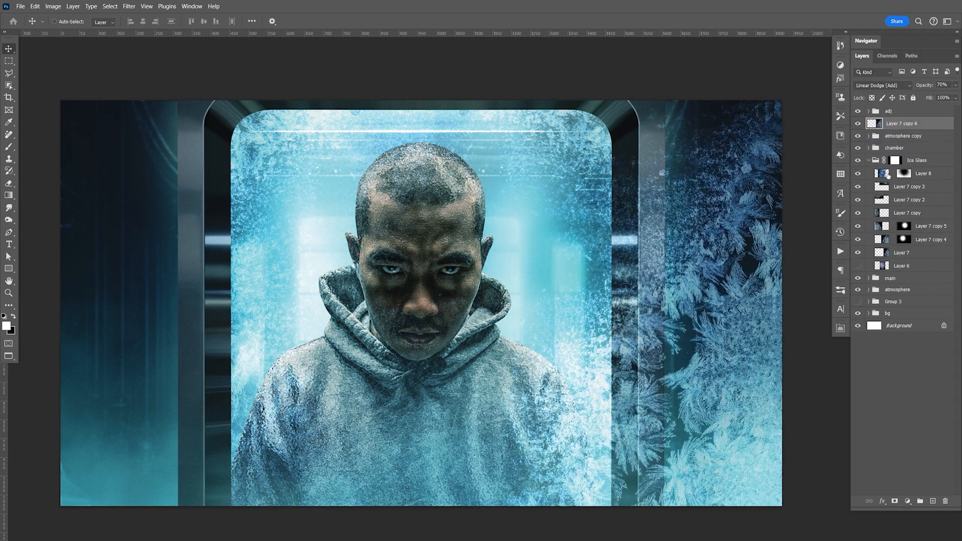
Step: Collapse the Ice Glass group, shift the frost copy outward over the right-hand wall, and start a free transform on it
click(869, 161)
drag(741, 252, 819, 289)
key(space)
drag(749, 289, 643, 226)
key(ctrl+t)
right_click(596, 203)
click(646, 386)
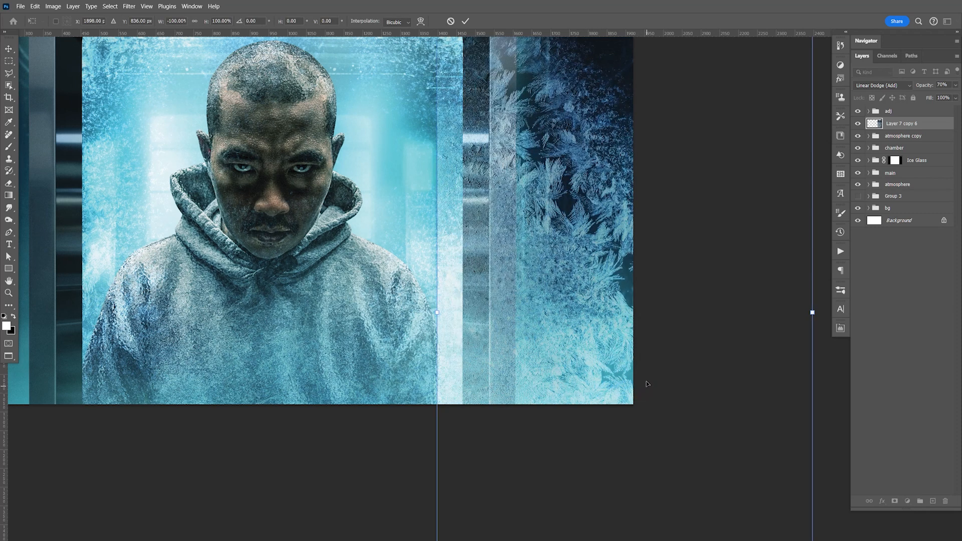
key(ctrl+z)
Step: Flip the frost copy vertically and move it into the upper right corner of the image, over the dark wall
right_click(610, 316)
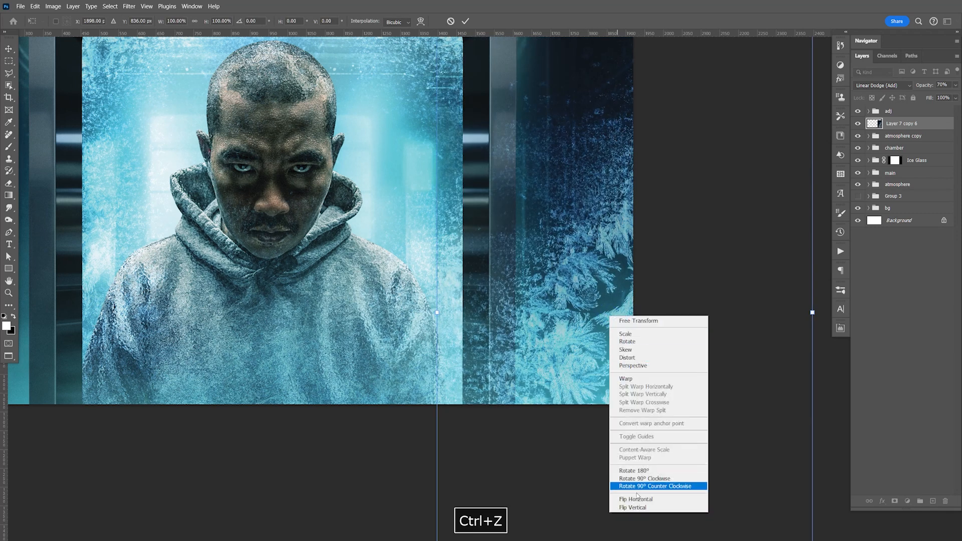
click(642, 508)
key(Return)
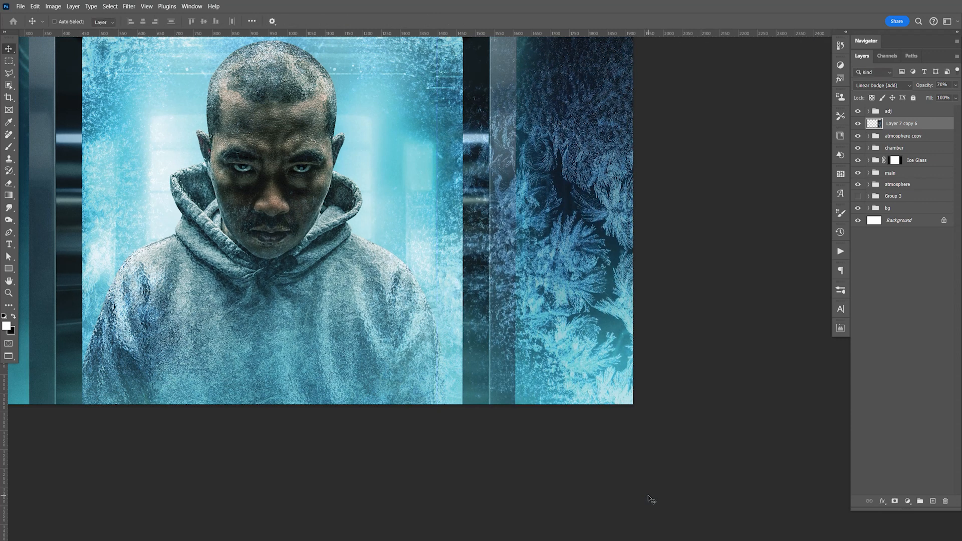
key(space)
drag(643, 245, 700, 425)
drag(699, 401, 722, 193)
drag(717, 297, 814, 154)
key(space)
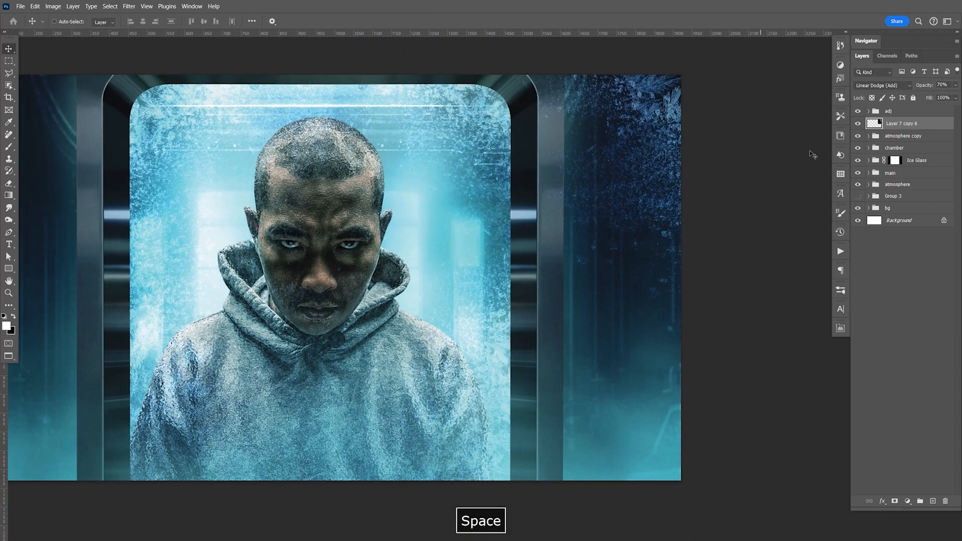
Step: Change the blend mode of the frost copy on the dark wall to Screen
click(881, 86)
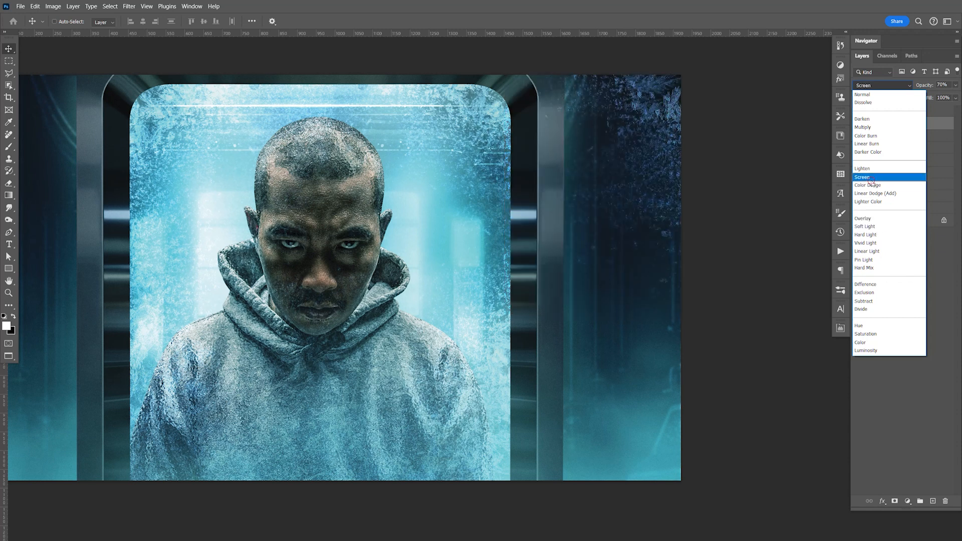
click(870, 178)
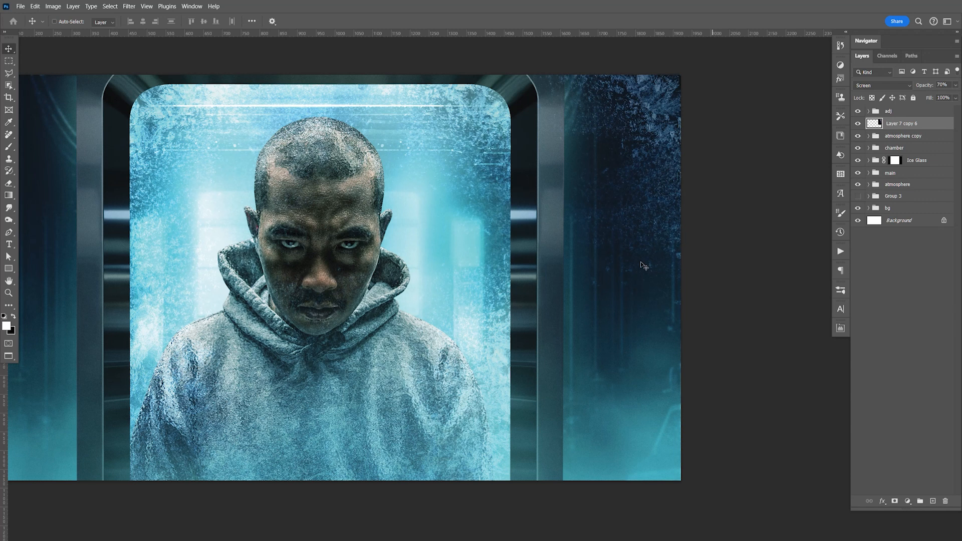
drag(600, 273, 674, 288)
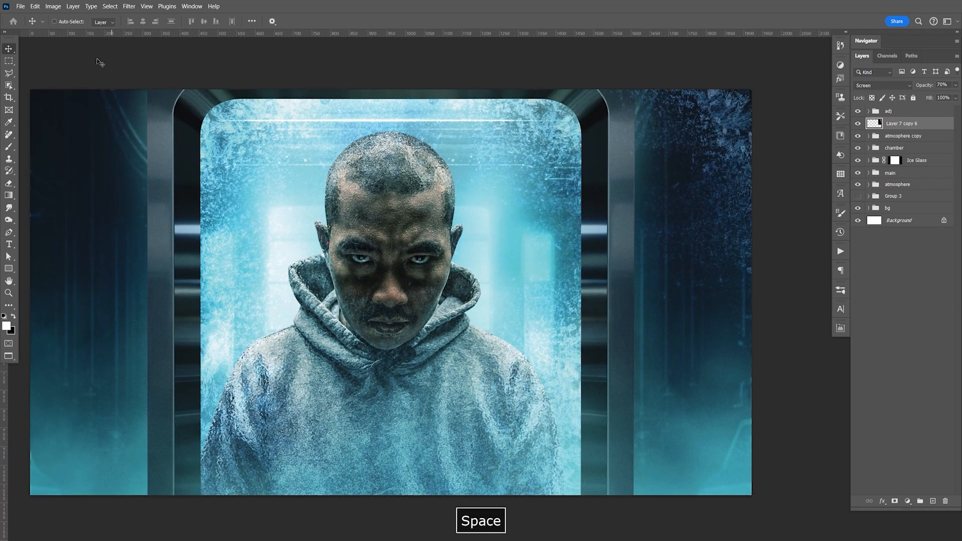
Step: Apply a Gaussian Blur with a radius of 1 pixel to the frost copy on the dark wall
click(130, 6)
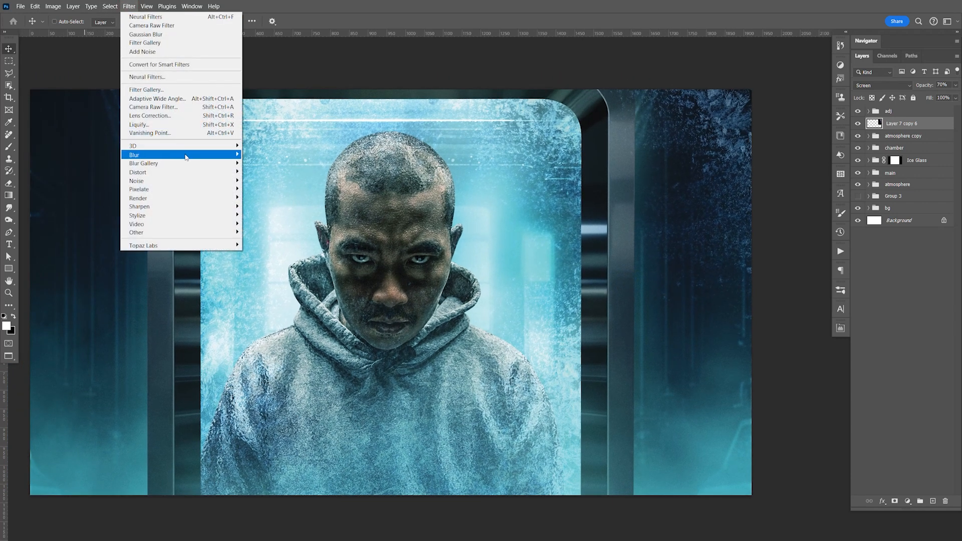
mouse_move(185, 156)
click(273, 190)
drag(730, 350, 717, 355)
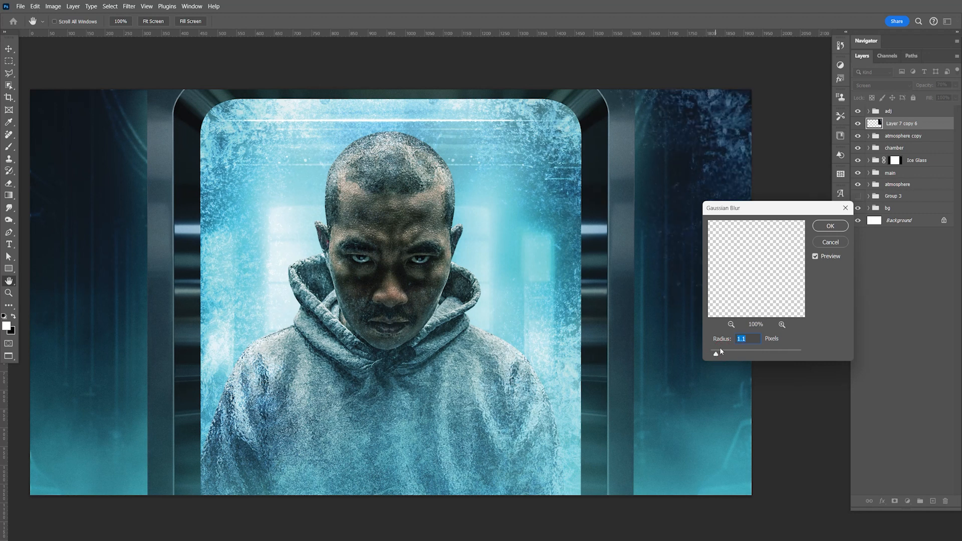
text(2)
text(1)
click(828, 225)
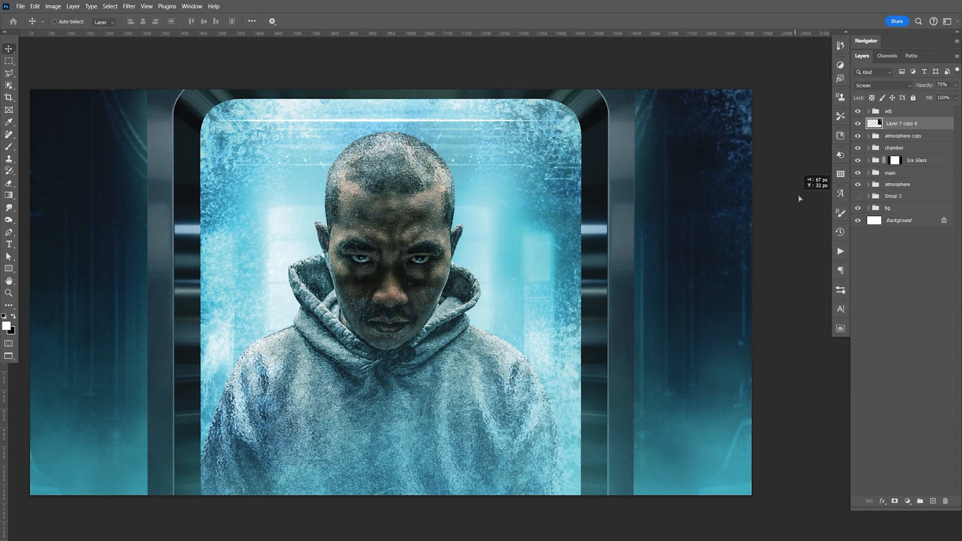
Step: Scale the blurred frost copy up to 134.53% and reposition it over the upper part of the right-hand wall
key(ctrl+minus)
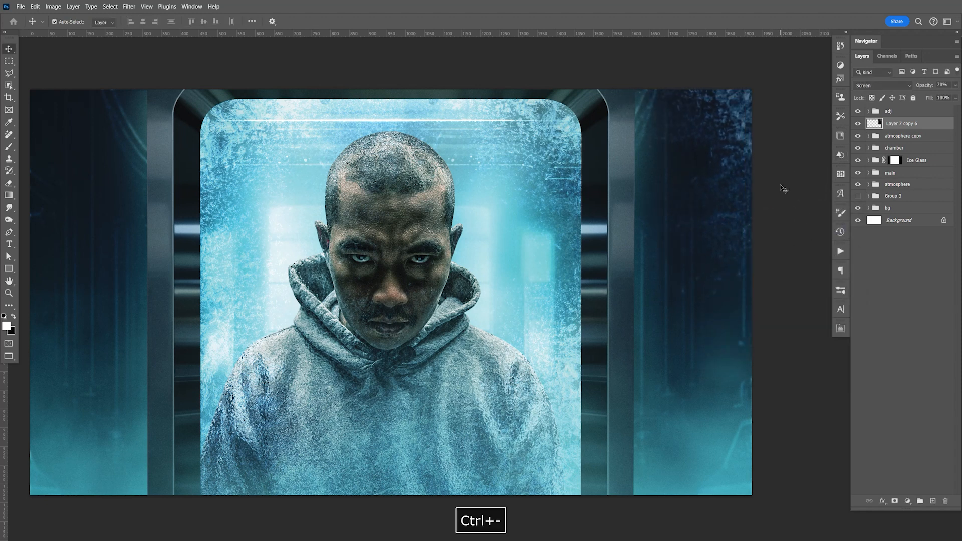
key(ctrl+t)
drag(633, 318, 640, 415)
drag(654, 301, 675, 257)
key(Return)
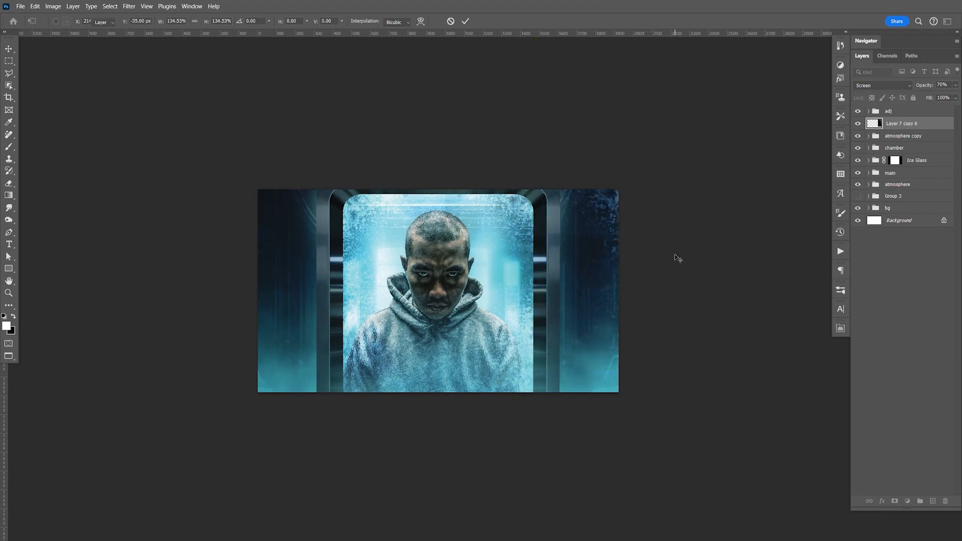
Step: Duplicate the blurred frost layer, flip the duplicate horizontally, and move it over the wall on the opposite side of the chamber
key(ctrl+j)
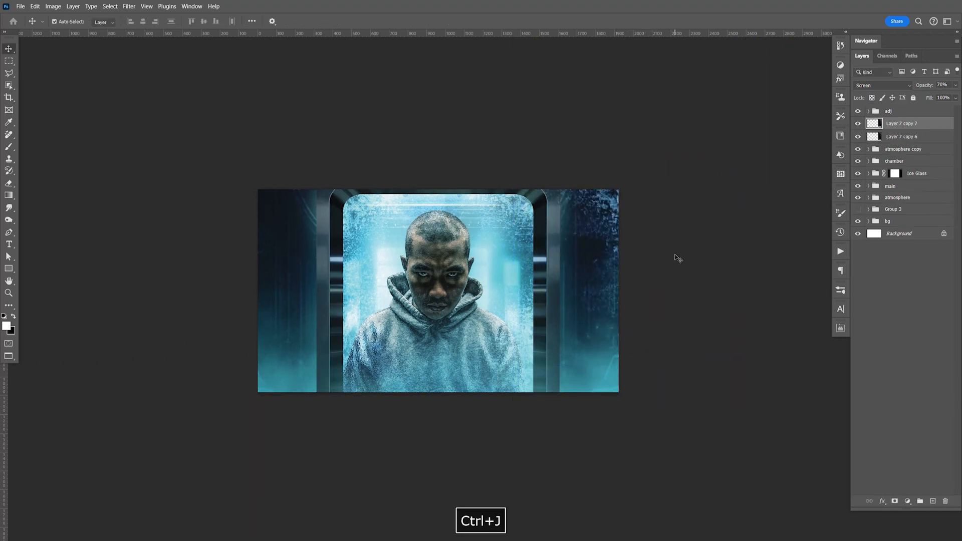
key(ctrl+t)
right_click(591, 214)
click(627, 394)
key(Return)
drag(672, 245, 292, 304)
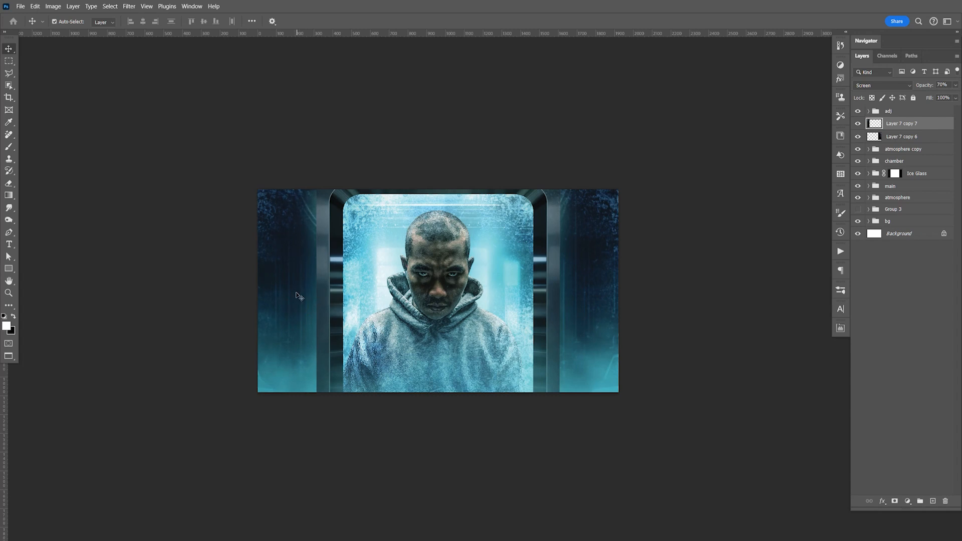
Step: Save the document with the mirrored frost in place on both side walls
key(ctrl+equal)
key(ctrl+equal)
key(ctrl+s)
key(space)
drag(432, 296, 528, 319)
key(ctrl+s)
key(space)
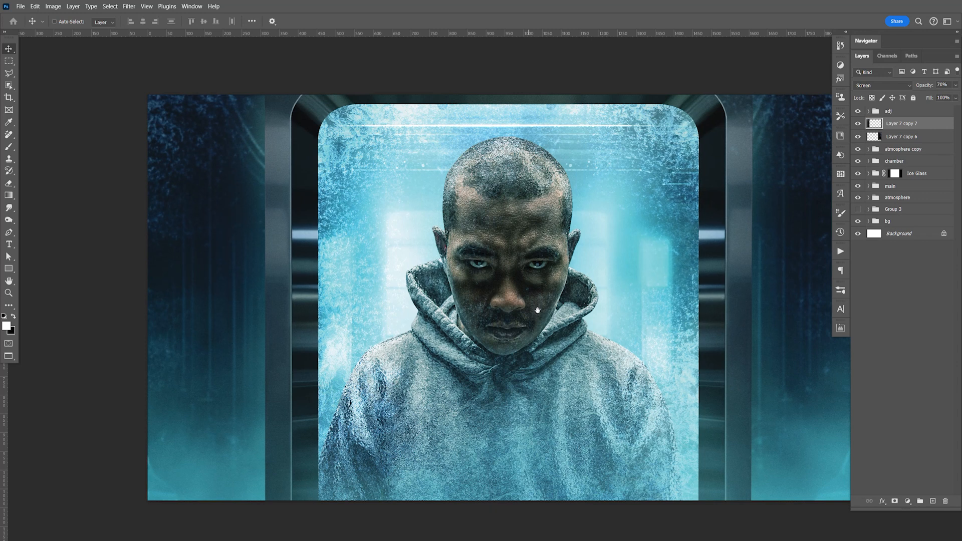
key(space)
drag(548, 263, 504, 261)
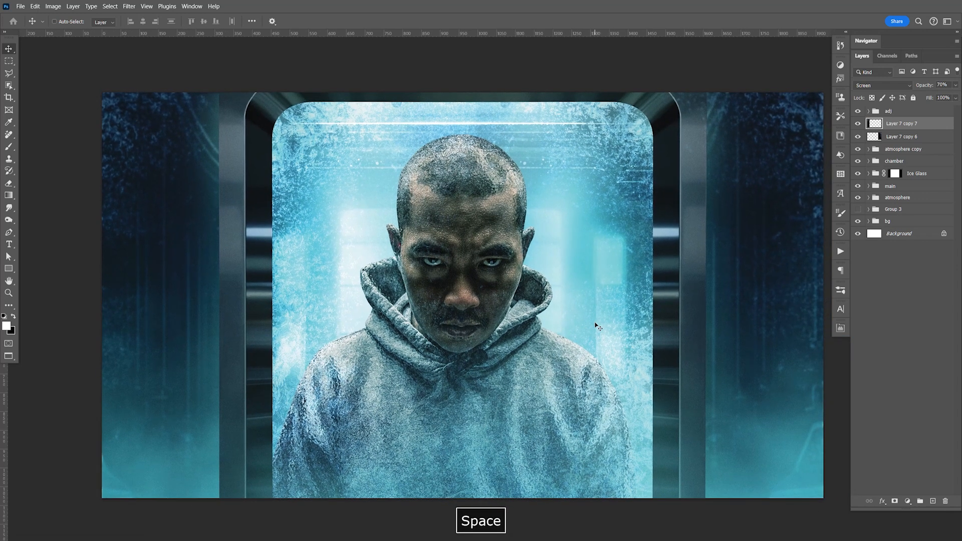
Step: Duplicate Layer 4 copy 2 in the chamber group, hide the original, and stretch the duplicate upward to 103.24% height
key(F9)
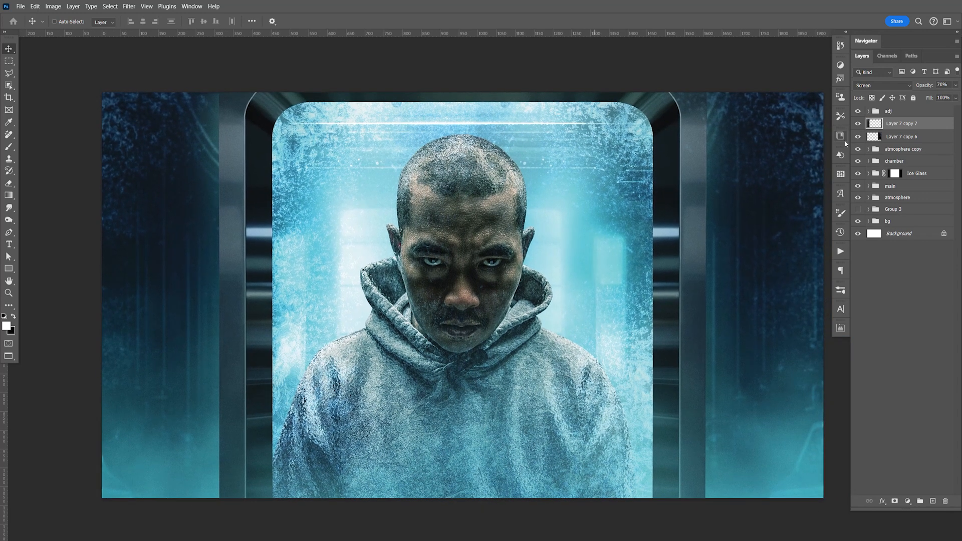
click(869, 162)
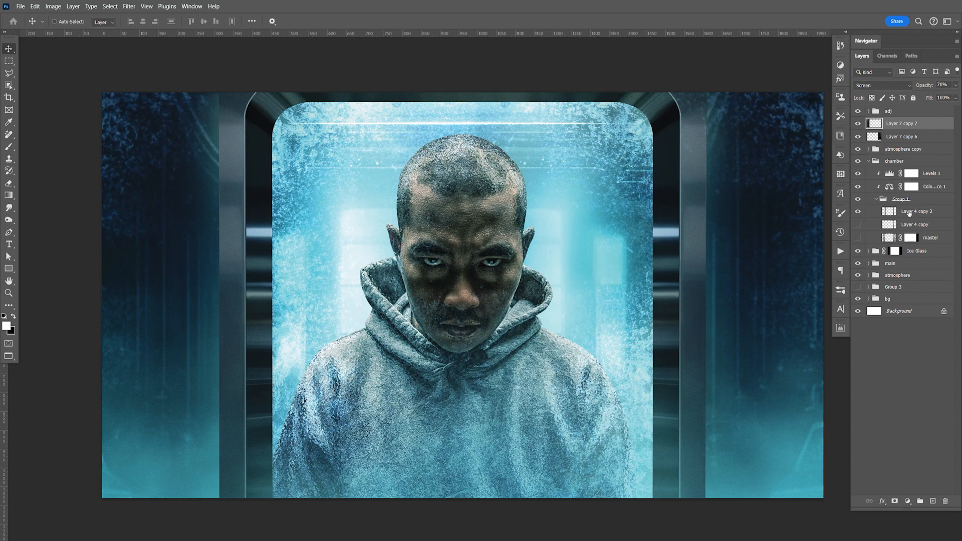
click(909, 213)
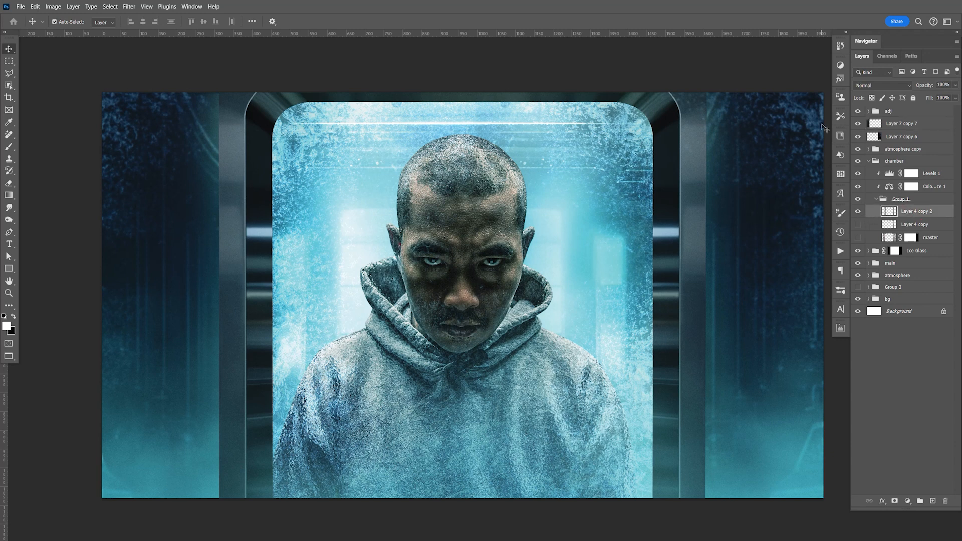
key(ctrl+j)
click(858, 225)
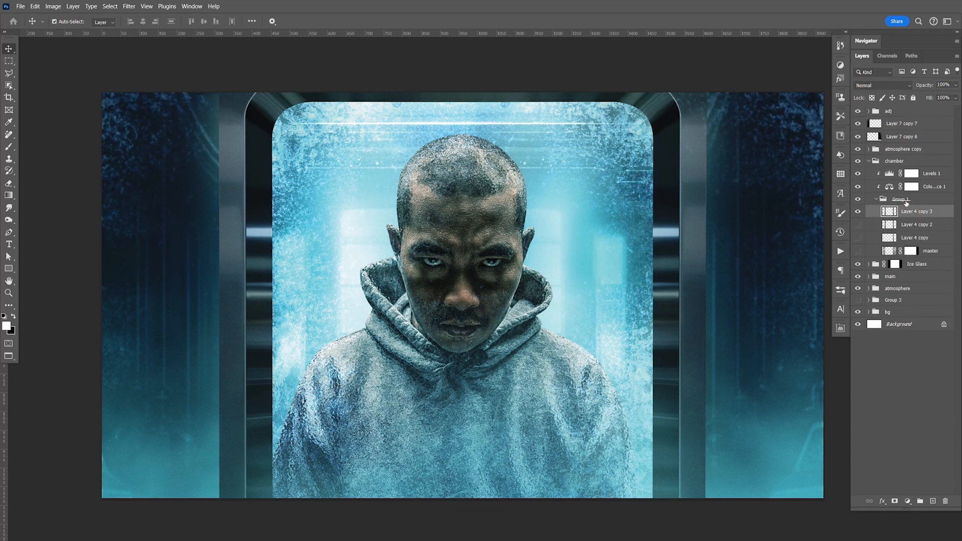
key(ctrl+t)
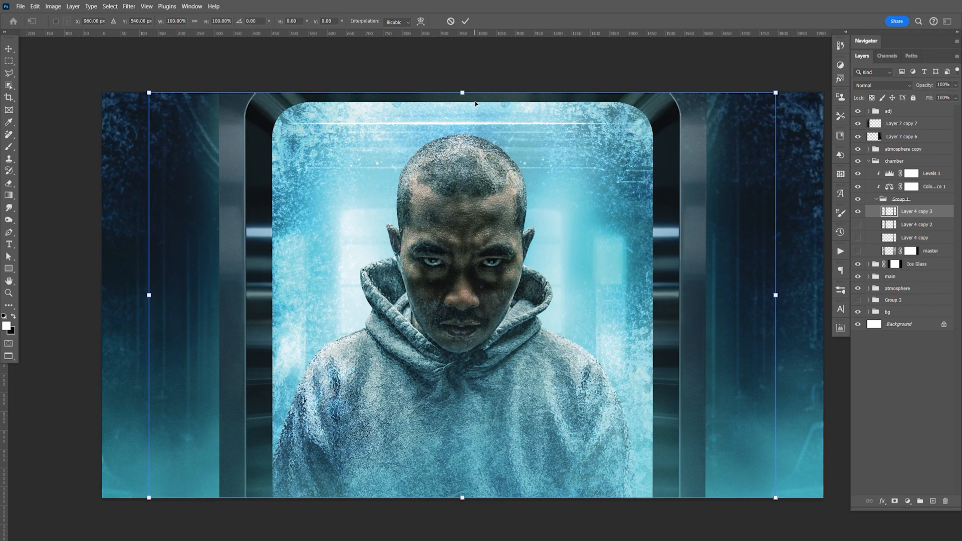
drag(464, 92, 463, 79)
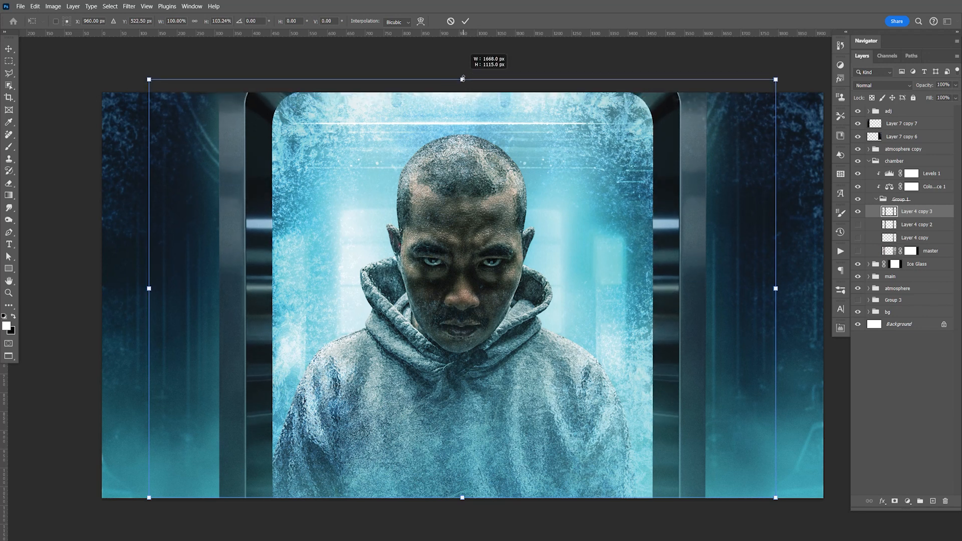
drag(463, 78, 462, 79)
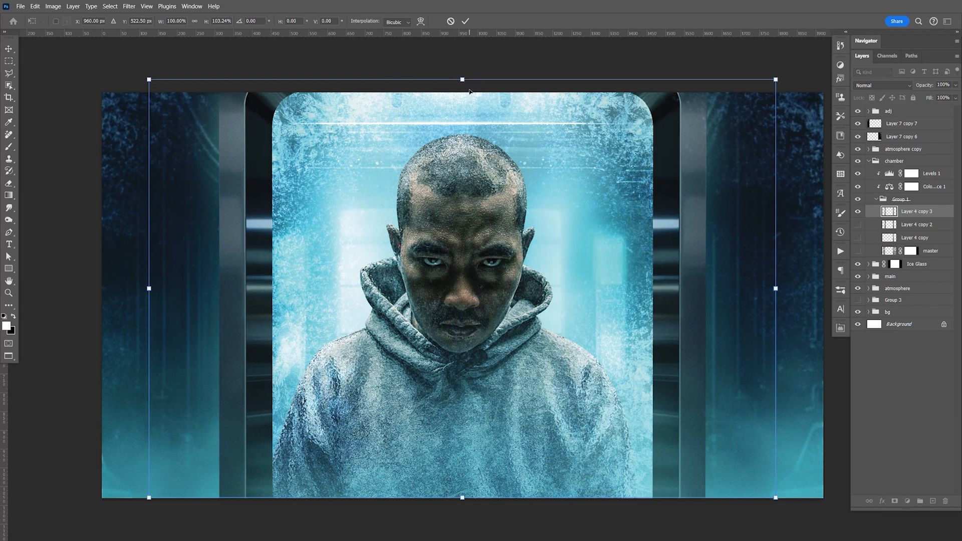
Step: Apply a Perspective transform to the chamber frame, narrowing its bottom with a horizontal skew of about -2.41°
right_click(683, 201)
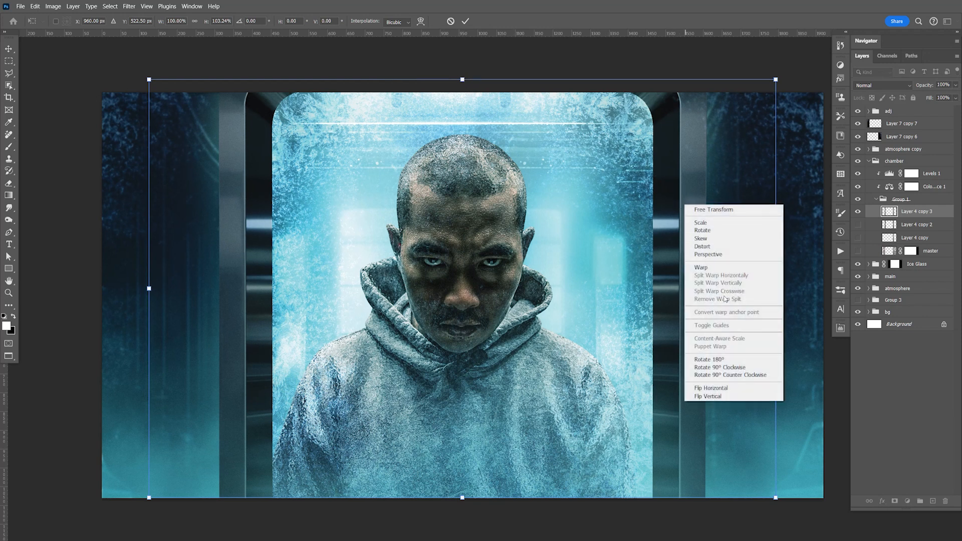
click(724, 255)
drag(776, 497, 758, 516)
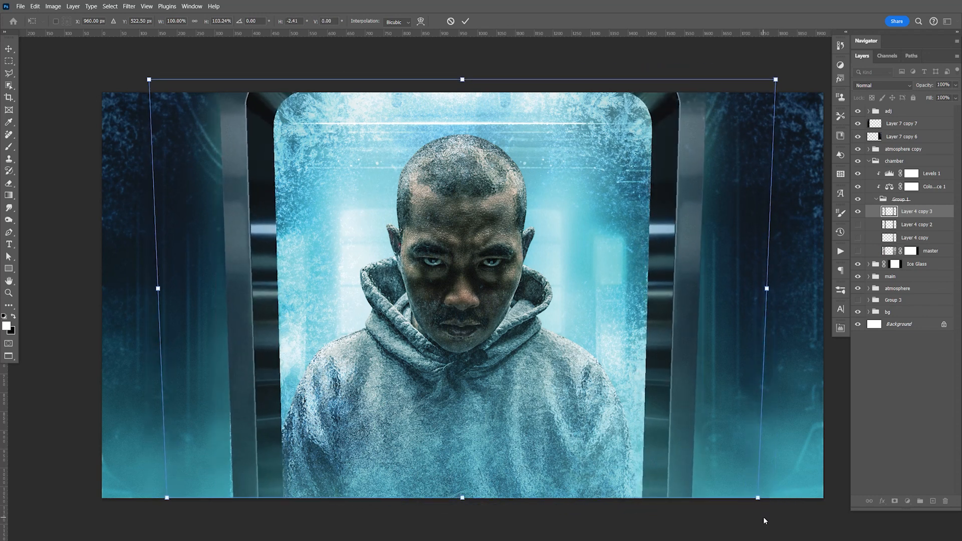
key(Return)
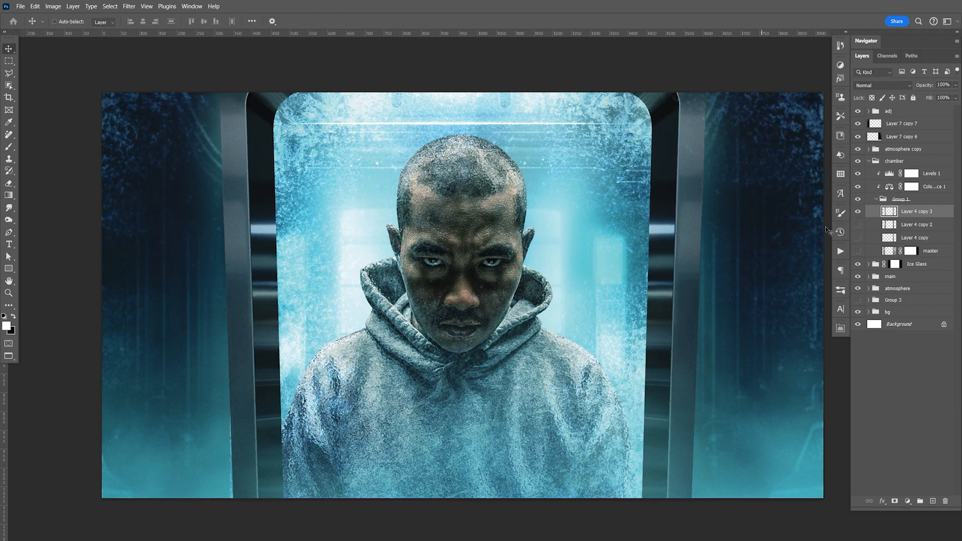
Step: Mask out the Ice Glass group in black along the outer edges of both chamber frame sides, and save the document
click(895, 265)
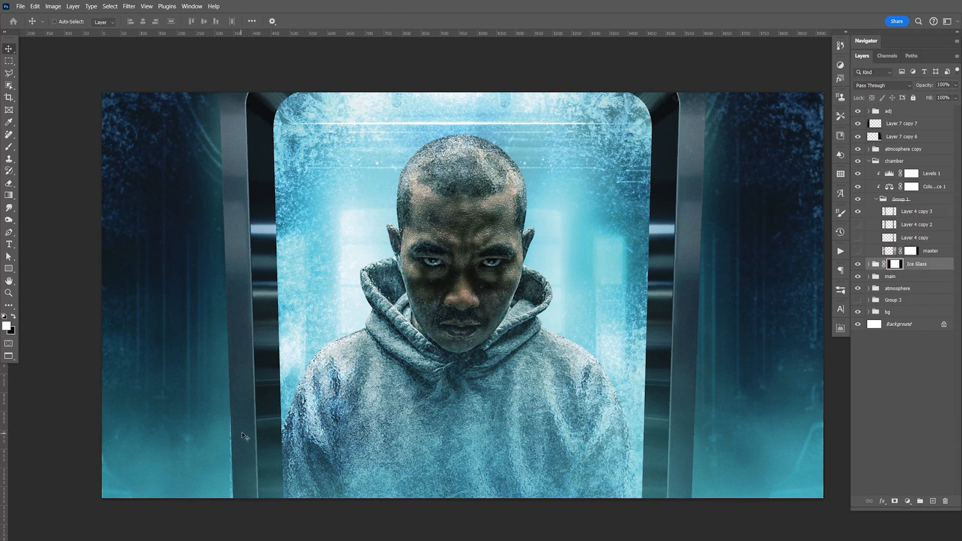
key(b)
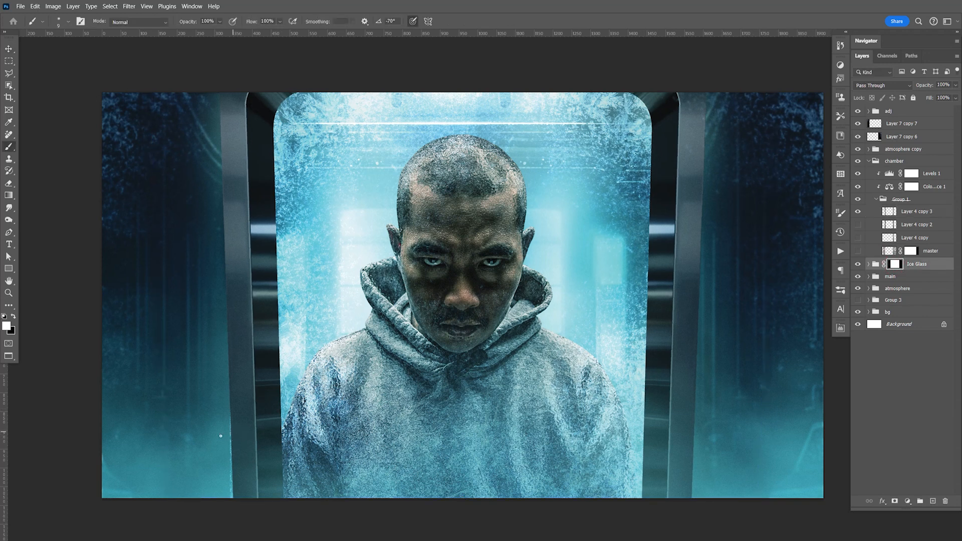
key(x)
key(bracketright)
key(bracketright)
key(bracketright)
key(bracketright)
key(bracketright)
key(bracketright)
key(bracketright)
drag(231, 416, 234, 532)
drag(712, 95, 705, 490)
key(ctrl+s)
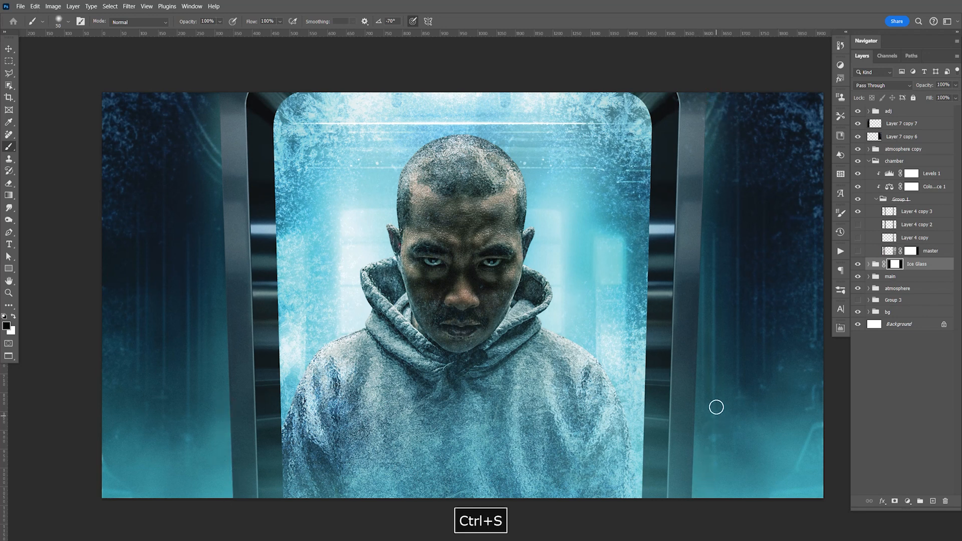
key(v)
key(space)
drag(707, 375, 709, 371)
key(ctrl+s)
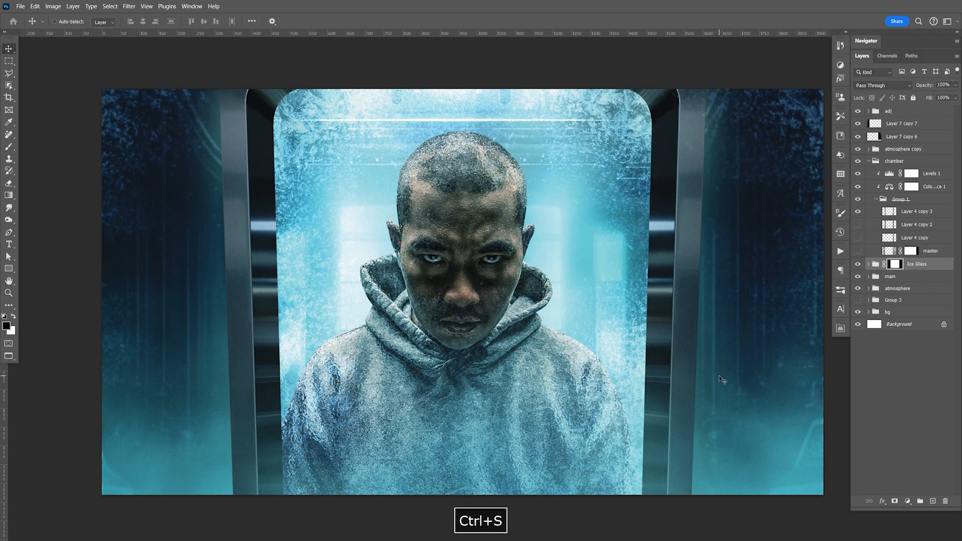
Step: Duplicate the tapered chamber layer and try to patch out the bright inner edge line of its left frame side
click(908, 217)
key(ctrl+j)
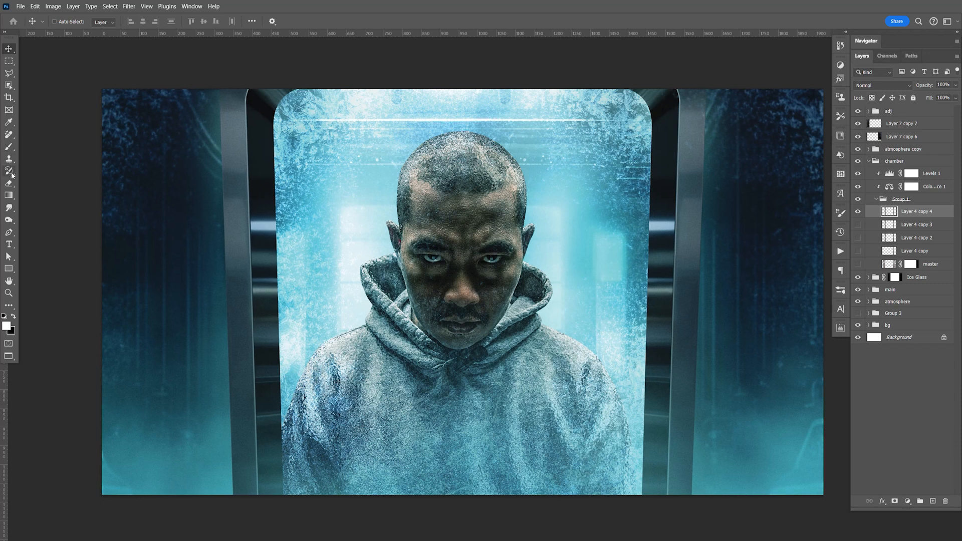
click(17, 136)
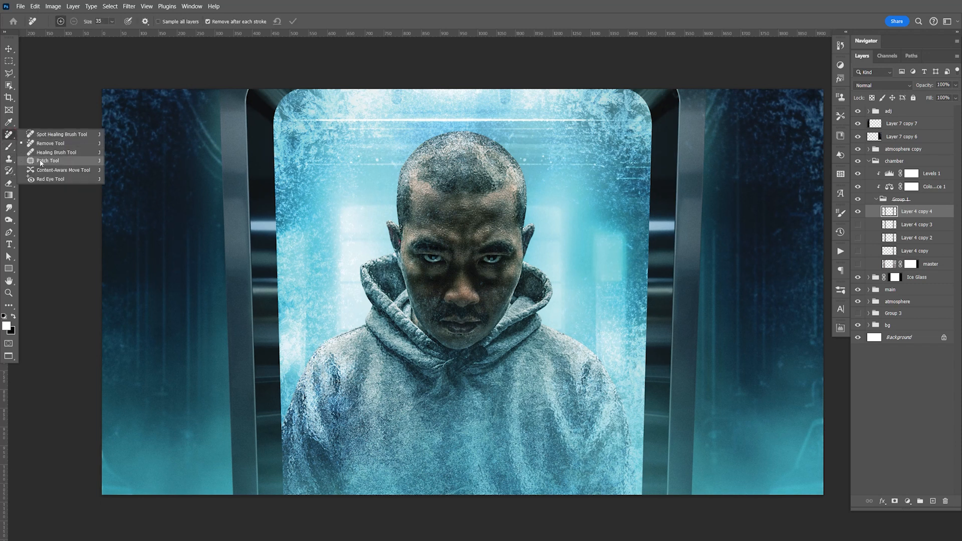
click(48, 161)
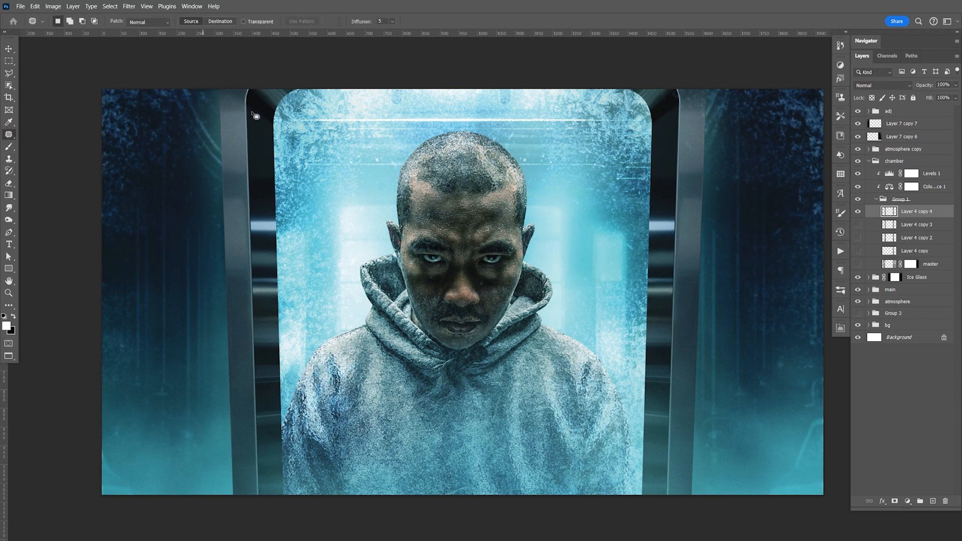
mouse_move(246, 89)
mouse_down()
mouse_move(237, 133)
mouse_move(236, 257)
mouse_move(256, 497)
mouse_move(267, 435)
mouse_move(254, 92)
mouse_up()
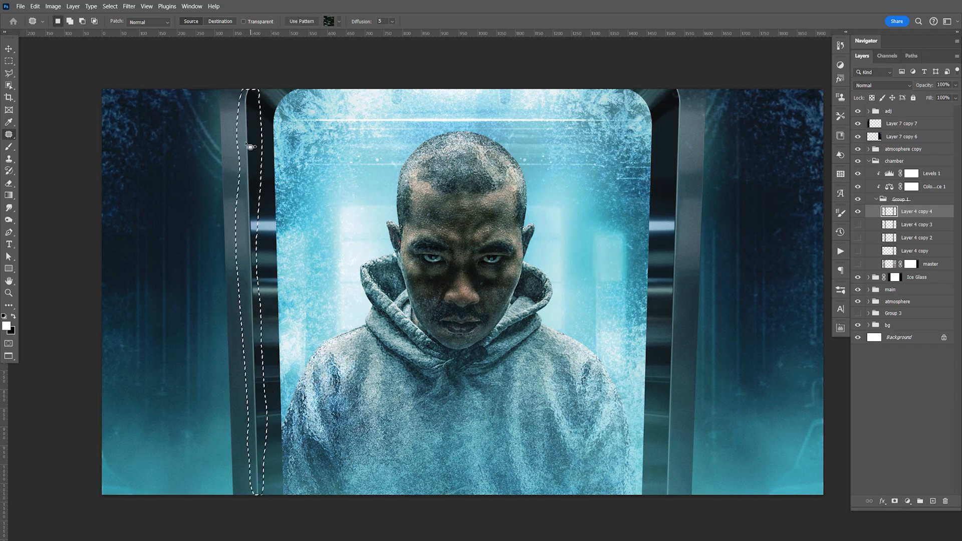
drag(245, 175, 250, 184)
key(ctrl+d)
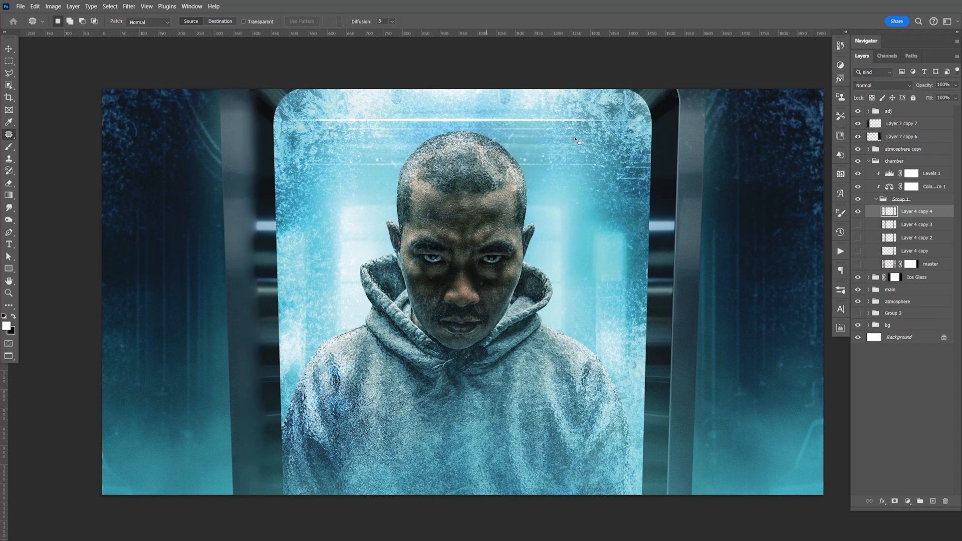
Step: Try to patch out the matching edge line on the right side of the chamber frame
mouse_move(669, 90)
mouse_down()
mouse_move(653, 472)
mouse_move(654, 495)
mouse_move(666, 499)
mouse_move(679, 483)
mouse_move(688, 349)
mouse_move(678, 92)
mouse_up()
drag(680, 146, 664, 148)
key(ctrl+d)
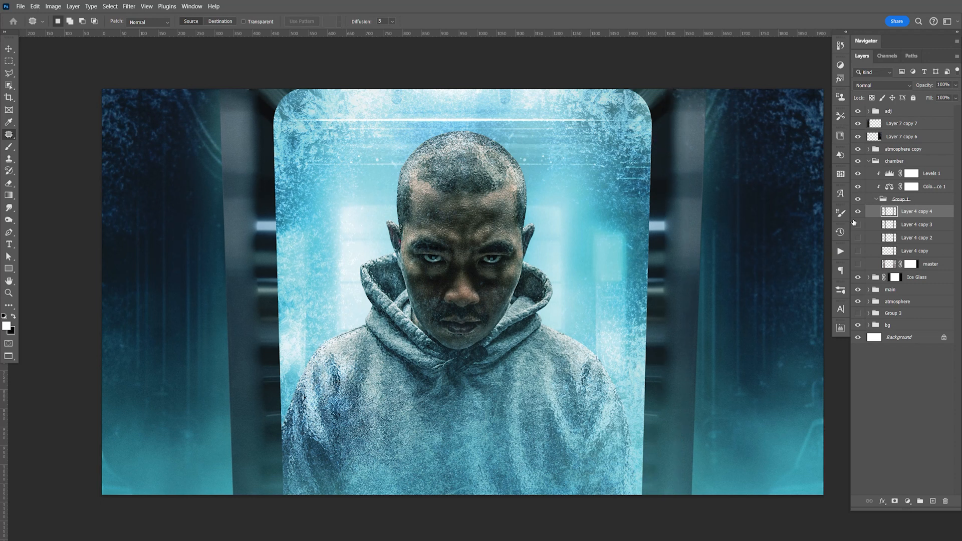
Step: Compare the patched chamber layer with the unpatched one, fade it to 0% opacity, delete it, and save the document
click(859, 212)
click(858, 212)
mouse_move(958, 86)
mouse_down()
mouse_move(917, 95)
mouse_move(954, 102)
mouse_up()
drag(897, 107, 908, 109)
click(935, 212)
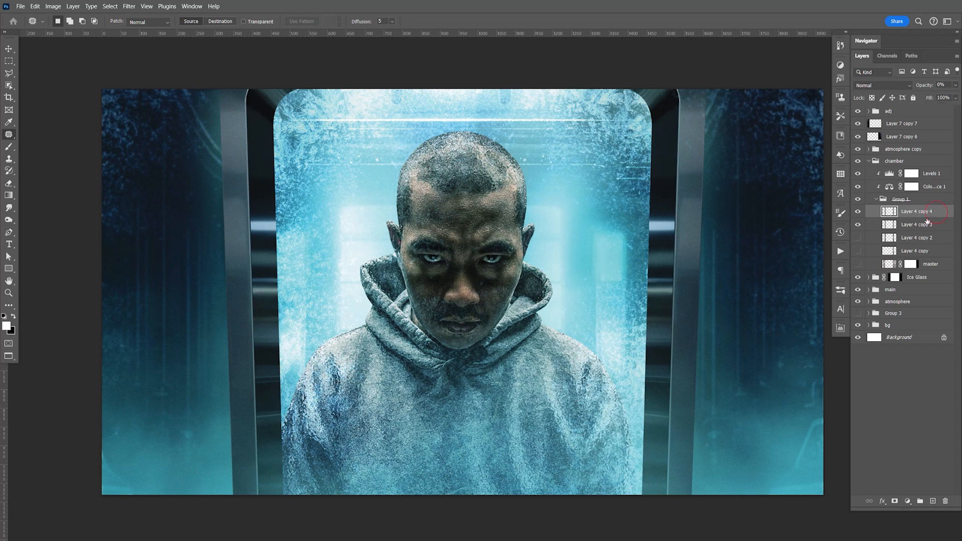
key(Delete)
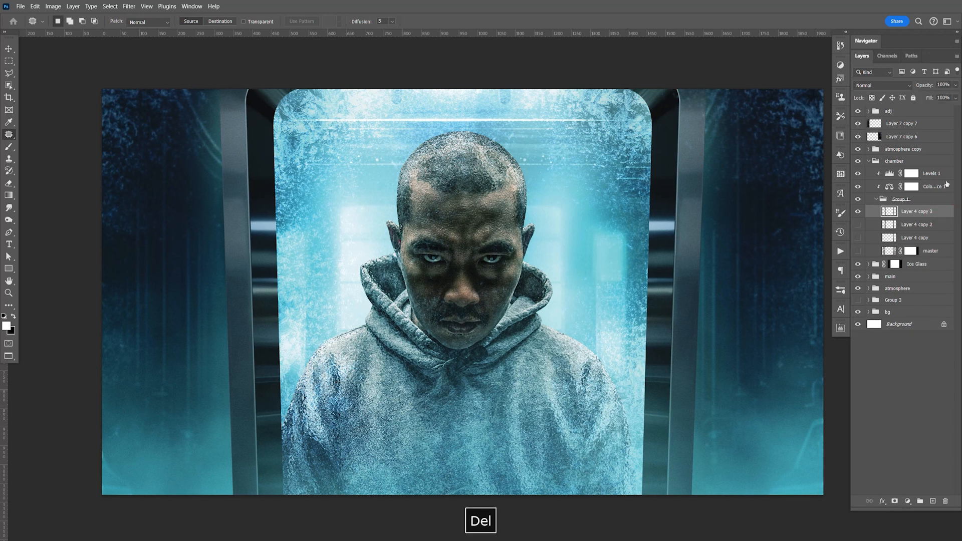
key(ctrl+s)
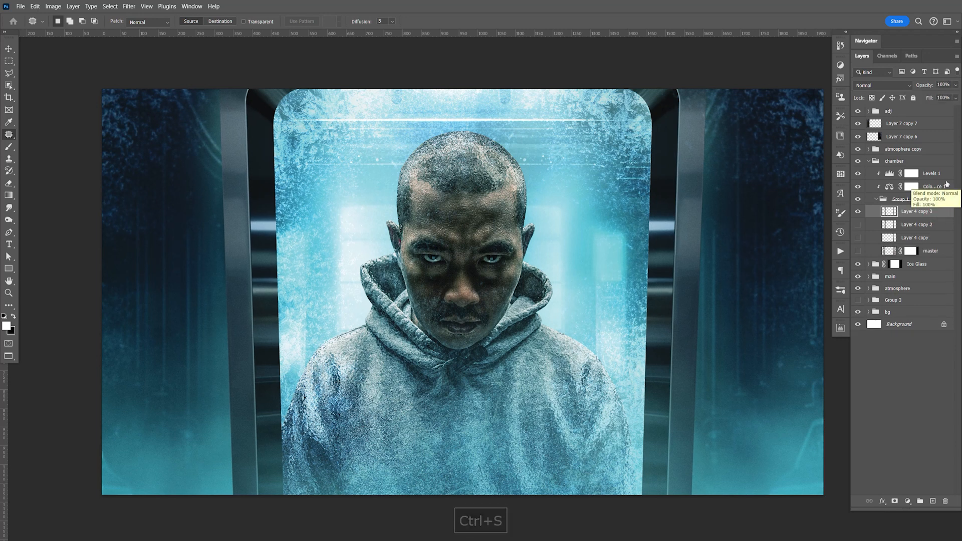
Step: Collapse the chamber group and add a new empty layer above bg copy 2 inside the bg group
key(F9)
click(870, 161)
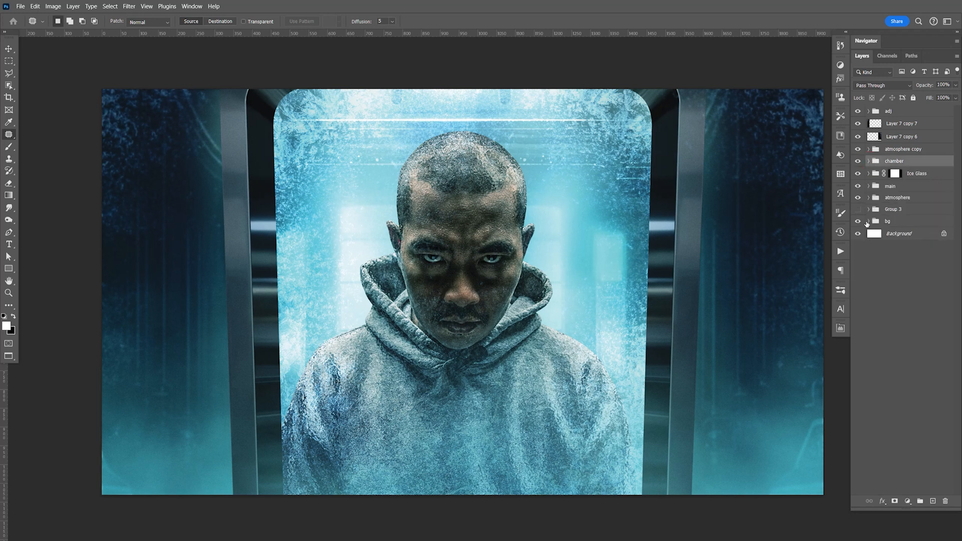
click(869, 222)
click(877, 247)
click(921, 236)
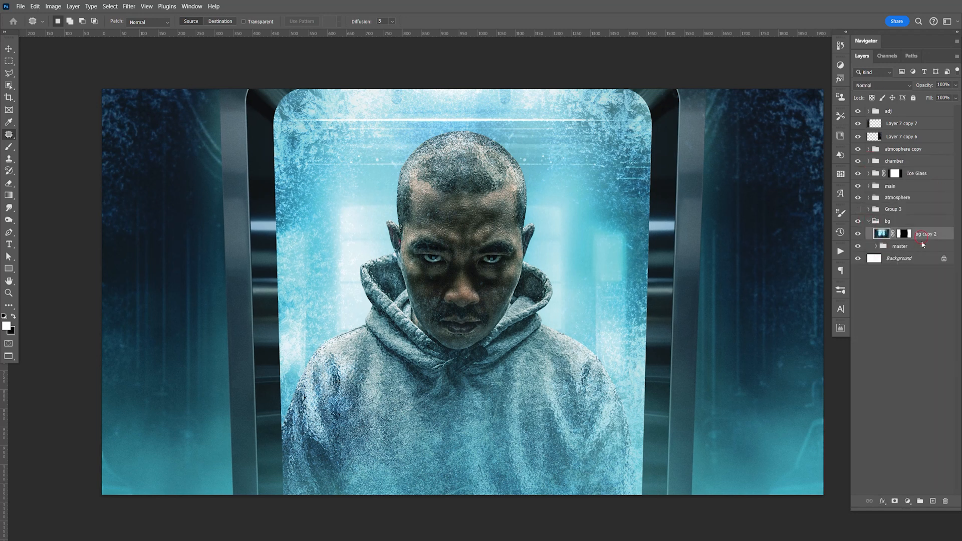
click(934, 502)
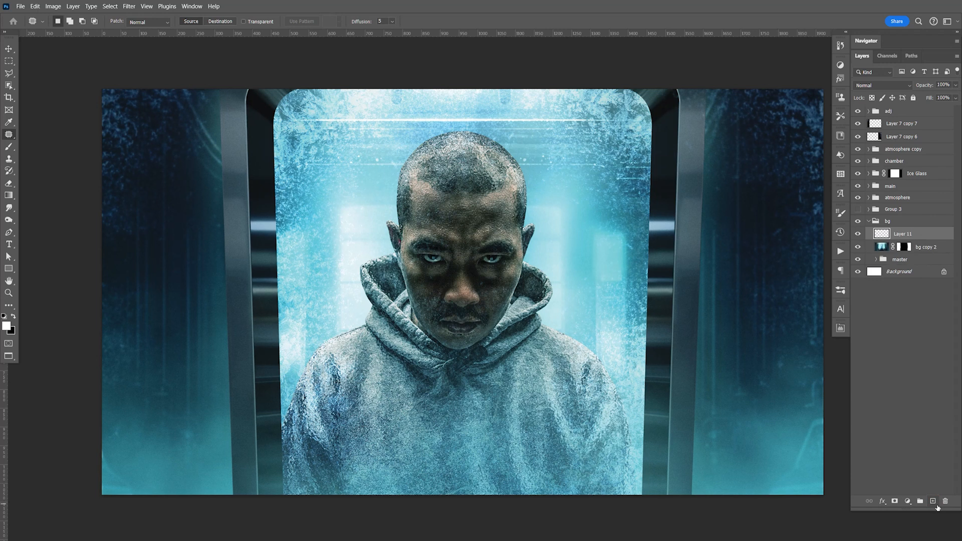
Step: Paint soft black shading on the new layer behind the man's torso and shoulders with a brush enlarged to 800
key(b)
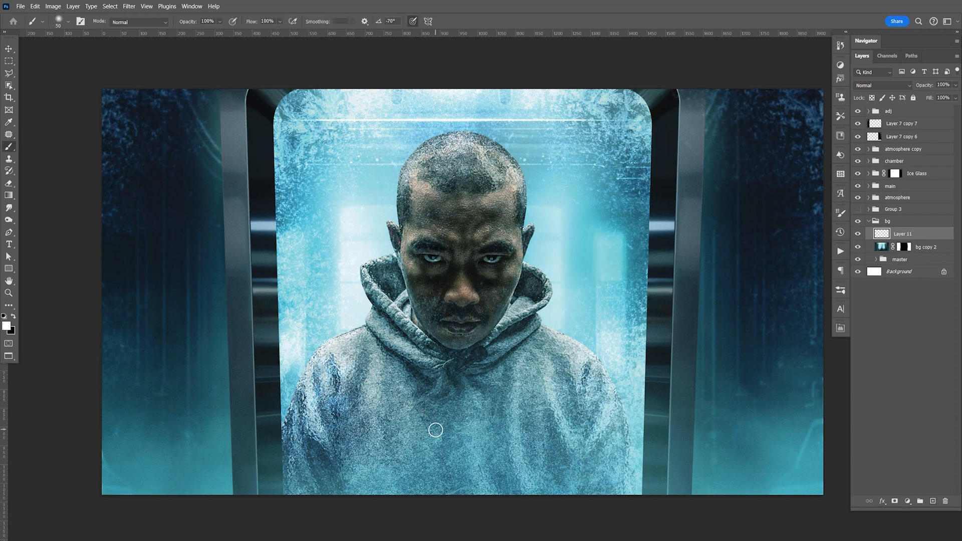
key(x)
key(bracketright)
key(bracketright)
key(bracketright)
key(bracketright)
key(bracketright)
key(bracketright)
key(bracketright)
key(bracketright)
key(bracketright)
key(bracketright)
key(bracketright)
key(bracketright)
key(bracketright)
key(bracketright)
key(bracketright)
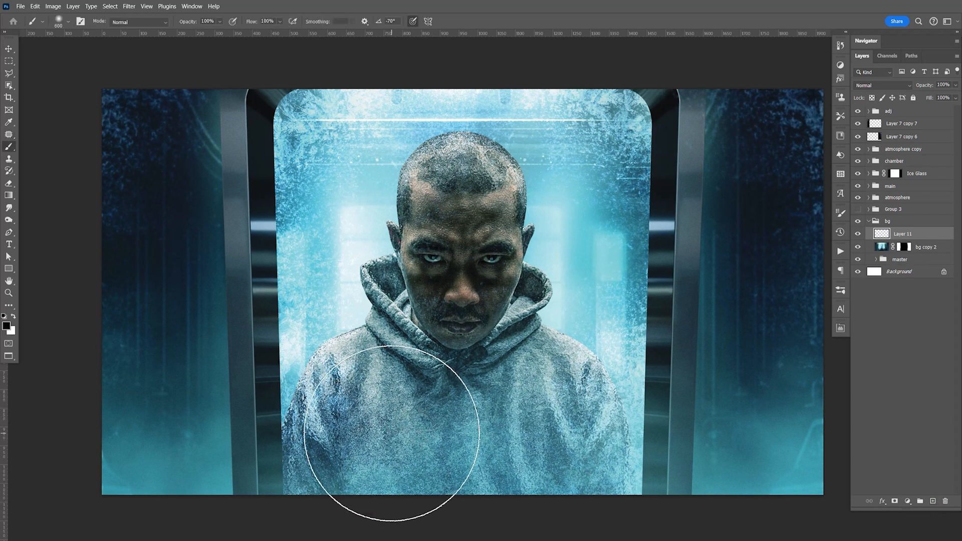
click(391, 430)
click(394, 430)
click(395, 430)
click(395, 429)
click(395, 430)
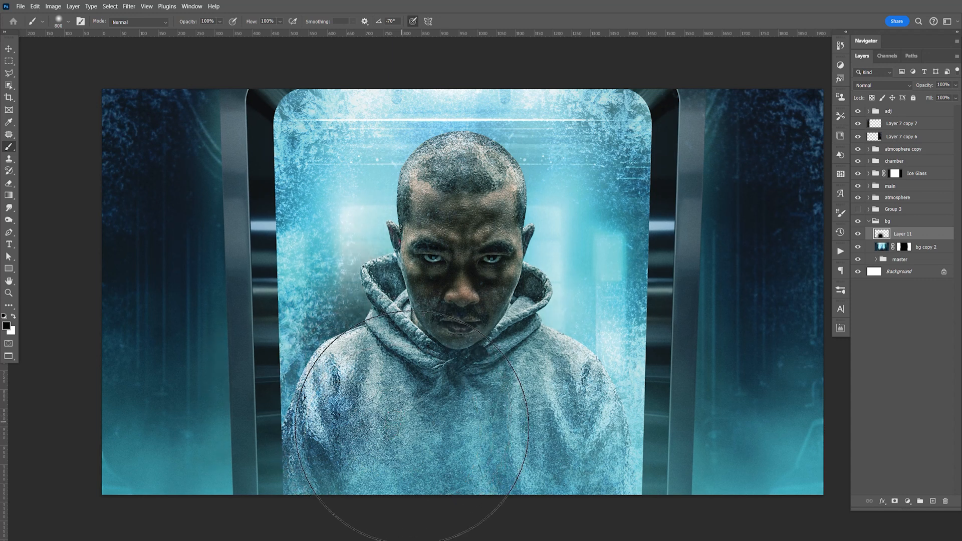
mouse_move(455, 430)
mouse_down()
mouse_move(528, 427)
mouse_move(534, 414)
mouse_up()
click(535, 414)
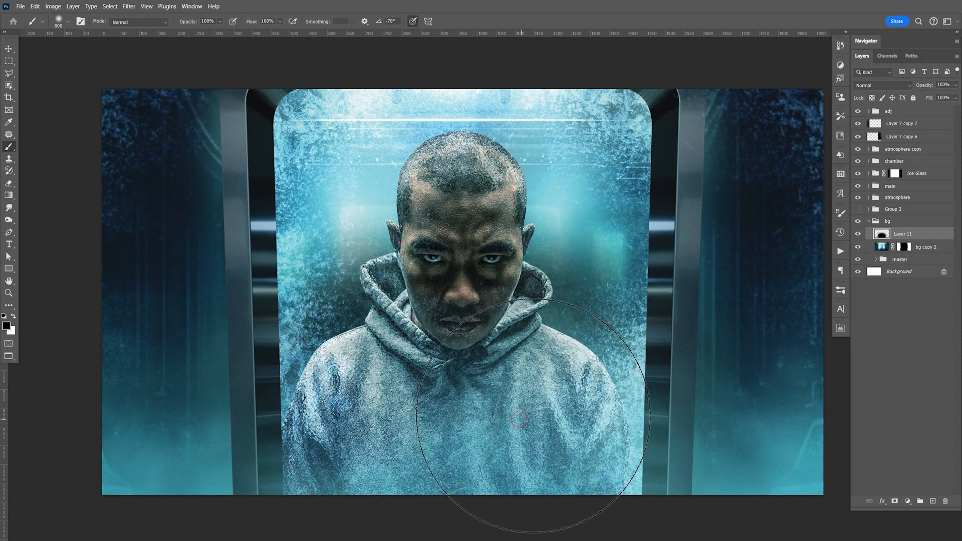
Step: Erase the upper part of the black shading around the head with a soft 700 eraser, and save the document
key(e)
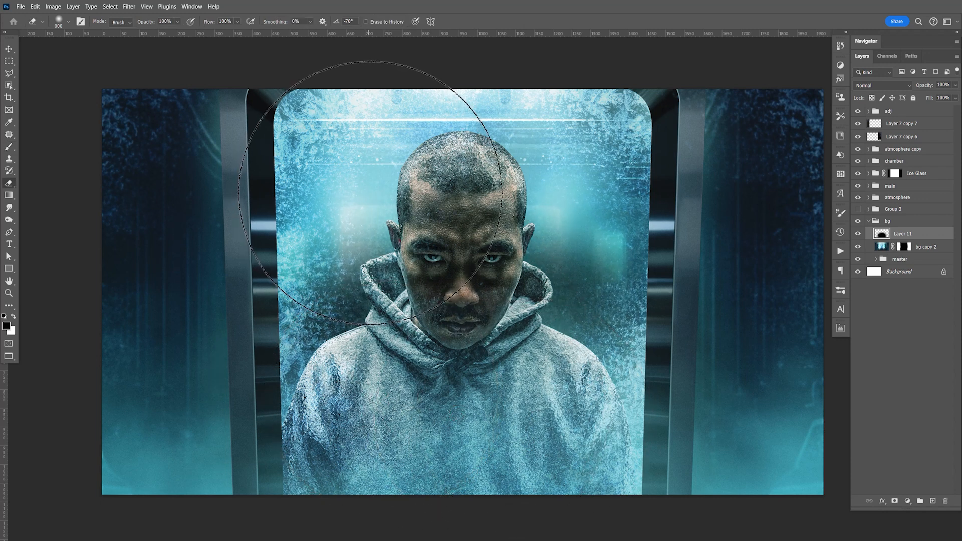
key(bracketleft)
key(bracketleft)
mouse_move(348, 183)
mouse_down()
mouse_move(327, 172)
mouse_move(346, 189)
mouse_move(344, 155)
mouse_move(515, 161)
mouse_move(585, 182)
mouse_move(500, 196)
mouse_up()
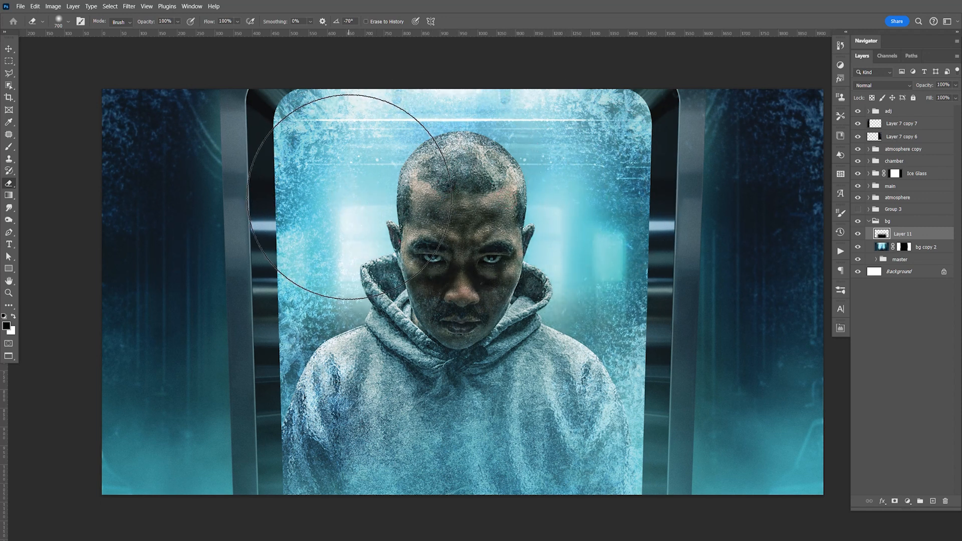
key(ctrl+s)
Step: Compare the background with and without the black shading by switching its layer's visibility, and delete the layer
key(v)
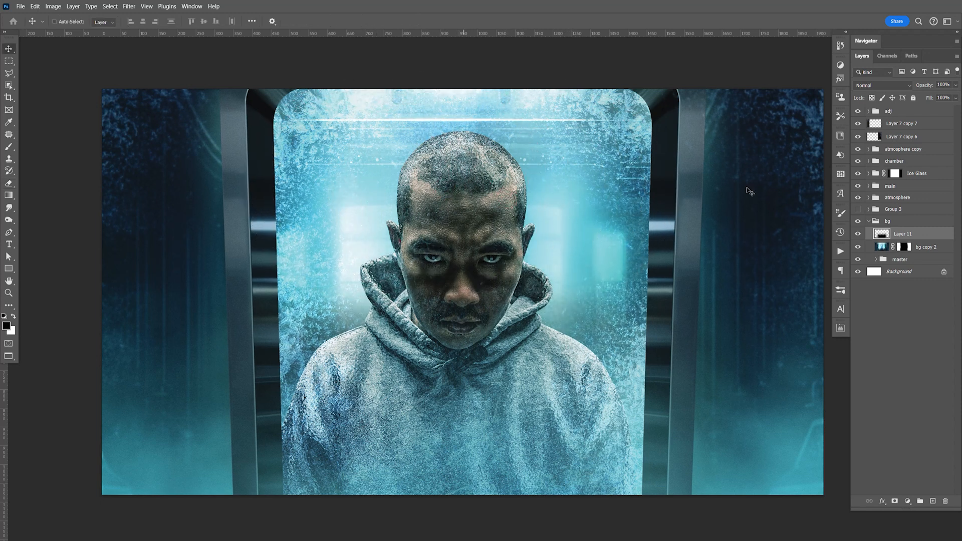
click(859, 235)
click(859, 234)
click(858, 234)
click(858, 234)
click(859, 235)
click(858, 235)
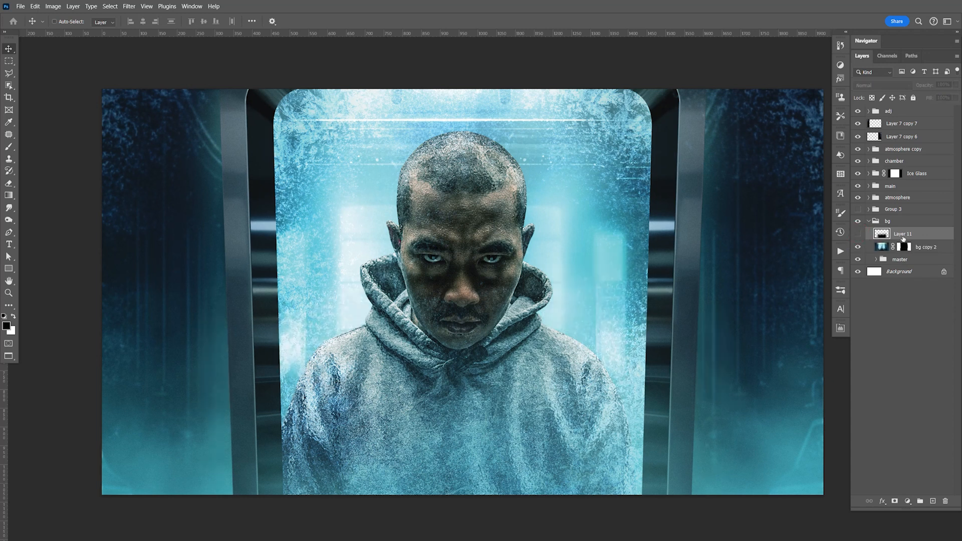
key(Delete)
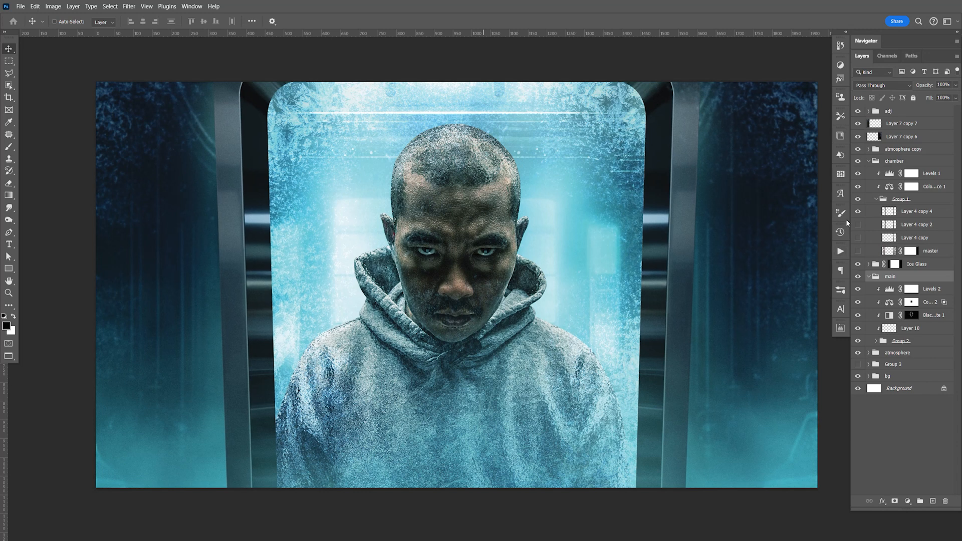
Step: Duplicate Layer 4 copy 4 and widen the original beneath it symmetrically to about 111% of its width
click(922, 213)
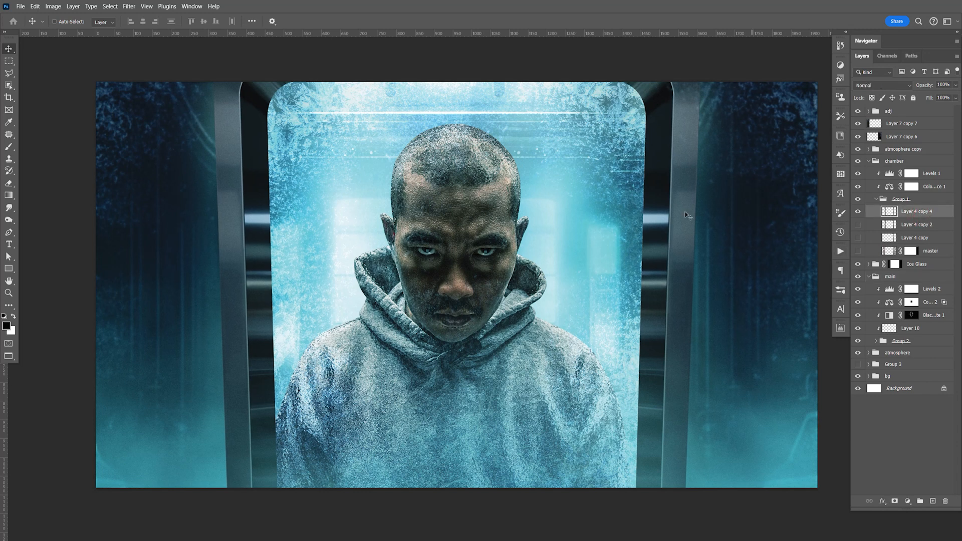
key(ctrl+j)
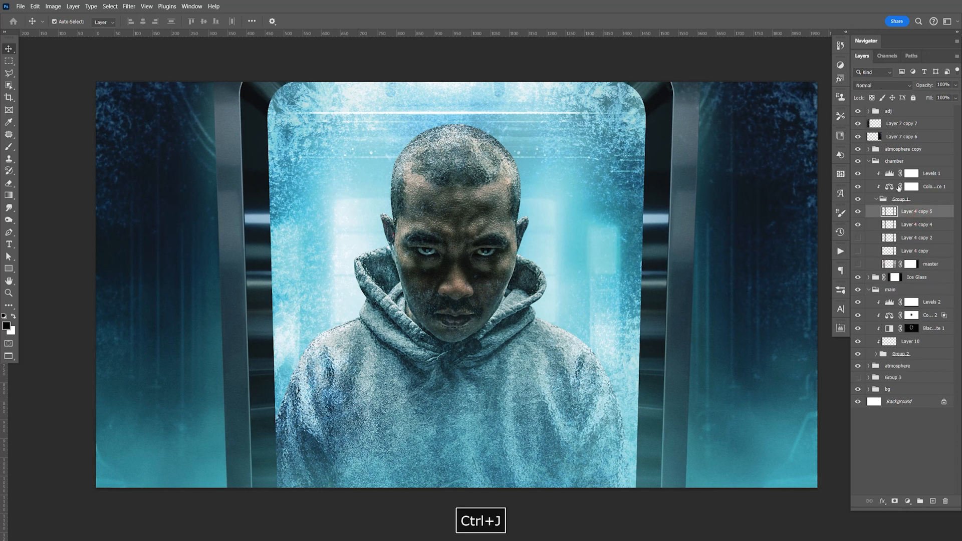
click(932, 230)
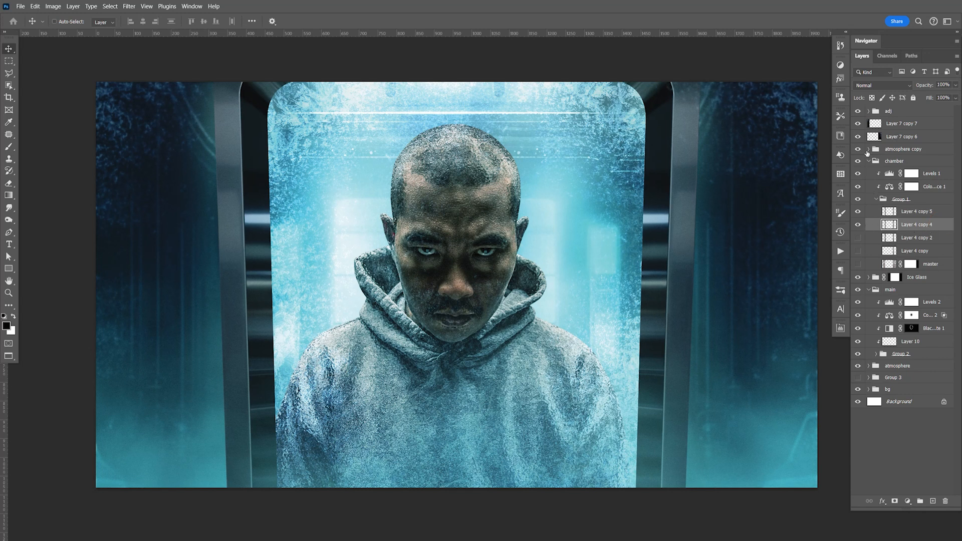
key(ctrl+t)
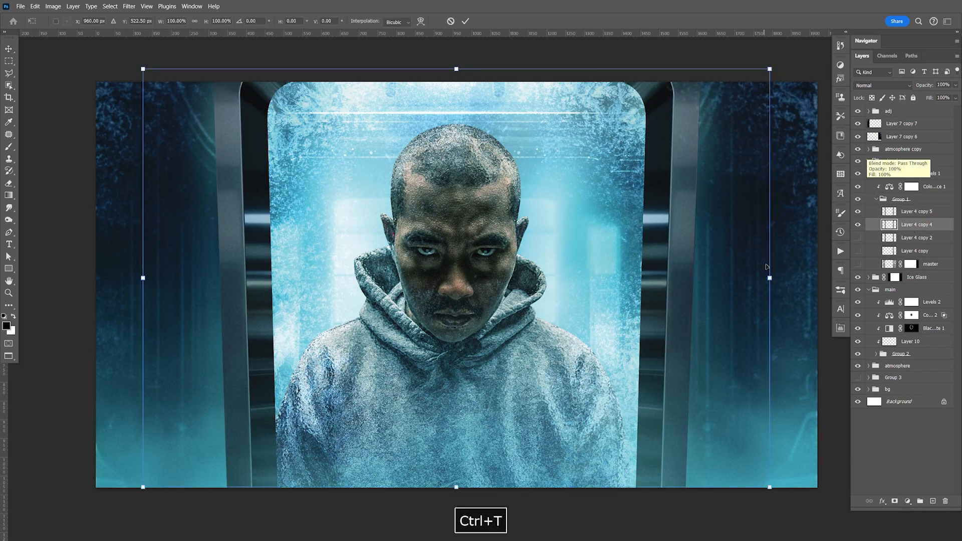
drag(771, 278, 815, 275)
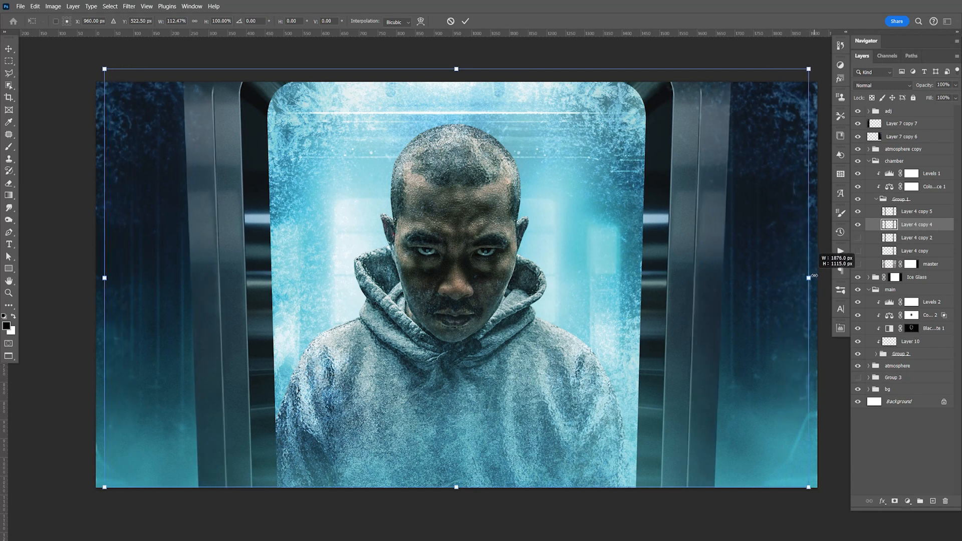
drag(808, 278, 805, 278)
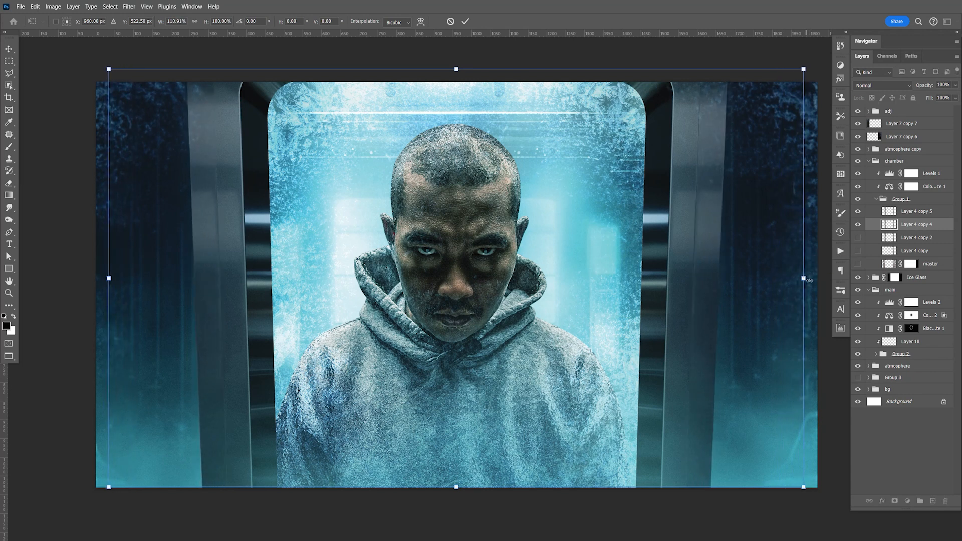
key(Return)
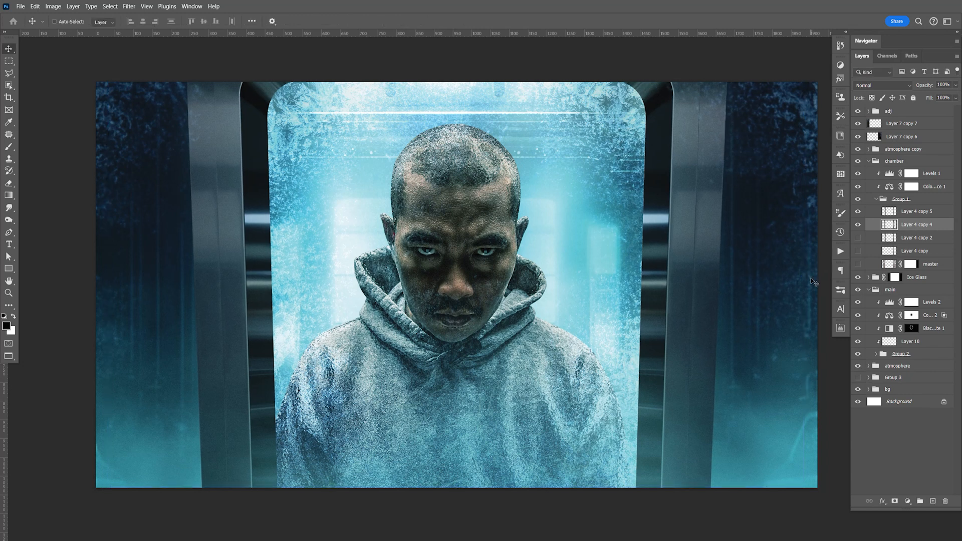
Step: Darken Layer 4 copy 4 with Levels, setting the midtones to 0.51 and the highlight input to 238
key(ctrl+l)
drag(649, 319, 664, 320)
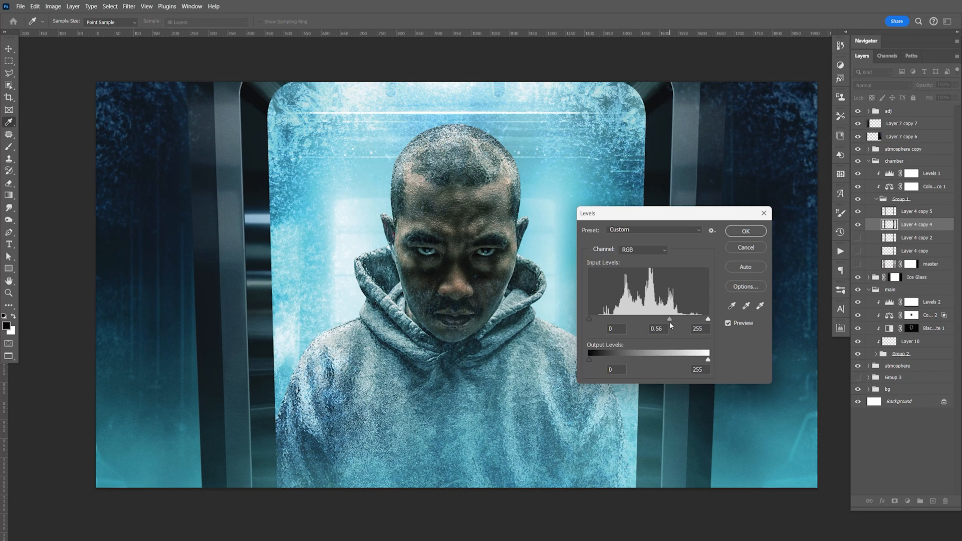
drag(708, 319, 701, 321)
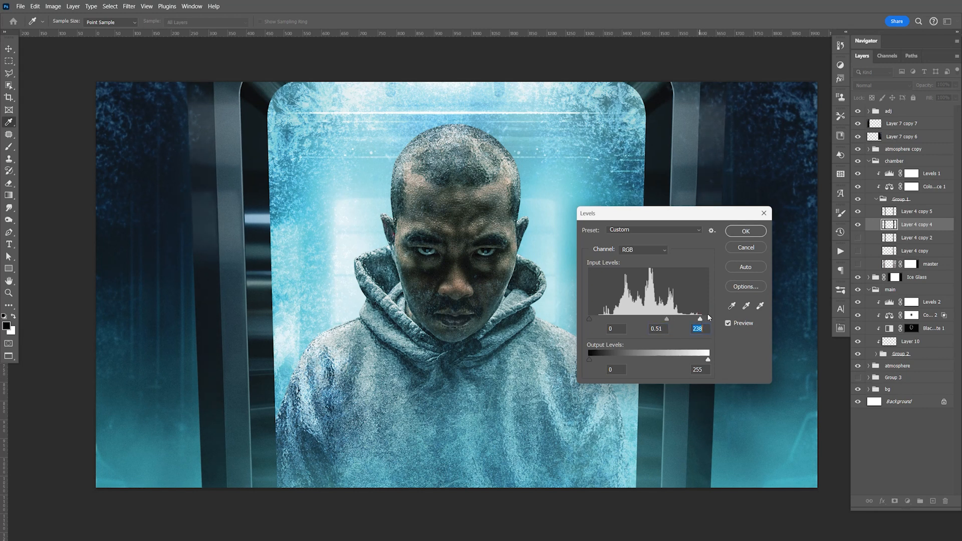
click(752, 233)
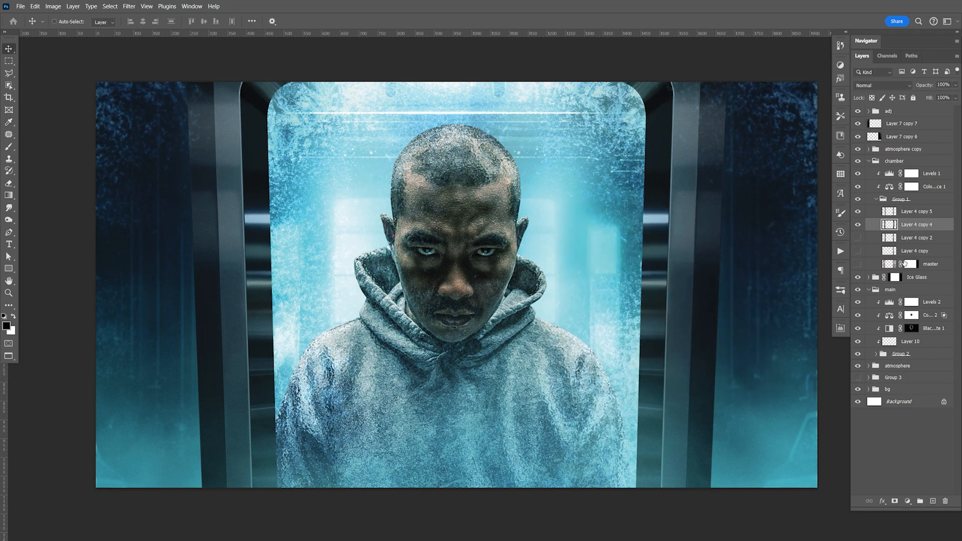
Step: Duplicate Layer 4 copy 4 again and widen the original beneath it slightly to form another frame edge
key(ctrl+j)
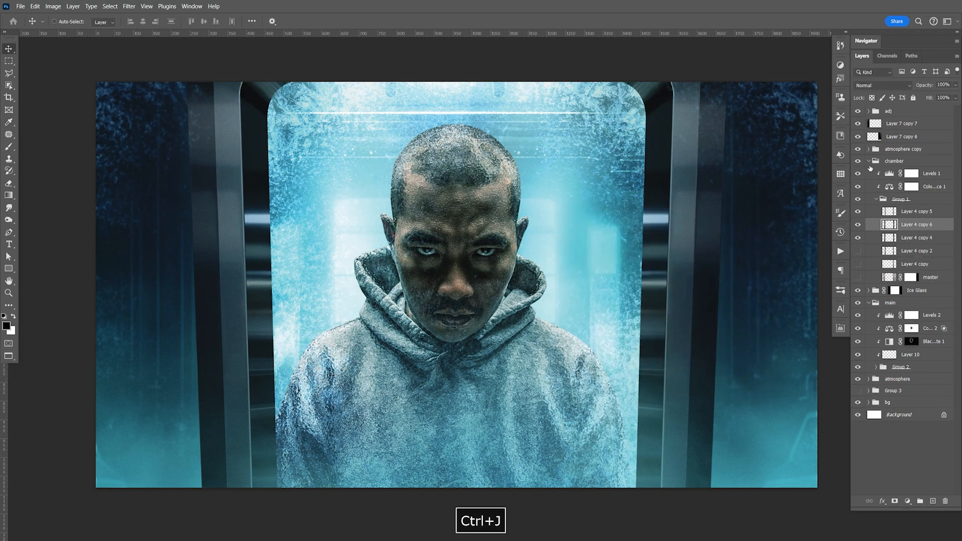
click(941, 237)
key(ctrl+t)
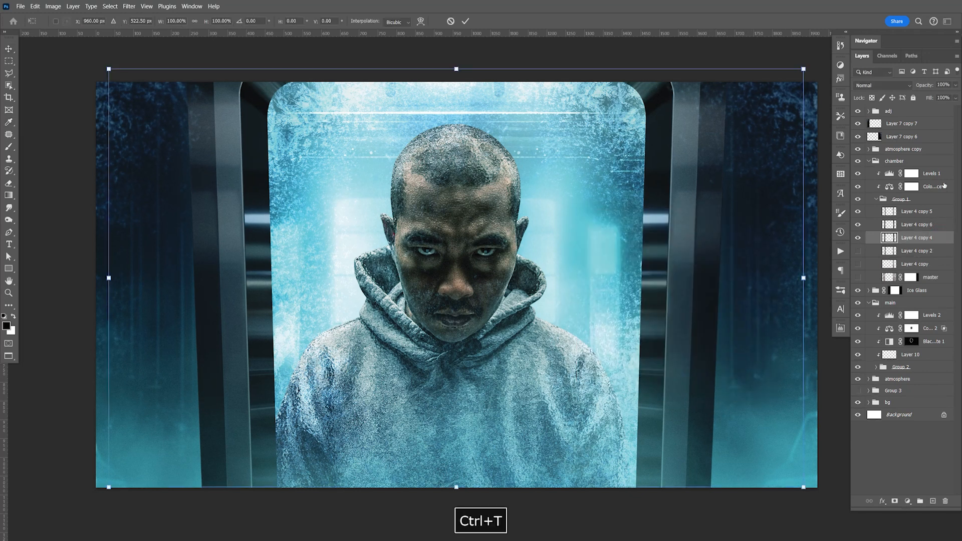
drag(804, 277, 813, 277)
key(Return)
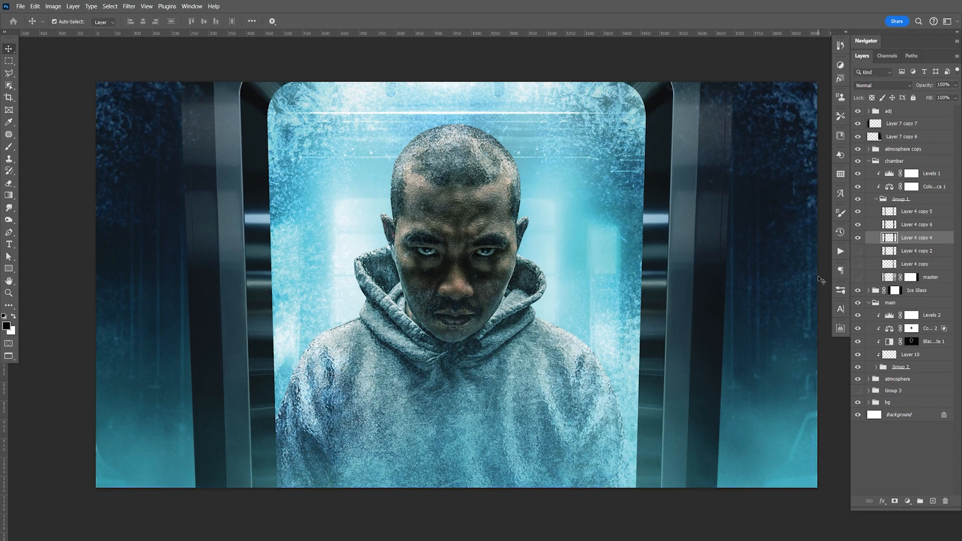
Step: Adjust the midtone and highlight inputs of Layer 4 copy 4 with Levels, and save the document
key(ctrl+l)
mouse_move(709, 320)
mouse_down()
mouse_move(682, 320)
mouse_move(727, 322)
mouse_up()
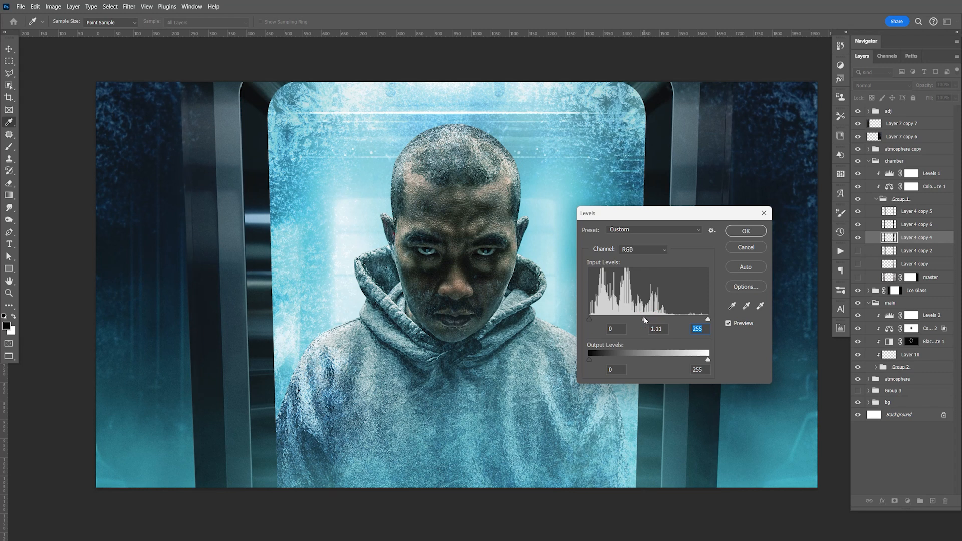
drag(645, 320, 646, 320)
drag(708, 320, 704, 320)
click(702, 320)
click(748, 232)
key(ctrl+s)
key(space)
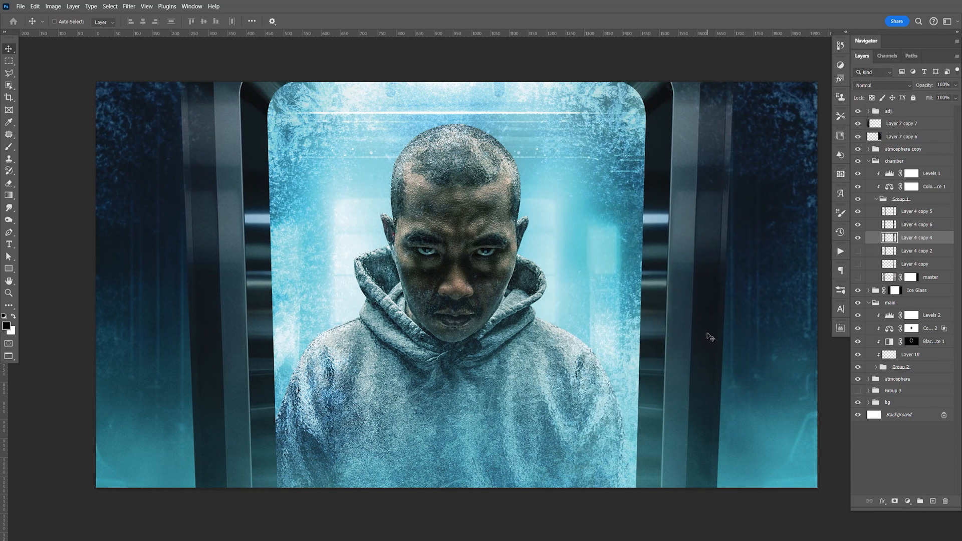
Step: Darken the midtones of Layer 4 copy 6 slightly with Levels, and save the document
click(913, 230)
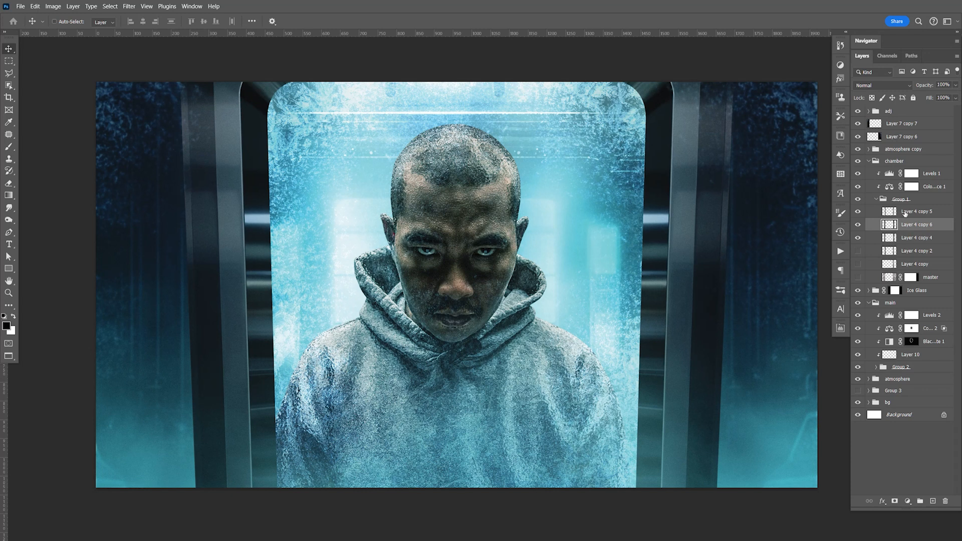
key(ctrl+l)
drag(649, 320, 658, 319)
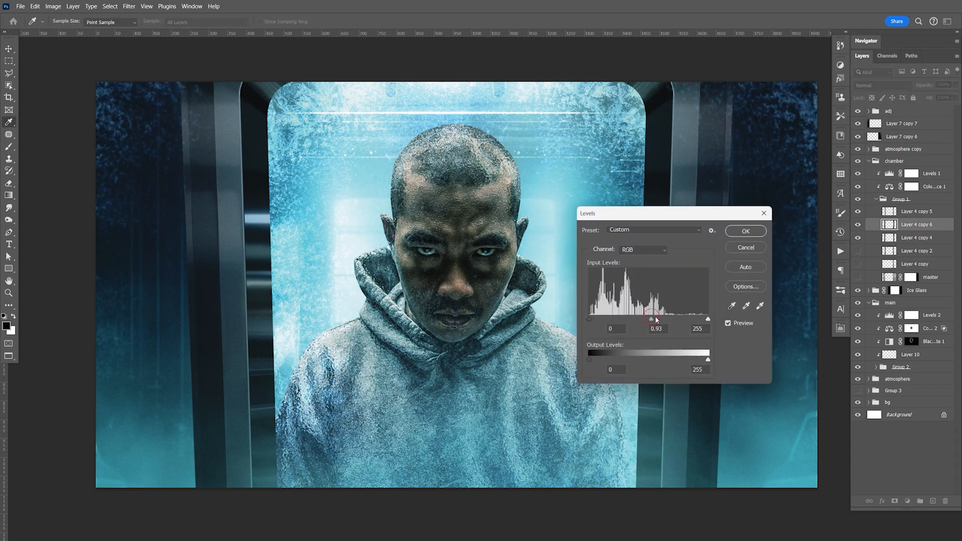
click(760, 234)
key(ctrl+s)
key(space)
drag(741, 275, 743, 288)
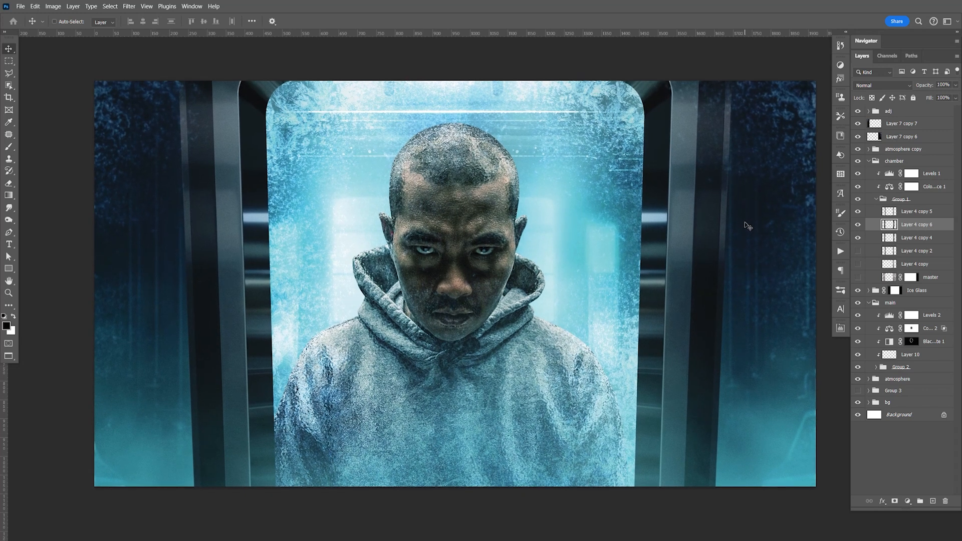
Step: Switch to Adobe Bridge and open glass.png from the Stock Photos folder in Photoshop
key(F9)
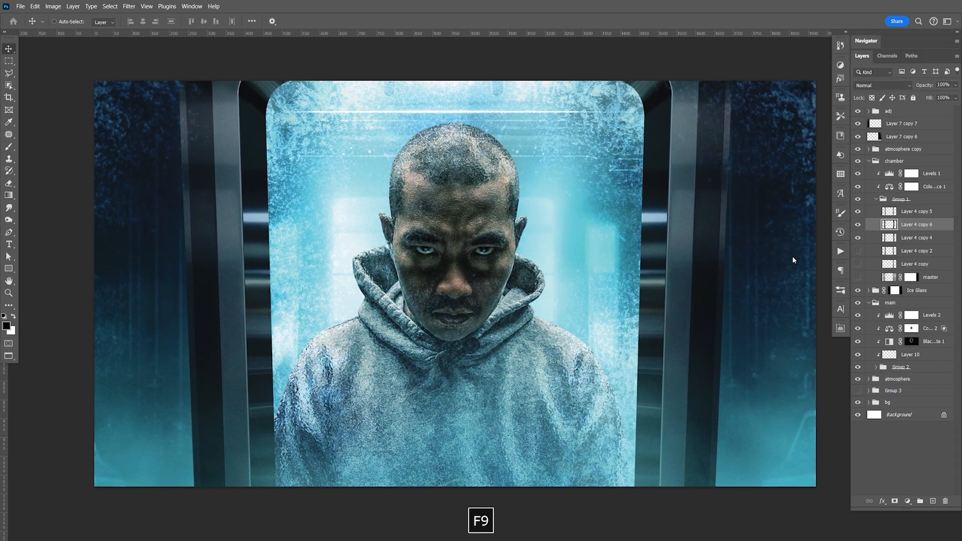
key(alt+Tab)
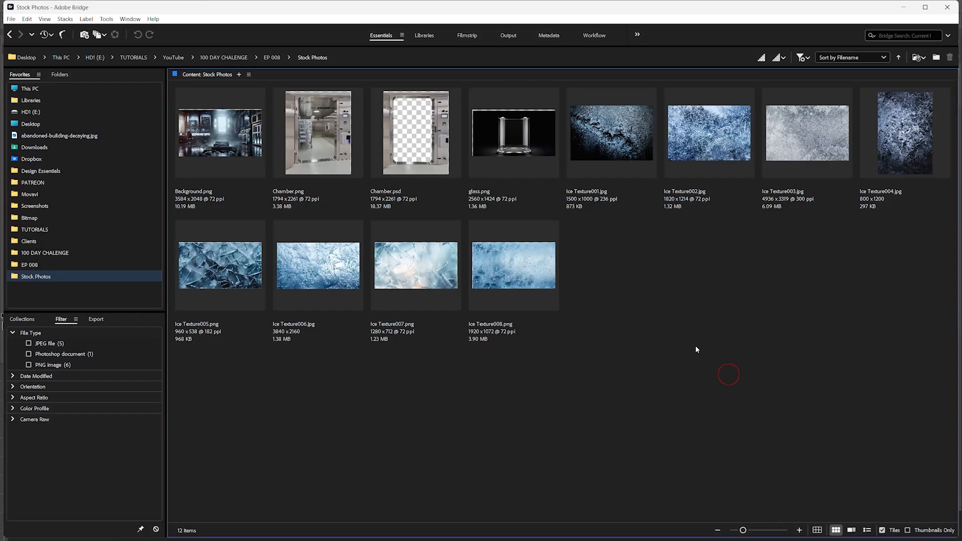
click(523, 154)
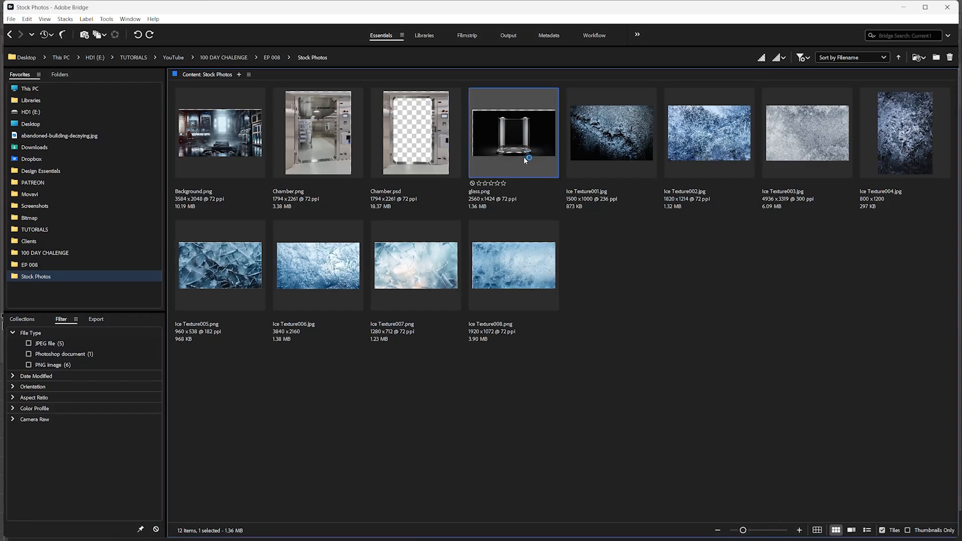
key(alt+Tab)
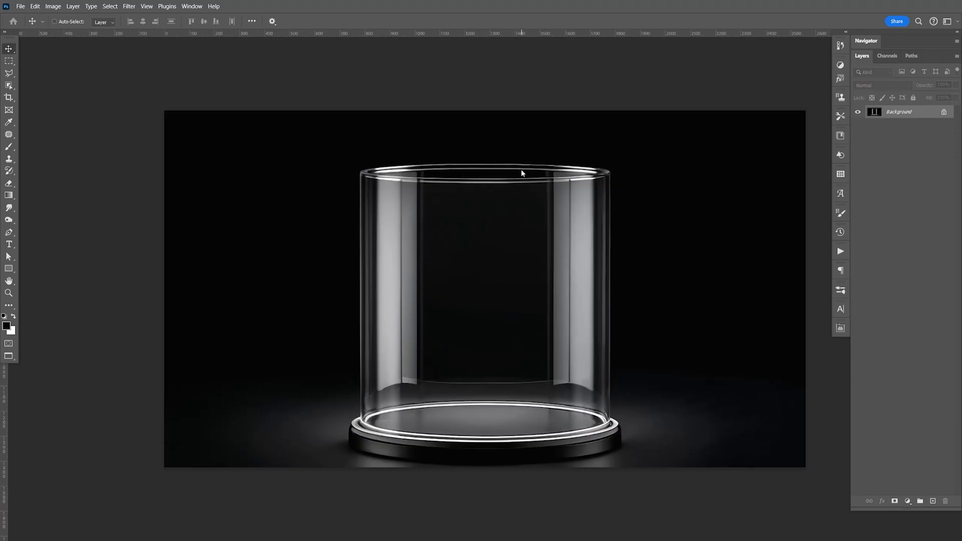
Step: Select a rectangular area across the middle of the glass cylinder, spanning its full width, and copy it
key(m)
right_click(9, 63)
click(35, 63)
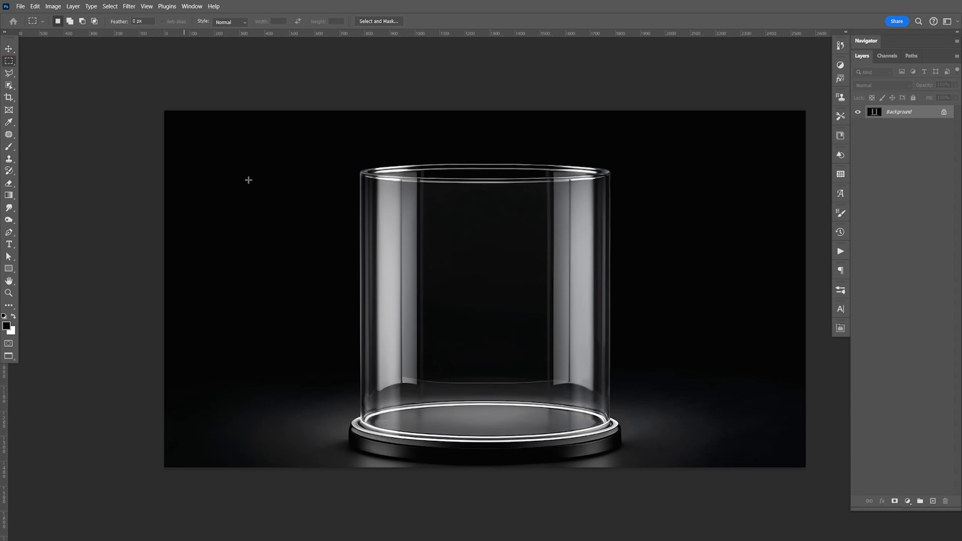
drag(344, 195, 626, 343)
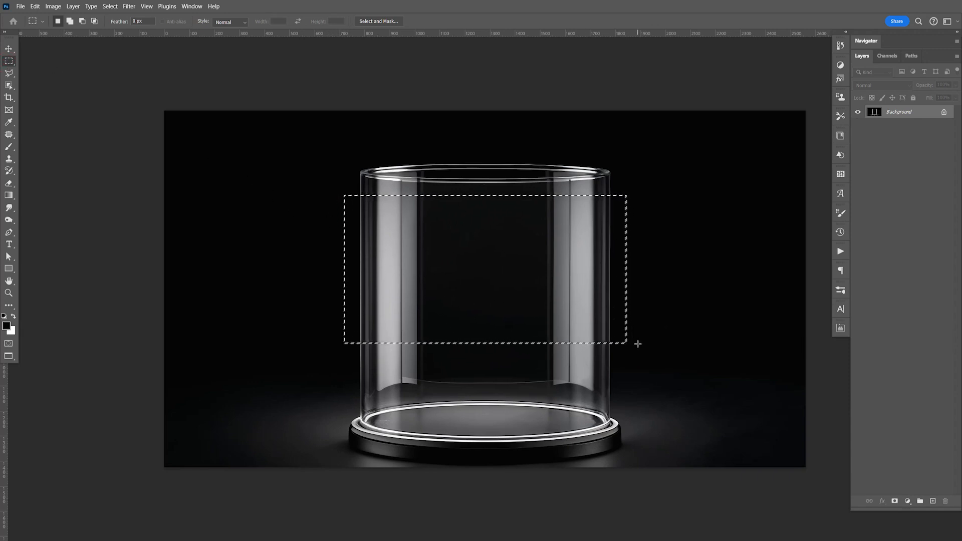
key(ctrl+c)
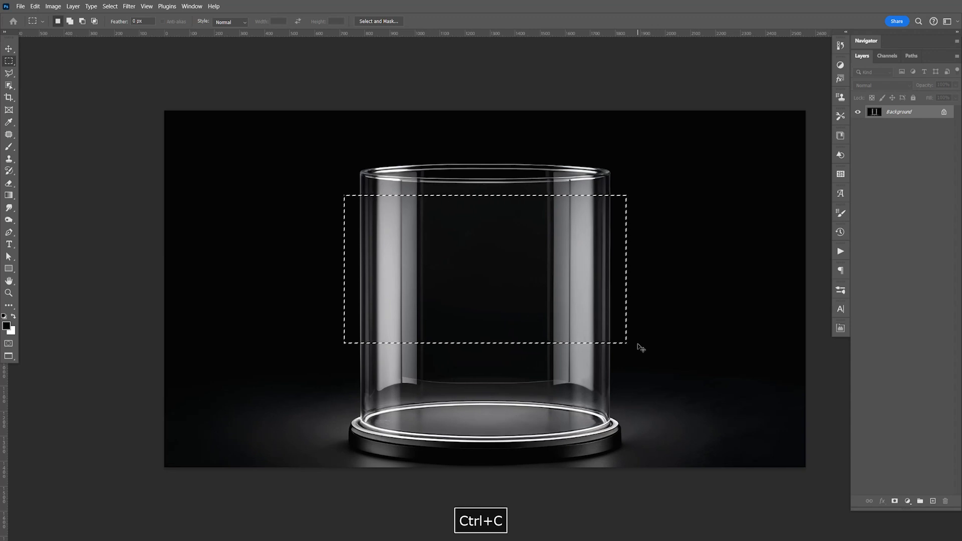
Step: In the composite, collapse Group 1, chamber and main, expand Ice Glass, hide all its layers and select Layer 6
key(ctrl+Tab)
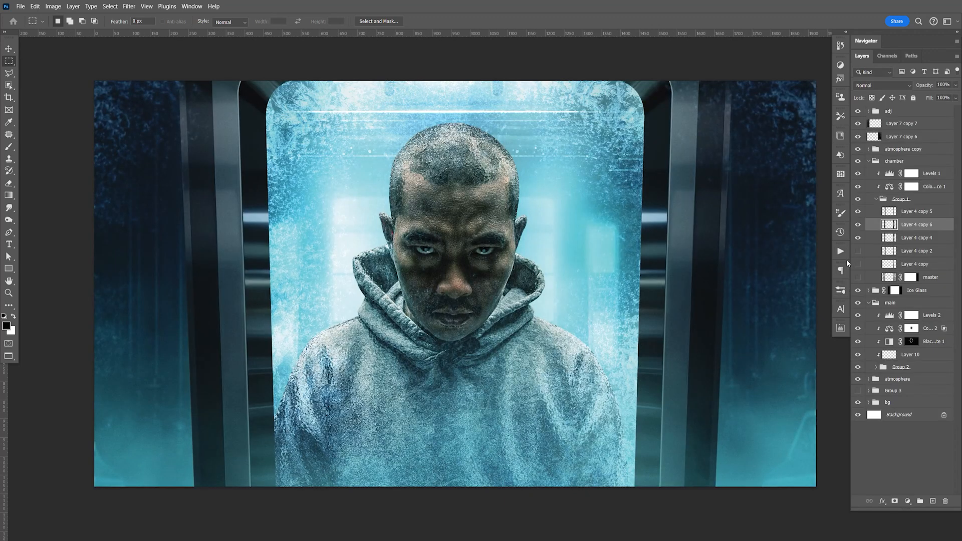
click(877, 199)
click(868, 165)
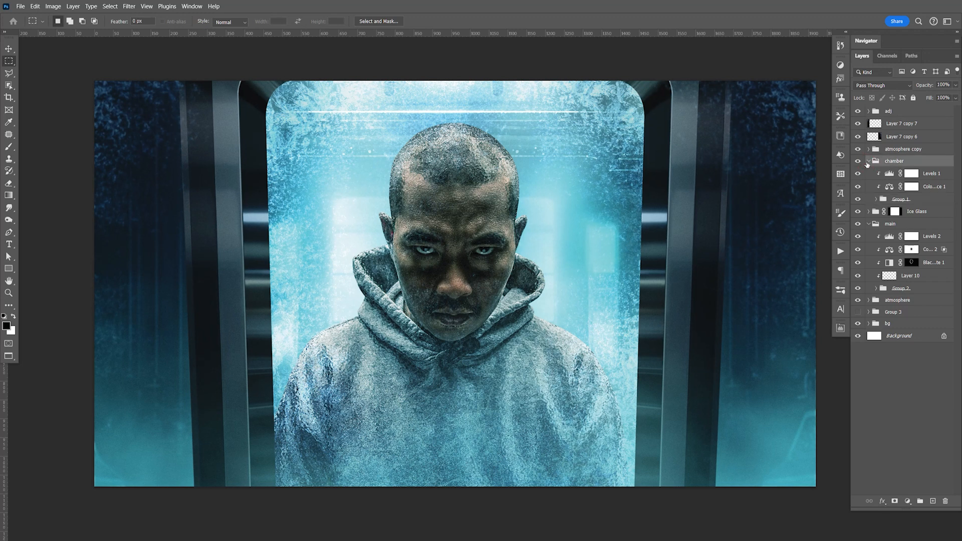
click(868, 162)
click(869, 186)
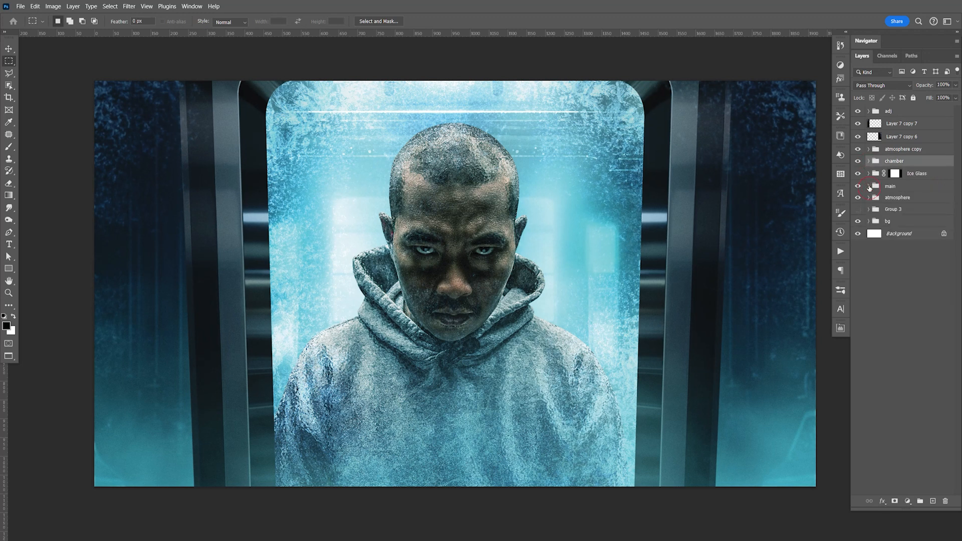
click(869, 173)
drag(858, 187, 859, 271)
click(913, 278)
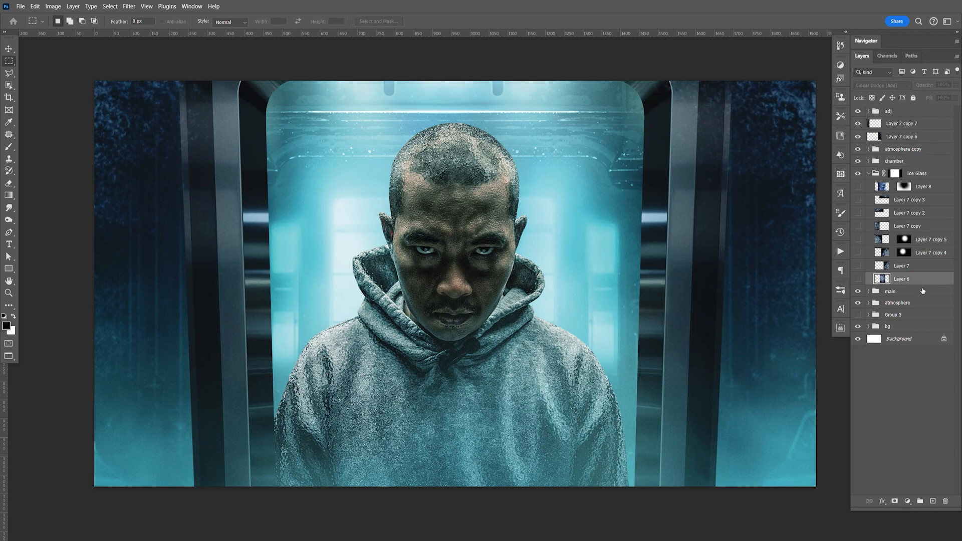
Step: Paste the glass section above Layer 6 and stretch it vertically from the canvas top to slightly below its bottom edge
key(ctrl+v)
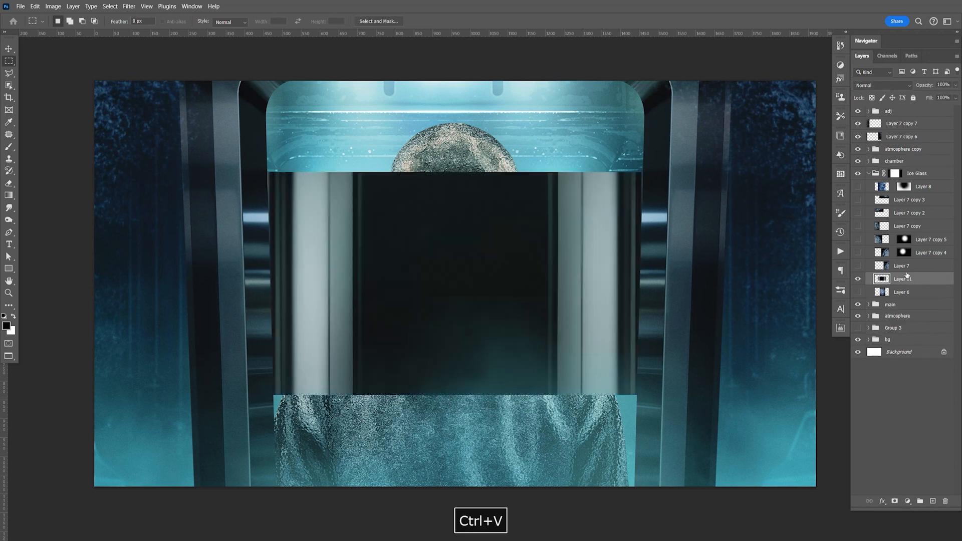
key(ctrl+t)
drag(455, 172, 455, 81)
drag(454, 395, 455, 499)
Step: Apply a Perspective transform to the glass layer, narrowing its bottom and widening its top to match the chamber opening
right_click(582, 255)
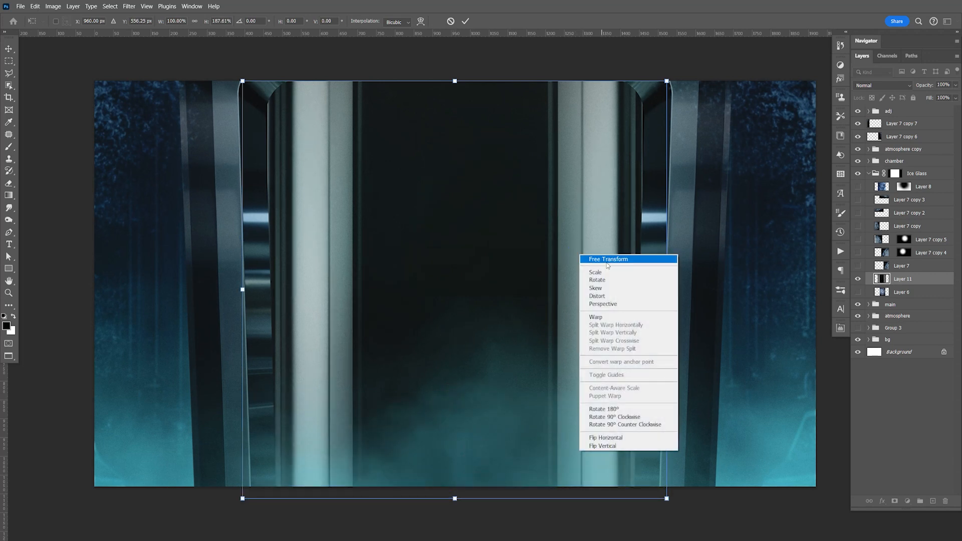
click(592, 305)
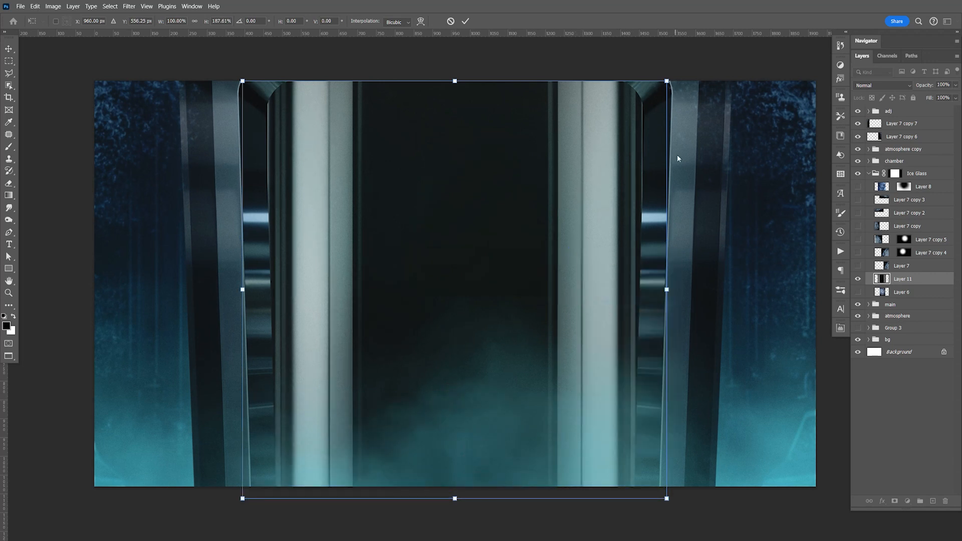
drag(666, 499, 660, 499)
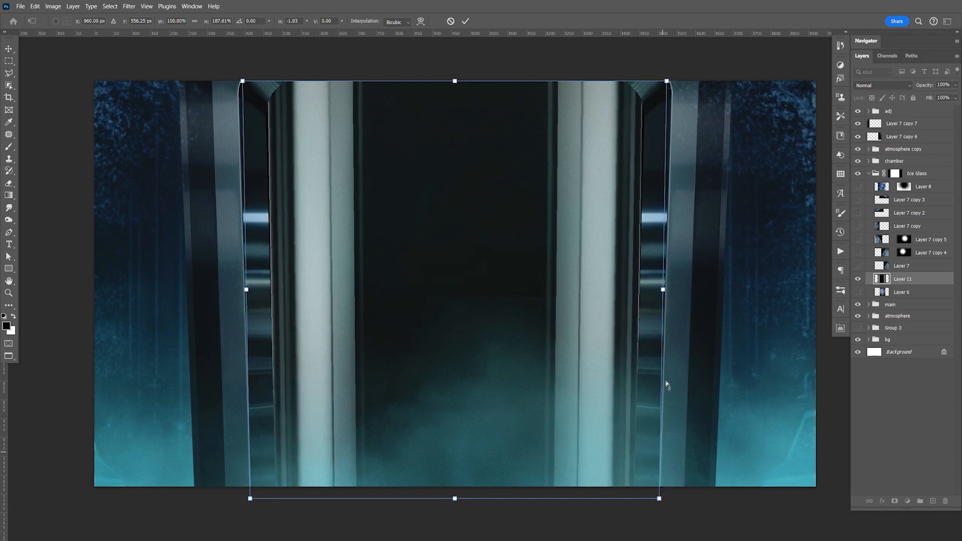
drag(668, 80, 674, 80)
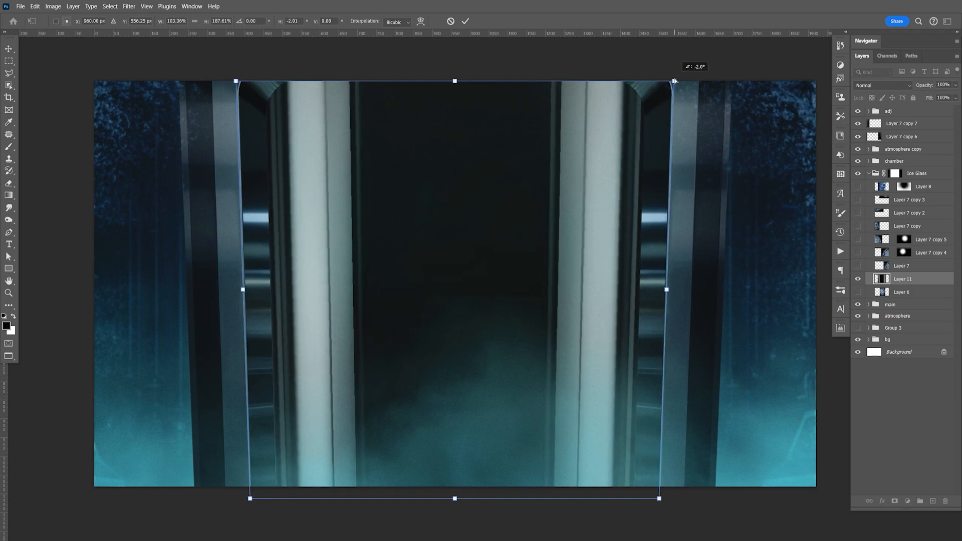
key(Return)
key(m)
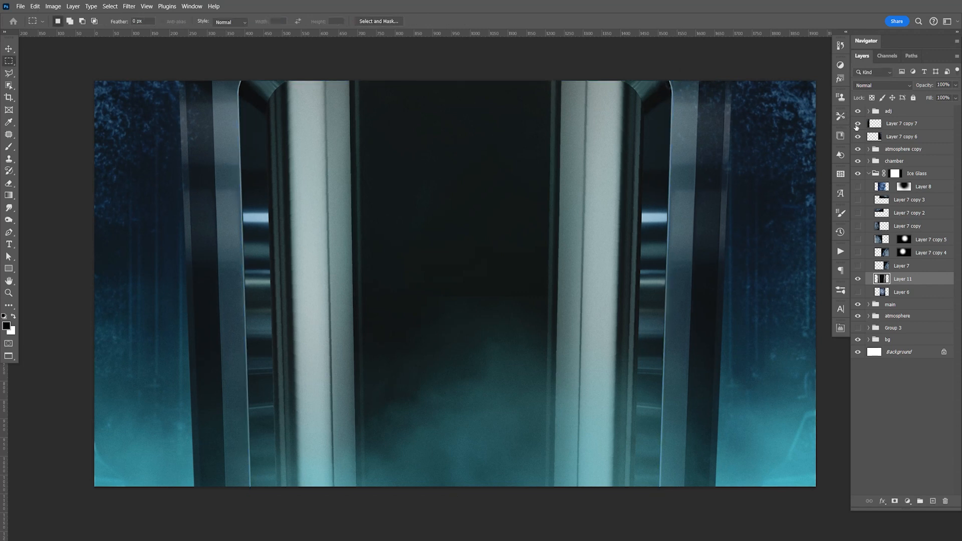
Step: Set the glass layer's blend mode to Screen and save the document
click(872, 86)
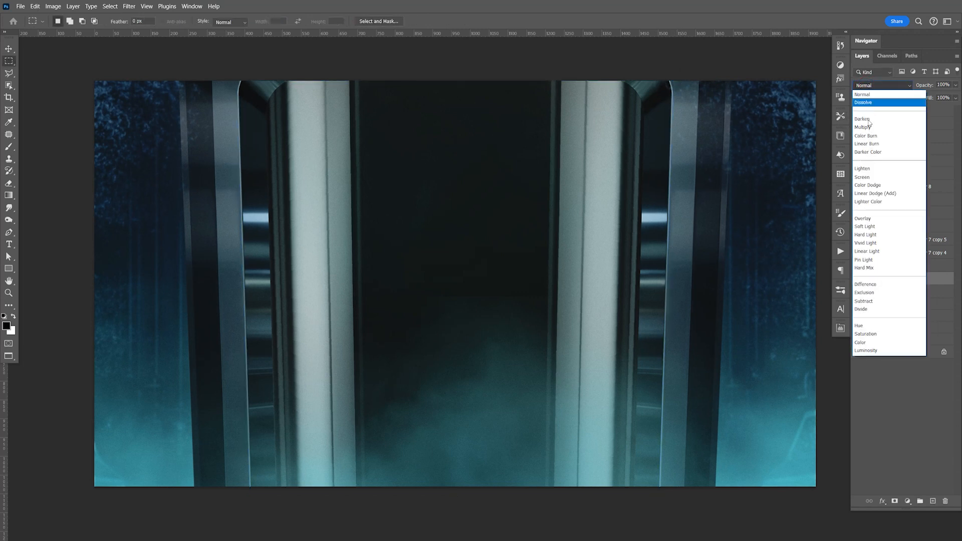
click(866, 178)
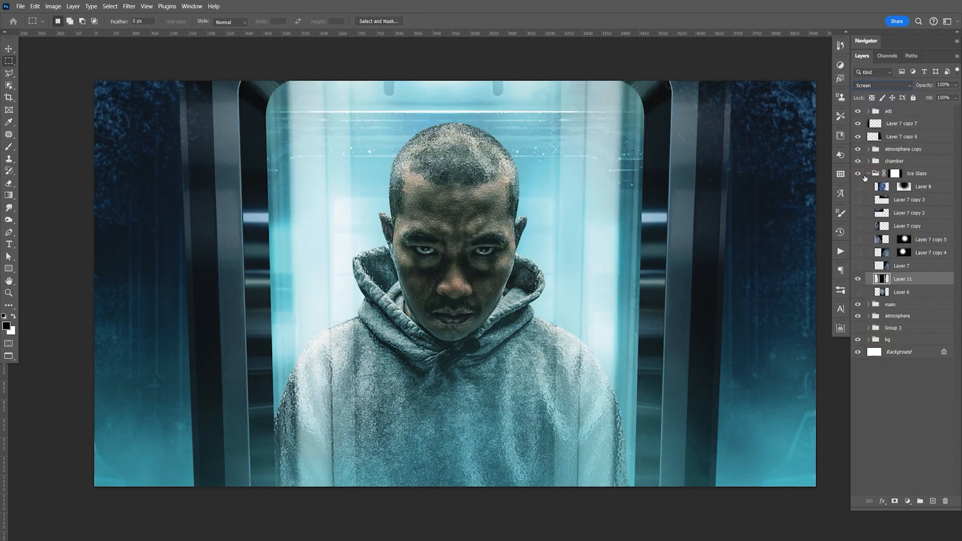
key(ctrl+s)
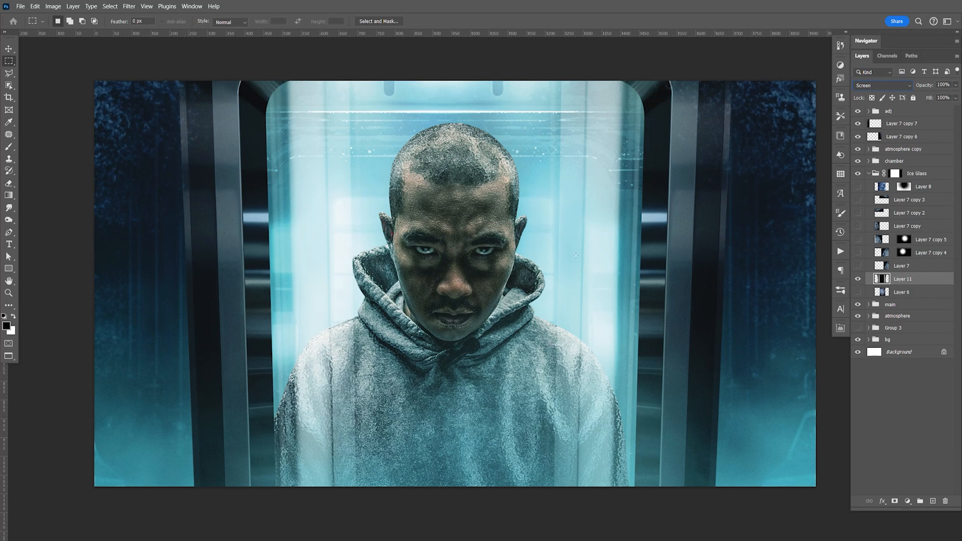
Step: Save the document, show the Ice Glass layers from Layer 7 up to Layer 8 again and collapse the group
key(v)
key(ctrl+s)
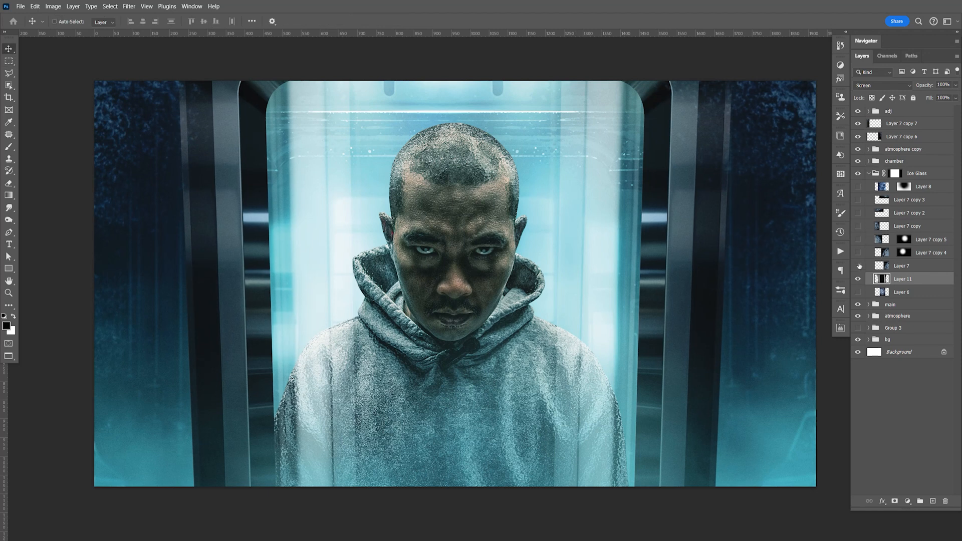
drag(859, 266, 861, 187)
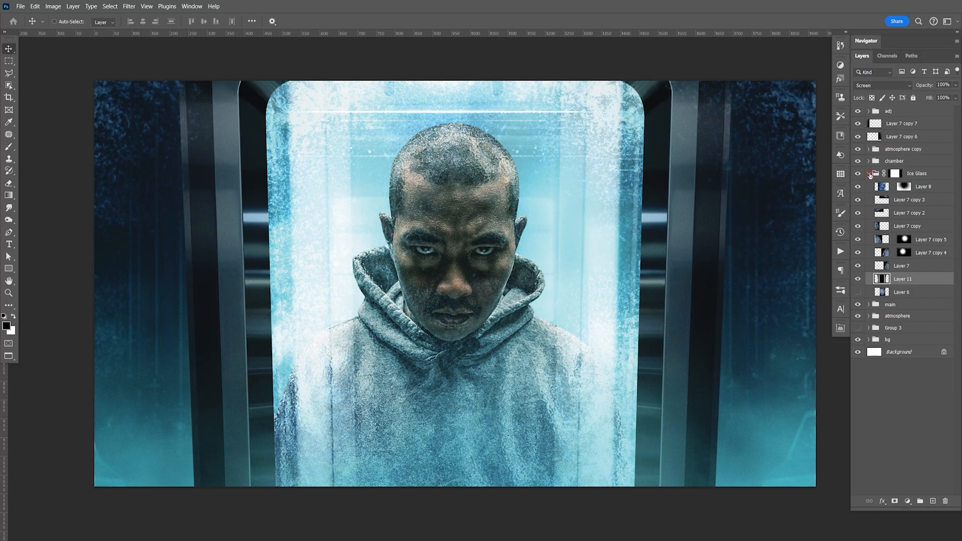
click(869, 174)
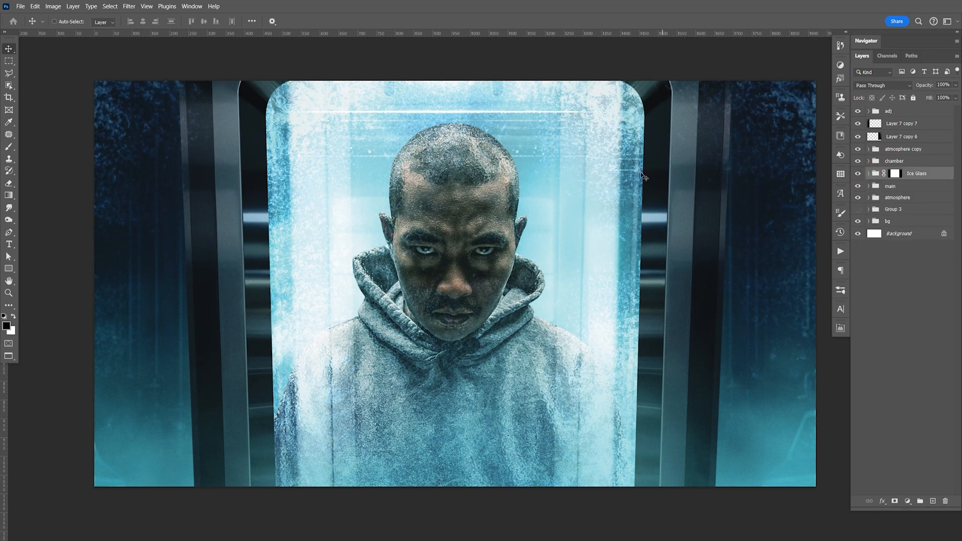
Step: Expand the bg group, check bg copy 2 by toggling its visibility and add a new layer above it
click(869, 222)
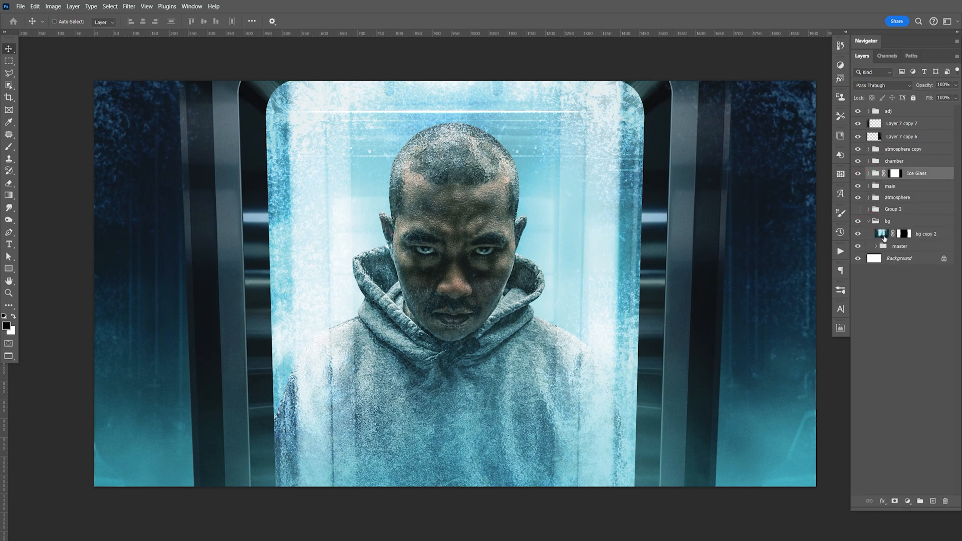
click(922, 234)
click(860, 235)
click(860, 235)
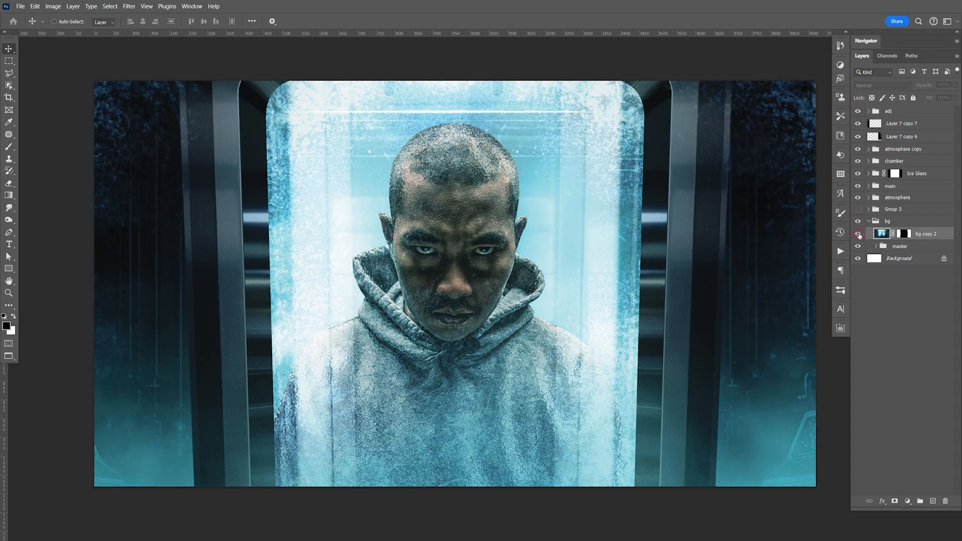
click(934, 501)
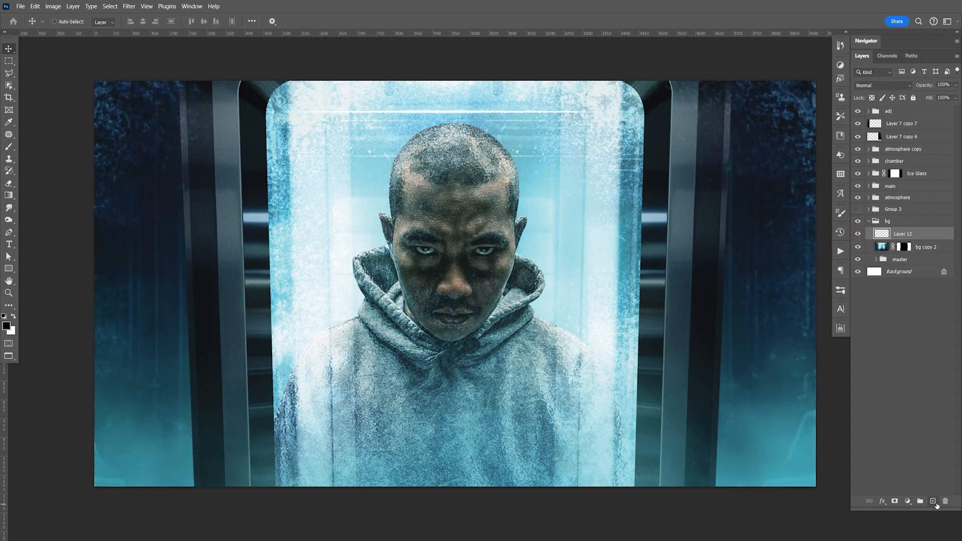
Step: On the new layer, fill a full-height rectangle spanning the chamber between its side posts with black and deselect
key(m)
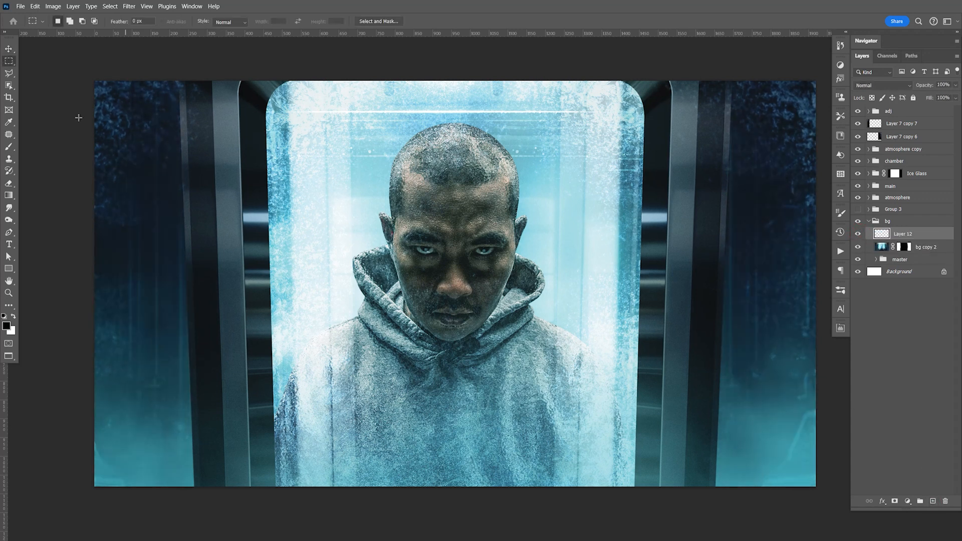
drag(224, 82, 261, 165)
drag(302, 231, 675, 500)
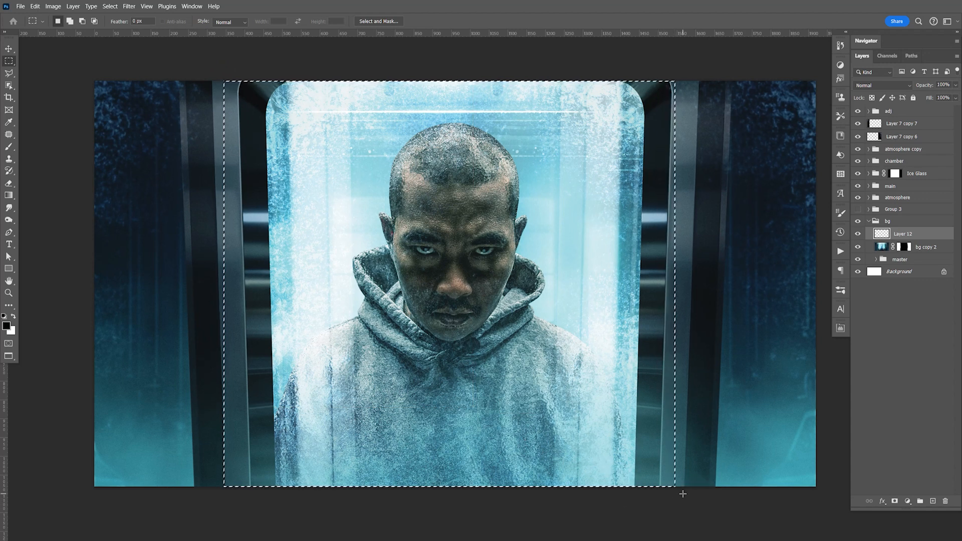
key(alt+BackSpace)
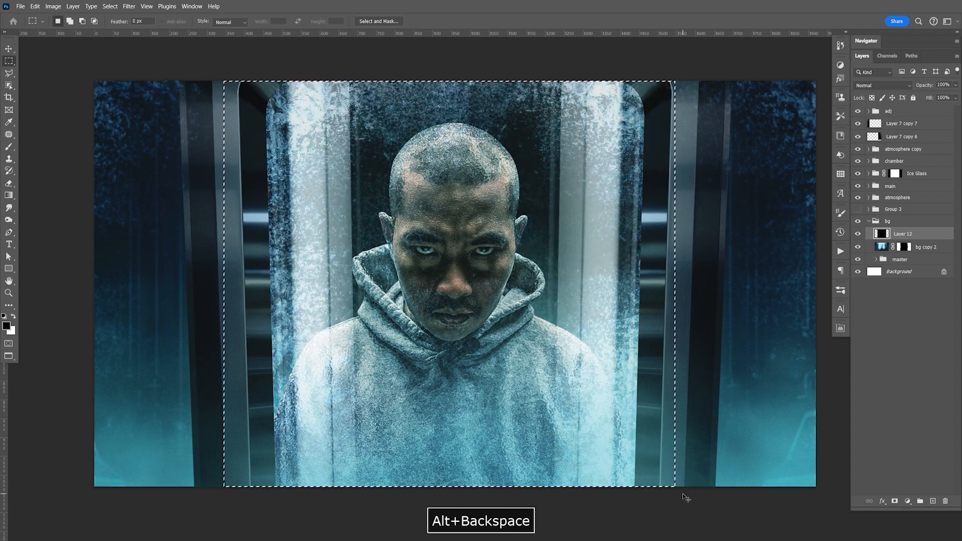
key(ctrl+d)
key(v)
Step: Reduce the black fill layer's opacity to 70%
click(956, 86)
drag(958, 95, 947, 96)
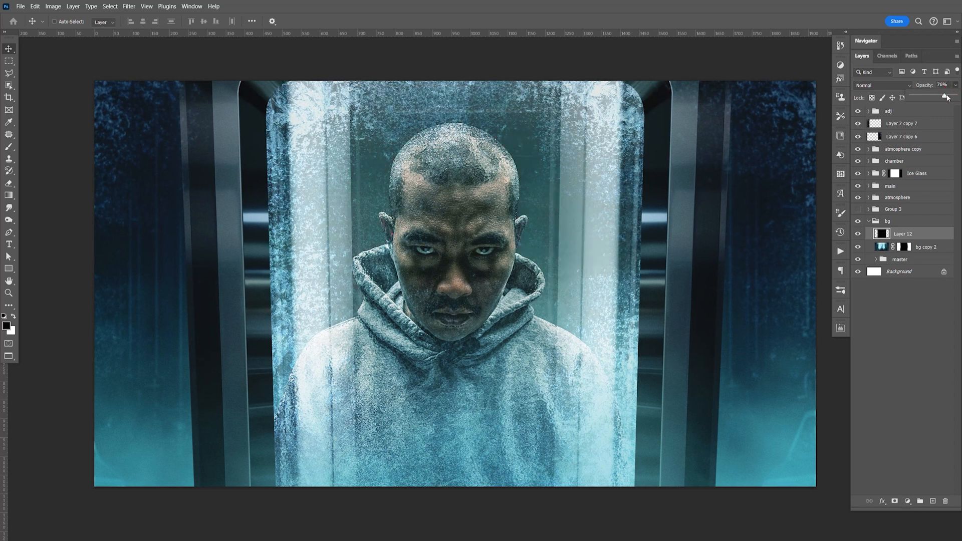
drag(946, 98, 943, 97)
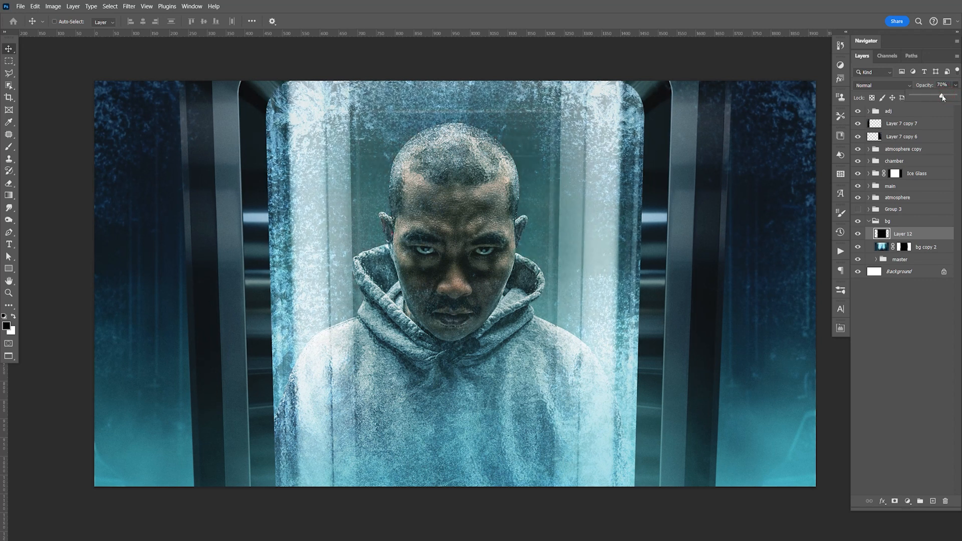
click(934, 236)
Step: Expand Ice Glass, lower Layer 11's opacity to 42% and save the document
click(869, 173)
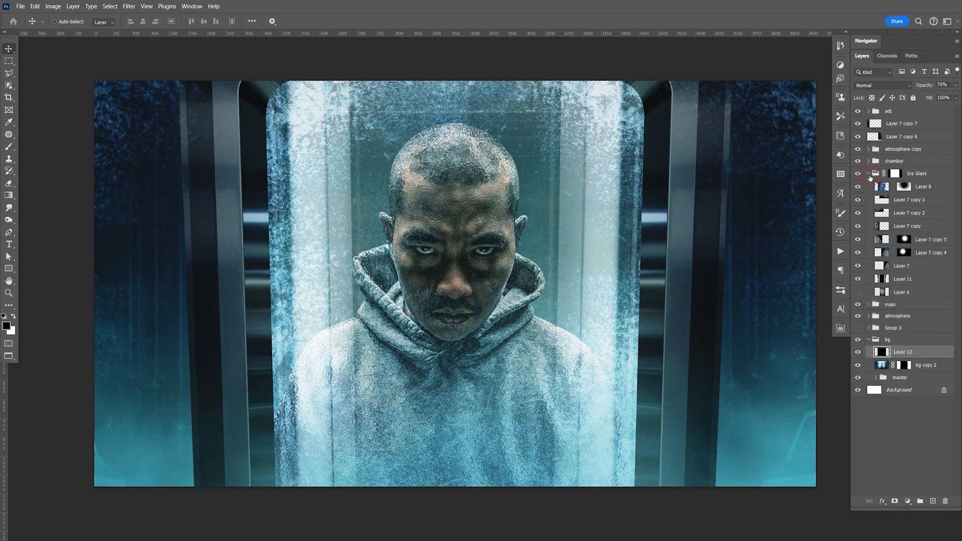
click(906, 284)
click(956, 85)
drag(956, 96, 925, 97)
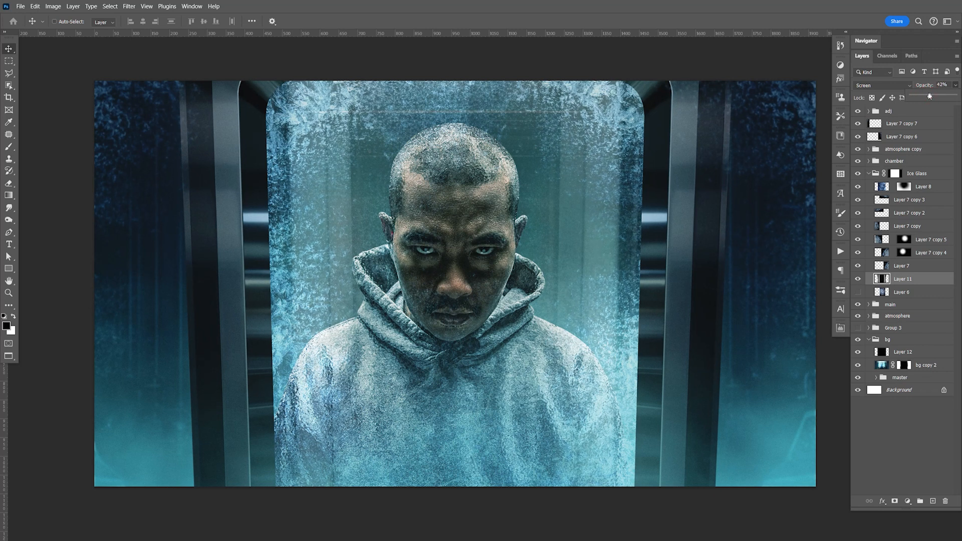
drag(925, 98, 925, 99)
key(ctrl+s)
Step: Hide the frost layers from Layer 8 down to Layer 7, then reveal Layer 7 and its copies 4, 5 and 1 individually
drag(859, 188, 859, 269)
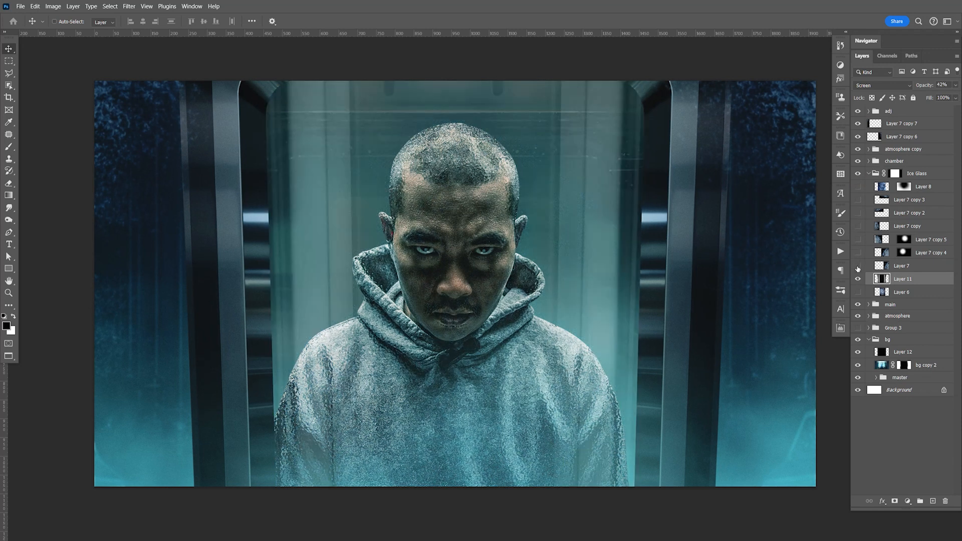
click(858, 266)
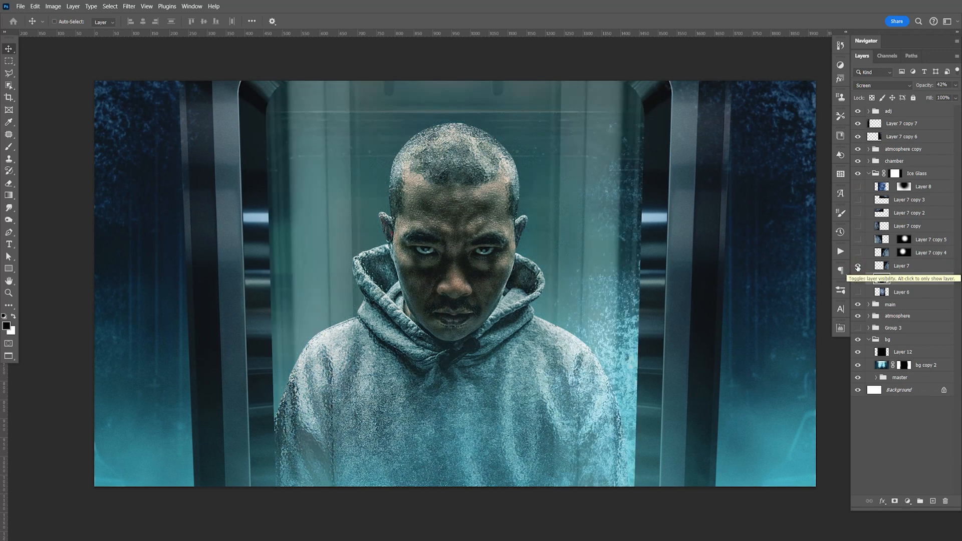
click(858, 255)
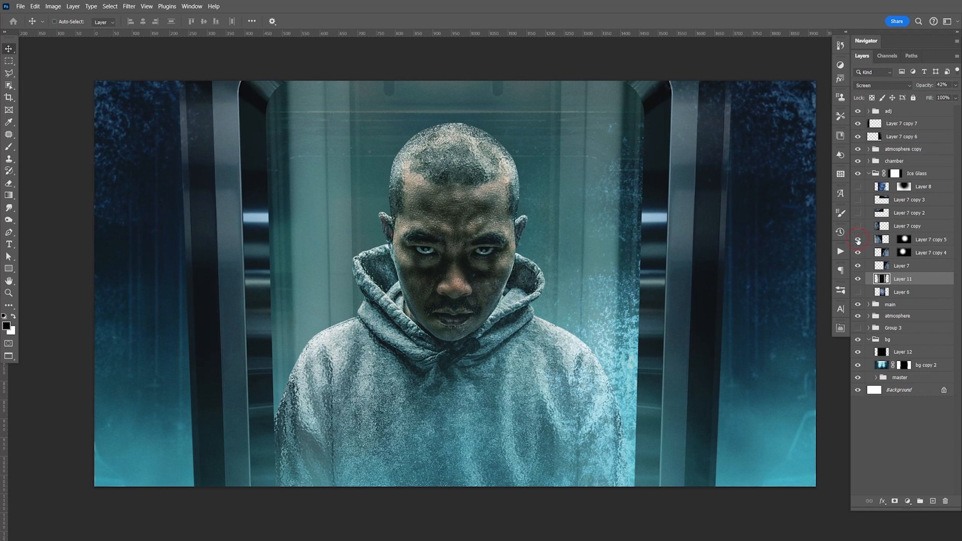
click(858, 240)
click(858, 226)
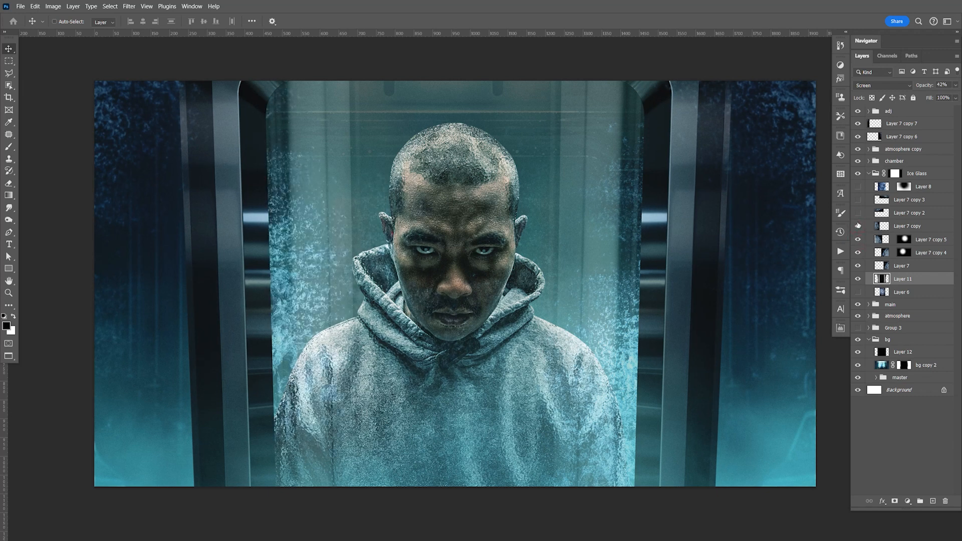
Step: Review the remaining frost layers, selecting Layer 7 copy, revealing and selecting copies 2 and 3, and comparing Layer 8 on and off
click(910, 226)
drag(264, 328, 312, 348)
click(859, 213)
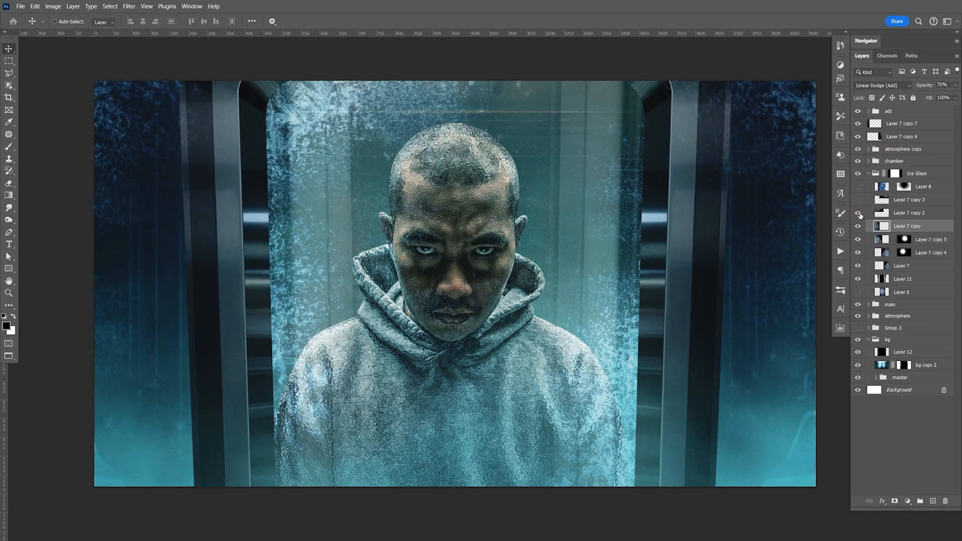
click(902, 213)
drag(436, 145, 424, 114)
click(859, 200)
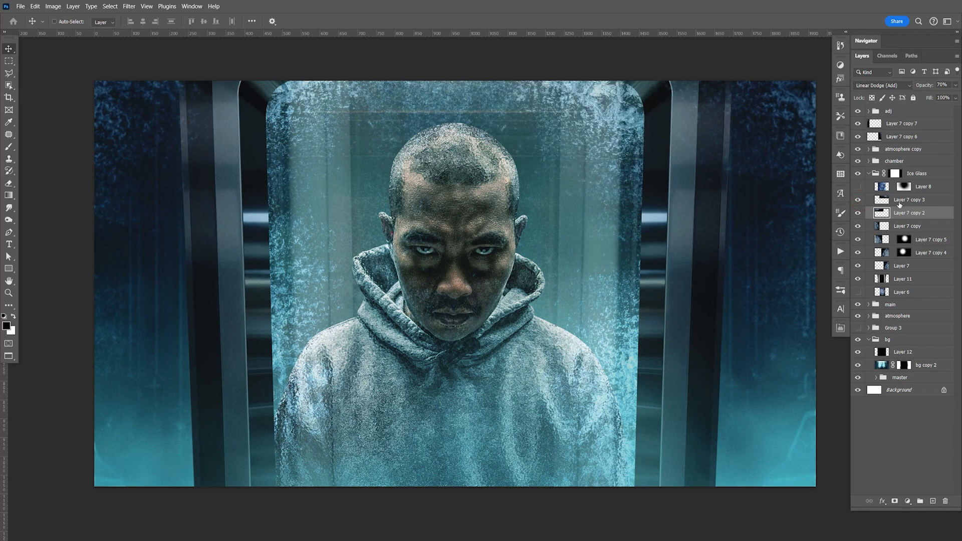
click(902, 200)
drag(631, 153, 640, 159)
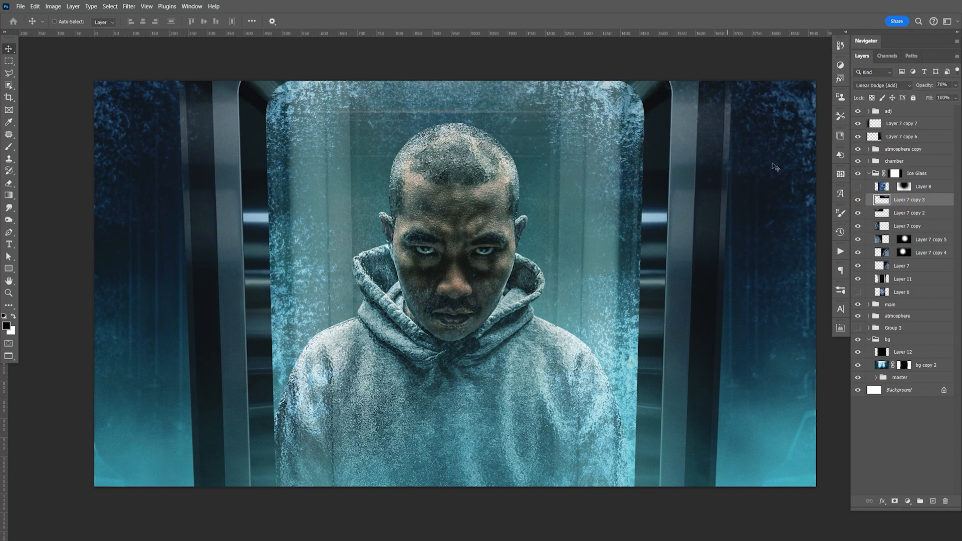
click(859, 187)
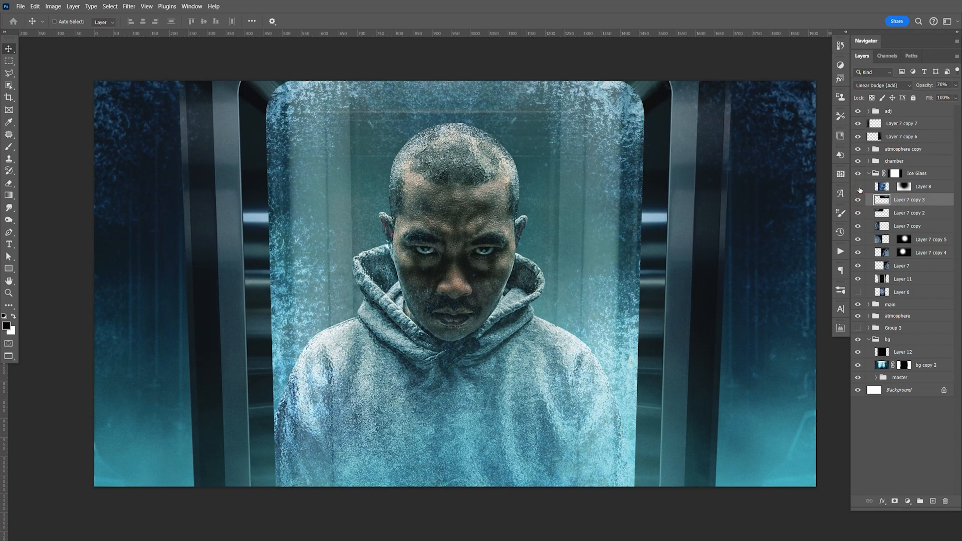
click(859, 187)
click(859, 187)
Step: Expand the main group, add a clipped layer directly above Group 2 and fill it with black
click(870, 305)
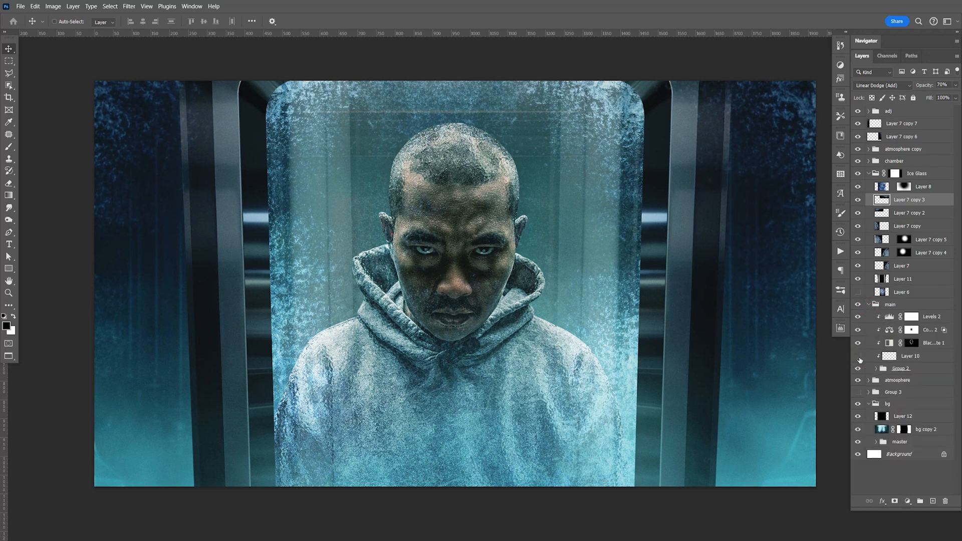
click(897, 368)
click(934, 502)
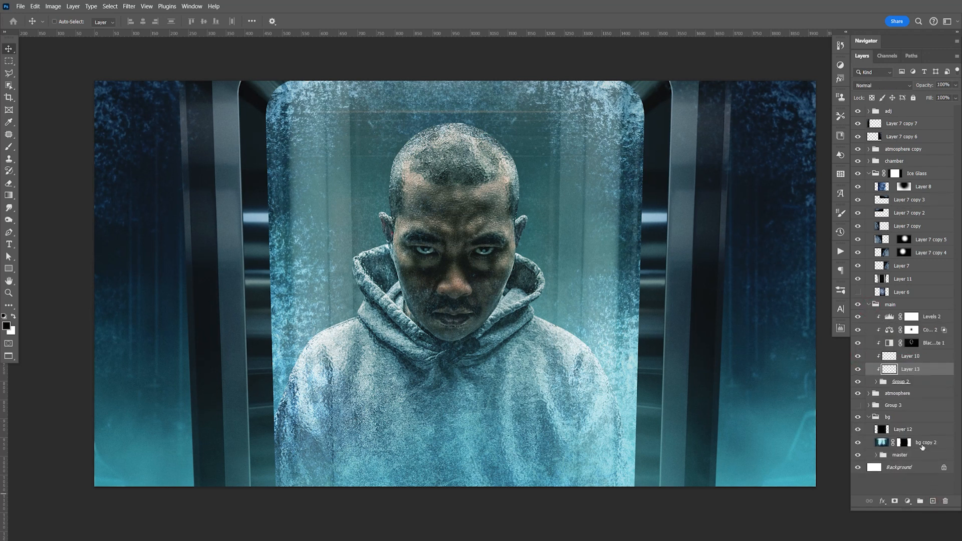
key(alt+BackSpace)
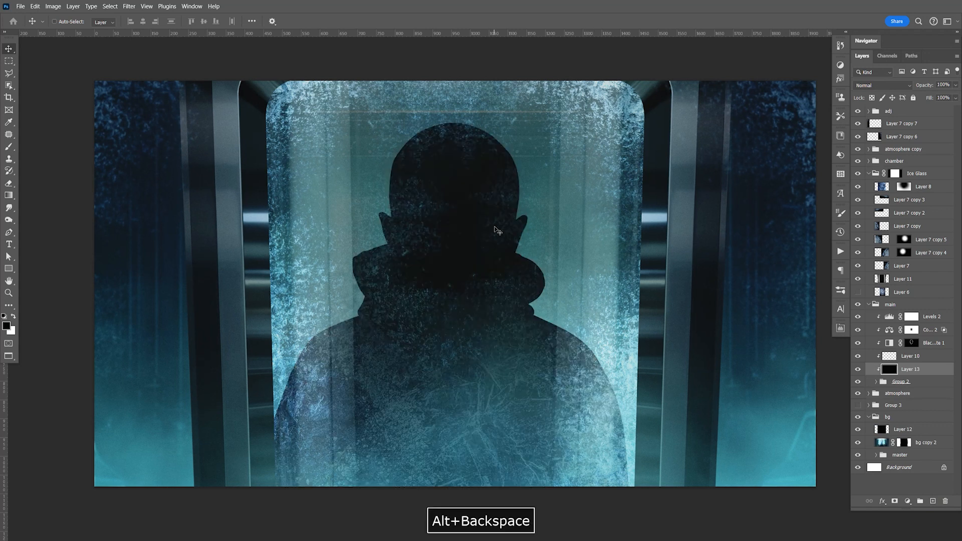
Step: Erase the black from the man's head and upper body with a soft eraser enlarged to 1100, keeping the lower body shaded
key(e)
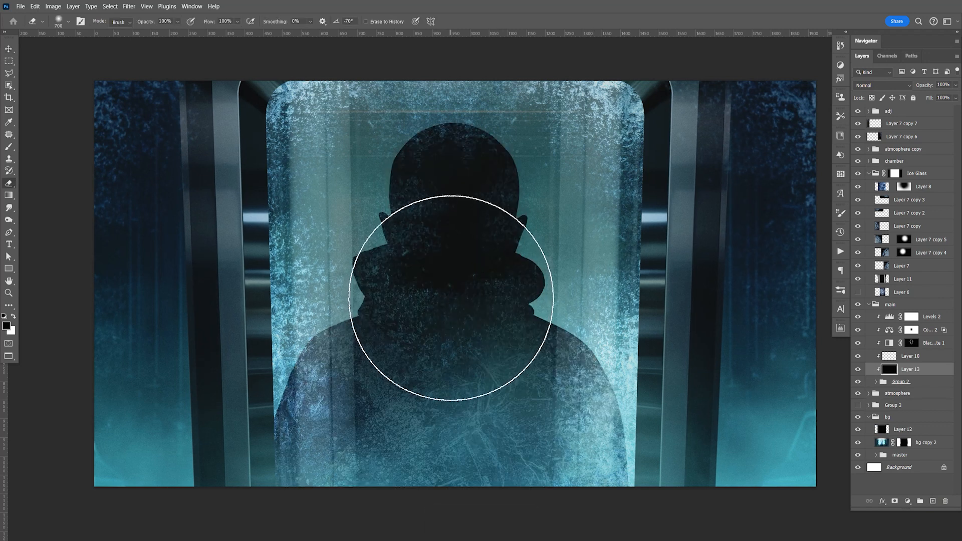
key(bracketright)
key(bracketright)
key(bracketright)
key(bracketright)
key(bracketright)
click(452, 260)
click(455, 259)
key(bracketright)
key(bracketleft)
click(455, 256)
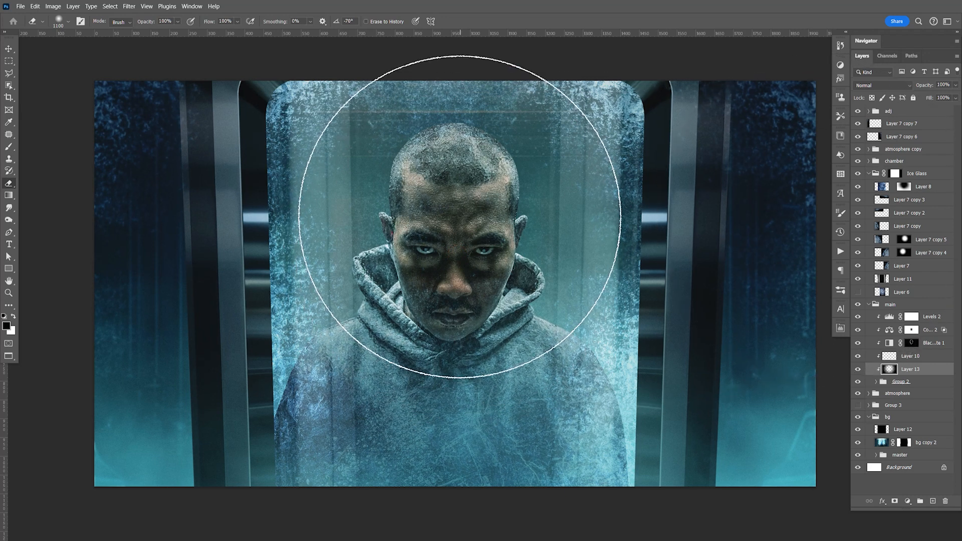
click(466, 207)
Step: Compare Layer 8 on and off, lower its opacity to 67% and save the document
click(858, 187)
click(858, 187)
click(923, 187)
click(956, 85)
drag(955, 95, 941, 98)
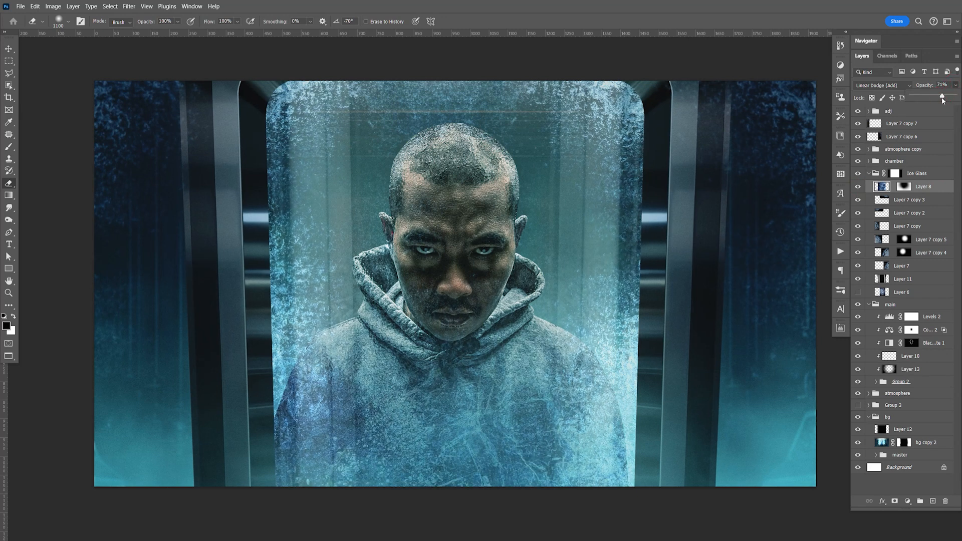
key(ctrl+s)
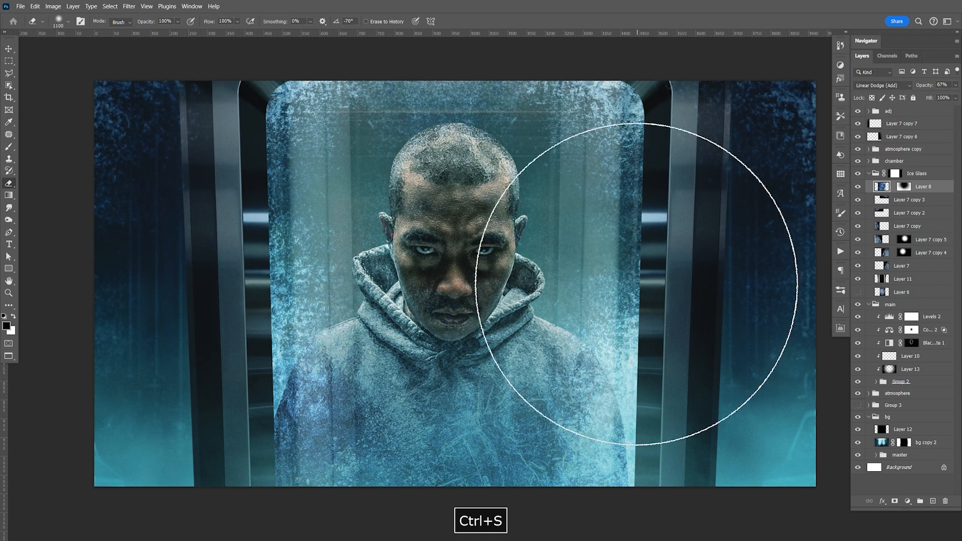
Step: Add a clipped Curves adjustment above Layer 10, brightening the man with a raised shadow point and a point at input 152, output 195
key(v)
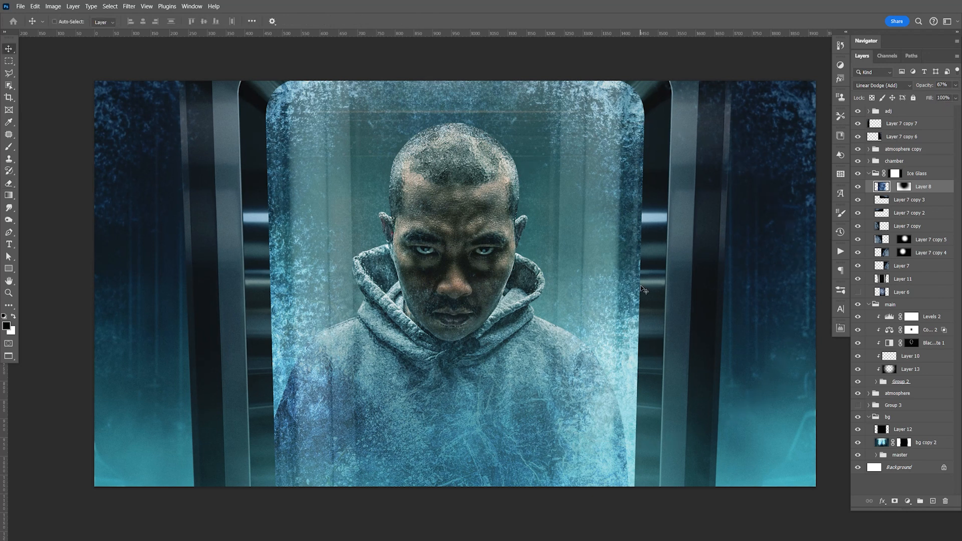
click(907, 305)
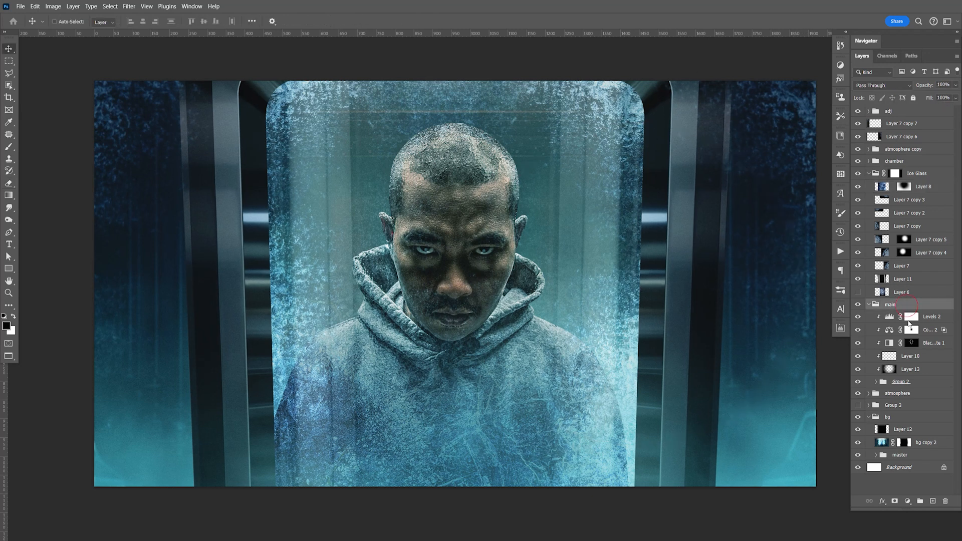
click(928, 360)
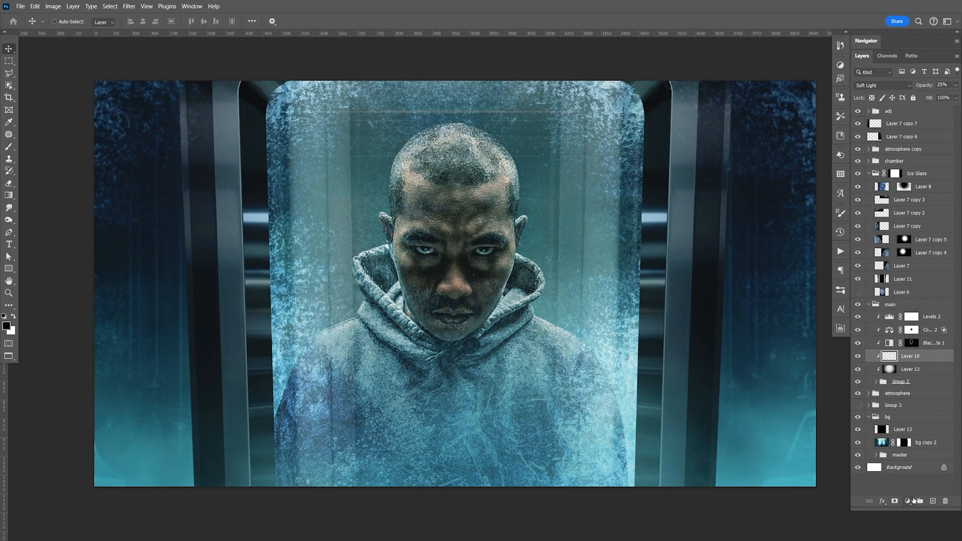
click(913, 500)
click(920, 381)
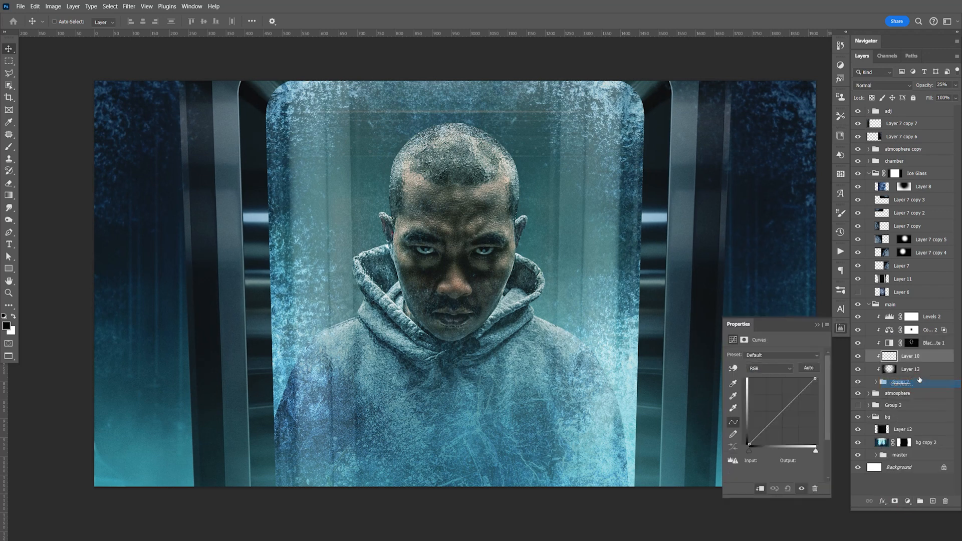
drag(767, 424, 760, 419)
drag(785, 387, 789, 394)
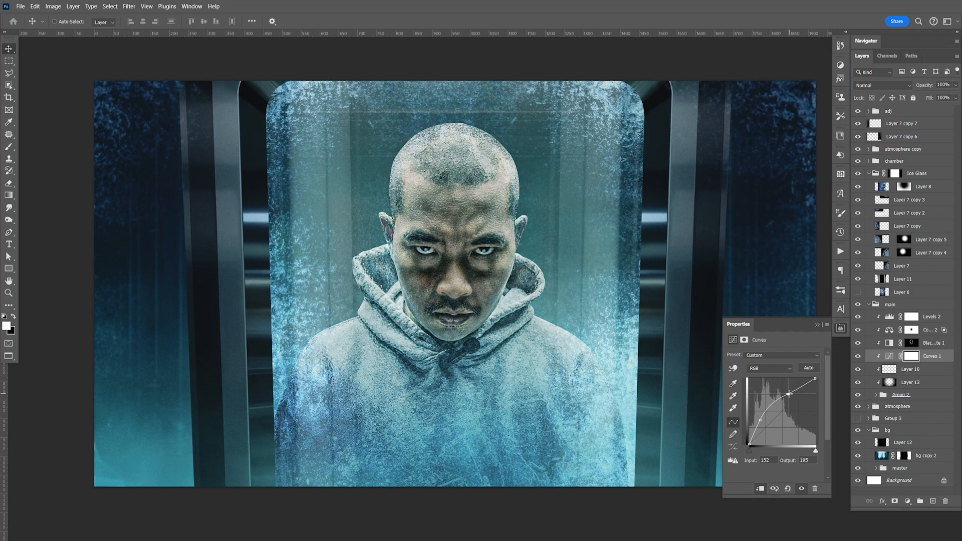
click(842, 329)
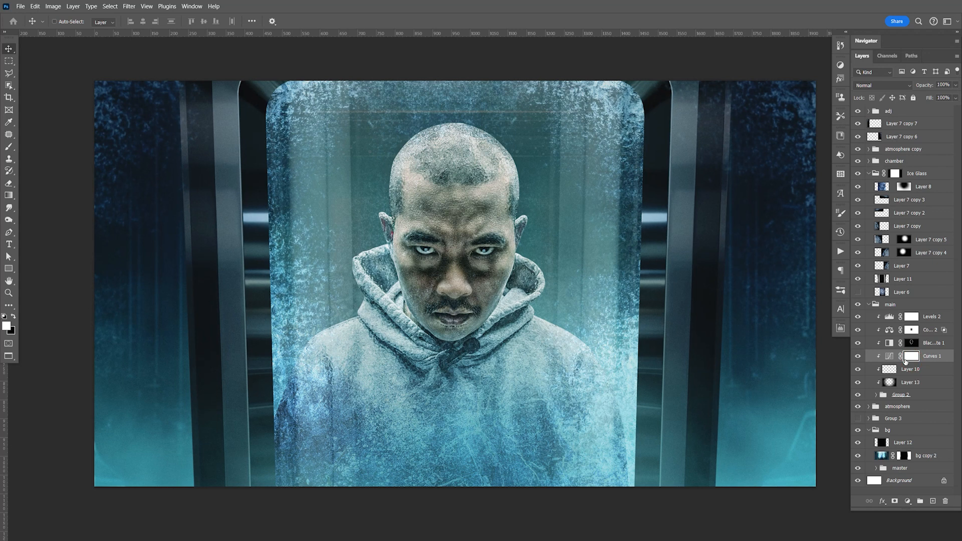
Step: Invert the Curves 1 mask to black and paint the brightening back over the man's face with a soft white 300 px brush
key(ctrl+i)
key(b)
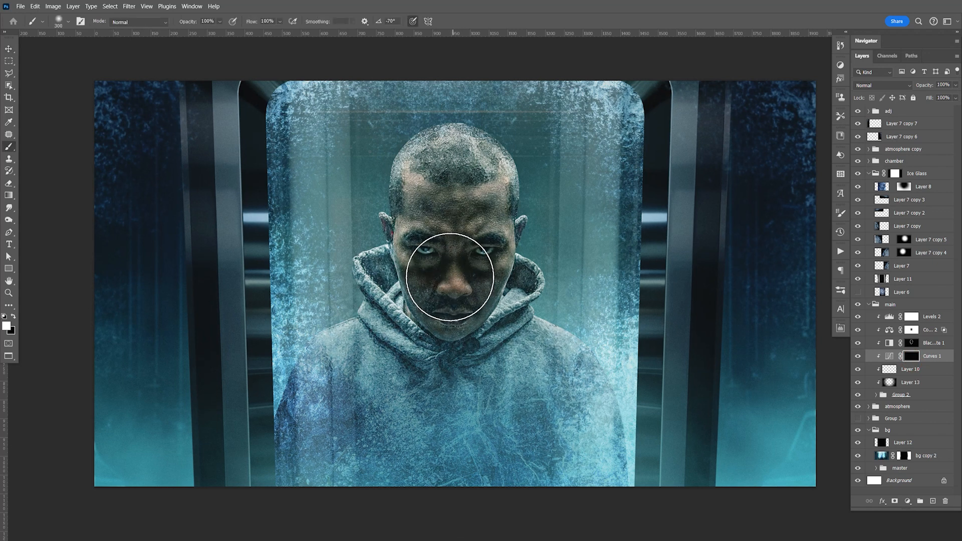
click(440, 277)
mouse_move(446, 240)
mouse_down()
mouse_move(457, 227)
mouse_move(451, 294)
mouse_move(442, 261)
mouse_move(458, 263)
mouse_up()
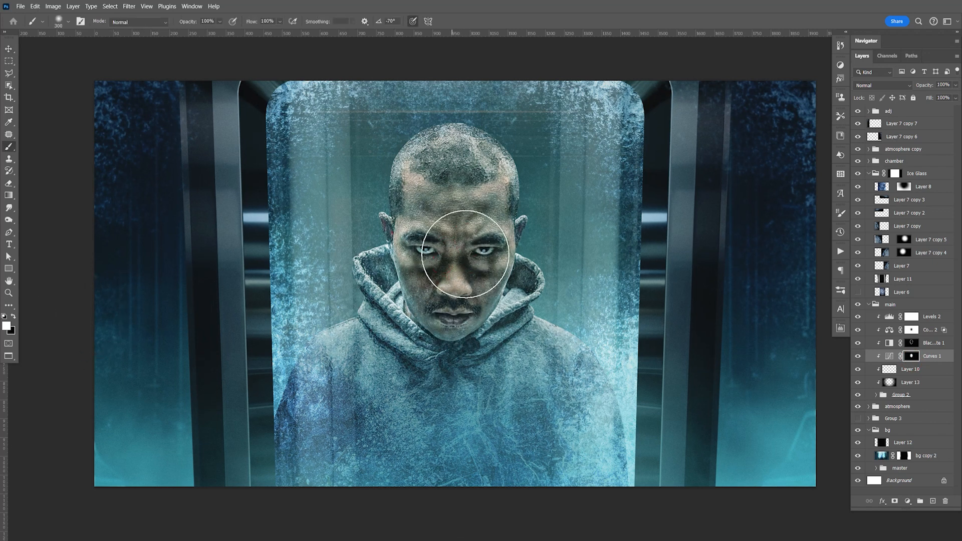
click(450, 323)
click(451, 331)
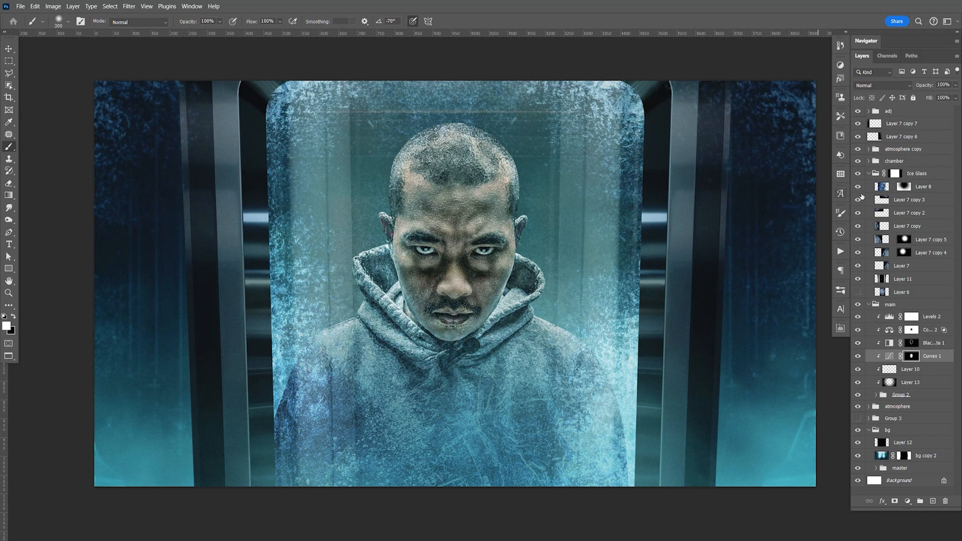
Step: Lower the Curves 1 adjustment's opacity to 67% and save the document
click(956, 85)
mouse_move(951, 96)
mouse_down()
mouse_move(914, 97)
mouse_move(937, 97)
mouse_up()
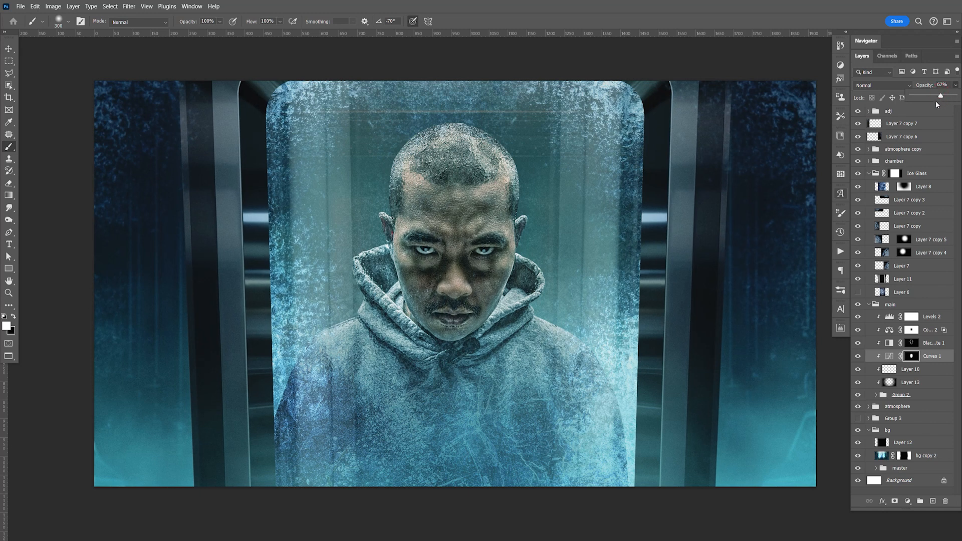
key(ctrl+s)
key(v)
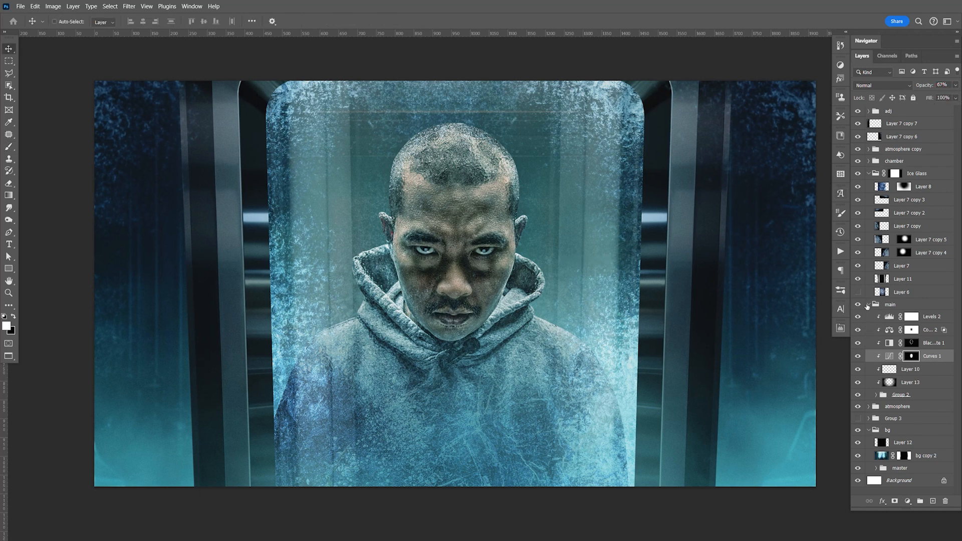
Step: Collapse the Ice Glass and main groups, check Layer 12 in the bg group and add a white mask to it
click(869, 174)
click(869, 186)
click(858, 235)
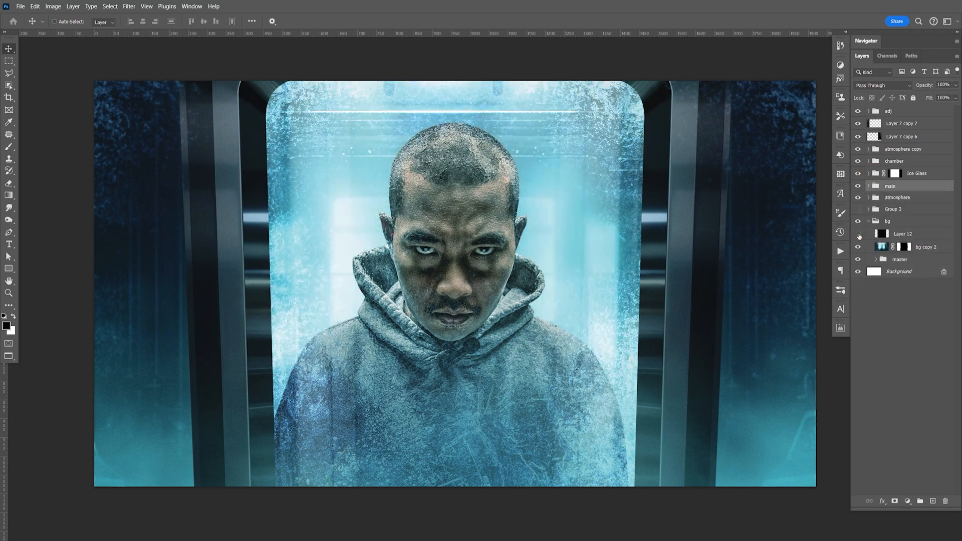
click(895, 235)
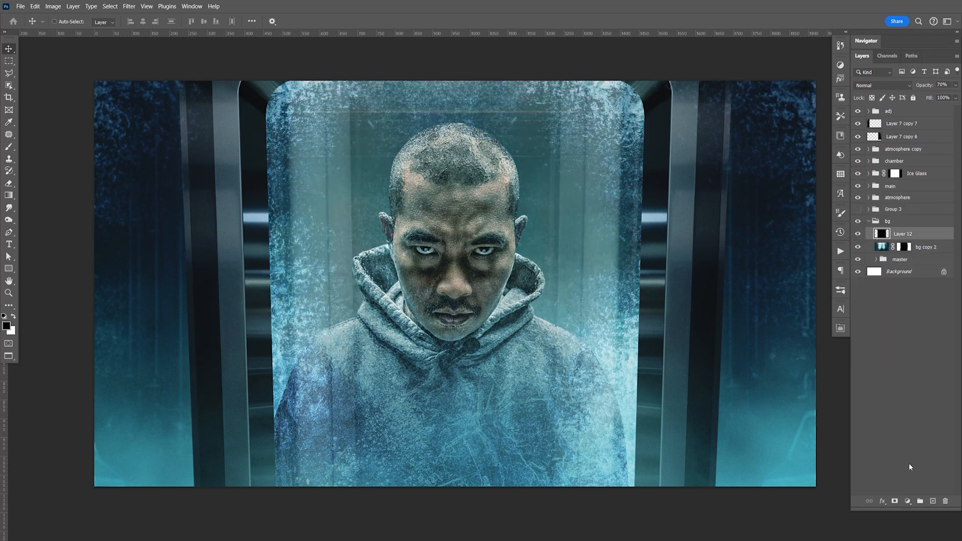
click(895, 502)
key(b)
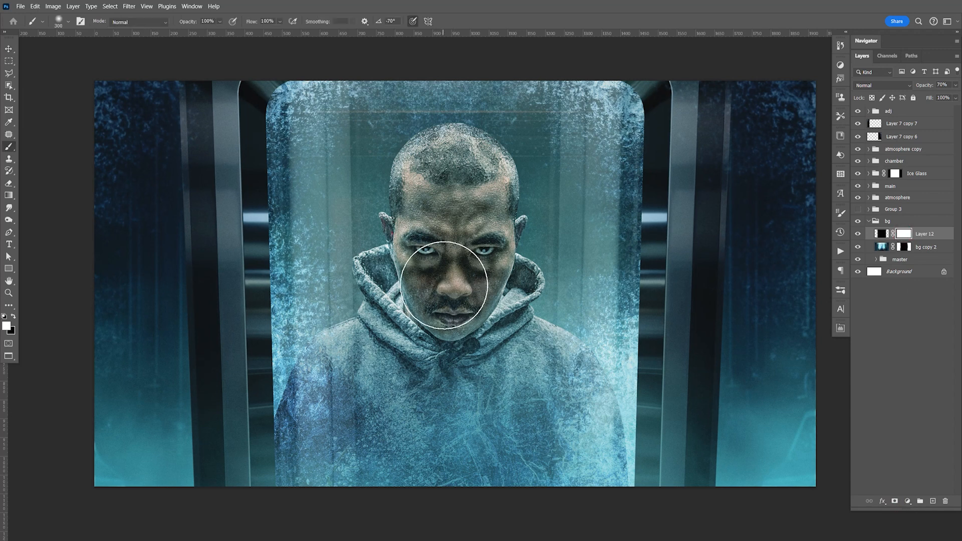
key(x)
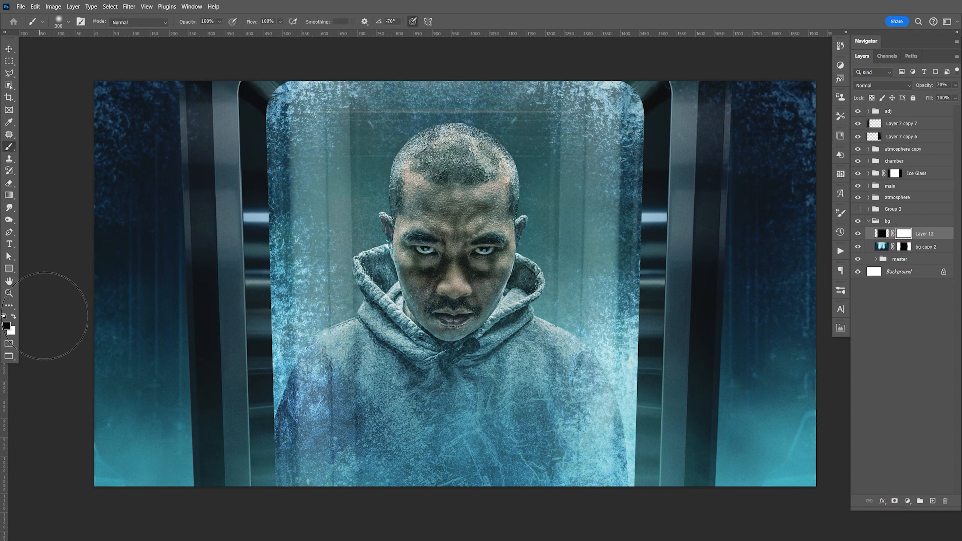
Step: Try revealing the bright background around the man's head on Layer 12's mask with a large soft black brush, and reset the mask to white
key(bracketright)
key(bracketright)
key(bracketright)
click(454, 281)
click(455, 281)
click(454, 281)
key(bracketleft)
key(bracketright)
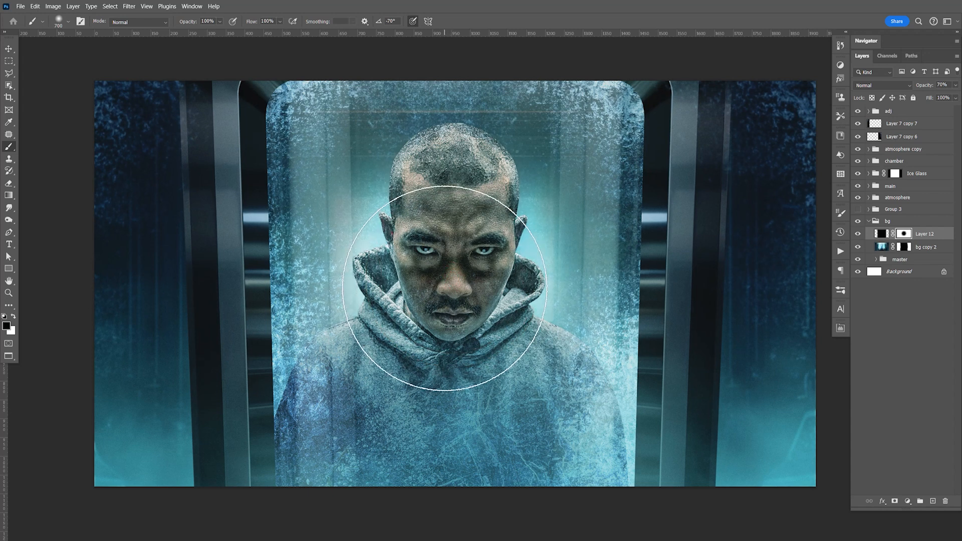
click(462, 208)
key(bracketleft)
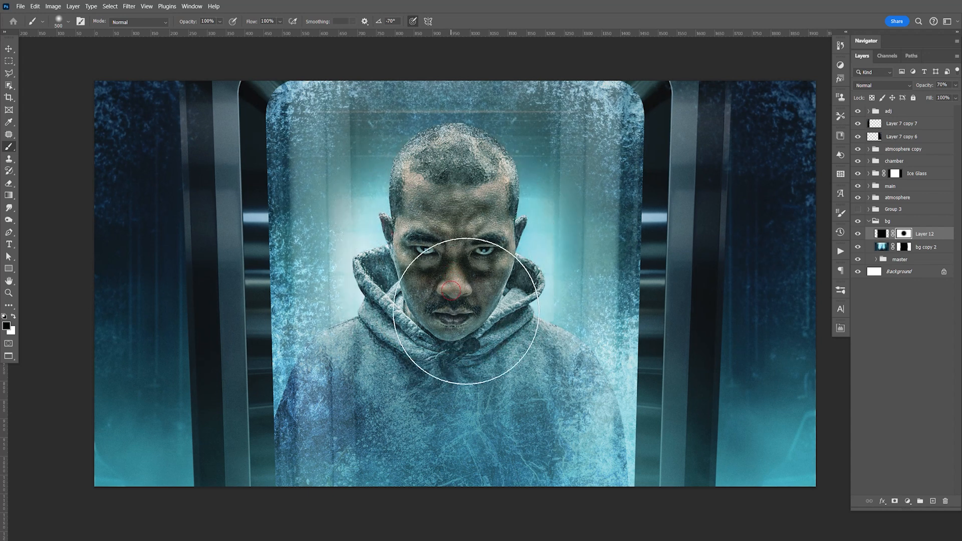
click(438, 176)
click(446, 135)
click(447, 114)
click(446, 95)
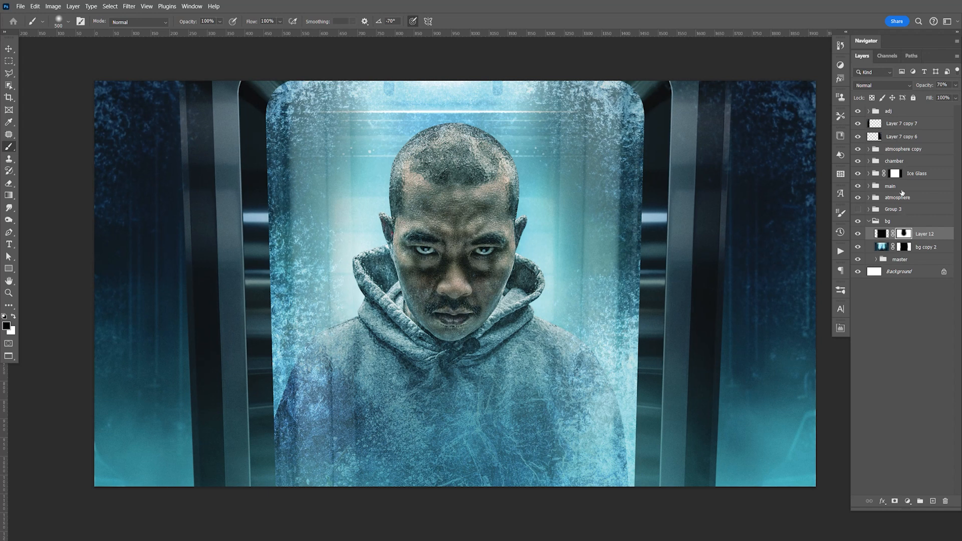
key(ctrl+BackSpace)
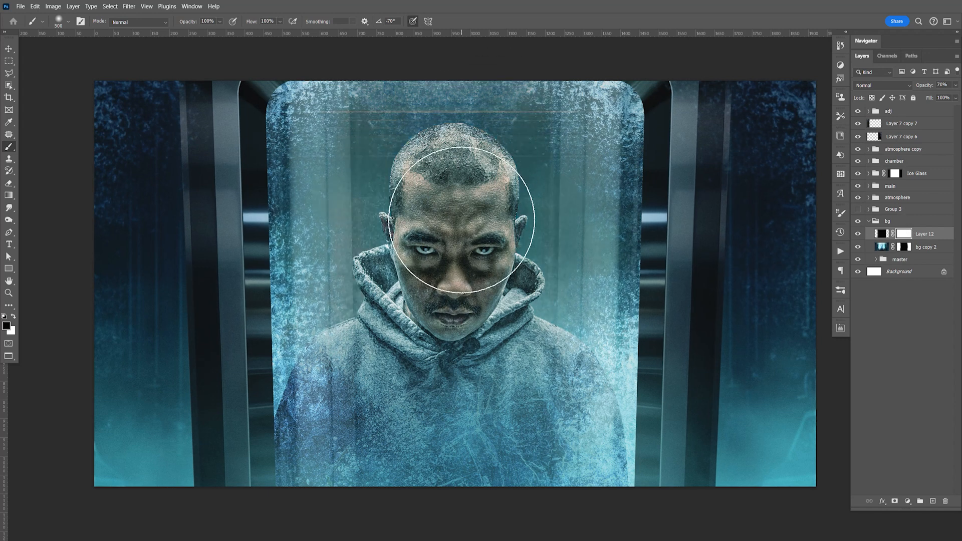
Step: Paint black on Layer 12's mask behind and above the man's head with the soft 500 px brush, and save the document
click(449, 178)
mouse_move(448, 171)
mouse_down()
mouse_move(450, 126)
mouse_move(407, 83)
mouse_move(397, 55)
mouse_move(477, 55)
mouse_move(521, 77)
mouse_up()
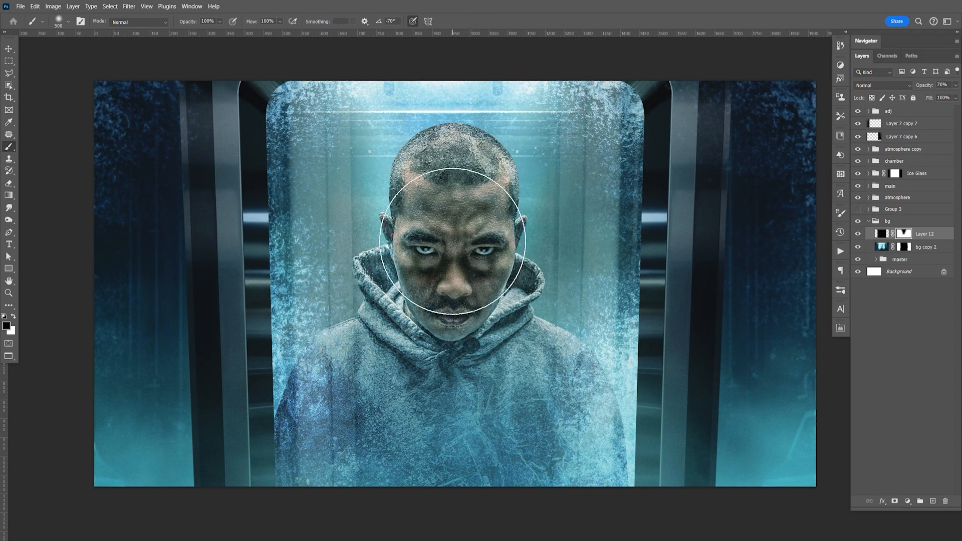
key(ctrl+s)
Step: Select the four masked layers from Layer 2 copy 3 down to Layer 2 in the master group
key(v)
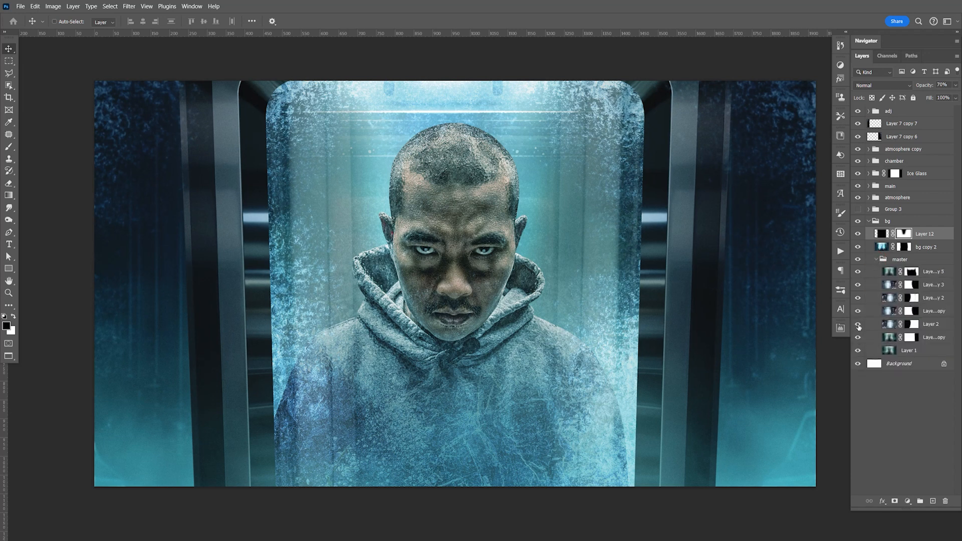
click(929, 284)
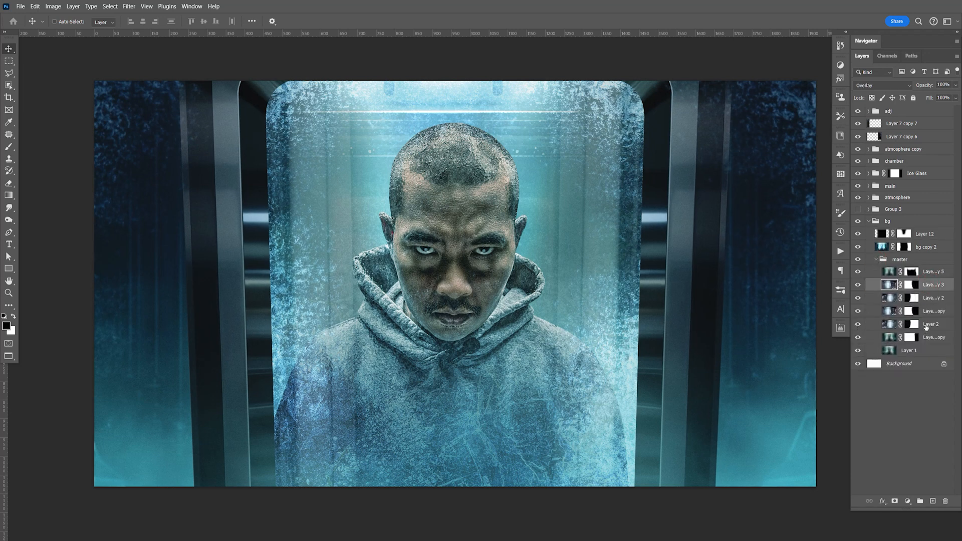
shift+click(927, 325)
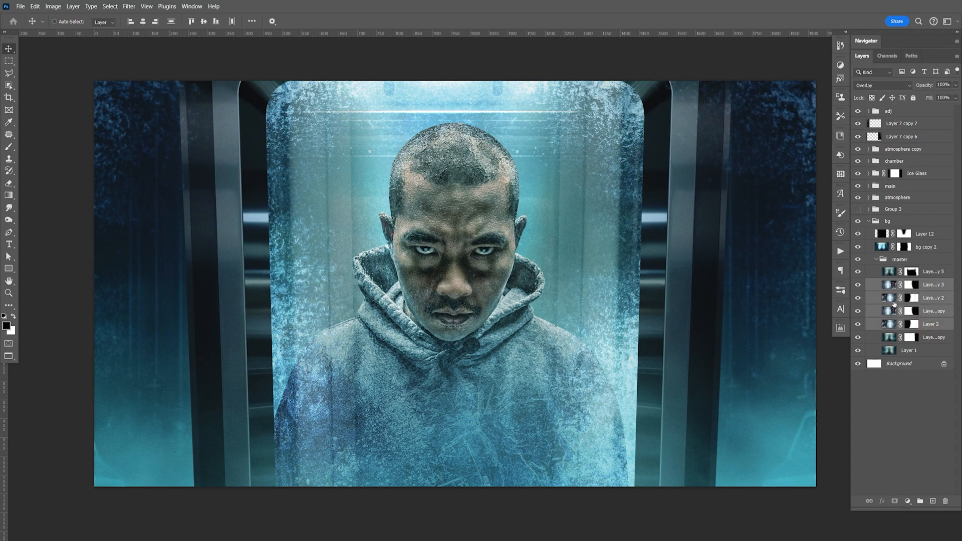
Step: Try shifting the selected background layers slightly, and undo the move
key(ctrl+minus)
key(ctrl+minus)
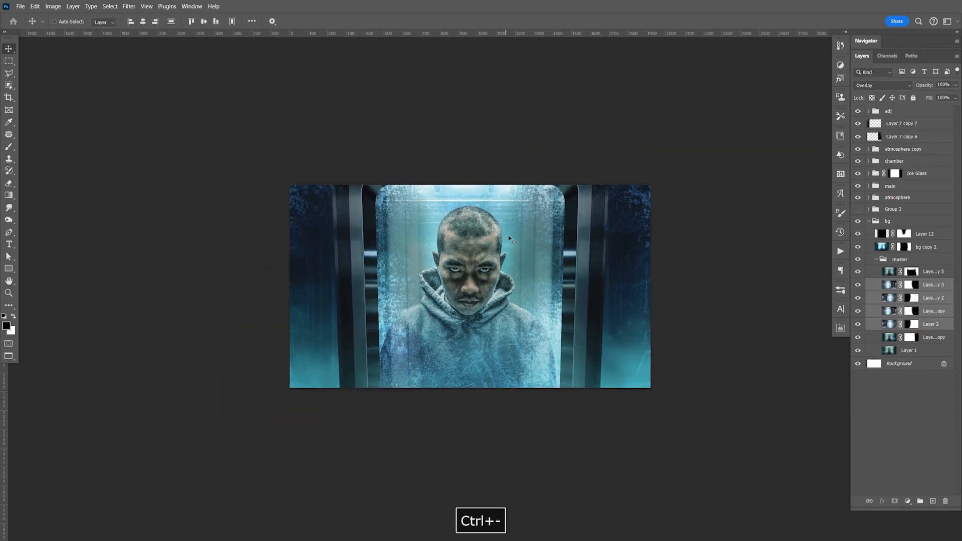
mouse_move(519, 258)
mouse_down()
mouse_move(521, 223)
mouse_move(525, 251)
mouse_up()
key(ctrl+z)
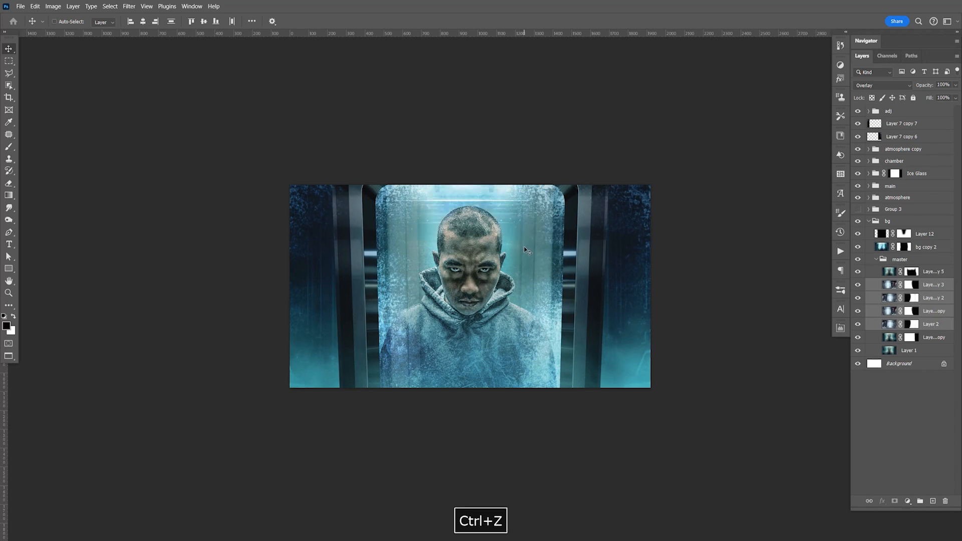
key(ctrl+equal)
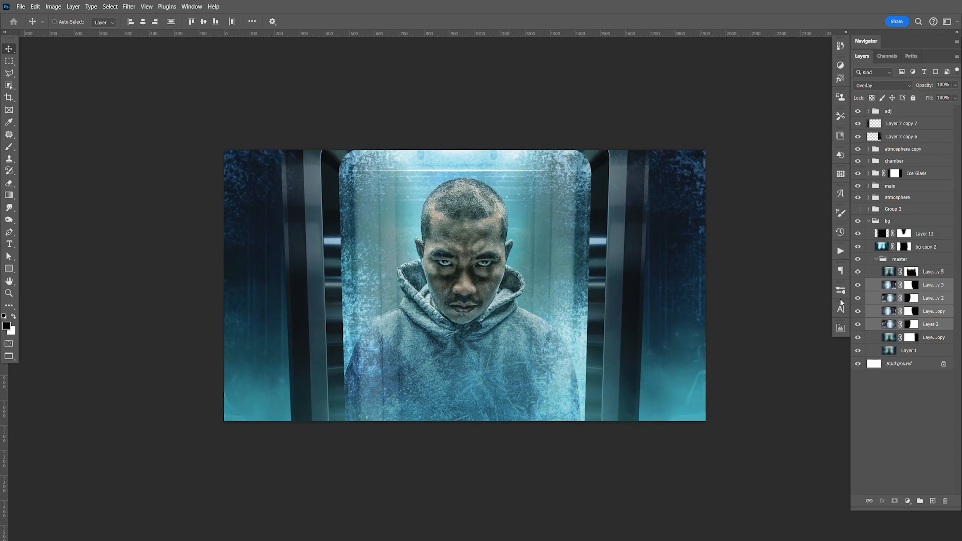
Step: Group the four selected layers inside the master group and add a white mask to the new group
mouse_move(859, 320)
mouse_down()
mouse_move(861, 296)
mouse_move(860, 324)
mouse_up()
key(ctrl+equal)
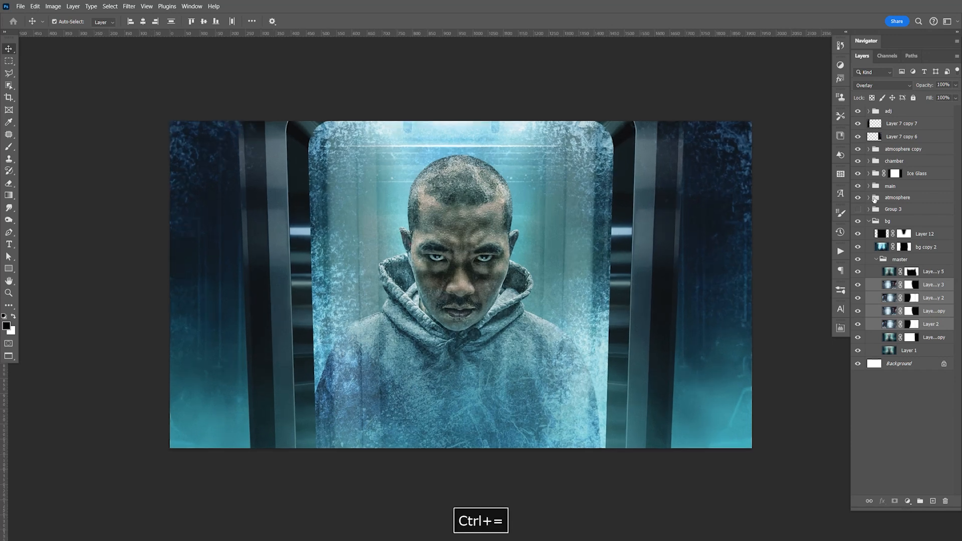
key(ctrl+g)
click(895, 501)
key(b)
Step: Paint black across the upper edge of Group 4's mask above the man's head with the soft 500 px brush, and save the document
key(space)
drag(602, 129, 621, 224)
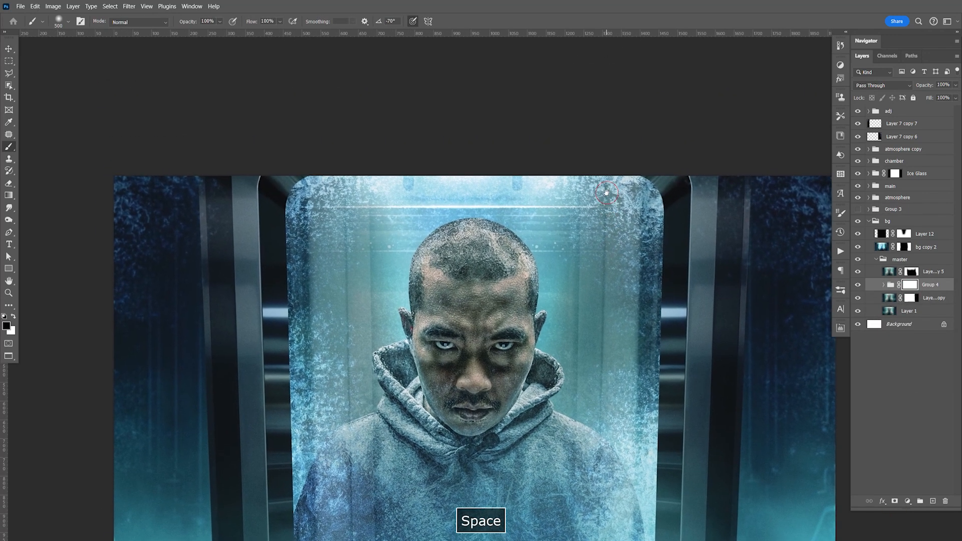
click(478, 162)
mouse_move(477, 164)
mouse_down()
mouse_move(401, 158)
mouse_move(290, 168)
mouse_up()
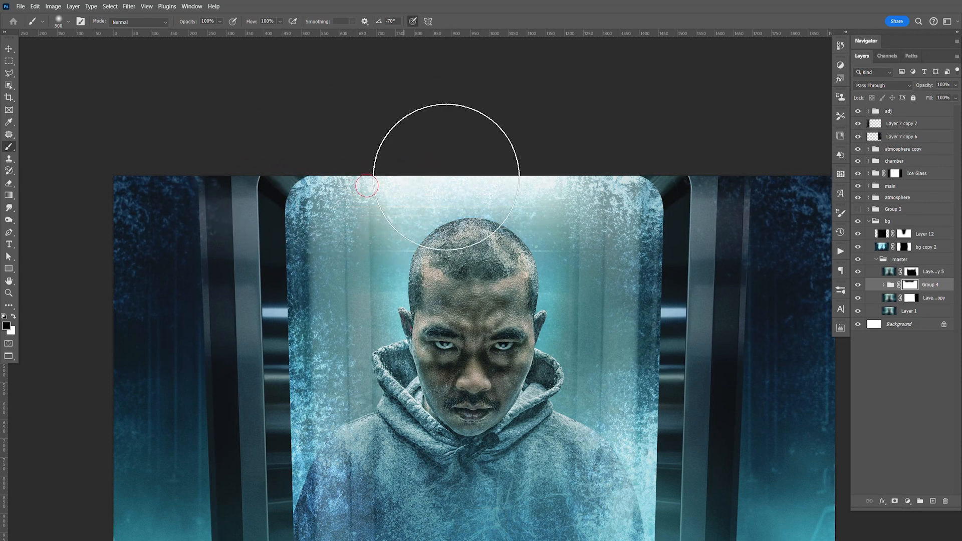
key(space)
drag(554, 462, 545, 302)
key(ctrl+s)
key(space)
drag(516, 211, 529, 289)
key(ctrl+s)
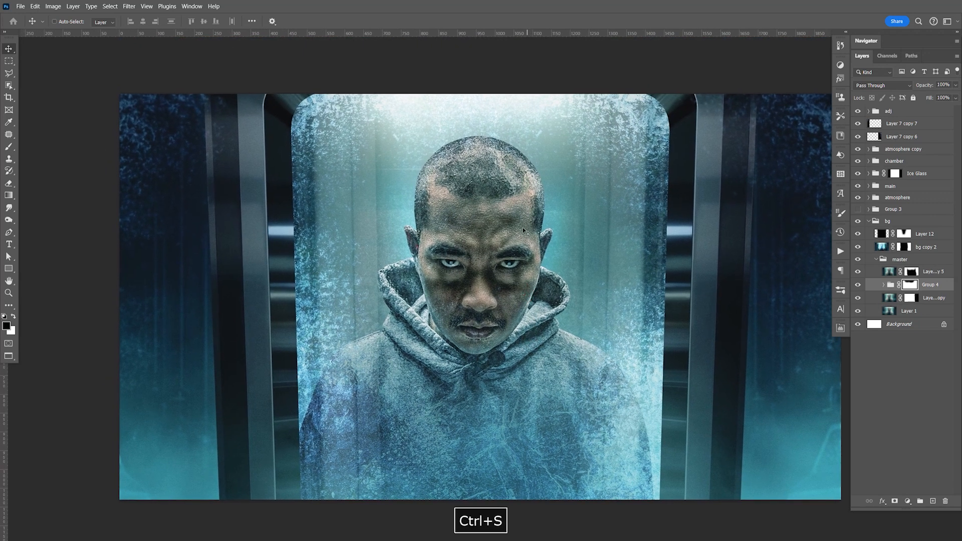
Step: Duplicate Layer 2 from Group 4 and move the copy to the top of the master group
key(F9)
click(883, 284)
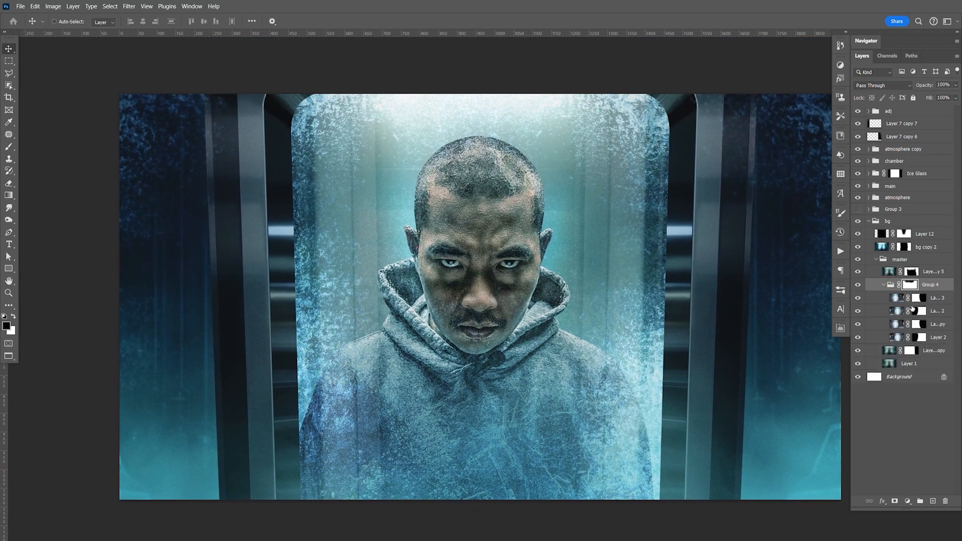
click(938, 338)
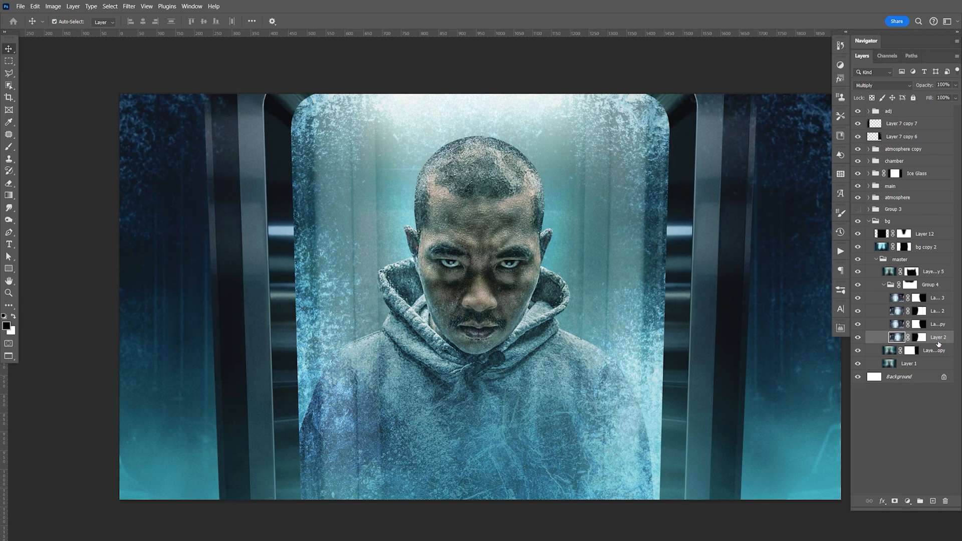
key(ctrl+j)
drag(936, 337, 937, 271)
Step: Delete the mask of Layer 2 copy 4, move the layer above Layer 12 in the bg group and compare it on and off
right_click(911, 273)
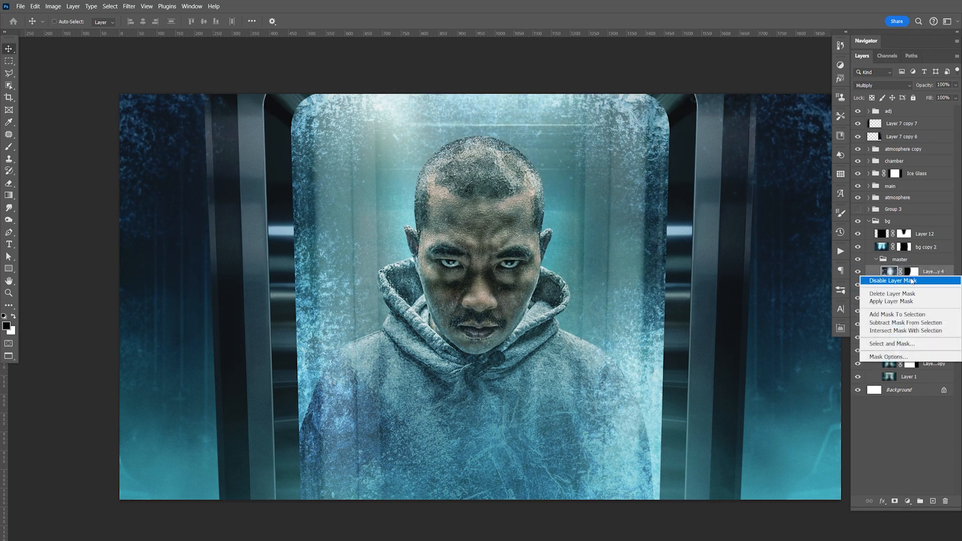
click(908, 295)
drag(920, 275, 927, 239)
click(858, 235)
click(859, 236)
Step: Set Layer 2 copy 4 to Screen blending and reposition its lab image behind the man
click(889, 86)
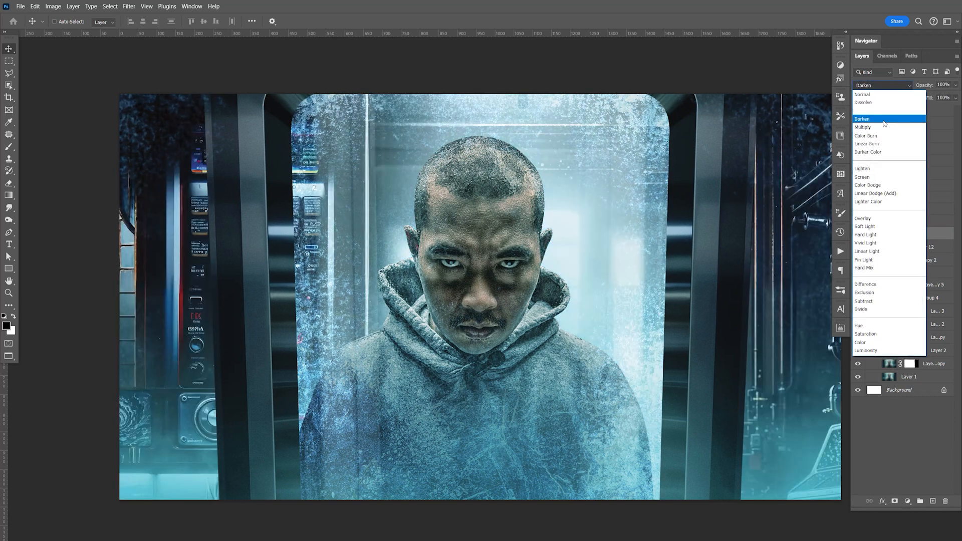
click(877, 172)
drag(536, 328, 557, 270)
drag(562, 303, 586, 309)
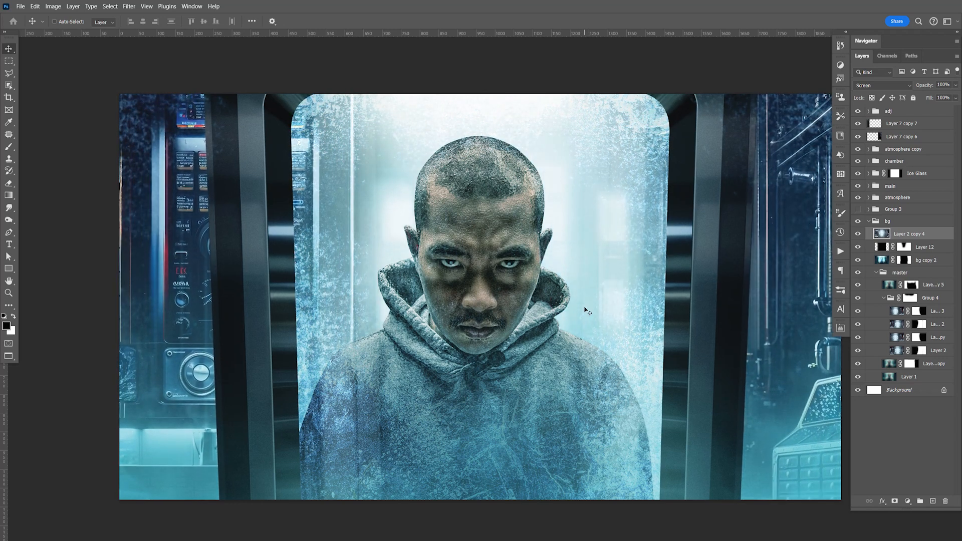
Step: Apply Levels to Layer 2 copy 4 with a midtone input of 0.14 and a white input of 242
key(ctrl+l)
drag(649, 320, 695, 321)
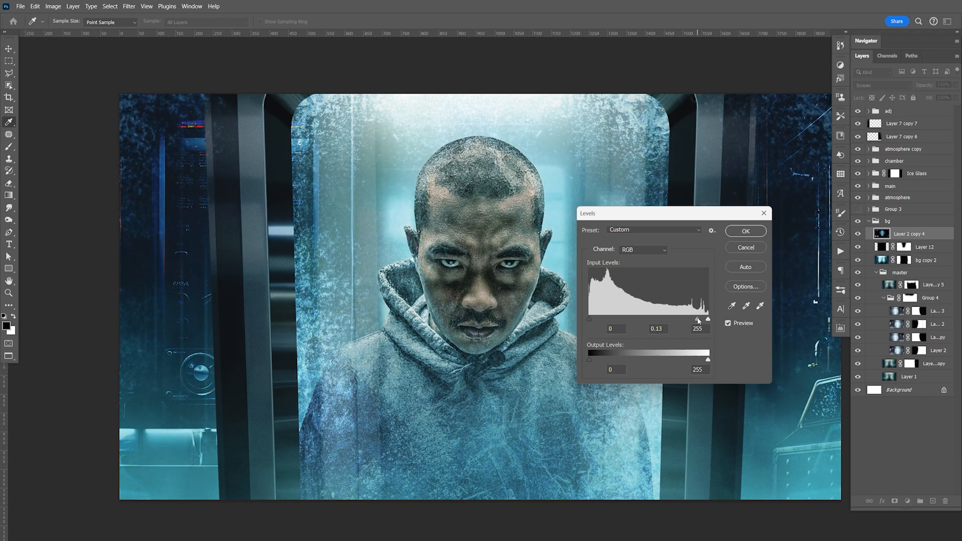
drag(704, 321, 703, 323)
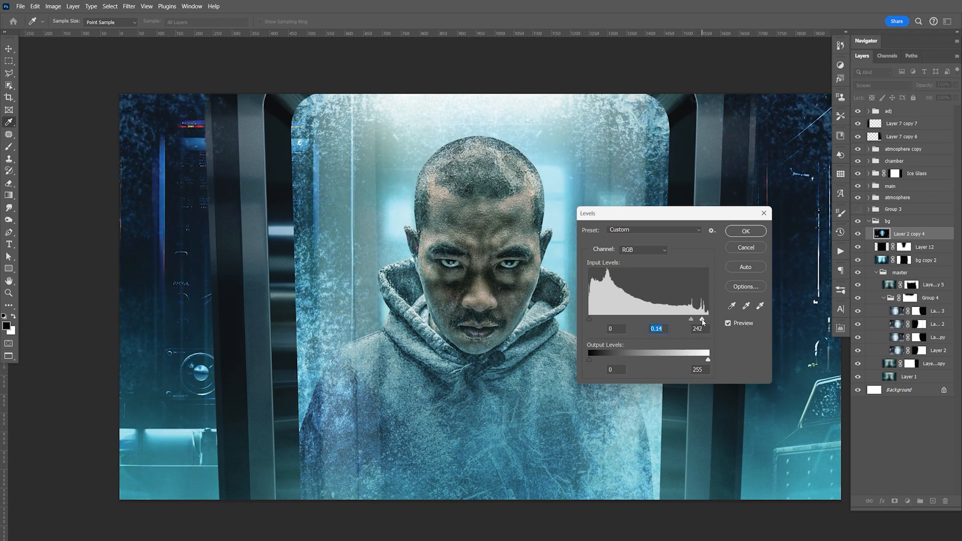
click(743, 232)
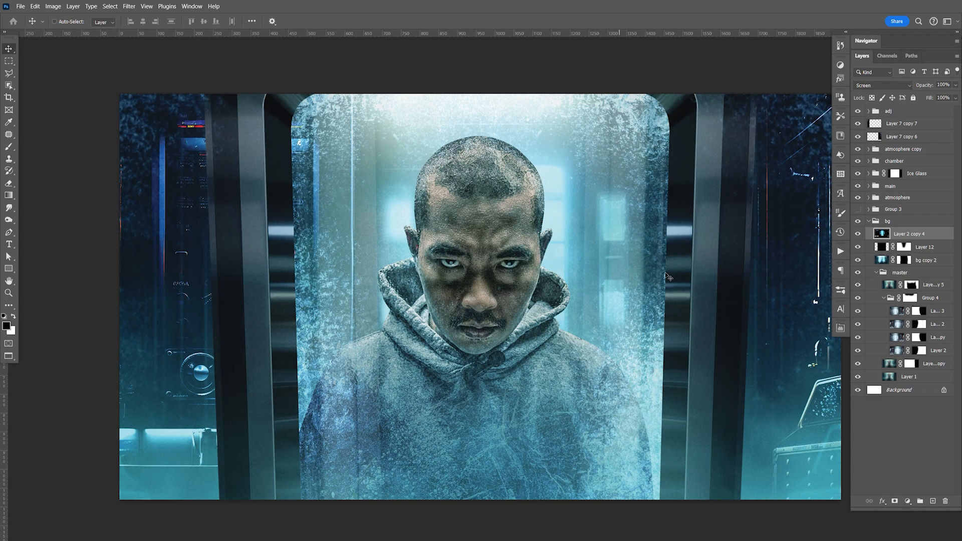
Step: Add a black mask to Layer 2 copy 4 and paint white beside the man's head to reveal the lab lights on the right
click(895, 502)
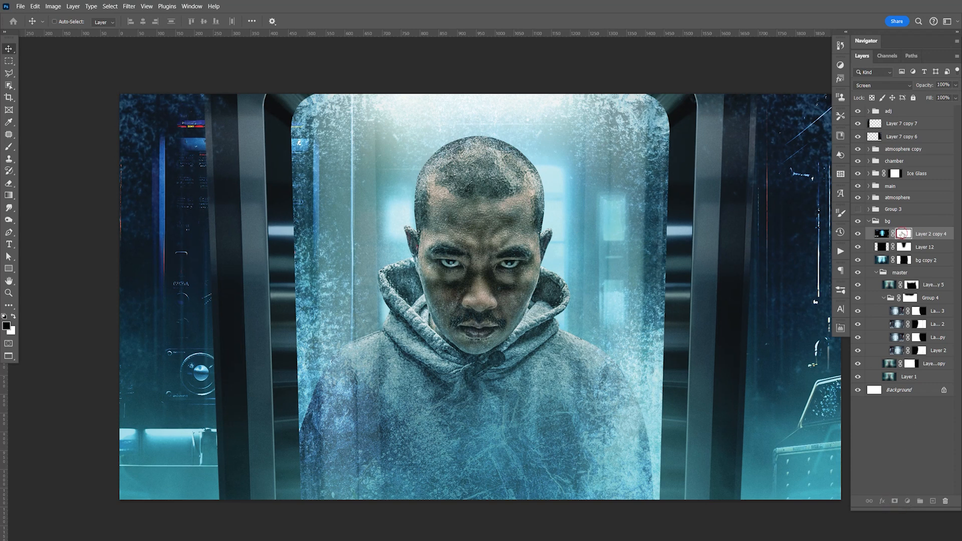
key(ctrl+i)
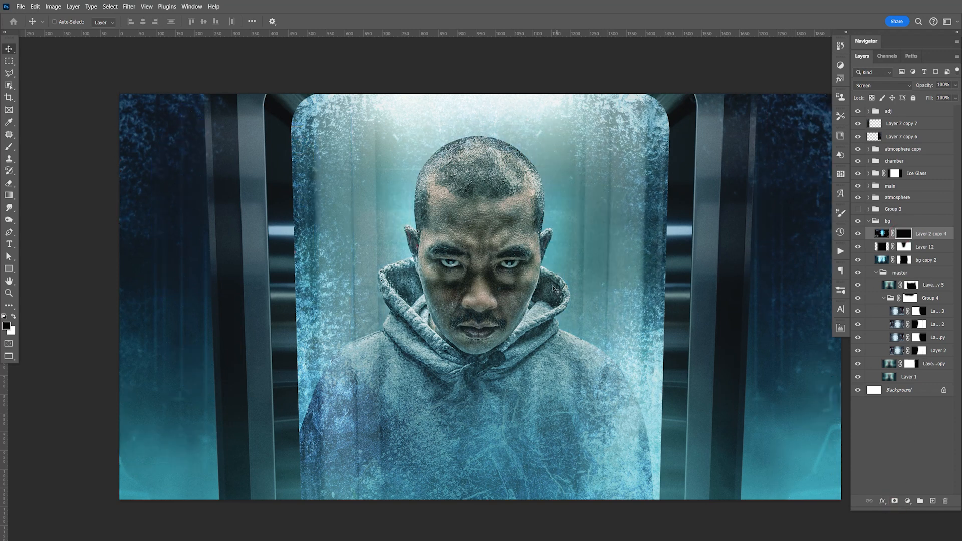
key(b)
key(x)
click(555, 244)
click(546, 229)
mouse_move(545, 220)
mouse_down()
mouse_move(570, 193)
mouse_move(563, 301)
mouse_move(563, 232)
mouse_move(591, 254)
mouse_up()
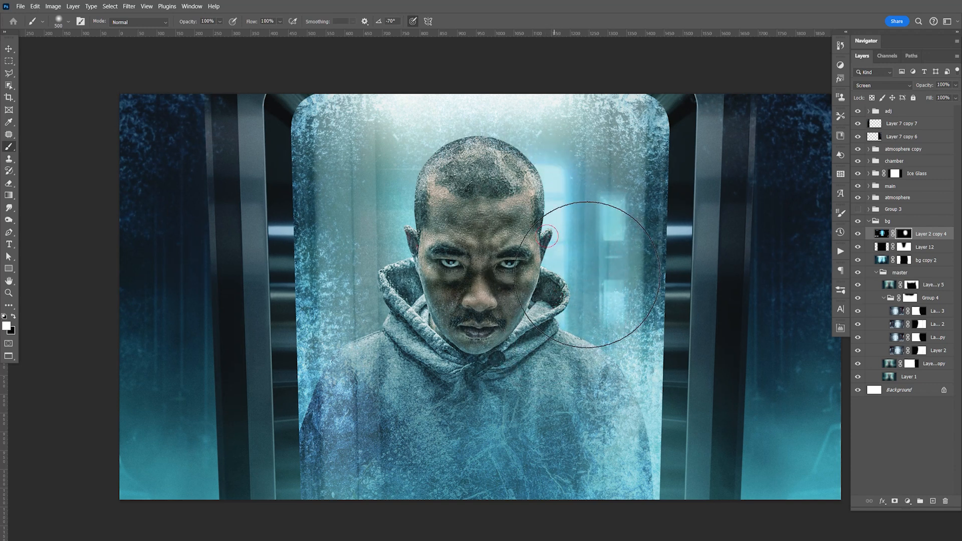
Step: Apply the mask of Layer 2 copy 4, duplicate its contents to a trimmed new layer and delete the original layer
right_click(906, 236)
click(903, 255)
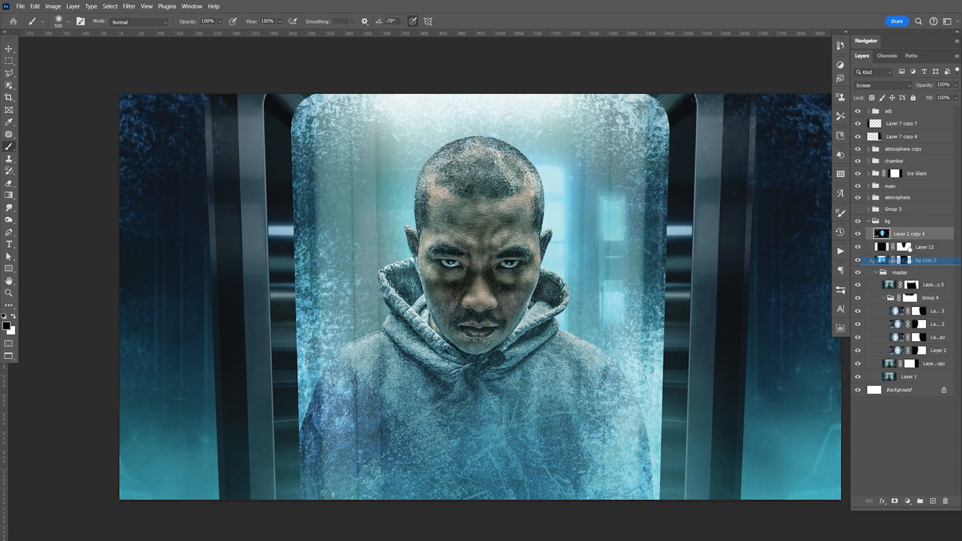
key(ctrl+a)
key(ctrl+j)
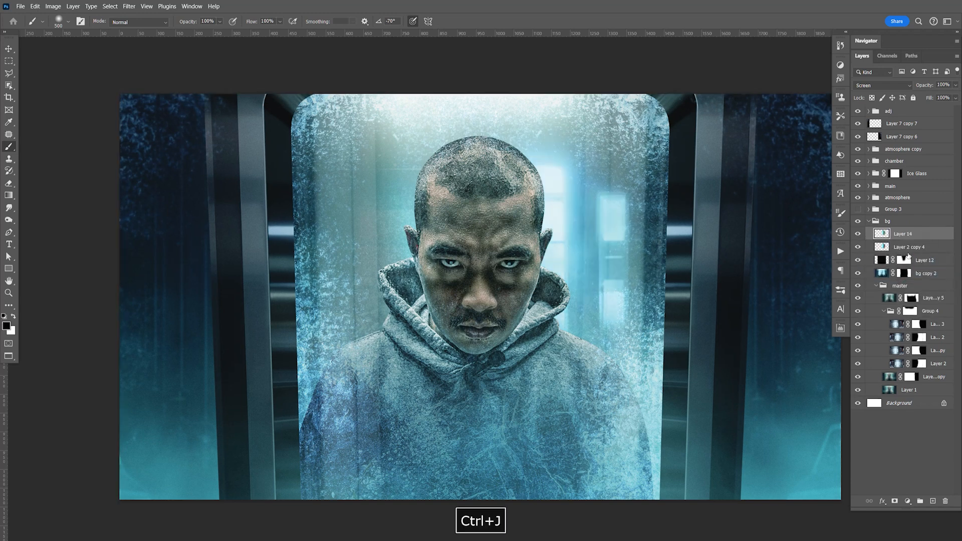
click(925, 247)
key(Delete)
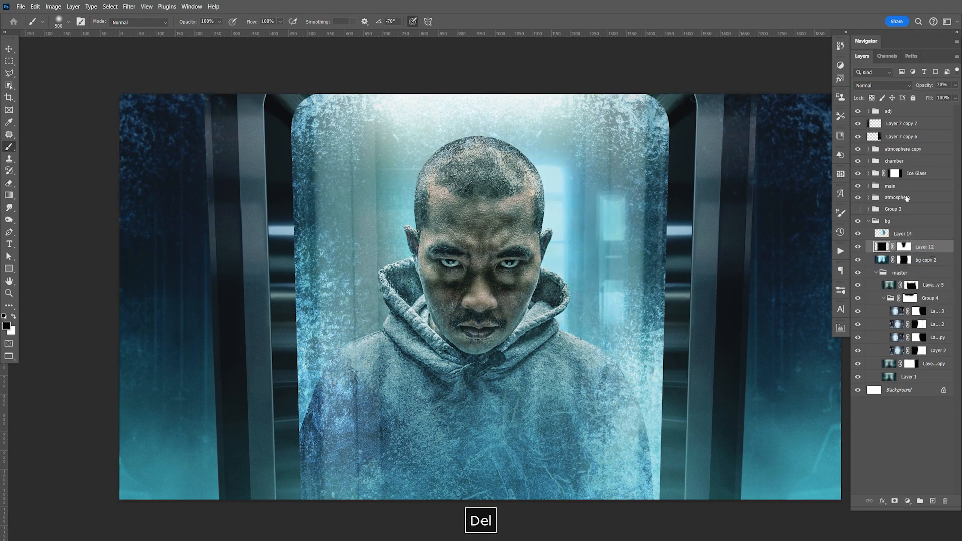
Step: Duplicate Layer 14 and flip the copy horizontally
click(935, 236)
key(ctrl+j)
key(ctrl+t)
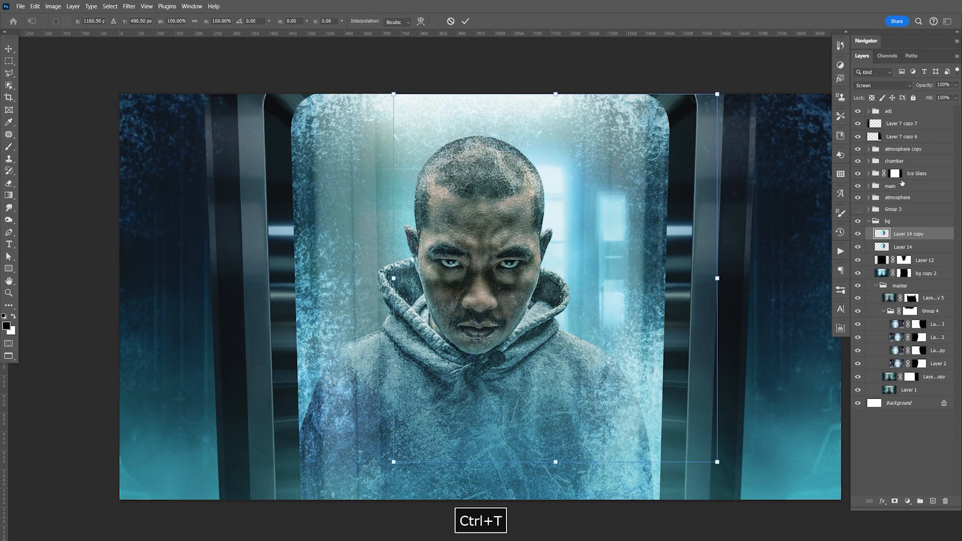
right_click(620, 244)
click(654, 426)
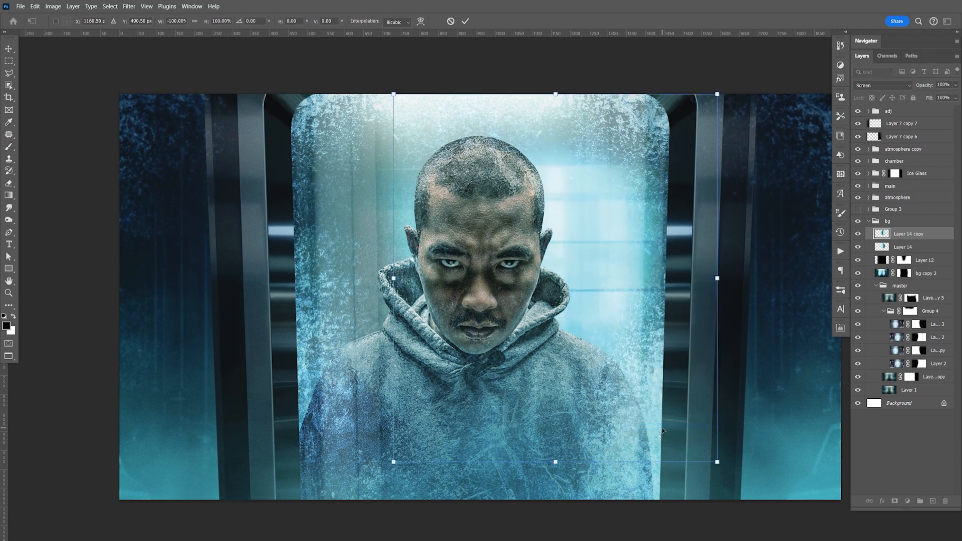
key(Return)
Step: Move the flipped Layer 14 copy to the left of the man's head, fine-tune its position and compare it on and off
drag(640, 321, 472, 321)
key(shift+Right)
key(shift+Right)
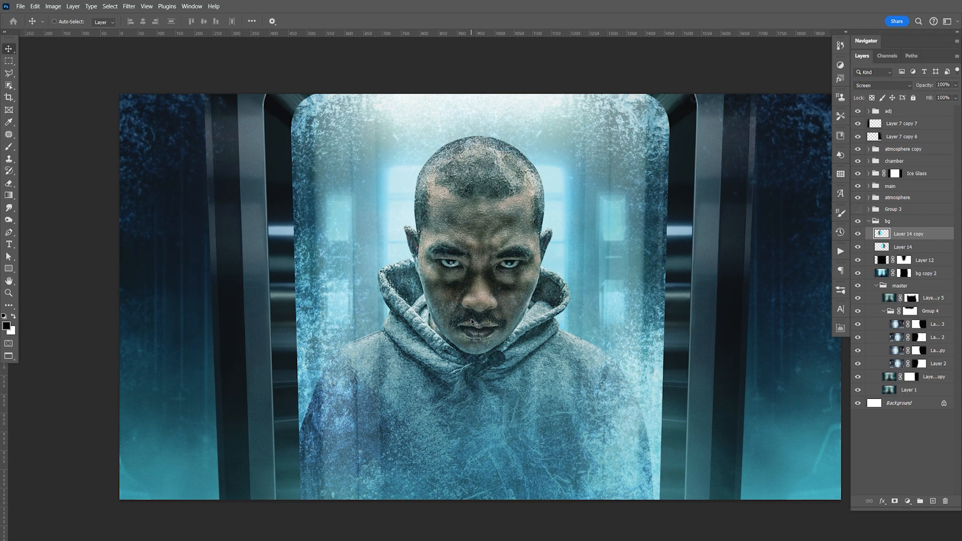
key(shift+Left)
key(shift+Left)
key(shift+Right)
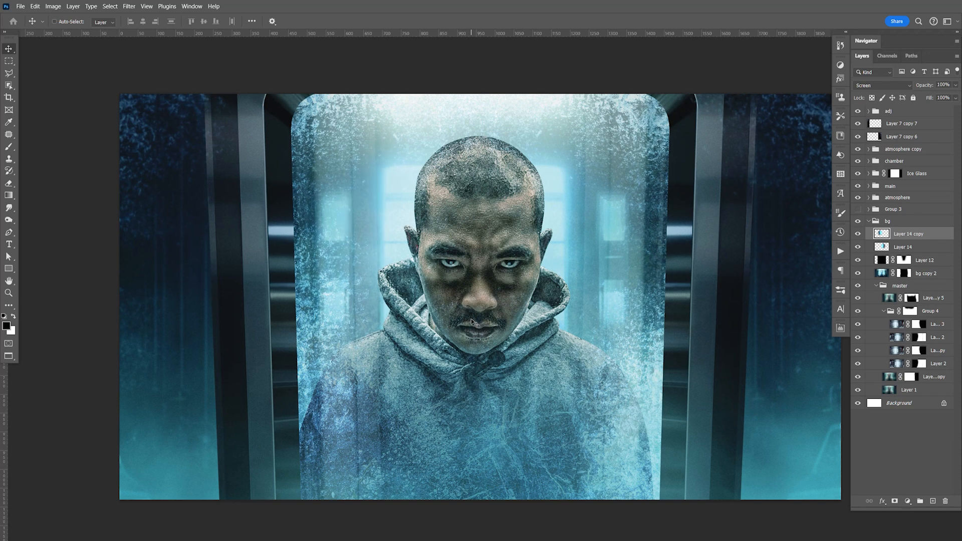
key(Right)
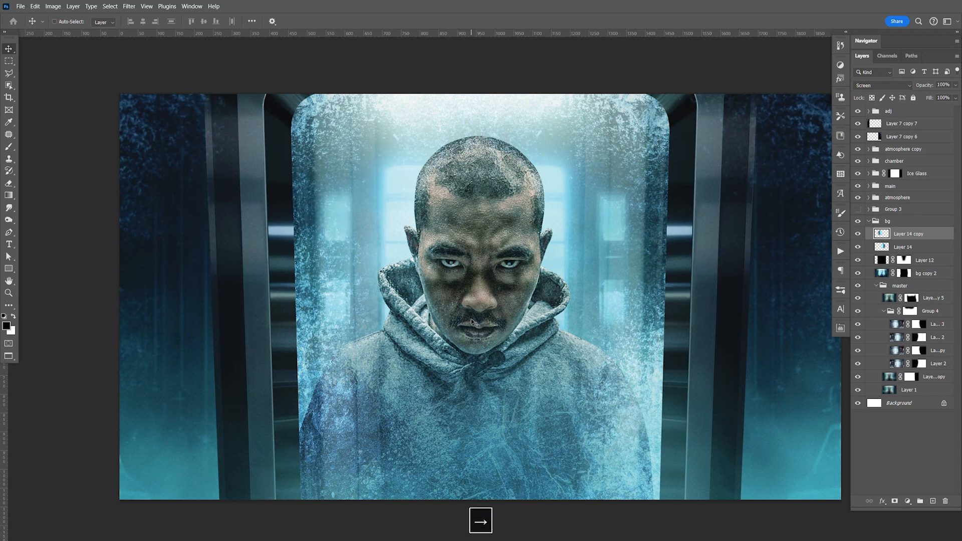
click(858, 236)
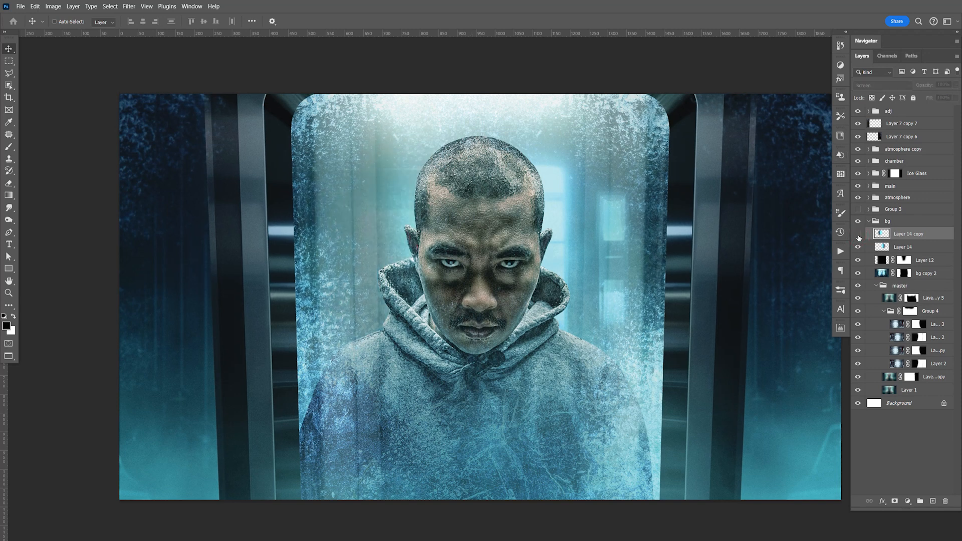
click(859, 236)
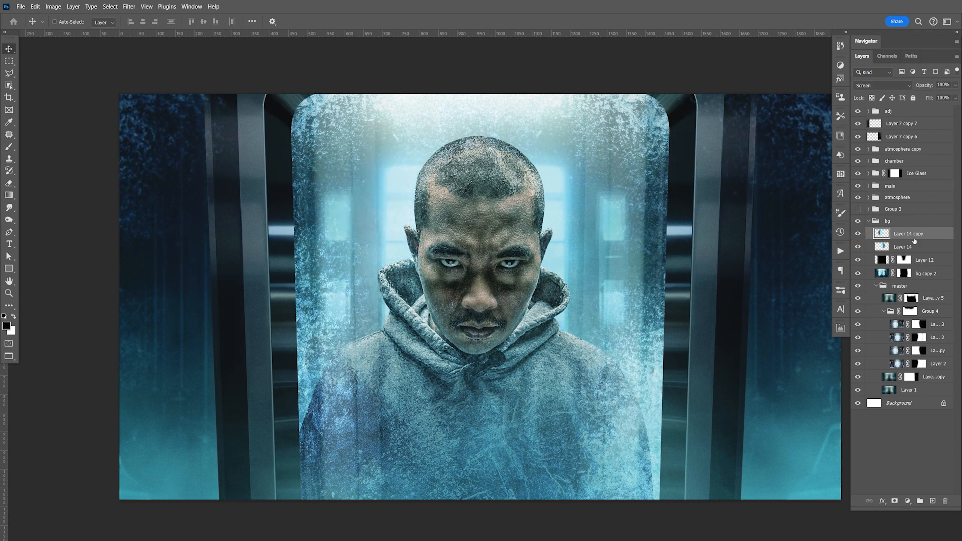
Step: Try to erase the outer lights left of the man on Layer 14 copy with a soft eraser
key(b)
key(bracketleft)
key(bracketleft)
key(bracketleft)
key(bracketleft)
key(bracketleft)
key(bracketleft)
key(bracketleft)
key(bracketleft)
key(bracketleft)
key(bracketleft)
key(bracketleft)
key(bracketleft)
key(bracketleft)
key(bracketleft)
key(bracketleft)
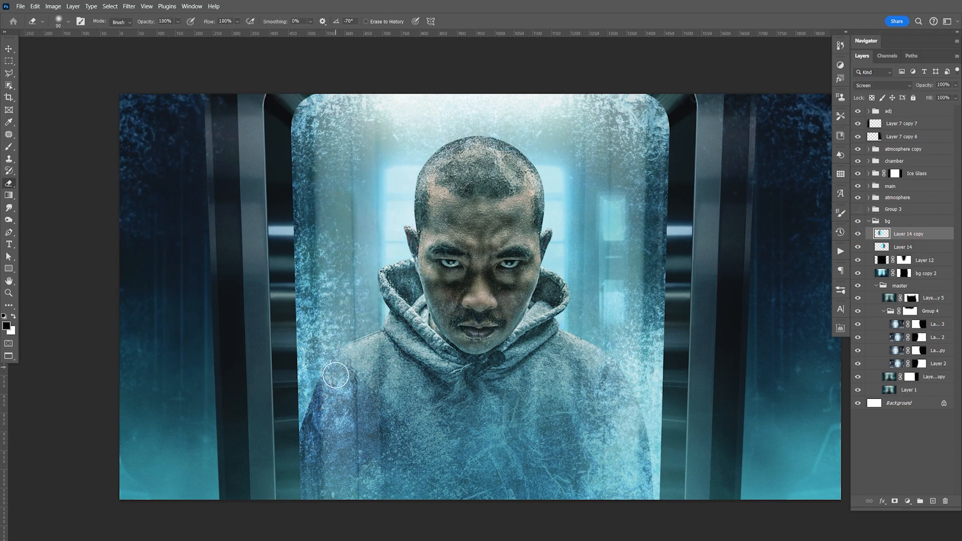
key(bracketright)
key(bracketright)
key(bracketright)
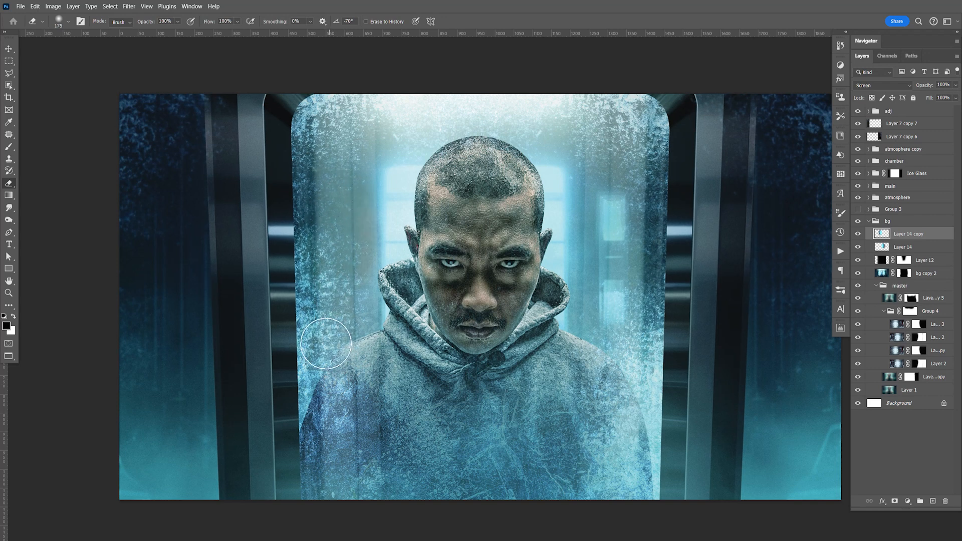
key(bracketright)
key(ctrl+z)
key(ctrl+z)
key(ctrl+z)
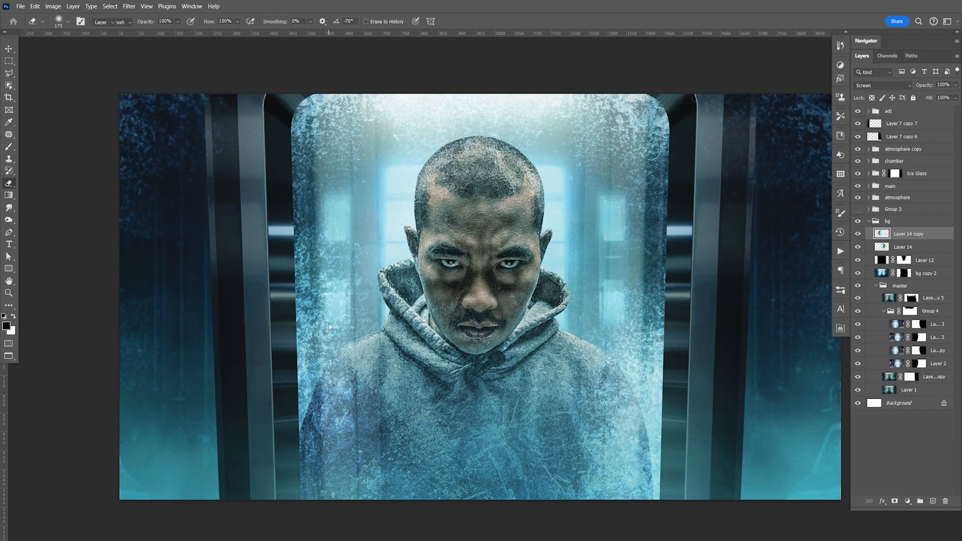
Step: Nudge the mirrored lights of Layer 14 copy right, closer to the man's head
key(v)
key(shift+Right)
key(shift+Right)
key(shift+Right)
key(shift+Right)
key(shift+Right)
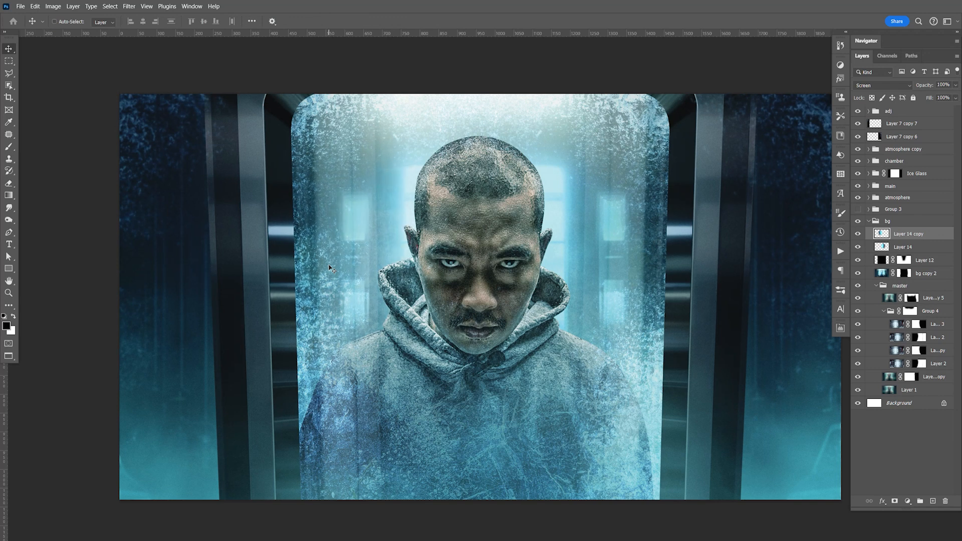
Step: Nudge the lights of Layer 14 slightly left toward the man and save the document
click(916, 249)
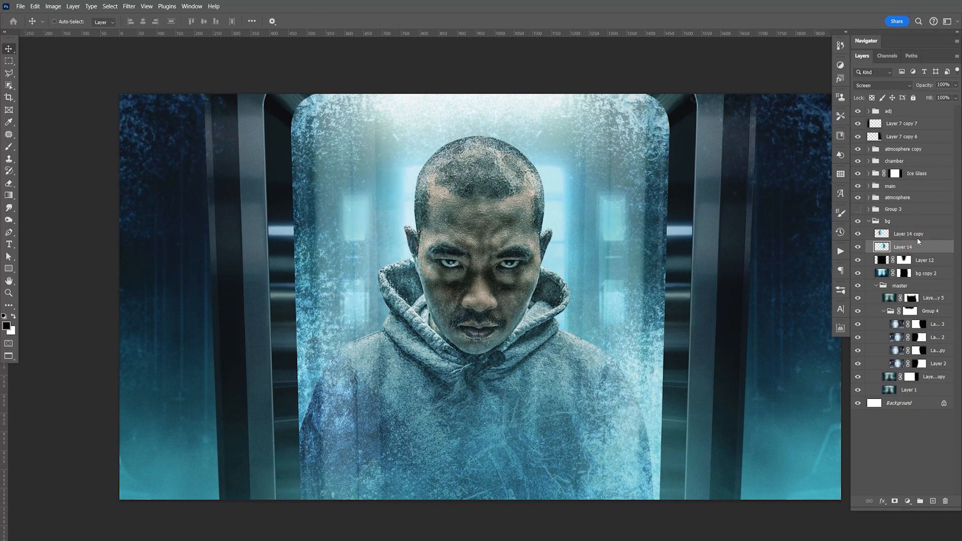
key(shift+Left)
key(shift+Left)
key(shift+Left)
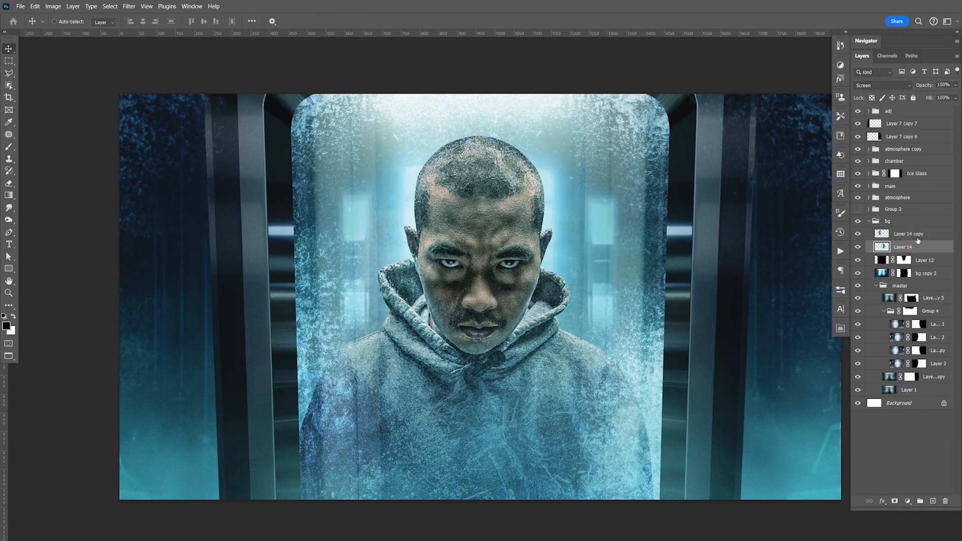
key(ctrl+z)
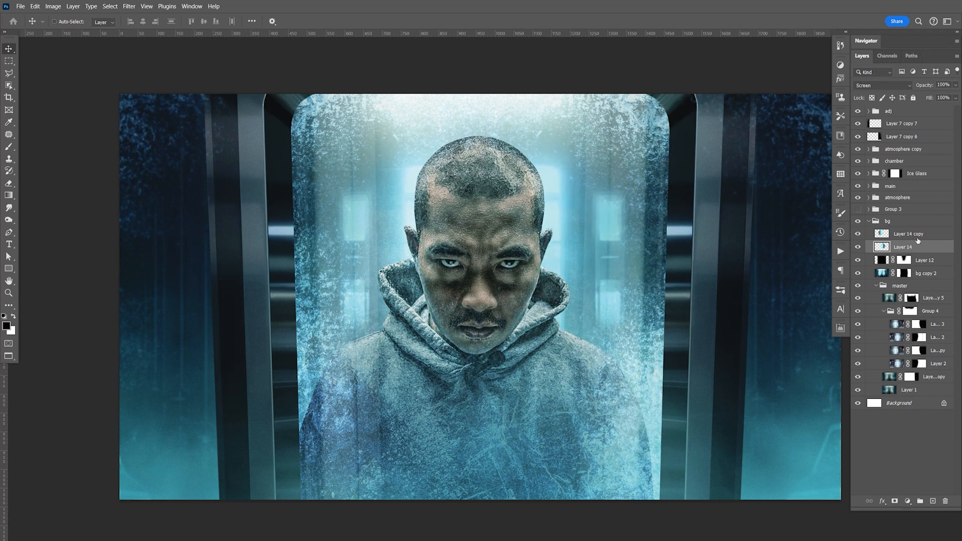
key(Left)
key(ctrl+s)
Step: Move the lights of Layer 14 about 36 px right and 39 px up behind the man
key(space)
drag(577, 337, 584, 319)
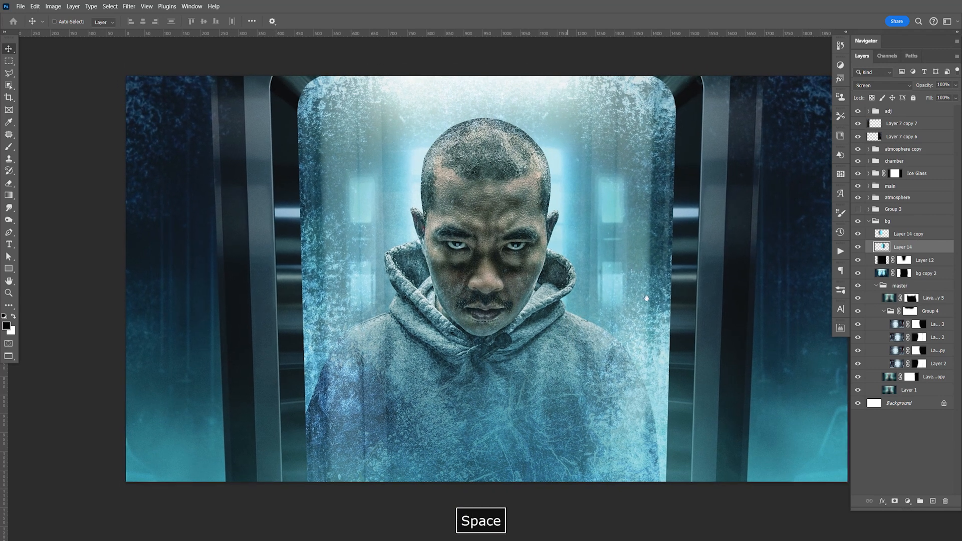
drag(646, 290, 660, 275)
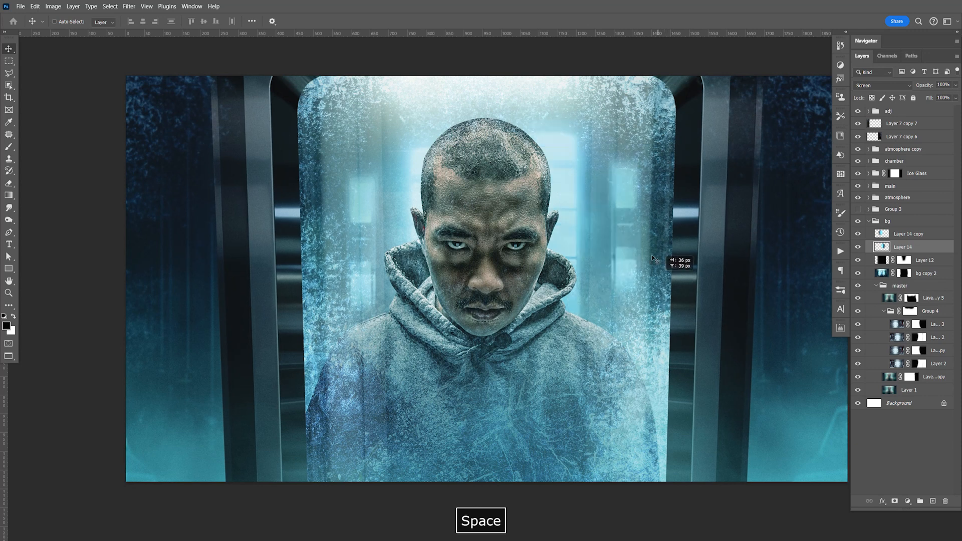
Step: Collapse the bg group, duplicate the Ice Glass group, delete the copy's mask and merge the copy into one layer
click(870, 222)
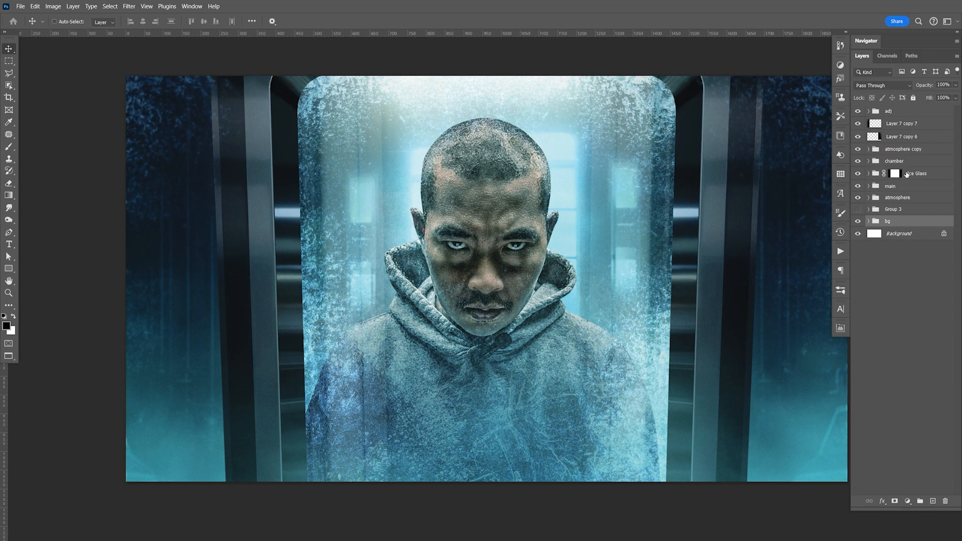
click(915, 176)
key(ctrl+j)
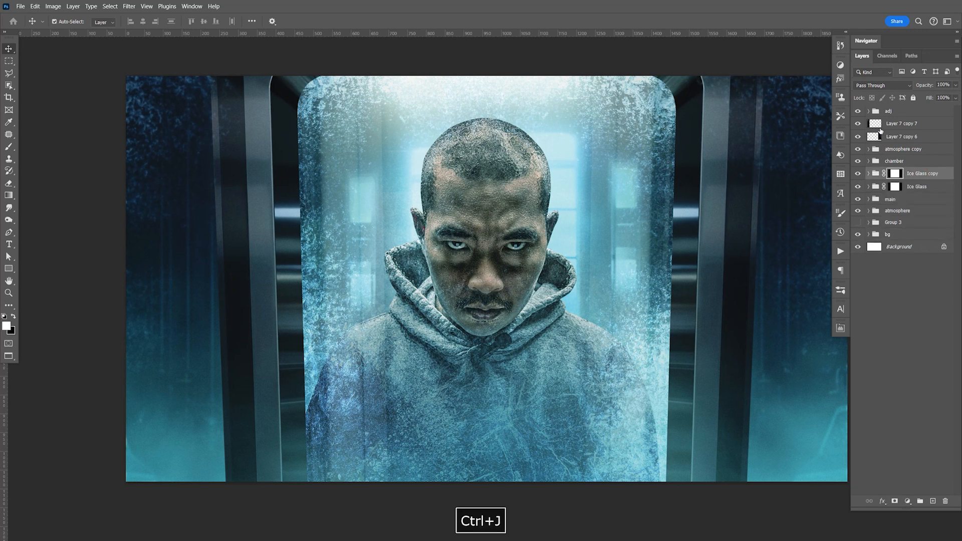
right_click(895, 176)
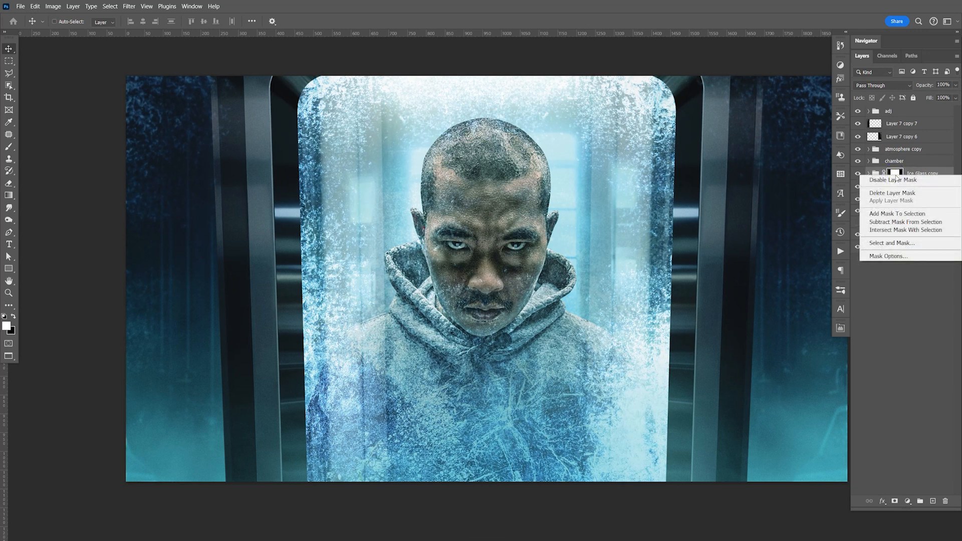
click(900, 195)
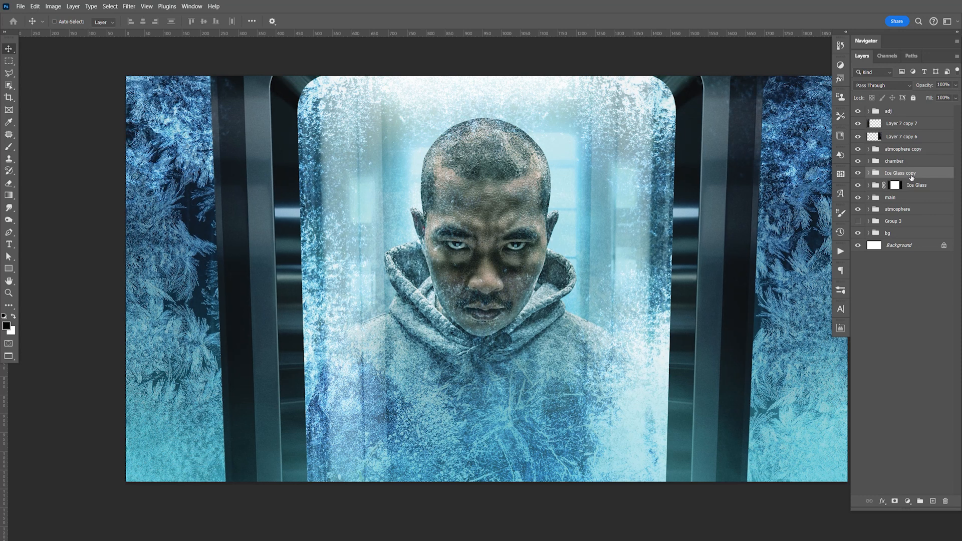
key(ctrl+e)
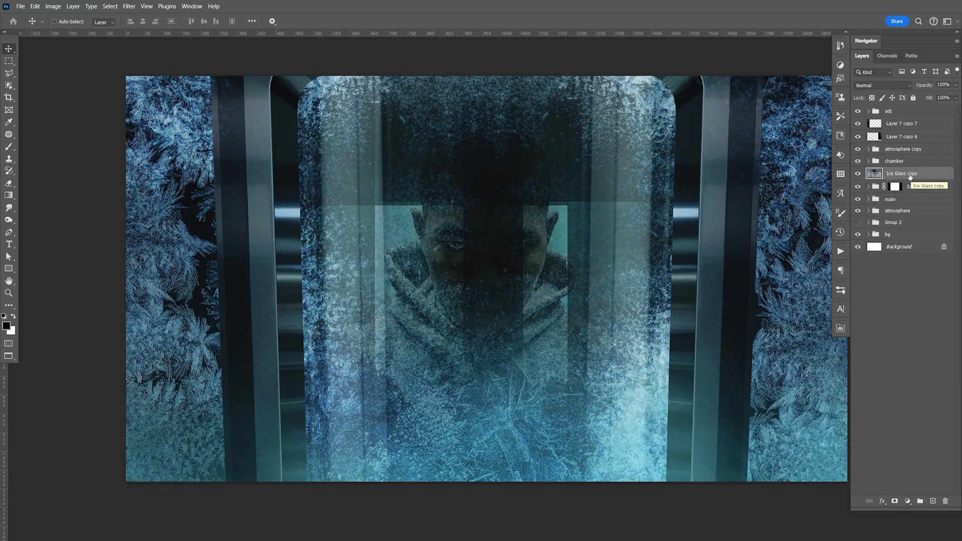
Step: Move the merged Ice Glass copy to the top of the chamber group and set its blending to Screen
click(870, 161)
drag(909, 213, 911, 173)
click(883, 86)
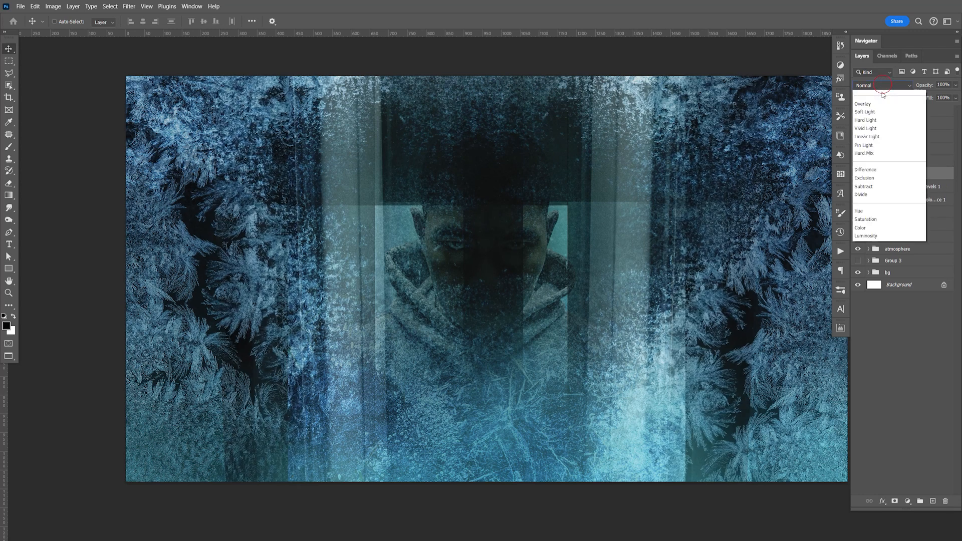
click(873, 178)
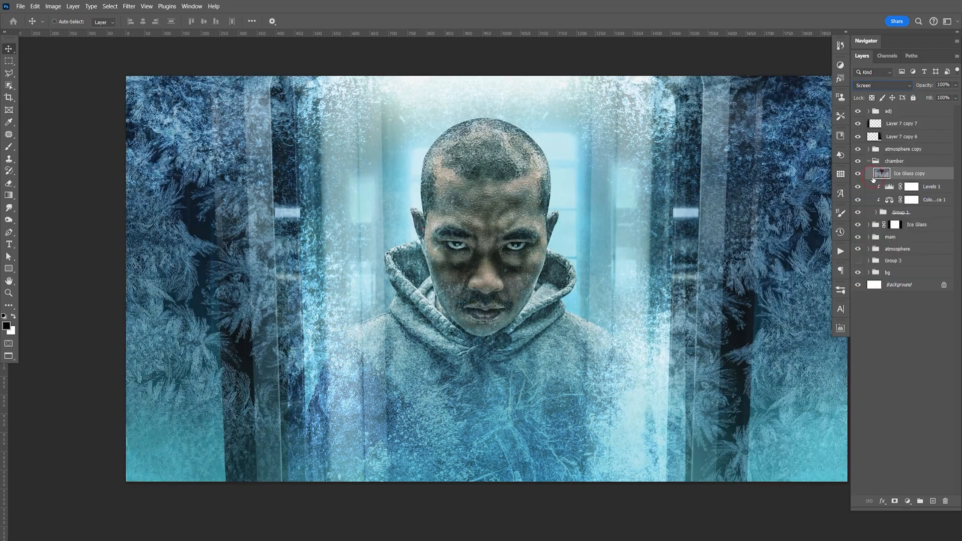
Step: Apply a Gaussian Blur with a 9.6-pixel radius to Ice Glass copy
click(129, 6)
mouse_move(160, 155)
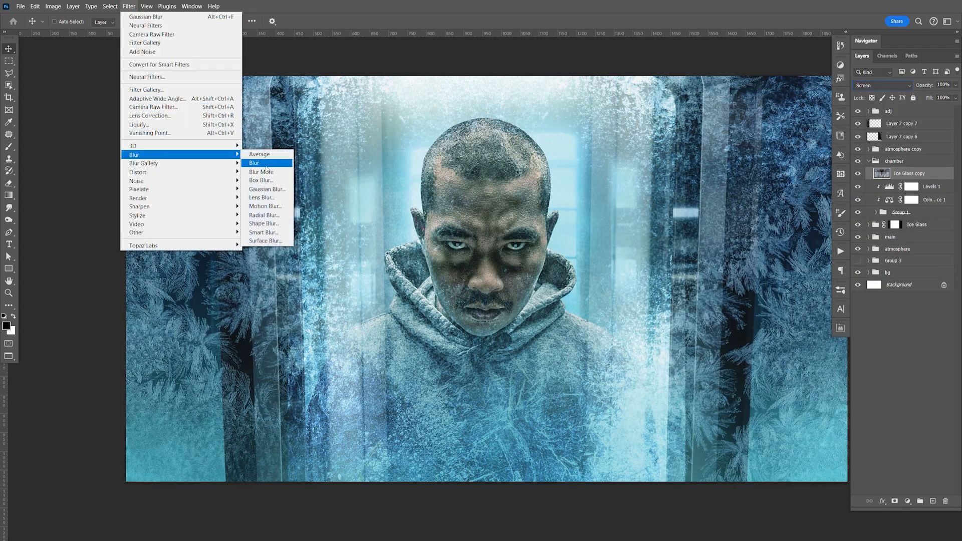
click(265, 189)
drag(717, 354, 749, 354)
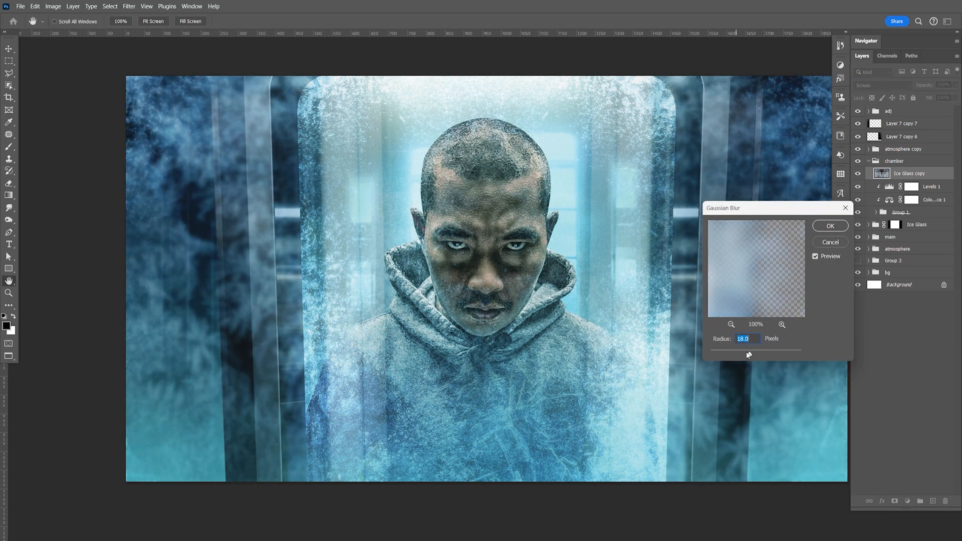
click(831, 226)
Step: Add a black mask to Ice Glass copy and paint white with a 200 px brush along both side edges of the chamber glass
click(893, 500)
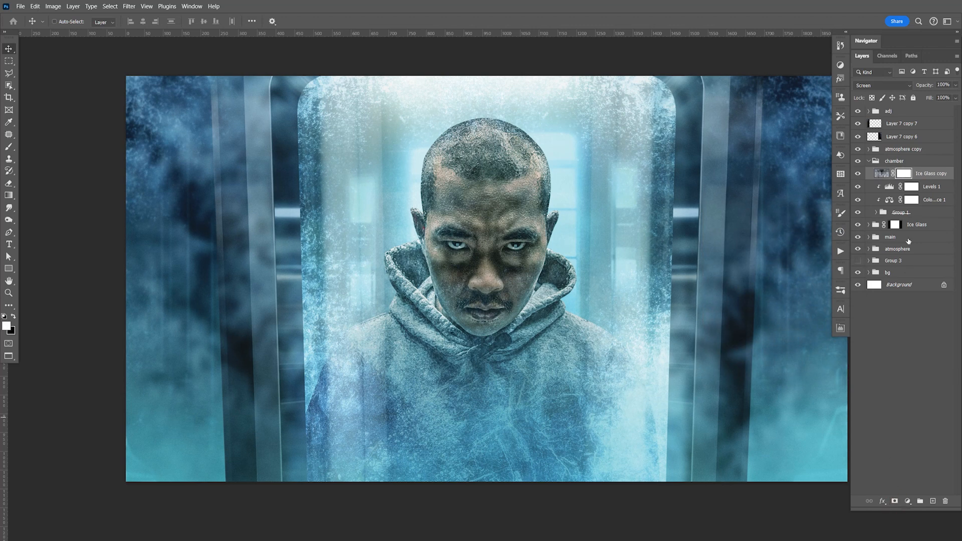
key(ctrl+i)
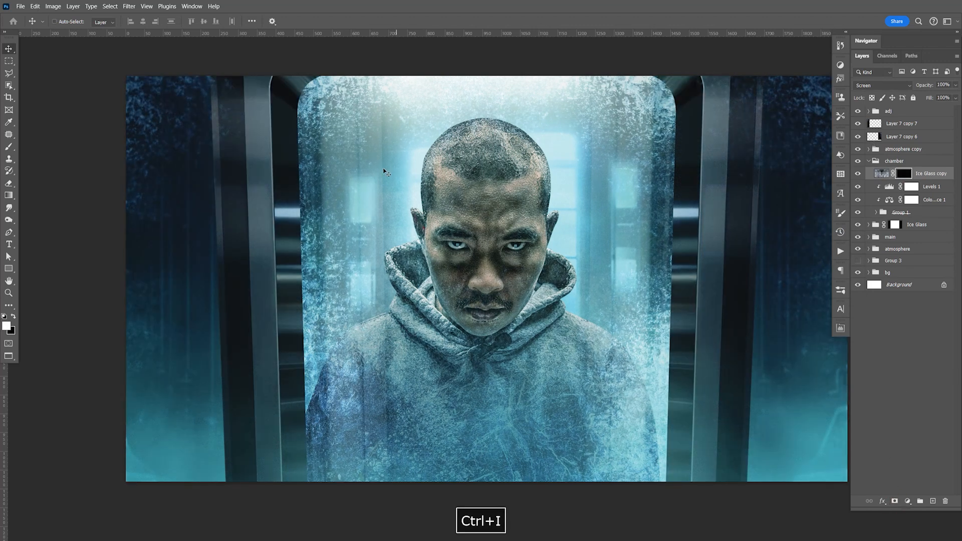
key(b)
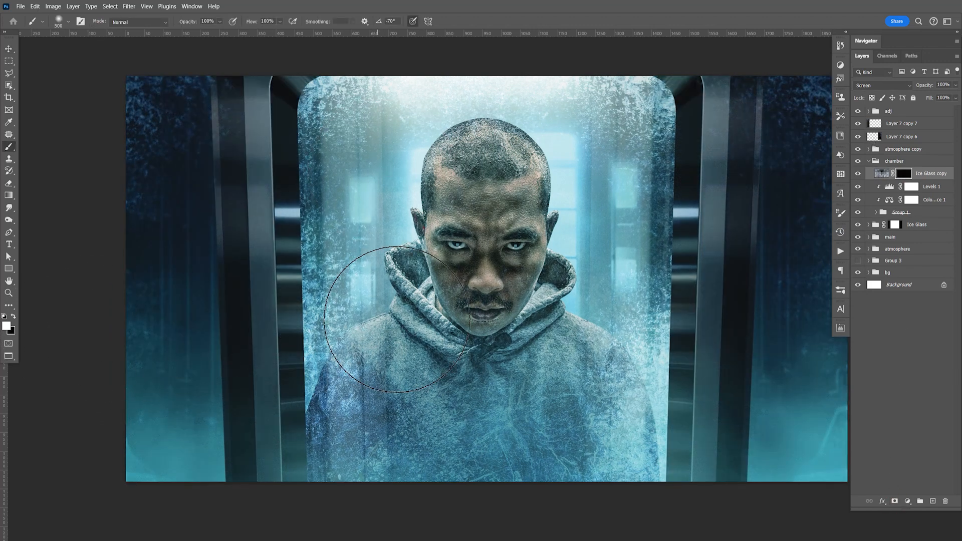
key(bracketleft)
key(bracketleft)
key(bracketleft)
key(bracketleft)
key(bracketleft)
key(bracketleft)
key(bracketleft)
key(bracketleft)
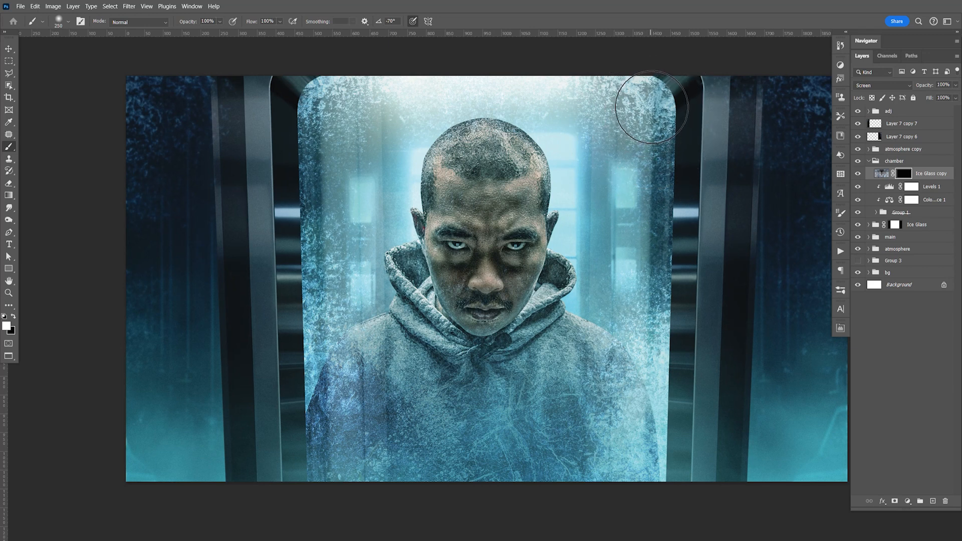
click(318, 105)
drag(316, 219, 315, 438)
mouse_move(647, 491)
mouse_down()
mouse_move(660, 378)
mouse_move(634, 195)
mouse_move(645, 168)
mouse_move(651, 283)
mouse_up()
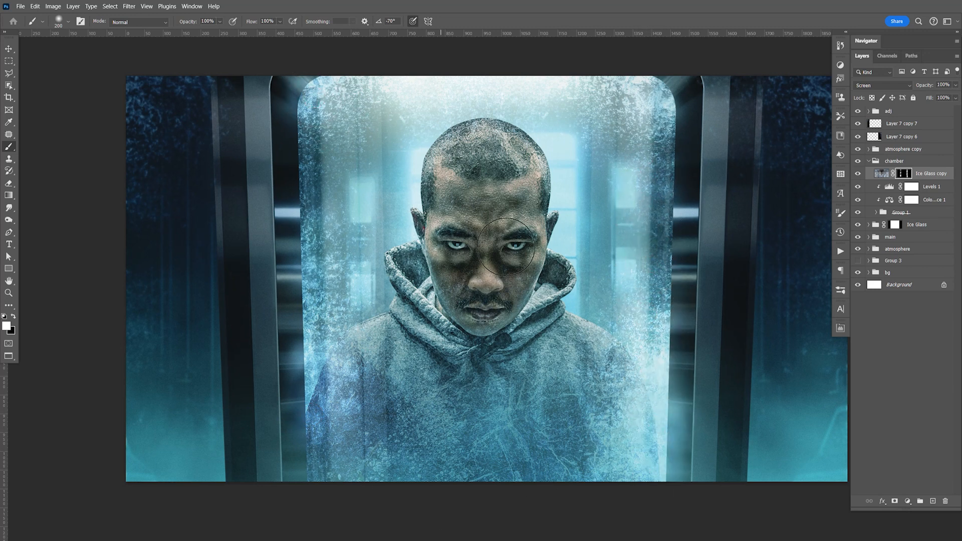
Step: Save the document and expand the adj group
key(ctrl+s)
key(v)
key(space)
drag(625, 304, 633, 308)
key(ctrl+s)
key(space)
click(870, 111)
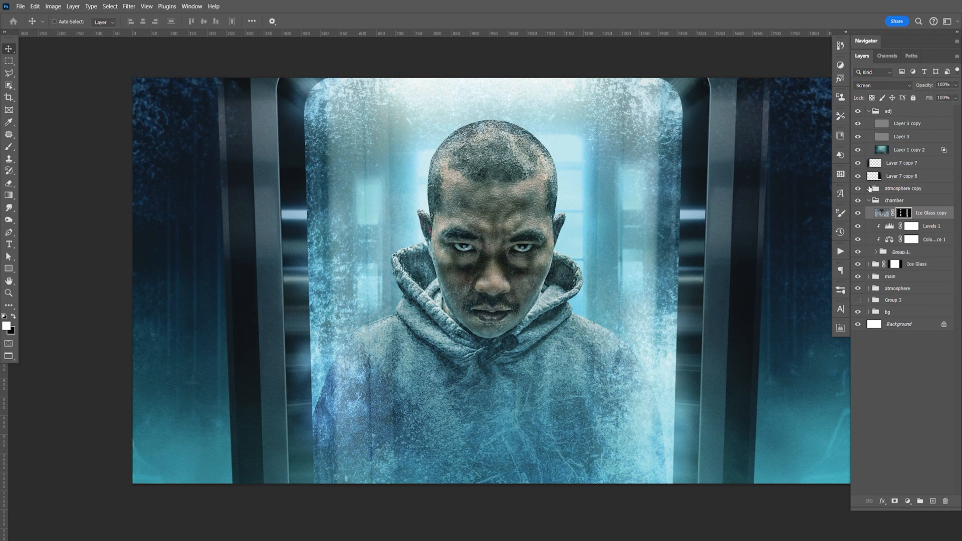
key(ctrl+s)
key(space)
mouse_move(595, 322)
mouse_down()
mouse_move(553, 328)
mouse_move(585, 327)
mouse_up()
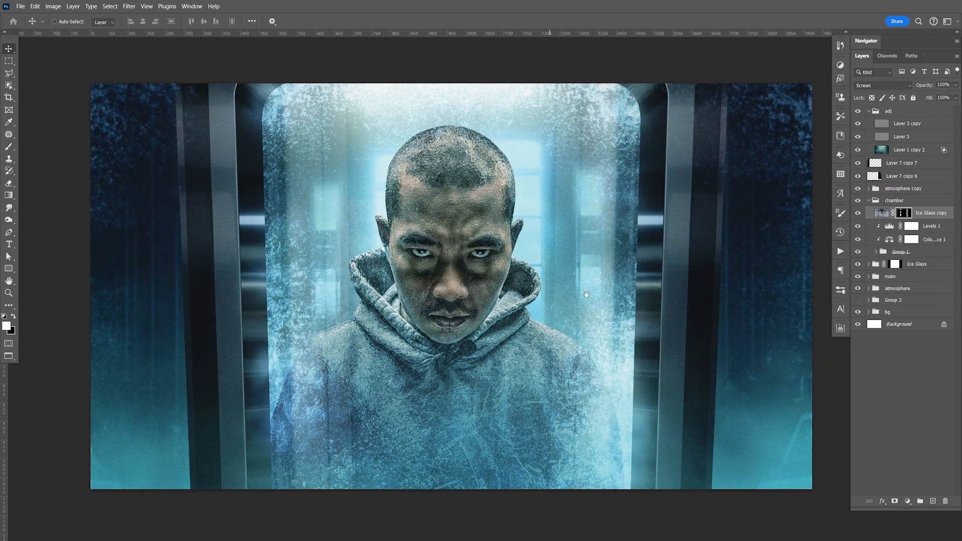
Step: Save the document, then duplicate Layer 7 copy from the Ice Glass group and clip the duplicate above Levels 1 in the chamber group
key(ctrl+s)
click(870, 265)
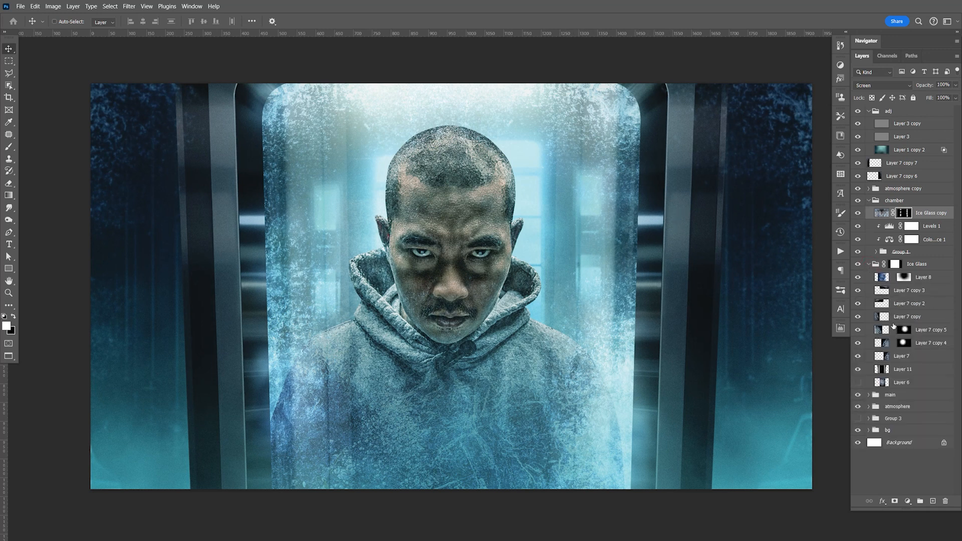
click(912, 317)
key(ctrl+j)
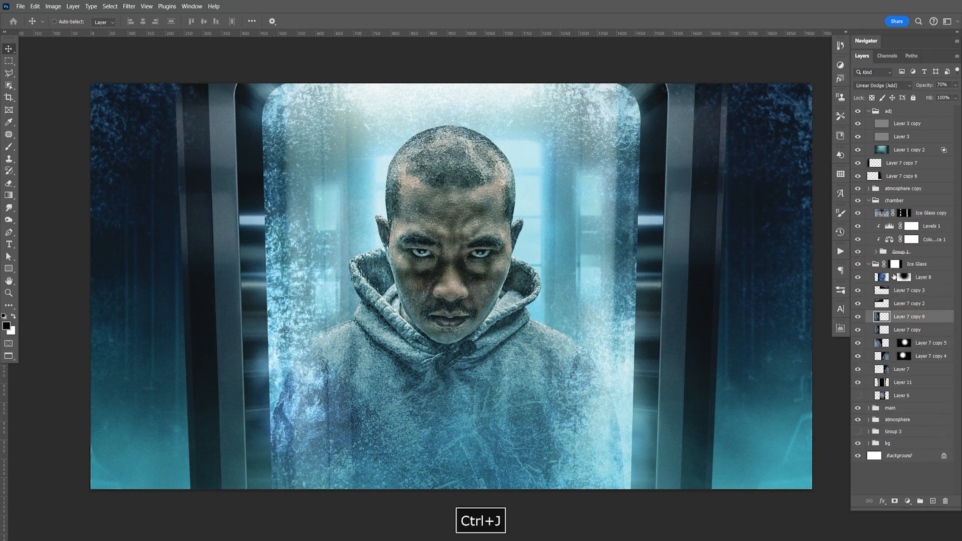
drag(908, 321, 916, 227)
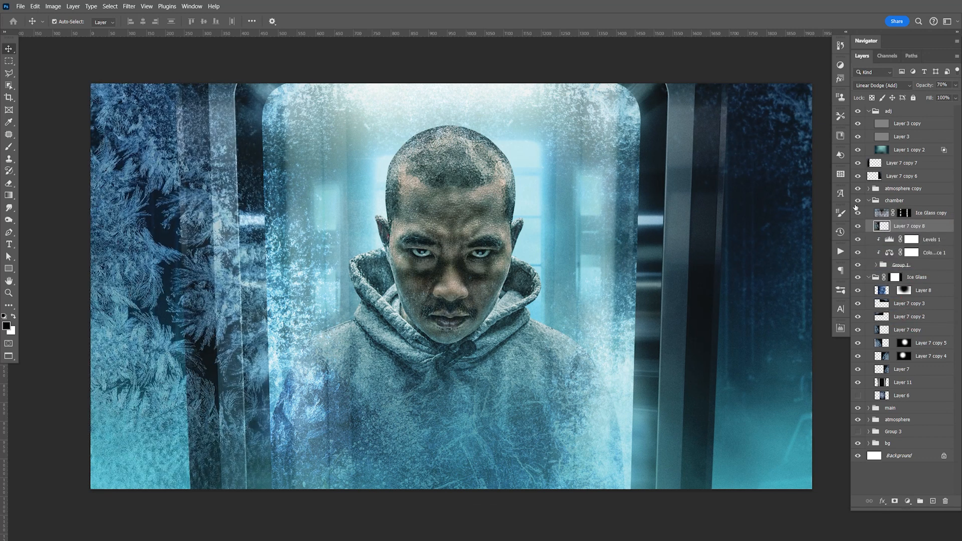
key(ctrl+alt+g)
Step: Scale the clipped frost copy to about 71% and place it over the chamber frame's right inner edge
key(ctrl+t)
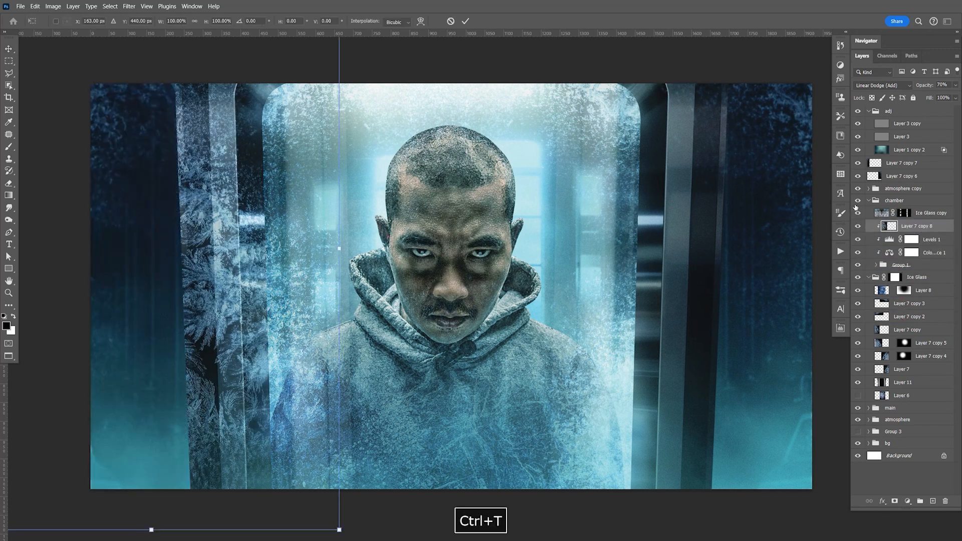
drag(353, 249, 231, 248)
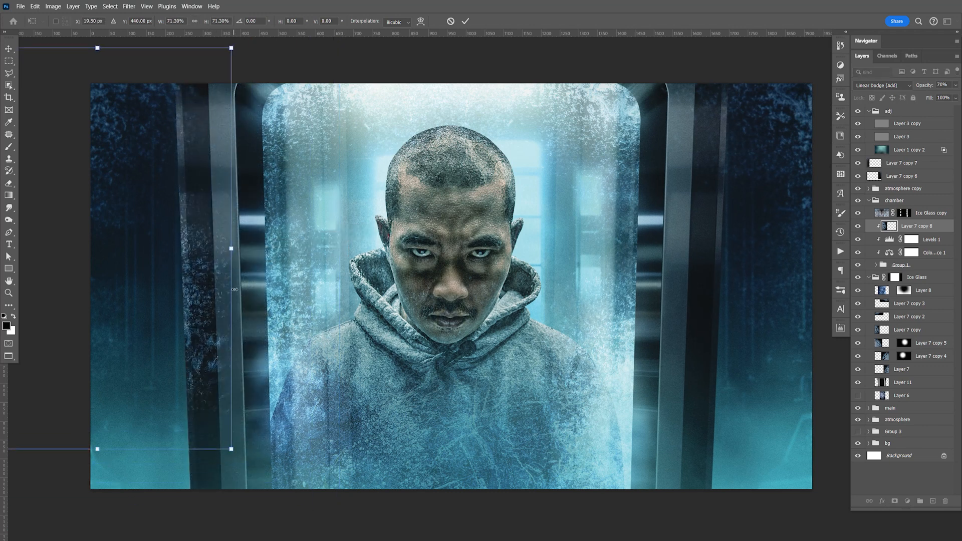
drag(154, 267, 594, 272)
drag(608, 332, 604, 306)
key(Return)
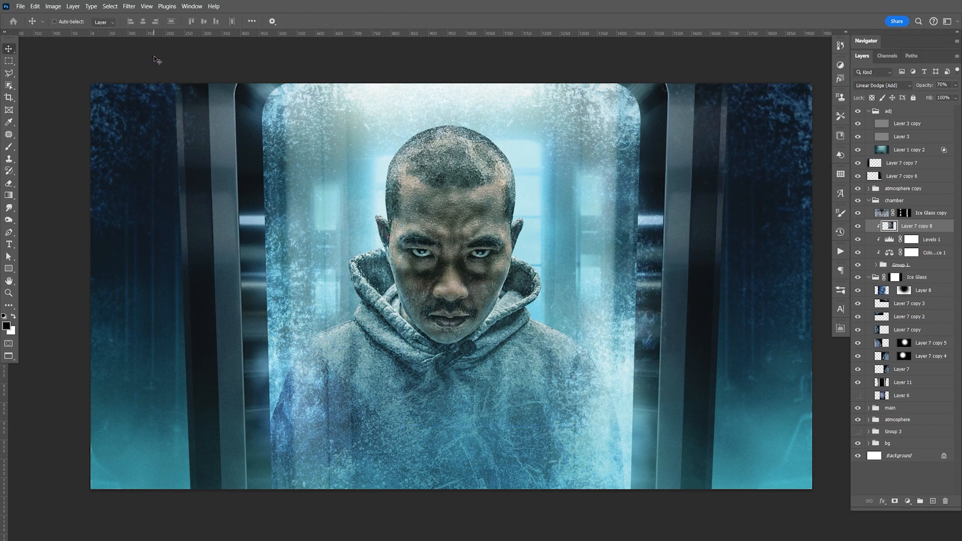
Step: Apply a Gaussian Blur with a 1.3-pixel radius to the clipped frost copy and nudge it up along the right inner frame
click(131, 6)
mouse_move(181, 155)
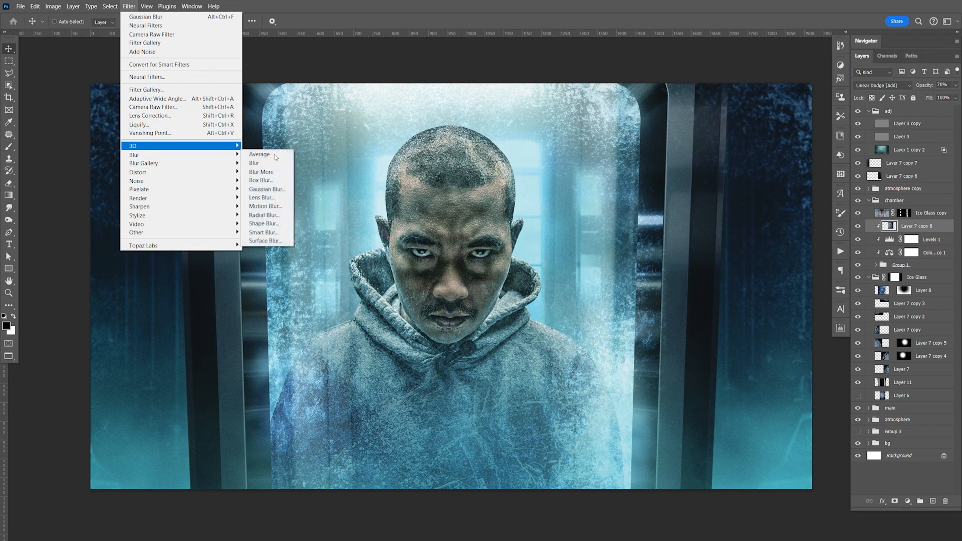
click(280, 190)
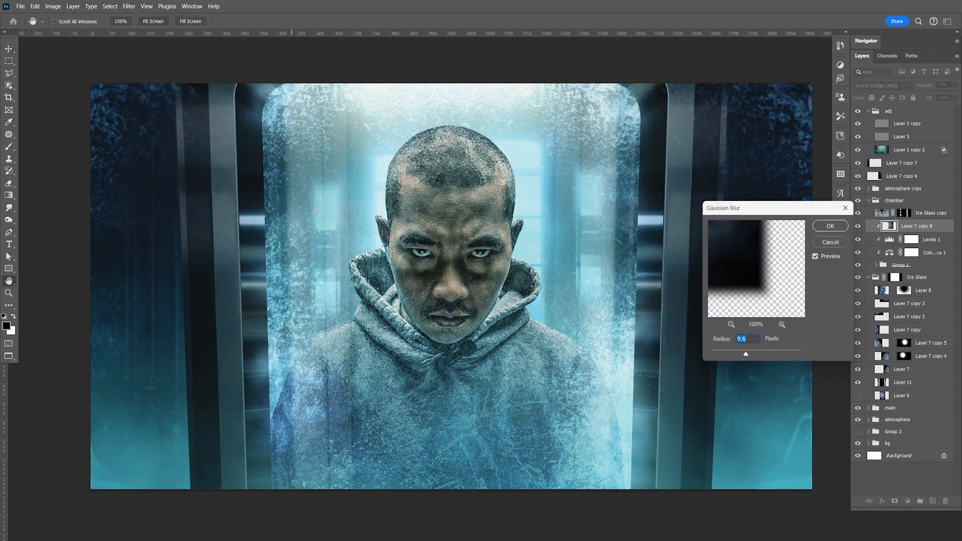
text(1)
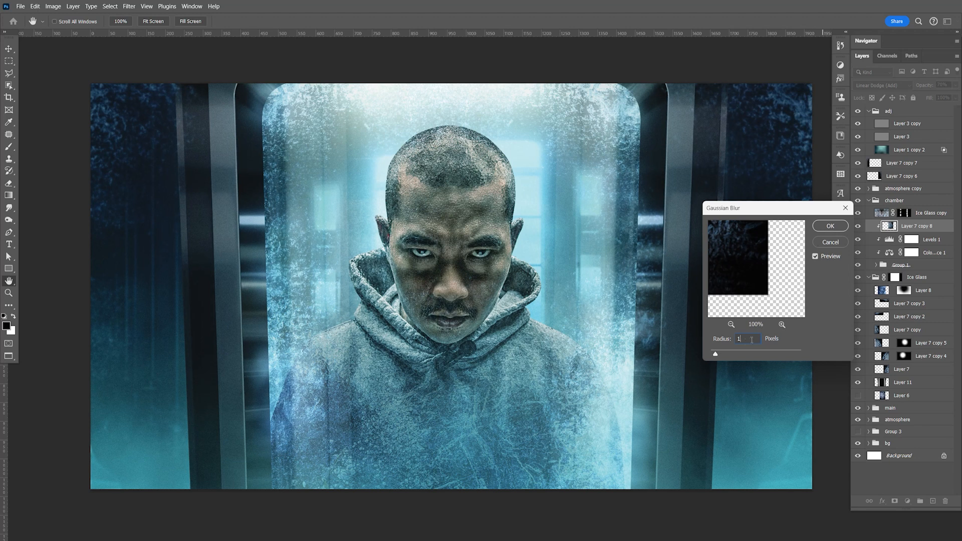
text(.3)
click(831, 226)
drag(645, 327, 649, 287)
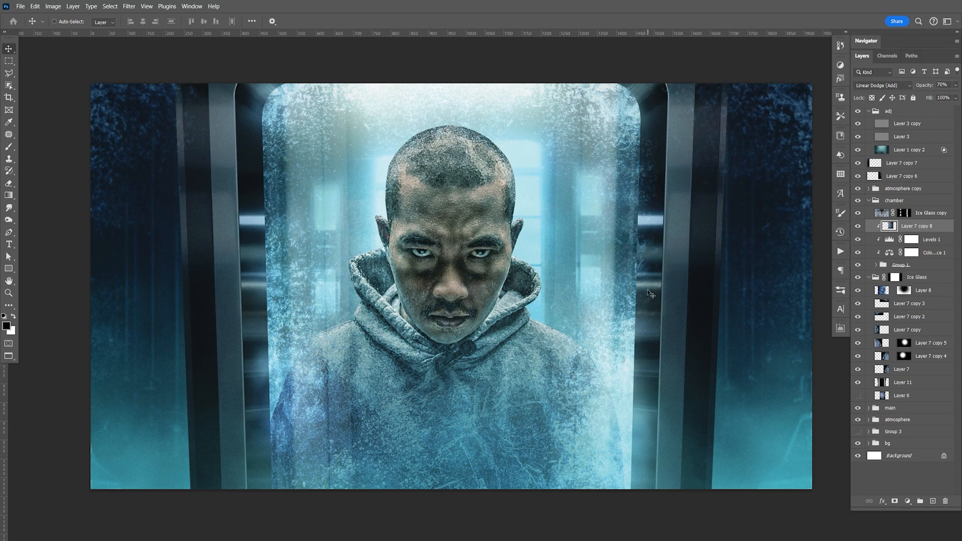
Step: Duplicate the blurred frost layer, clip it to the chamber frame, and place it lower along the right inner edge
key(ctrl+j)
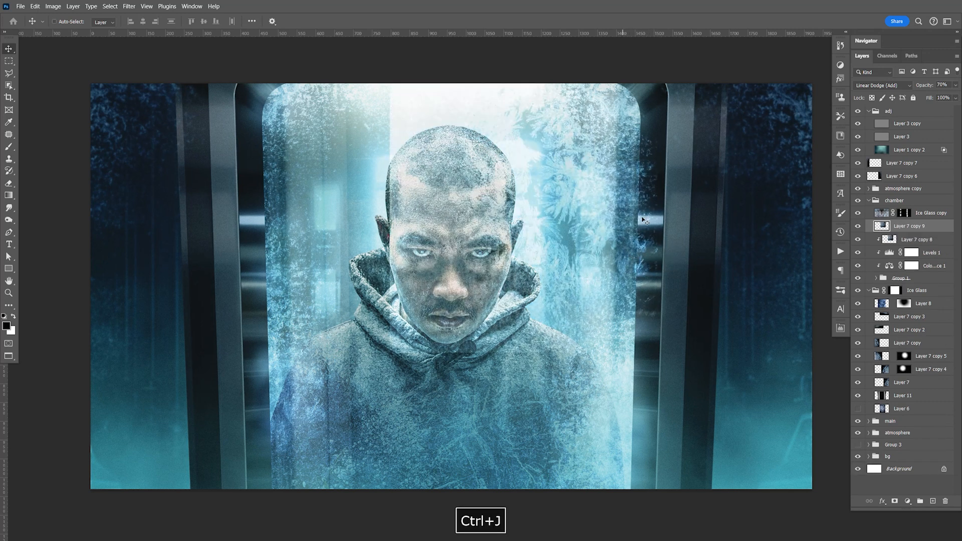
key(ctrl+alt+g)
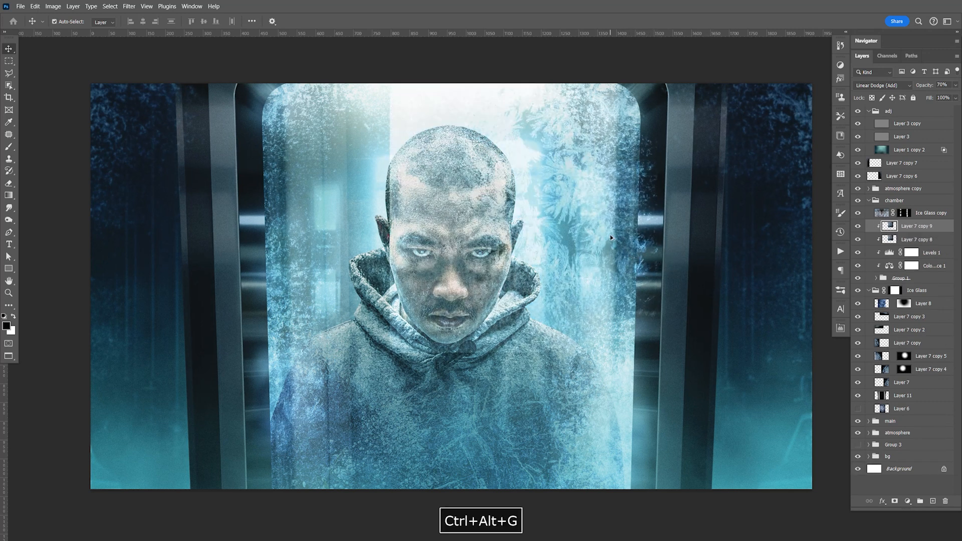
drag(634, 437, 645, 456)
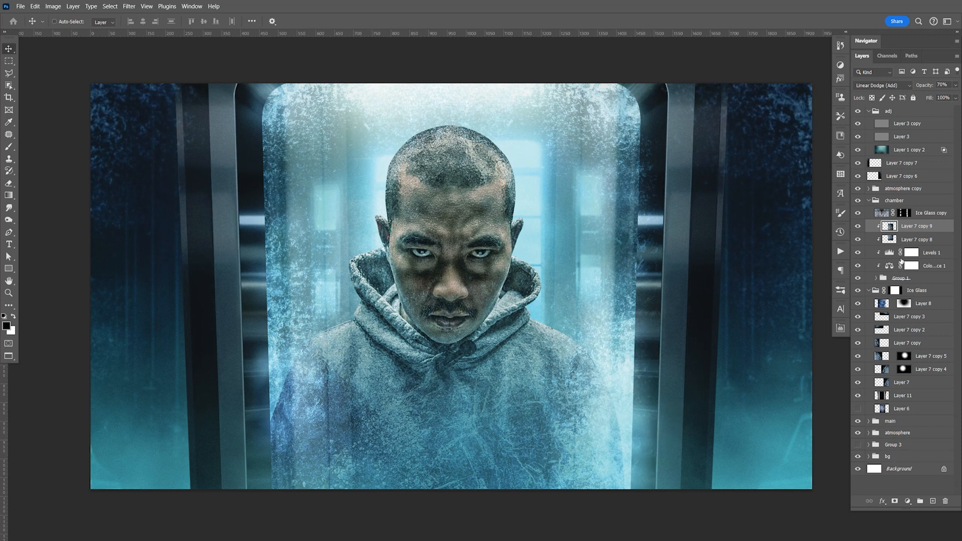
Step: Duplicate both clipped frost layers, flip the duplicates horizontally onto the chamber frame's left inner edge, and save the document
shift+click(911, 244)
key(ctrl+j)
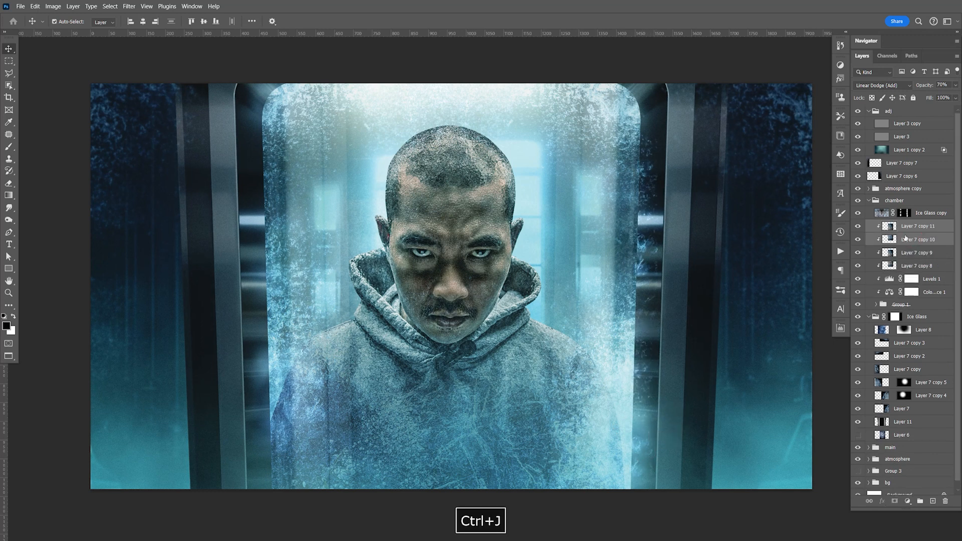
key(ctrl+t)
drag(562, 301, 401, 307)
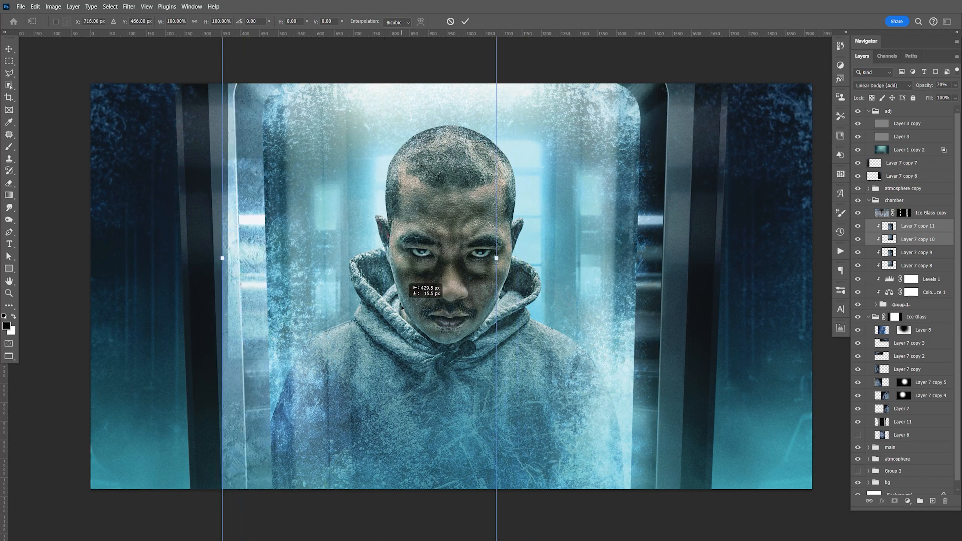
right_click(404, 279)
click(444, 463)
drag(413, 378, 427, 325)
key(Return)
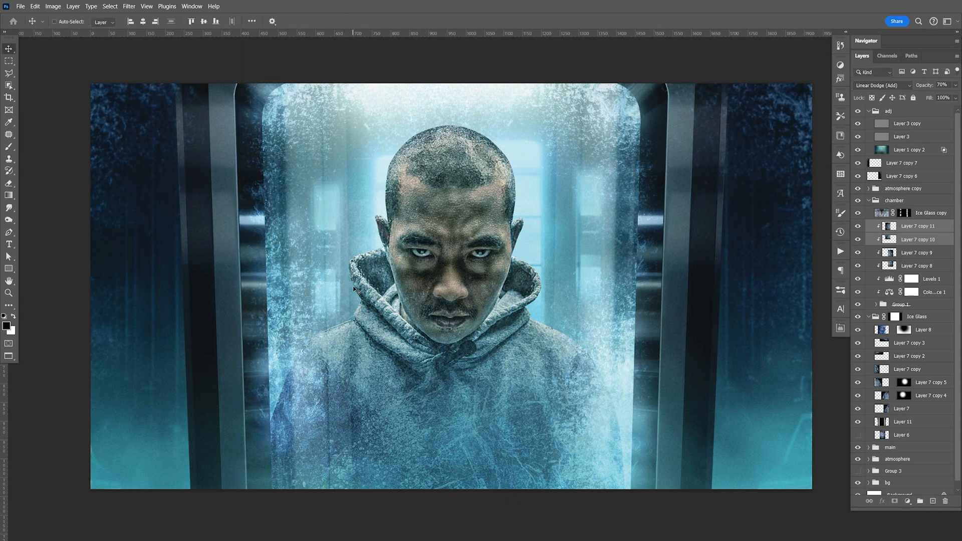
key(ctrl+s)
Step: Duplicate the two left frost layers onto the chamber frame's right outer edge and delete the upper duplicate
key(ctrl+j)
drag(345, 263, 824, 314)
mouse_move(733, 323)
mouse_down()
mouse_move(733, 308)
mouse_move(729, 326)
mouse_up()
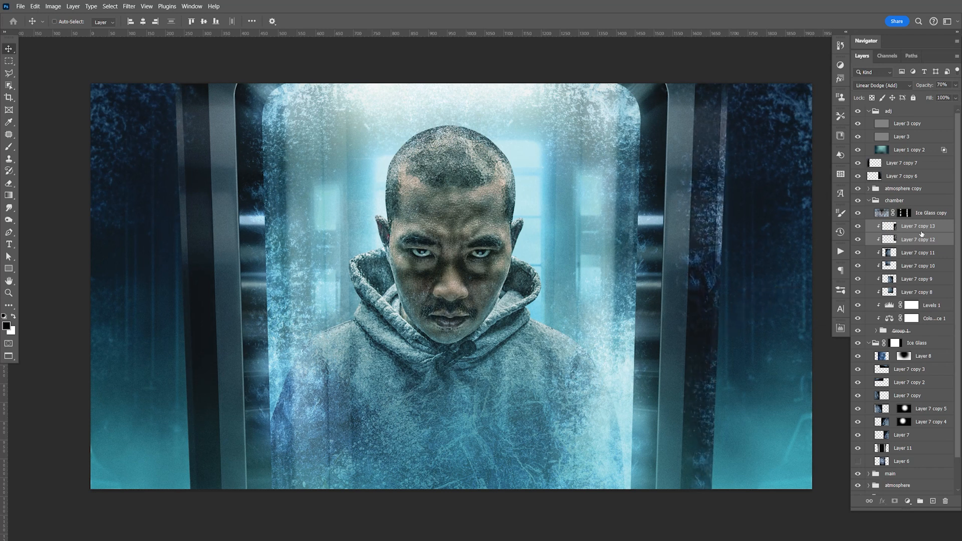
key(Delete)
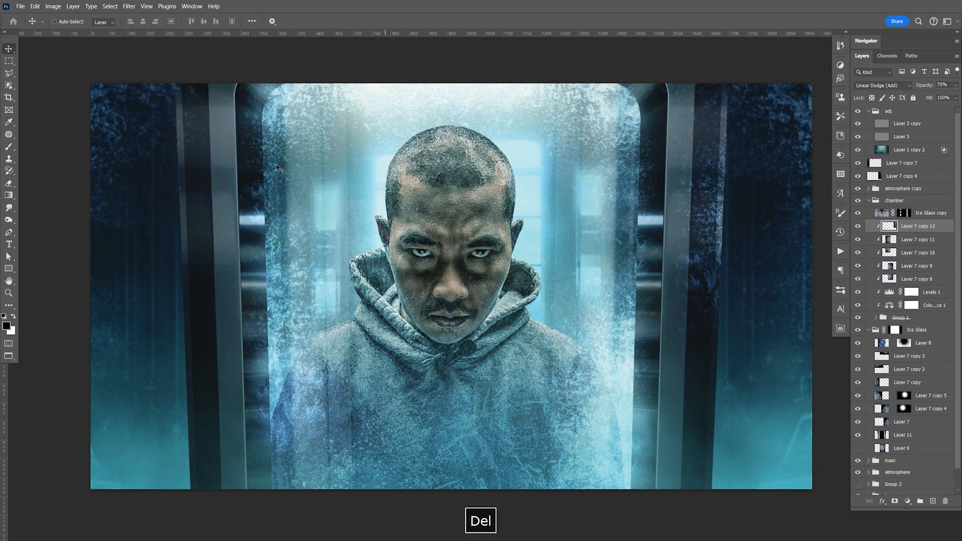
click(129, 6)
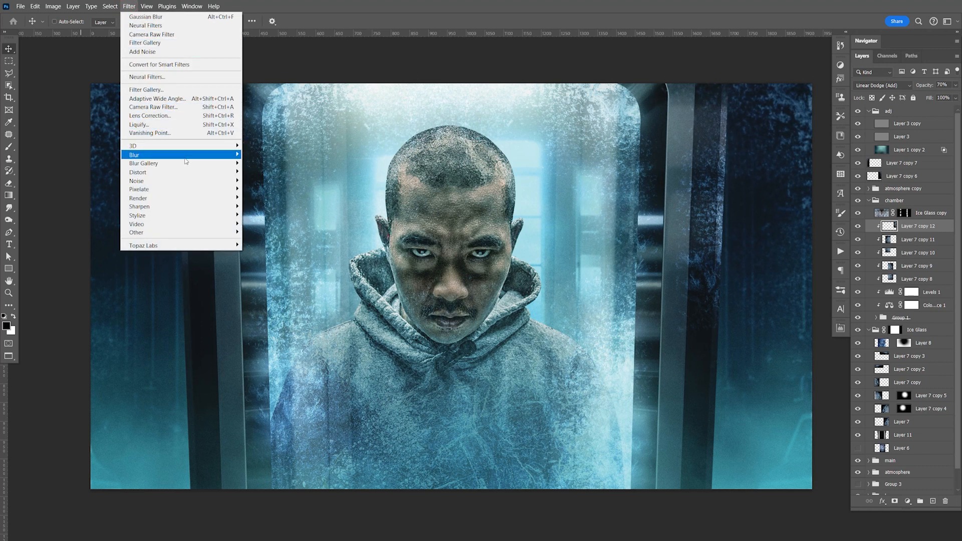
mouse_move(231, 157)
click(266, 189)
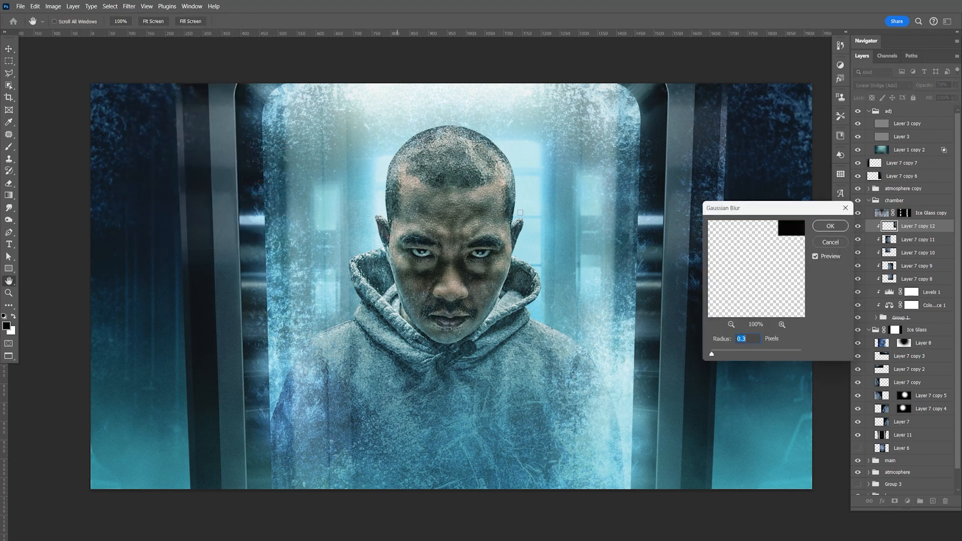
click(827, 241)
Step: Set Layer 7 copy 12 to Screen blending at 46% opacity and adjust its position on the right outer frame
click(882, 85)
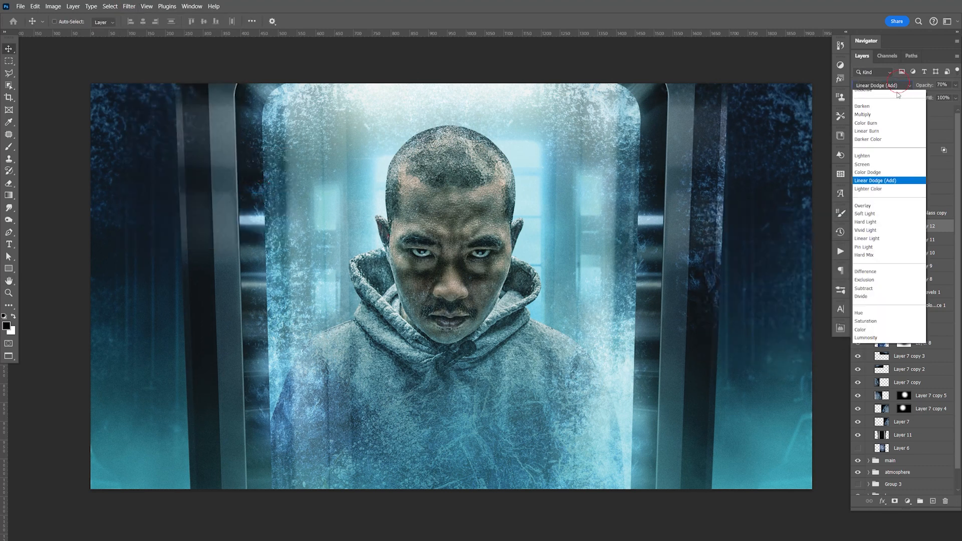
click(879, 185)
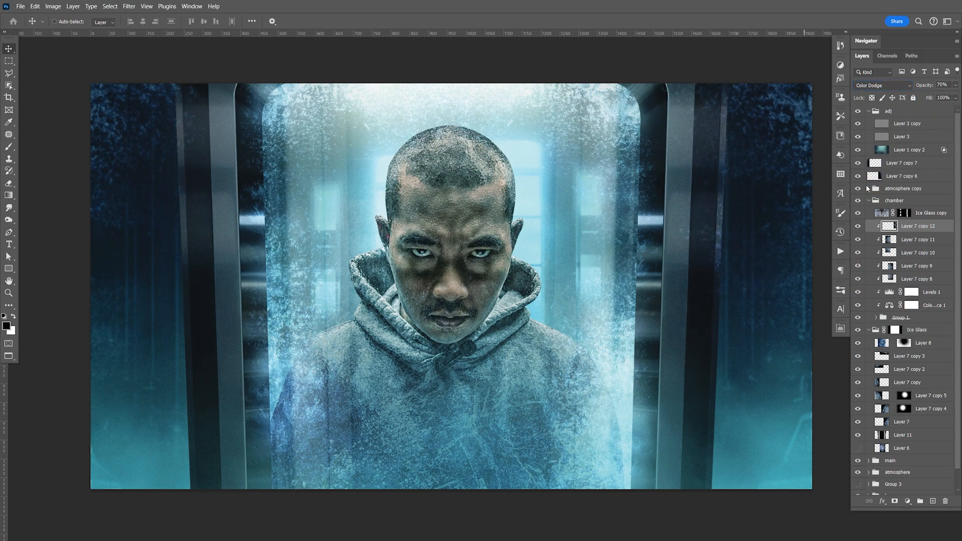
drag(956, 85, 921, 97)
click(718, 279)
click(888, 87)
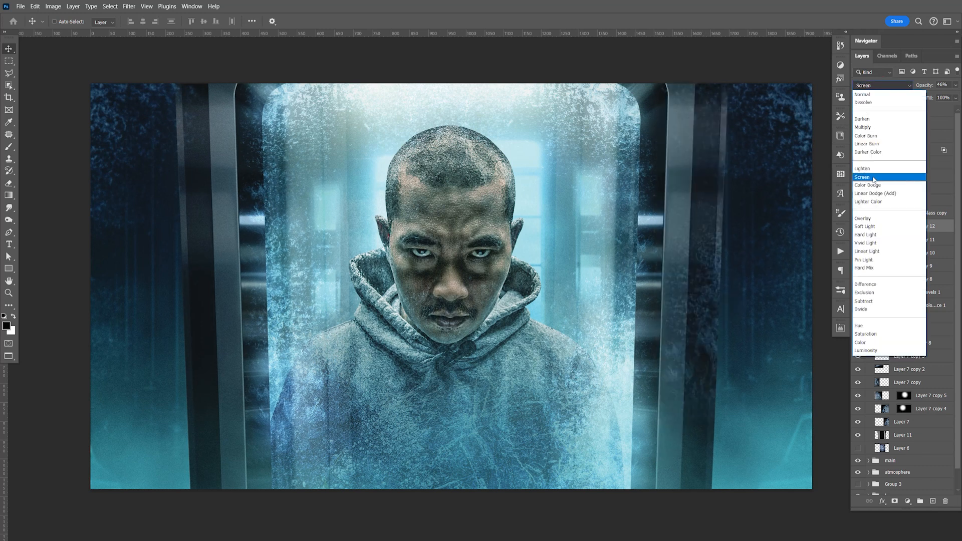
click(883, 176)
mouse_move(733, 309)
mouse_down()
mouse_move(741, 309)
mouse_move(724, 306)
mouse_up()
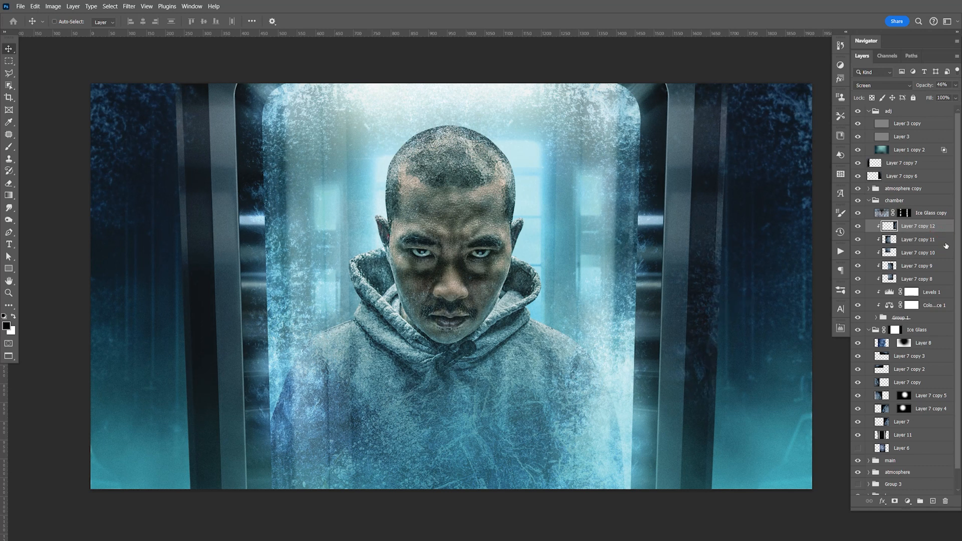
Step: Split the Blend If underlying-layer black slider of Layer 7 copy 12 to 0 / 32
double_click(944, 226)
drag(706, 125, 365, 181)
key(alt)
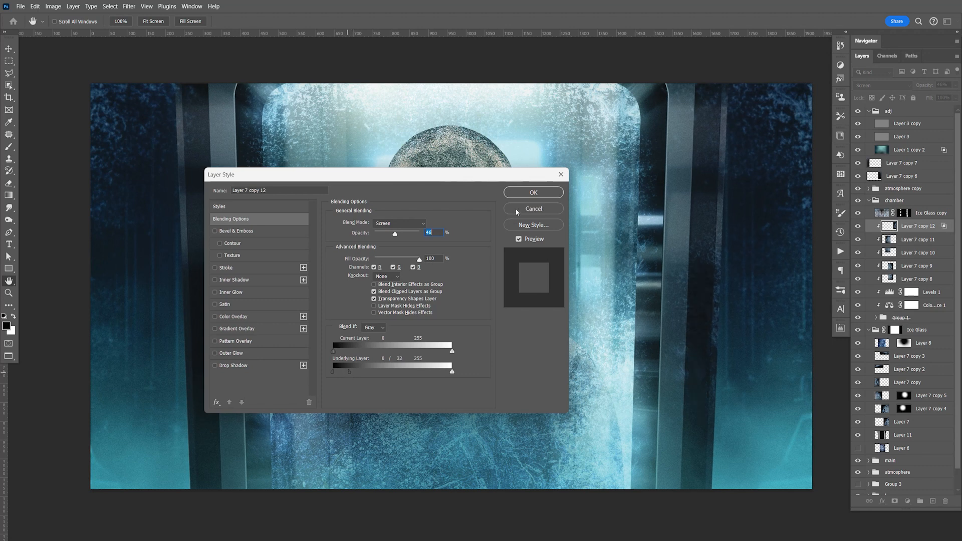
click(533, 192)
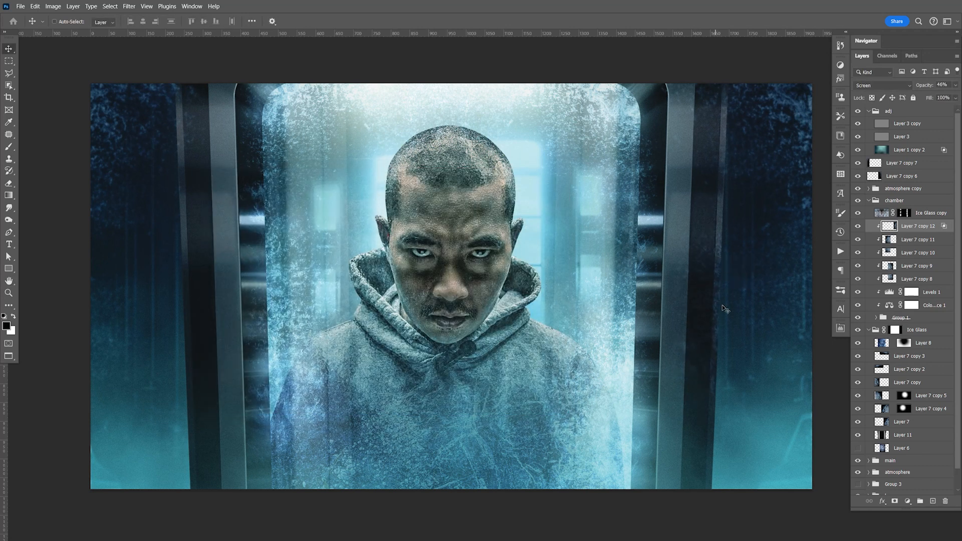
Step: Duplicate the right outer frost layer, clip it to the chamber frame, and move it onto the left outer frame
key(ctrl+j)
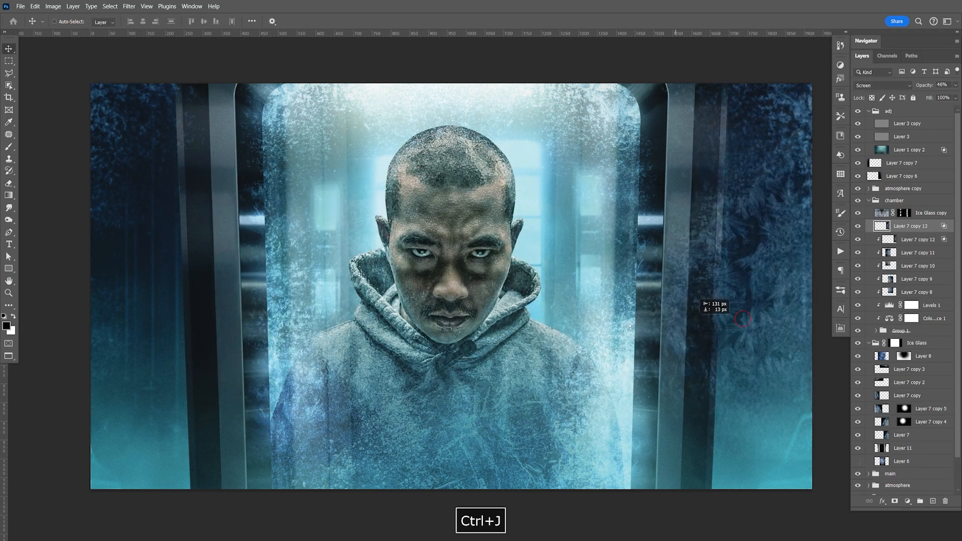
key(ctrl+alt+g)
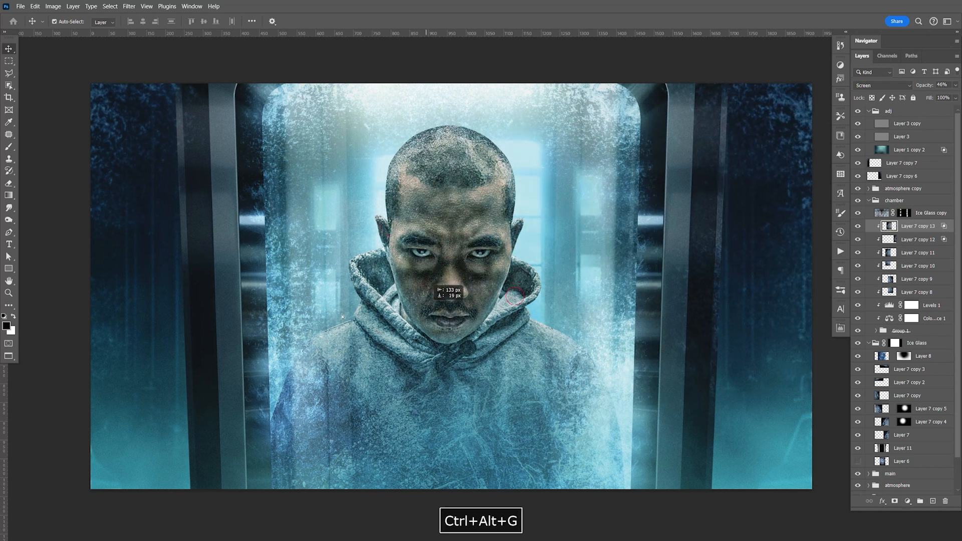
drag(183, 355, 235, 333)
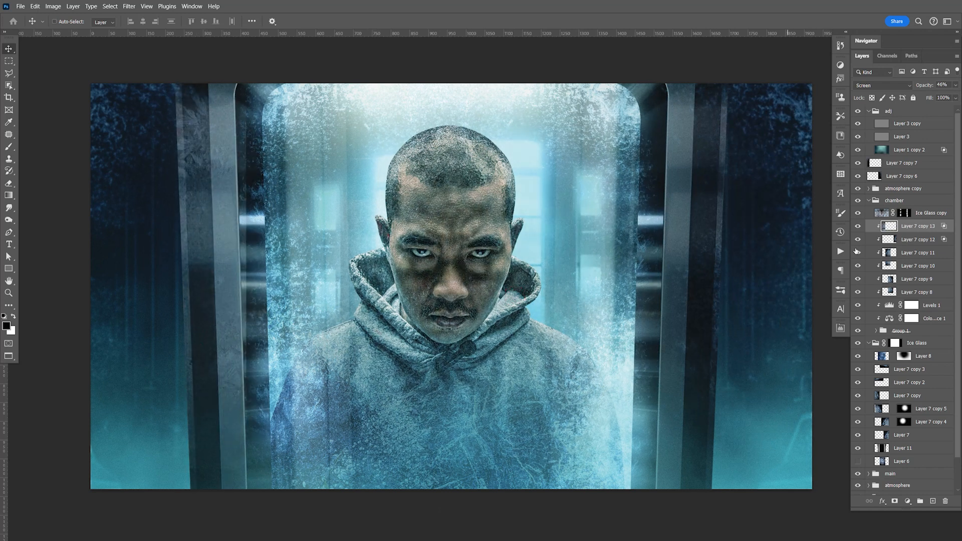
drag(350, 377, 363, 359)
Step: Split the Blend If underlying-layer black slider of the left outer frost layer to 0 / 85
double_click(939, 229)
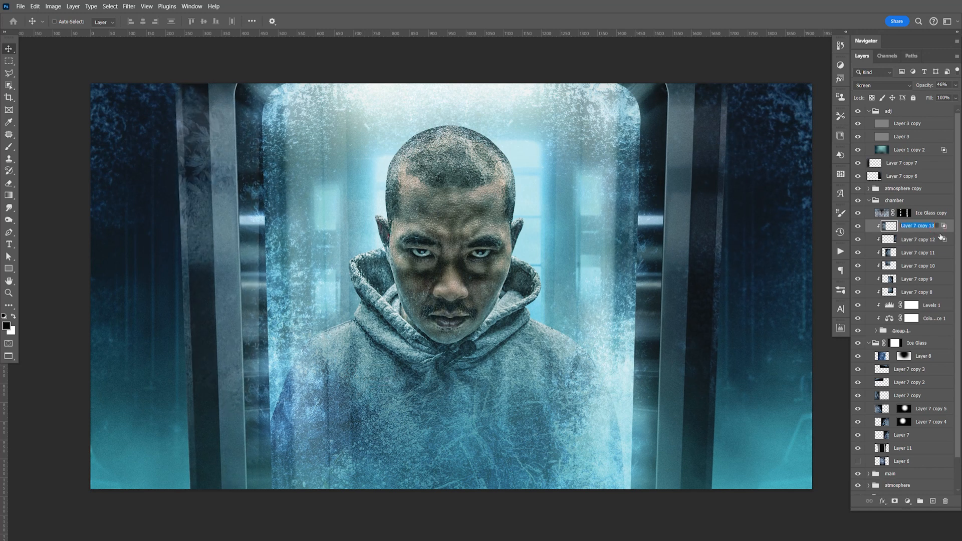
double_click(944, 229)
drag(333, 372, 375, 374)
drag(397, 175, 535, 191)
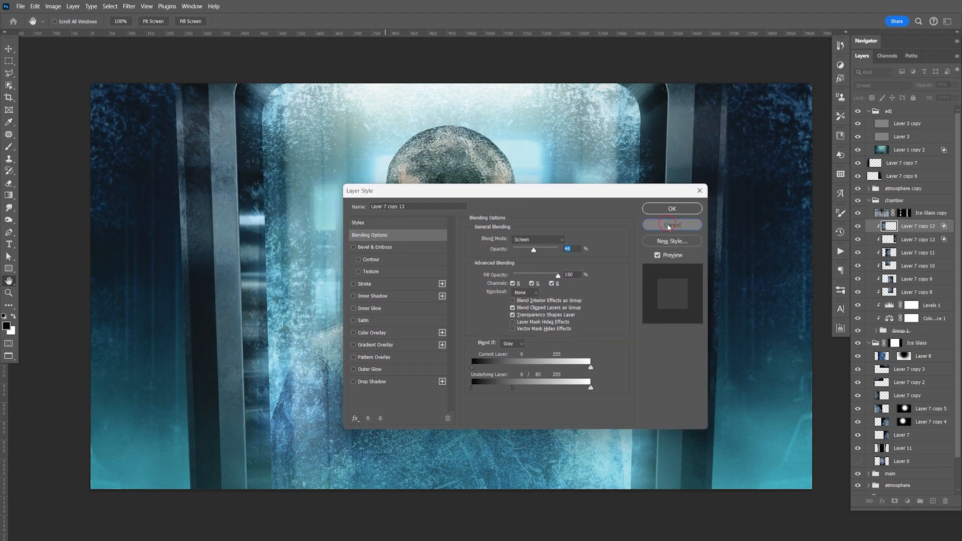
click(672, 209)
Step: Flip the left outer frost layer horizontally, reposition it along the left outer frame, and save the document
key(ctrl+t)
right_click(161, 229)
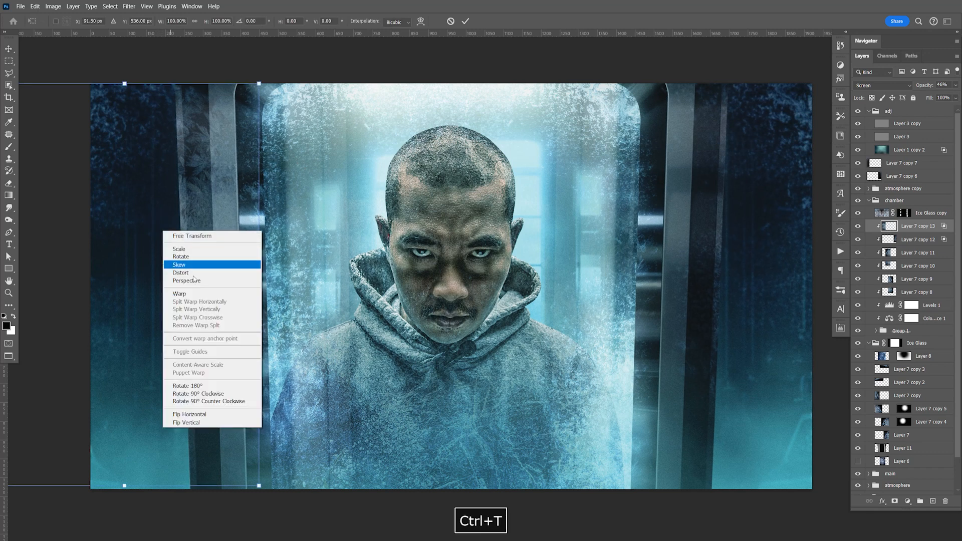
click(215, 415)
mouse_move(223, 376)
mouse_down()
mouse_move(218, 333)
mouse_move(198, 340)
mouse_move(198, 331)
mouse_move(215, 391)
mouse_up()
key(ctrl+s)
Step: Compare the composite with Layer 1 copy 2 in the adj group hidden and shown
key(space)
drag(553, 339, 596, 306)
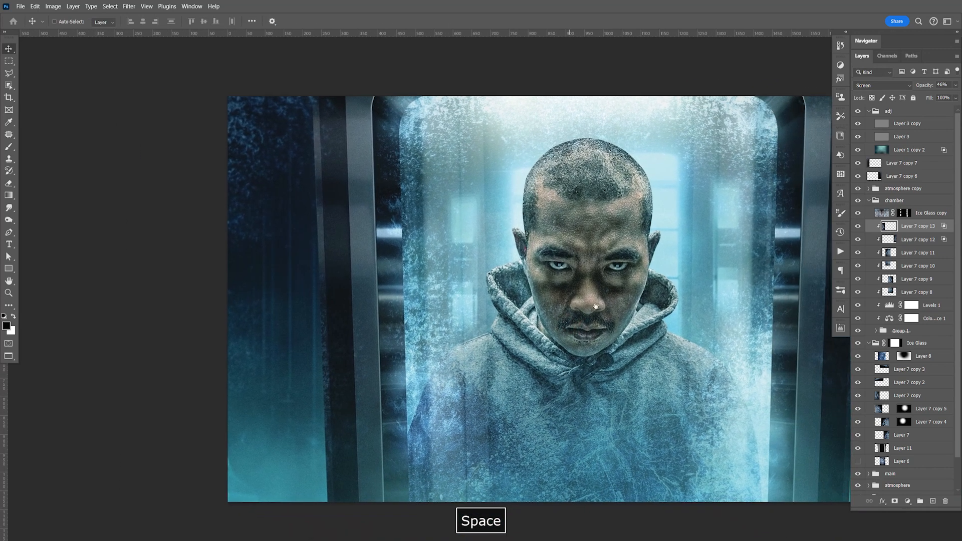
click(867, 150)
click(858, 149)
key(space)
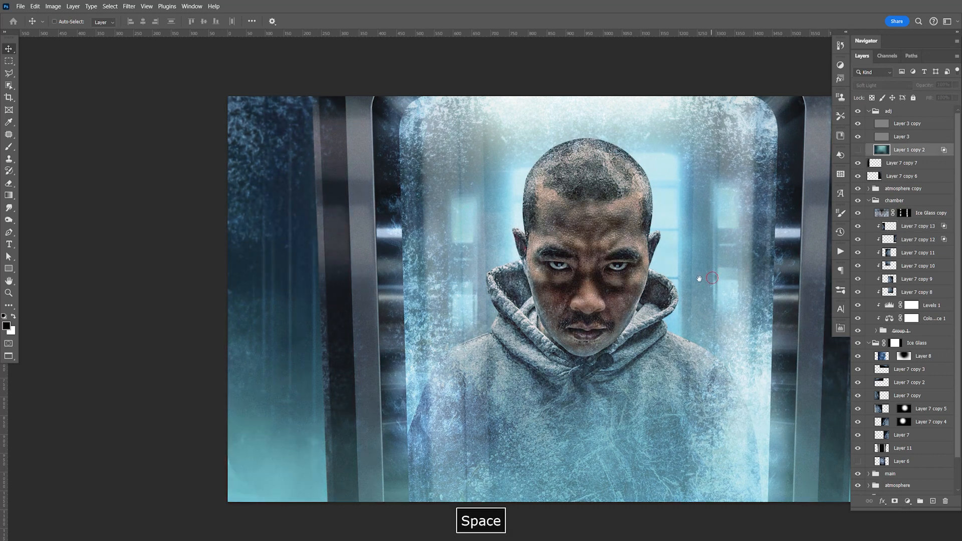
drag(712, 278, 572, 257)
click(858, 150)
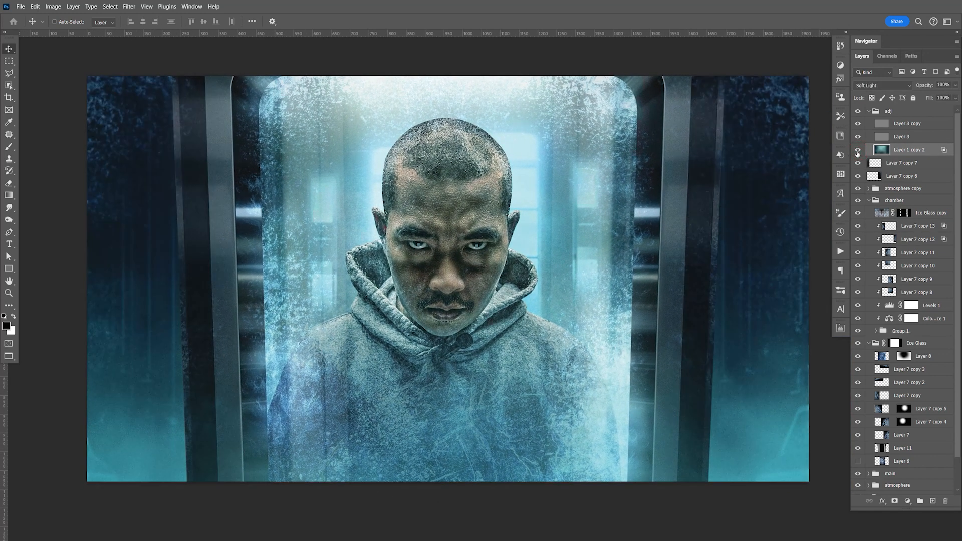
Step: Duplicate Layer 1 copy 2 in the adj group and compare the composite with the duplicate hidden and shown
click(869, 200)
click(858, 150)
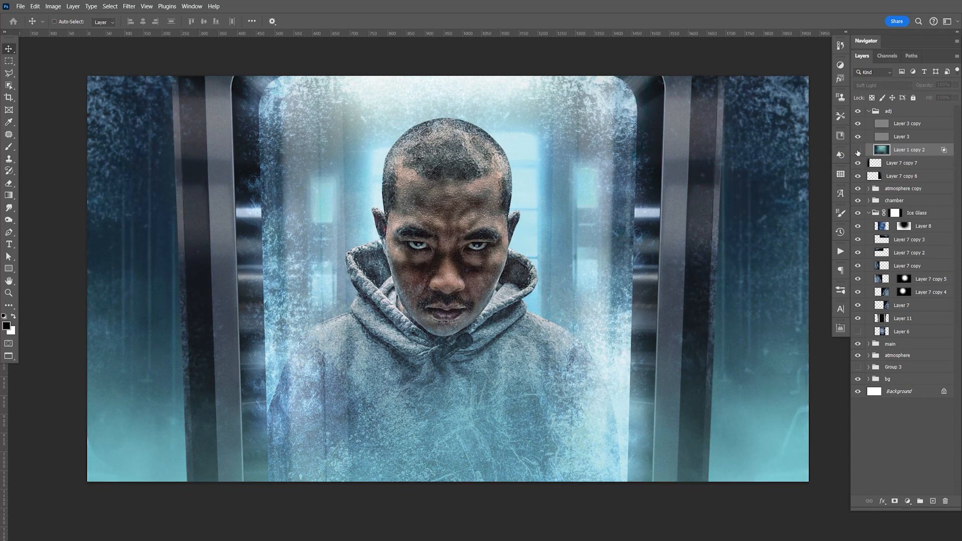
click(858, 151)
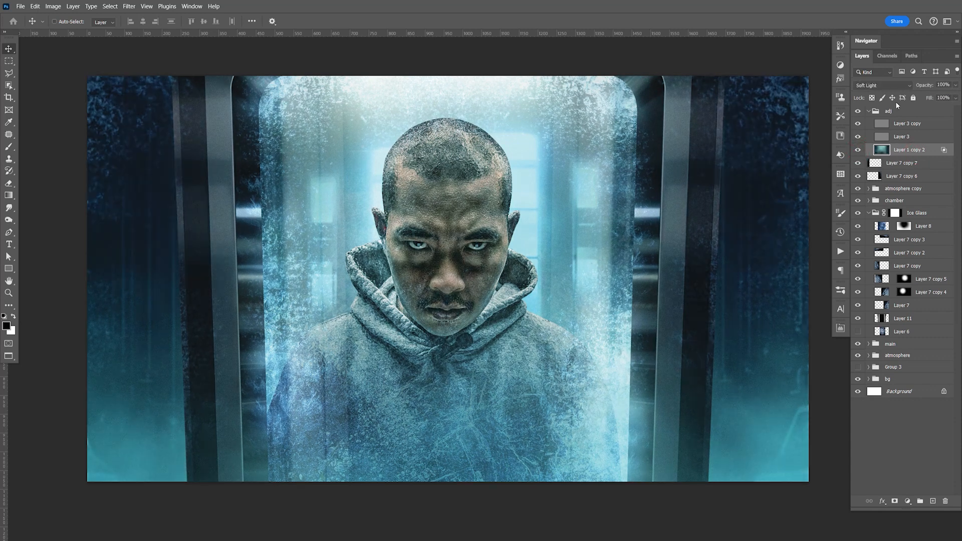
key(ctrl+j)
key(space)
drag(603, 262, 610, 235)
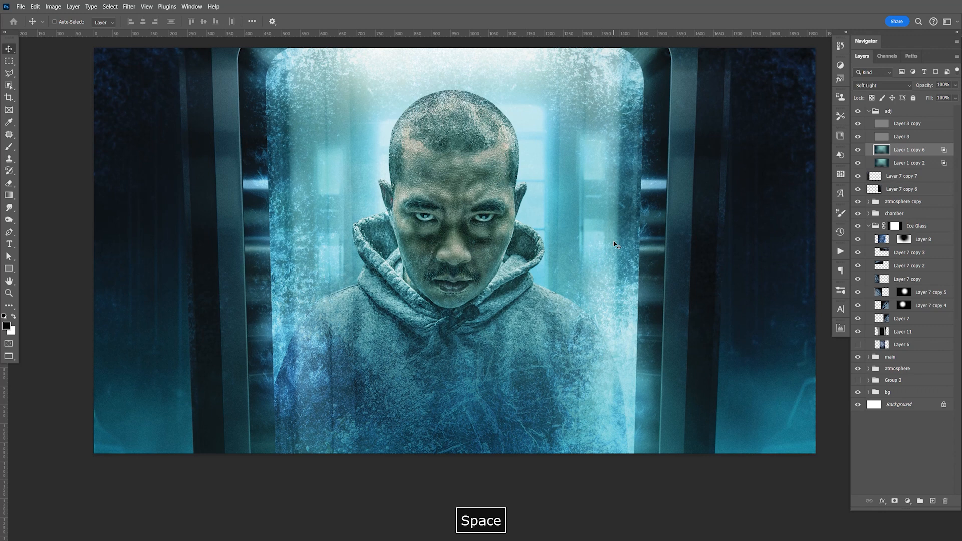
click(859, 151)
click(859, 152)
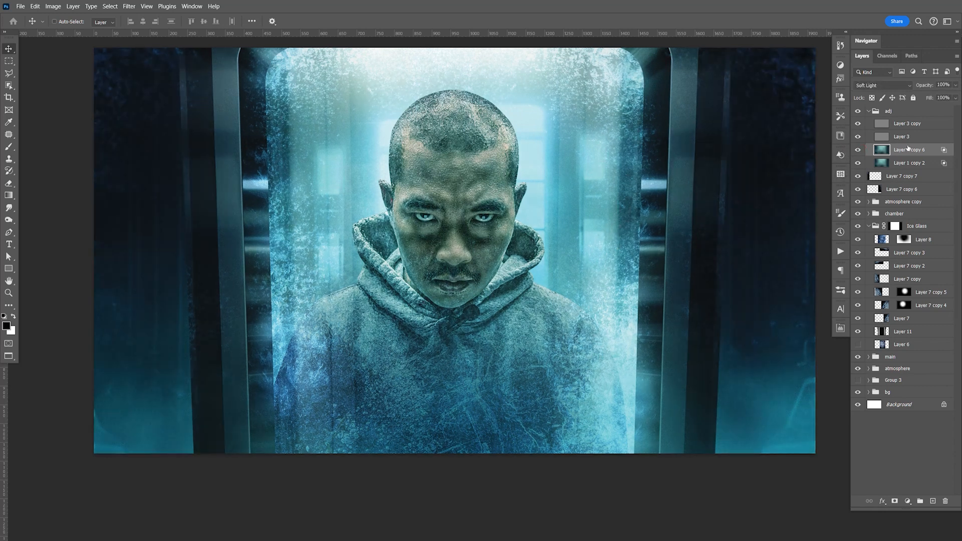
Step: Add a layer mask to the duplicated Soft Light layer and paint black over the man's face with a large soft brush of about 600 px
click(895, 501)
key(b)
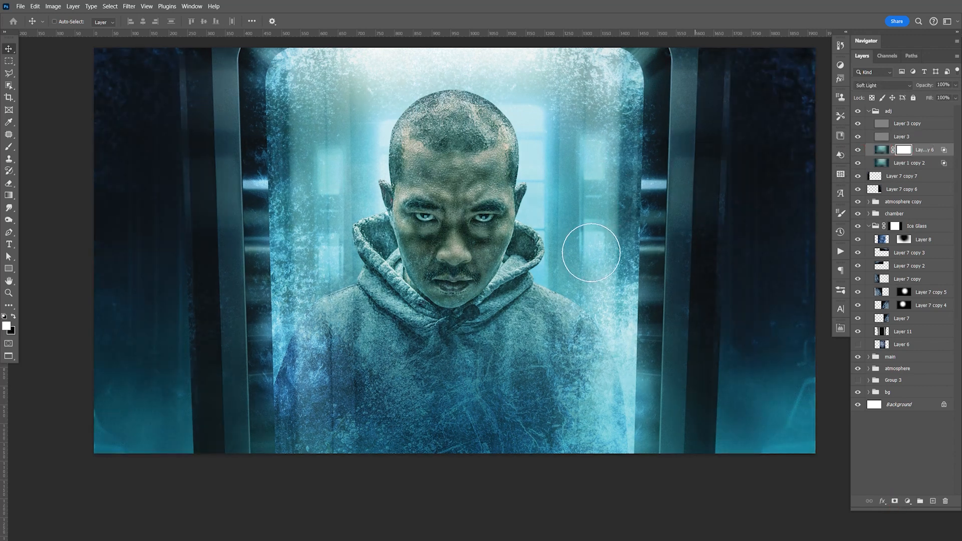
key(x)
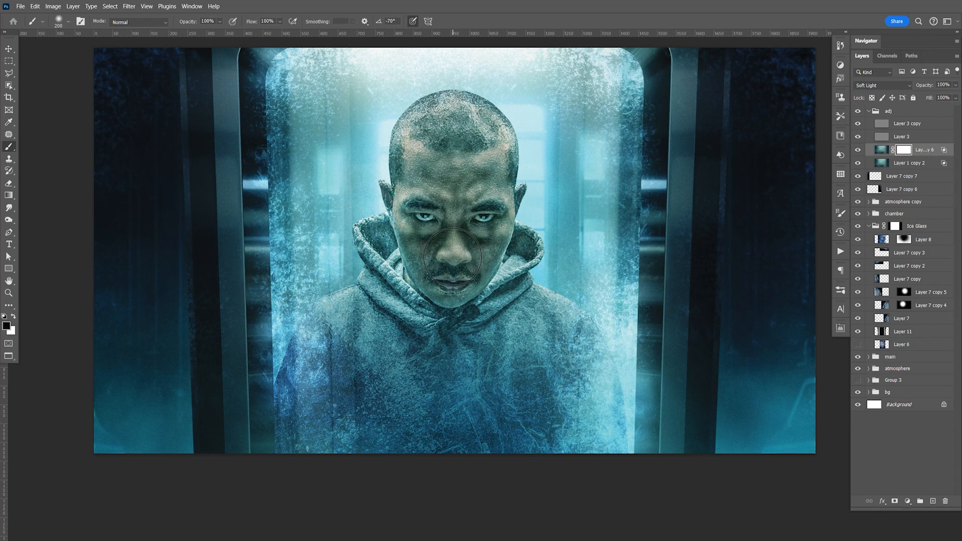
key(bracketright)
key(bracketright)
key(bracketright)
key(bracketright)
click(458, 233)
key(bracketright)
click(457, 209)
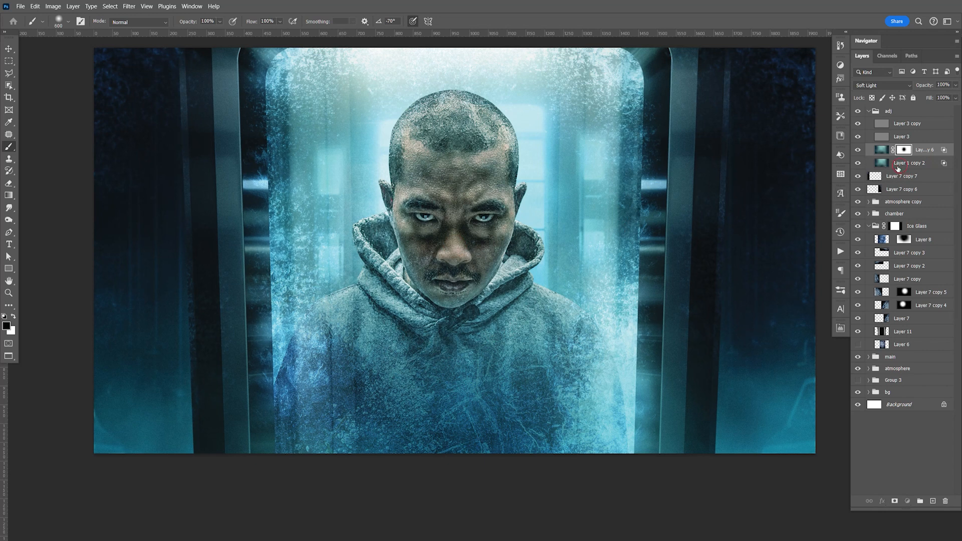
Step: Try masking the face out of the original Layer 1 copy 2 as well, and undo the mask
click(882, 162)
click(895, 502)
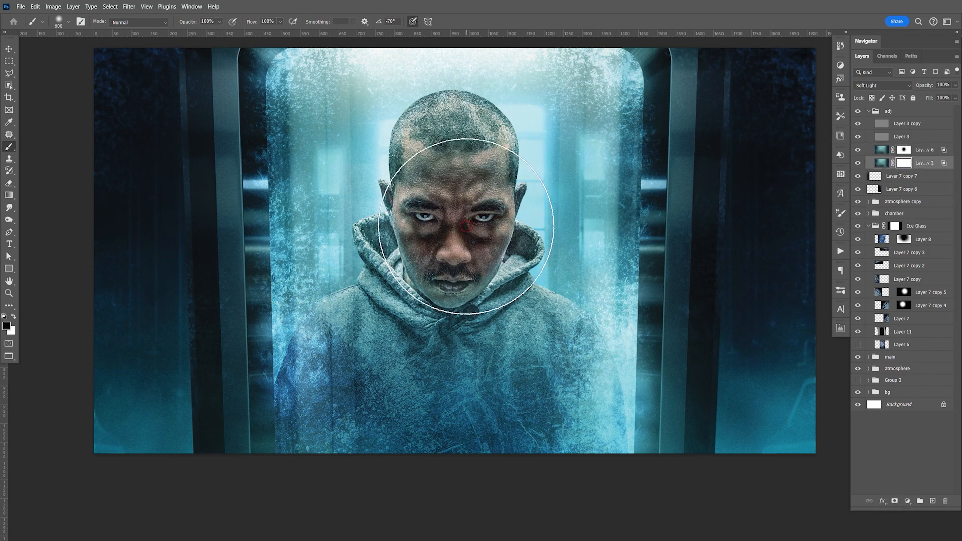
key(ctrl+z)
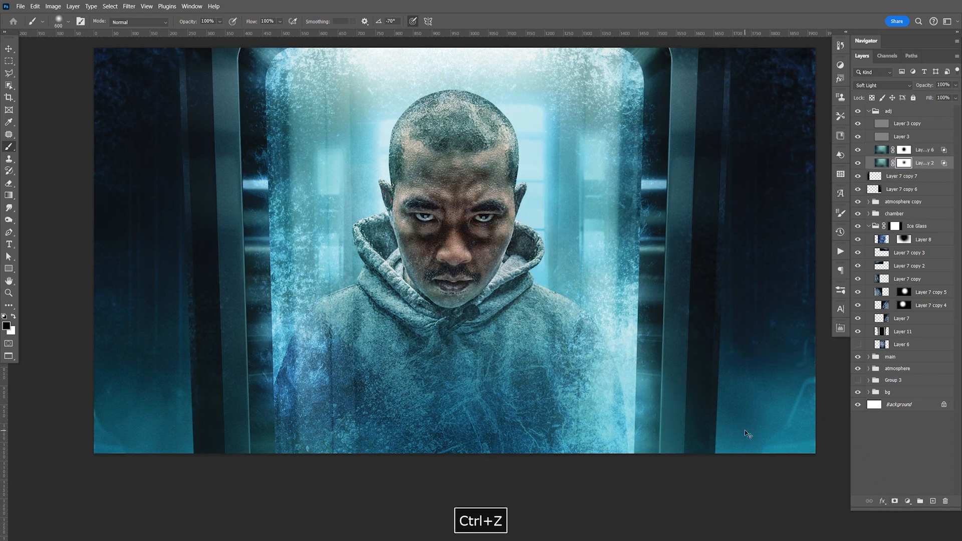
Step: Save the document with the face masked out of the duplicated Soft Light layer
key(v)
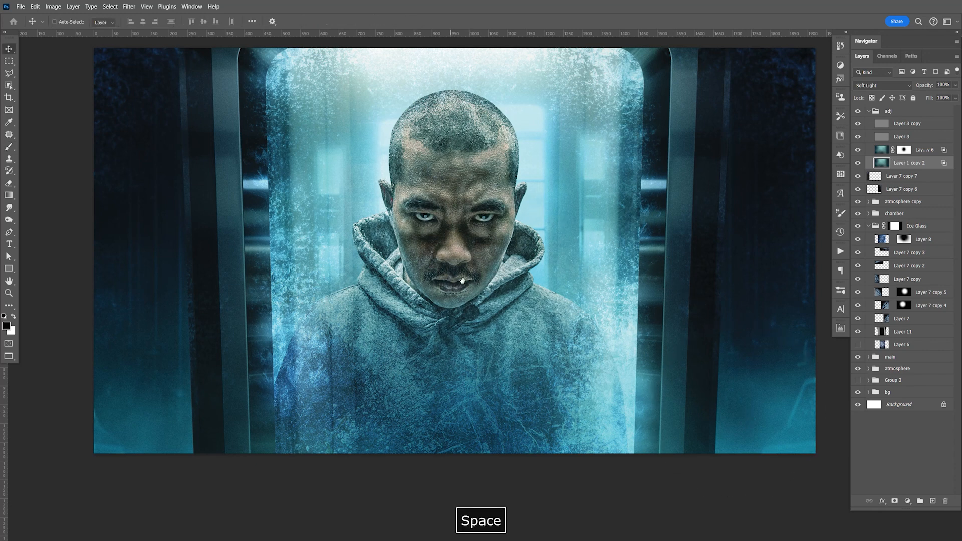
key(space)
drag(473, 282, 468, 298)
key(ctrl+s)
key(space)
drag(626, 343, 632, 351)
key(ctrl+s)
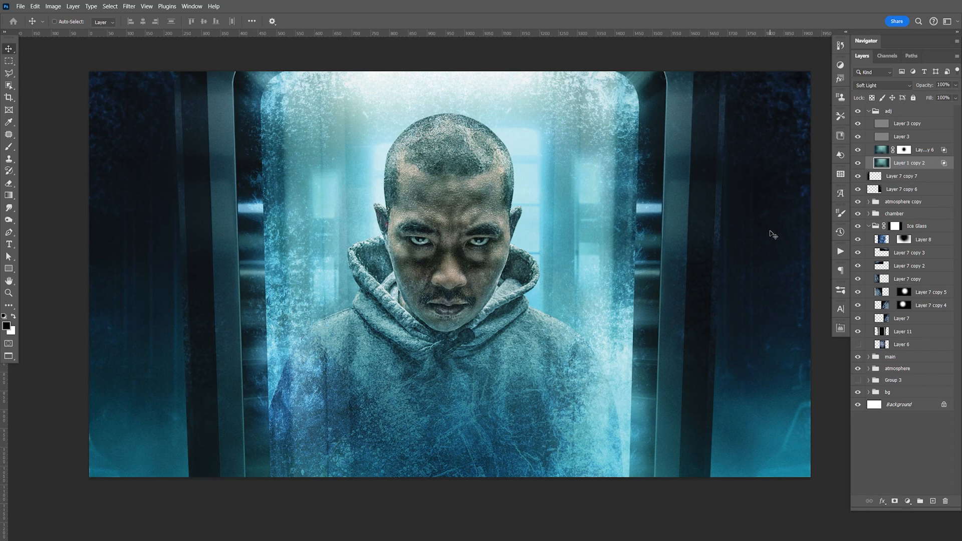
Step: Widen Layer 4 copy 4 inside Group 1 of the chamber group symmetrically to about 101.3%
click(870, 115)
click(870, 174)
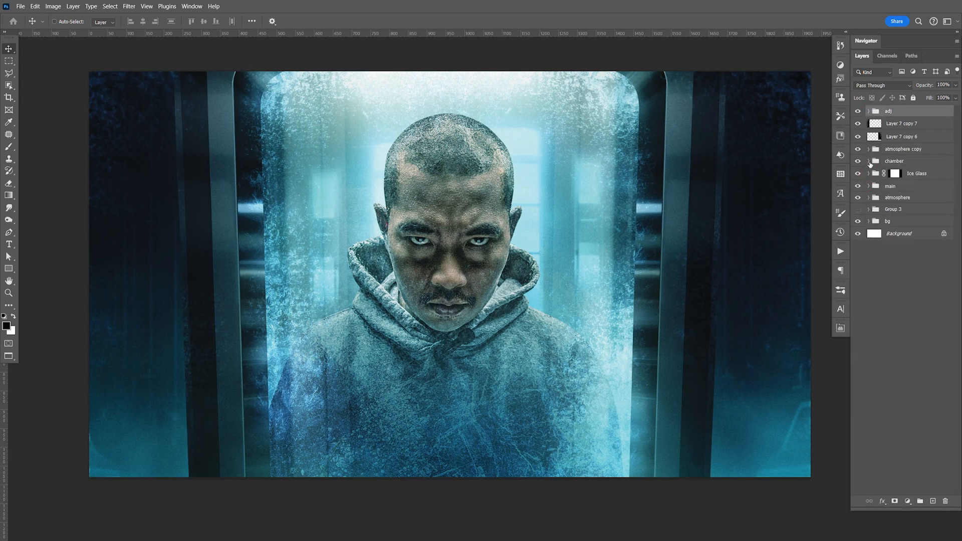
click(869, 162)
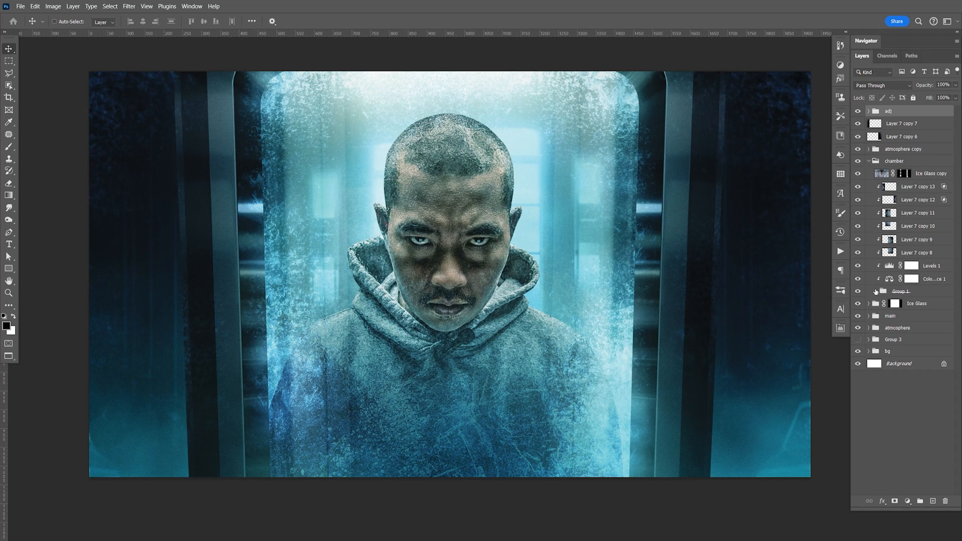
click(876, 291)
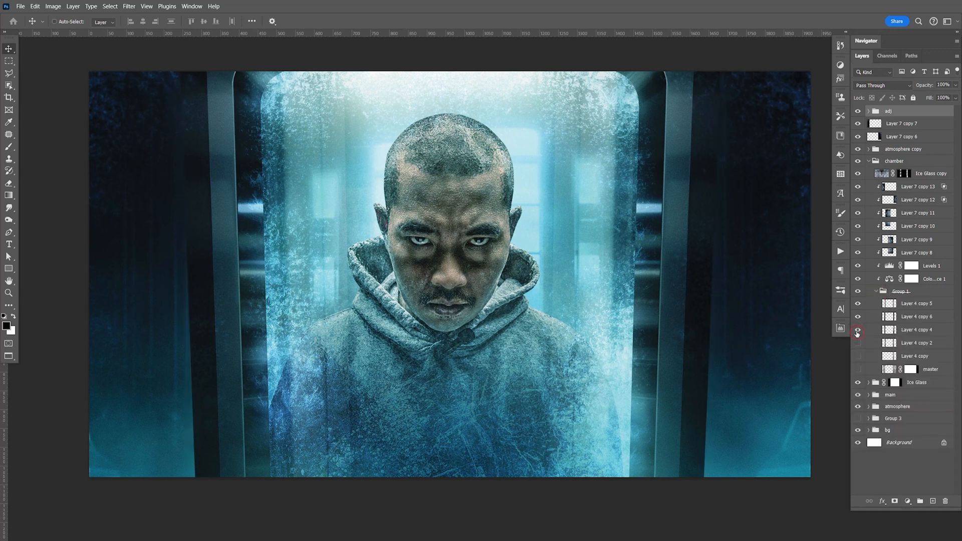
click(907, 331)
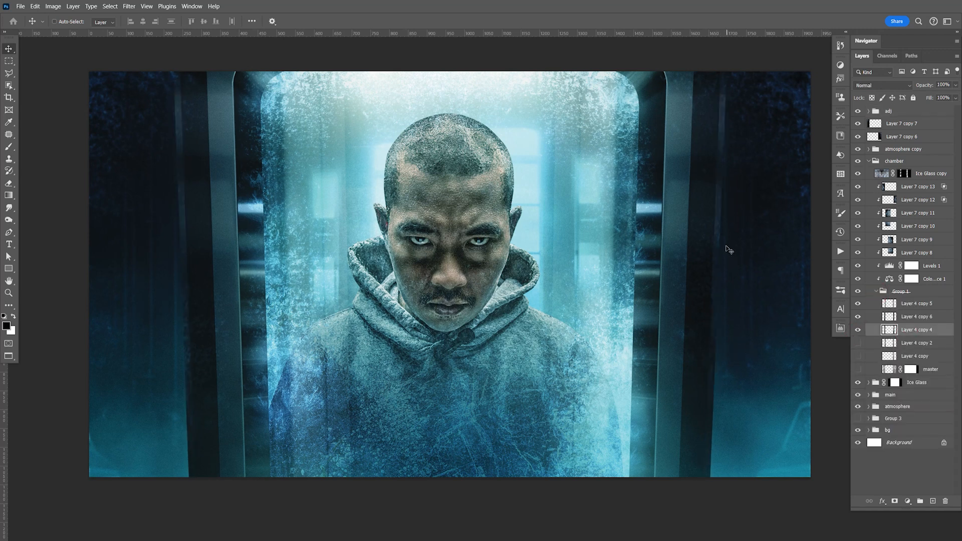
key(ctrl+t)
drag(805, 266, 809, 267)
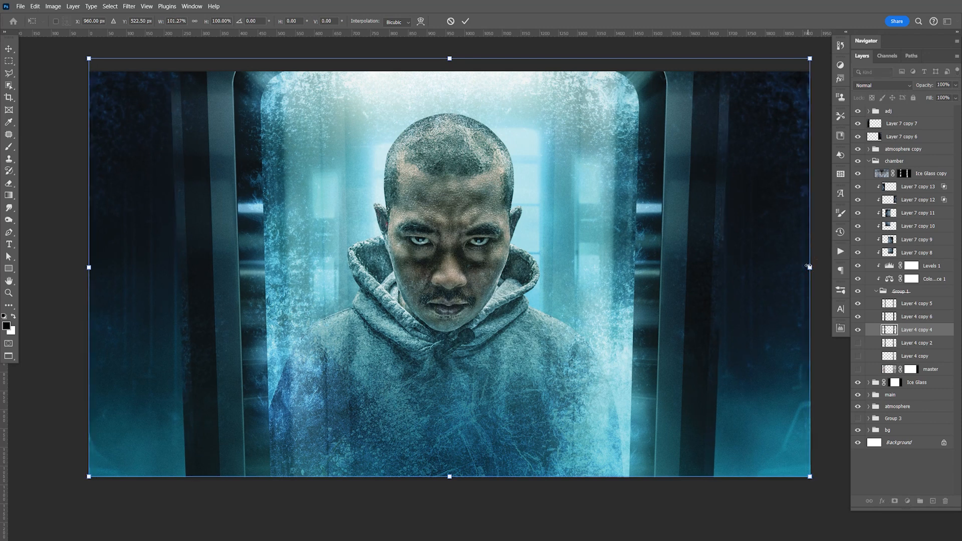
key(Return)
Step: Apply a Gaussian Blur with a 1-pixel radius to Layer 4 copy 4 of the chamber frame
click(129, 6)
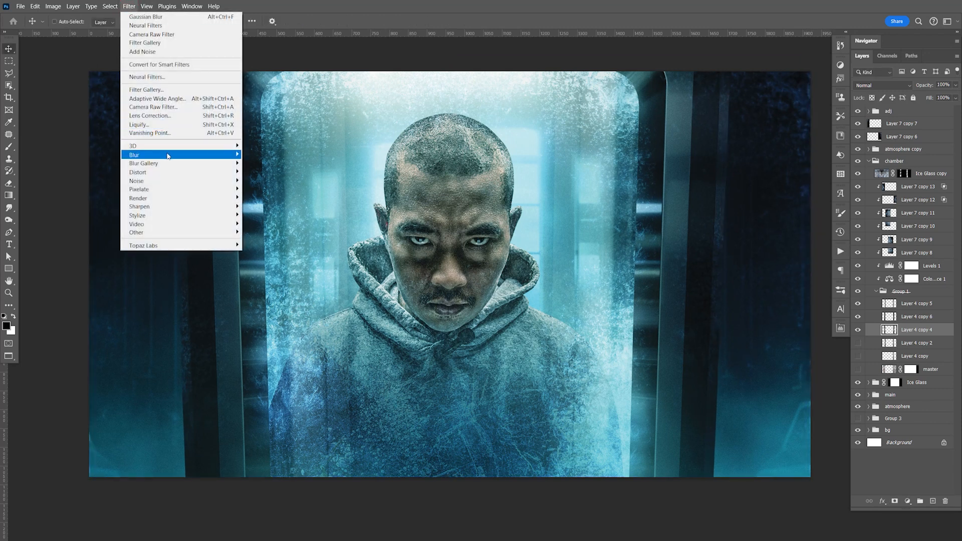
mouse_move(201, 155)
click(266, 189)
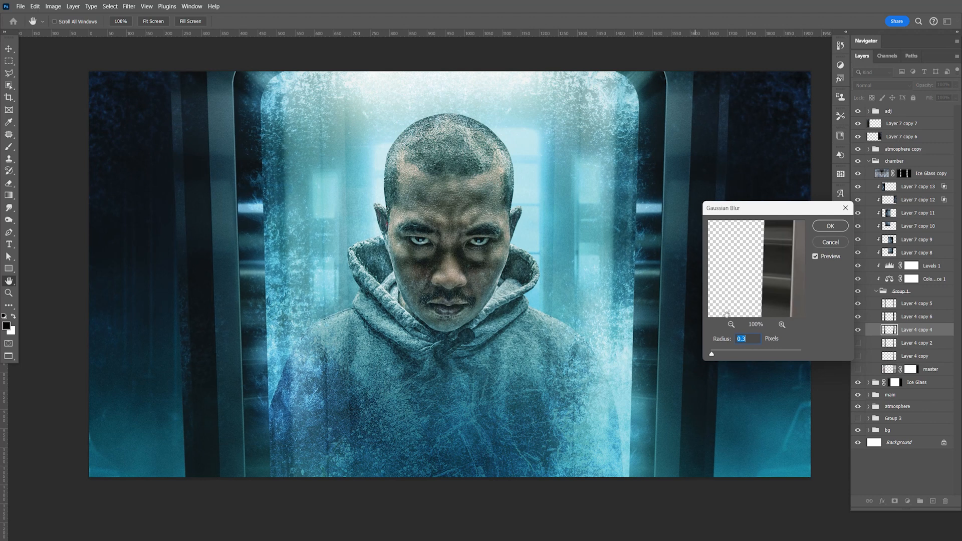
mouse_move(720, 357)
mouse_down()
mouse_move(729, 354)
mouse_move(713, 358)
mouse_up()
text(2)
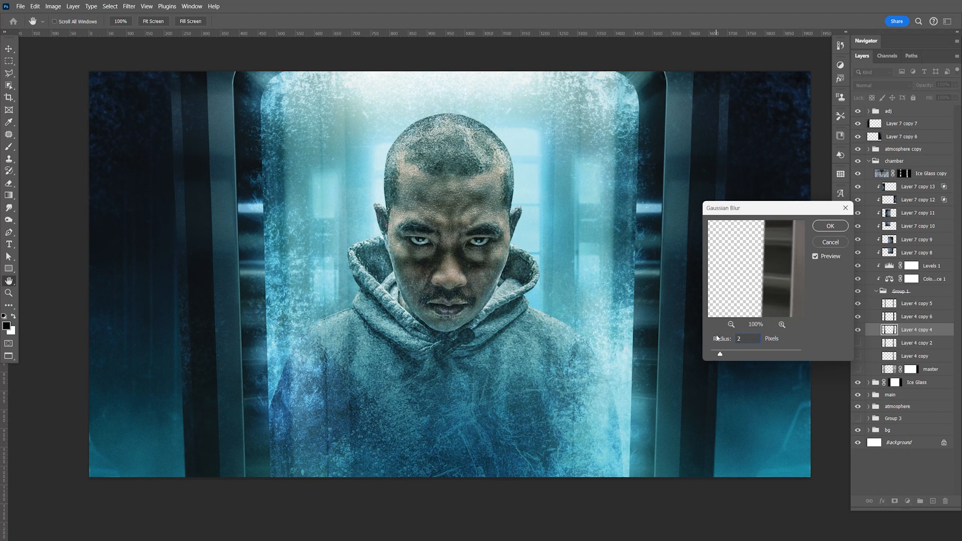
text(1)
key(Return)
Step: Save the document with the blurred chamber frame layer
key(ctrl+s)
key(space)
drag(741, 283, 740, 258)
key(ctrl+s)
key(space)
key(ctrl+s)
key(F9)
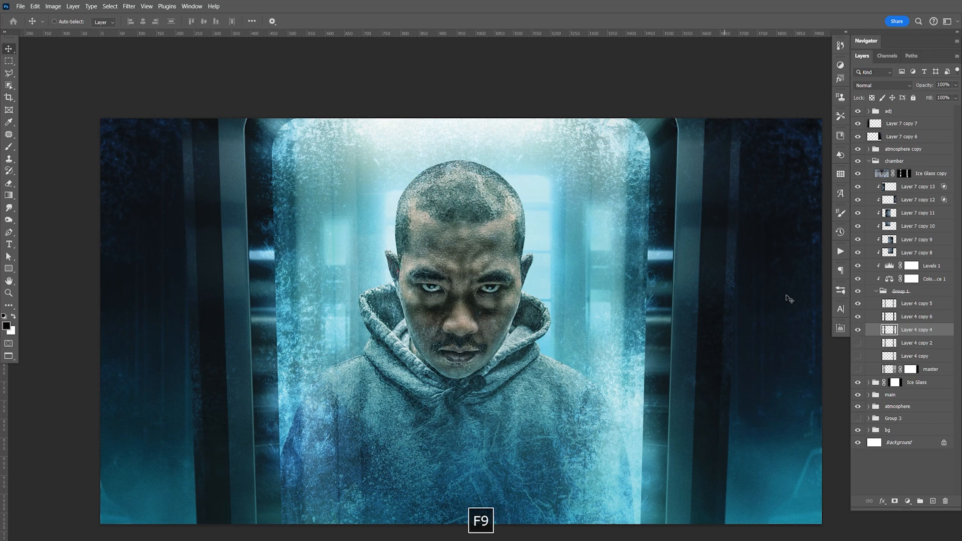
Step: Collapse the chamber group and compare the composite with the atmosphere group hidden and shown
click(869, 161)
click(869, 222)
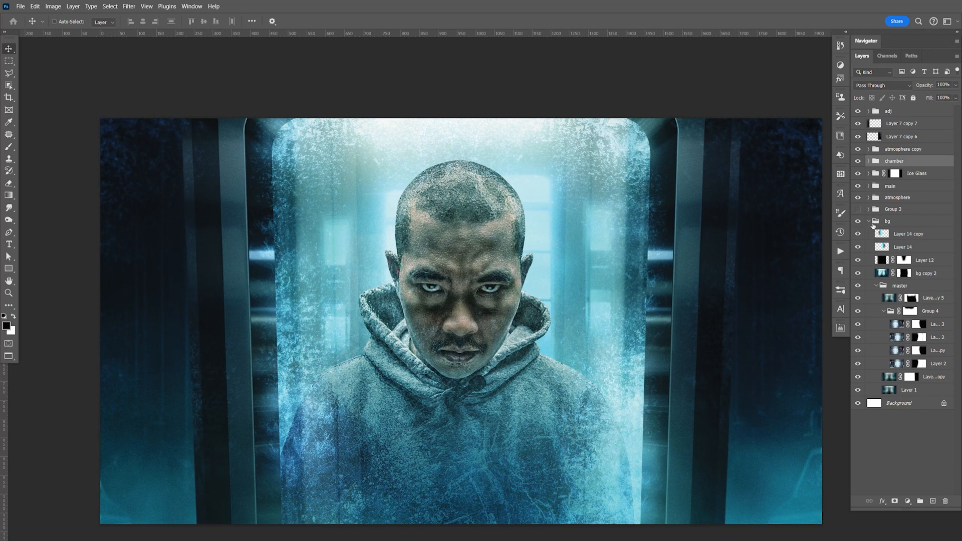
click(869, 221)
click(859, 199)
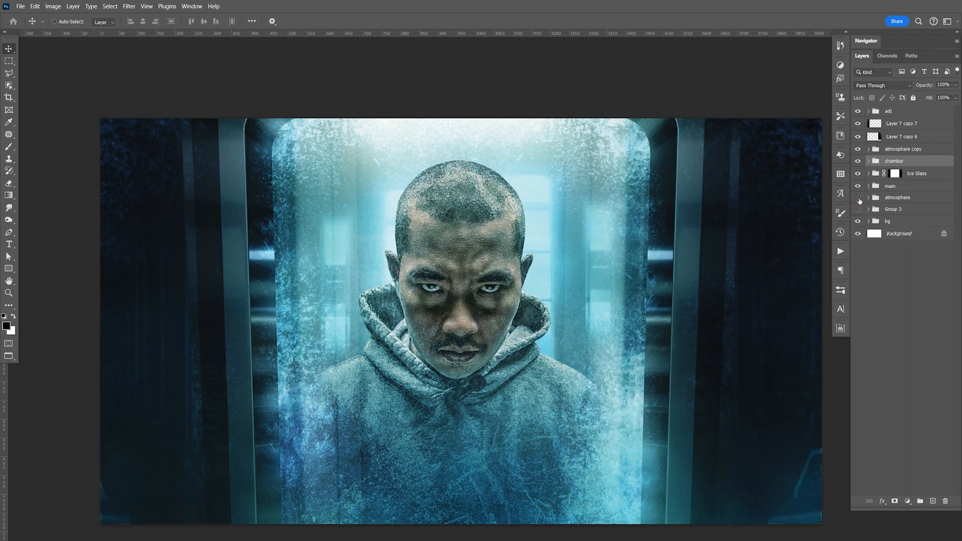
click(859, 199)
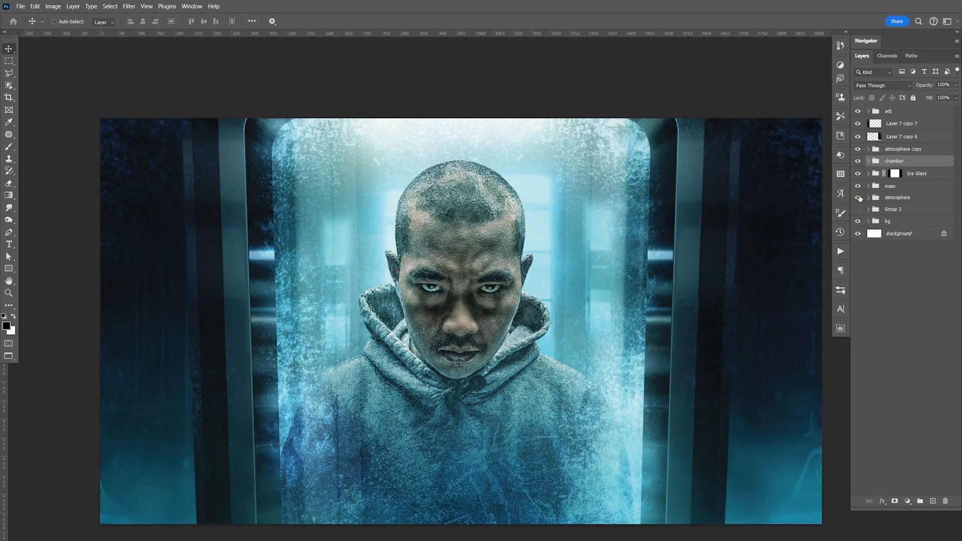
click(859, 199)
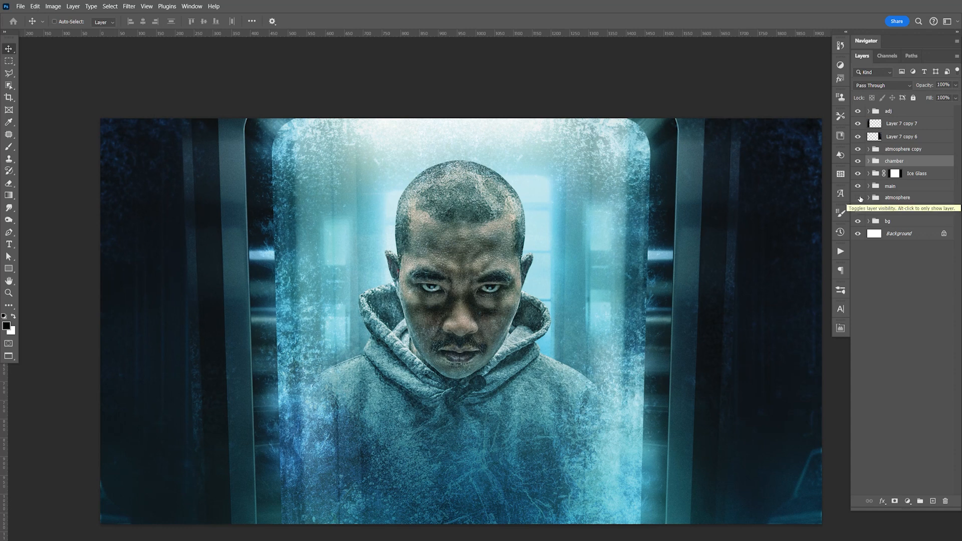
click(859, 198)
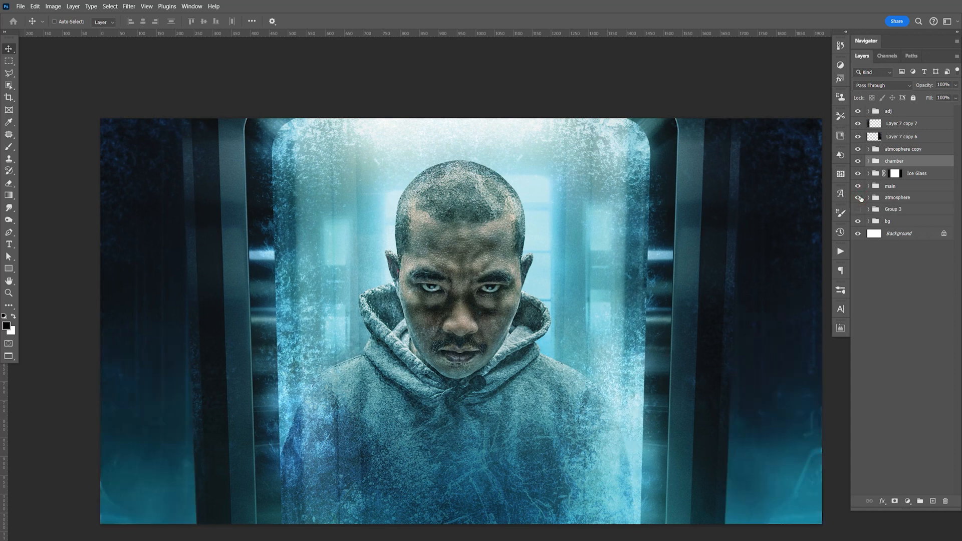
Step: Lower the opacity of Layer 5 in the atmosphere group to weaken the background mist
click(890, 199)
click(869, 198)
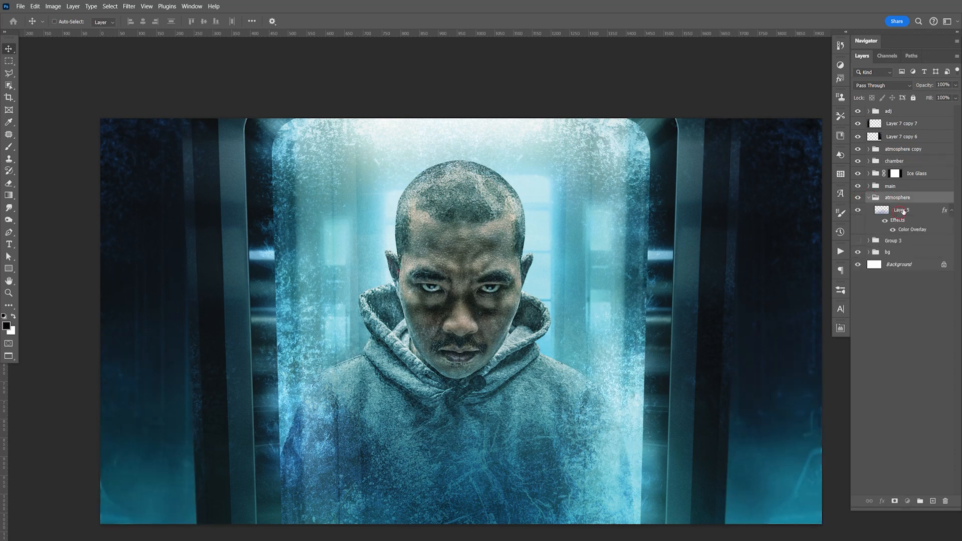
click(899, 210)
click(955, 85)
mouse_move(956, 95)
mouse_down()
mouse_move(910, 98)
mouse_move(944, 100)
mouse_up()
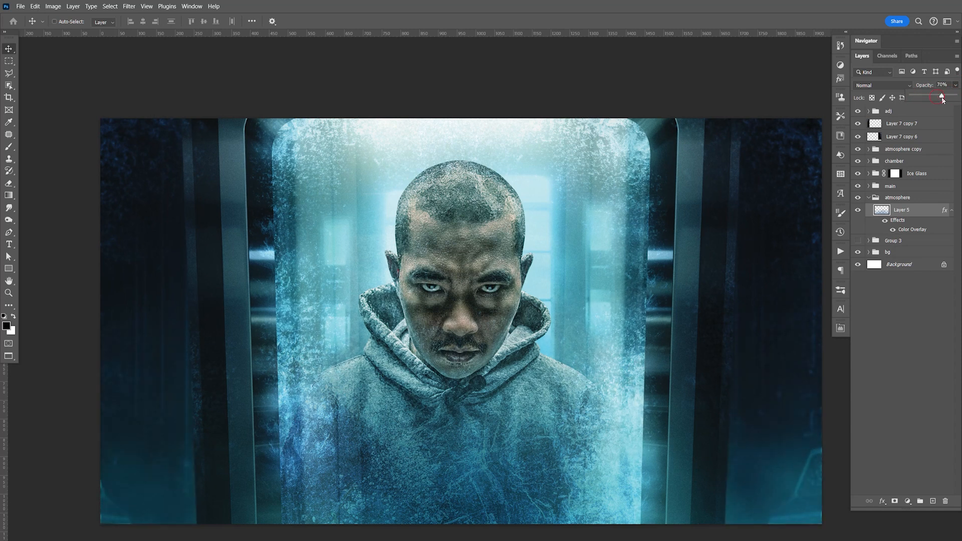
drag(937, 97, 938, 98)
Step: Move Layer 5 in the atmosphere copy group upward so its mist rises over the lower hoodie
click(869, 150)
click(927, 167)
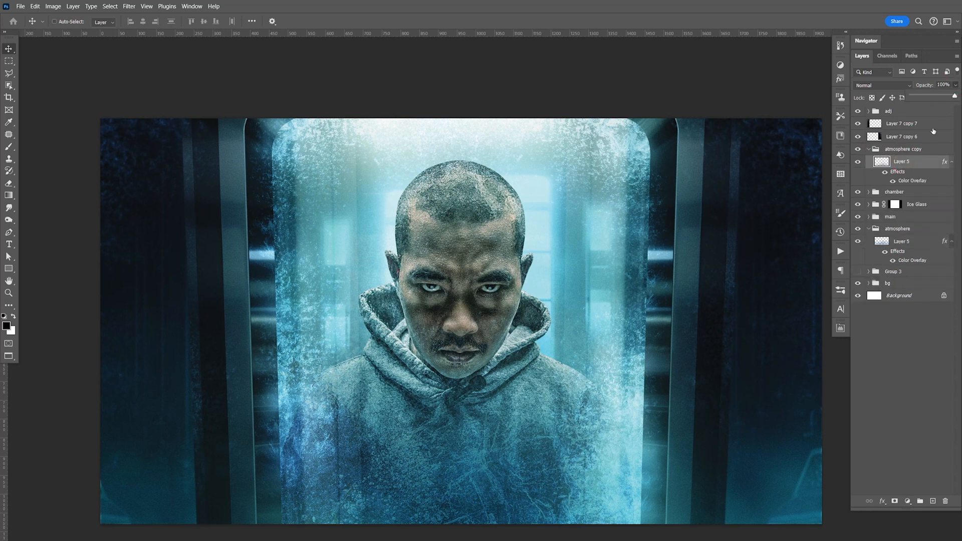
drag(568, 488, 565, 404)
drag(577, 436, 570, 417)
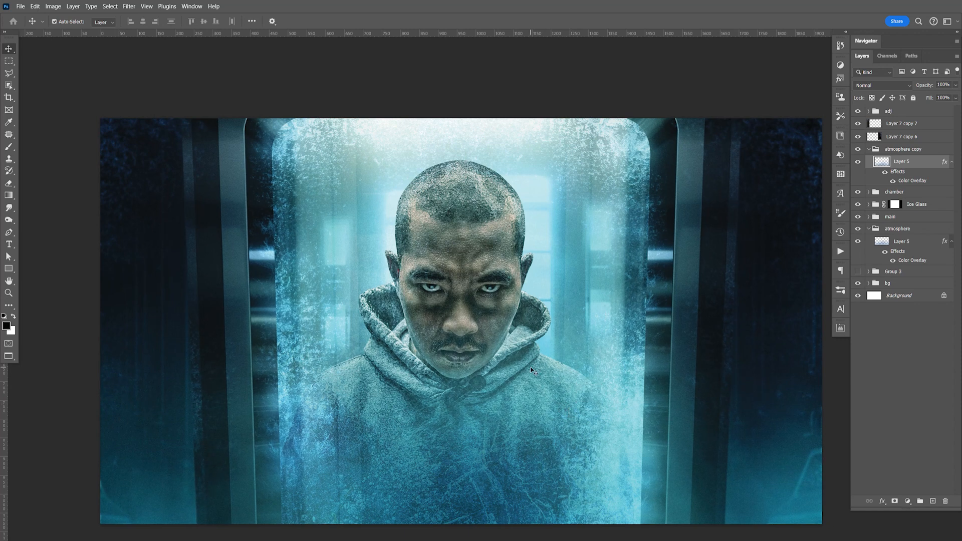
Step: Try a vertically flipped duplicate of the foreground mist layer along the image's upper edge, and delete it
key(ctrl+j)
key(ctrl+t)
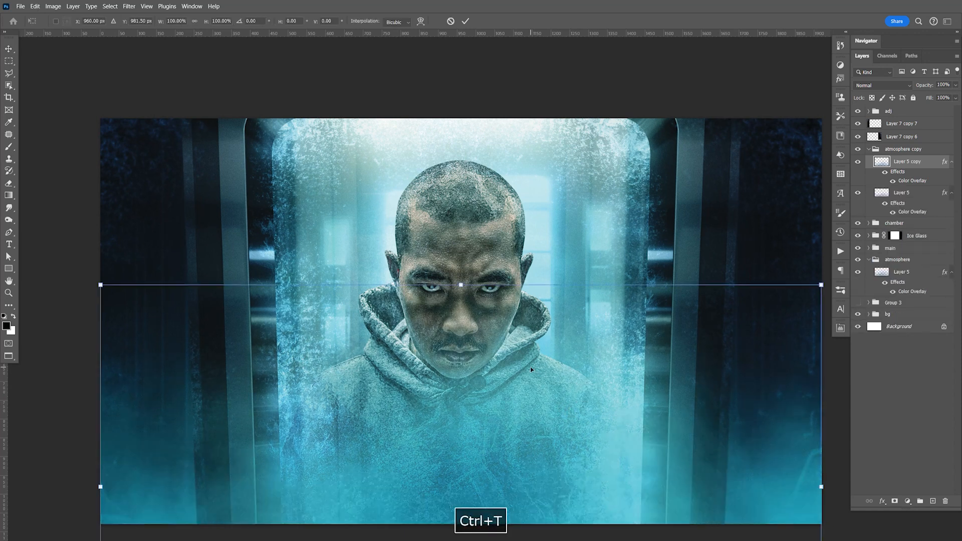
right_click(579, 366)
click(604, 361)
key(Return)
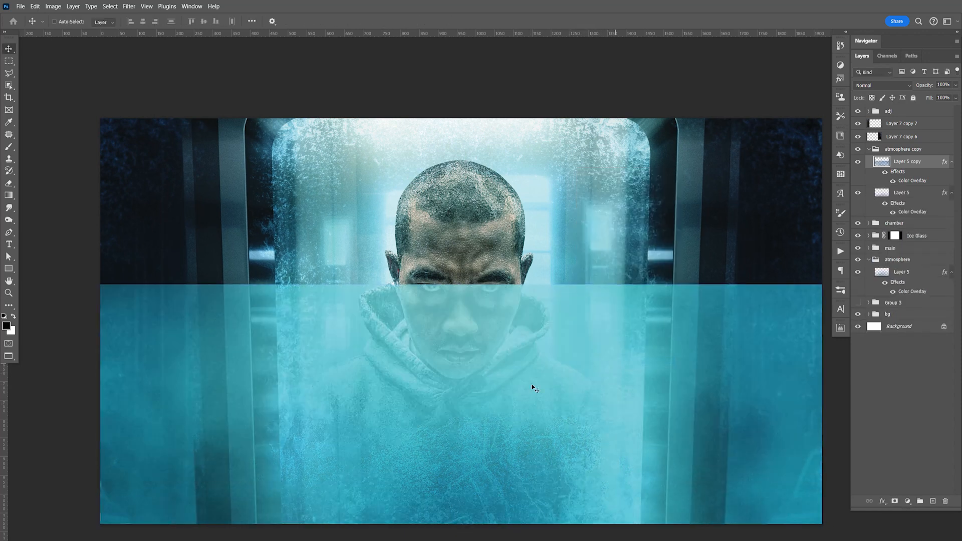
drag(535, 444, 561, 322)
drag(558, 421, 576, 253)
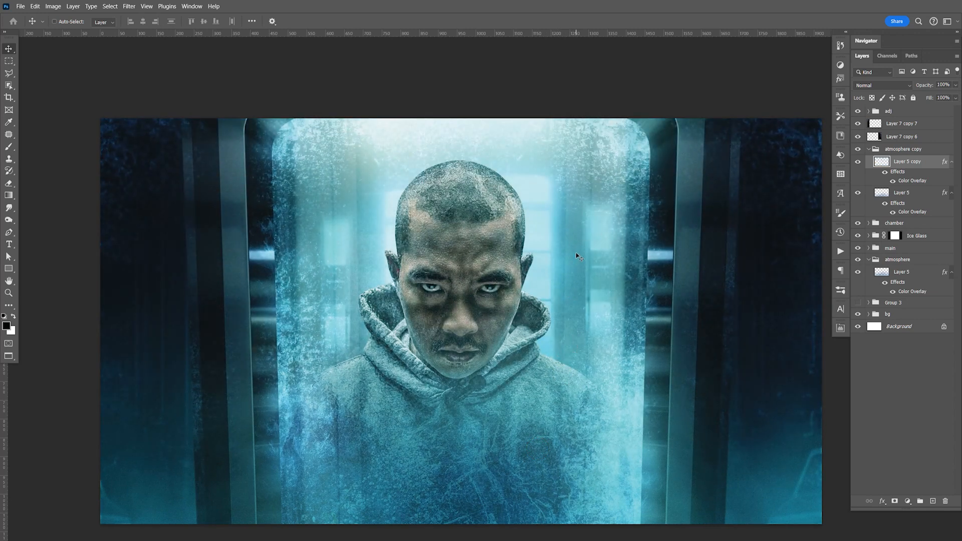
key(Delete)
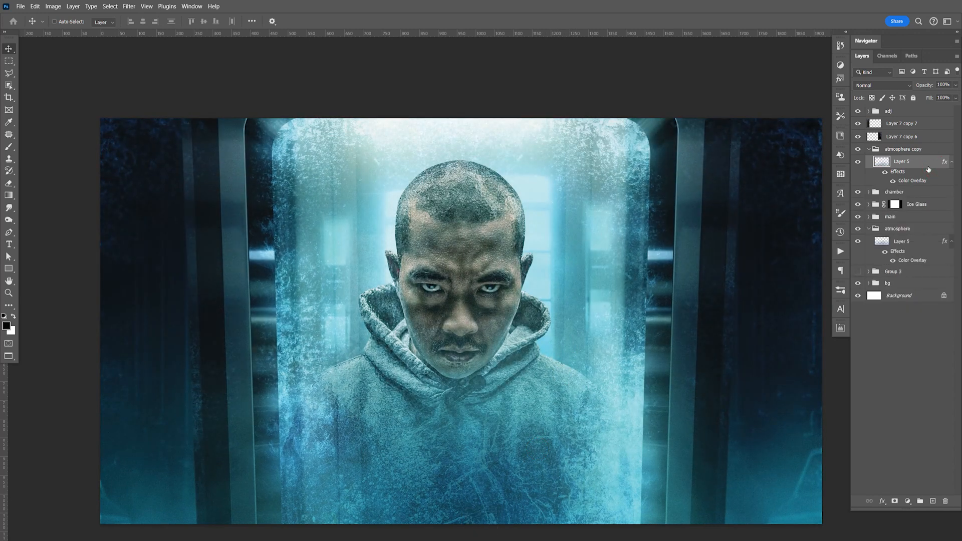
Step: Duplicate Layer 5 in the atmosphere copy group and shift the copy downward to thicken the mist near the image's lower edge
key(ctrl+j)
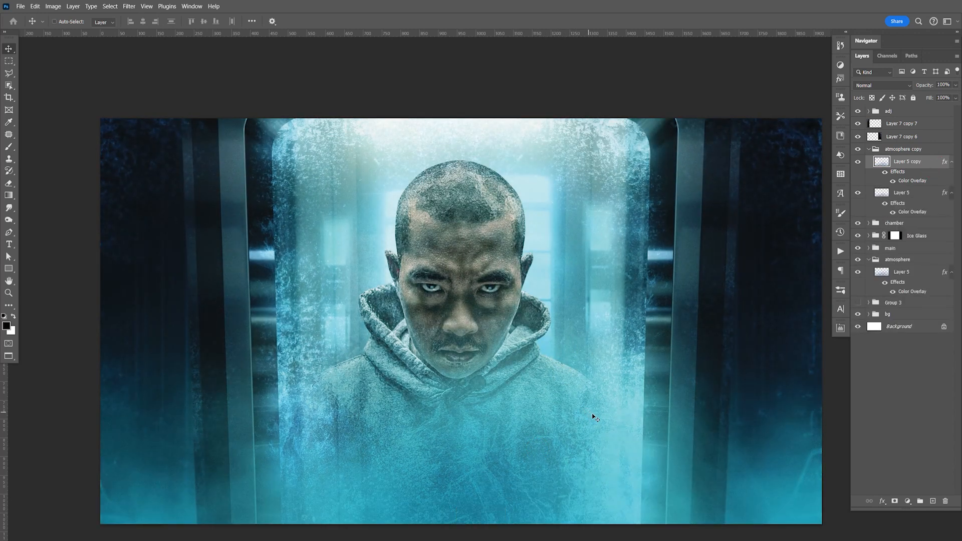
key(space)
drag(594, 417, 591, 407)
drag(673, 404, 670, 425)
Step: Save the document with the added foreground mist
key(space)
key(ctrl+s)
key(space)
drag(673, 361, 683, 404)
key(ctrl+s)
key(space)
key(ctrl+s)
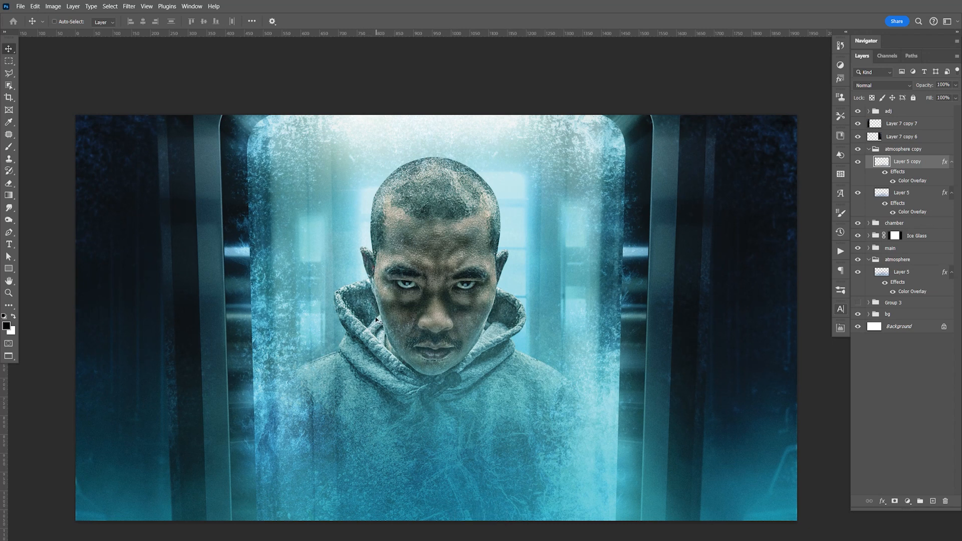
Step: Add a new layer above Levels 2 in the main group and clip it to the layers below
click(869, 149)
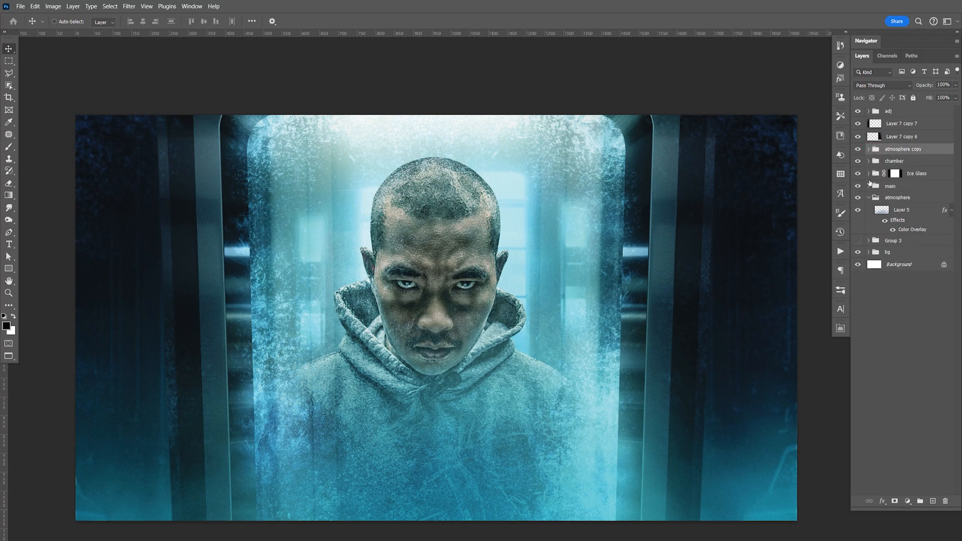
click(869, 198)
click(870, 186)
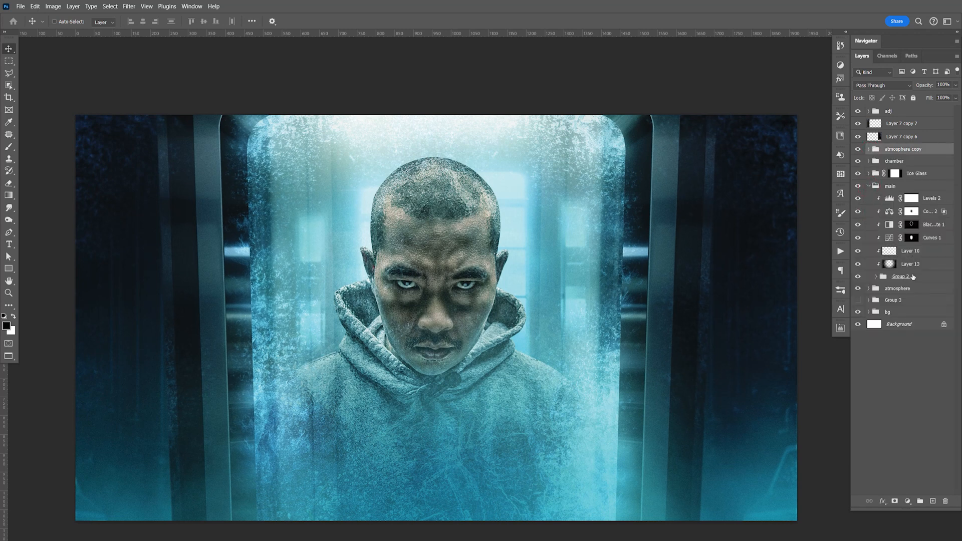
click(937, 199)
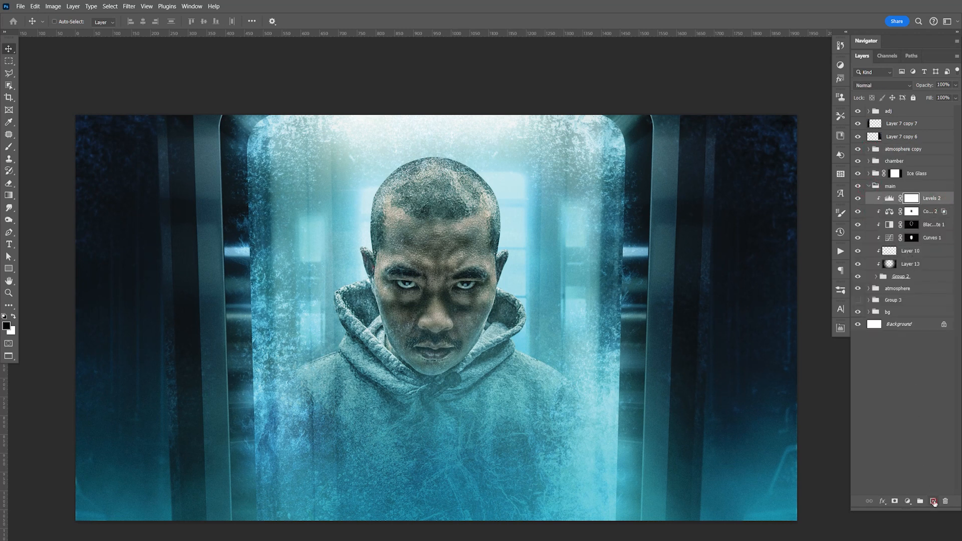
click(933, 501)
key(ctrl+alt+g)
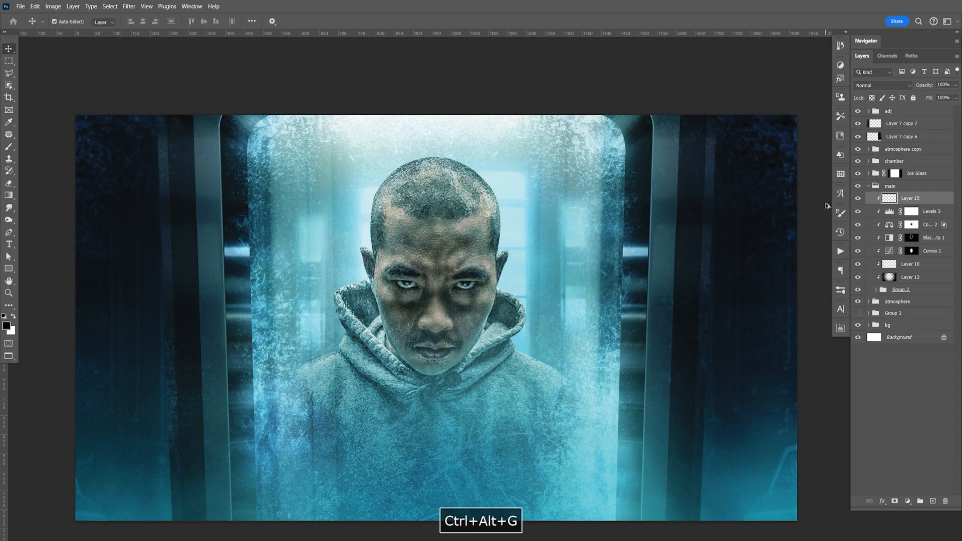
Step: Sample light teal #74d2d7 from the chamber haze and fill Layer 15 with it
click(6, 326)
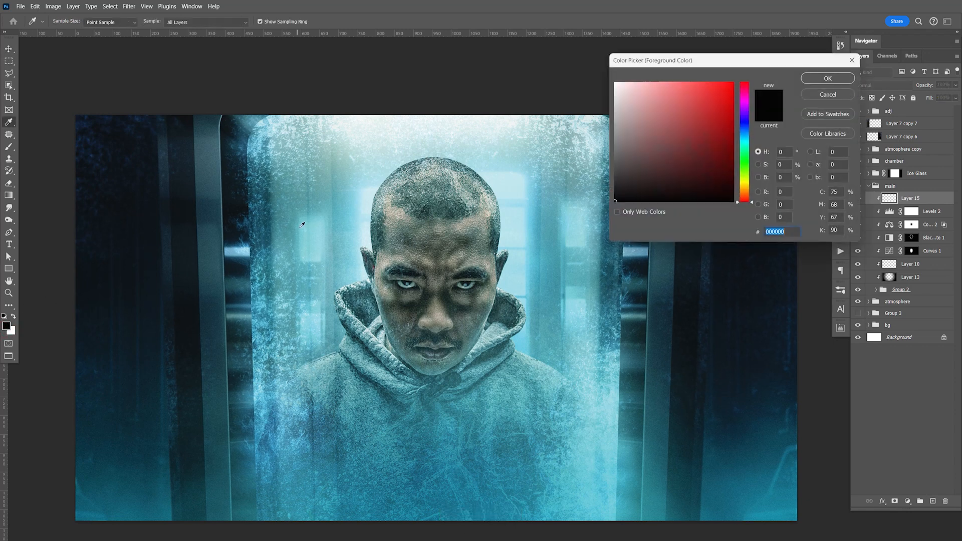
click(298, 231)
click(306, 221)
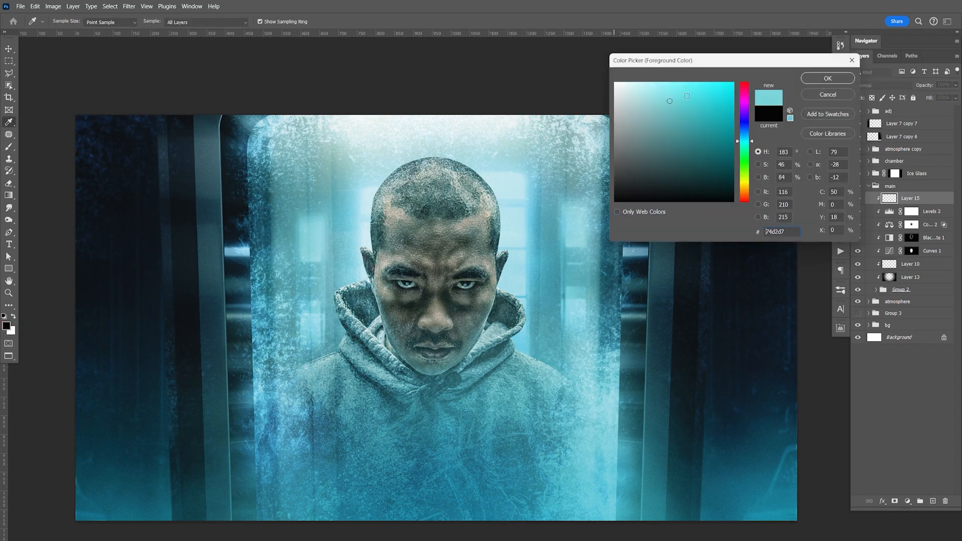
click(828, 78)
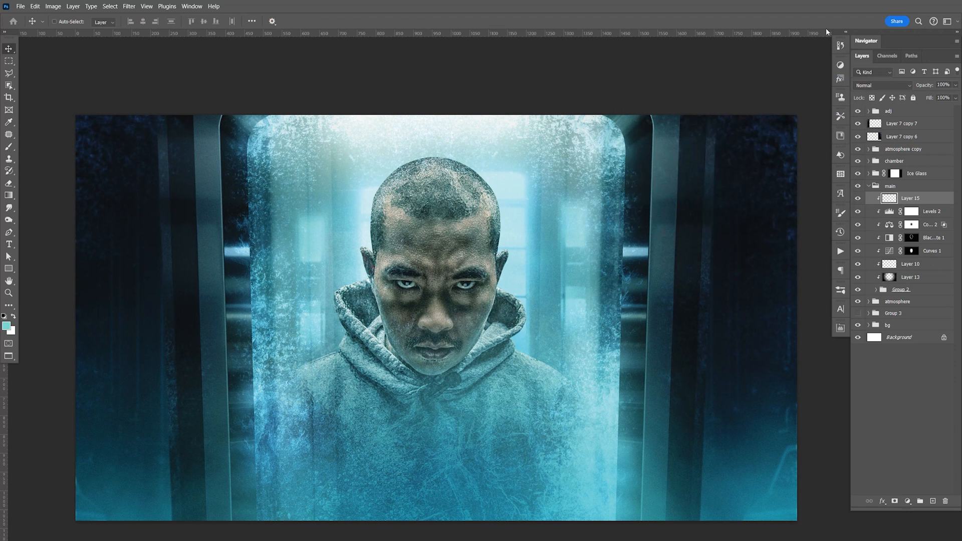
key(alt+BackSpace)
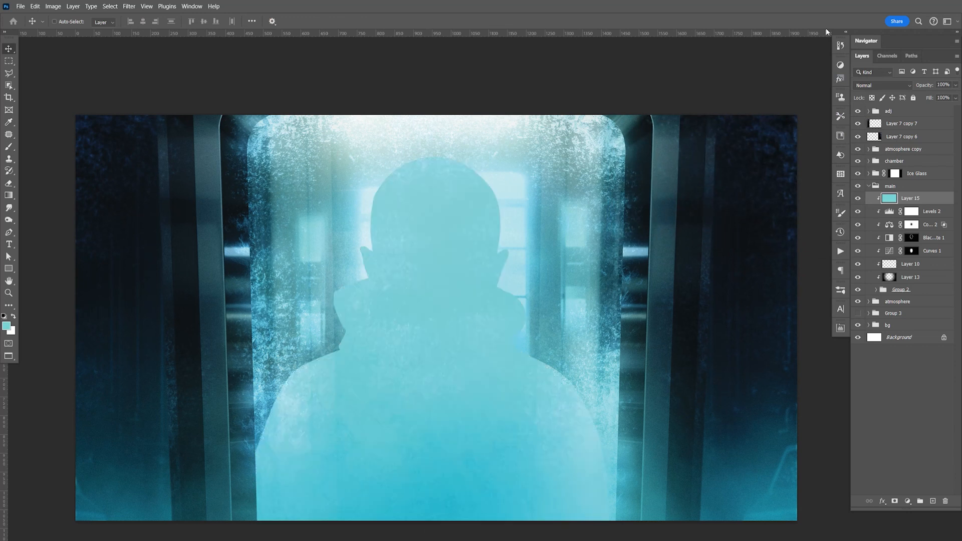
Step: Mask Layer 15 with the man's silhouette from Layer 1 copy 10 and invert the mask
click(877, 291)
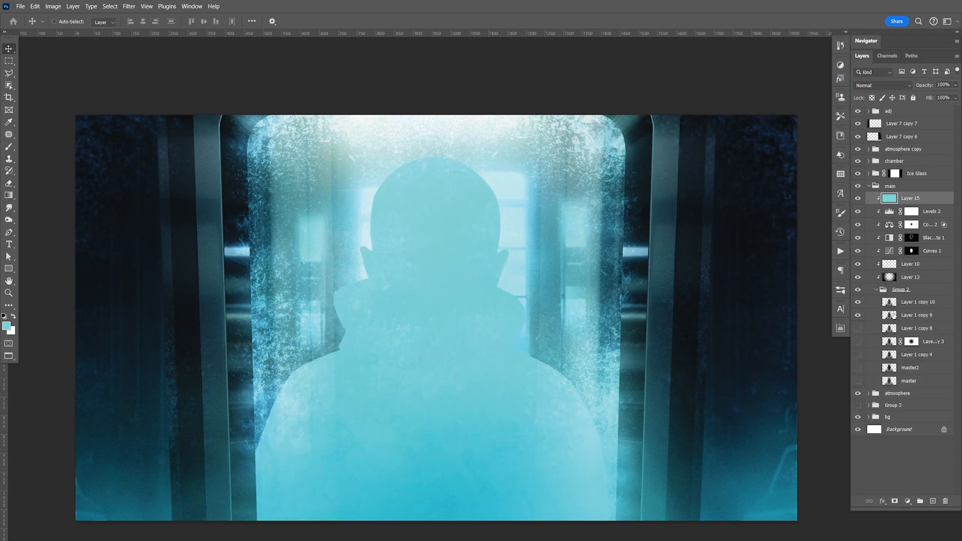
ctrl+click(890, 303)
click(895, 501)
click(876, 290)
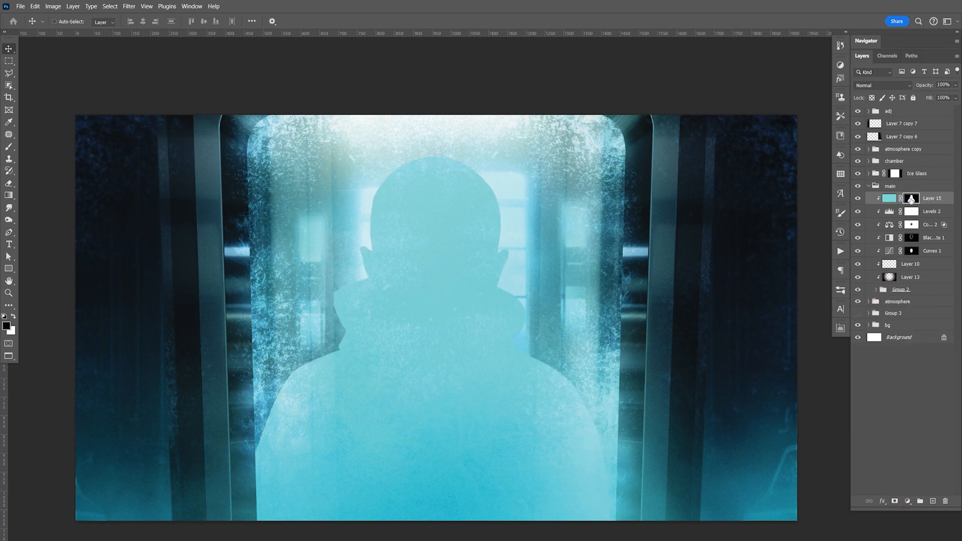
click(841, 328)
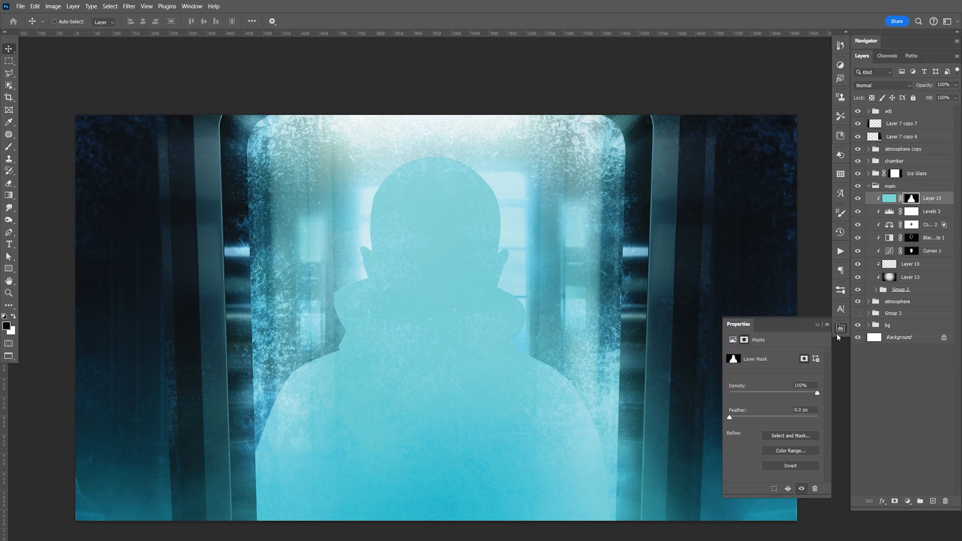
click(192, 6)
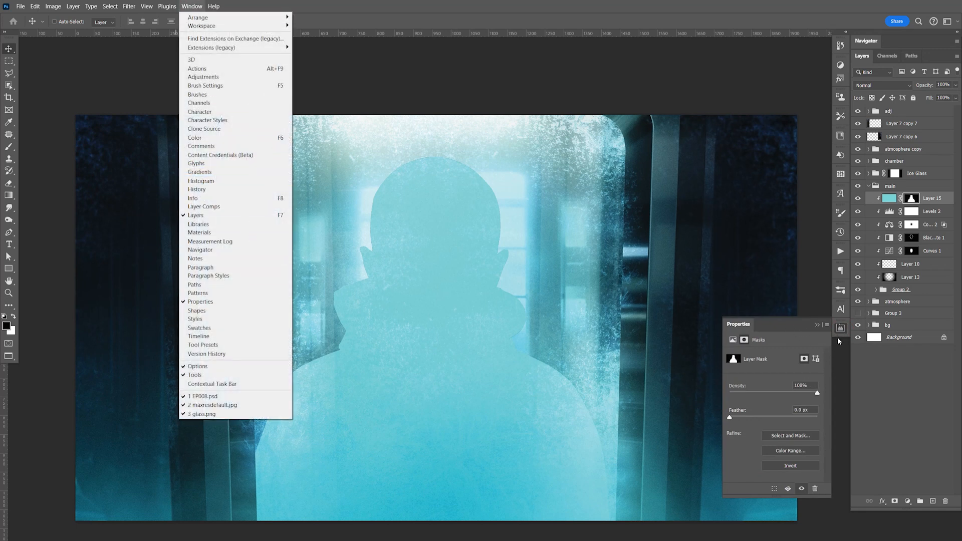
click(793, 465)
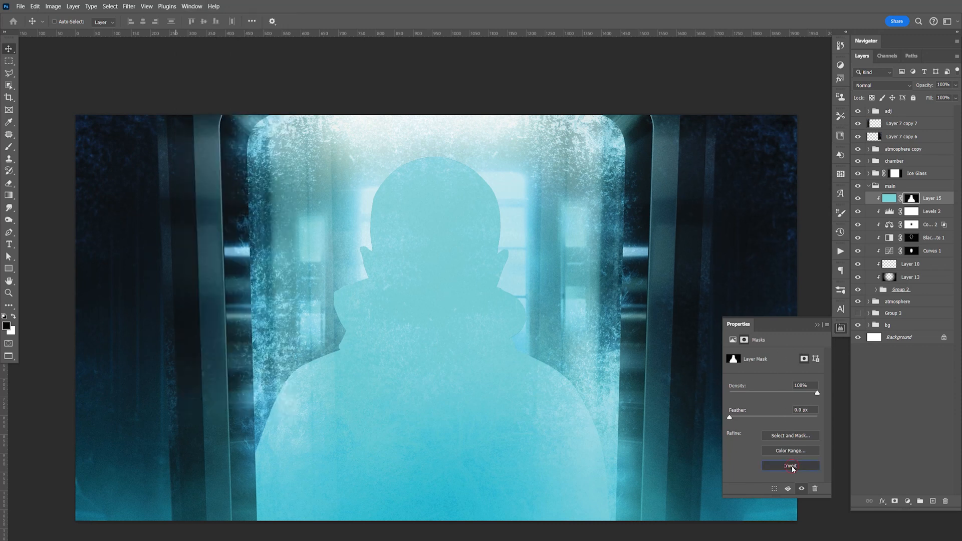
Step: Try feathering Layer 15's inverted mask and undo the change
drag(730, 420, 763, 418)
key(ctrl+z)
key(ctrl+shift+z)
key(ctrl+z)
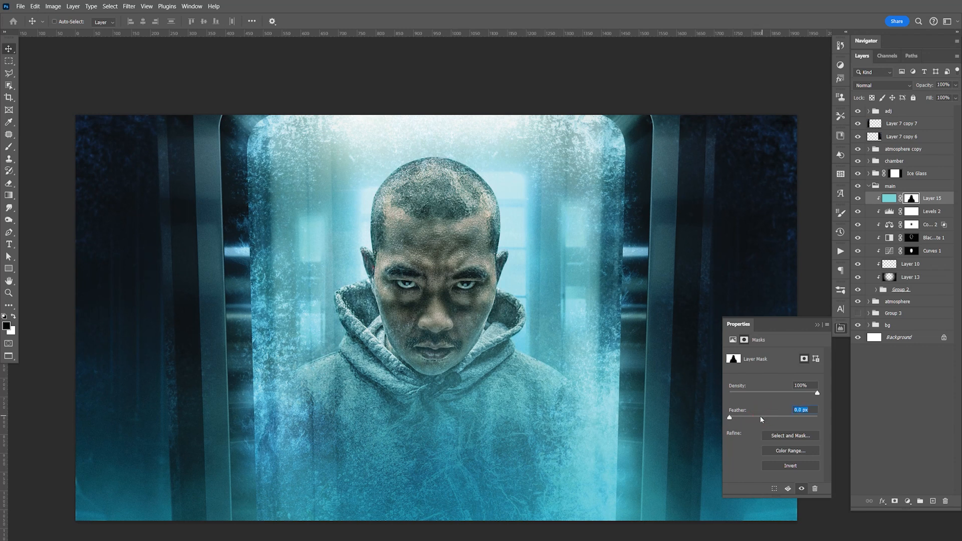
Step: Feather Layer 15's mask by 5.1 px and set the layer's blend mode to Linear Dodge (Add)
drag(731, 419, 739, 418)
drag(752, 420, 755, 420)
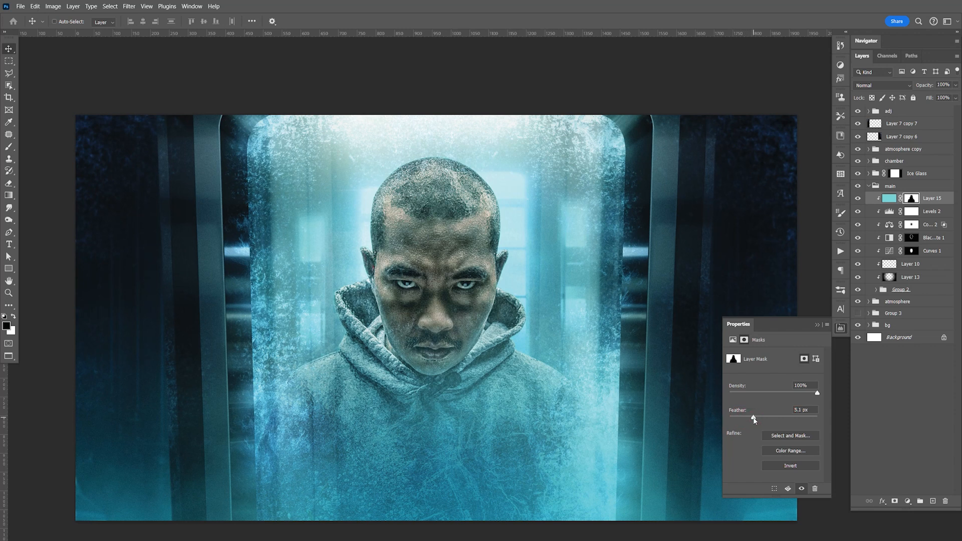
click(841, 329)
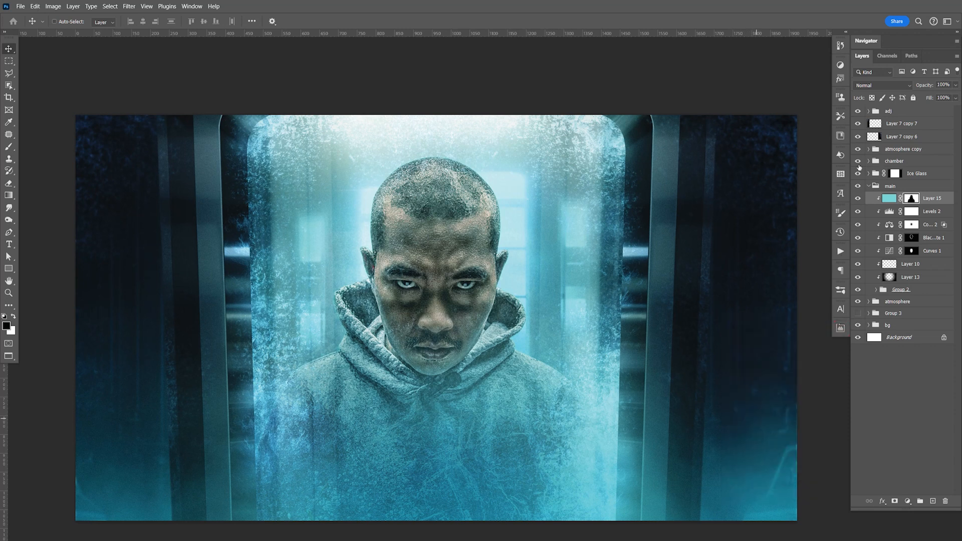
click(881, 86)
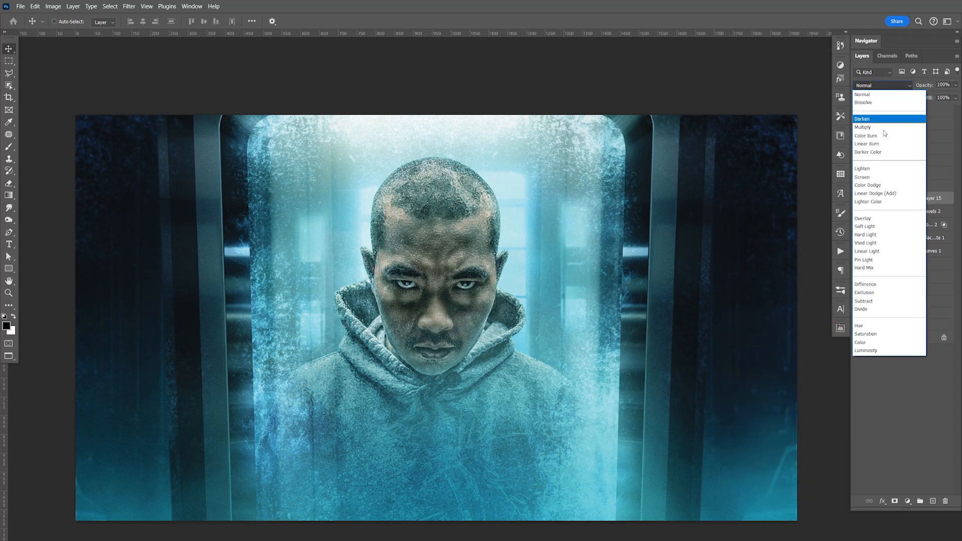
click(878, 193)
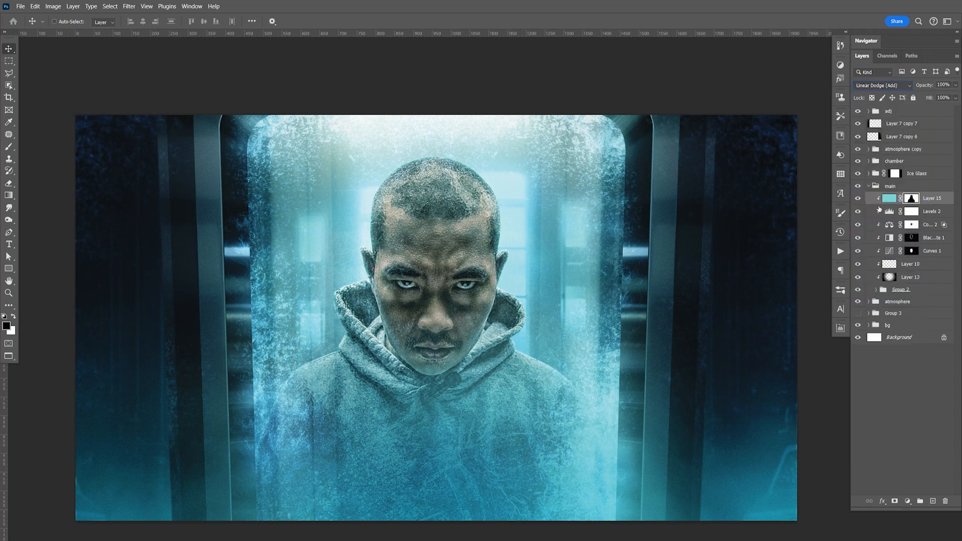
Step: Increase the feather of Layer 15's mask to 9.2 px and save the document
click(841, 328)
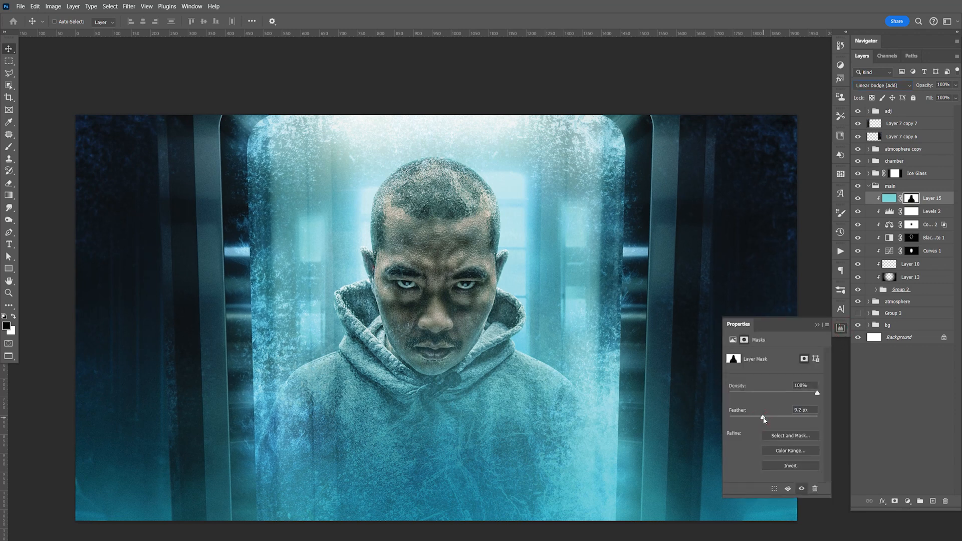
click(841, 327)
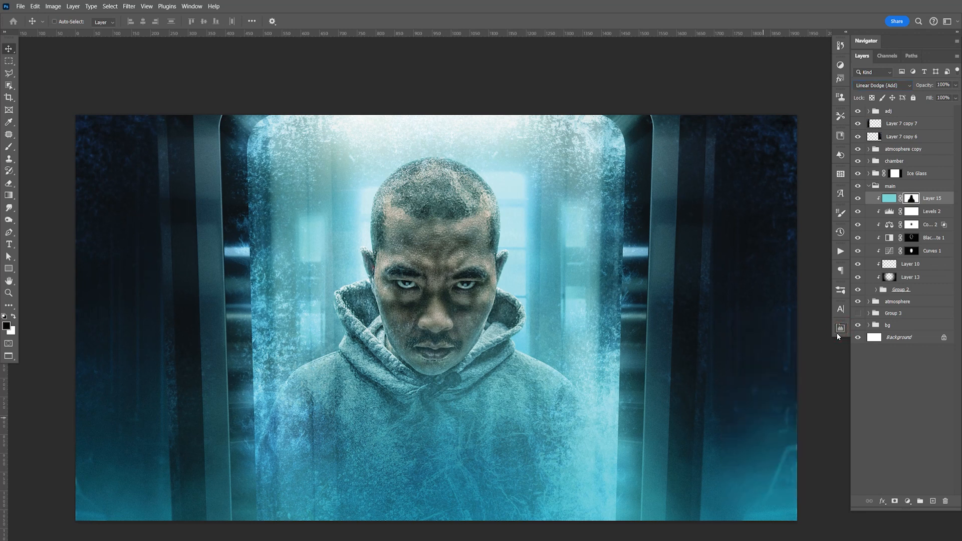
key(ctrl+s)
key(space)
mouse_move(521, 334)
mouse_down()
mouse_move(544, 268)
mouse_move(593, 317)
mouse_move(520, 340)
mouse_up()
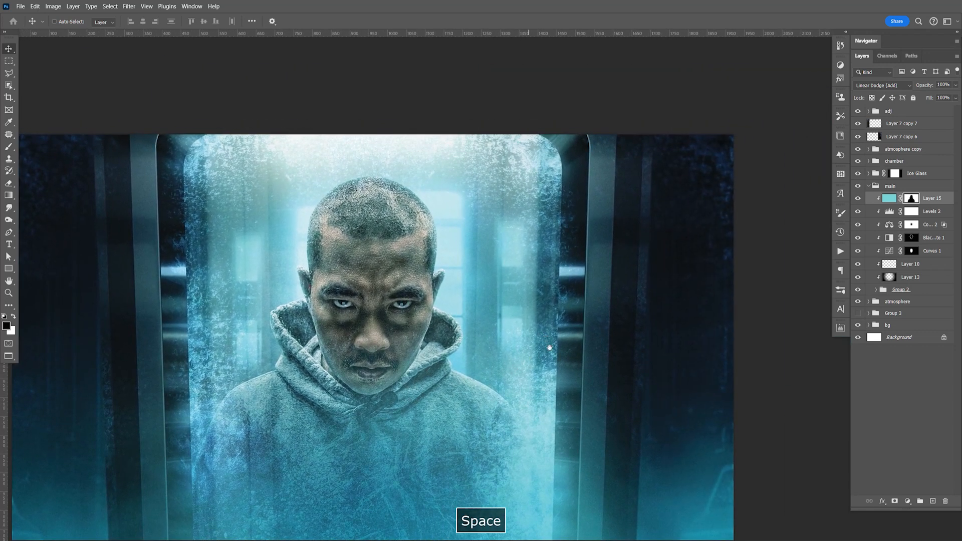
drag(482, 411, 534, 364)
key(F9)
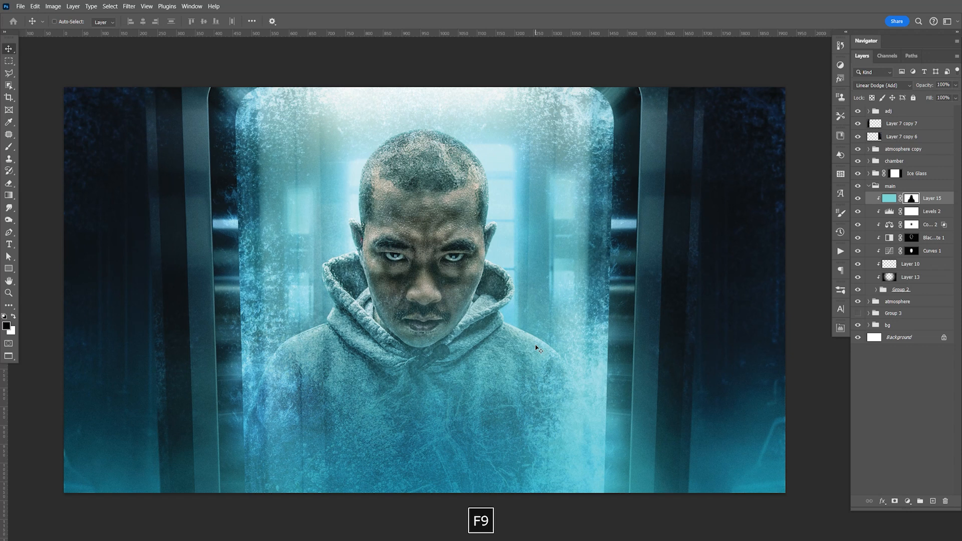
Step: Switch to Adobe Bridge and preview Ice Texture004.jpg and Ice Texture005.png from the Stock Photos folder at full screen
key(alt+Tab)
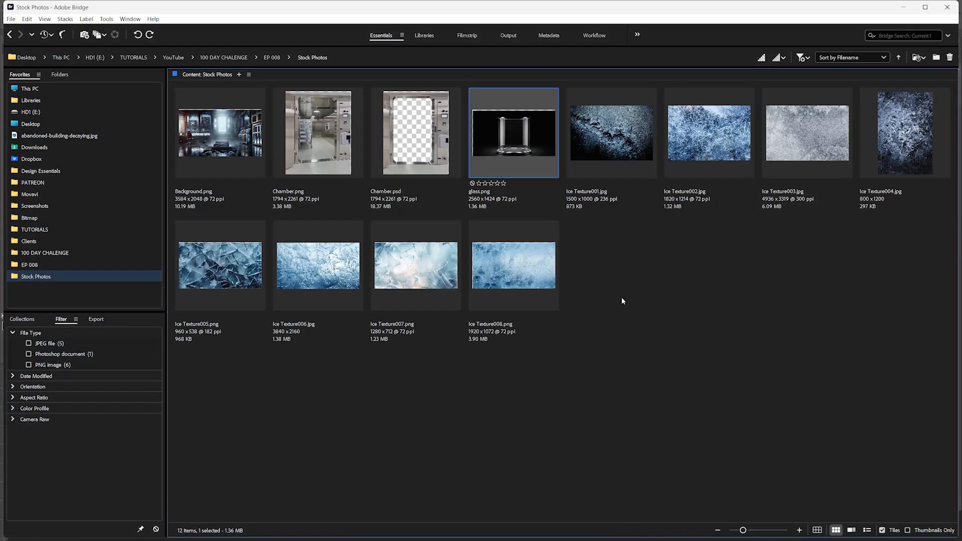
click(716, 399)
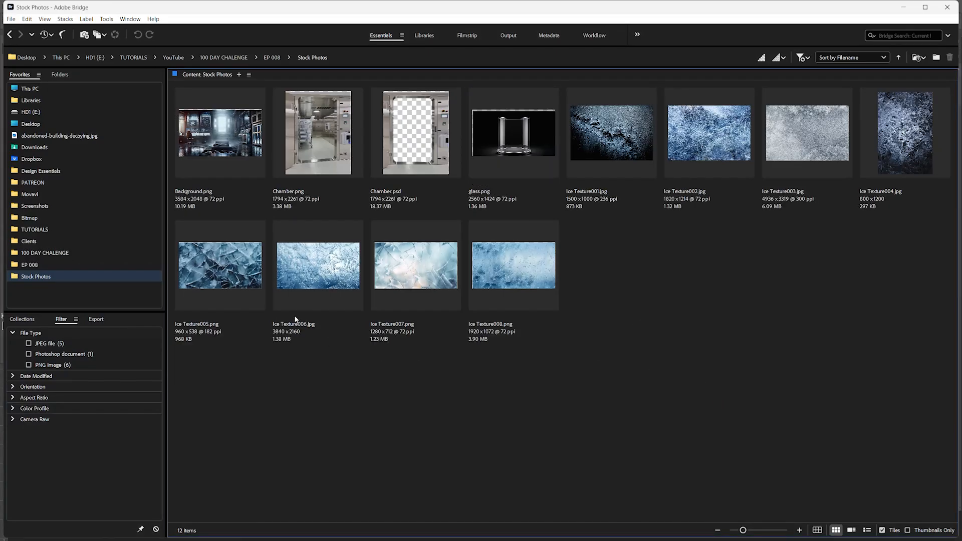
click(353, 279)
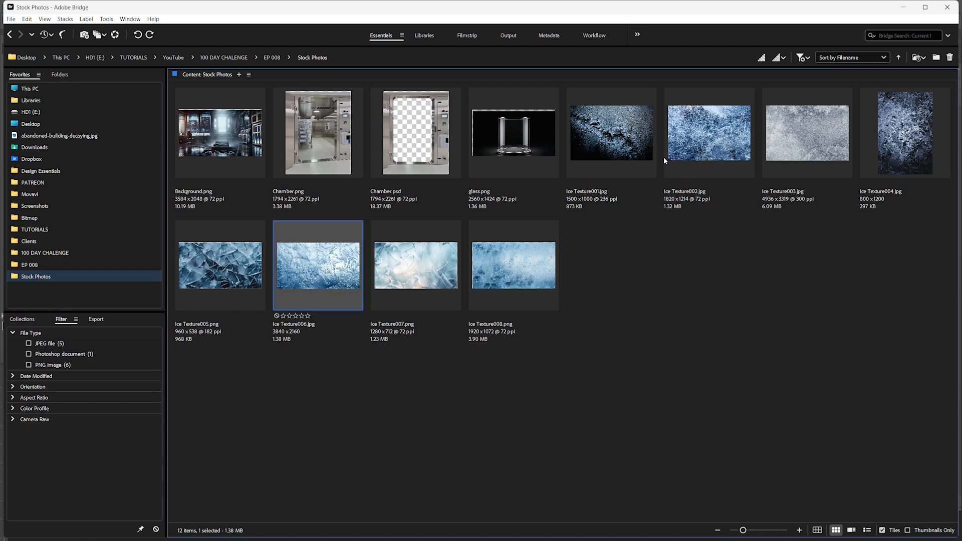
click(706, 148)
click(905, 159)
key(space)
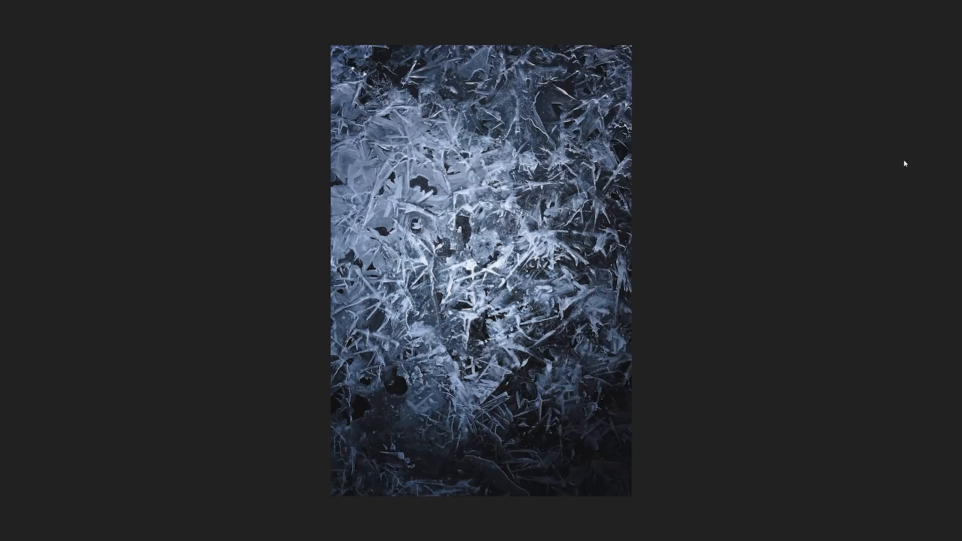
key(space)
click(245, 271)
key(space)
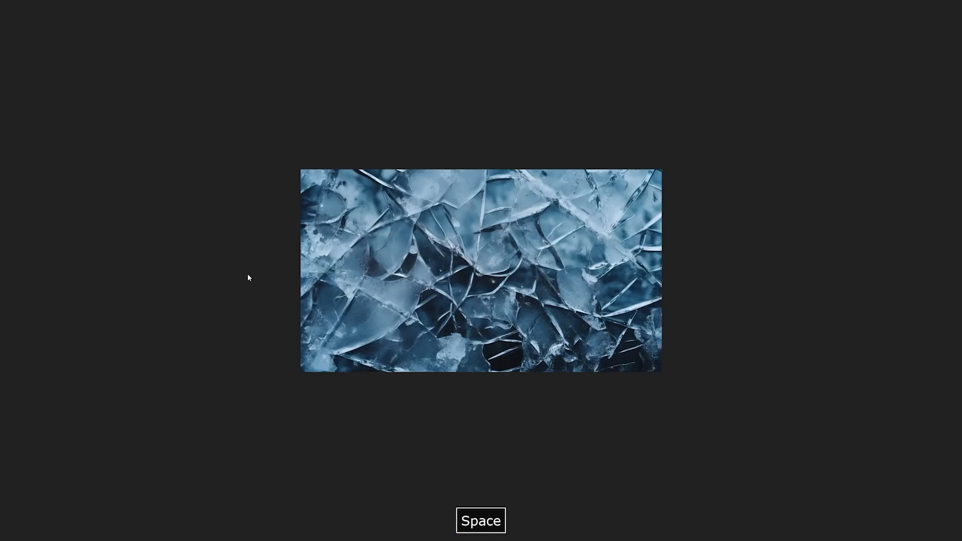
key(space)
Step: Preview Ice Texture006.jpg at full screen and open it in Photoshop
click(325, 288)
key(space)
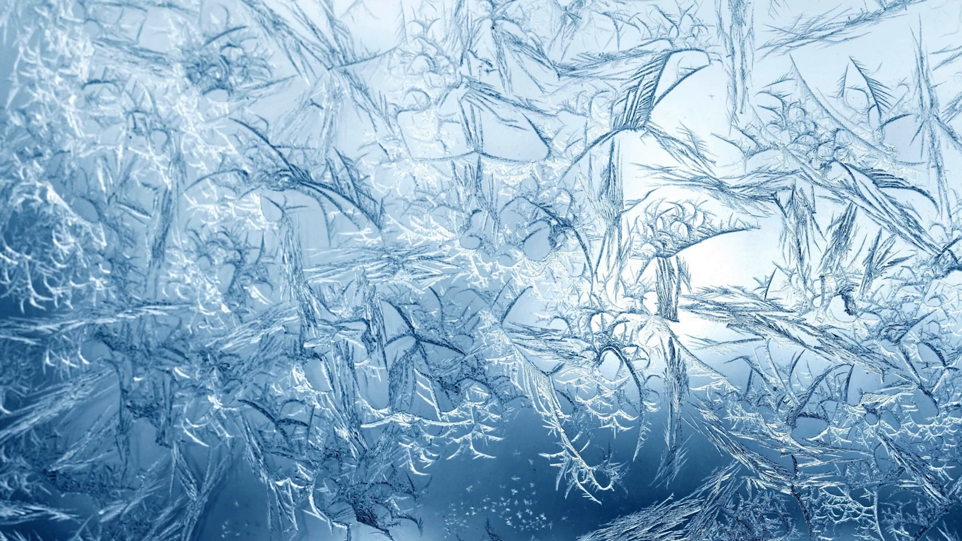
key(space)
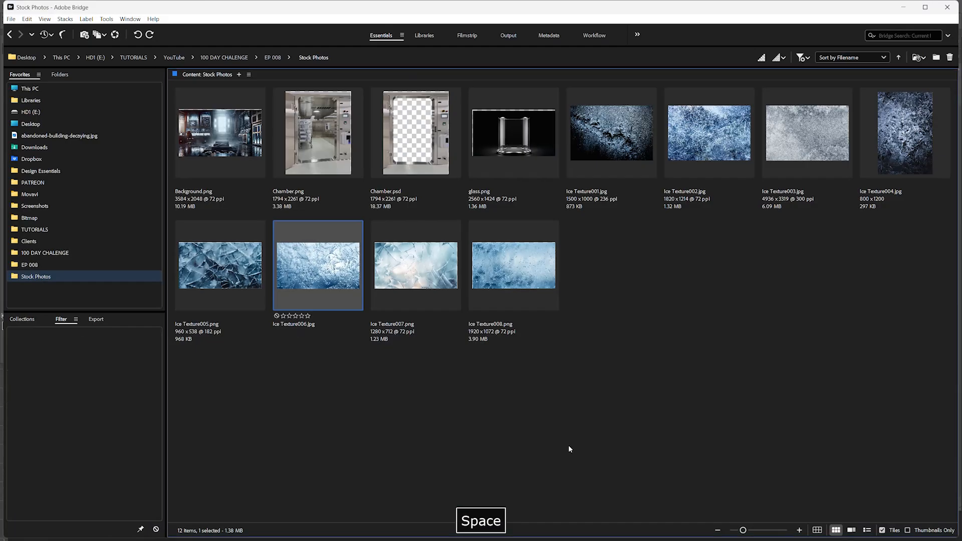
double_click(334, 287)
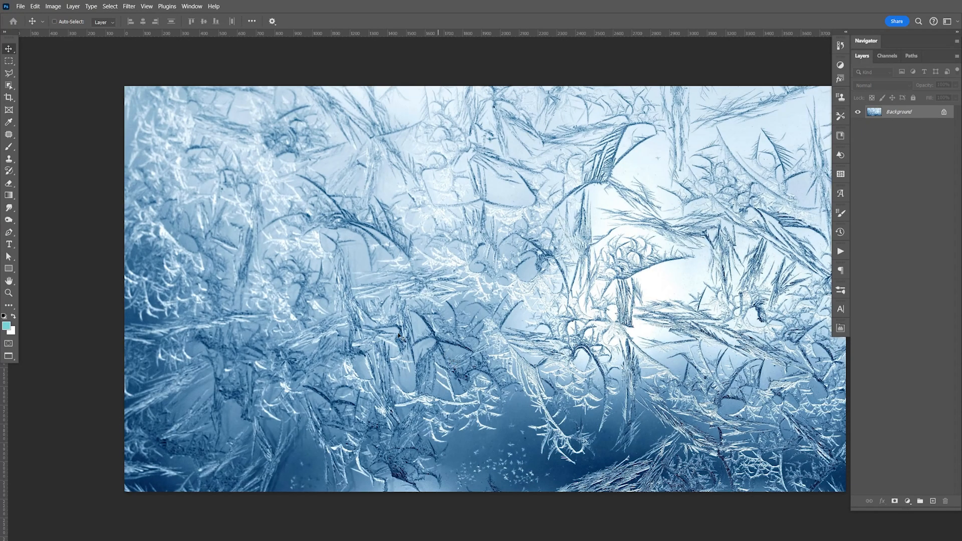
Step: Select the cluster of small ice specks in the texture's dark lower area with the Lasso tool and copy it
click(9, 72)
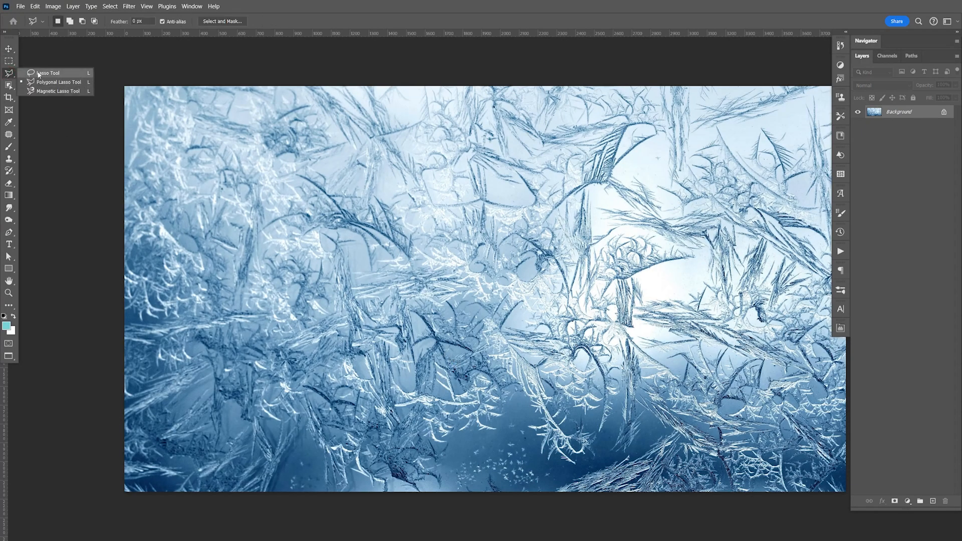
click(47, 74)
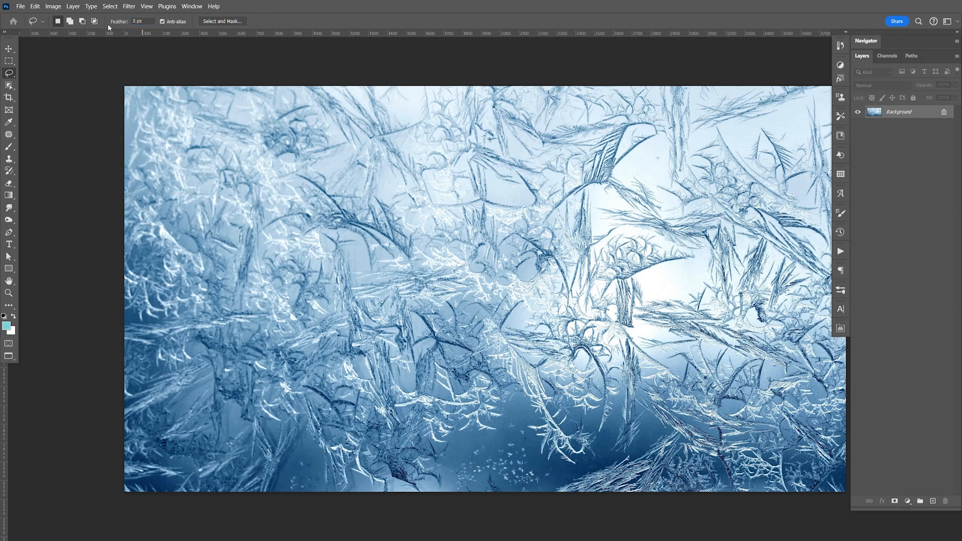
mouse_move(524, 455)
mouse_down()
mouse_move(519, 395)
mouse_move(560, 394)
mouse_move(635, 425)
mouse_move(623, 453)
mouse_move(581, 477)
mouse_move(531, 473)
mouse_up()
key(ctrl+c)
Step: Switch back to the chamber composite and paste the copied ice texture piece above Layer 8 in the Ice Glass group
key(ctrl+Tab)
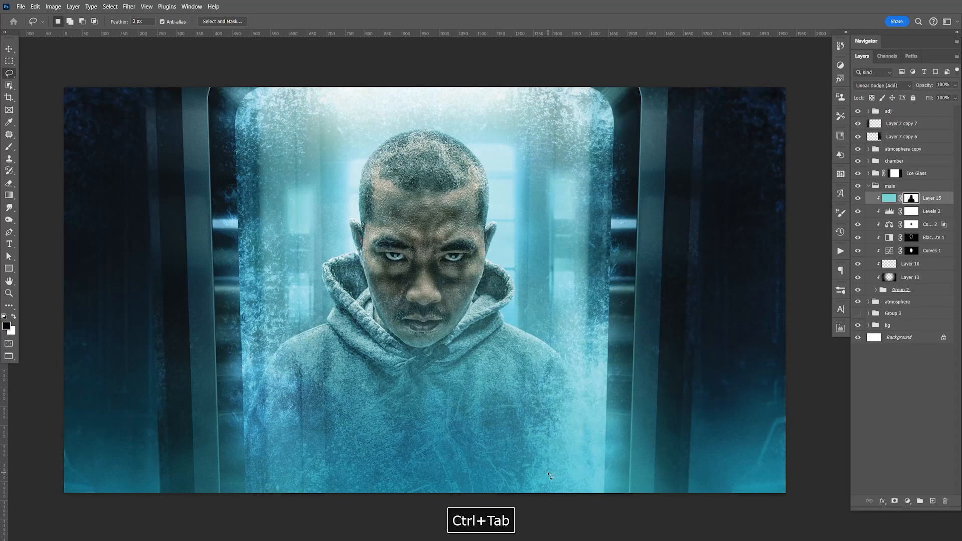
click(875, 186)
click(868, 173)
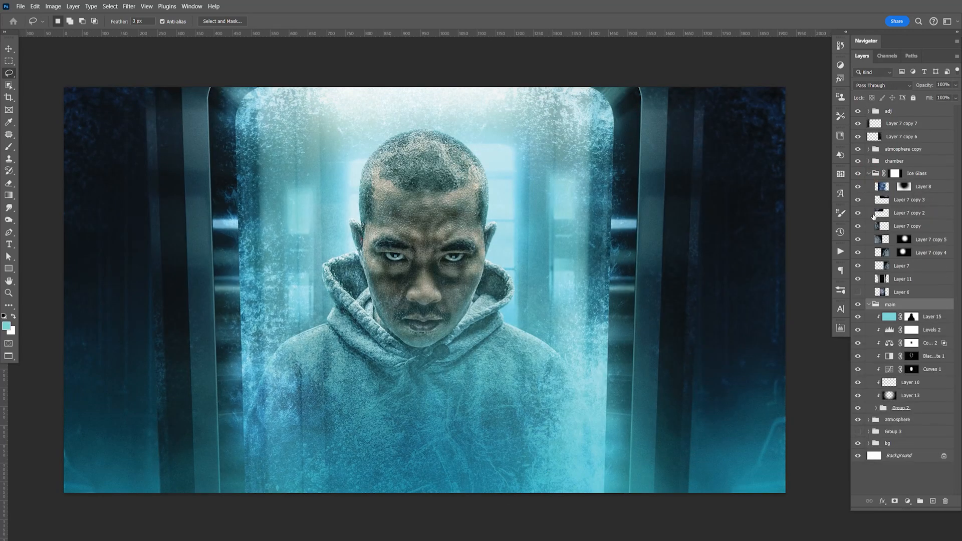
click(869, 305)
click(935, 189)
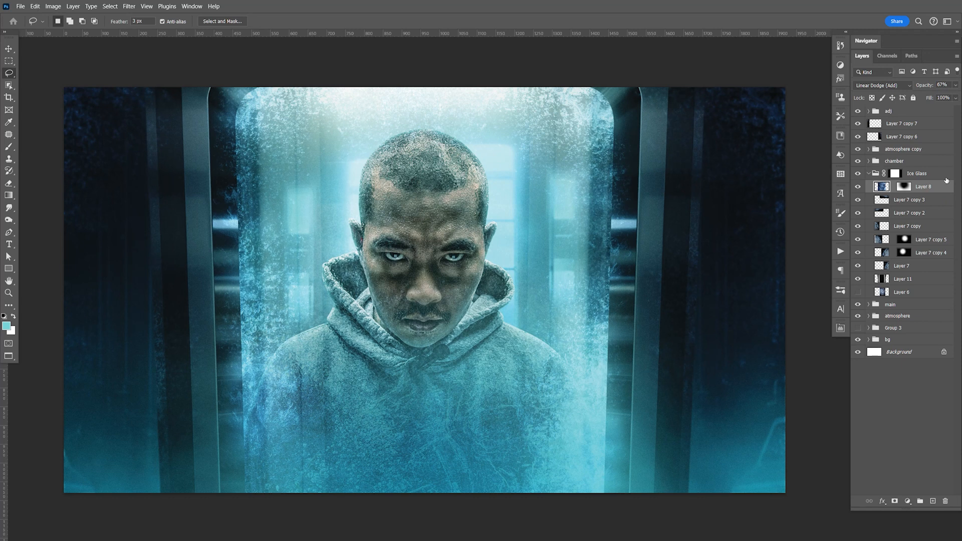
key(ctrl+v)
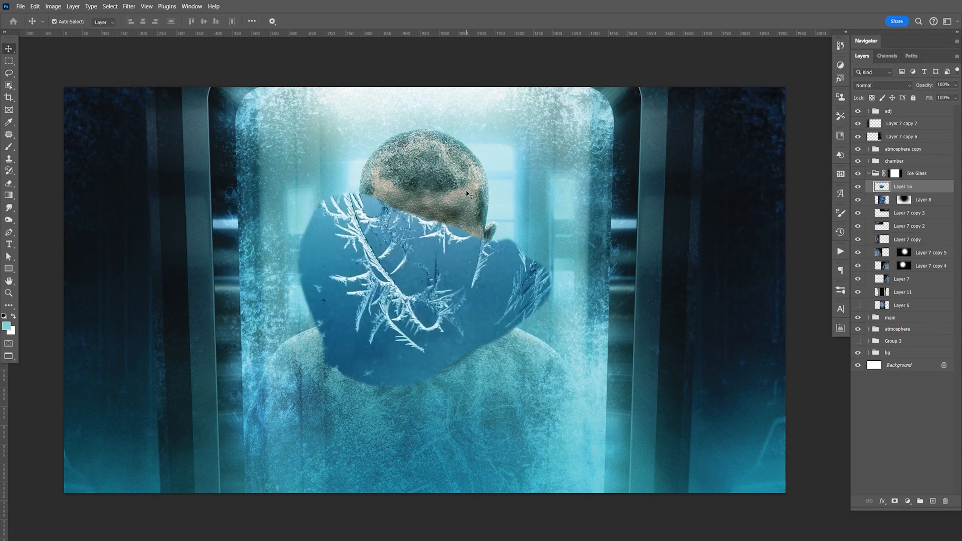
Step: Rotate the pasted ice piece by about half a turn and set its blend mode to Screen
key(ctrl+t)
drag(563, 159, 326, 385)
key(Return)
click(871, 86)
click(875, 175)
Step: Darken the ice piece's midtones to 0.36 with Levels and move it to the lower left area of the chamber glass
key(ctrl+l)
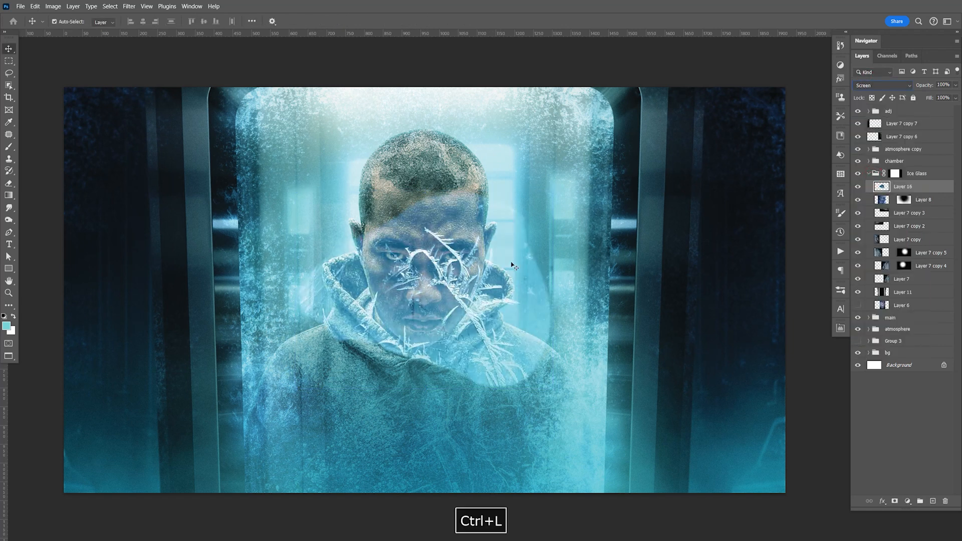
drag(649, 318, 685, 319)
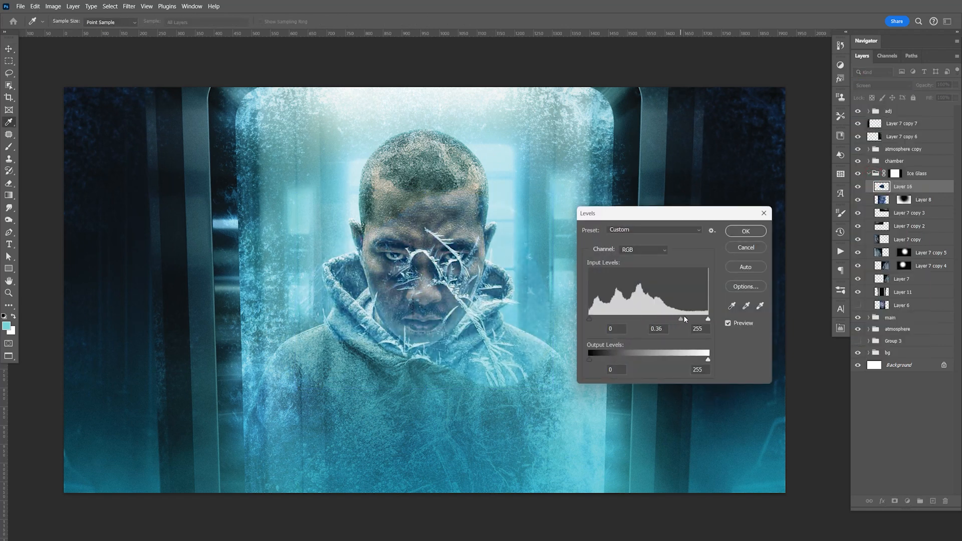
click(746, 231)
drag(489, 328, 358, 509)
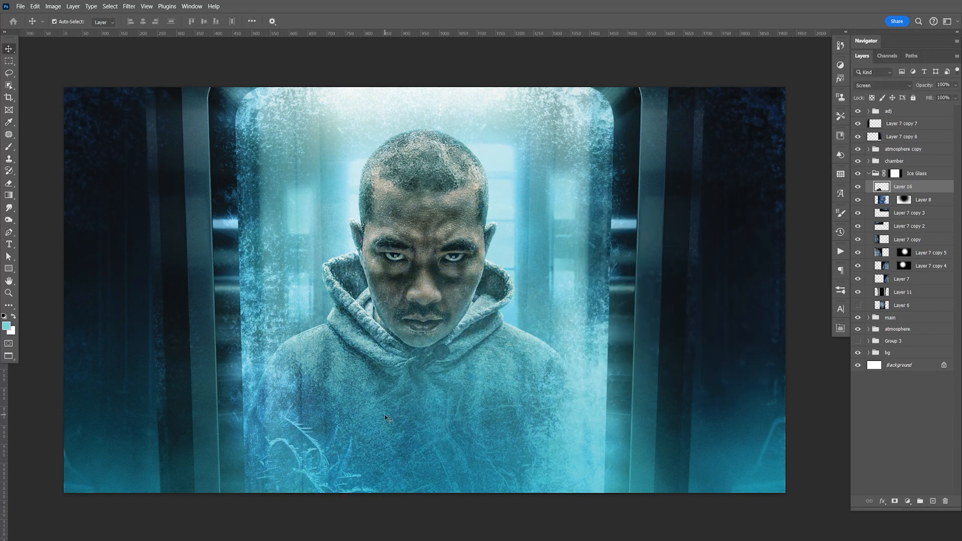
Step: Duplicate the frost branch layer, scale it down, rotate it and place it along the lower right edge of the chamber glass
key(ctrl+j)
key(ctrl+t)
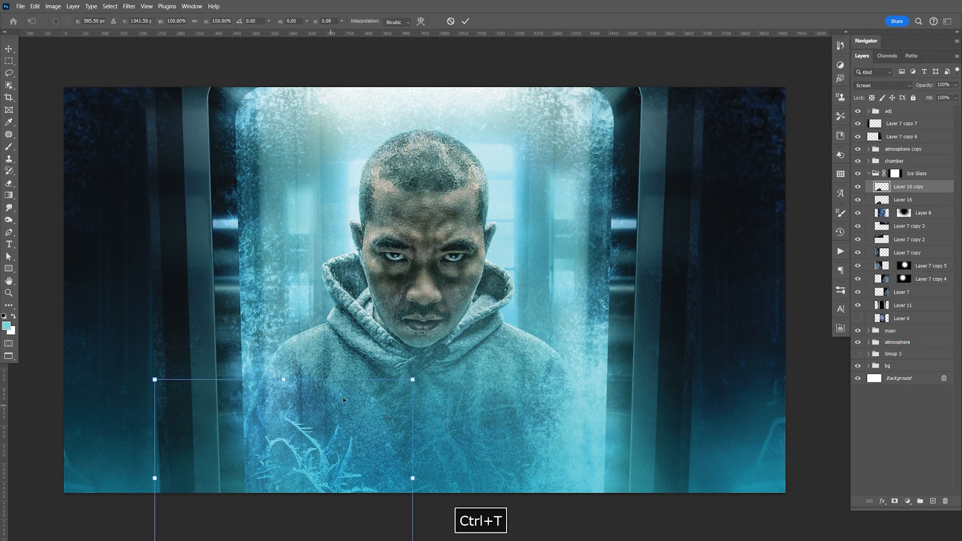
drag(411, 380, 387, 406)
drag(393, 401, 348, 357)
drag(310, 472, 557, 466)
drag(620, 440, 566, 362)
drag(543, 457, 554, 497)
key(Return)
key(space)
drag(544, 446, 546, 442)
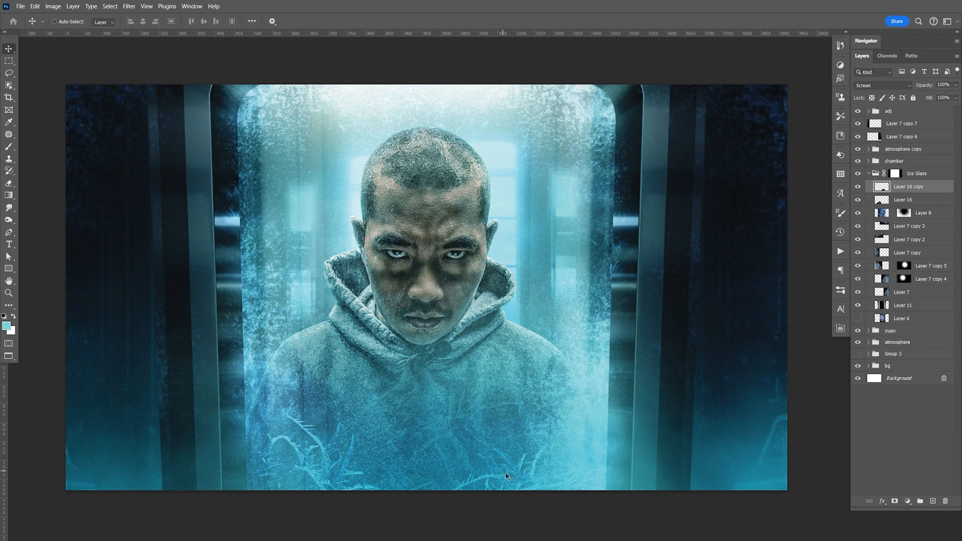
Step: Duplicate the frost branch again, position it in the chamber glass's upper right corner and erase its excess lower part
key(ctrl+j)
mouse_move(485, 359)
mouse_down()
mouse_move(564, 326)
mouse_move(637, 151)
mouse_move(655, 179)
mouse_up()
key(e)
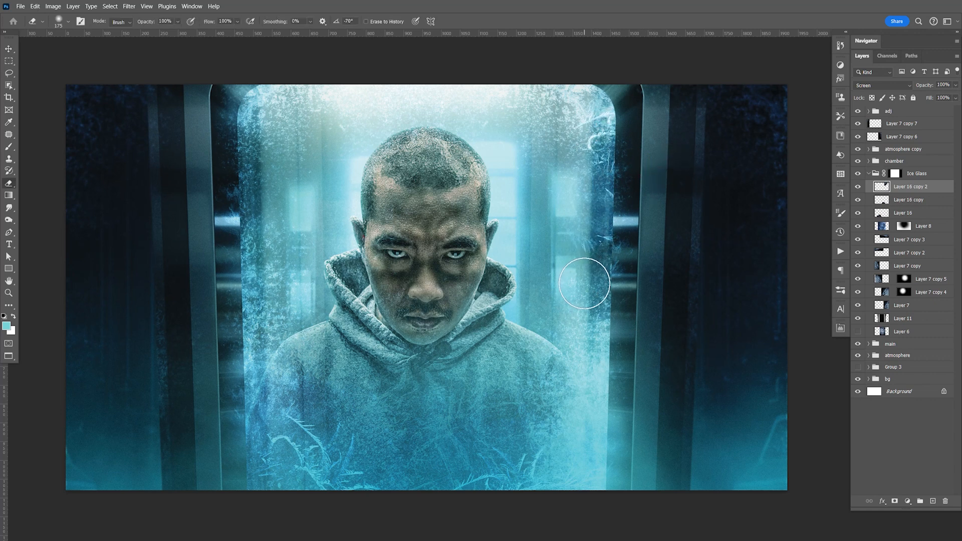
key(v)
key(e)
drag(599, 246, 596, 247)
key(v)
mouse_move(643, 192)
mouse_down()
mouse_move(630, 191)
mouse_move(638, 188)
mouse_up()
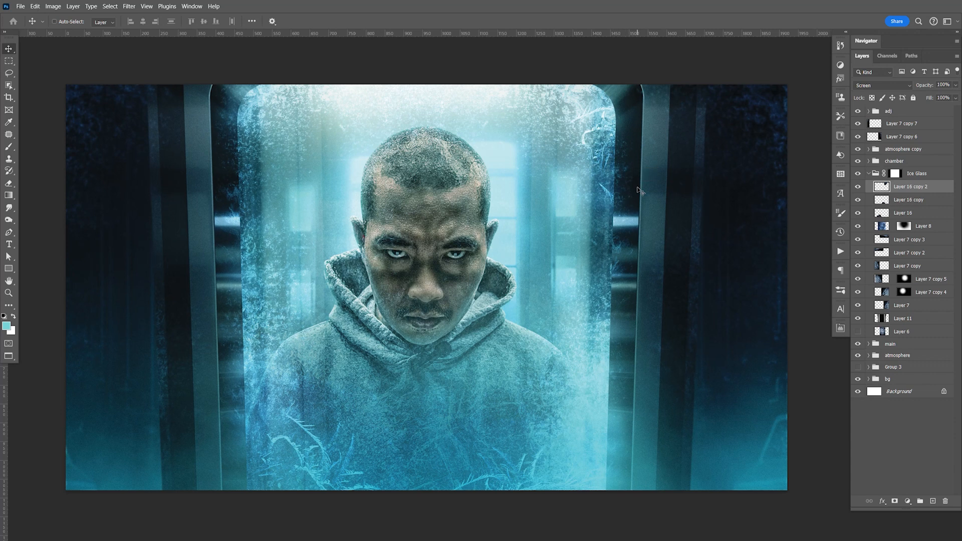
Step: Duplicate the upper right frost branch, flip it horizontally, fit it into the glass's upper left corner and save the document
key(ctrl+j)
key(ctrl+t)
right_click(613, 120)
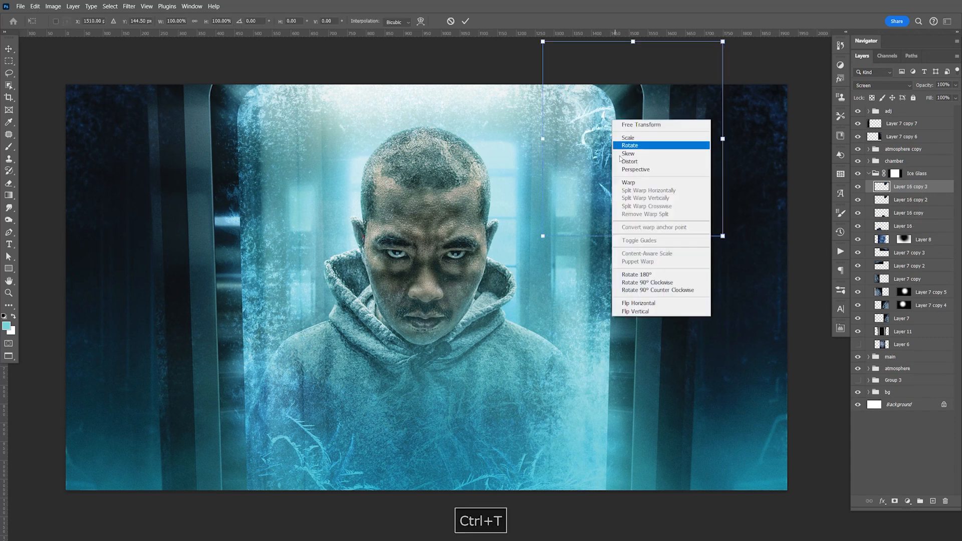
click(644, 303)
drag(586, 201, 226, 189)
drag(396, 136, 273, 165)
key(Return)
click(285, 130)
key(ctrl+s)
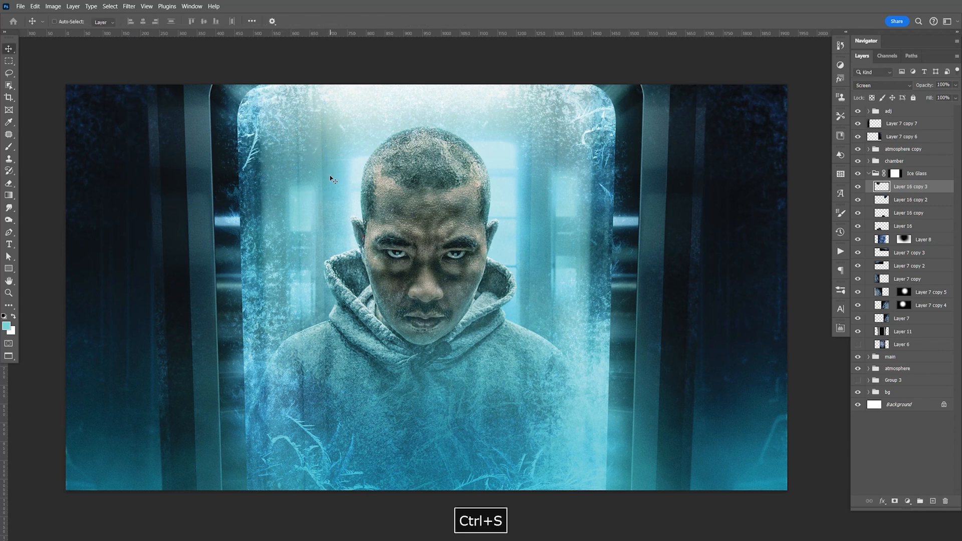
Step: Reposition the Layer 16 frost branch within the glass's lower left corner and save the document
click(899, 229)
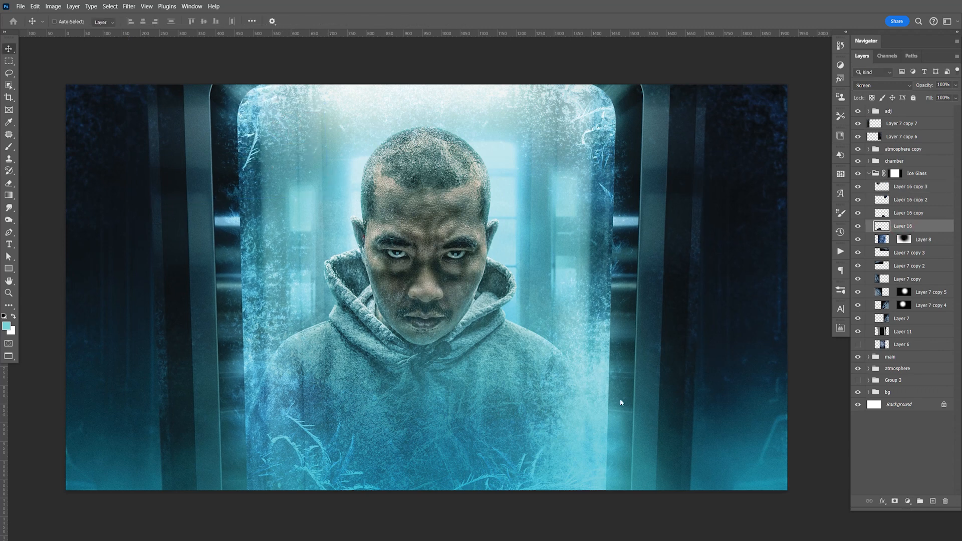
key(ctrl+z)
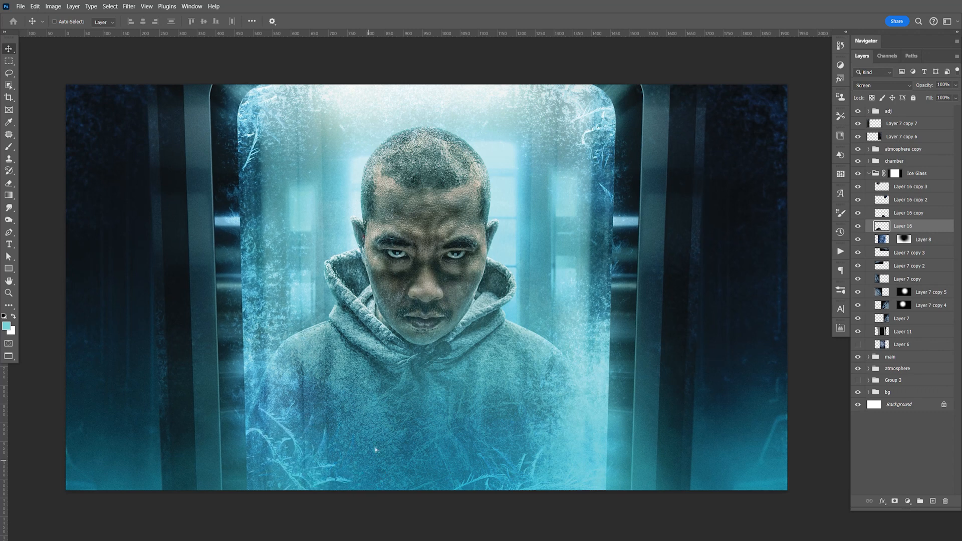
drag(305, 448, 303, 401)
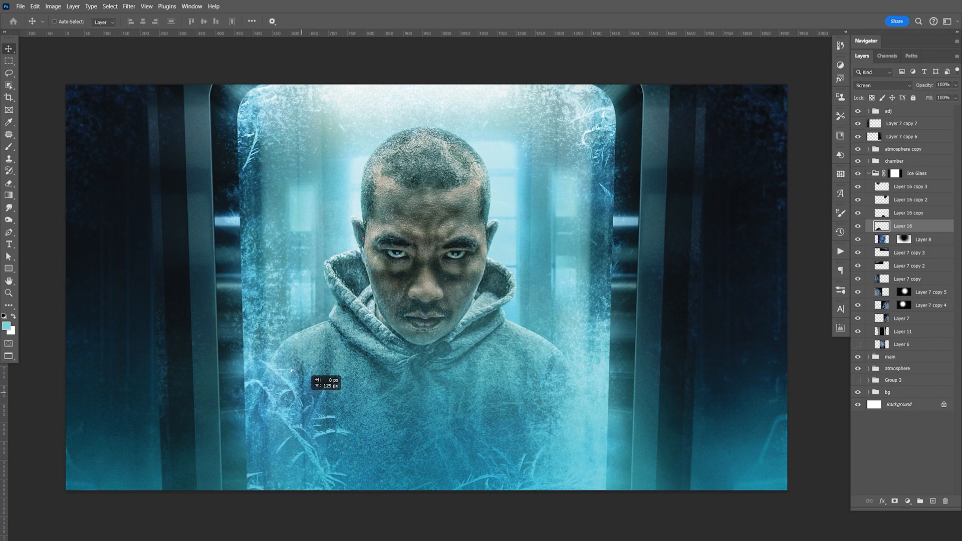
drag(316, 436, 354, 476)
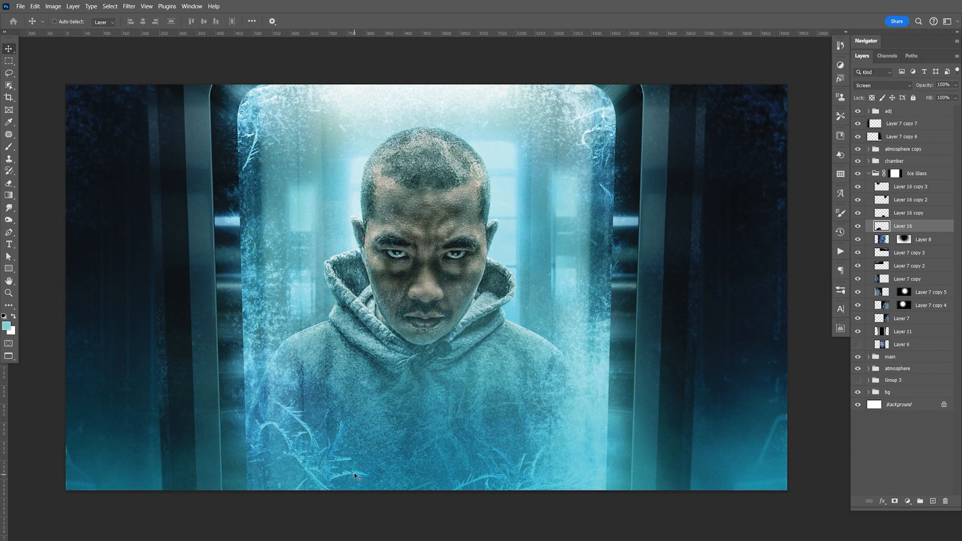
key(space)
drag(426, 356, 507, 360)
key(ctrl+s)
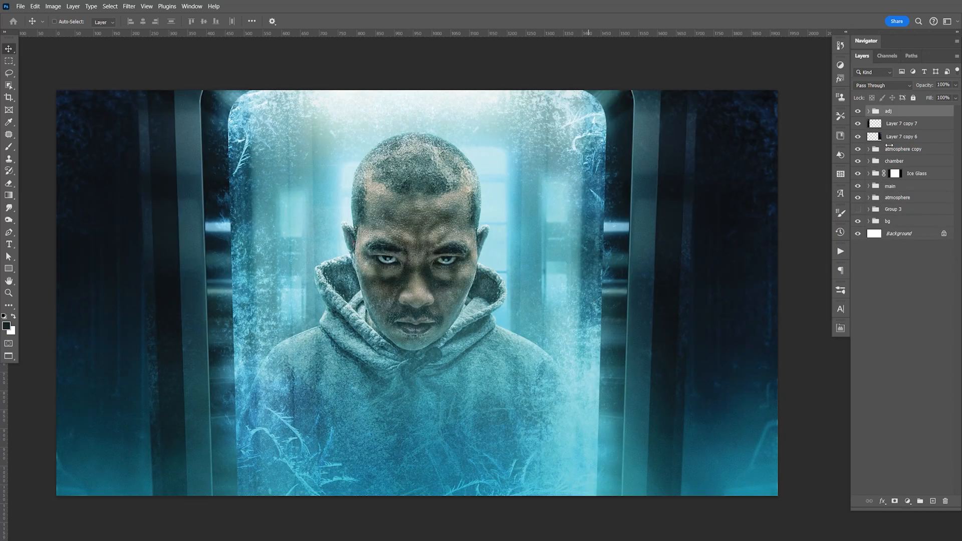
Step: Switch to Adobe Bridge and open the black-background icicle image from the Stock Photos folder in Photoshop
key(alt+Tab)
key(alt+Tab)
key(alt+Tab)
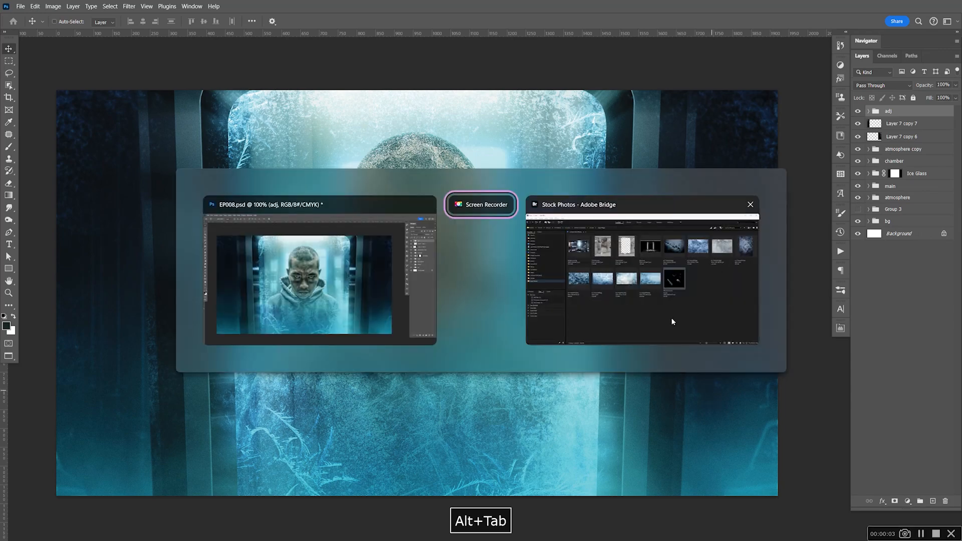
click(674, 329)
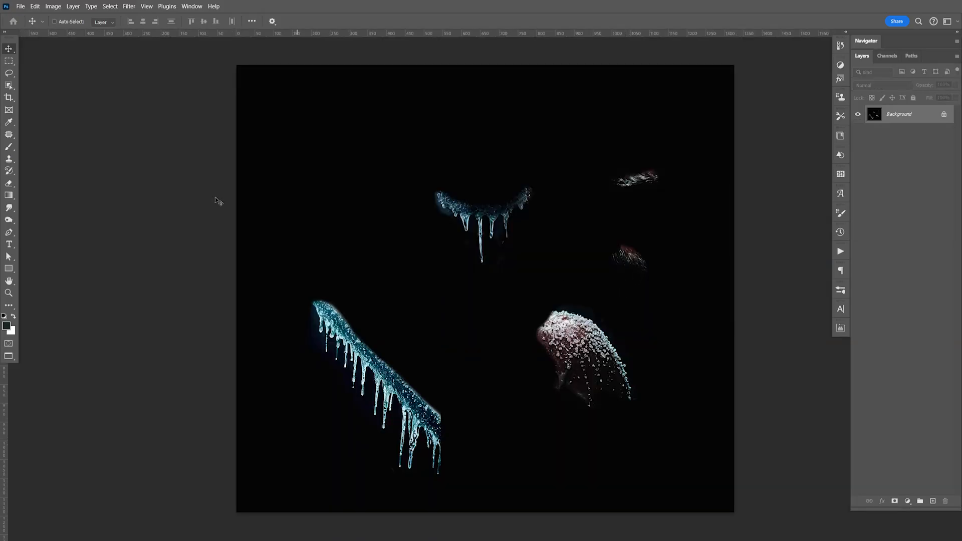
Step: Select the curved strip of icicles in the image's upper middle with the Lasso tool and copy it
drag(9, 73, 49, 75)
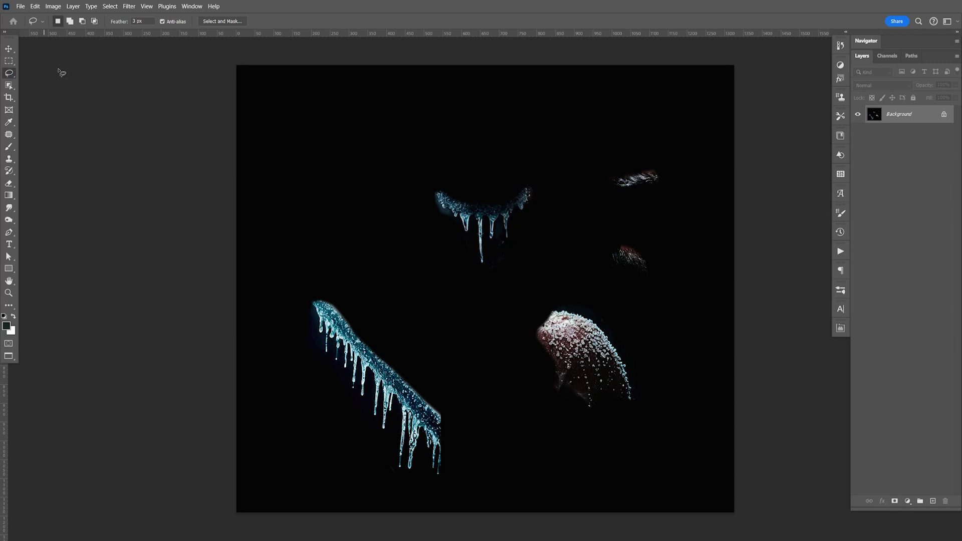
mouse_move(443, 178)
mouse_down()
mouse_move(551, 200)
mouse_move(471, 291)
mouse_move(414, 190)
mouse_move(446, 181)
mouse_up()
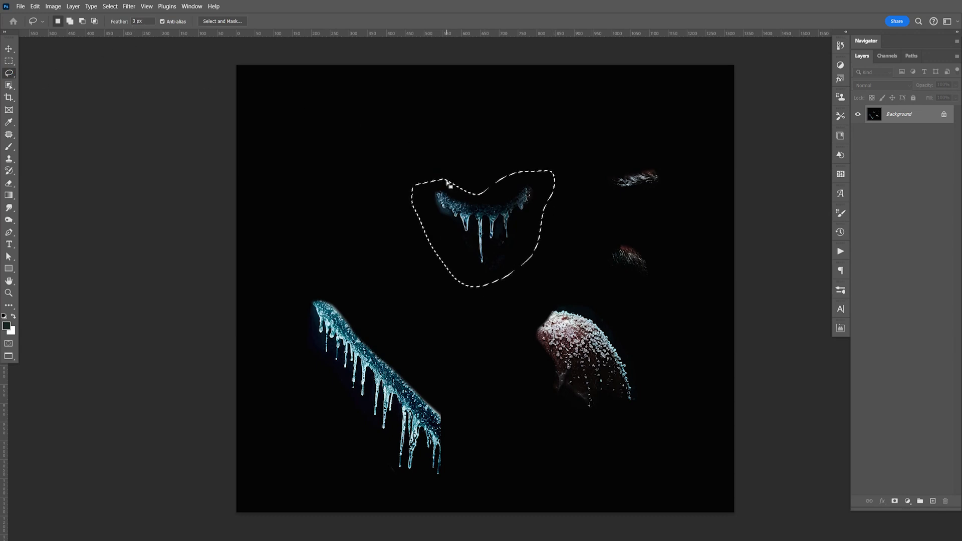
key(ctrl+c)
Step: Create a group named ice above the main group in the composite and paste the copied icicles into it
key(ctrl+Tab)
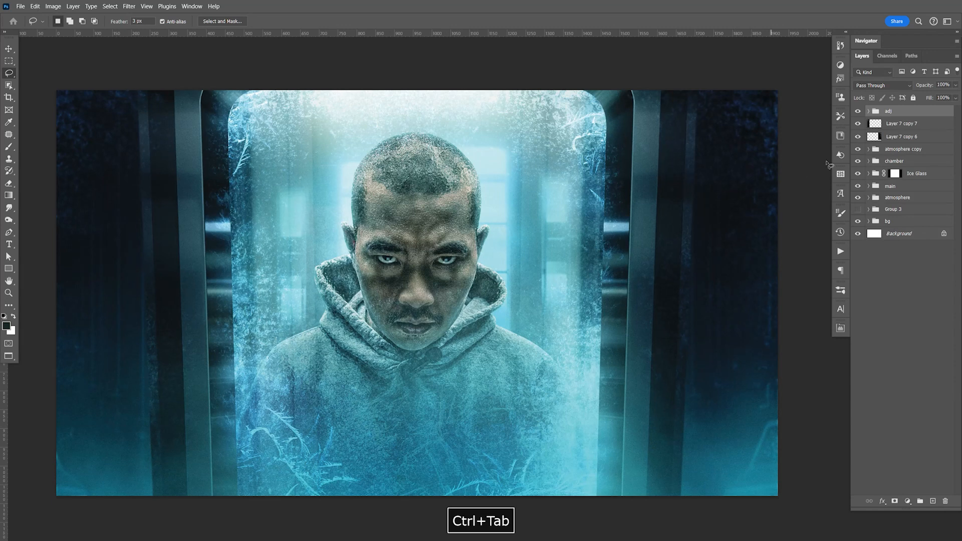
click(886, 190)
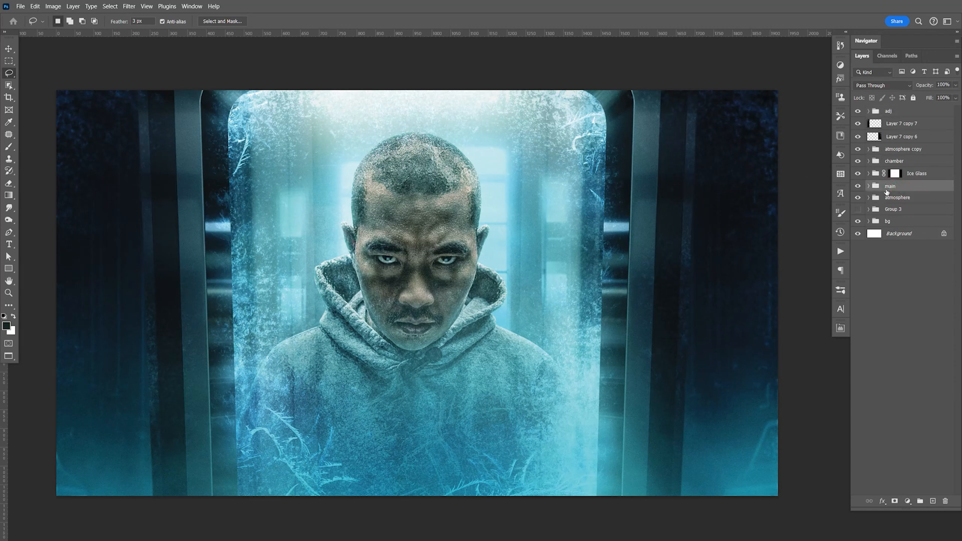
click(921, 502)
double_click(891, 186)
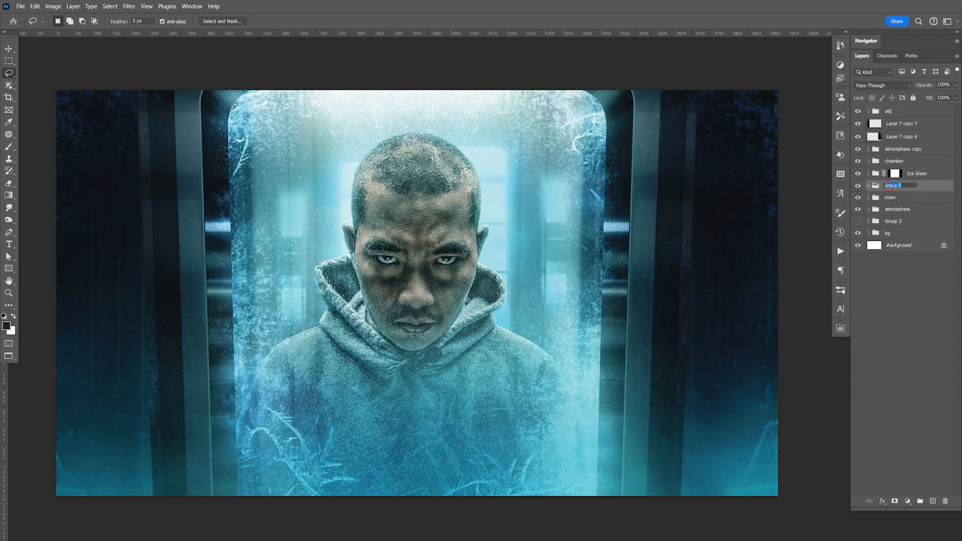
text(ice)
key(Return)
key(ctrl+v)
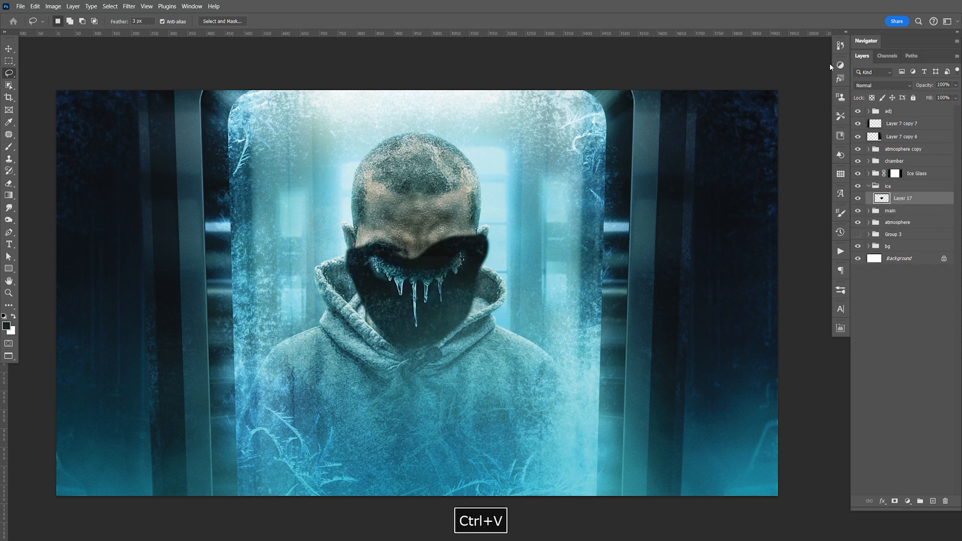
Step: Set the icicle layer's blend mode to Screen and move it below the man's chin
click(889, 92)
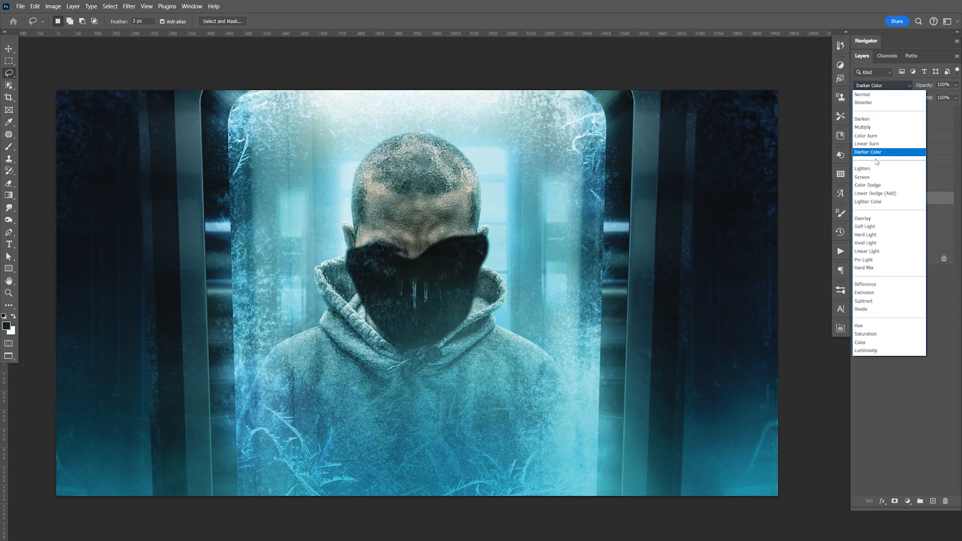
click(875, 173)
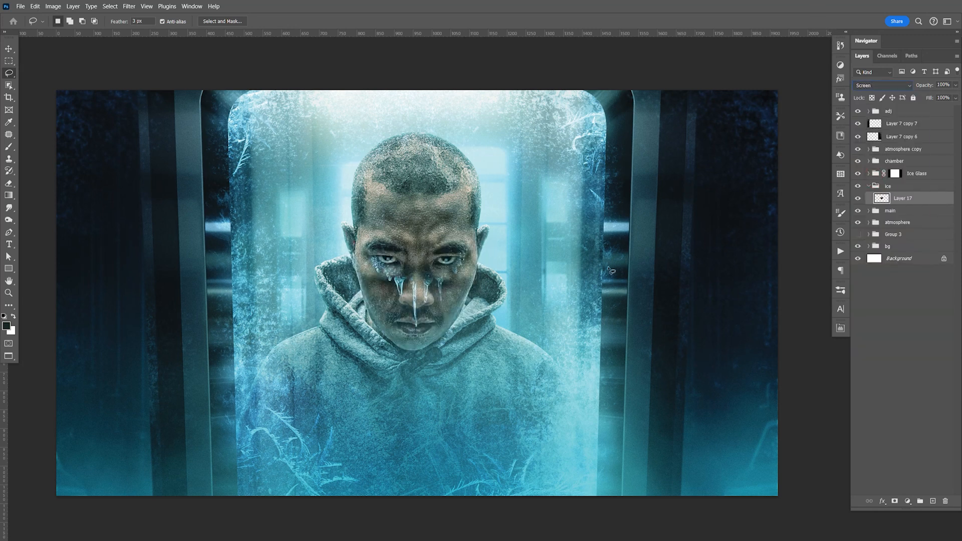
click(9, 49)
drag(431, 288, 455, 359)
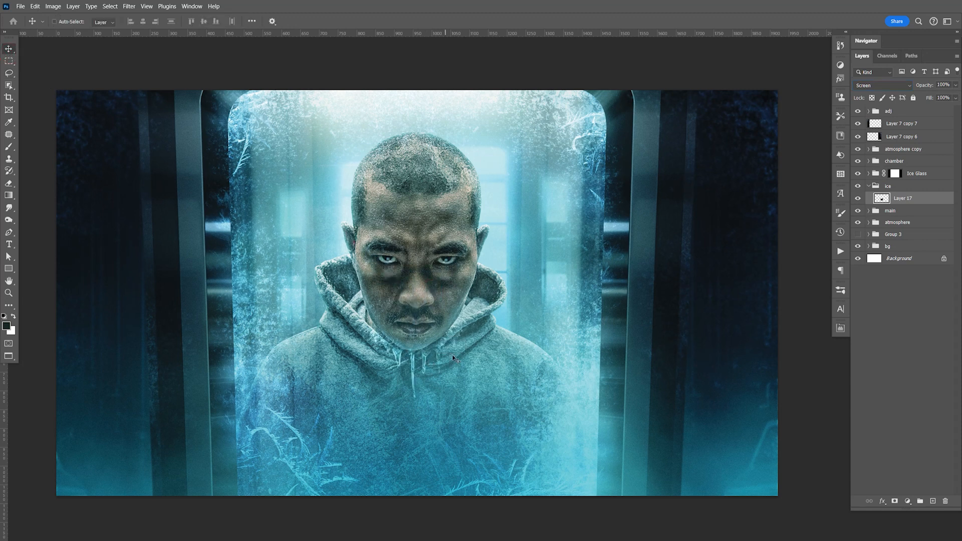
Step: Scale down the icicles and nudge them to hang along the chin's lower edge, and save the document
key(ctrl+plus)
key(ctrl+plus)
key(space)
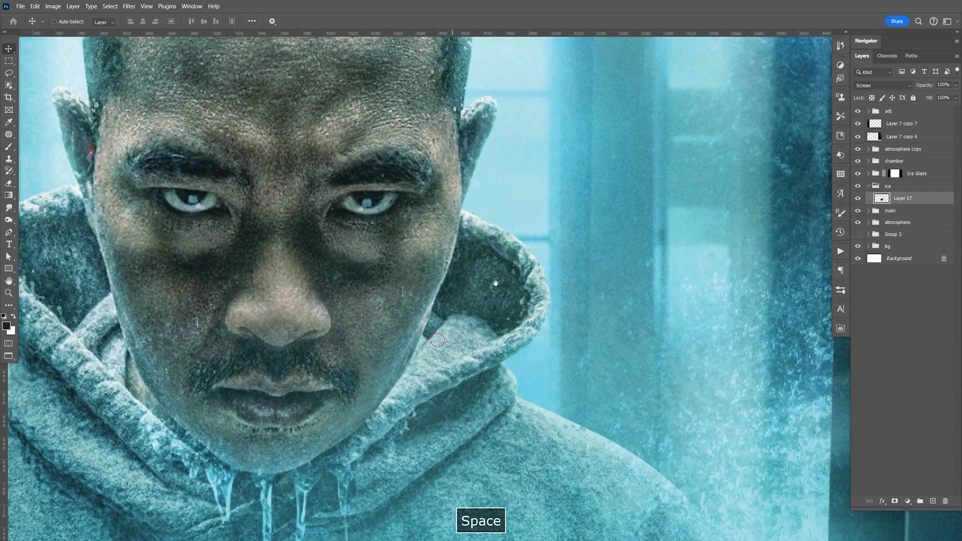
drag(352, 401, 507, 271)
key(ctrl+t)
drag(641, 196, 533, 281)
drag(468, 360, 461, 338)
key(Return)
key(Up)
key(Up)
key(Up)
key(Up)
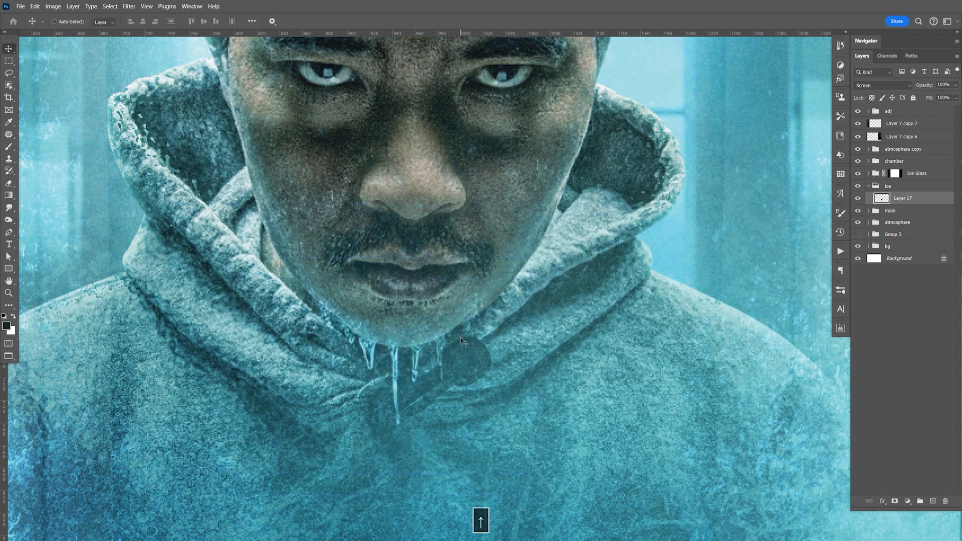
key(Up)
key(Up)
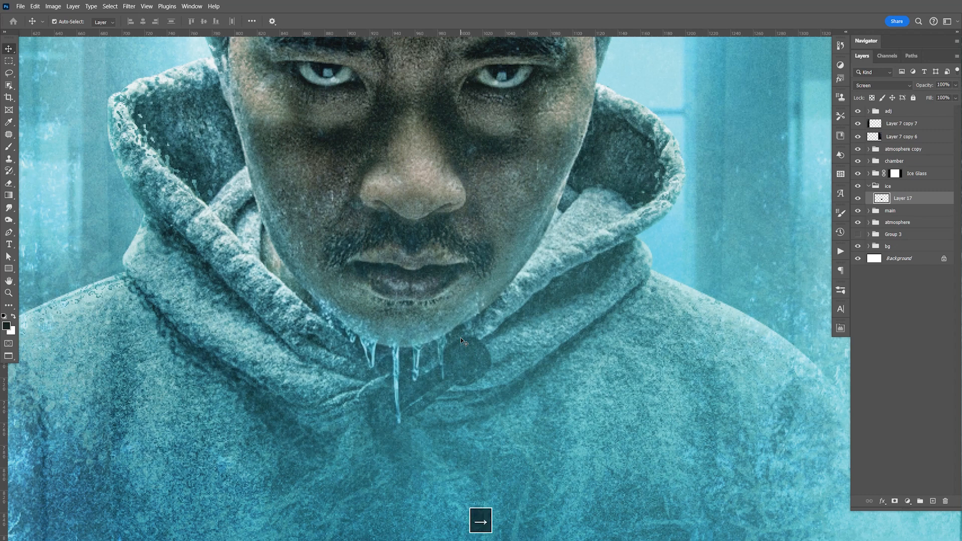
key(ctrl+1)
key(ctrl+s)
Step: Duplicate the chin icicle layer, move the copy up under the man's nose and nudge it into place
key(z)
drag(481, 257, 532, 273)
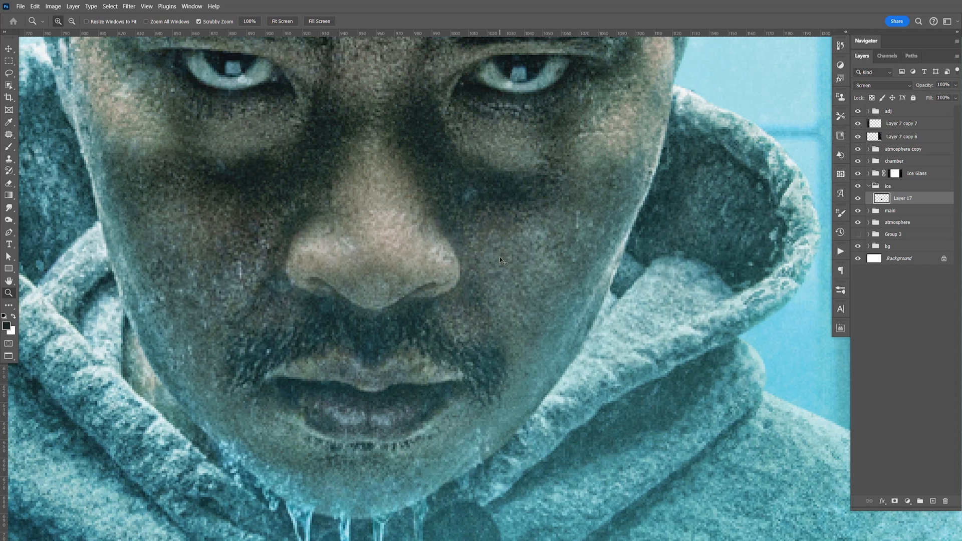
key(ctrl+j)
drag(409, 306, 403, 312)
key(ctrl+j)
drag(411, 472, 405, 381)
key(v)
drag(414, 481, 421, 270)
key(space)
key(Up)
key(Up)
key(Up)
key(Right)
key(Up)
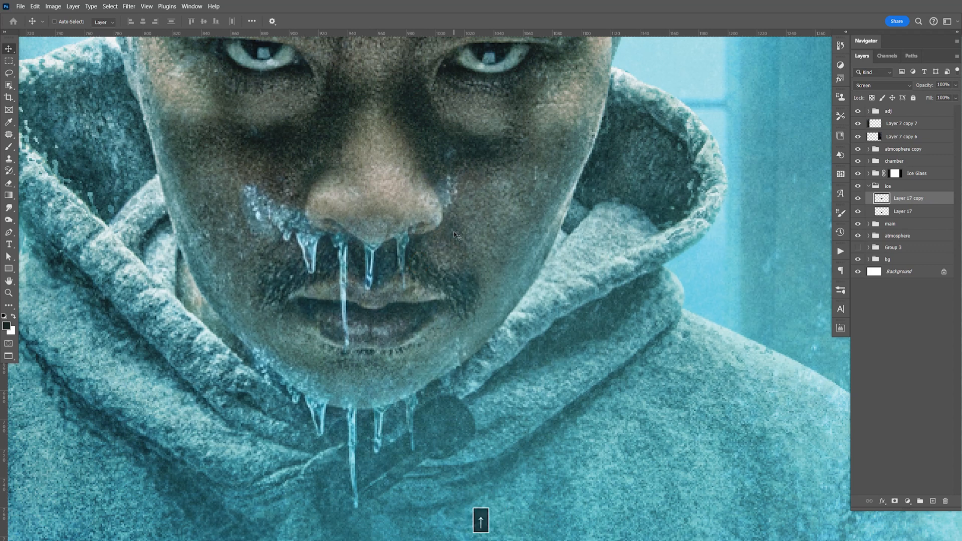
Step: Lasso and delete the surplus icicles on the nose copy, keeping only the one hanging beneath the nose
key(e)
key(l)
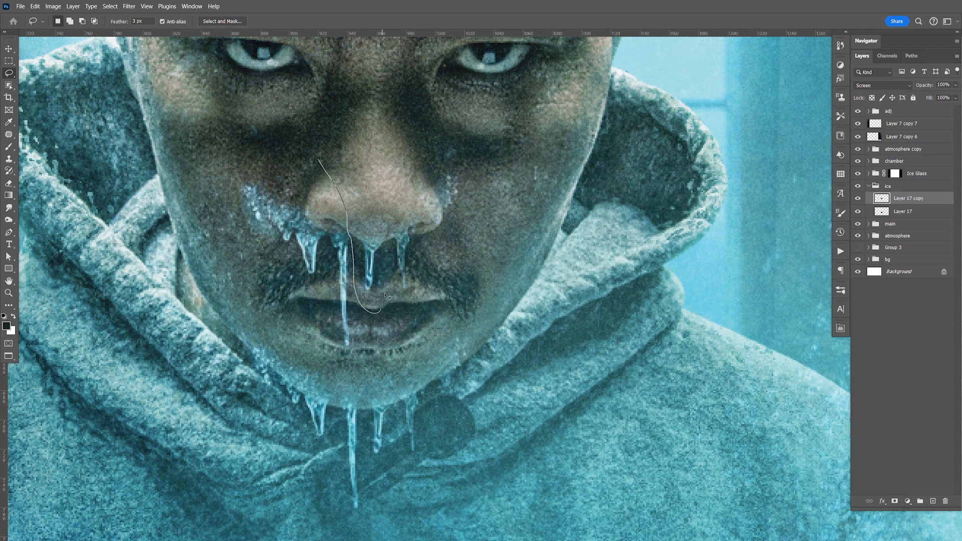
drag(464, 105, 433, 372)
drag(169, 232, 253, 134)
key(Delete)
key(ctrl+d)
key(ctrl+1)
key(v)
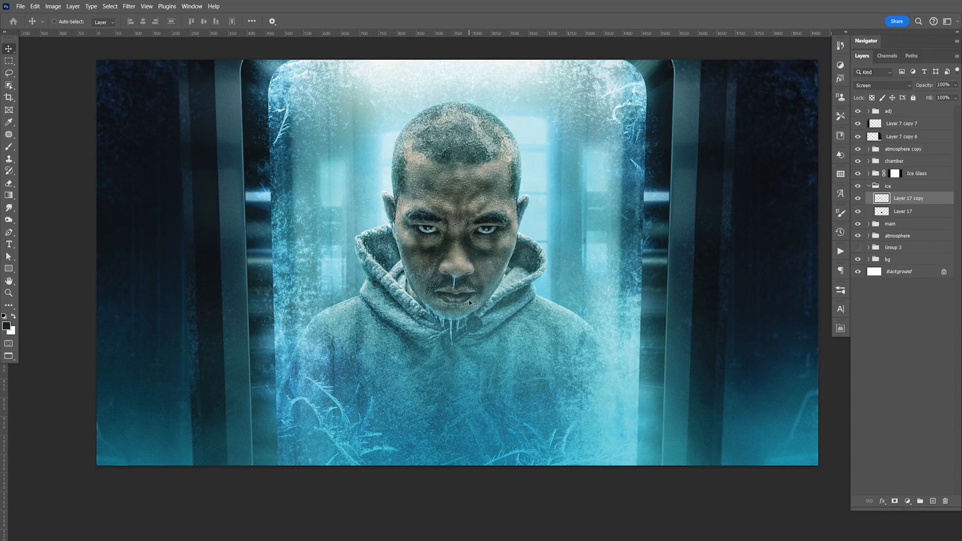
Step: Delete the Layer 17 copy layer from the ice group and save the document
key(Delete)
key(ctrl+s)
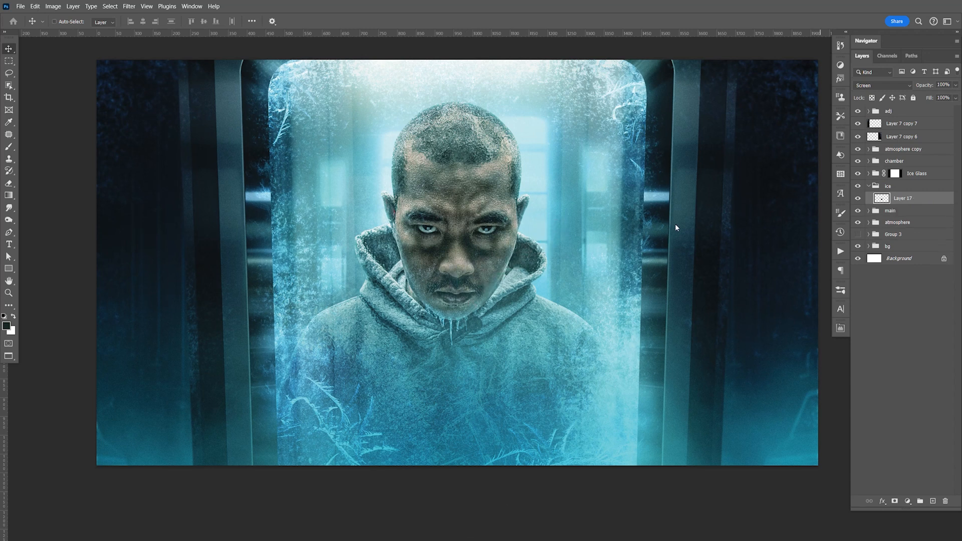
Step: Lasso the upper small frost strand in the black ice-texture document, then copy and paste it into the portrait composite
key(ctrl+Tab)
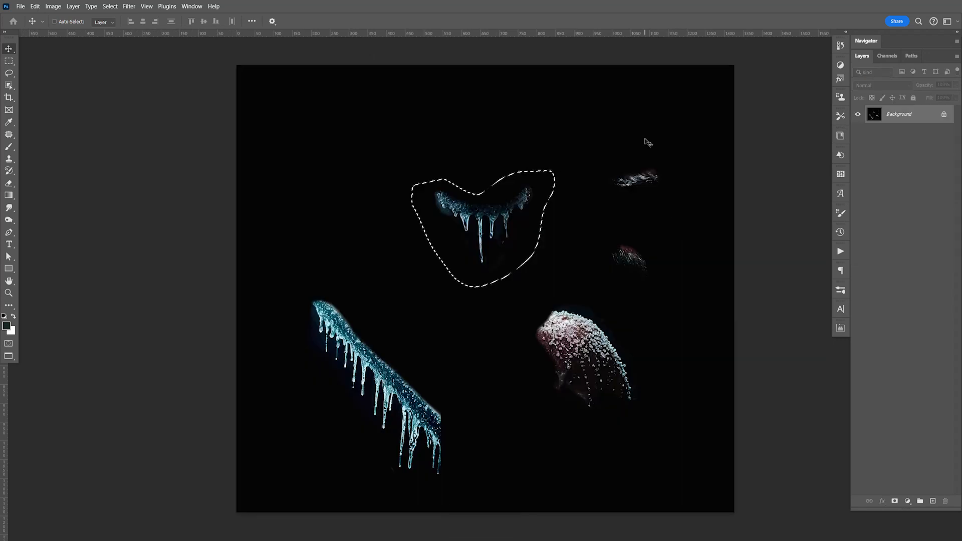
key(l)
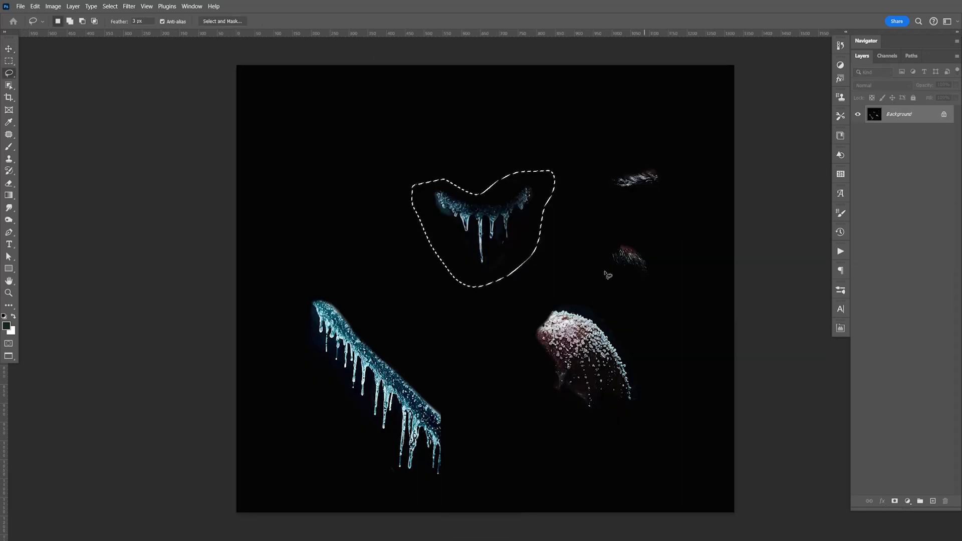
click(648, 160)
drag(632, 207, 672, 160)
key(ctrl+c)
key(ctrl+Tab)
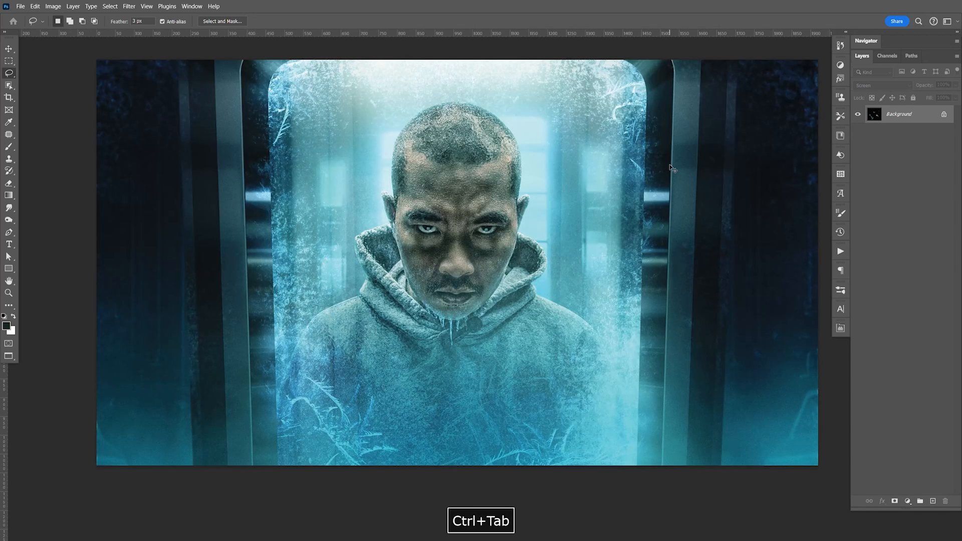
key(ctrl+v)
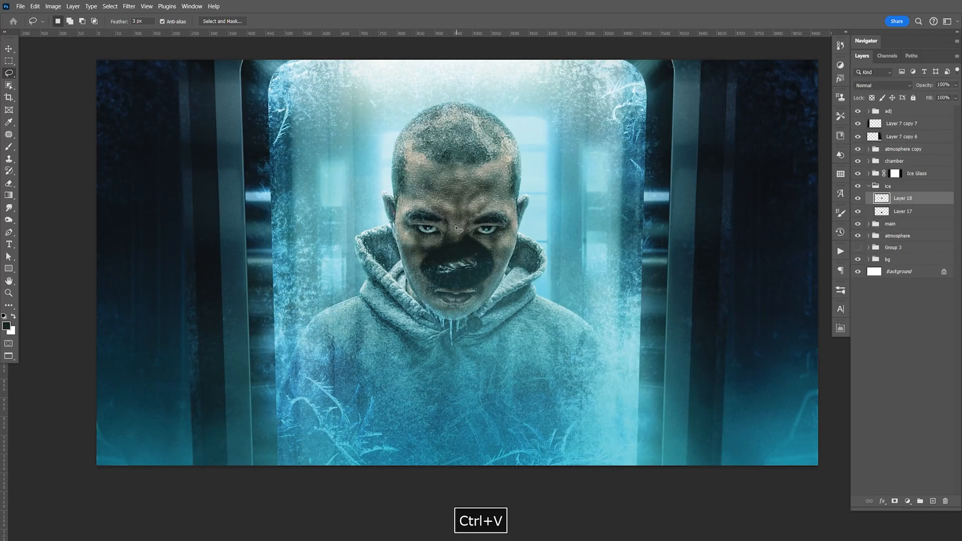
Step: Set the pasted eyebrow frost layer's blend mode to Screen
key(z)
drag(480, 272, 529, 280)
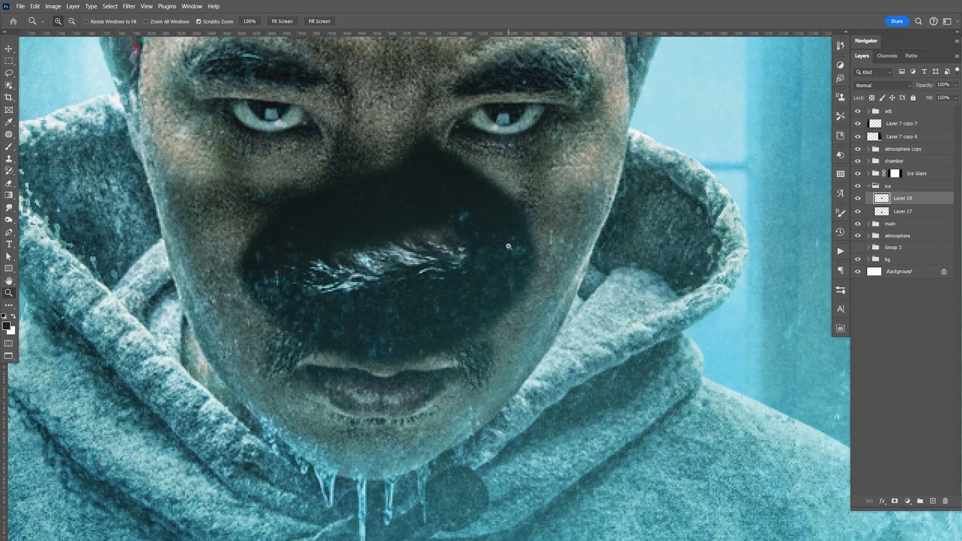
click(883, 85)
click(882, 172)
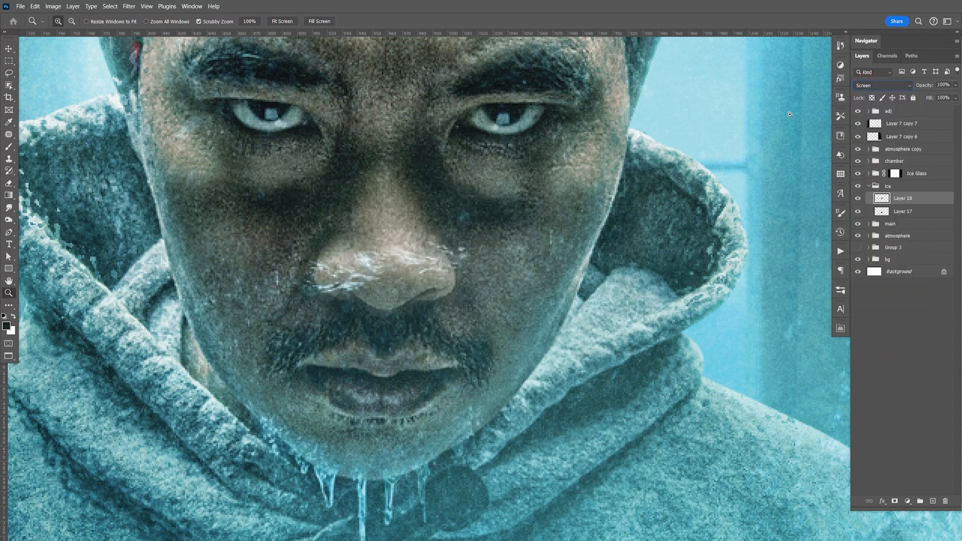
Step: Scale the frost strand to 67.95%, rotate it -6.66° and position it over the eyebrow on the image's right side
key(ctrl+t)
drag(549, 124, 468, 188)
key(space)
drag(510, 124, 497, 187)
drag(392, 171, 631, 185)
drag(692, 180, 689, 112)
drag(620, 158, 630, 160)
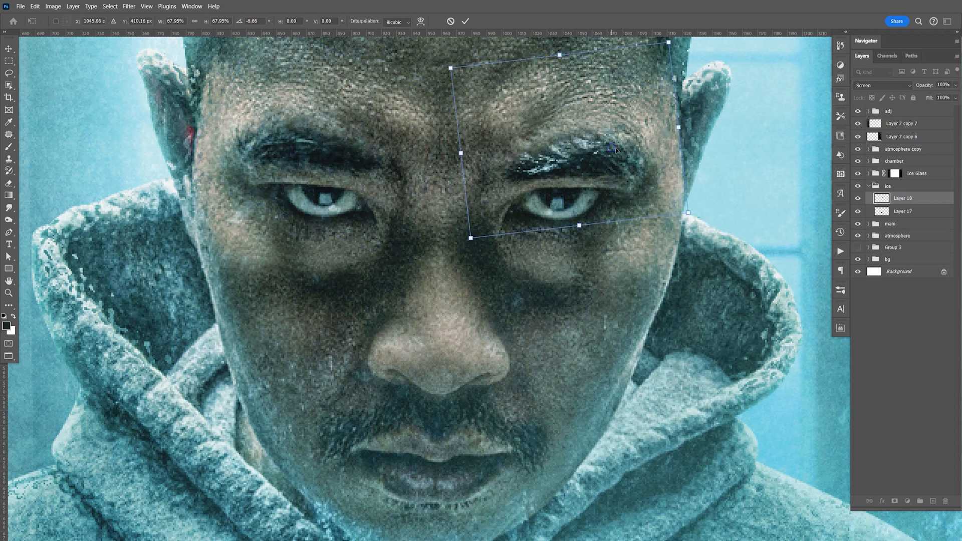
Step: Warp the frost strand slightly to follow the eyebrow's shape and apply the transform
right_click(616, 149)
click(643, 212)
mouse_move(610, 161)
mouse_down()
mouse_move(620, 145)
mouse_move(604, 164)
mouse_up()
key(Return)
Step: Duplicate the eyebrow frost, flip the copy horizontally, move it onto the opposite eyebrow and save the document
key(z)
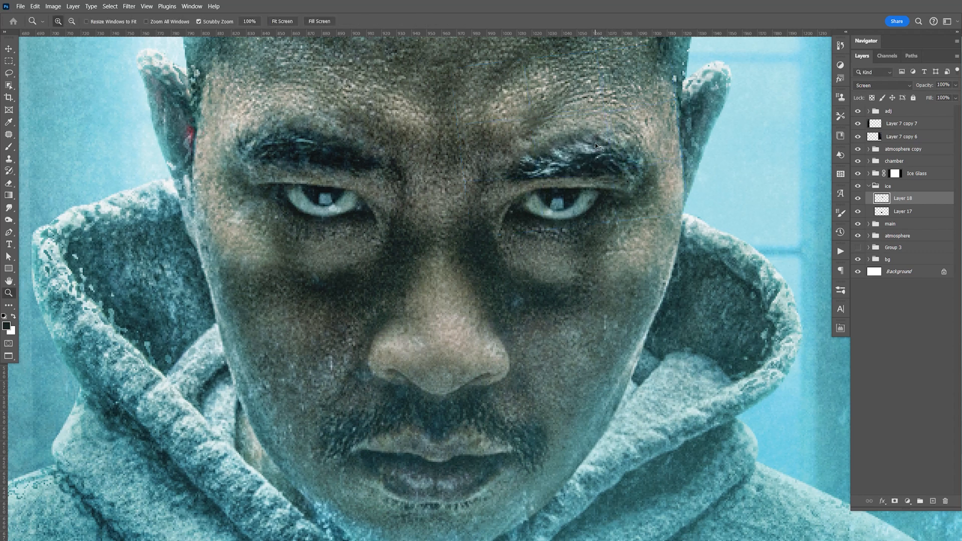
key(ctrl+j)
key(ctrl+t)
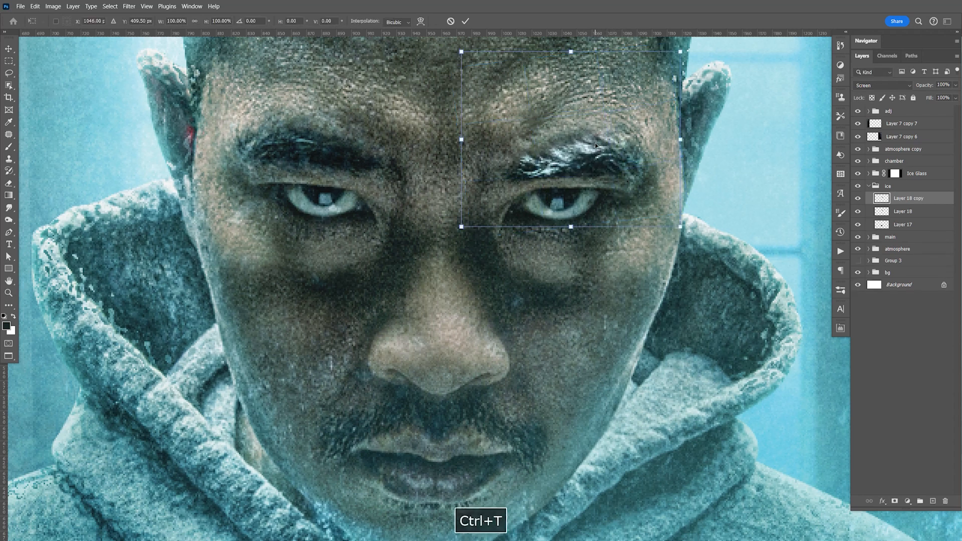
right_click(546, 144)
click(584, 336)
key(Return)
key(v)
drag(626, 186, 391, 193)
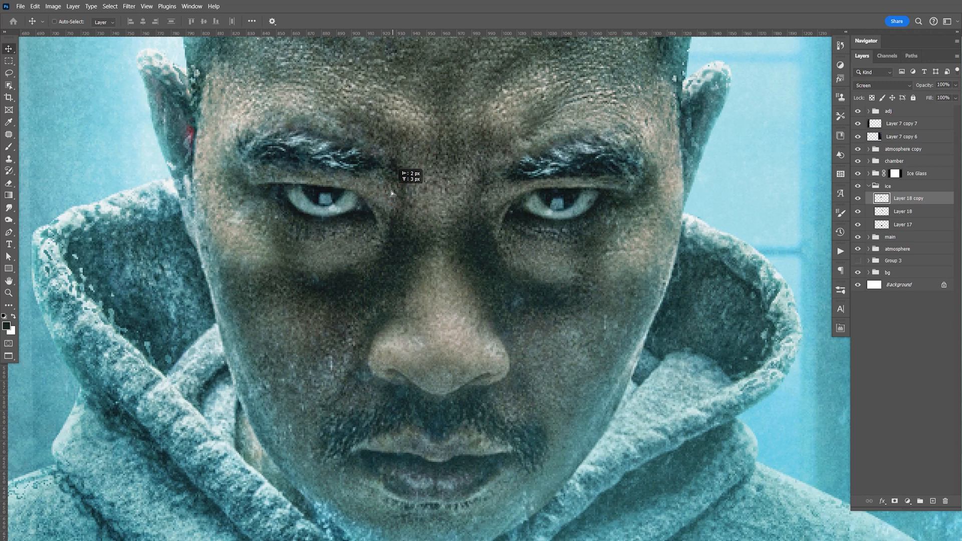
key(ctrl+0)
key(ctrl+s)
Step: Patch small areas of the duplicated eyebrow frost with the Patch tool so it looks less identical to the original
key(z)
drag(512, 264, 558, 284)
key(space)
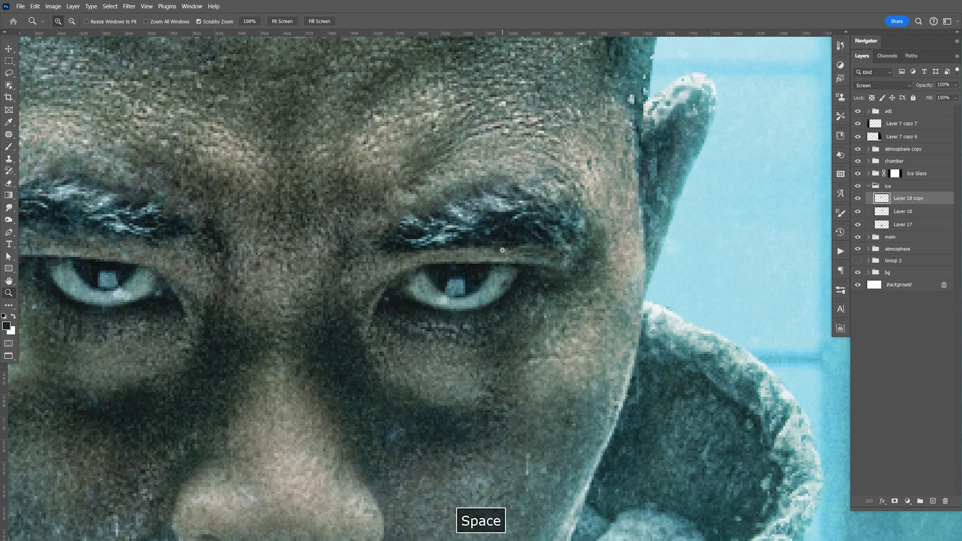
key(space)
drag(486, 257, 605, 259)
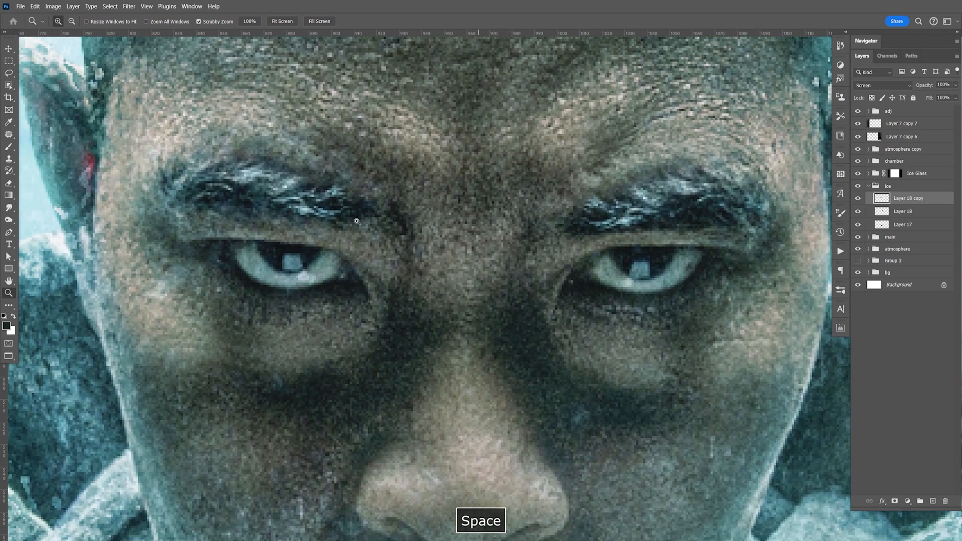
click(10, 134)
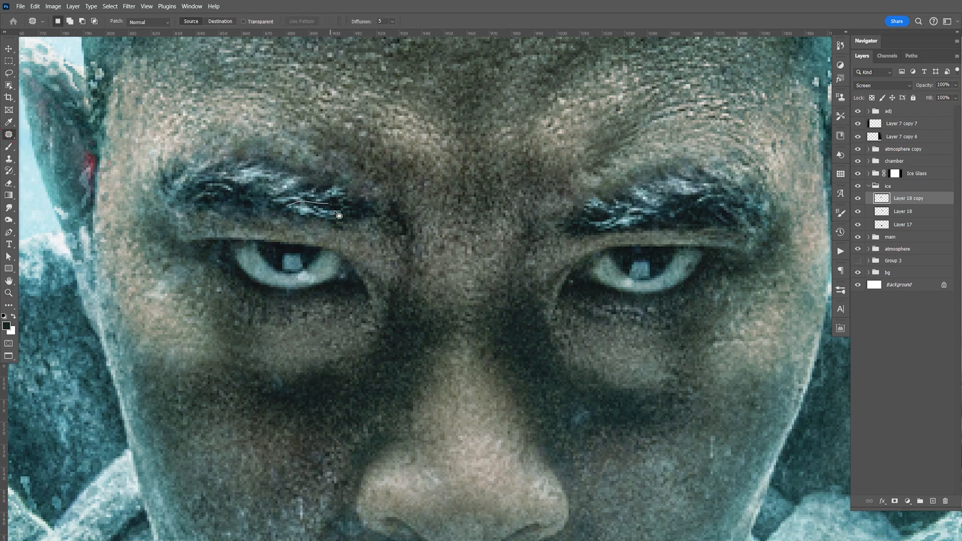
drag(301, 216, 285, 208)
drag(312, 213, 278, 193)
key(ctrl+d)
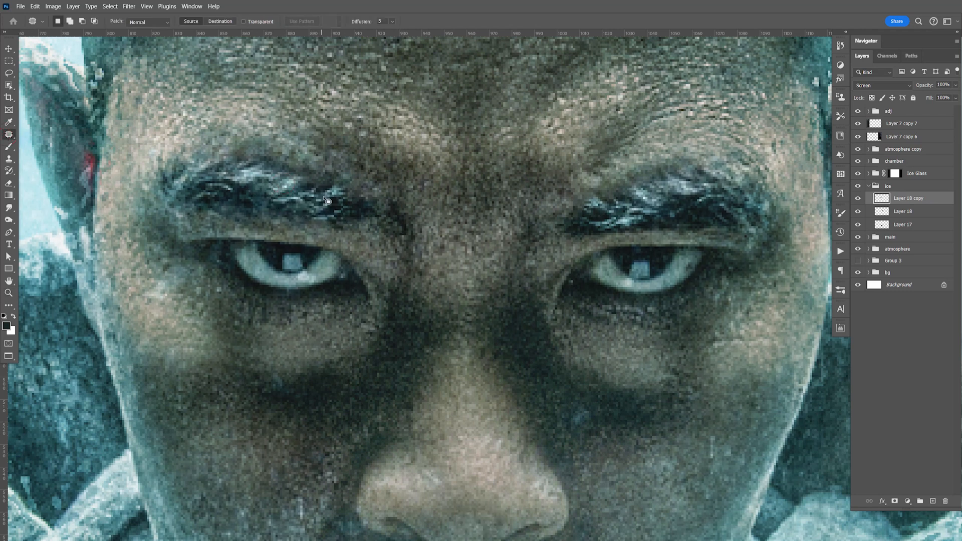
drag(343, 194, 352, 206)
key(ctrl+d)
Step: Copy the small hair frost patch below the strand in the ice-texture document, paste it near the mustache and set it to Screen
key(ctrl+Tab)
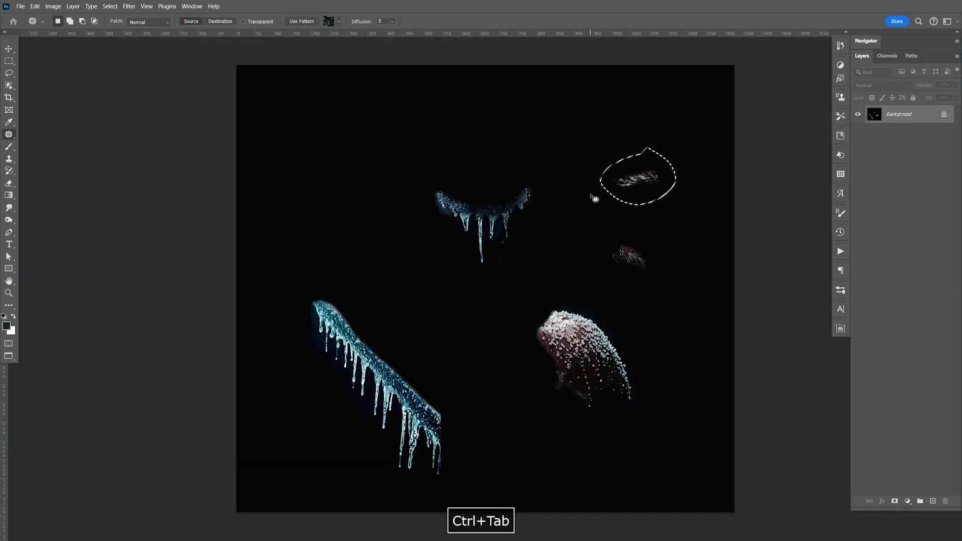
key(l)
drag(620, 230, 658, 253)
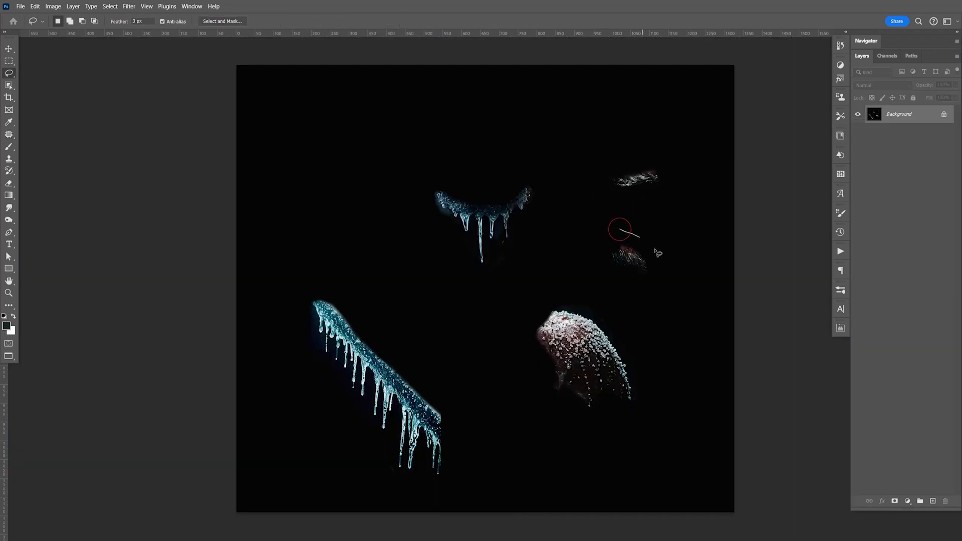
drag(601, 235, 603, 239)
key(ctrl+c)
key(ctrl+Tab)
key(space)
drag(552, 376, 548, 299)
key(ctrl+v)
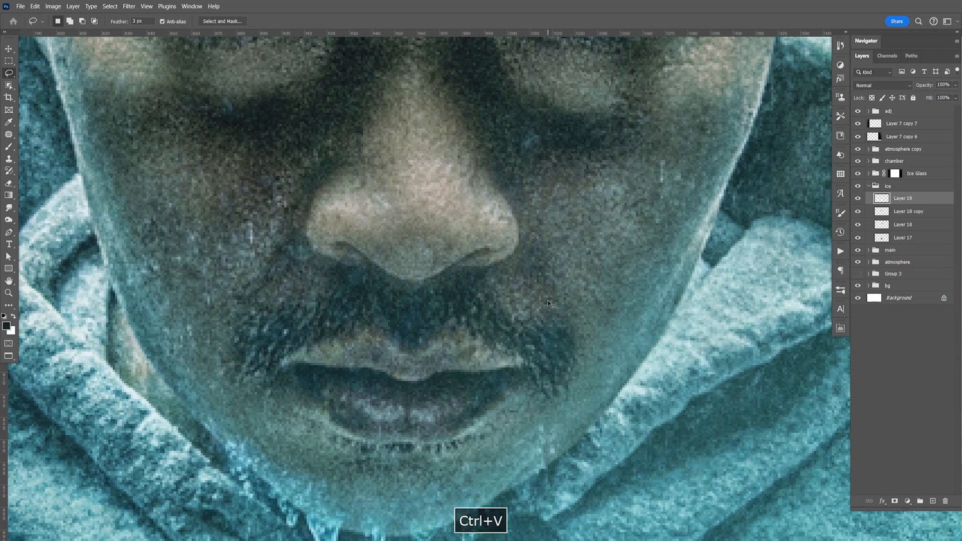
click(882, 85)
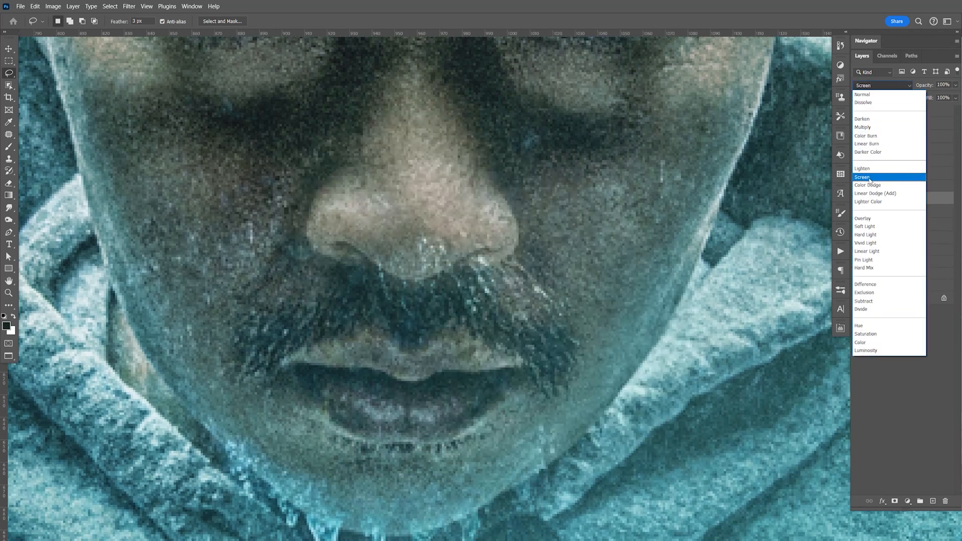
click(882, 177)
drag(558, 358, 558, 358)
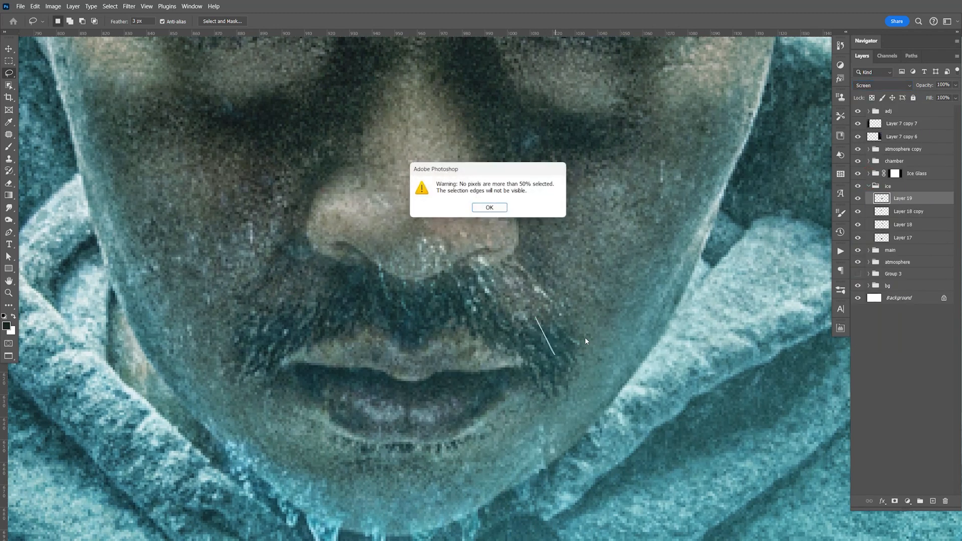
click(500, 209)
key(ctrl+t)
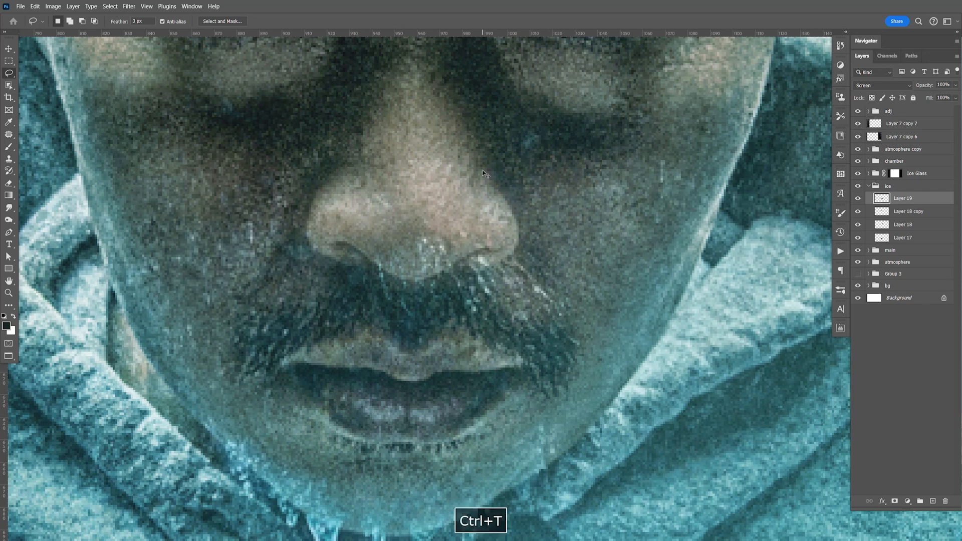
key(Escape)
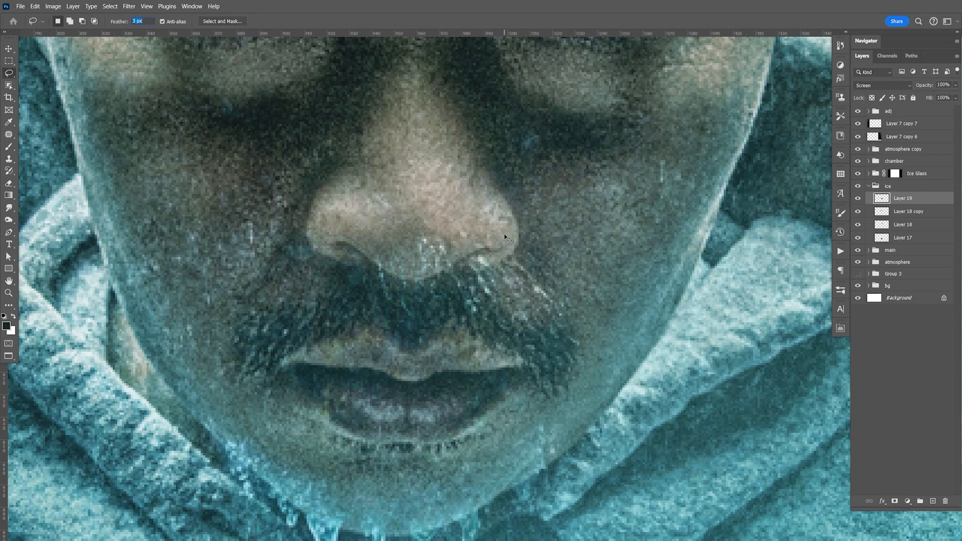
key(ctrl+t)
key(Return)
click(859, 198)
click(858, 199)
key(ctrl+d)
Step: Scale the pasted frost patch to 74.53% and position it over the right half of the mustache
key(ctrl+t)
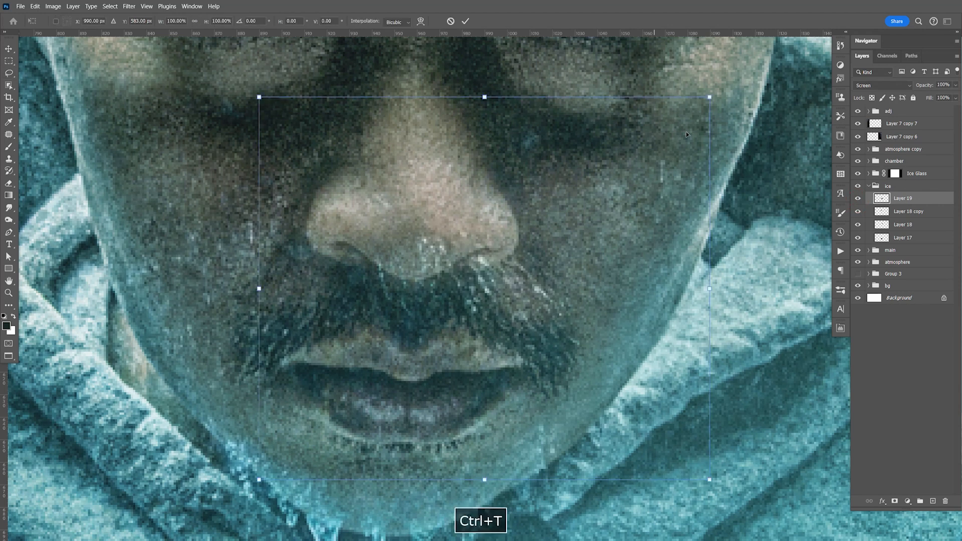
drag(709, 97, 595, 194)
drag(516, 332, 571, 329)
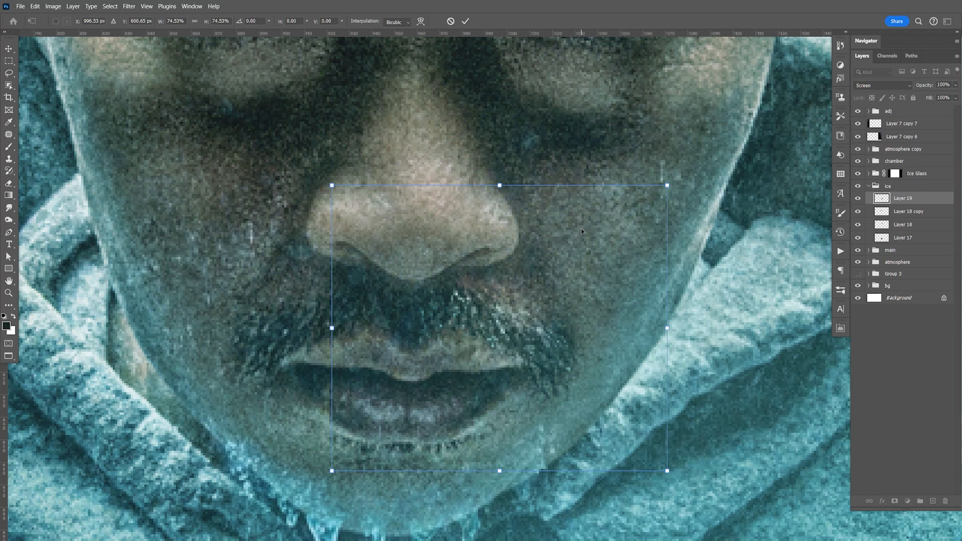
key(Return)
key(l)
Step: Duplicate the mustache frost, flip the copy horizontally, move it over the mustache's left half and fine-tune its rotation
key(ctrl+j)
key(ctrl+t)
right_click(502, 308)
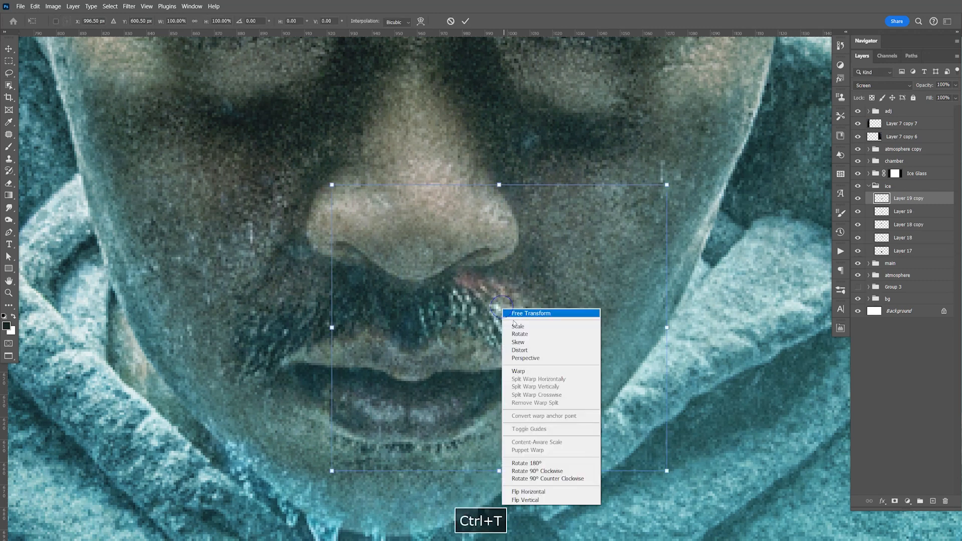
click(537, 479)
key(Return)
key(v)
drag(539, 321, 382, 328)
key(ctrl+t)
drag(517, 133, 530, 149)
key(Return)
Step: Erase the reddish excess above the mustache's left half with a smaller Eraser brush, and select Layer 19
key(e)
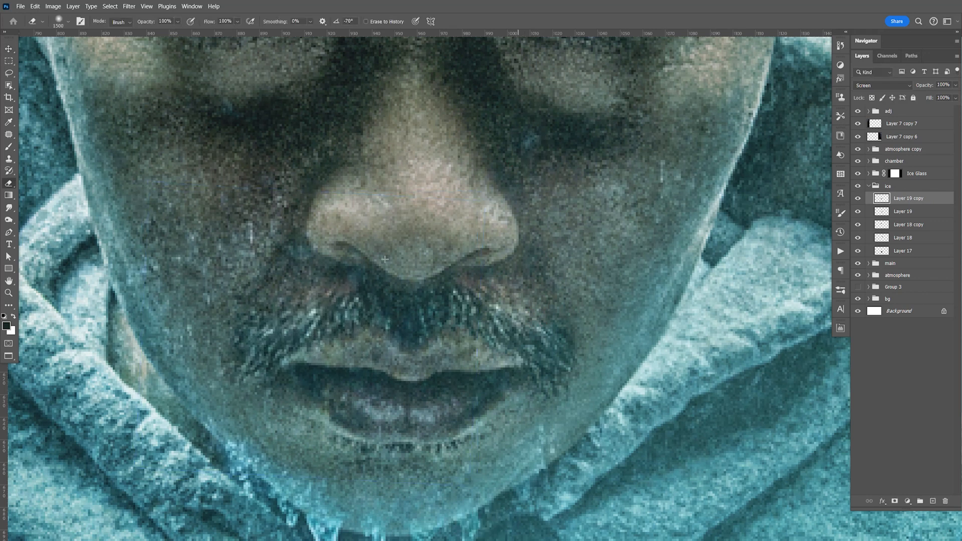
key(bracketleft)
key(bracketleft)
key(bracketleft)
key(bracketleft)
key(bracketleft)
key(bracketleft)
key(bracketleft)
key(bracketleft)
key(bracketleft)
key(bracketleft)
key(bracketleft)
key(bracketleft)
key(bracketleft)
key(bracketleft)
key(bracketleft)
key(bracketleft)
key(bracketleft)
key(bracketleft)
key(bracketleft)
key(bracketleft)
mouse_move(344, 276)
mouse_down()
mouse_move(295, 295)
mouse_move(367, 269)
mouse_up()
click(919, 213)
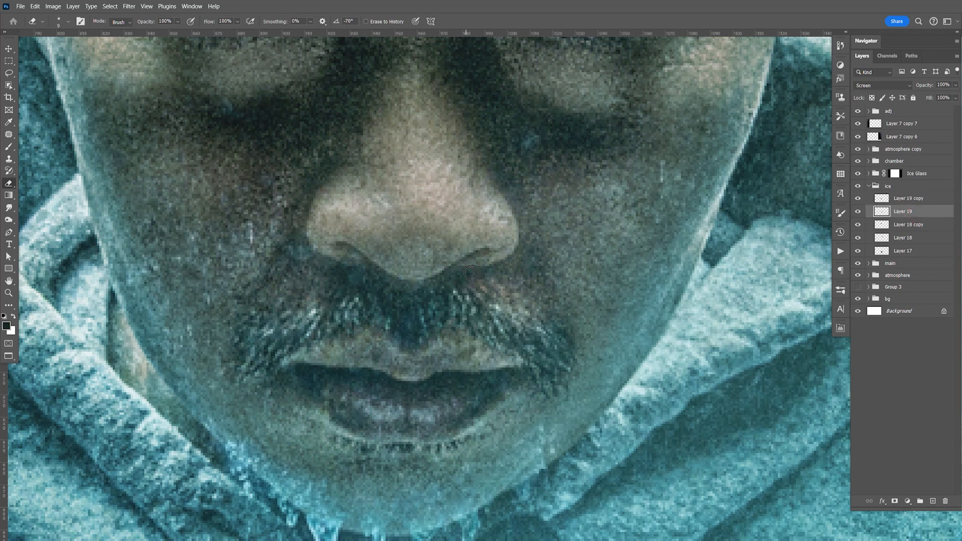
Step: Examine the frosted eyebrows and mustache at actual size, in the whole composition and close up
key(ctrl+1)
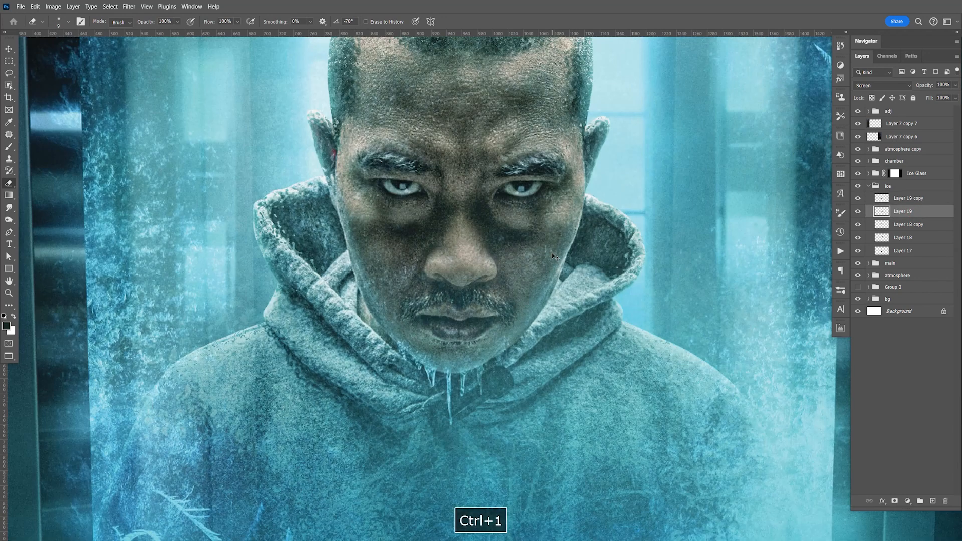
key(ctrl+0)
key(space)
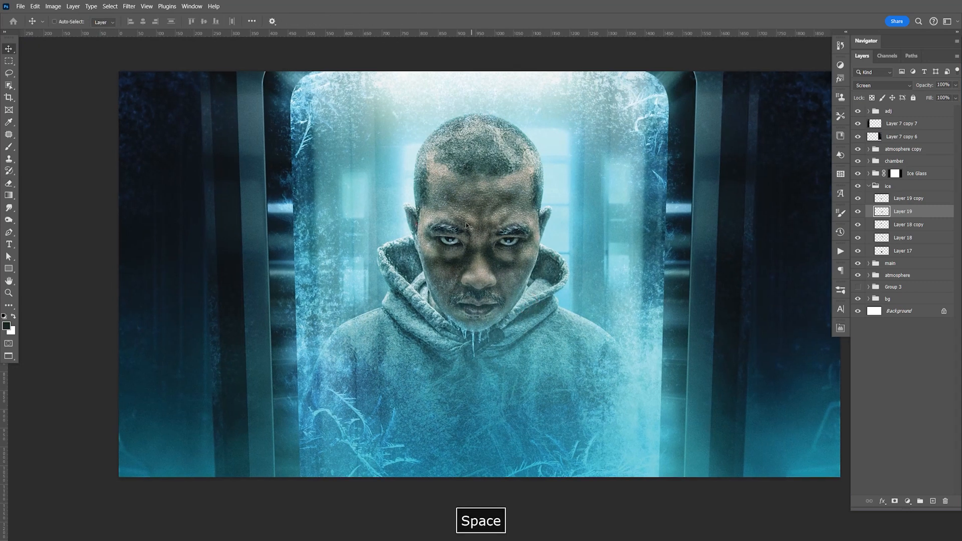
drag(468, 235, 497, 242)
key(ctrl+z)
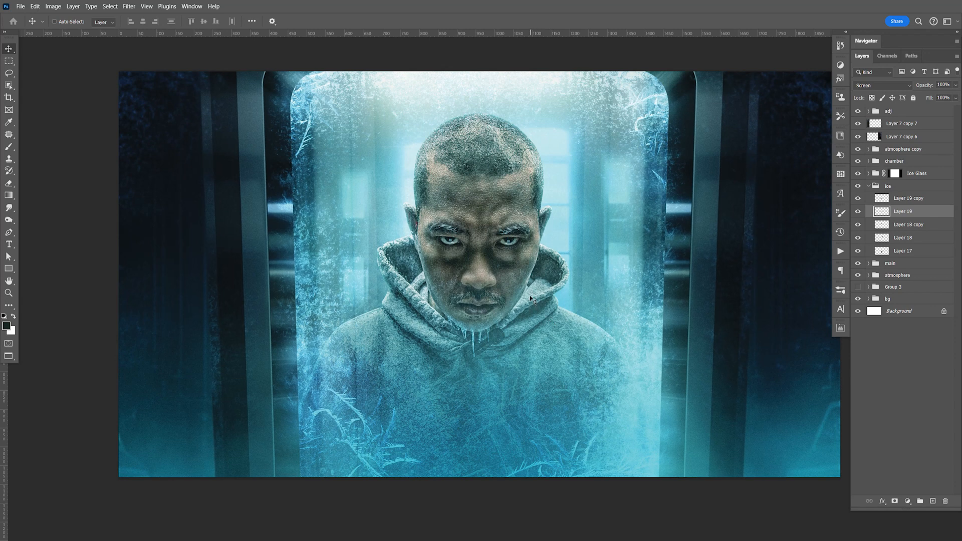
key(z)
drag(492, 300, 540, 314)
key(space)
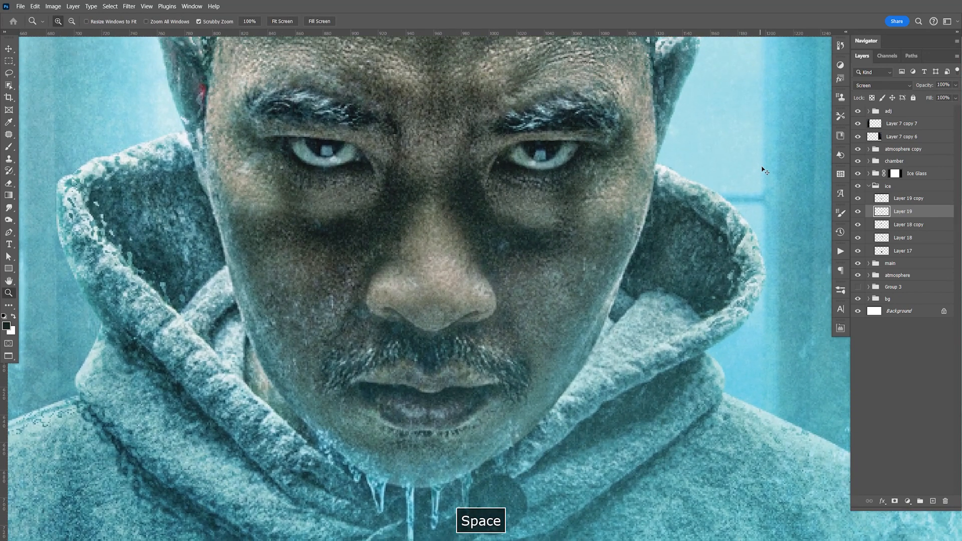
Step: Lasso and copy the large snow-crystal cluster in the ice-texture document, paste it into the composite and set it to Screen
key(ctrl+Tab)
click(565, 287)
mouse_move(580, 445)
mouse_down()
mouse_move(513, 334)
mouse_move(531, 305)
mouse_up()
key(ctrl+c)
key(ctrl+Tab)
key(space)
drag(699, 275, 630, 268)
key(ctrl+v)
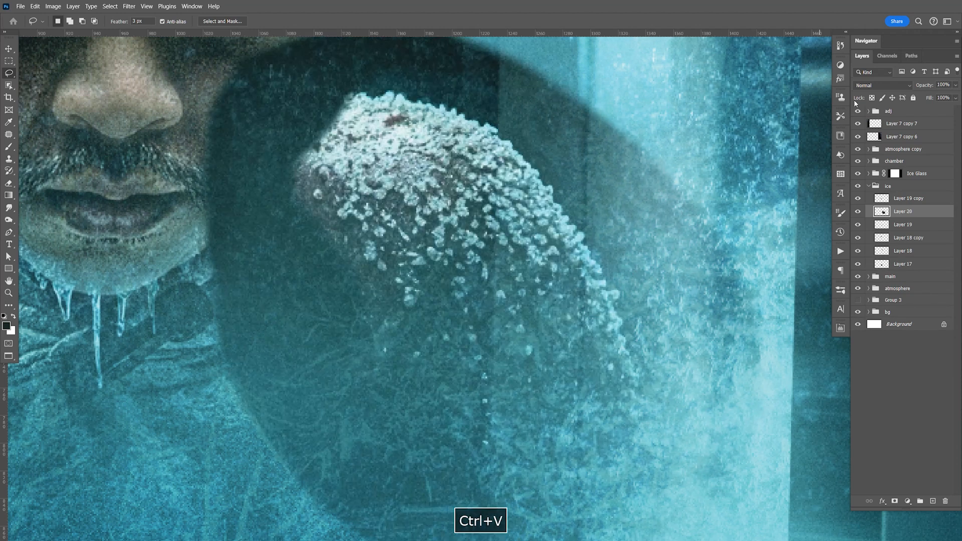
click(882, 86)
click(870, 176)
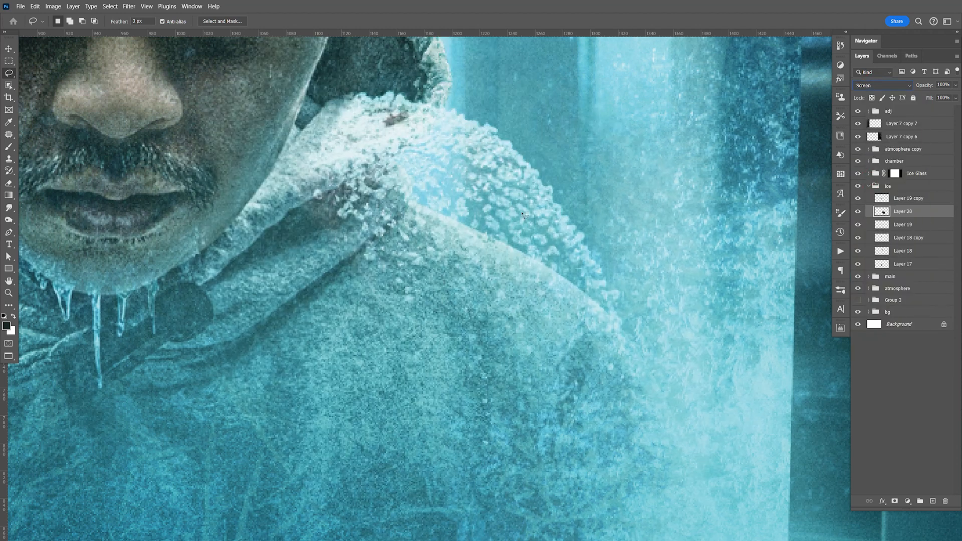
drag(582, 316, 581, 318)
click(490, 208)
key(ctrl+d)
Step: Move the snow crystals onto the man's shoulder on the image's right side, aligning them with the shoulder's edge
key(v)
drag(525, 248, 600, 331)
key(space)
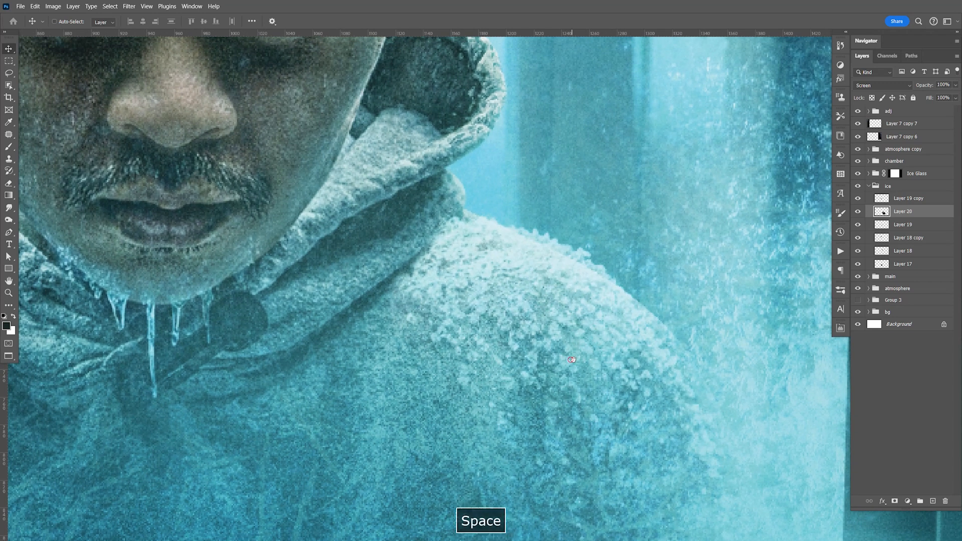
key(space)
drag(484, 372, 615, 346)
drag(711, 322, 718, 328)
Step: Warp the snow crystals to follow the outline of the man's shoulder on the image's right side
key(space)
drag(787, 326, 595, 281)
key(ctrl+t)
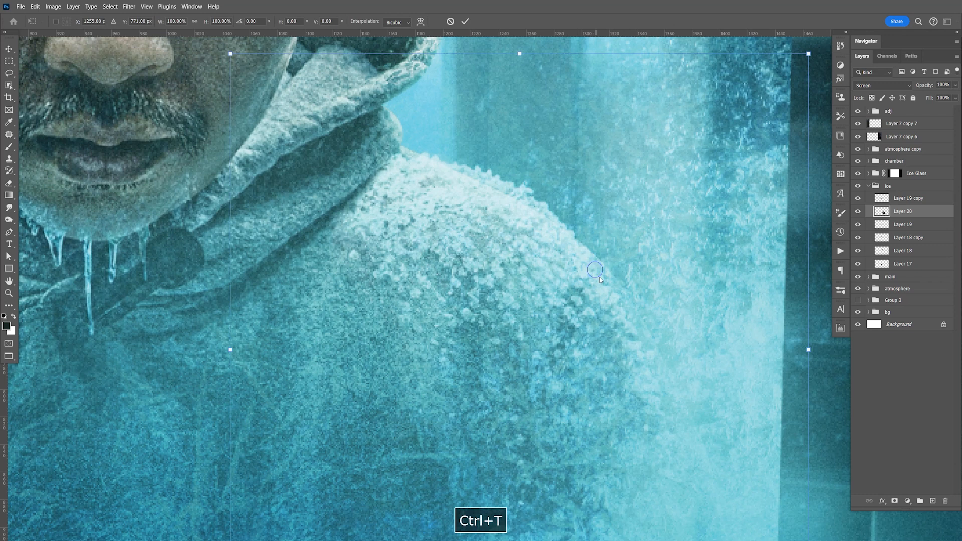
right_click(596, 271)
click(607, 335)
drag(609, 318, 624, 318)
drag(545, 225, 526, 209)
key(Return)
key(ctrl+1)
key(space)
drag(456, 274, 518, 279)
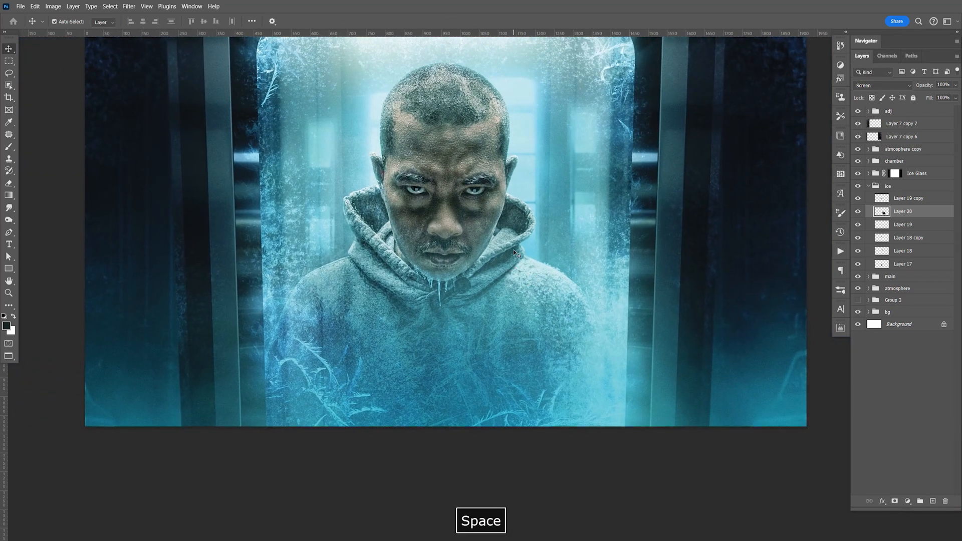
Step: Paste another copy of the snow-crystal cluster, flip it horizontally and set its blend mode to Screen
key(ctrl+j)
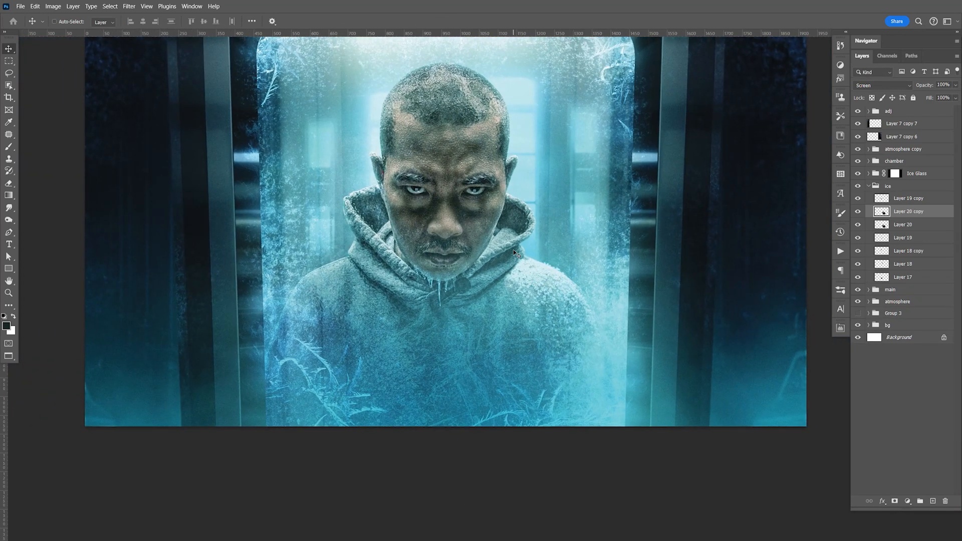
key(ctrl+z)
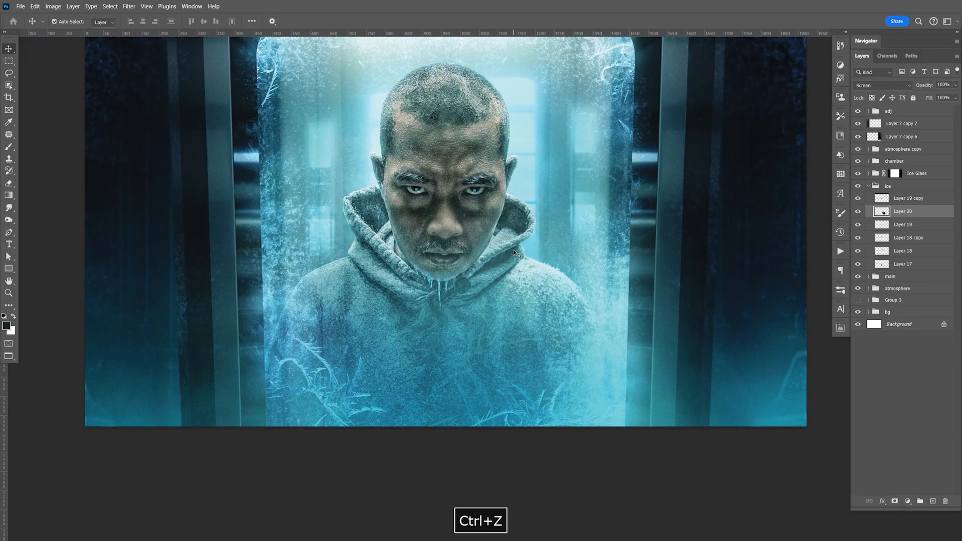
key(ctrl+v)
key(ctrl+t)
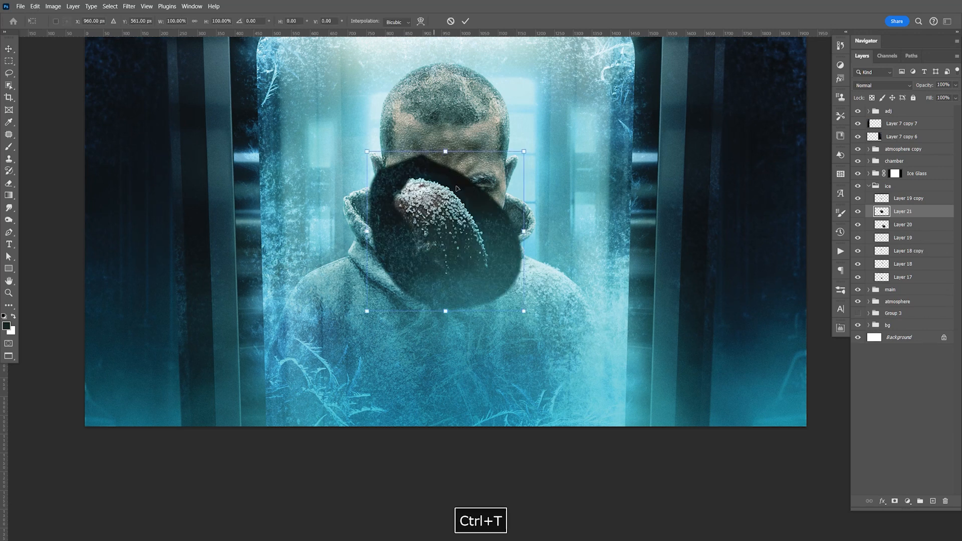
right_click(464, 201)
click(512, 384)
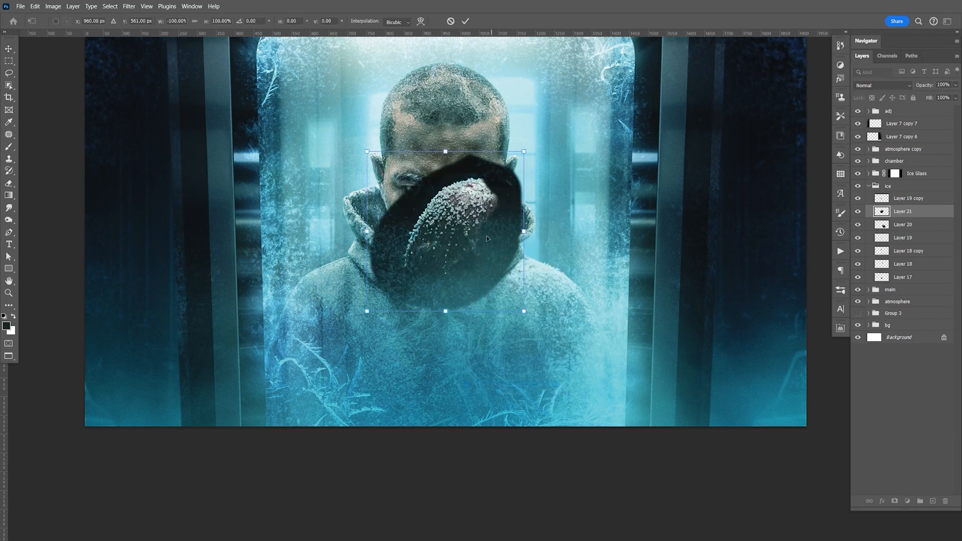
key(Return)
click(882, 85)
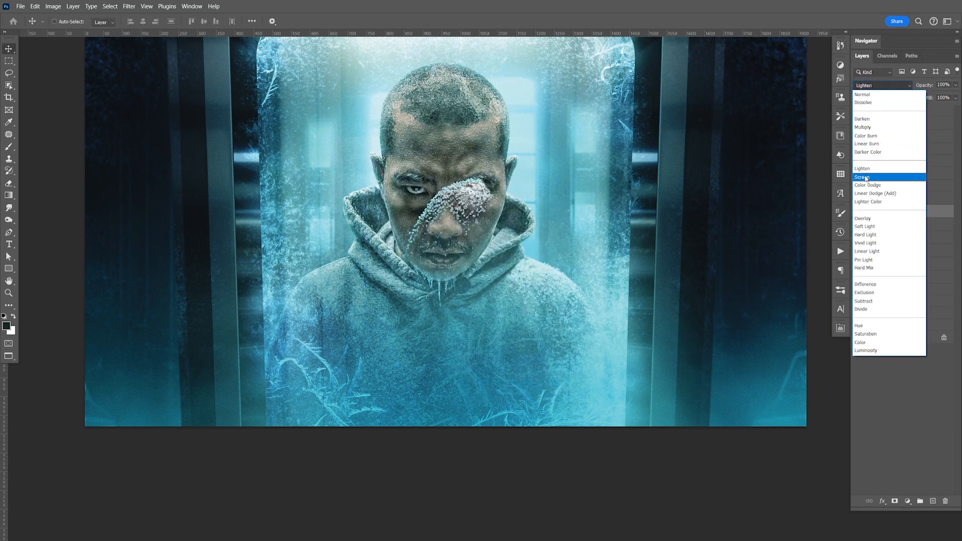
click(865, 178)
Step: Move the flipped snow crystals onto the man's shoulder on the image's left side
drag(472, 250, 362, 302)
key(z)
click(351, 290)
click(371, 298)
click(381, 301)
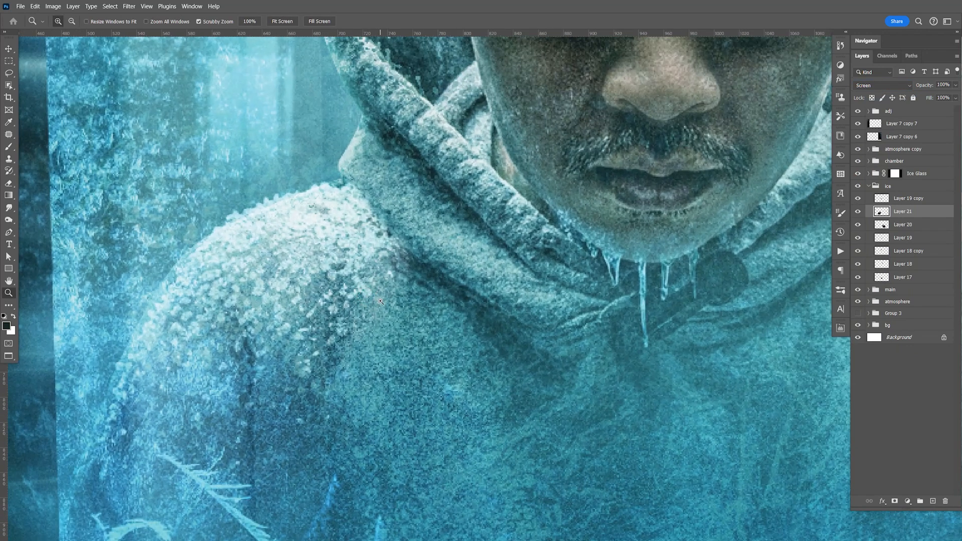
Step: Warp the flipped snow crystals to match the outline of the shoulder on the image's left side
key(ctrl+t)
right_click(277, 279)
click(301, 328)
drag(182, 326, 179, 331)
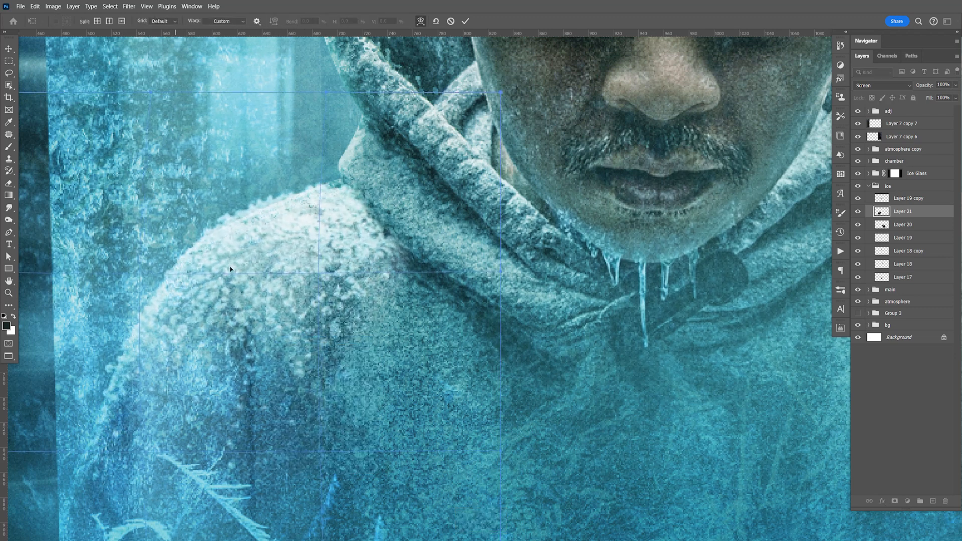
key(Return)
Step: Patch several areas of Layer 21's snow crystals with the Patch tool to vary the mirrored texture
key(z)
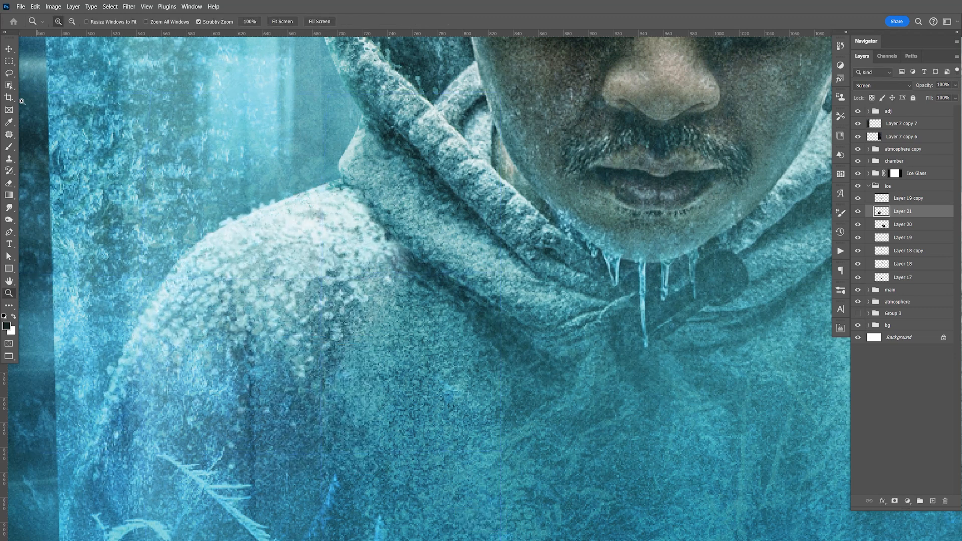
click(10, 135)
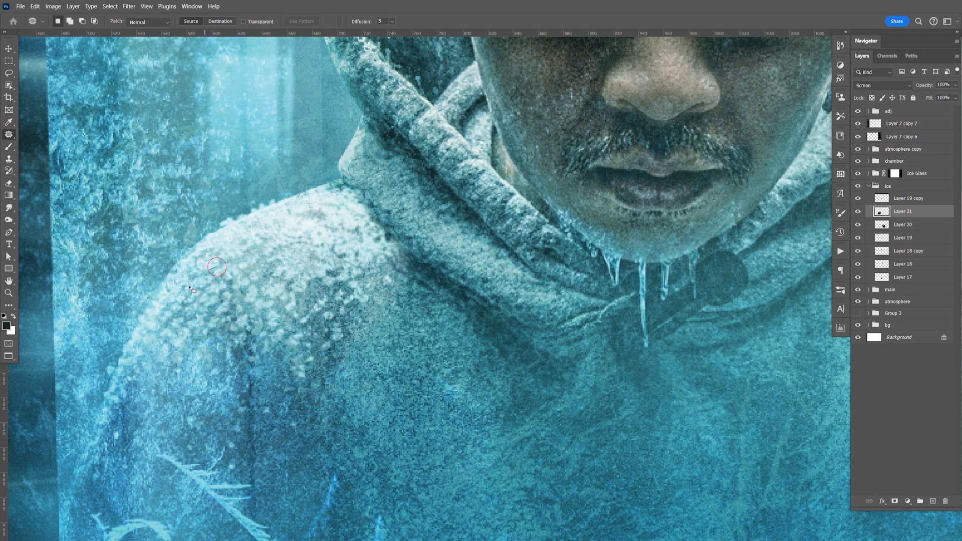
drag(219, 276, 222, 278)
drag(293, 275, 294, 279)
drag(353, 224, 328, 220)
drag(344, 240, 316, 285)
key(ctrl+d)
drag(349, 340, 320, 278)
drag(312, 353, 255, 361)
key(ctrl+d)
mouse_move(308, 291)
mouse_down()
mouse_move(312, 300)
mouse_move(337, 289)
mouse_up()
drag(322, 296, 319, 319)
key(ctrl+d)
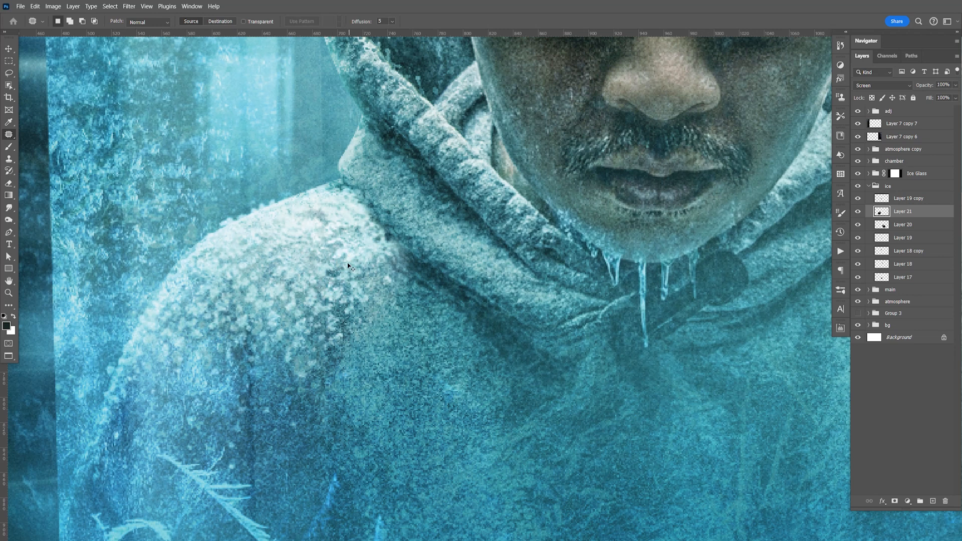
key(ctrl+d)
Step: Compare the composite with and without the ice group and Layer 17, and examine the face close up
key(ctrl+minus)
key(ctrl+minus)
key(ctrl+minus)
key(ctrl+minus)
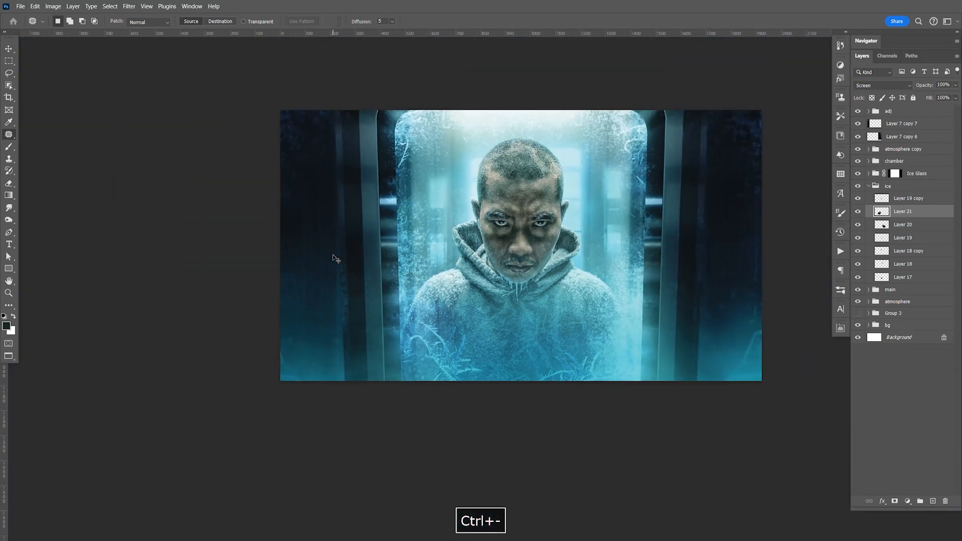
key(ctrl+plus)
key(ctrl+plus)
key(v)
drag(659, 271, 579, 307)
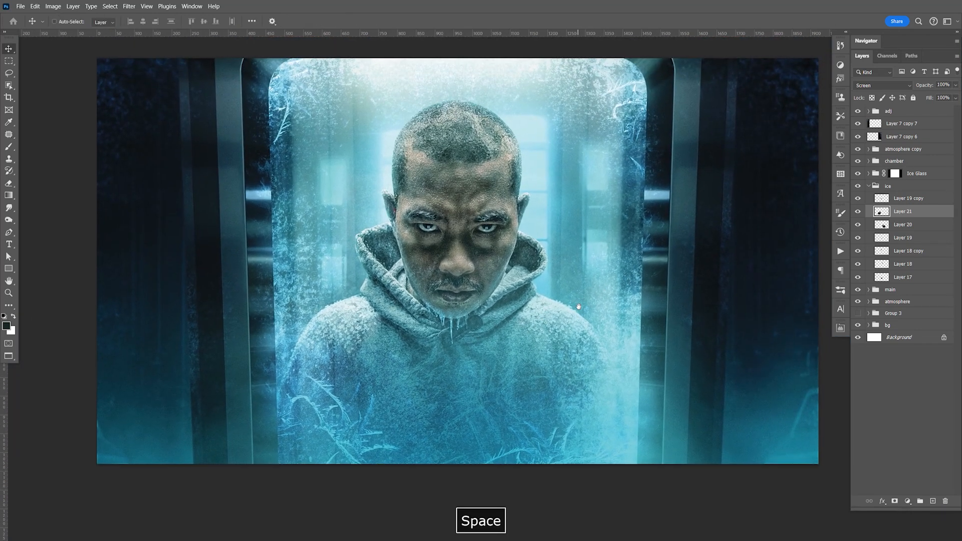
click(858, 188)
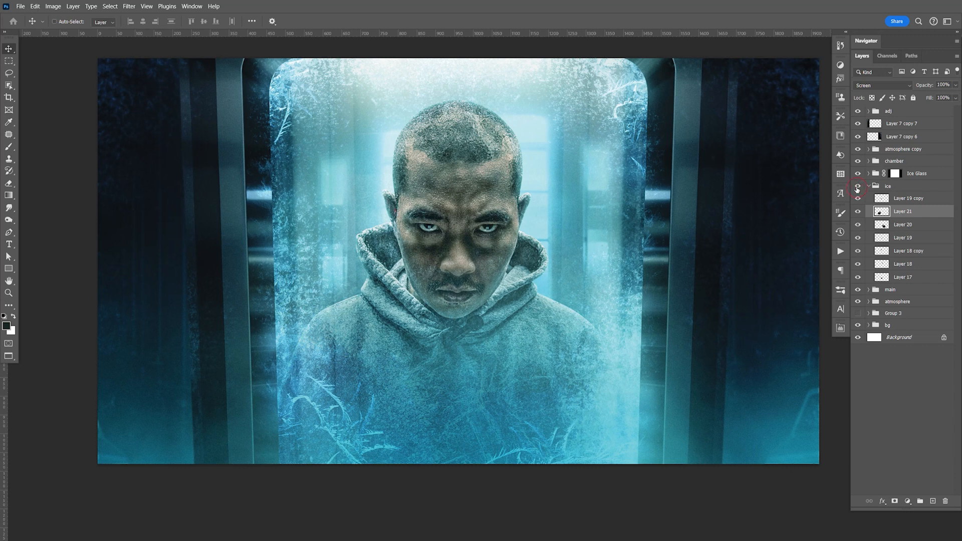
click(857, 187)
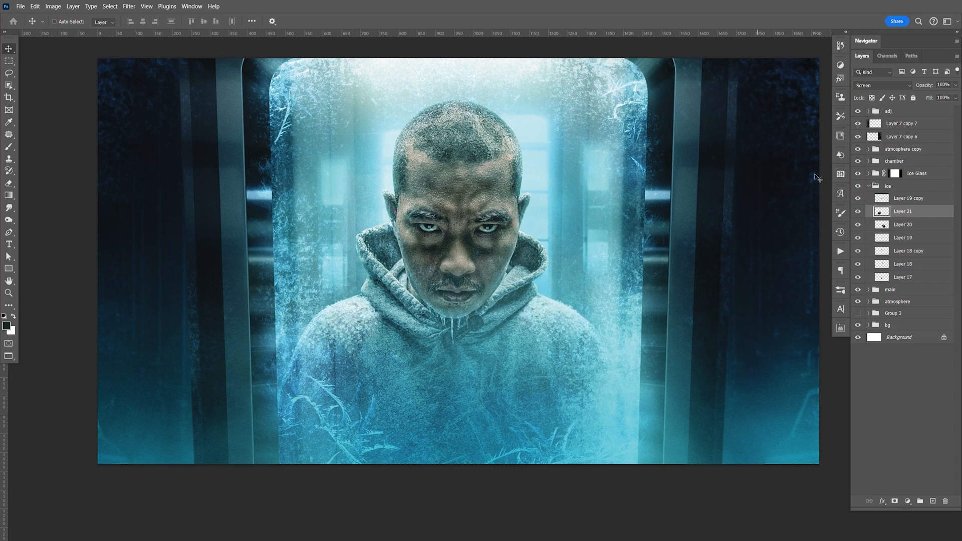
click(858, 277)
click(859, 277)
click(903, 277)
key(z)
drag(456, 315, 427, 327)
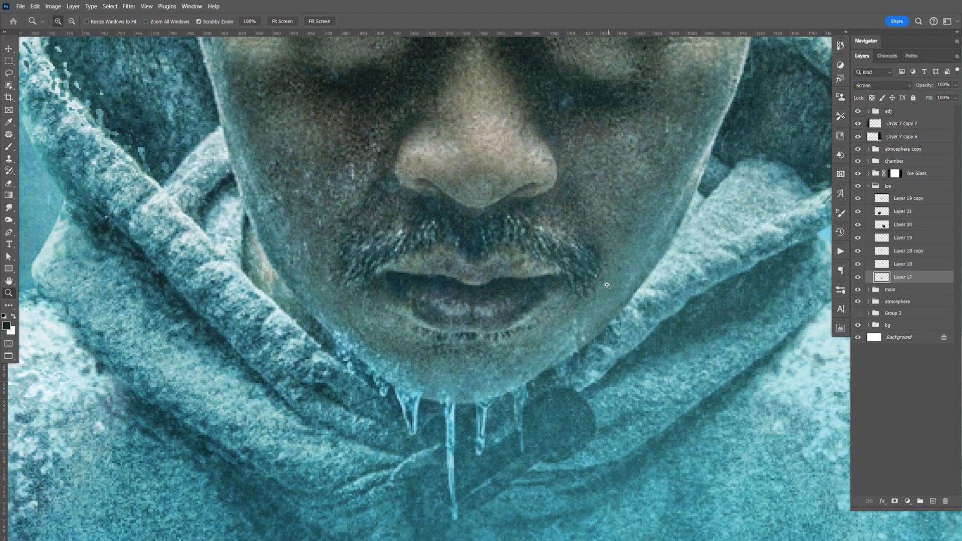
drag(598, 264, 622, 270)
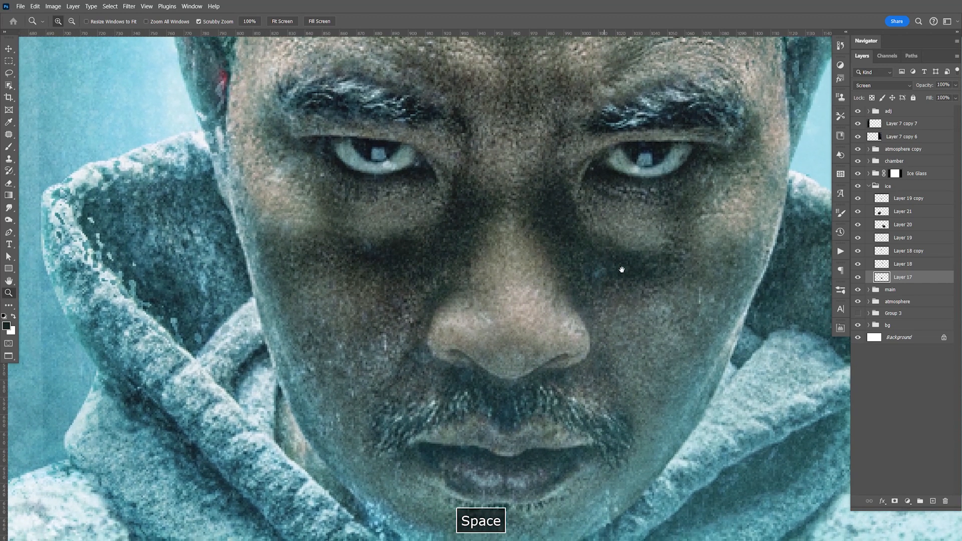
Step: Duplicate Layer 21 and move the copied snow crystals onto the man's hair on the image's left side
click(903, 215)
key(ctrl+j)
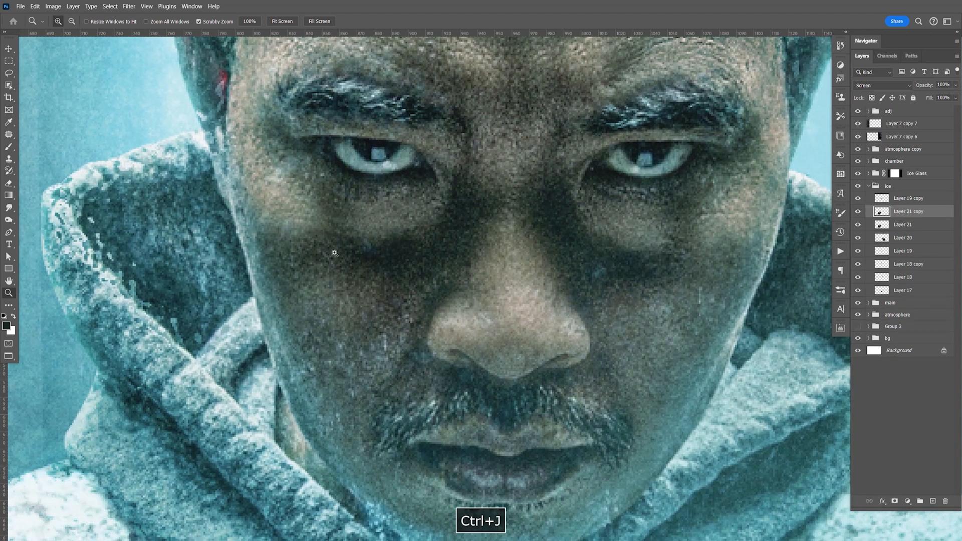
key(v)
drag(216, 381, 634, 157)
drag(635, 157, 546, 497)
drag(530, 379, 490, 161)
drag(513, 250, 493, 125)
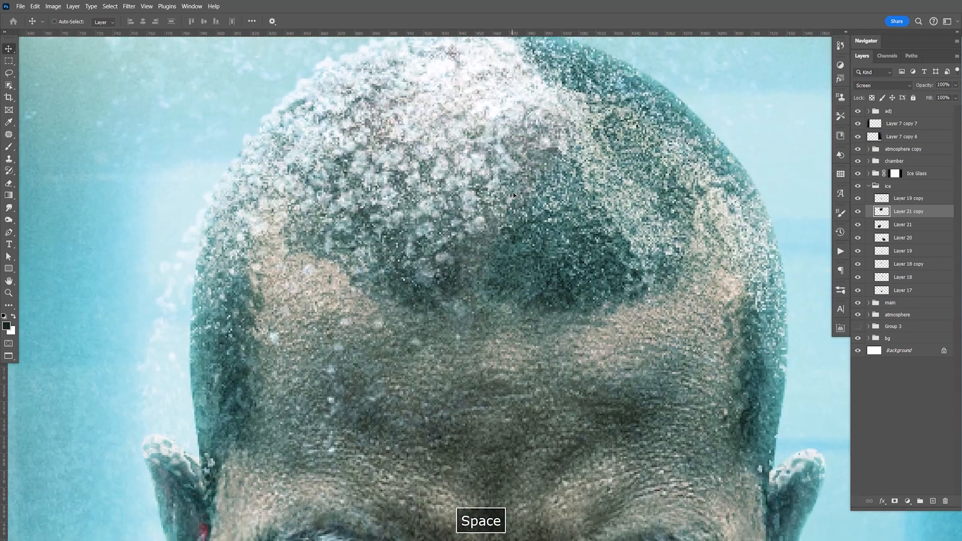
key(ctrl+minus)
key(ctrl+minus)
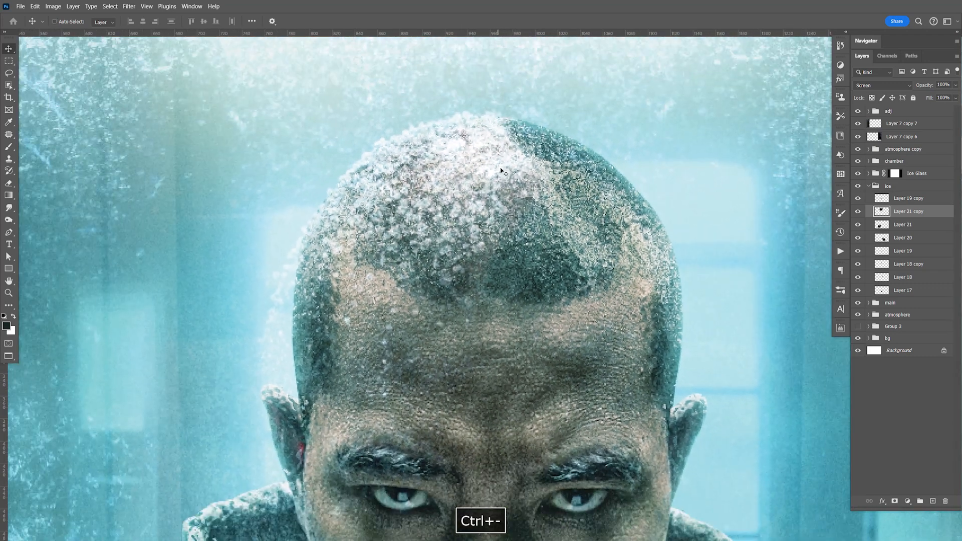
drag(502, 172, 522, 170)
Step: Rotate the hair's snow crystals slightly counterclockwise and shift them to align with the head's curve
key(ctrl+t)
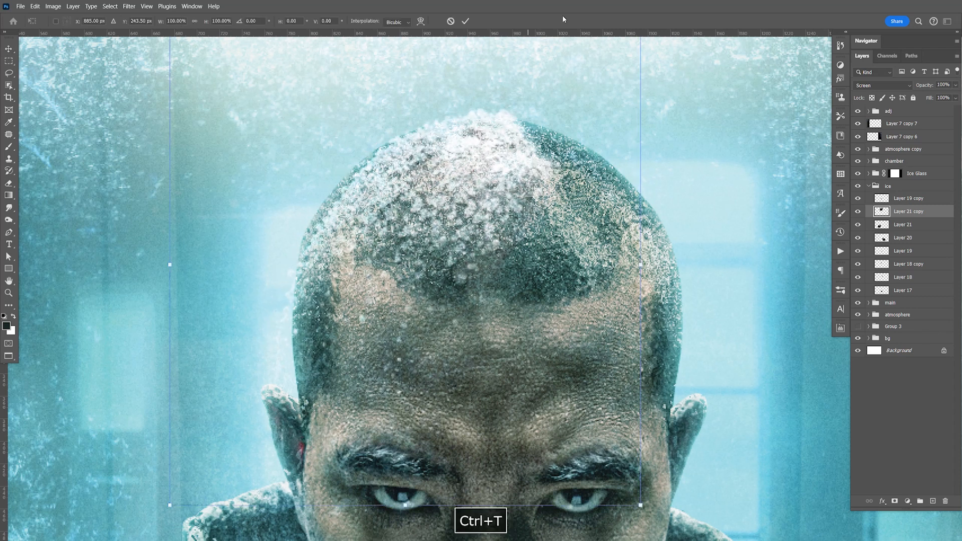
drag(689, 167, 668, 150)
drag(502, 199, 489, 198)
key(Return)
Step: Erase the excess snow crystals around the crown with a 200 px Eraser brush and nudge the layer slightly down
key(e)
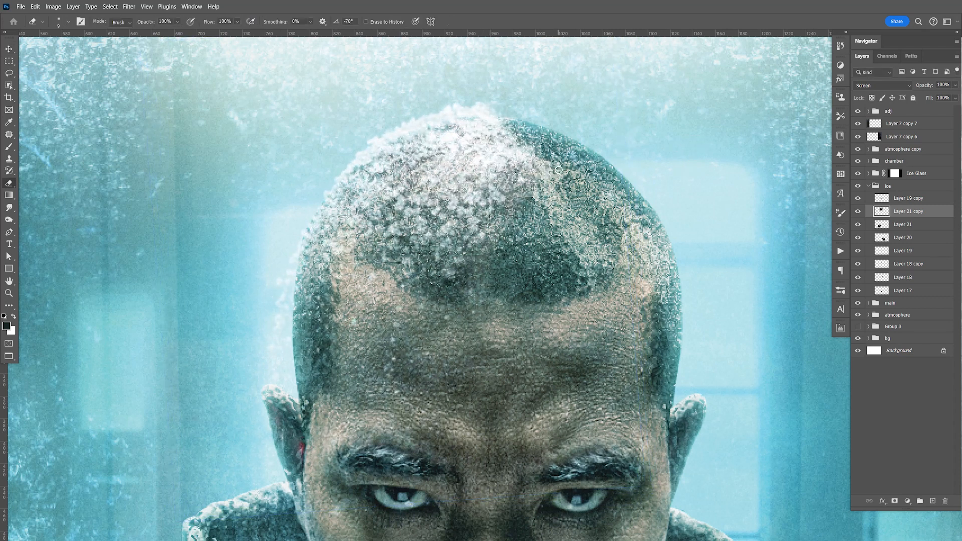
key(bracketright)
key(bracketright)
key(bracketright)
key(bracketright)
key(bracketright)
key(bracketright)
key(bracketright)
key(bracketright)
key(bracketright)
key(bracketright)
key(bracketright)
key(bracketright)
drag(567, 164, 553, 142)
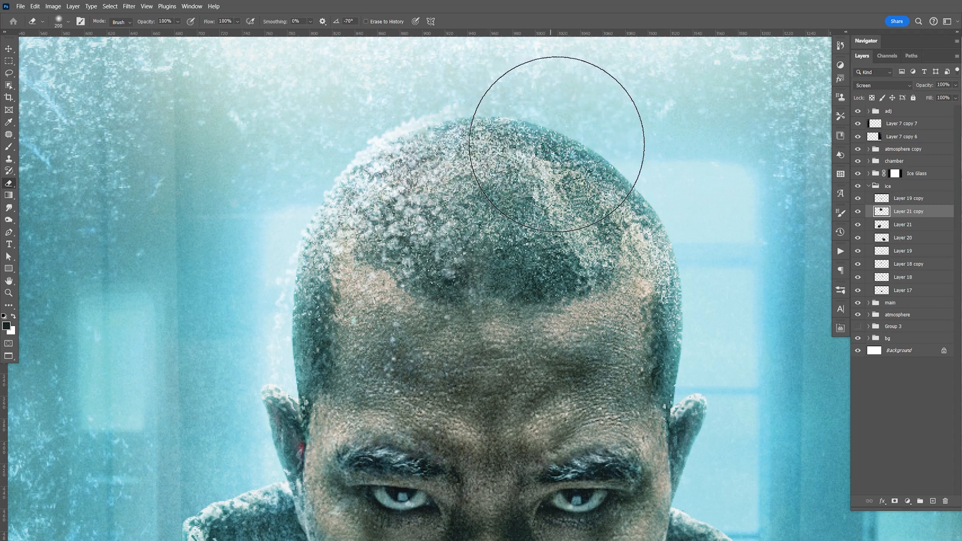
key(v)
key(Down)
key(Down)
key(Down)
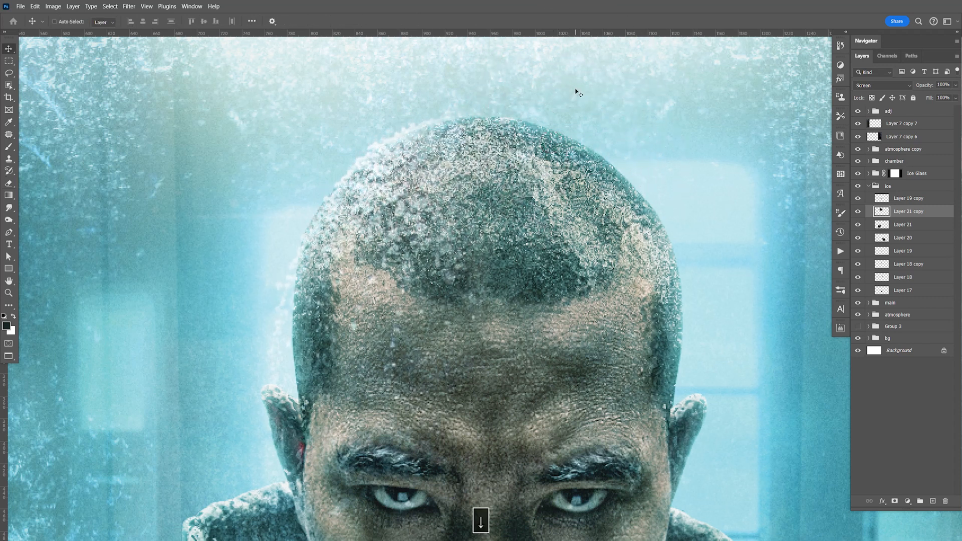
key(e)
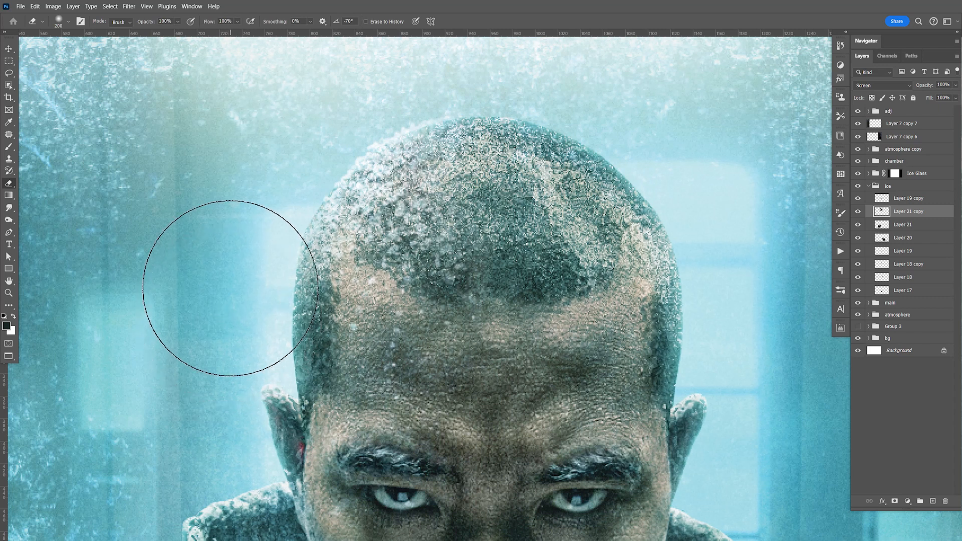
Step: Duplicate the hair's snow-crystal layer and flip the copy horizontally
key(ctrl+j)
key(ctrl+t)
right_click(413, 193)
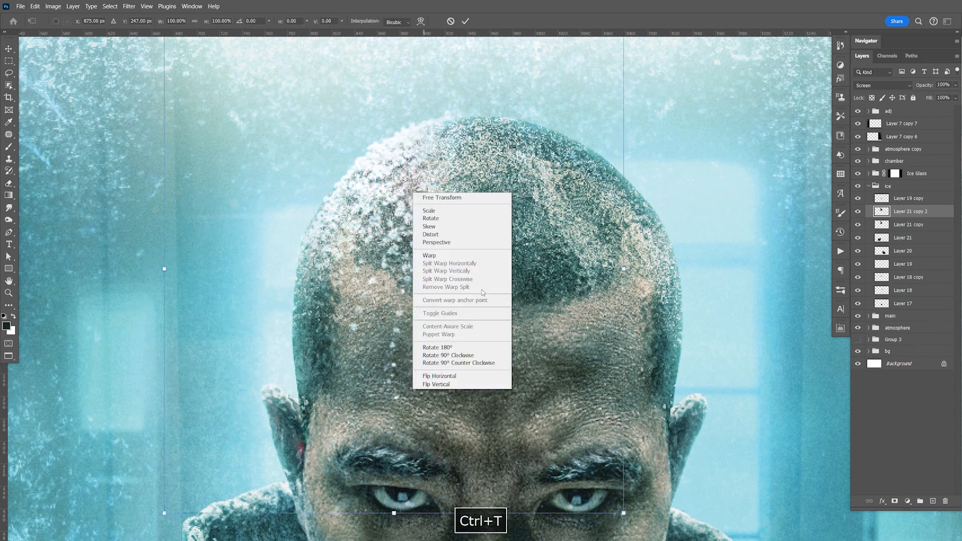
click(473, 377)
key(Return)
Step: Move the flipped crystals onto the hair on the image's right side and erase their stray flakes from the forehead
key(v)
mouse_move(452, 231)
mouse_down()
mouse_move(623, 250)
mouse_move(643, 239)
mouse_move(645, 254)
mouse_up()
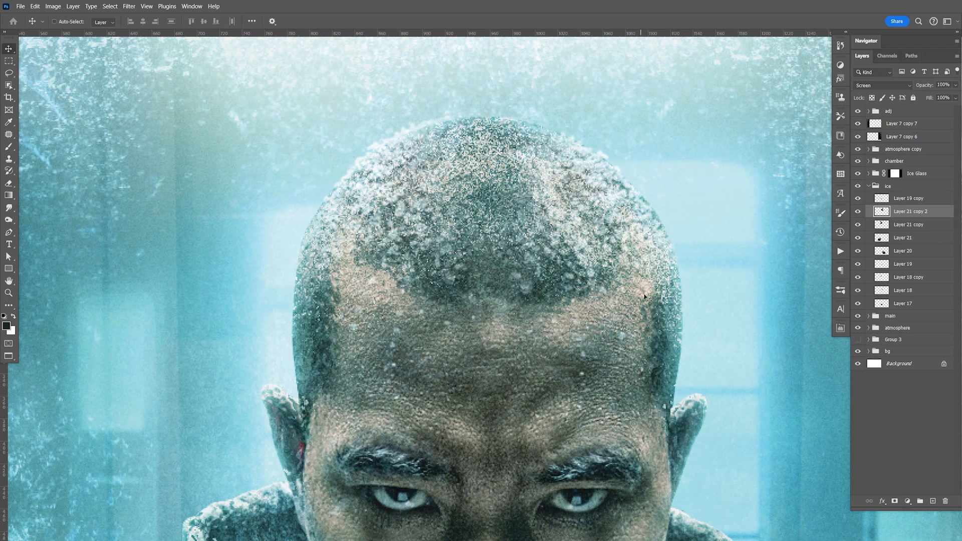
key(e)
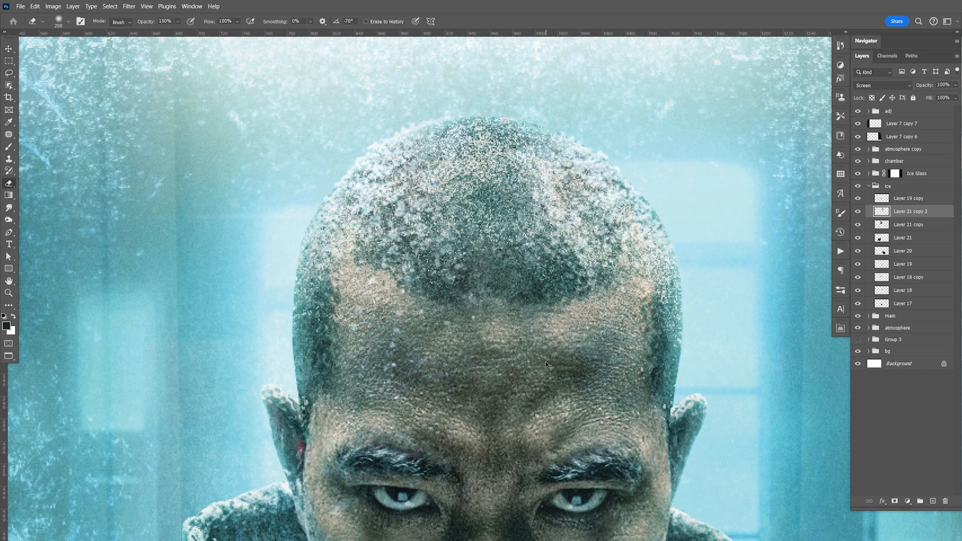
Step: Check the frosted head and shoulders at actual size and save the composite
key(ctrl+1)
key(v)
key(space)
drag(561, 443, 552, 407)
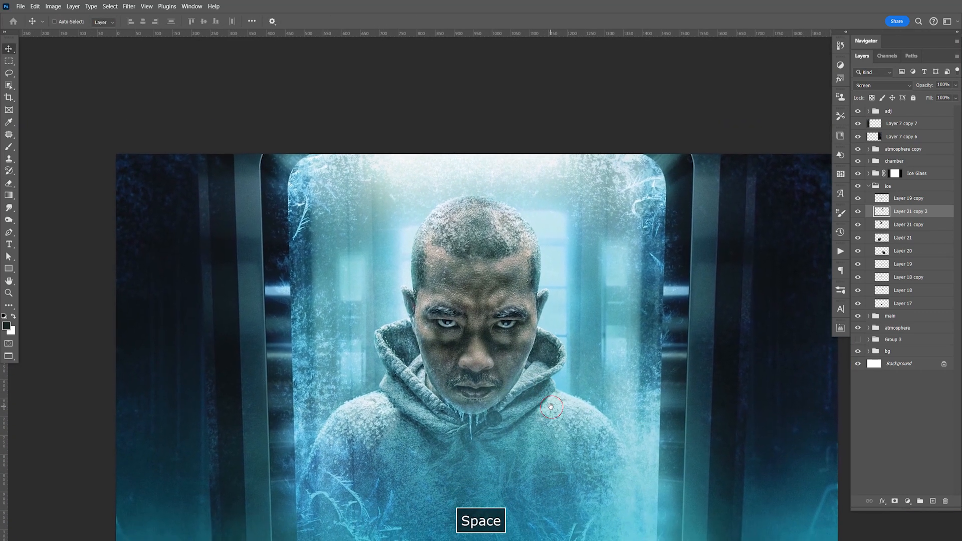
key(ctrl+s)
key(space)
drag(557, 419, 556, 413)
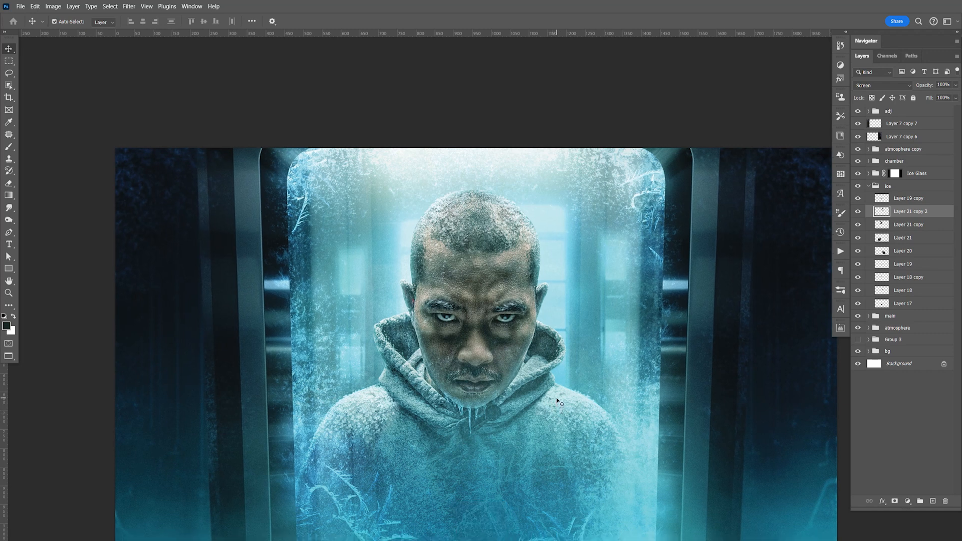
Step: Lasso the long diagonal row of icicles in the ice-texture document and copy it
key(ctrl+Tab)
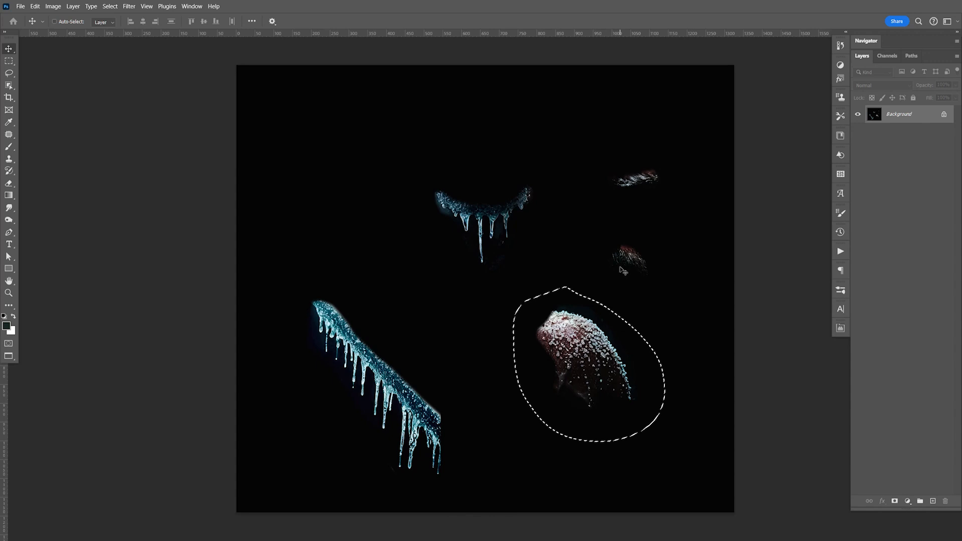
key(l)
drag(321, 262, 478, 405)
click(501, 396)
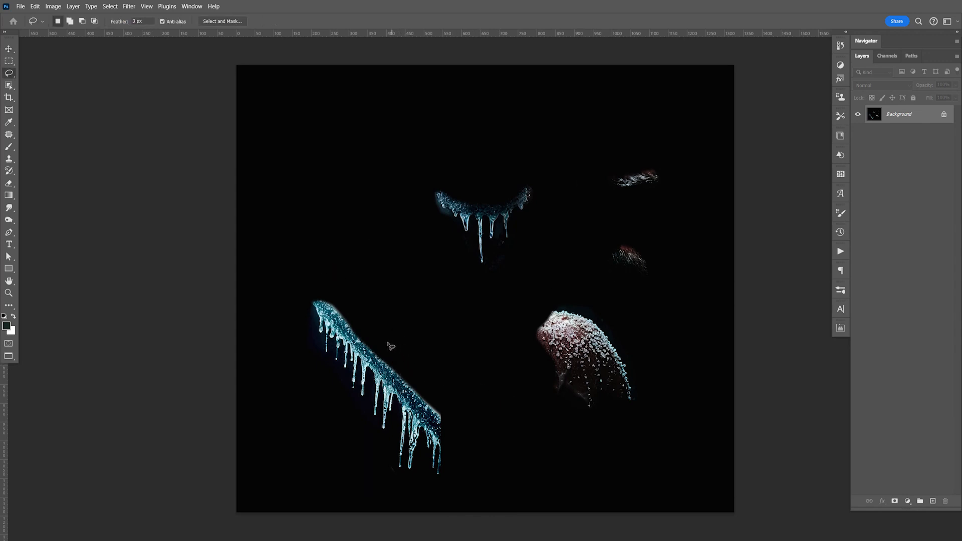
drag(390, 431, 407, 308)
click(315, 261)
drag(475, 458, 359, 269)
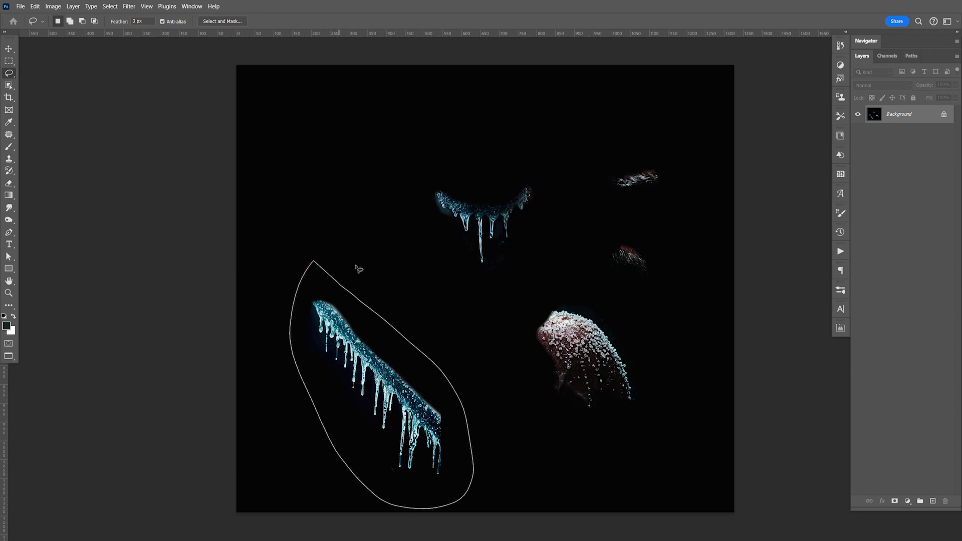
key(ctrl+c)
Step: Paste the icicle row into the composite above Layer 19 copy in the ice group
key(ctrl+Tab)
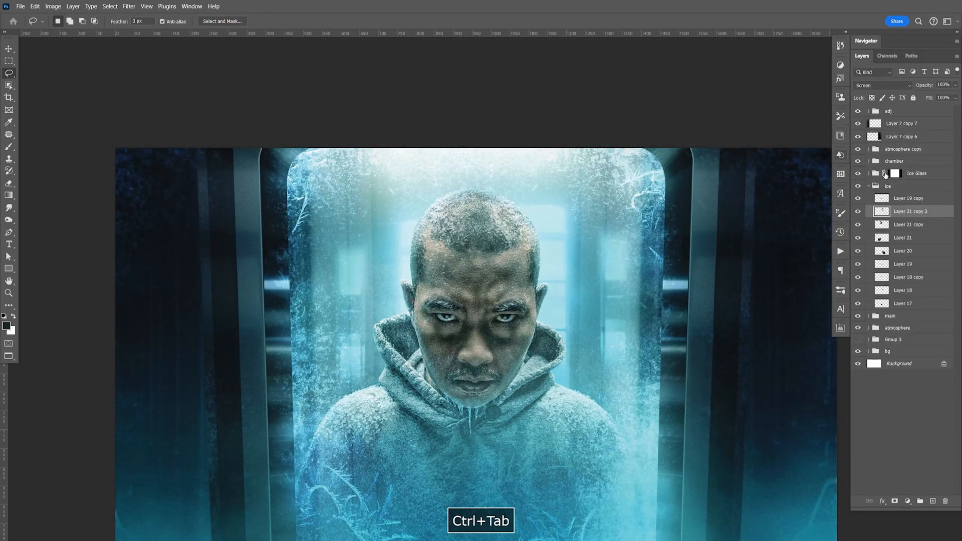
click(905, 201)
key(ctrl+v)
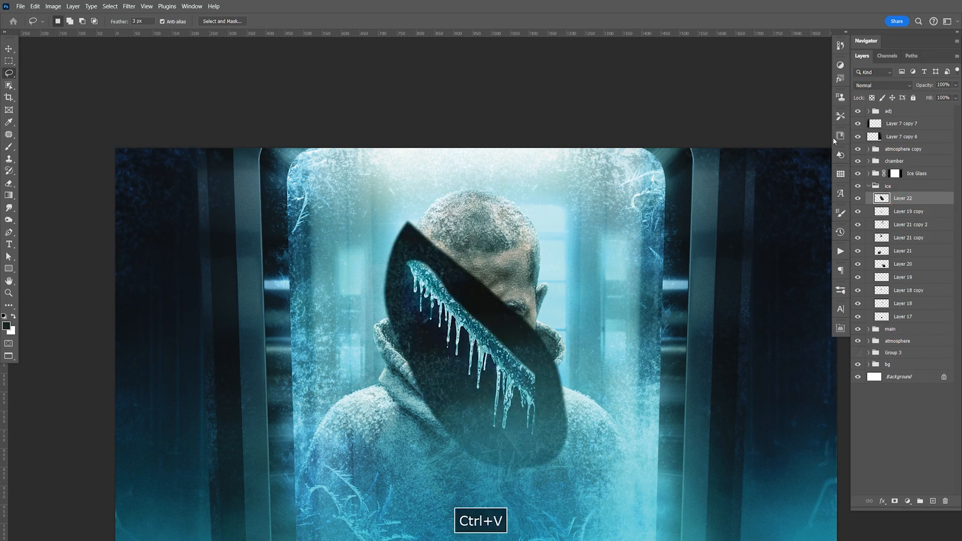
Step: Set the pasted icicle layer to Screen, scale it down and place it at the jaw on the image's left side
click(877, 86)
click(872, 177)
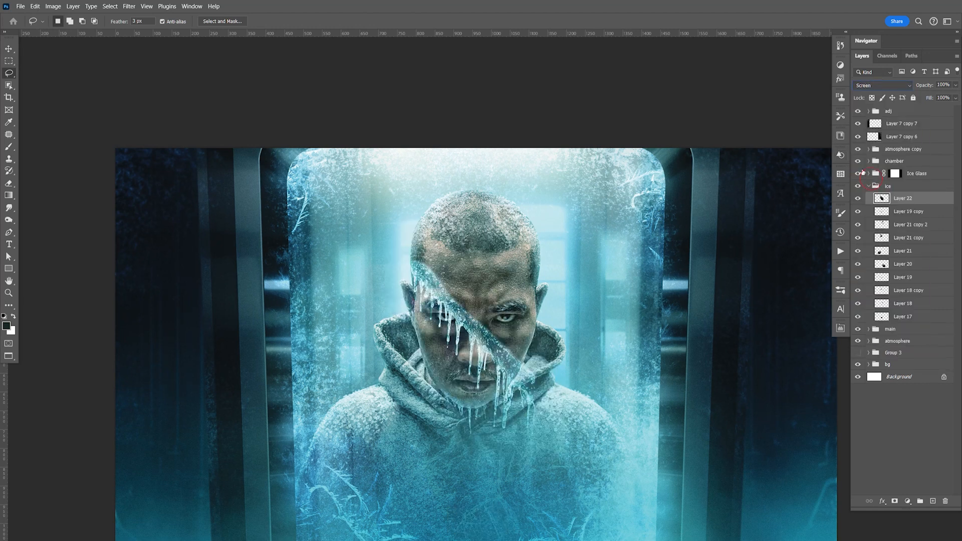
key(ctrl+t)
drag(570, 219, 460, 350)
drag(426, 394, 432, 359)
key(Return)
Step: Position the icicle row along the edge of the jaw between the face and the hood on the image's left side
key(z)
drag(450, 375, 525, 396)
key(v)
drag(429, 432, 375, 301)
key(space)
drag(405, 332, 441, 395)
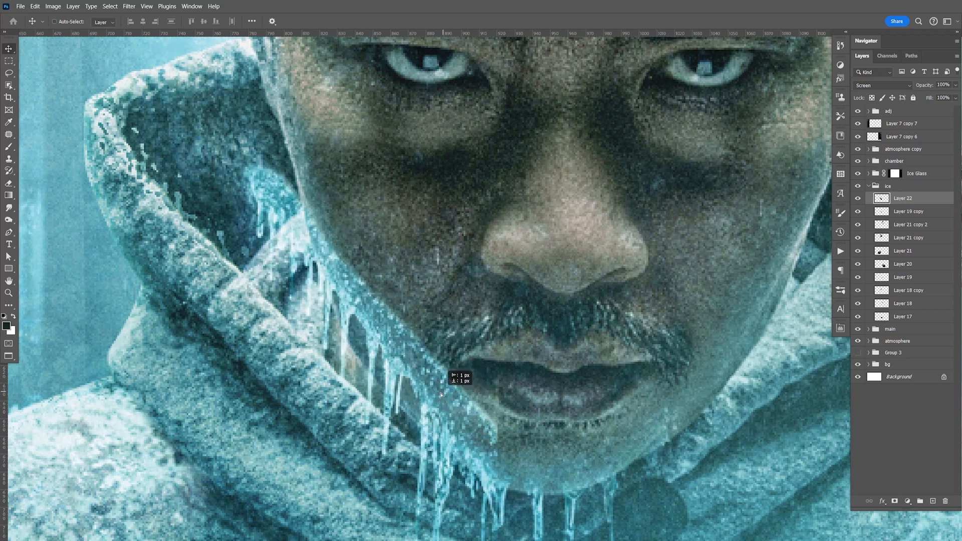
Step: Warp the icicle row so it curves along the jawline down to the chin
key(ctrl+t)
right_click(366, 282)
click(394, 353)
drag(381, 314, 365, 360)
drag(252, 209, 290, 170)
drag(404, 379, 380, 401)
drag(296, 183, 304, 175)
key(Return)
Step: Skew the lower edge of the icicle row toward the chin and shift the layer slightly to sit on the jaw
key(ctrl+0)
drag(661, 358, 647, 350)
key(ctrl+t)
right_click(455, 301)
click(472, 333)
drag(455, 356, 479, 360)
key(Return)
mouse_move(474, 300)
mouse_down()
mouse_move(456, 299)
mouse_move(482, 311)
mouse_up()
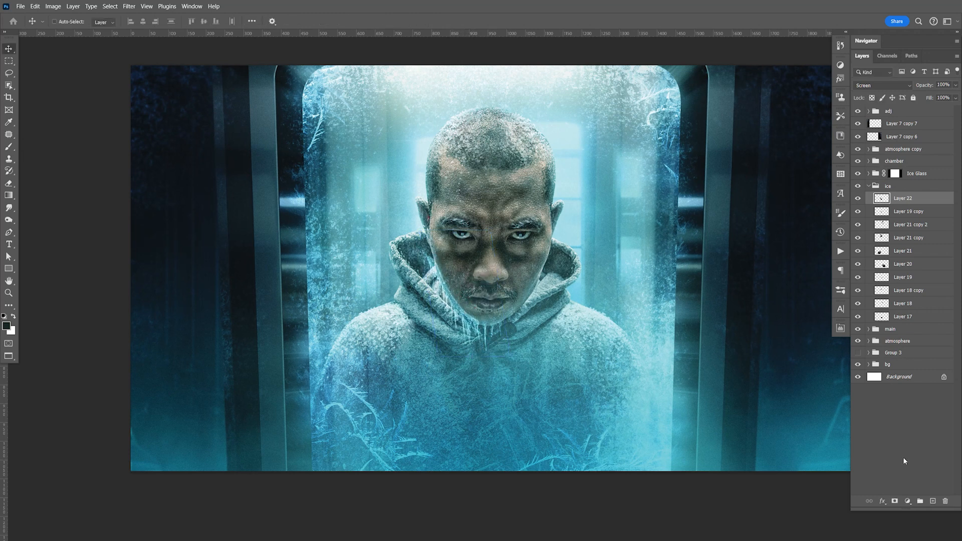
Step: Add a black mask to Layer 22 and paint white with a 125 px brush to reveal the icicles along the jaw
click(895, 501)
key(ctrl+i)
key(b)
key(x)
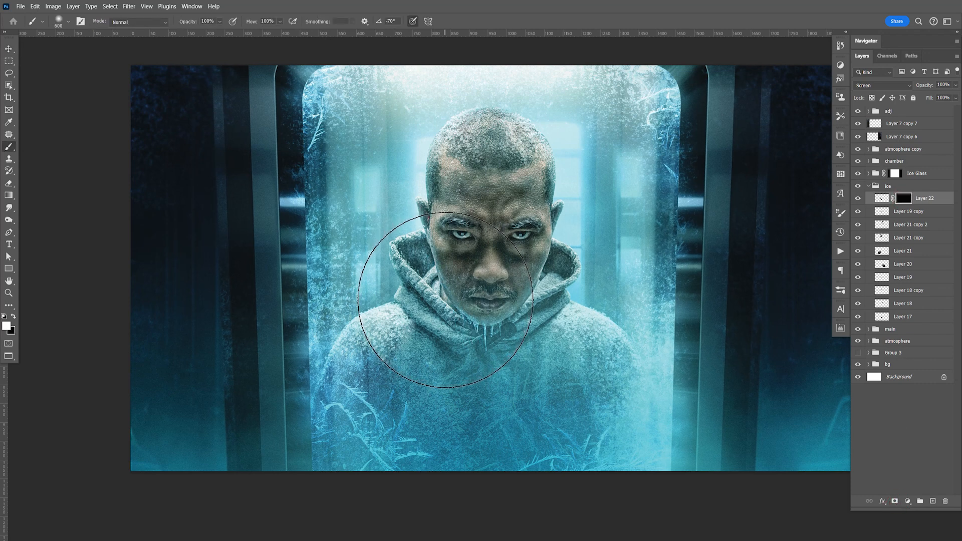
key(bracketleft)
key(bracketleft)
key(bracketleft)
key(bracketleft)
key(bracketleft)
key(bracketleft)
key(bracketleft)
key(bracketleft)
click(444, 290)
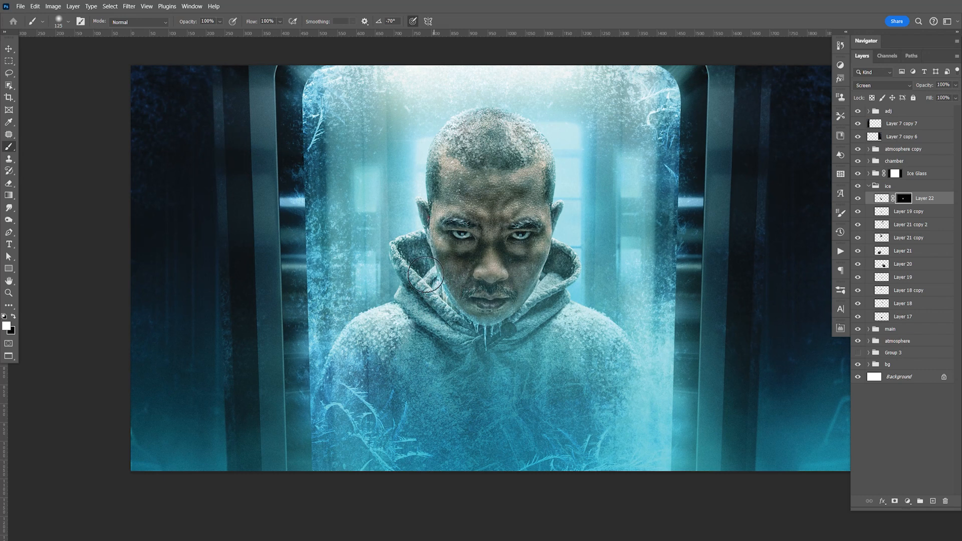
Step: Paint black on Layer 22's mask to hide the icicles around the chin and mouth, and compare the layer hidden and shown
key(x)
click(481, 322)
mouse_move(481, 321)
mouse_down()
mouse_move(472, 284)
mouse_move(484, 282)
mouse_move(470, 275)
mouse_move(499, 285)
mouse_up()
key(v)
click(859, 199)
click(858, 199)
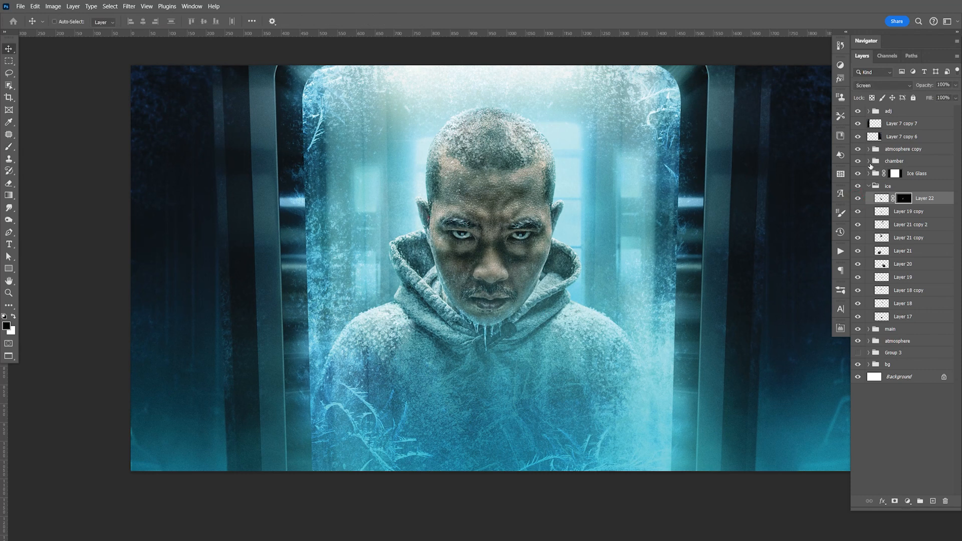
Step: Duplicate the masked Layer 22, flip the copy horizontally and move it to the jaw on the image's right side
key(ctrl+j)
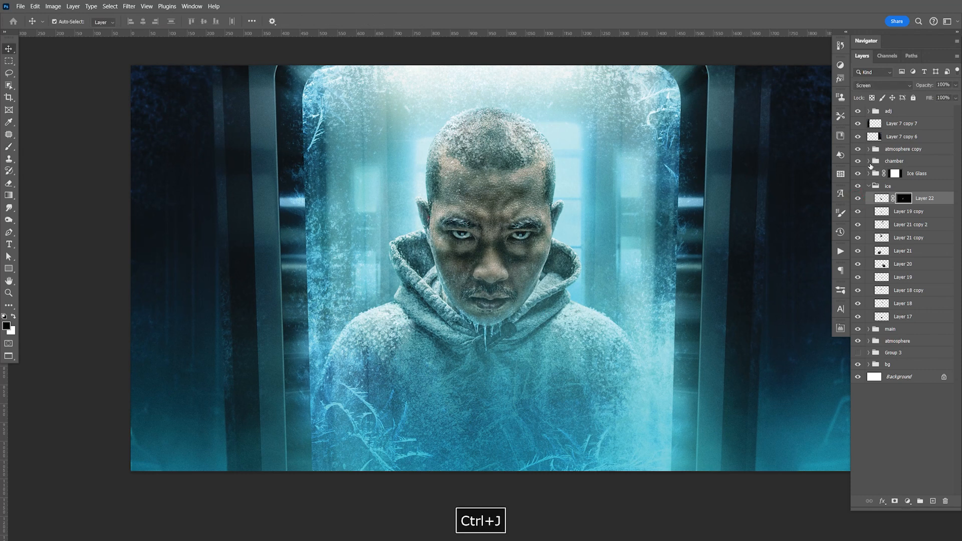
key(ctrl+t)
right_click(452, 275)
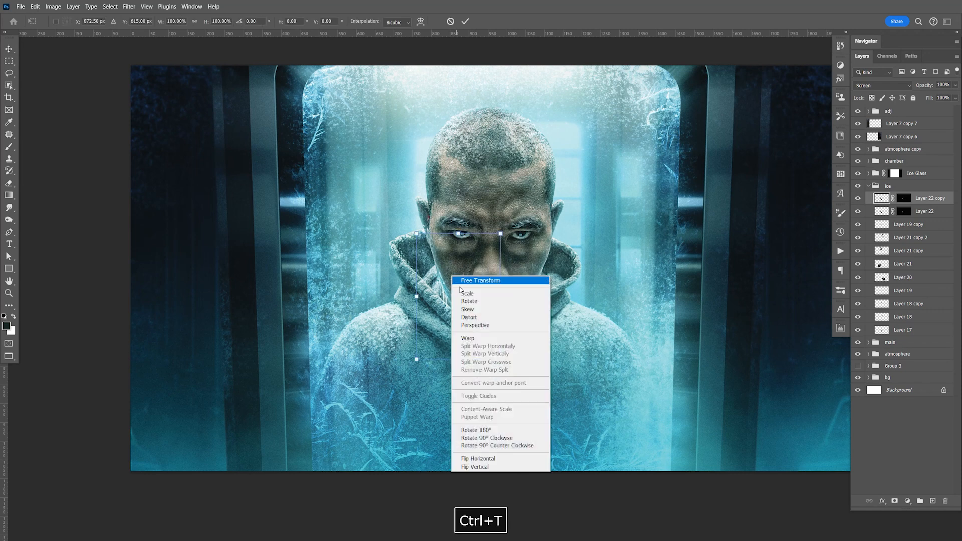
click(493, 459)
key(Return)
drag(507, 293, 569, 304)
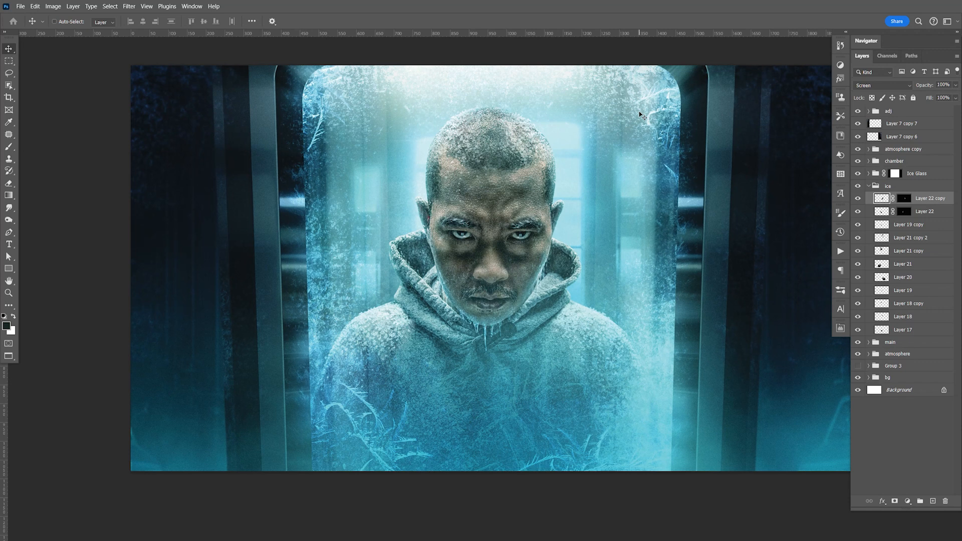
Step: Skew the flipped icicle copy slightly and nudge it into line with the jaw edge
key(Left)
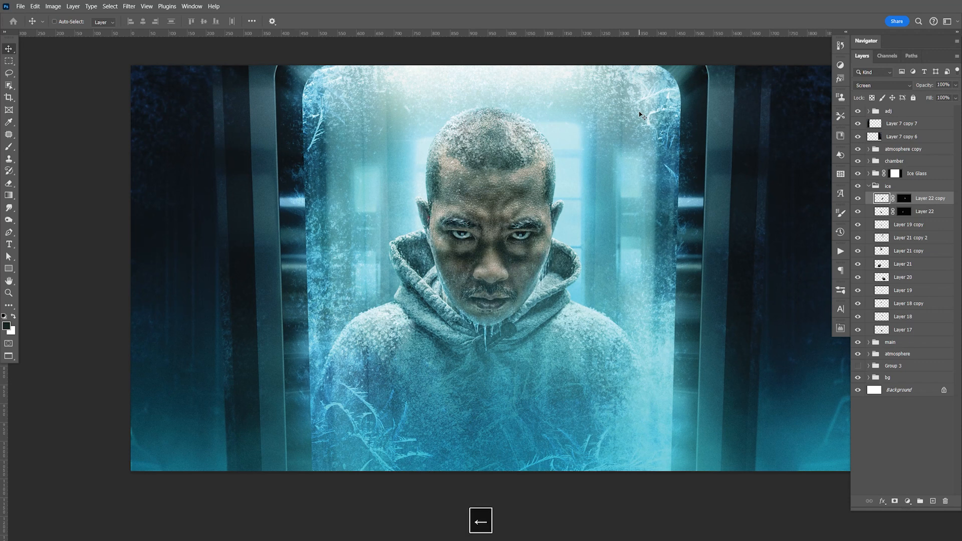
key(ctrl+t)
right_click(540, 241)
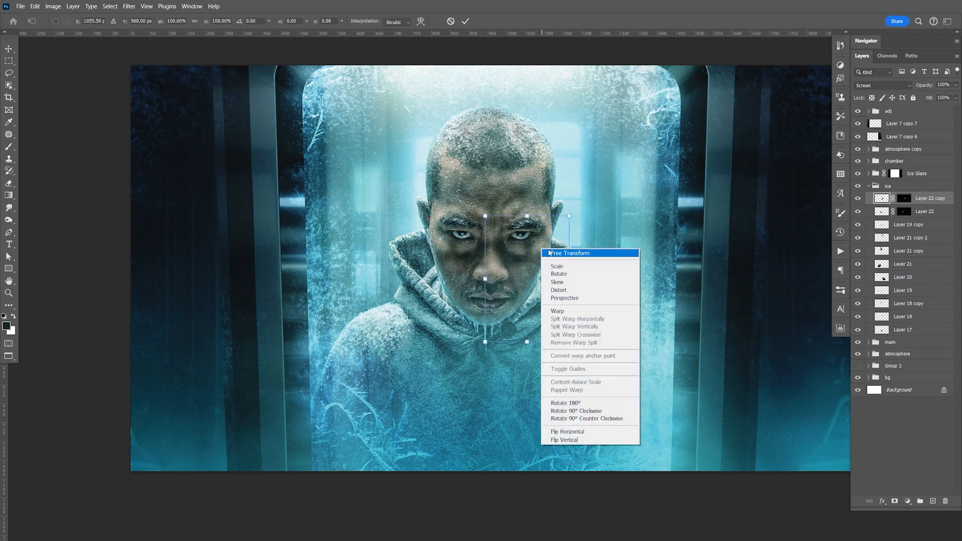
click(552, 277)
drag(527, 216, 525, 218)
key(Return)
key(Right)
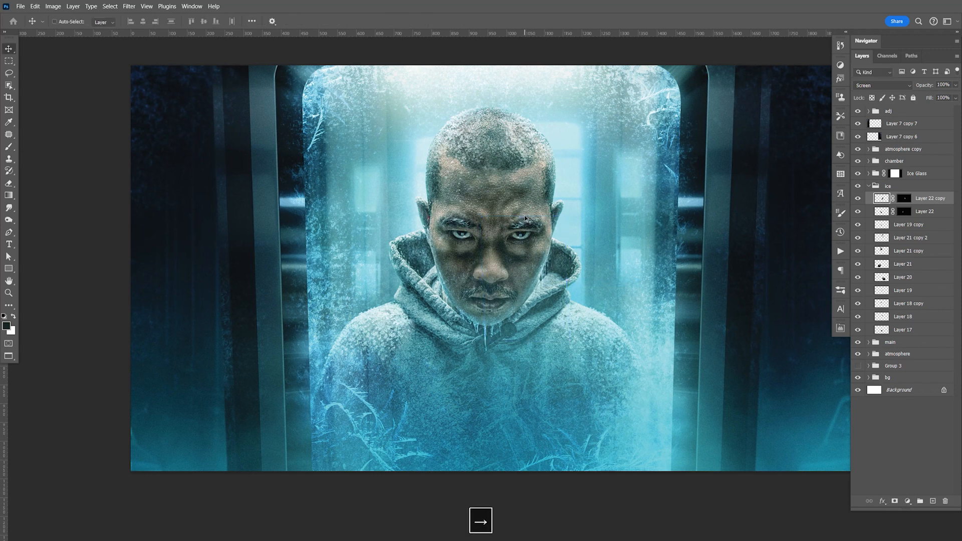
key(Left)
Step: Save the composite with icicles on both sides of the jaw
key(space)
drag(656, 260, 696, 328)
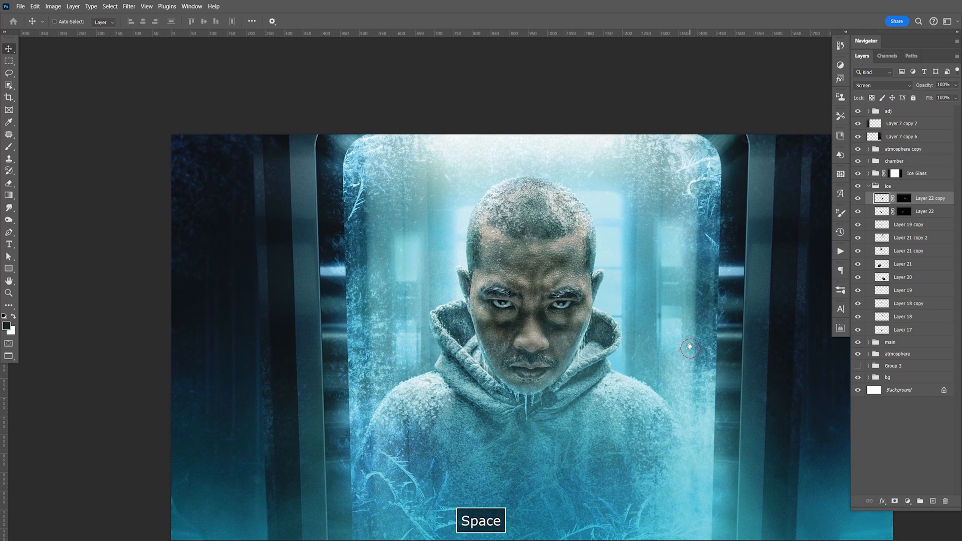
key(ctrl+s)
key(space)
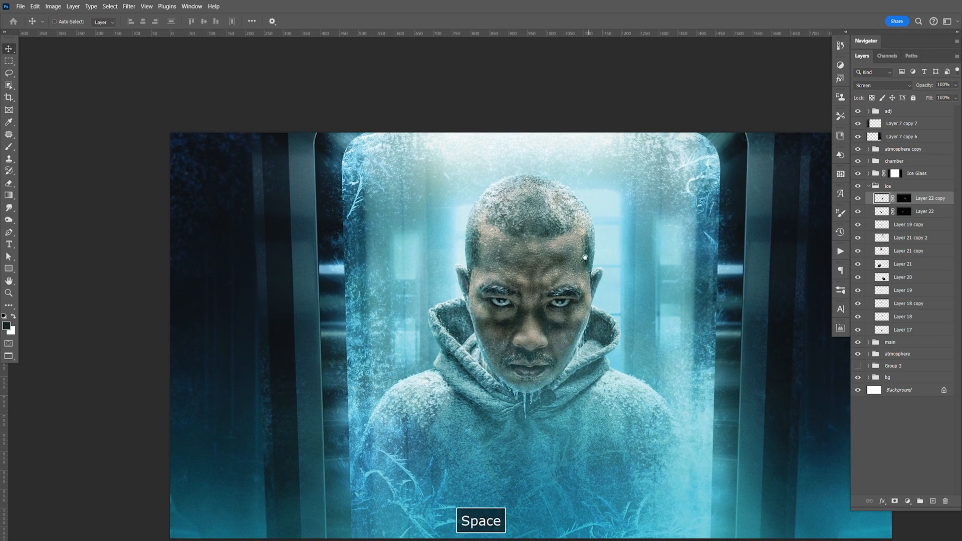
drag(594, 271, 479, 187)
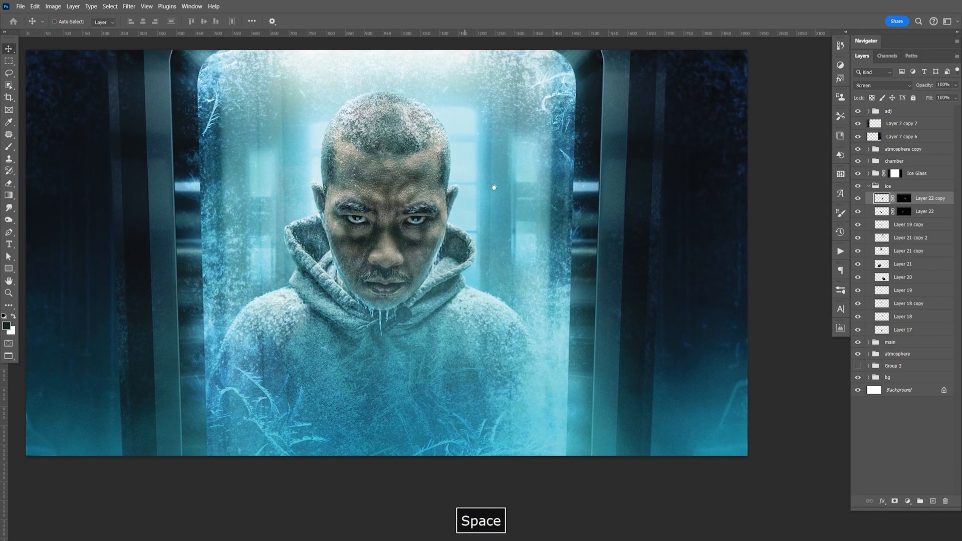
Step: Compare the composite with the ice group hidden and shown, leave the group visible and save the file again
click(859, 187)
click(858, 187)
click(859, 187)
click(858, 187)
key(space)
drag(605, 224, 635, 236)
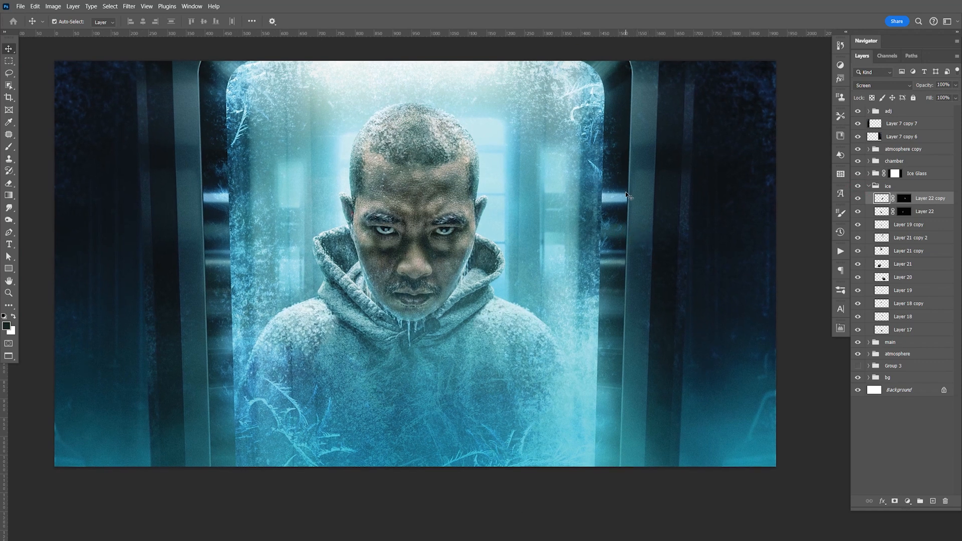
key(ctrl+s)
key(F9)
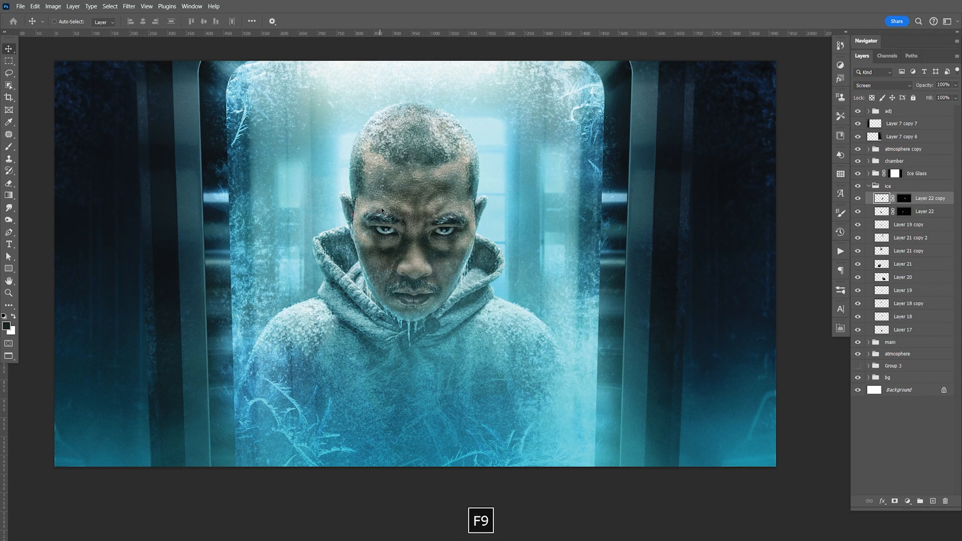
Step: Desaturate the red patch on the ear at the image's left by painting white with a small brush on the Black & White 1 mask
key(z)
drag(351, 206, 349, 203)
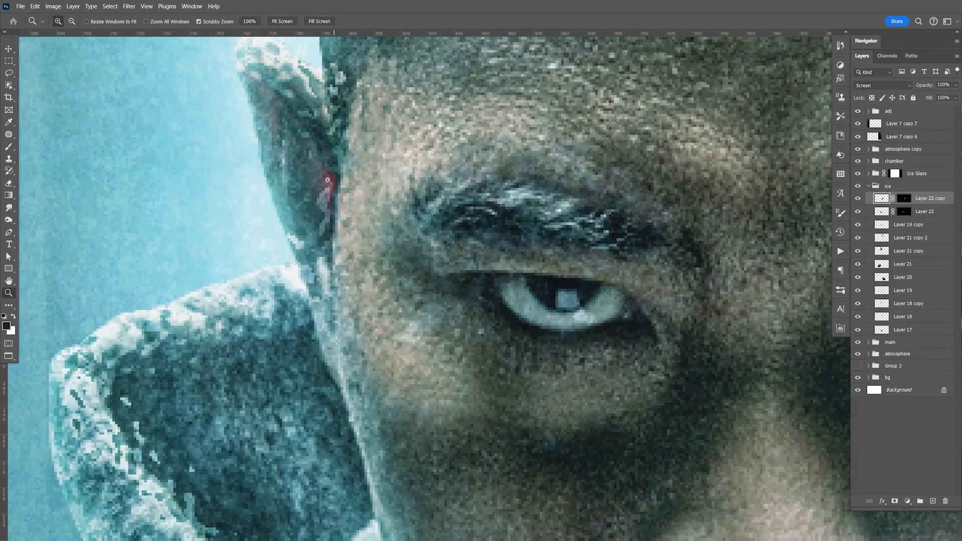
click(869, 187)
click(870, 199)
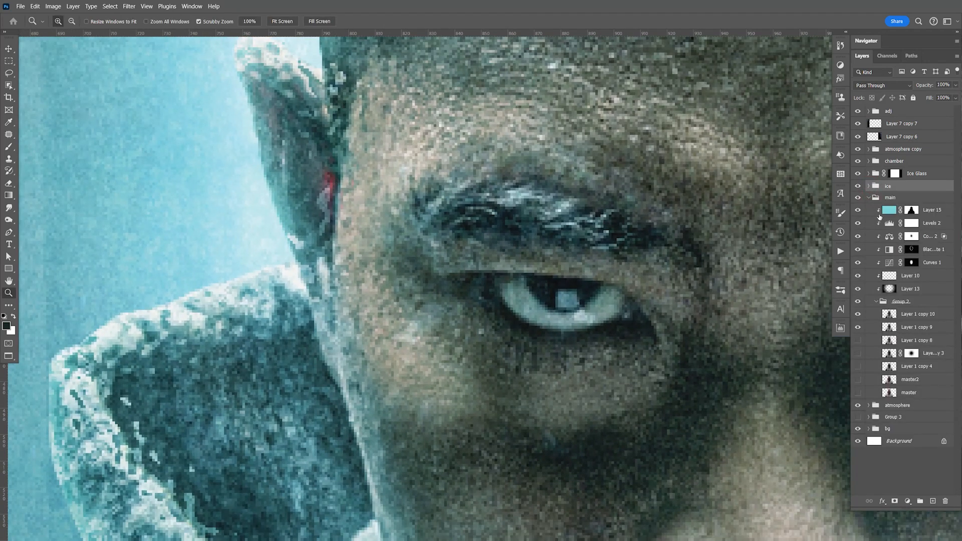
click(910, 251)
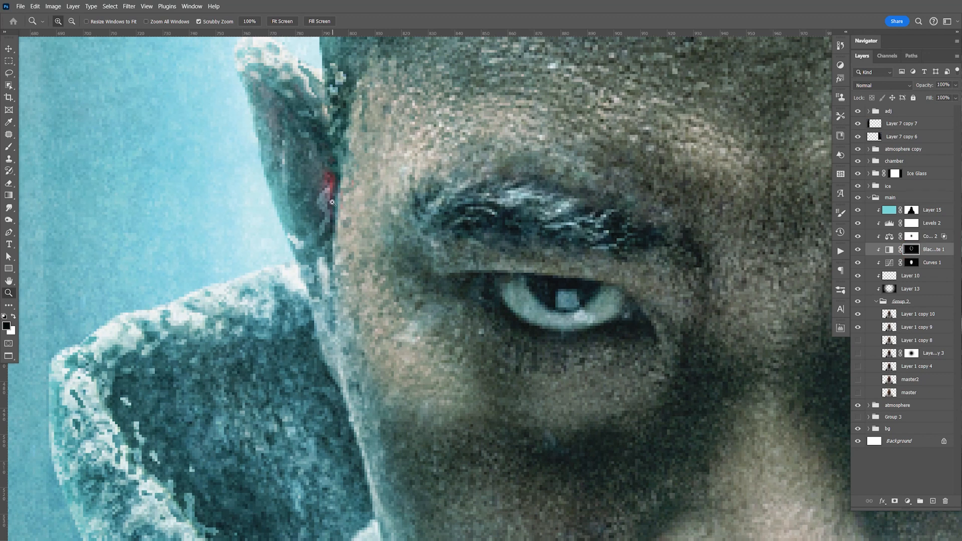
key(b)
key(x)
key(bracketleft)
key(bracketleft)
key(bracketleft)
key(bracketleft)
key(bracketleft)
key(bracketleft)
key(bracketleft)
key(bracketleft)
key(bracketleft)
key(bracketleft)
key(bracketleft)
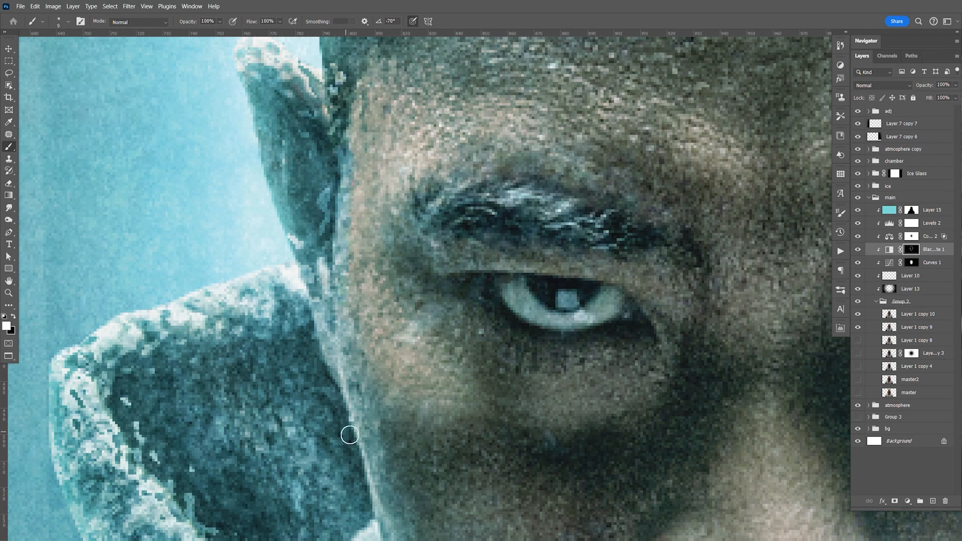
Step: Examine the eyes, brows and opposite ear up close, then the whole composite at actual size
key(space)
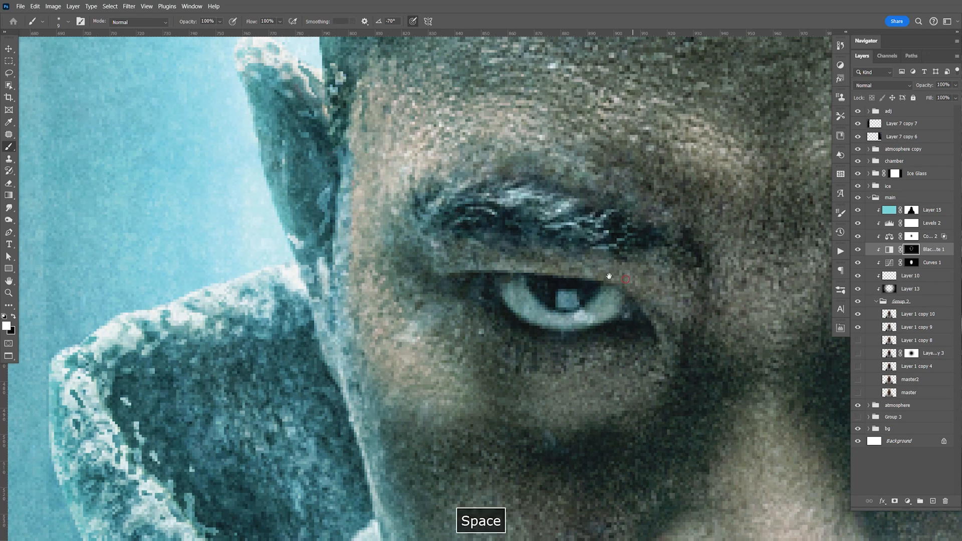
drag(720, 289, 536, 226)
drag(701, 182, 616, 213)
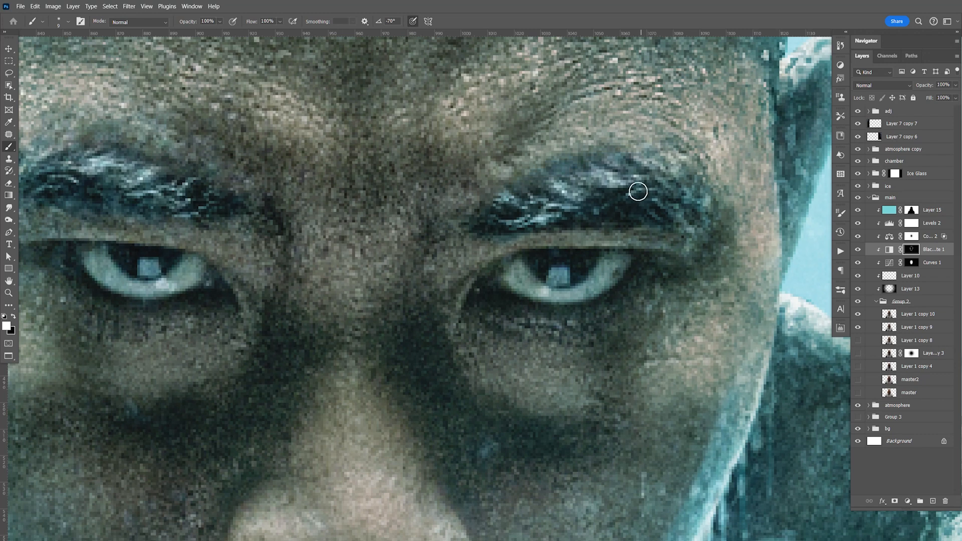
key(ctrl+1)
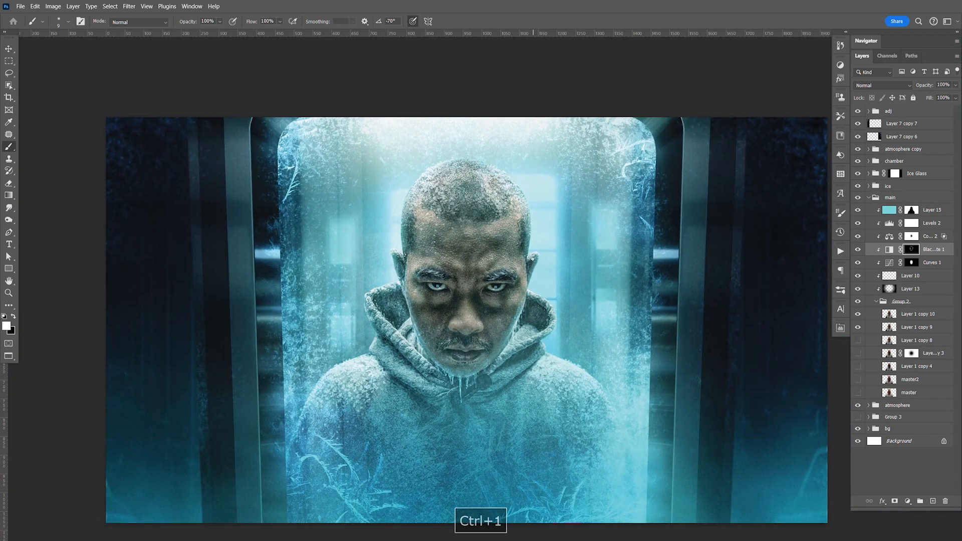
key(v)
drag(560, 326, 562, 280)
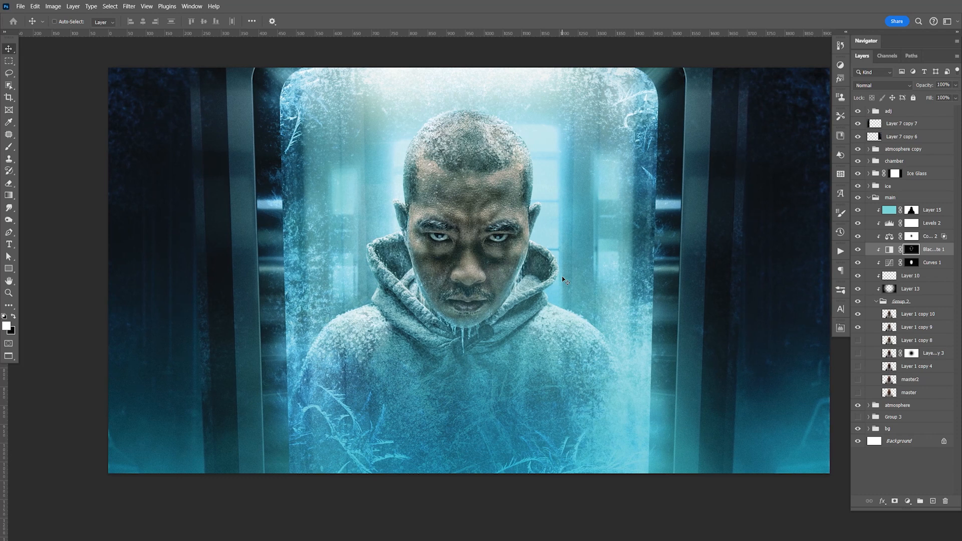
key(F9)
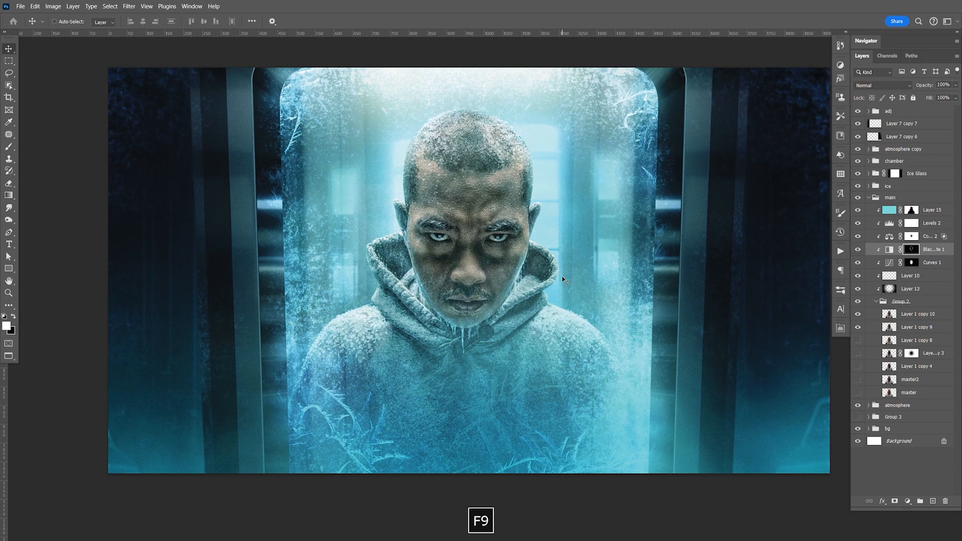
Step: Duplicate Layer 1 copy 10 and Layer 1 copy 9 in Group 2, merge the duplicates and hide the two originals
click(911, 318)
shift+click(917, 331)
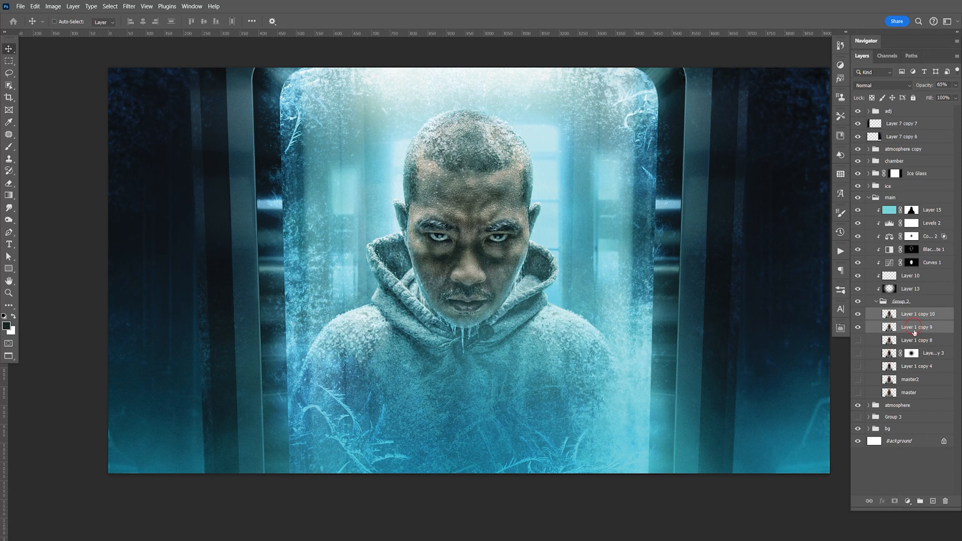
key(ctrl+j)
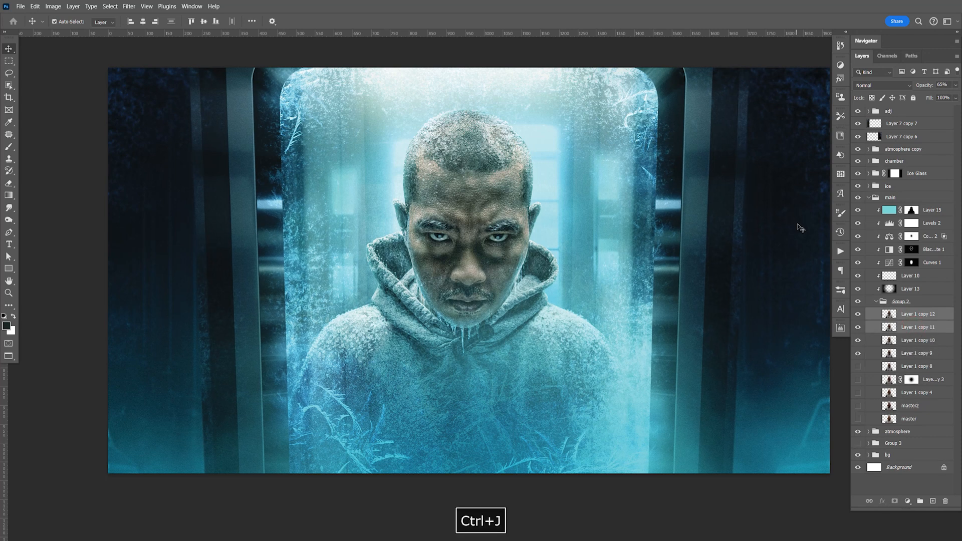
key(ctrl+e)
drag(858, 327, 858, 340)
Step: Try to patch the dark round spot on the hoodie collar below the chin with the Patch tool
key(j)
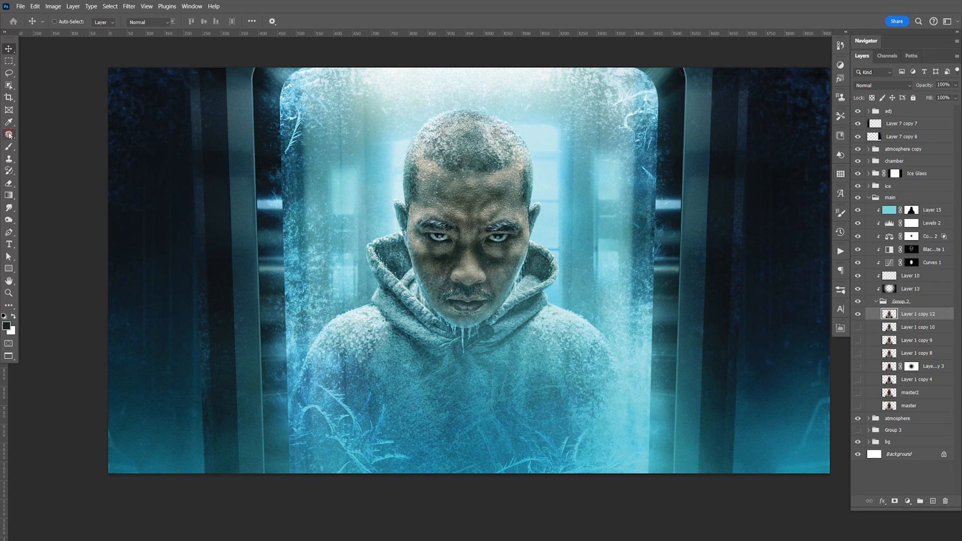
mouse_move(458, 340)
mouse_down()
mouse_move(489, 326)
mouse_move(501, 335)
mouse_move(474, 356)
mouse_move(453, 354)
mouse_move(433, 384)
mouse_up()
key(ctrl+d)
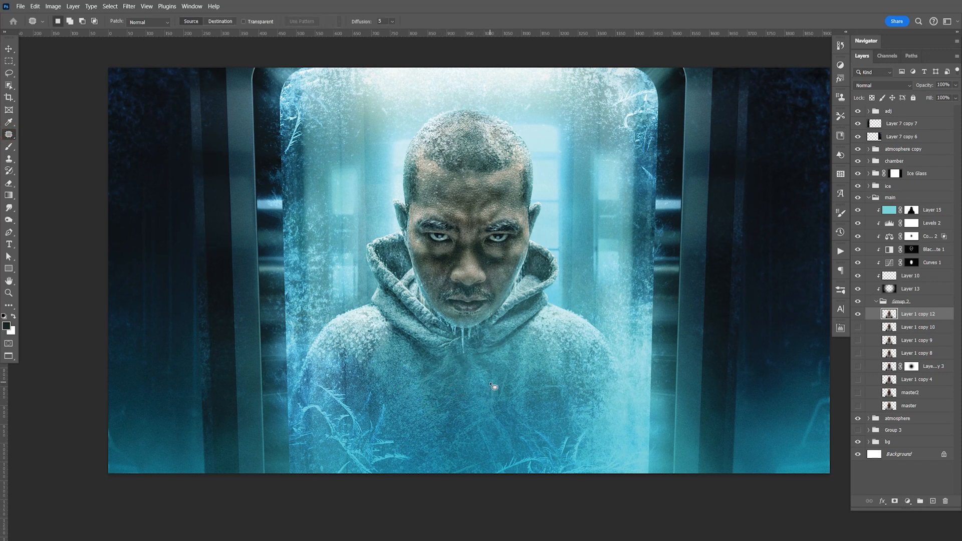
key(ctrl+z)
key(ctrl+z)
key(ctrl+d)
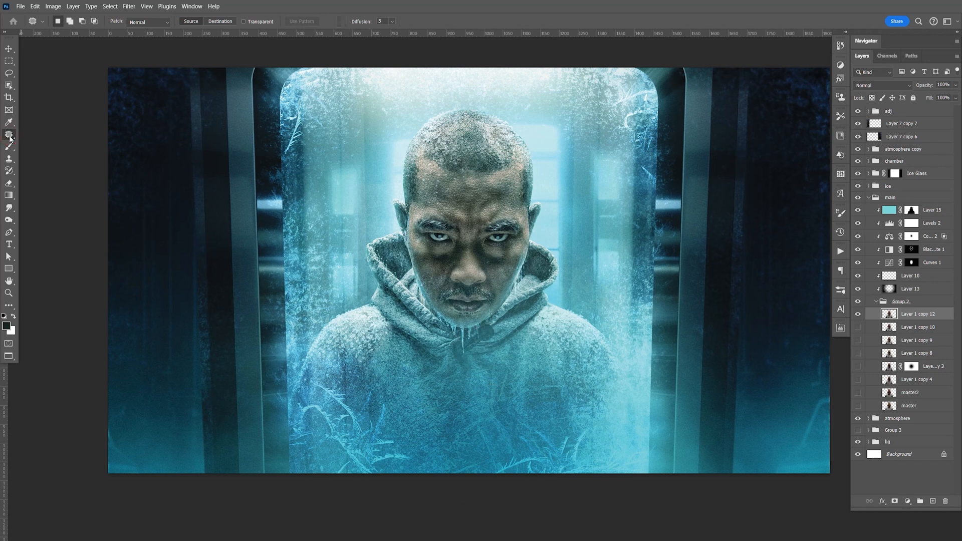
Step: Erase the dark round spot on the hoodie collar with the Remove tool at size 35 and collapse the main group
right_click(9, 134)
click(38, 143)
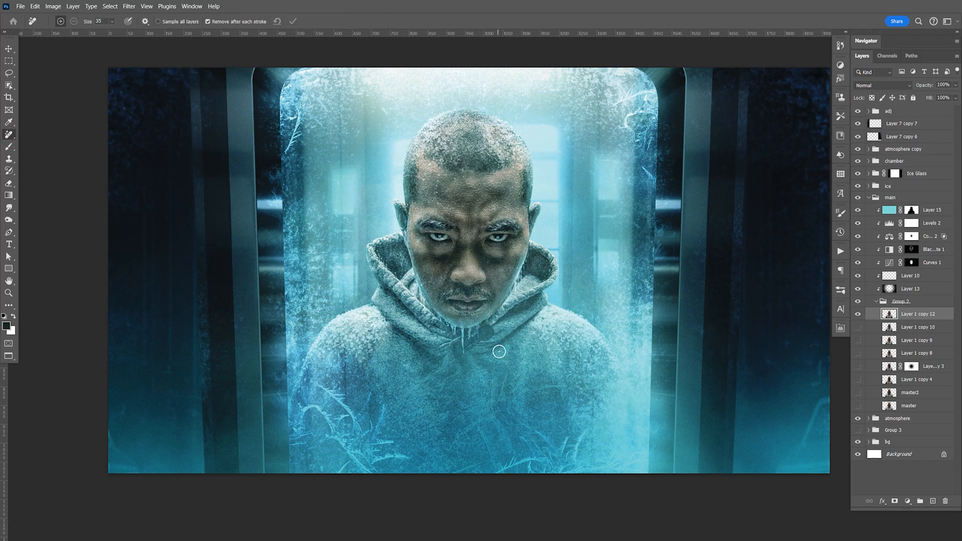
mouse_move(460, 350)
mouse_down()
mouse_move(491, 333)
mouse_move(470, 354)
mouse_up()
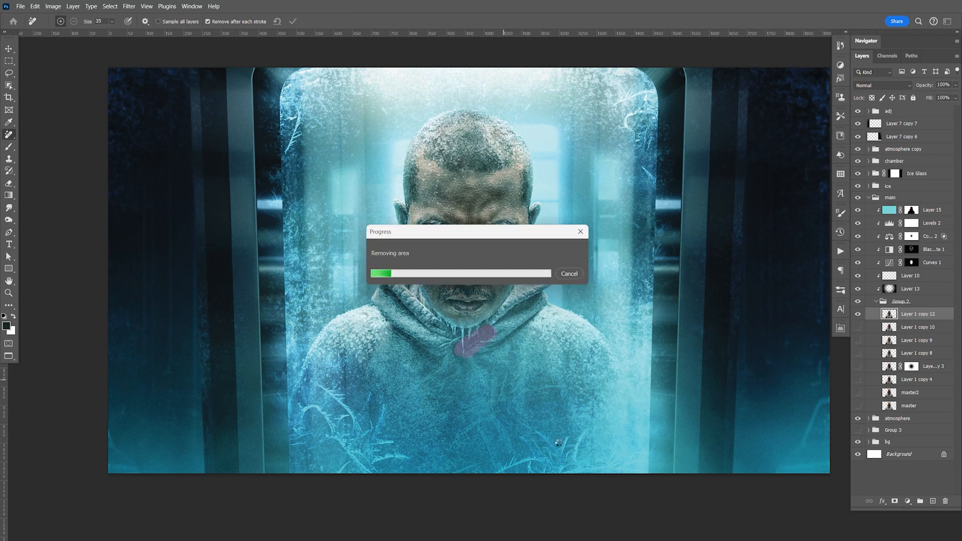
key(F9)
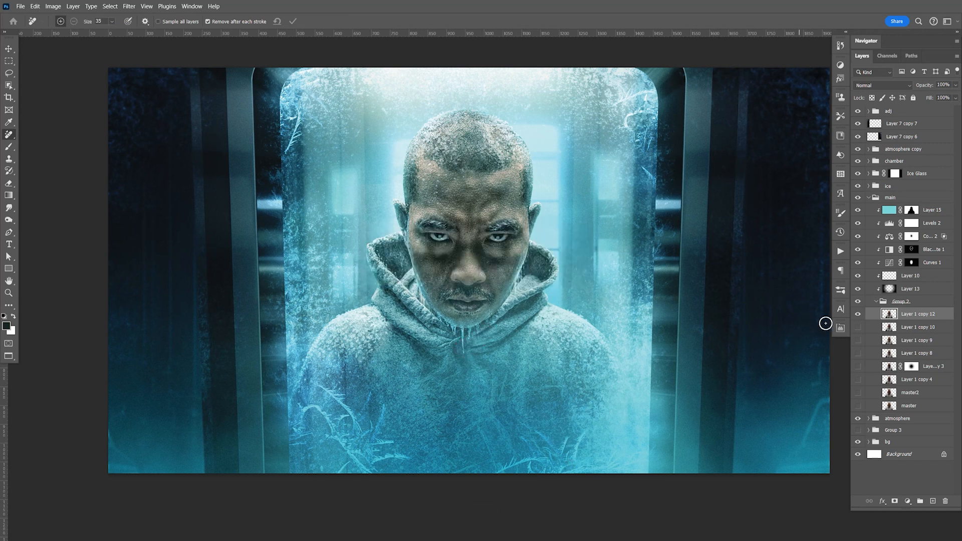
click(869, 199)
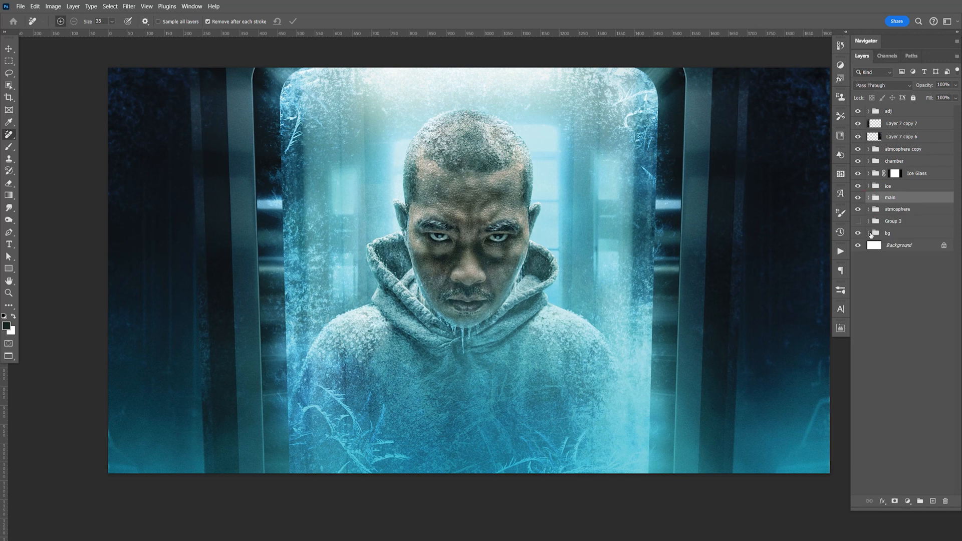
Step: Expand the bg group and move Layer 14 horizontally so its window glow sits closer behind the man's head
click(869, 234)
key(F9)
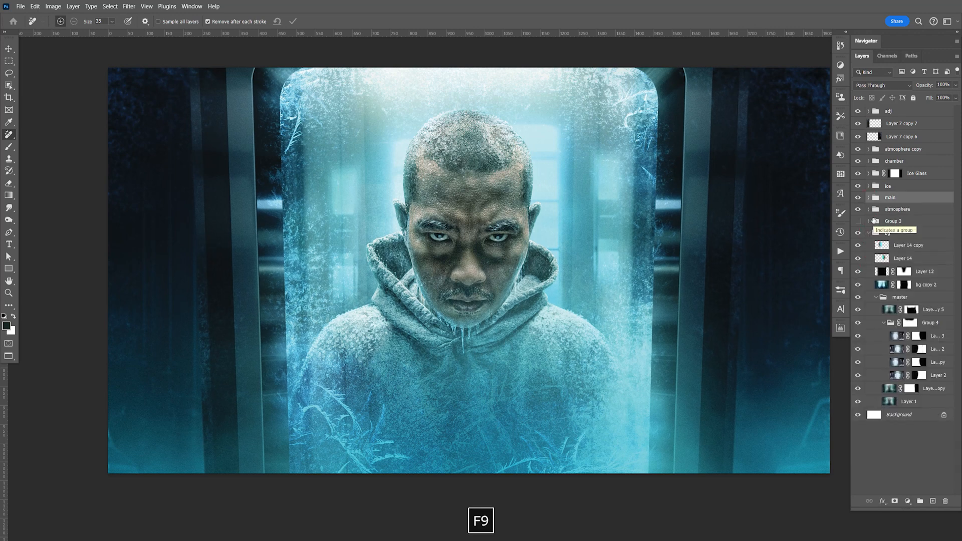
click(858, 259)
click(858, 259)
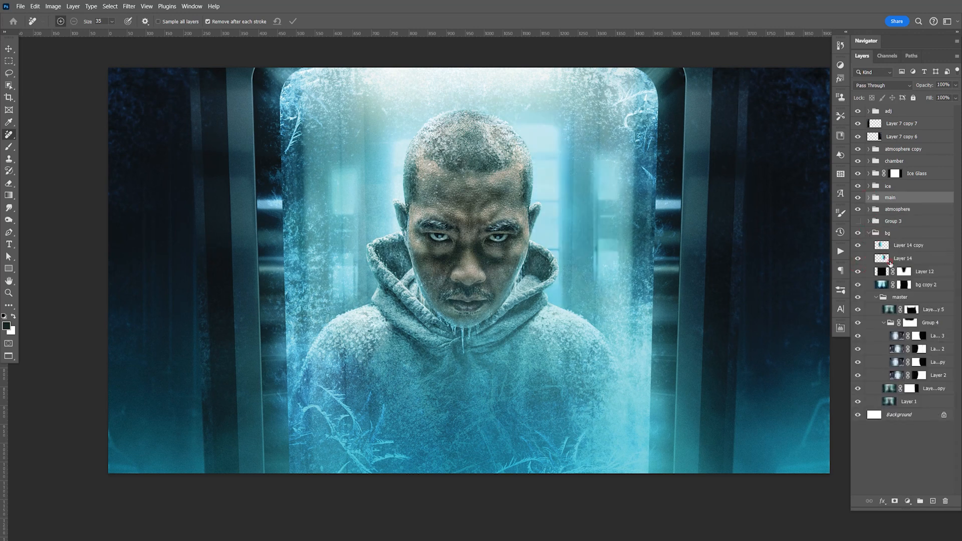
click(903, 259)
key(v)
drag(554, 155, 575, 153)
key(shift+Left)
key(shift+Left)
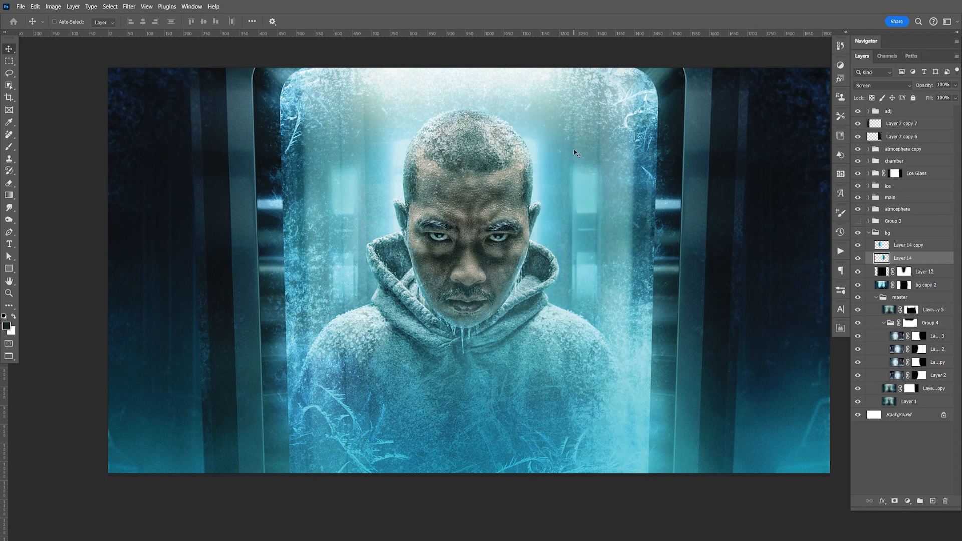
key(Right)
Step: Nudge Layer 14 copy and Layer 14 sideways to balance the window glow on both sides of the man's head
key(shift+Left)
key(shift+Left)
key(shift+Left)
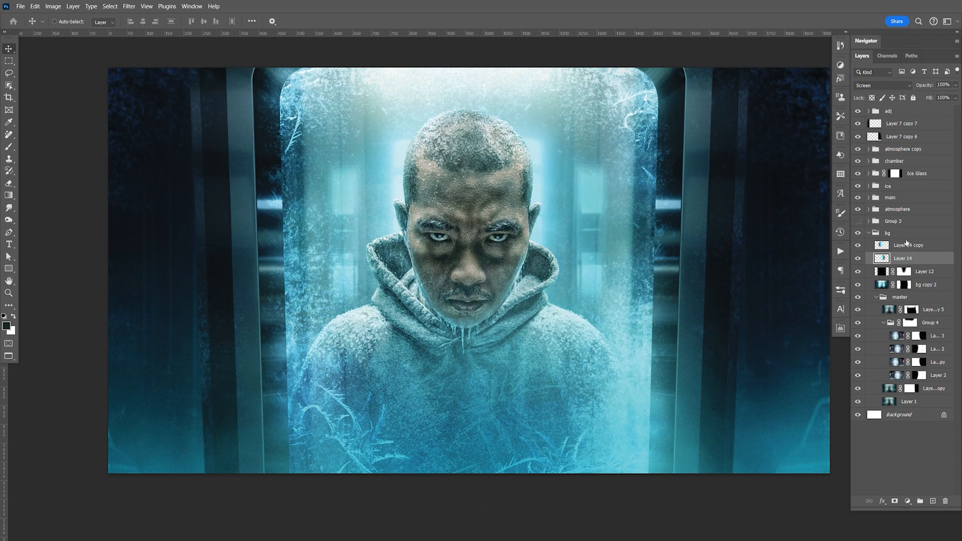
click(926, 246)
key(shift+Left)
key(shift+Left)
key(shift+Left)
key(shift+Right)
click(910, 257)
key(shift+Left)
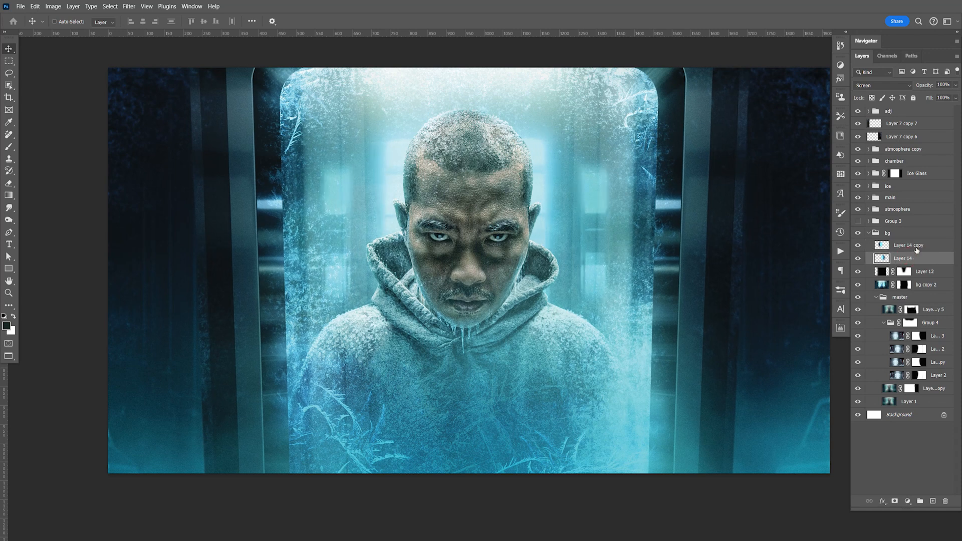
click(904, 247)
key(space)
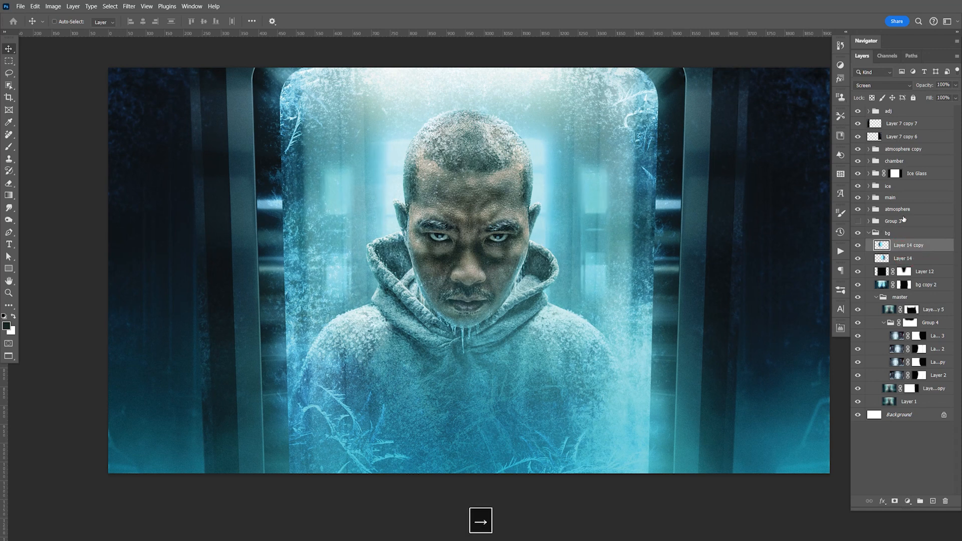
drag(639, 319, 622, 335)
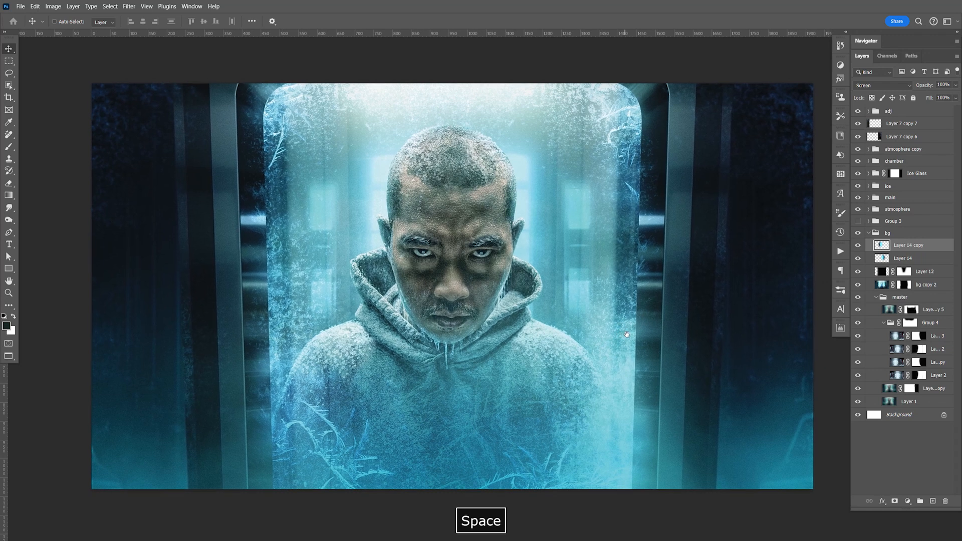
key(F9)
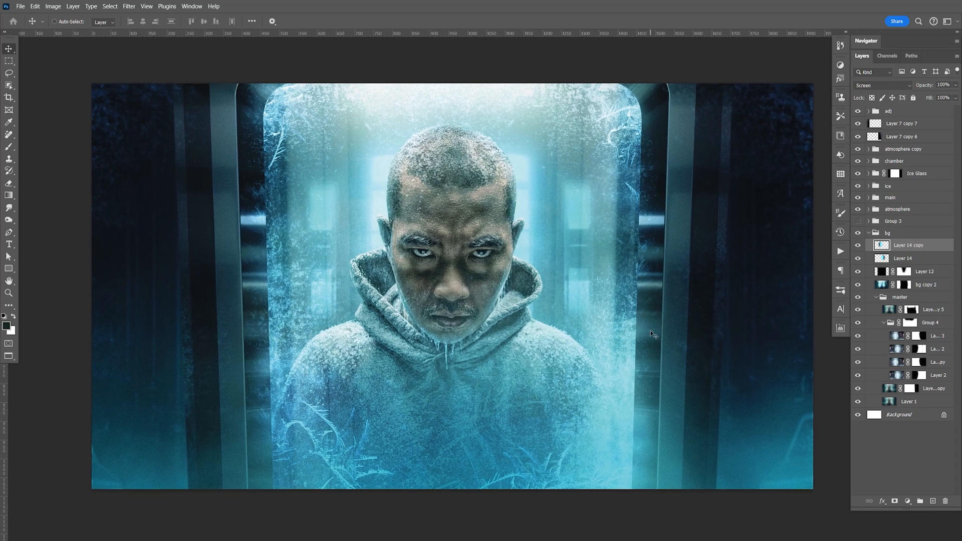